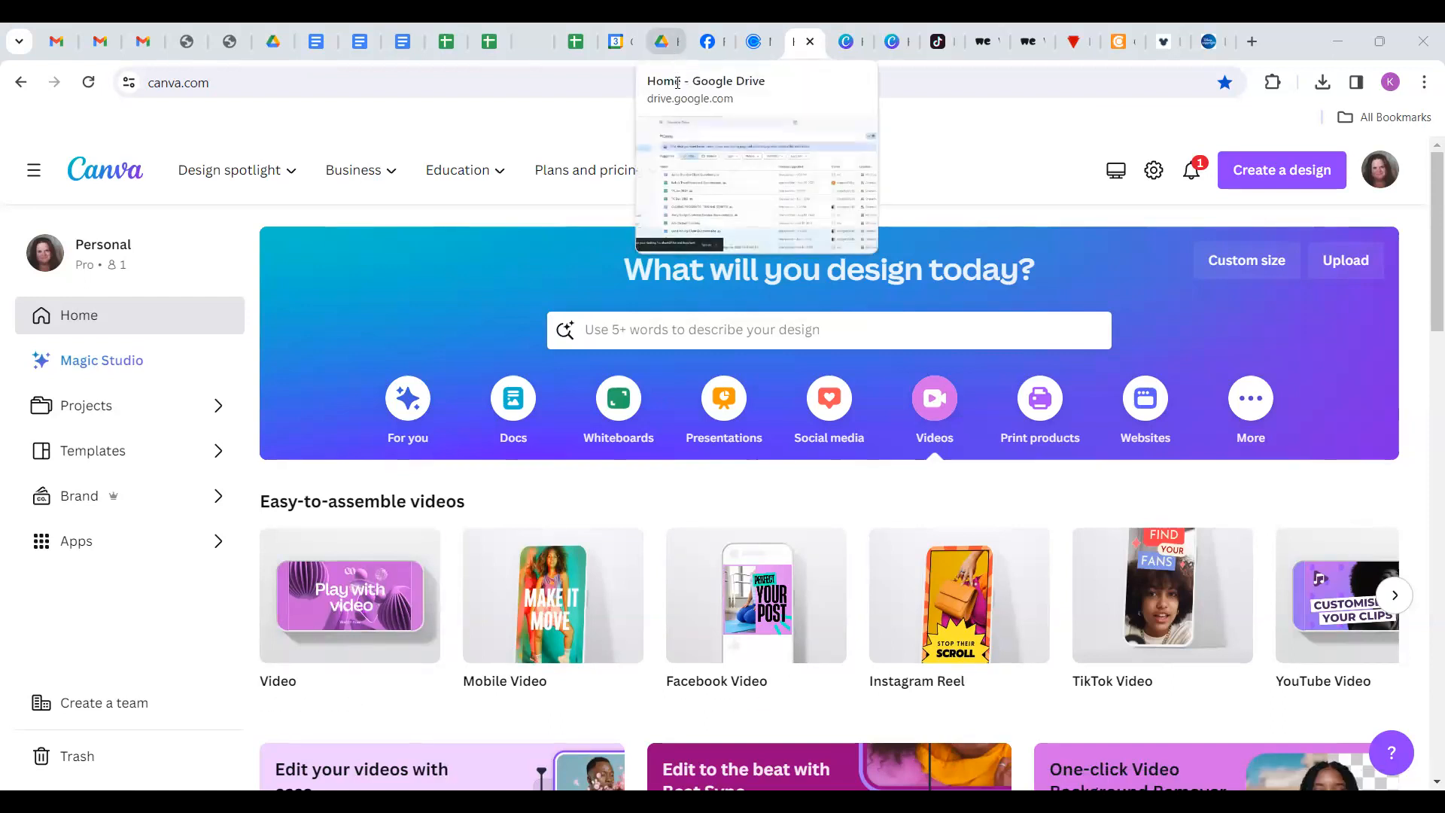
Start a blank 1080 × 1920 Instagram Reel video design with one 5-second page.
mouse_move(687, 170)
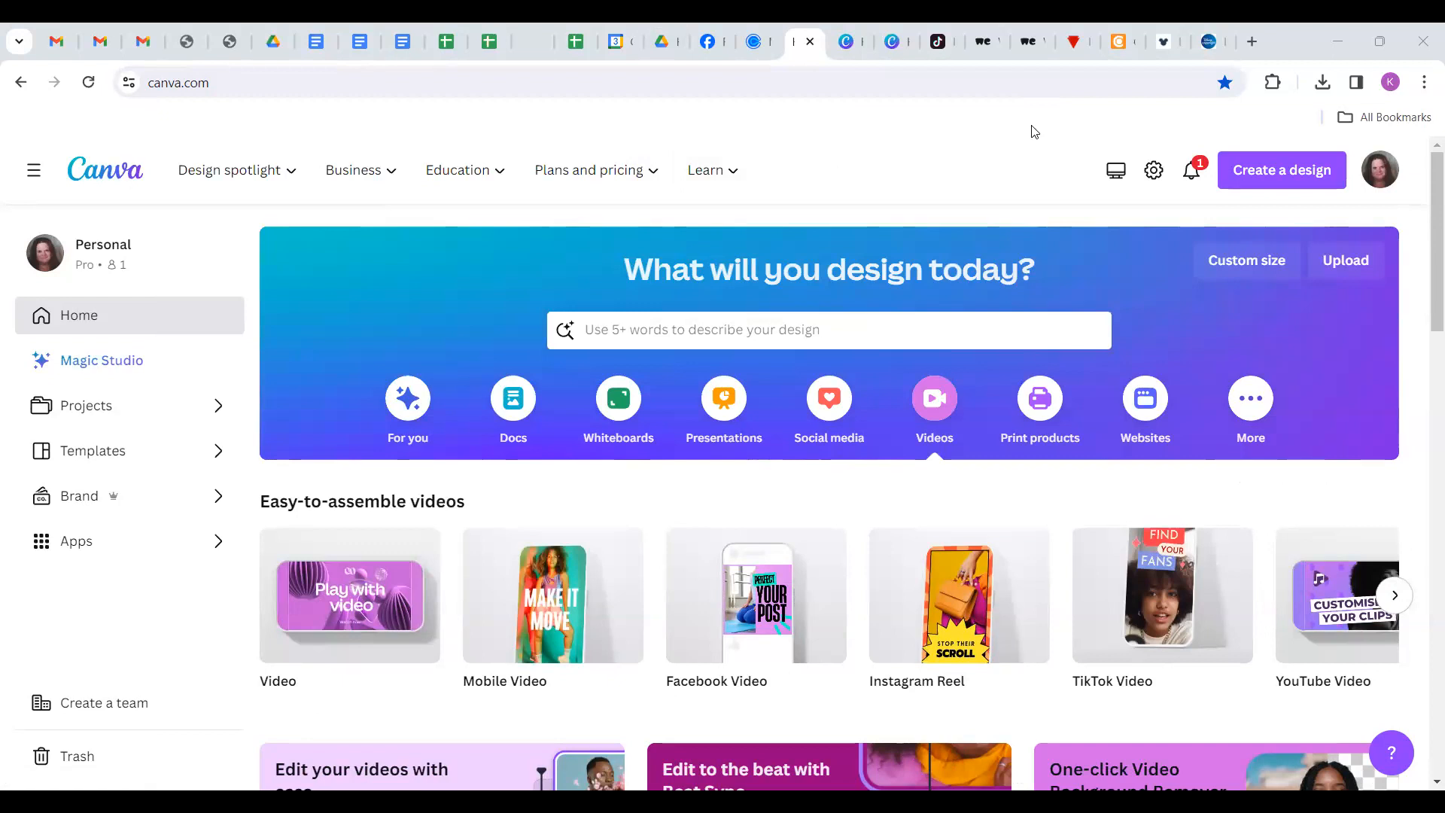
mouse_move(307, 606)
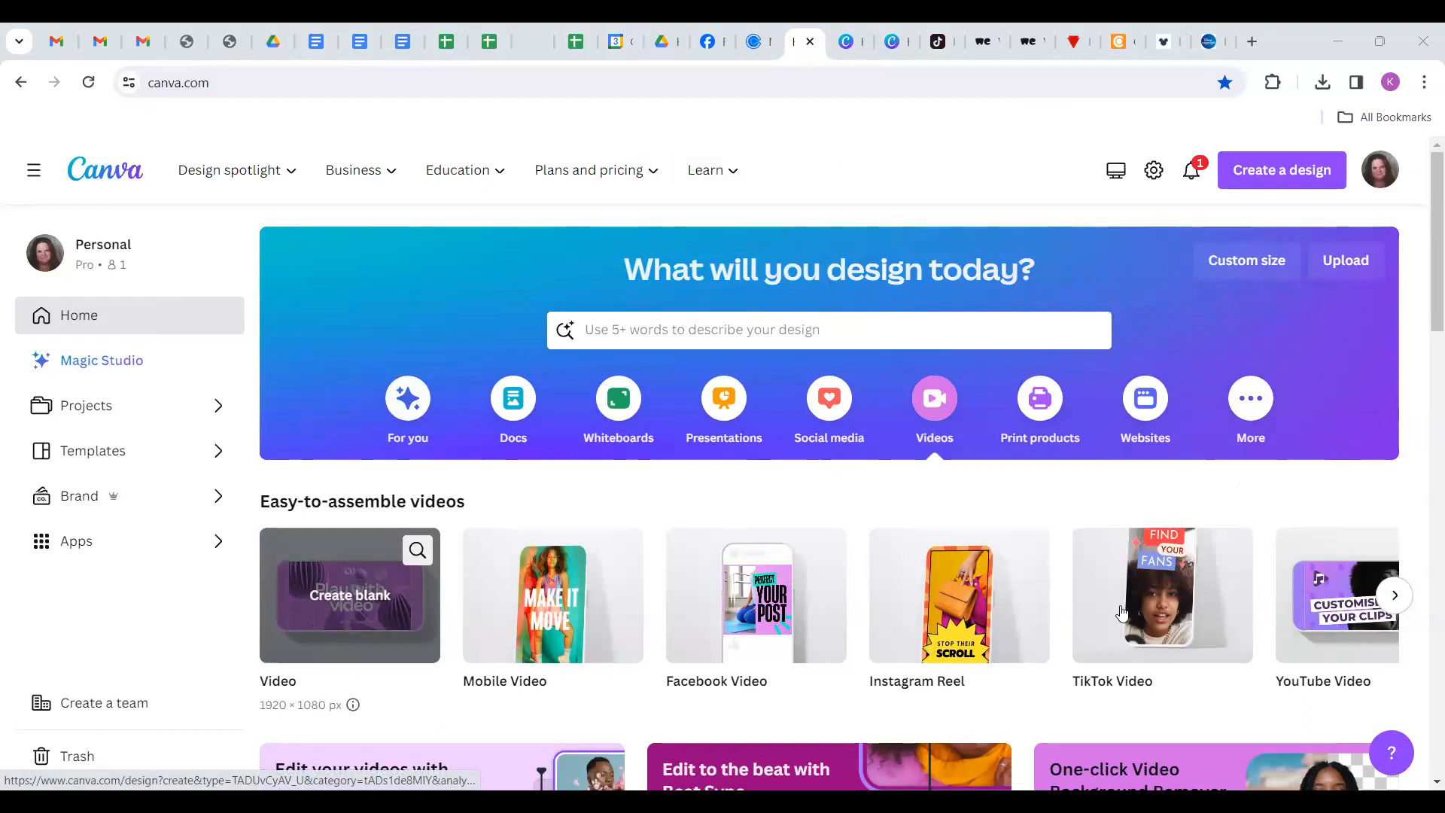
left_click(955, 623)
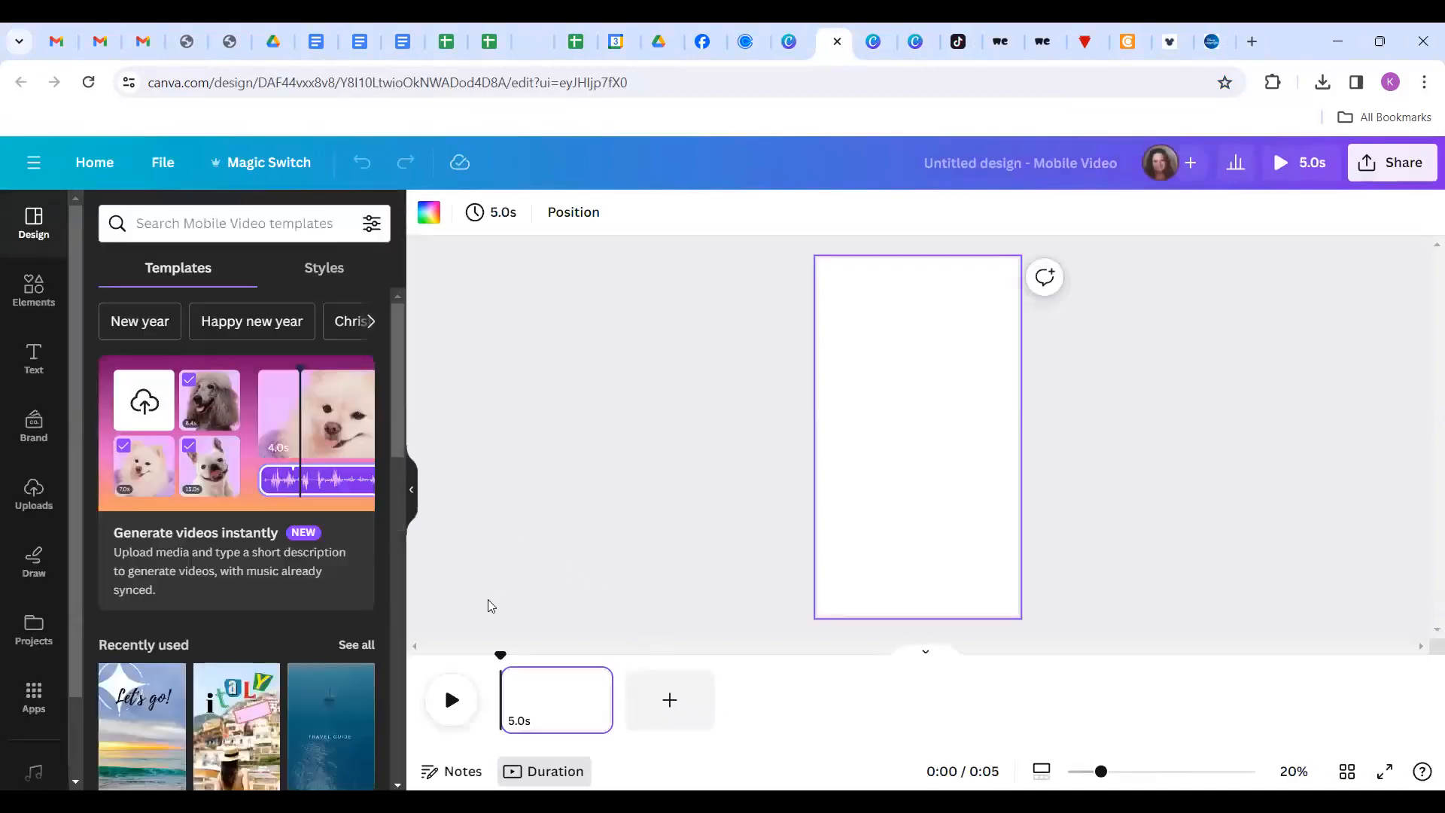
scroll(248, 550, "down", 1)
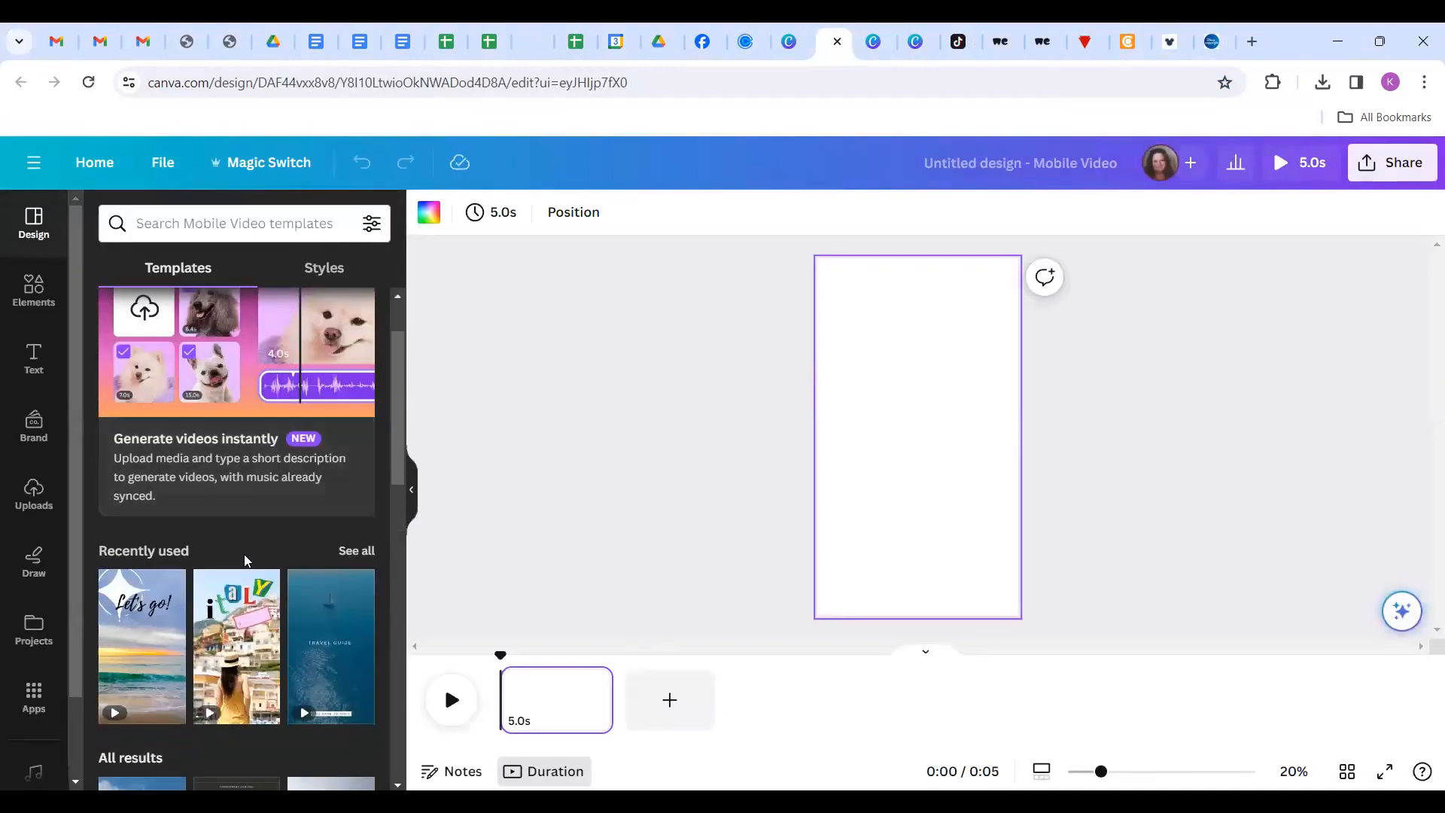
scroll(245, 560, "down", 3)
scroll(245, 561, "up", 4)
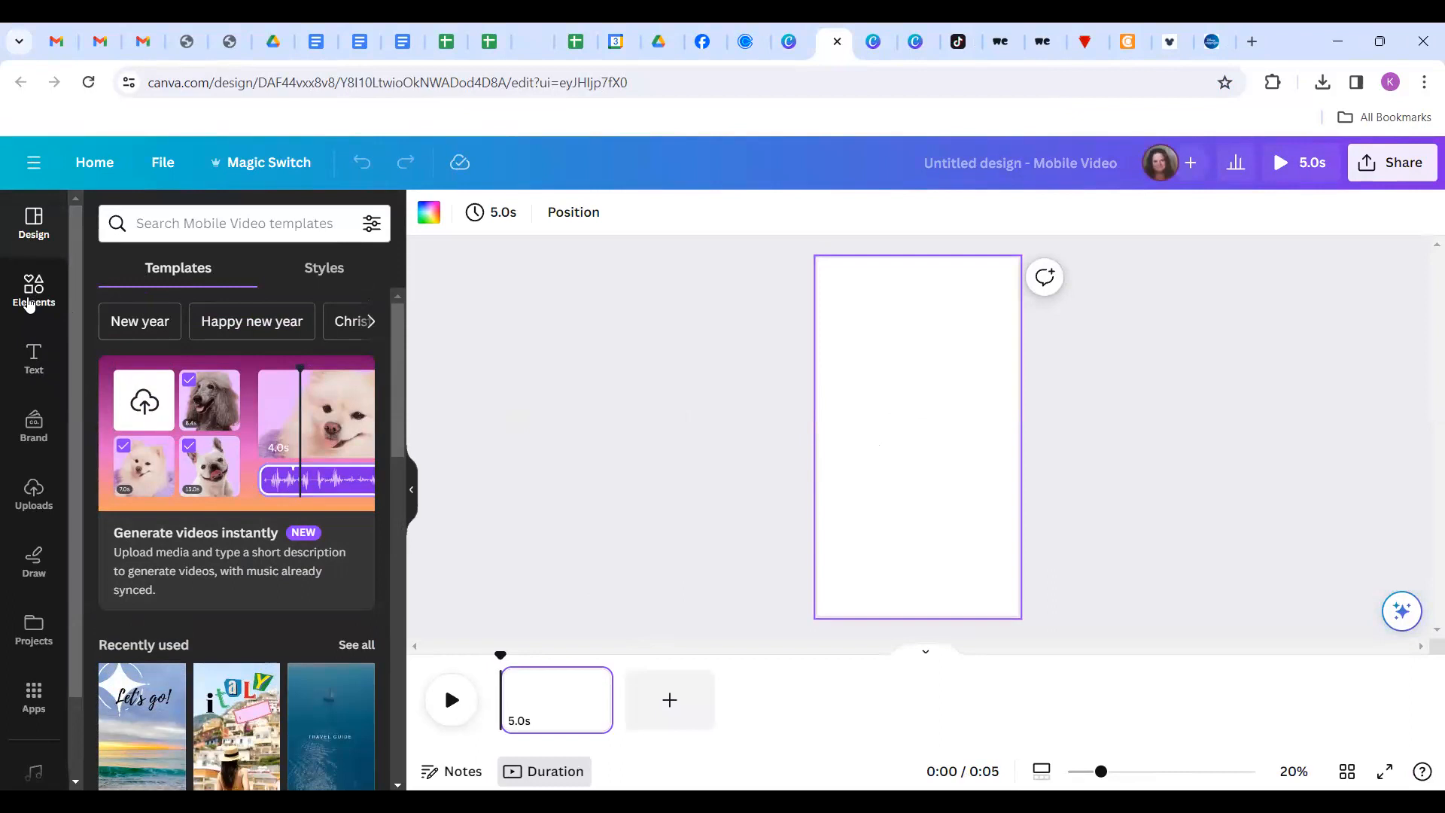
Open Elements and show the full library of stock Videos.
left_click(30, 304)
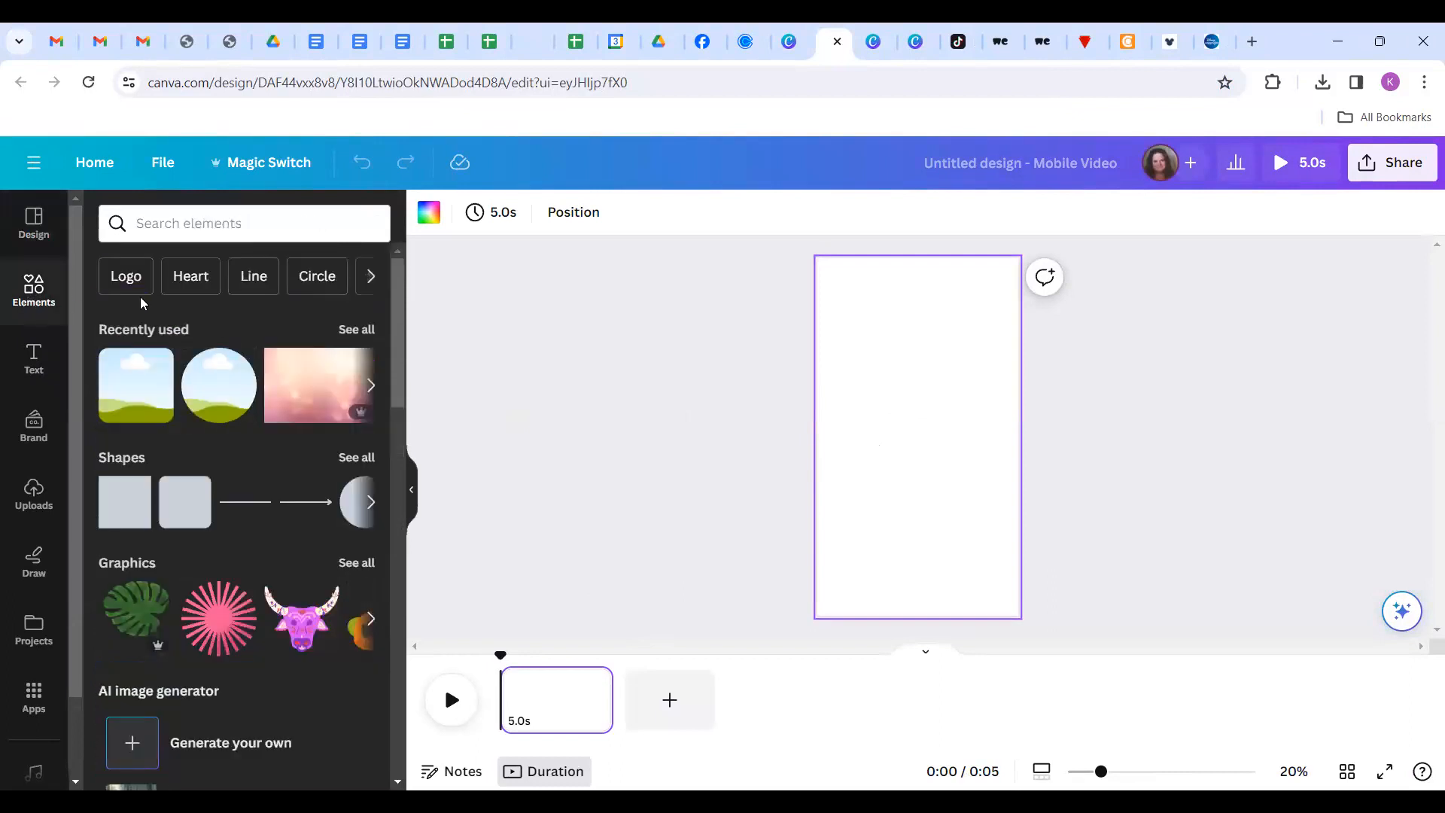
scroll(167, 376, "down", 10)
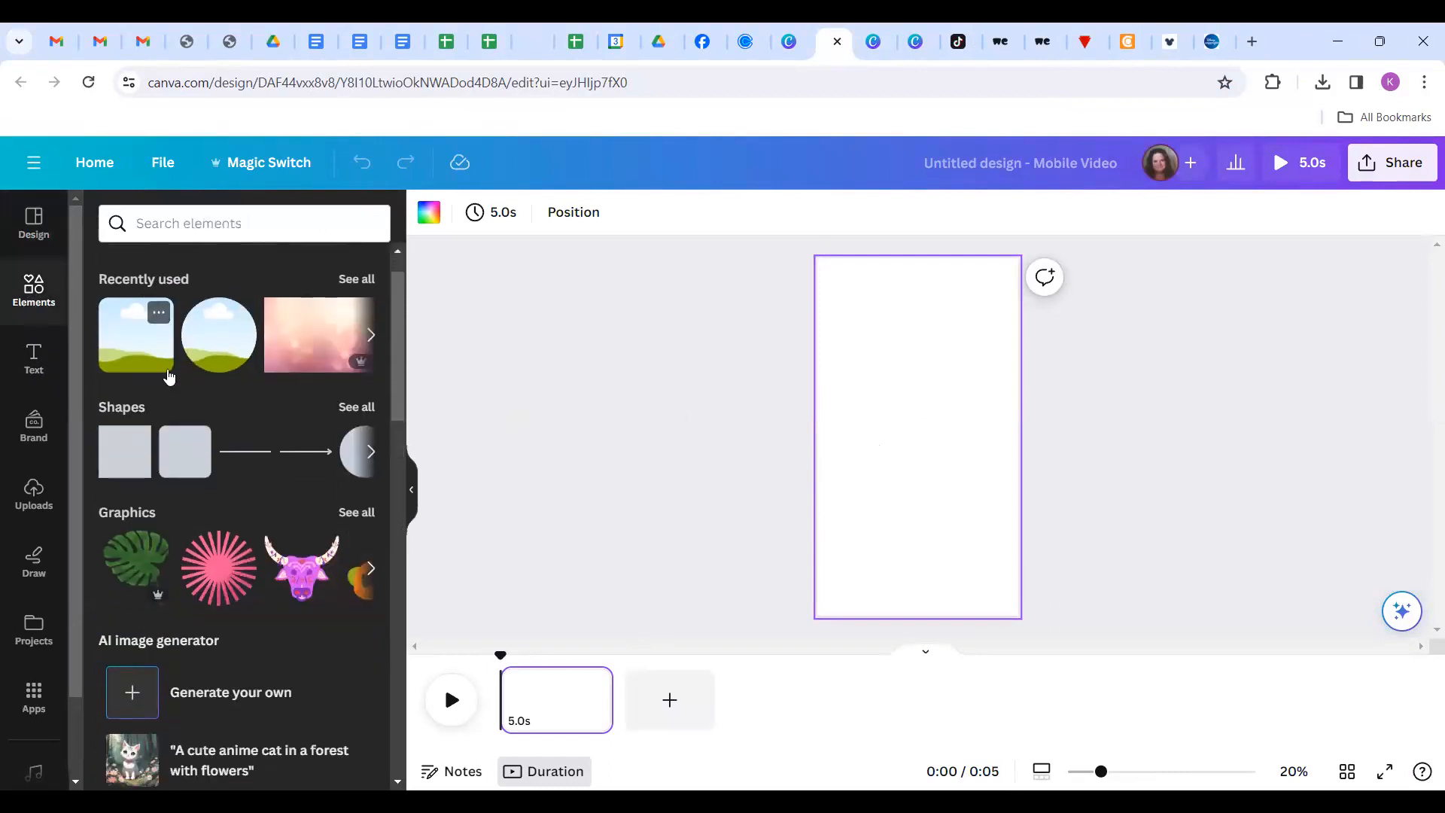
scroll(169, 383, "down", 1)
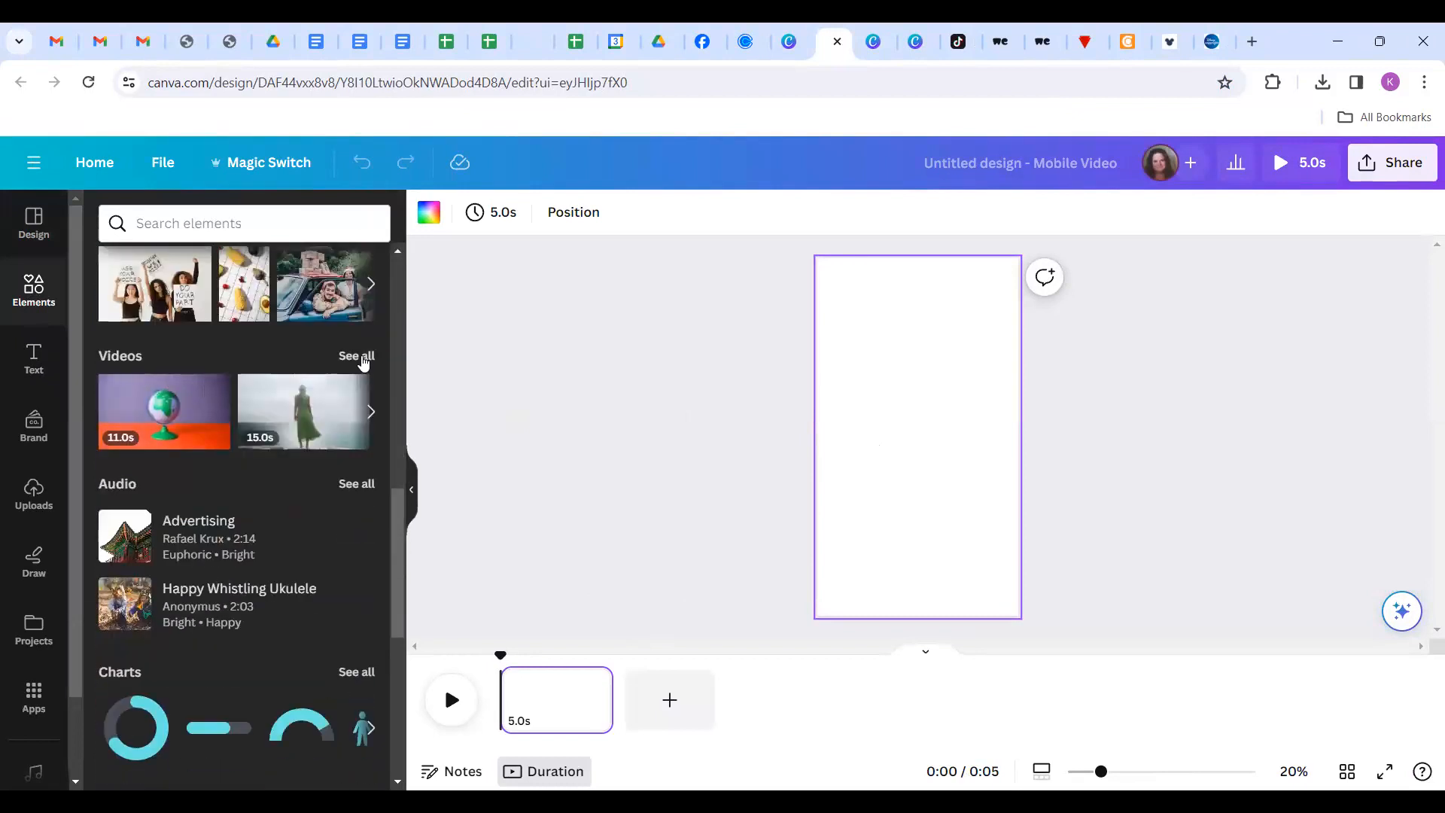
left_click(364, 362)
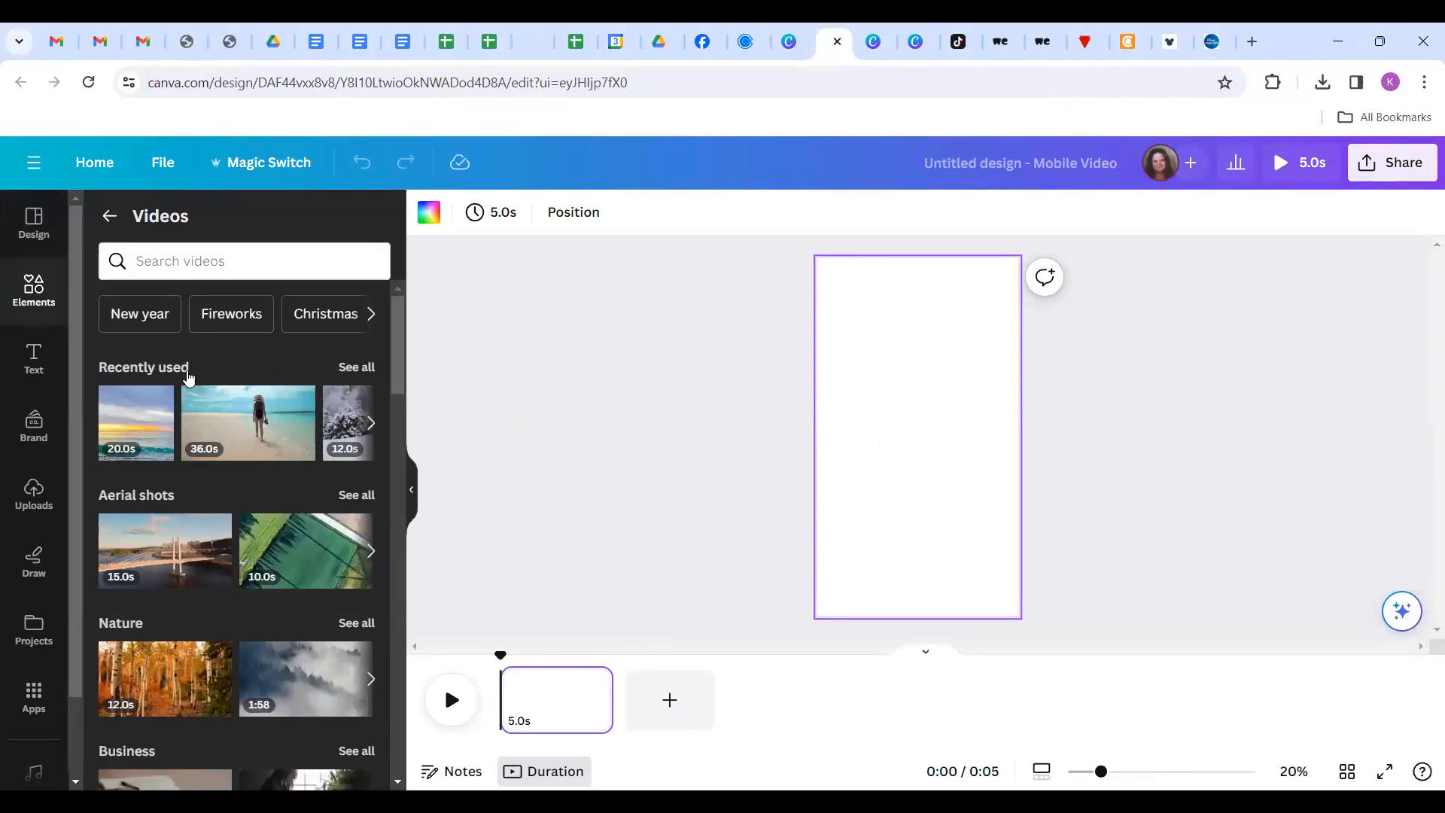
Browse the stock video categories such as Nature and Sea.
scroll(292, 563, "down", 1)
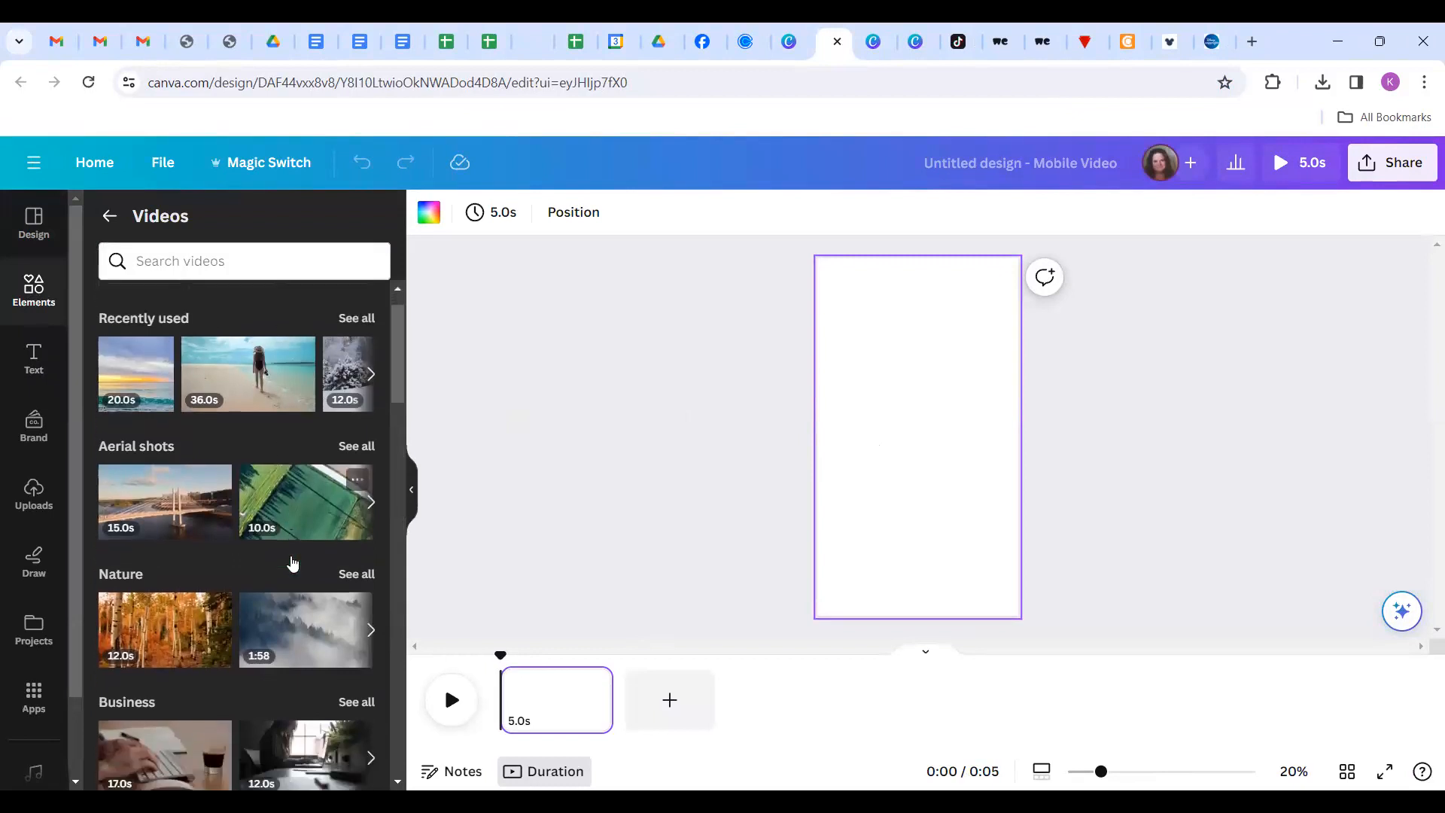
scroll(293, 562, "down", 7)
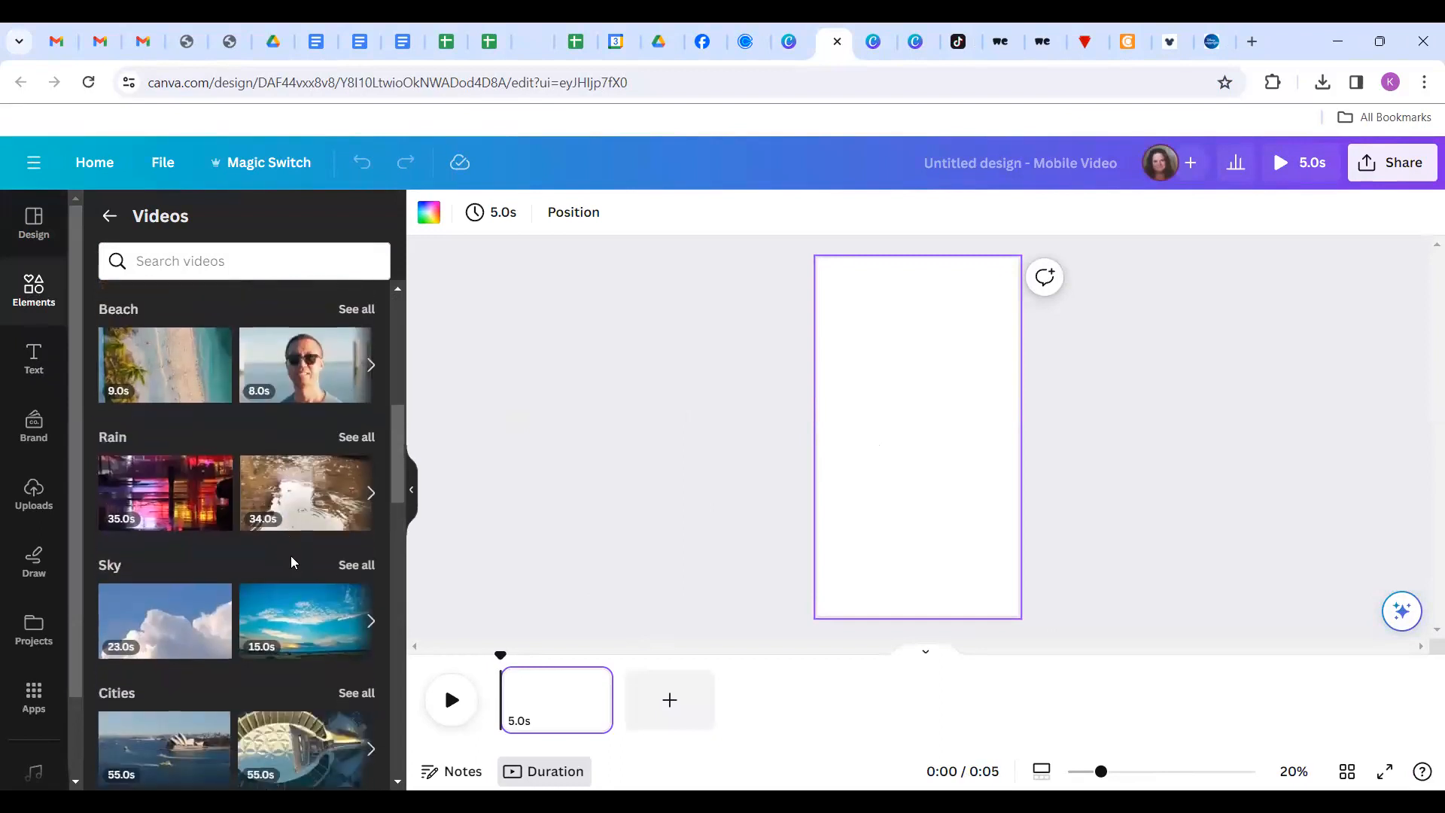
scroll(293, 563, "down", 2)
scroll(292, 563, "down", 4)
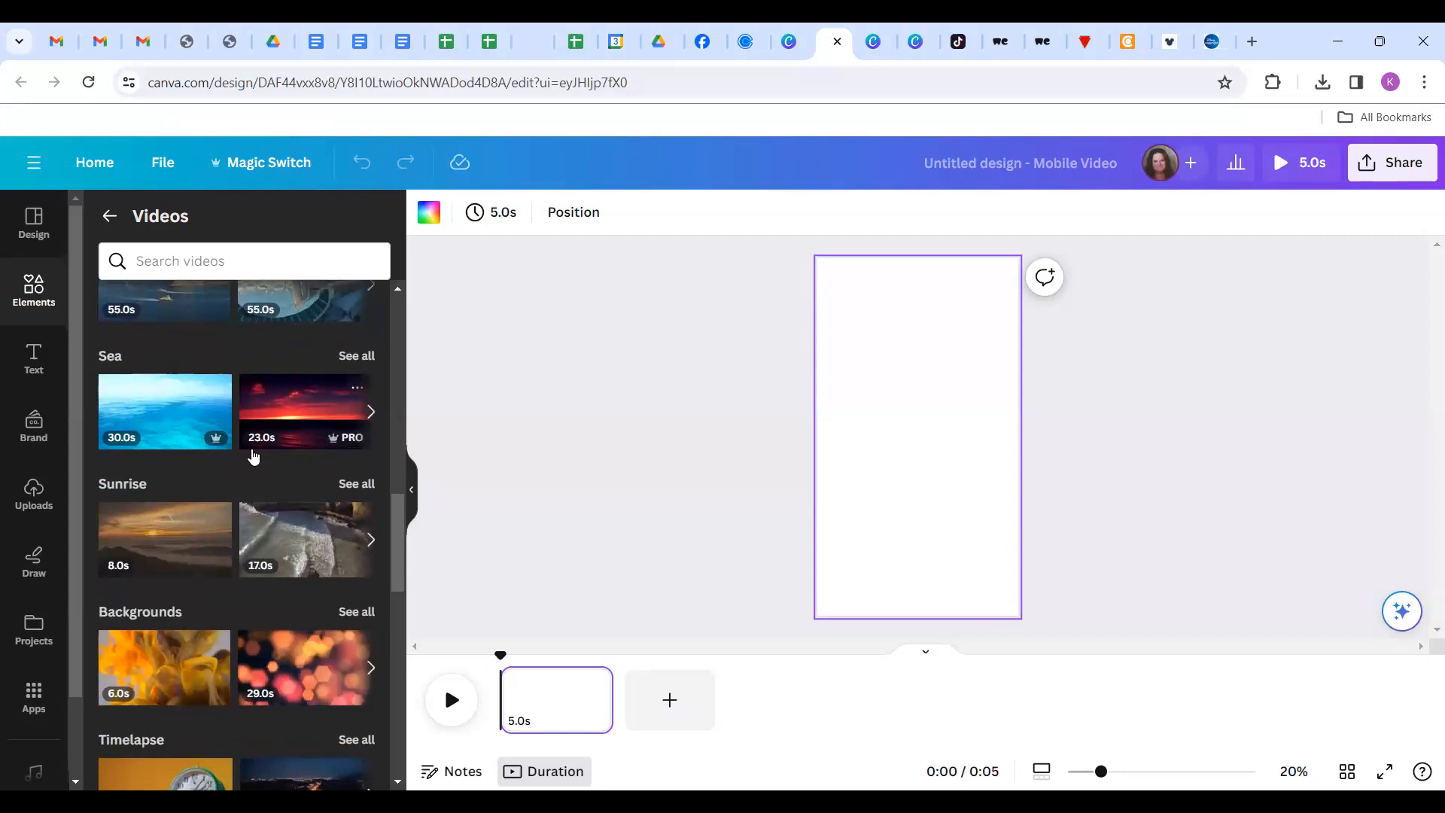
scroll(279, 476, "up", 2)
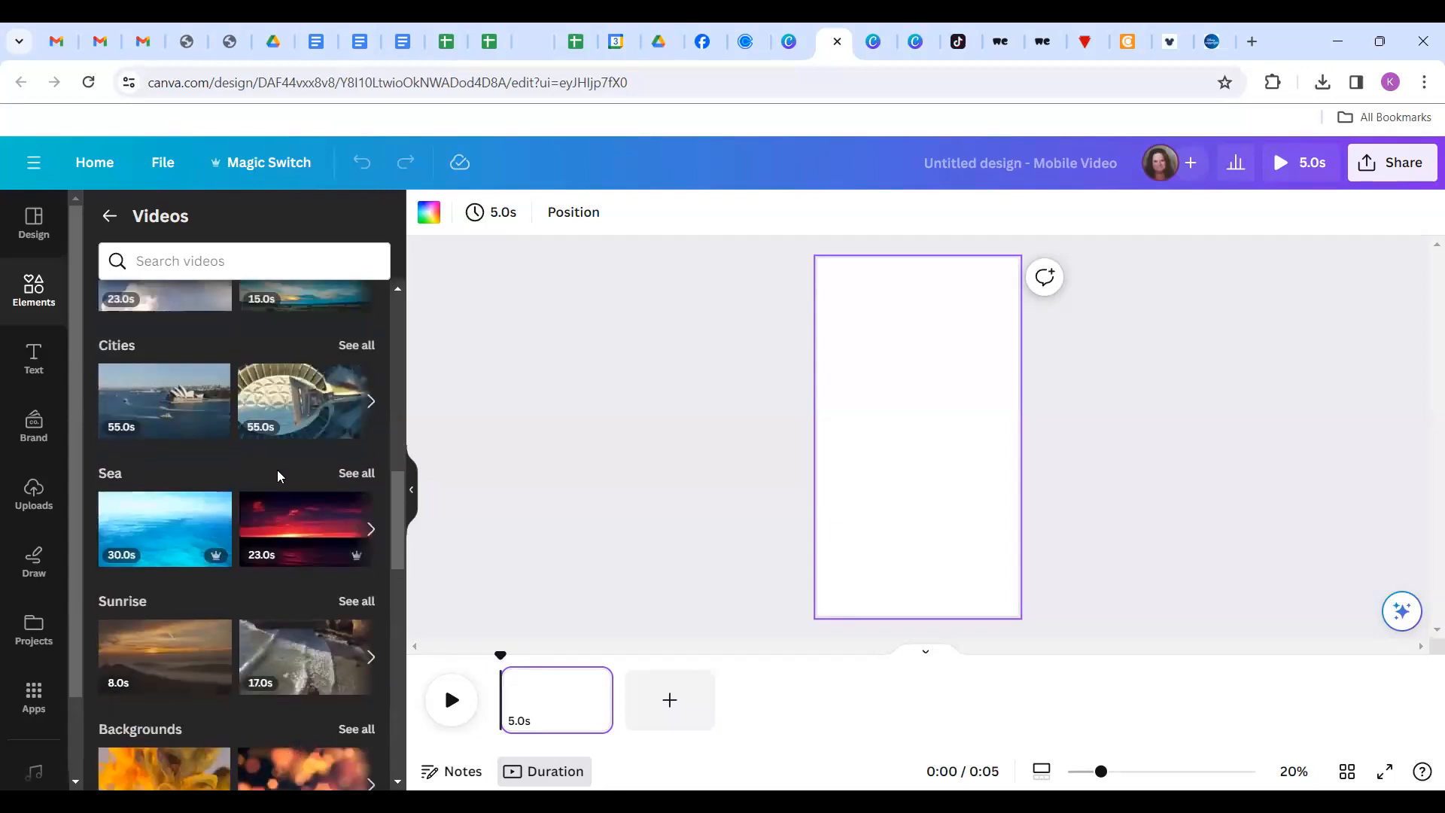
scroll(279, 476, "up", 8)
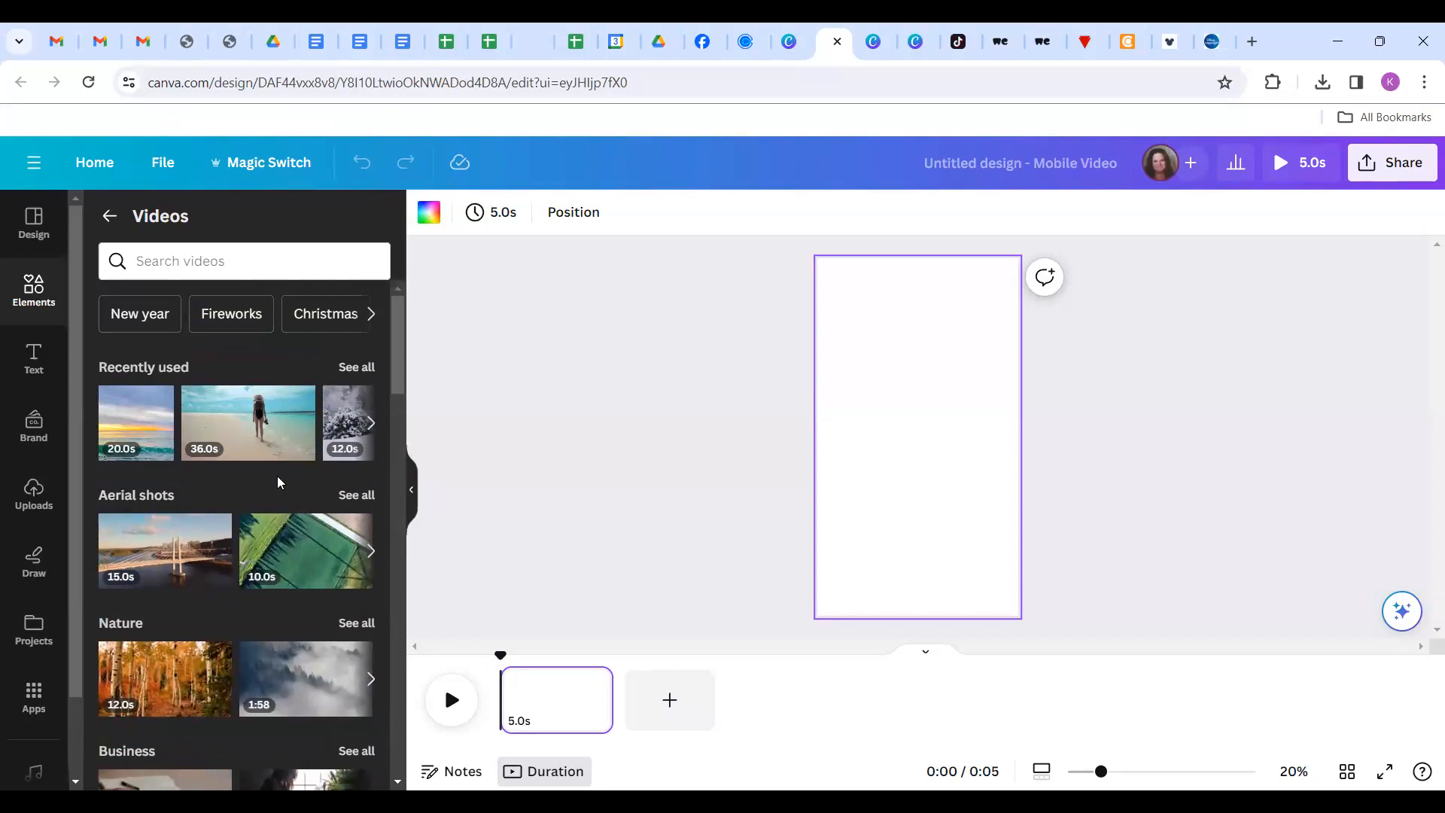
scroll(211, 689, "down", 5)
scroll(215, 692, "down", 3)
scroll(213, 687, "down", 2)
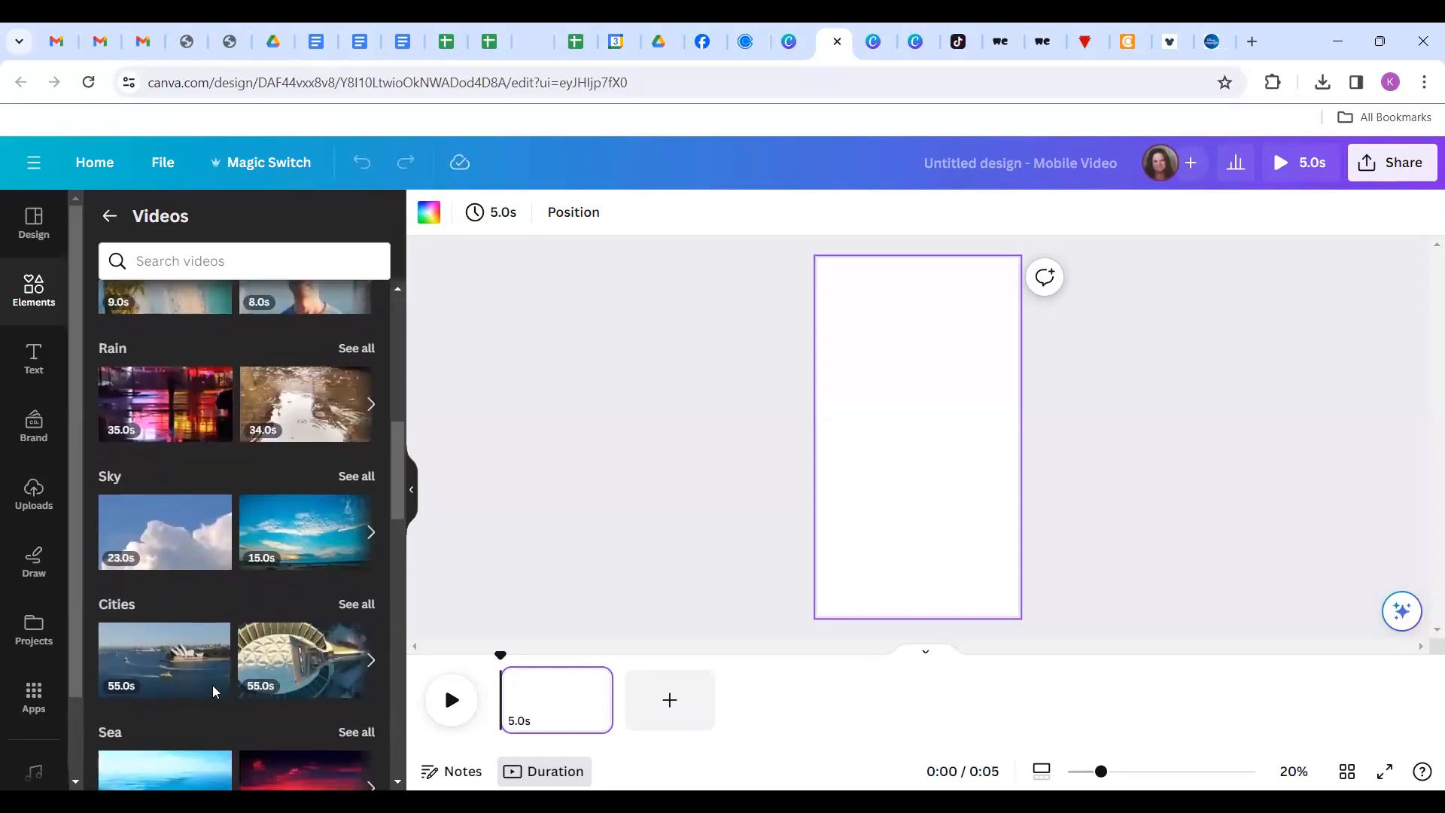
scroll(211, 683, "up", 9)
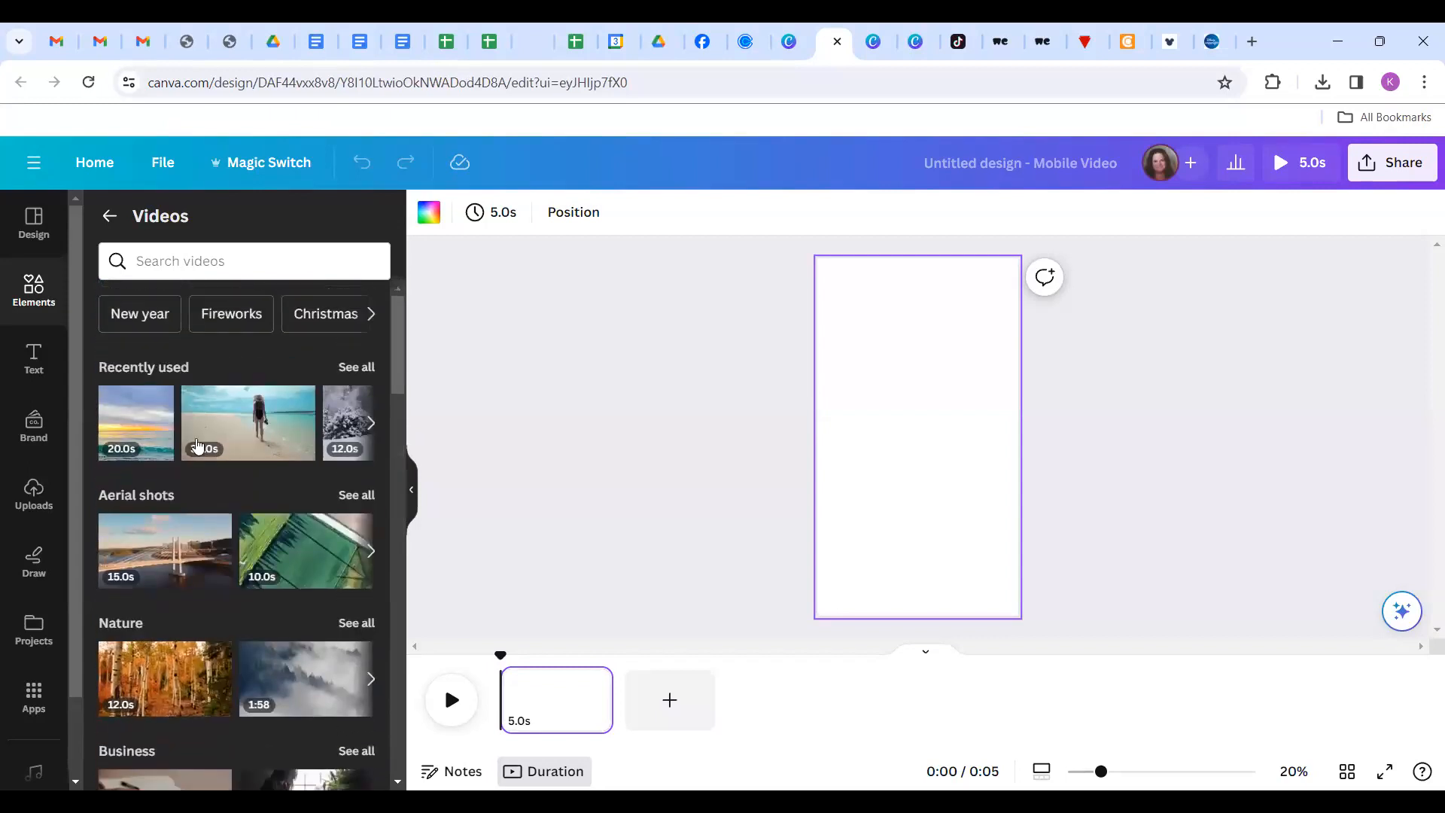
Search stock videos for 'travel tip' and view the Travel clip results.
left_click(182, 261)
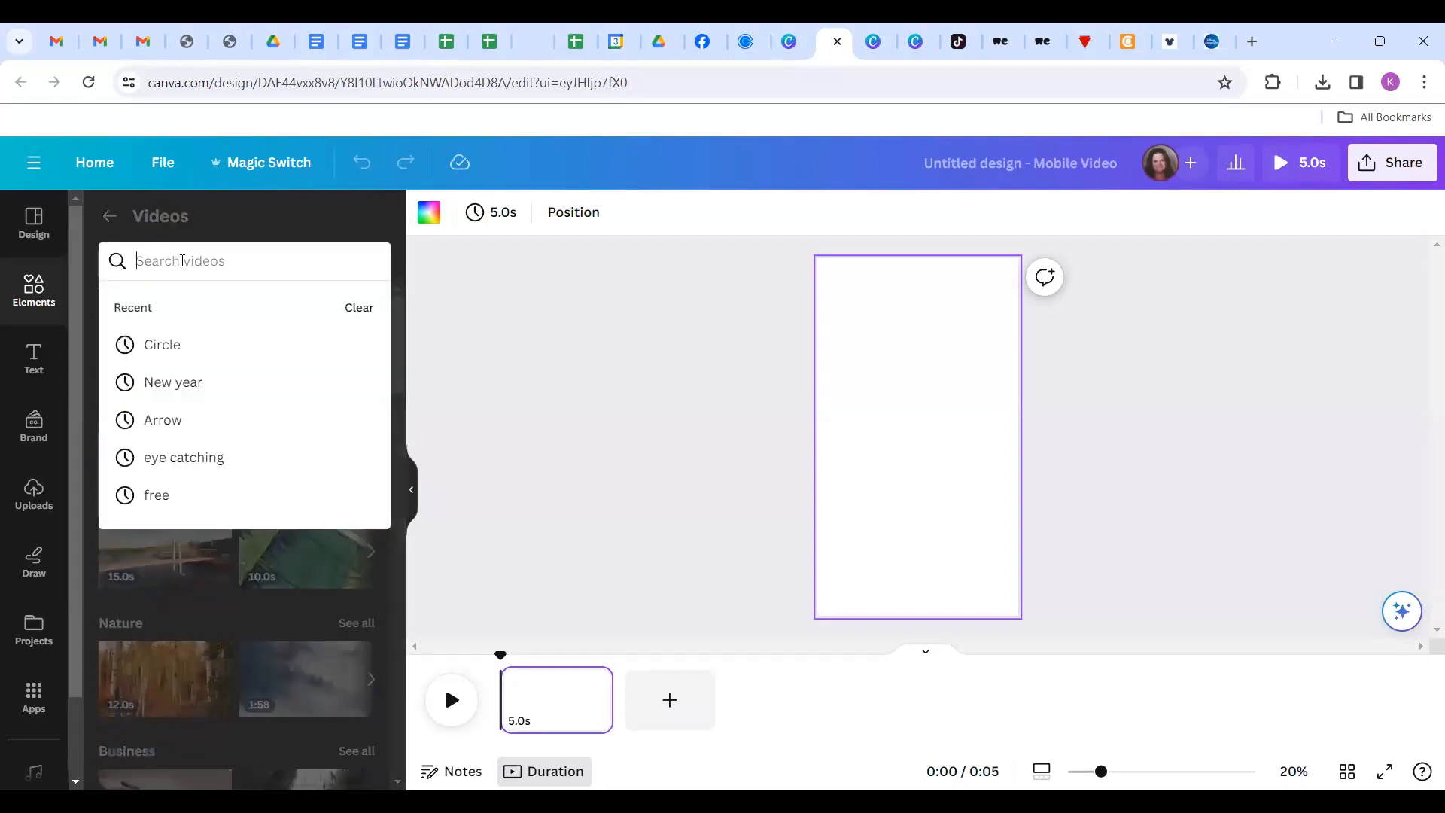
type("t")
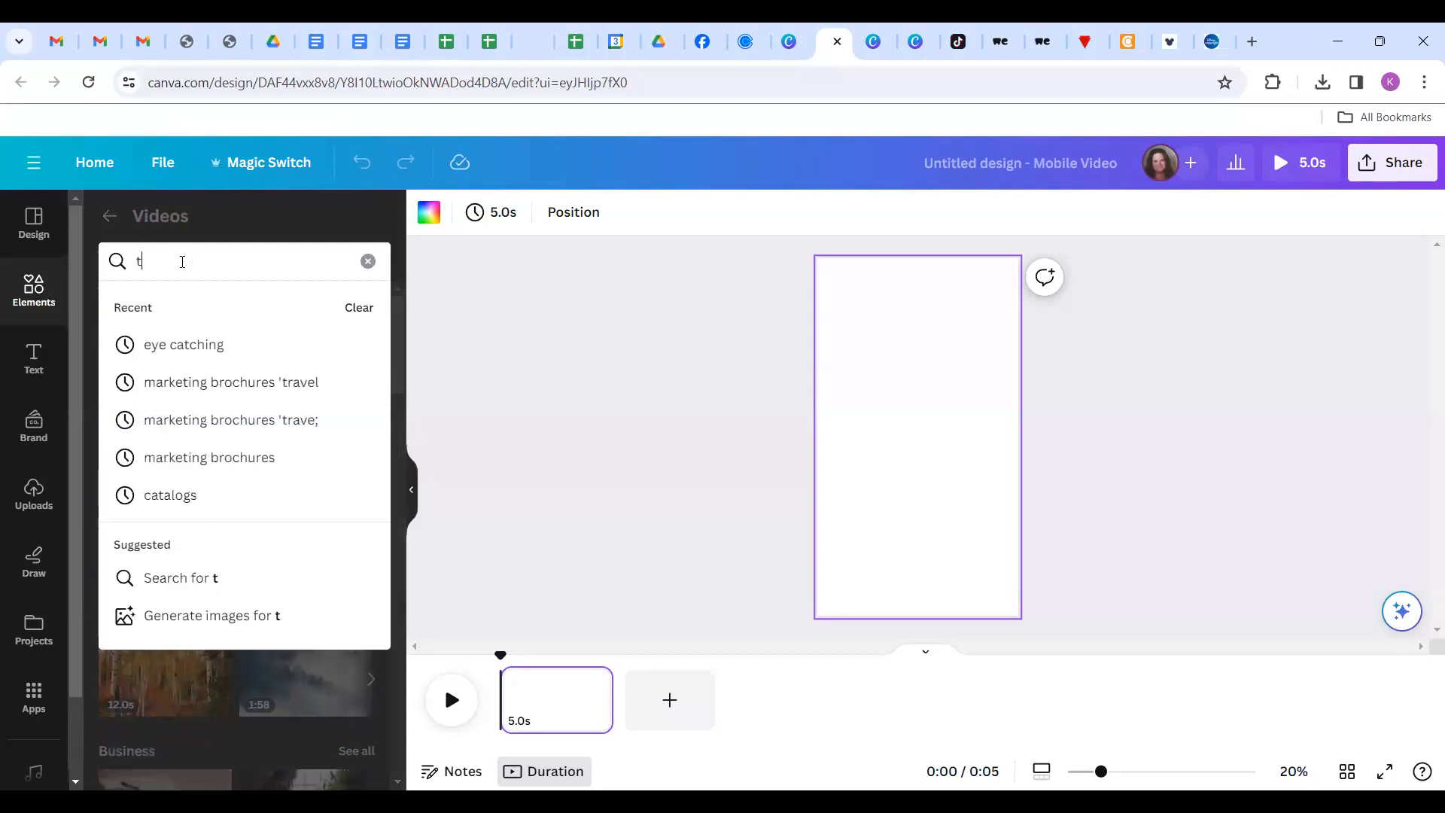
type("ravel ")
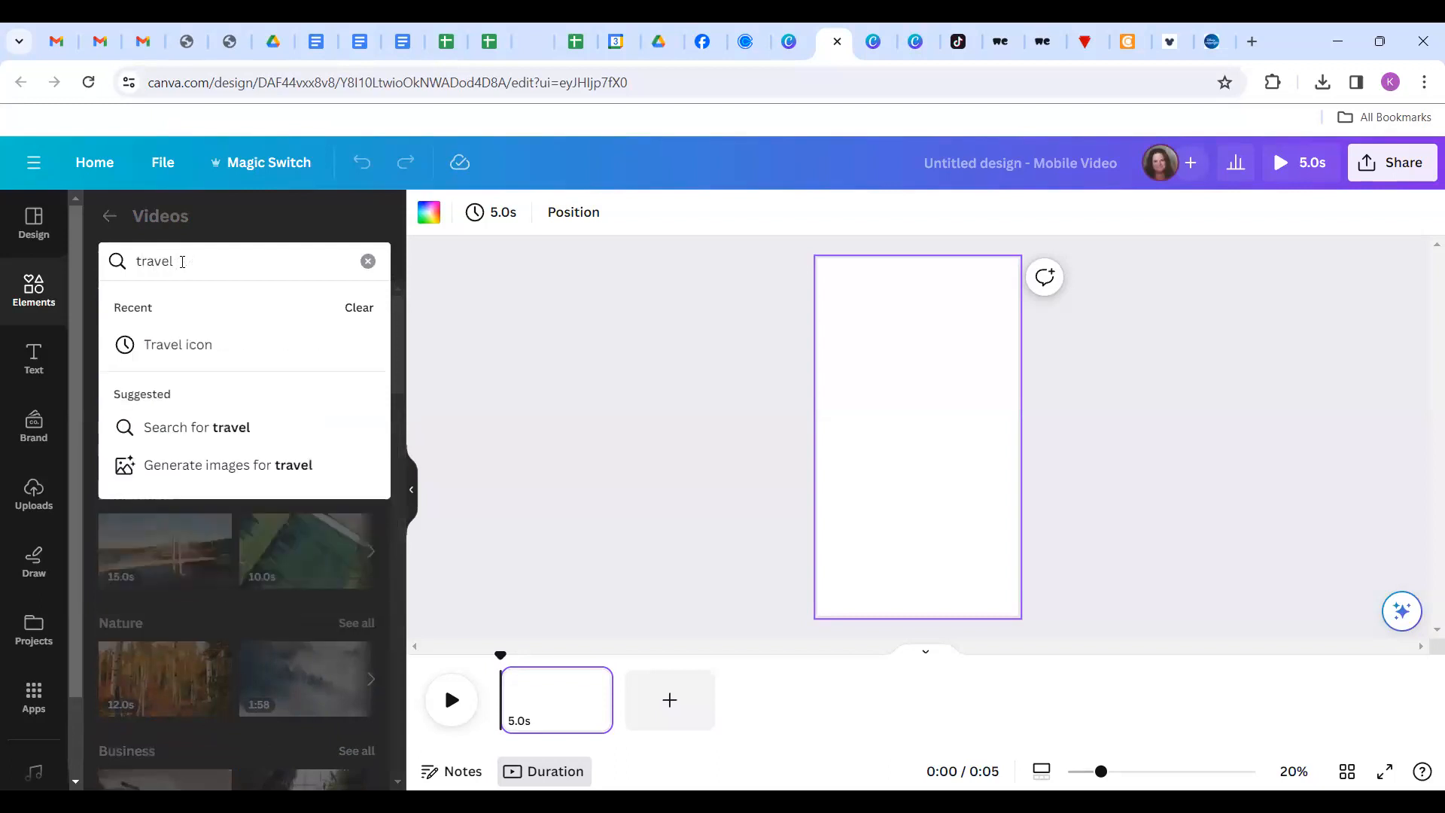
type("tips")
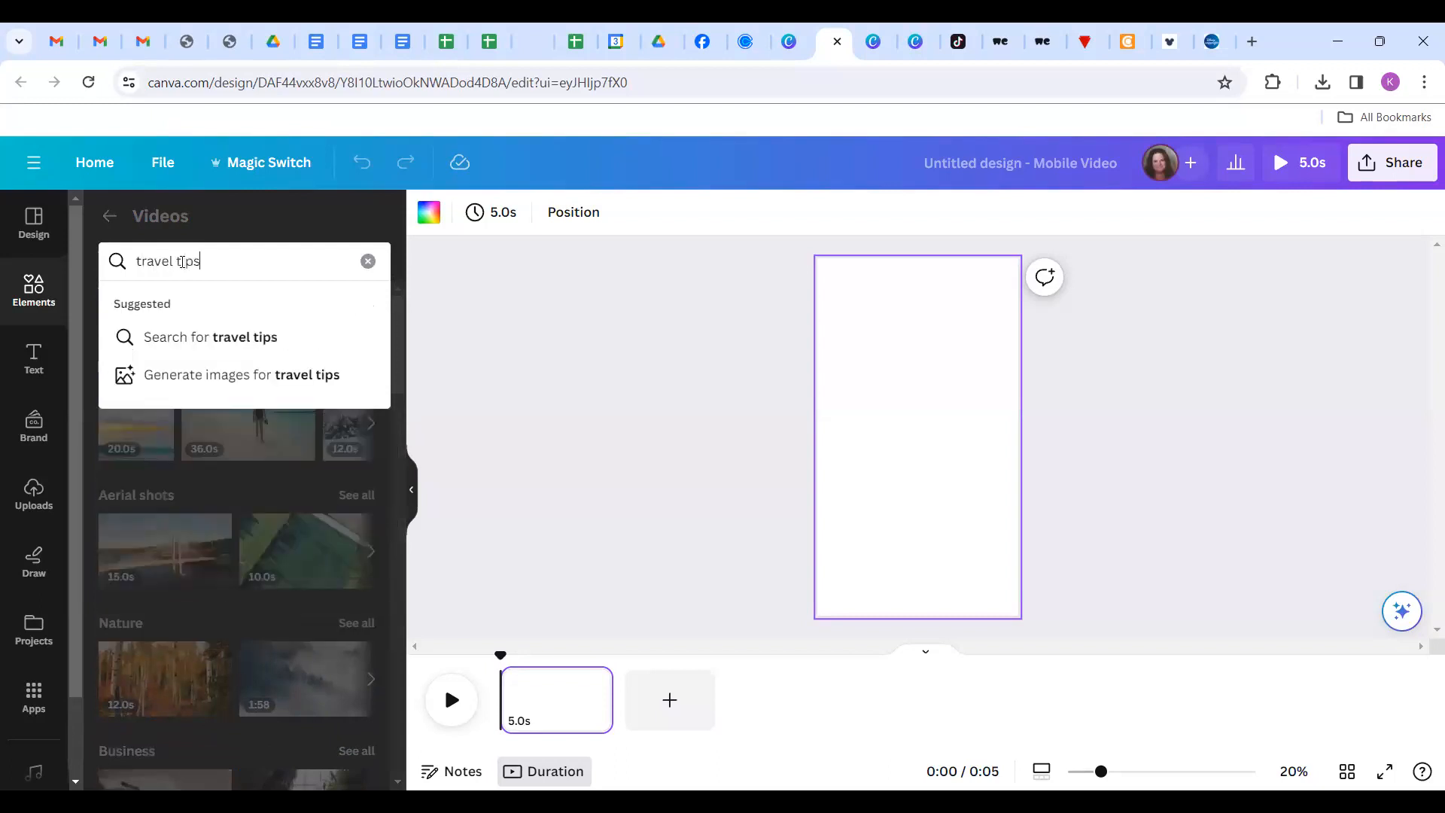
key("Return")
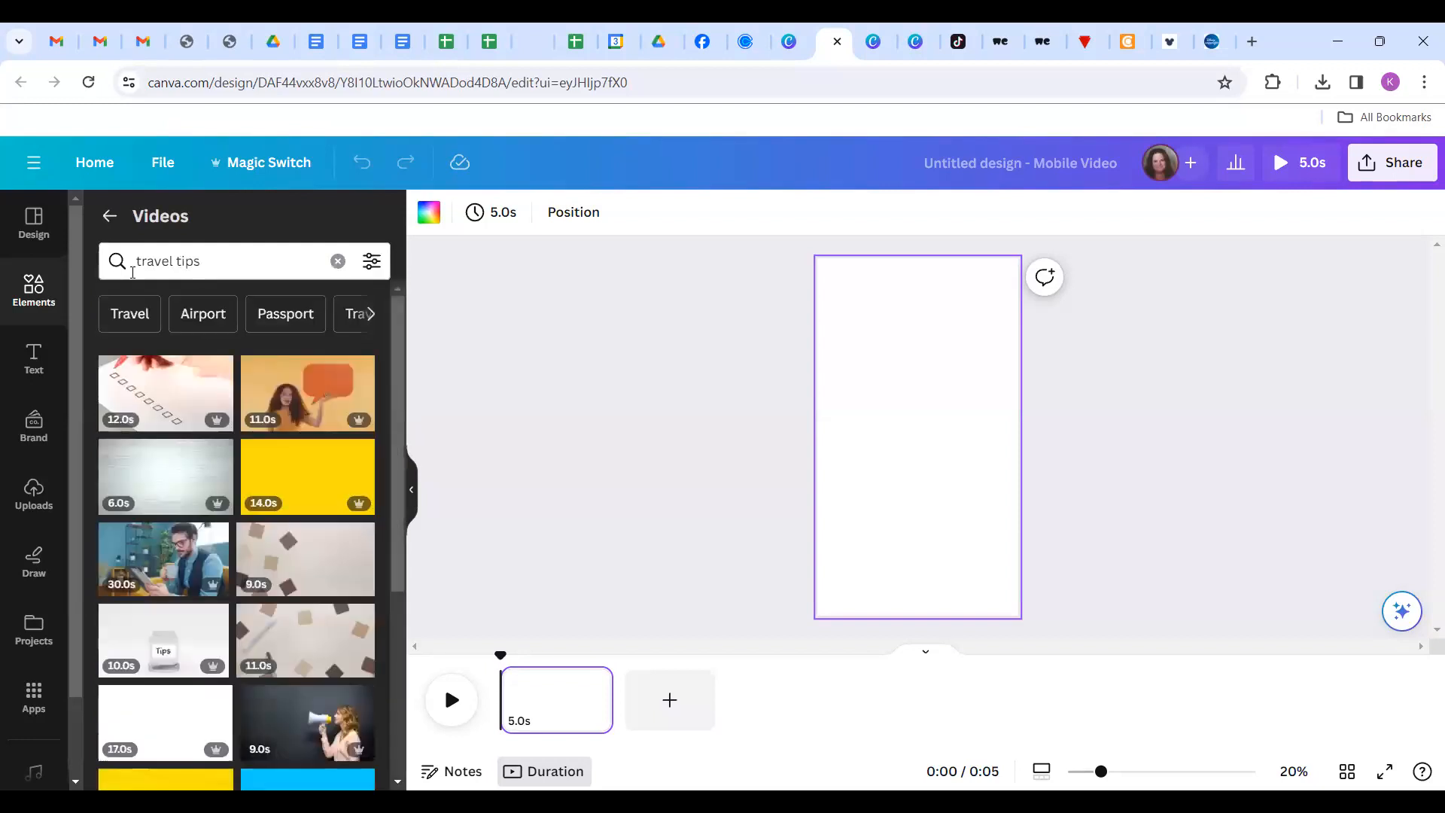
scroll(190, 416, "down", 3)
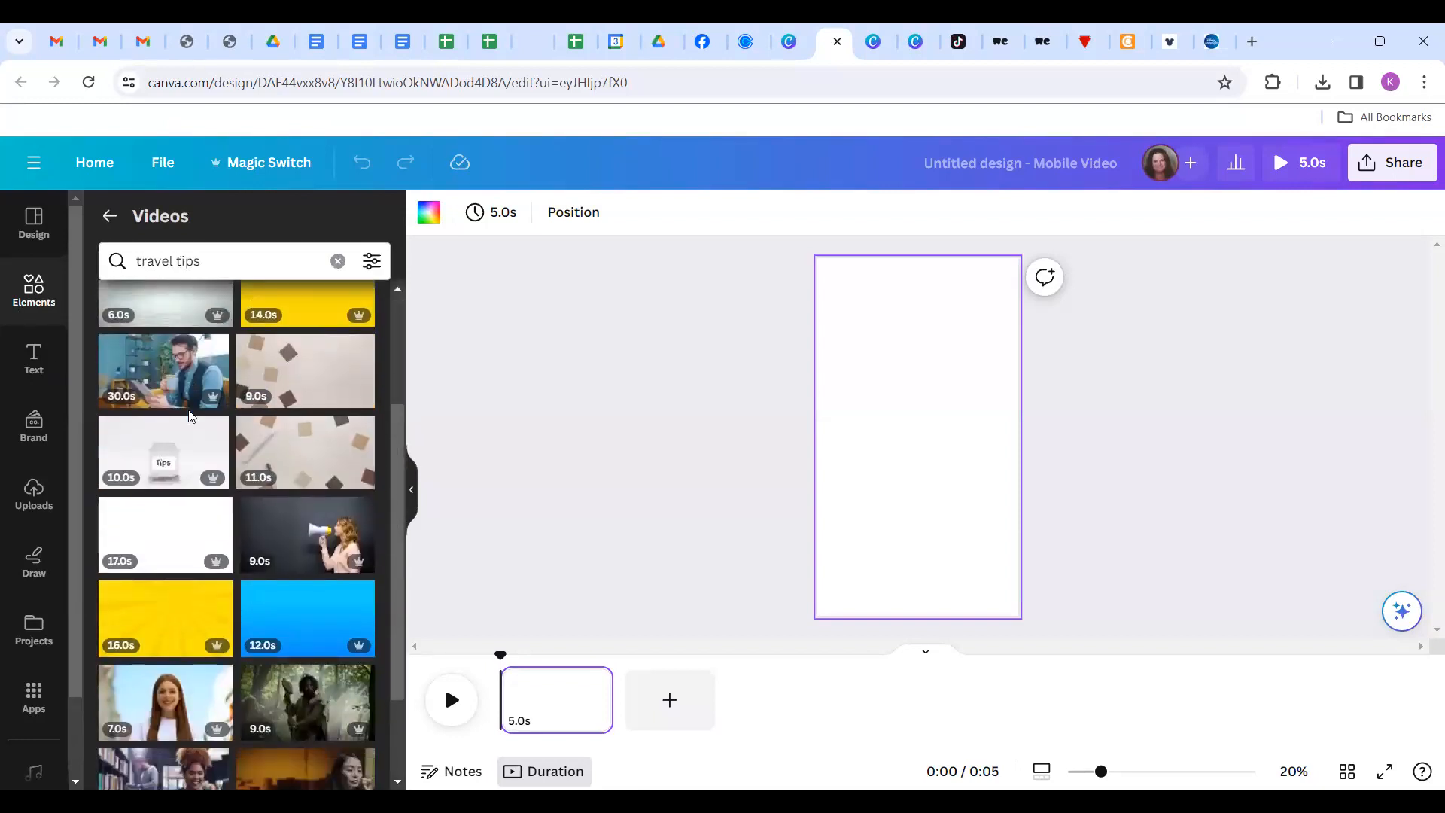
scroll(190, 416, "down", 1)
scroll(181, 376, "up", 4)
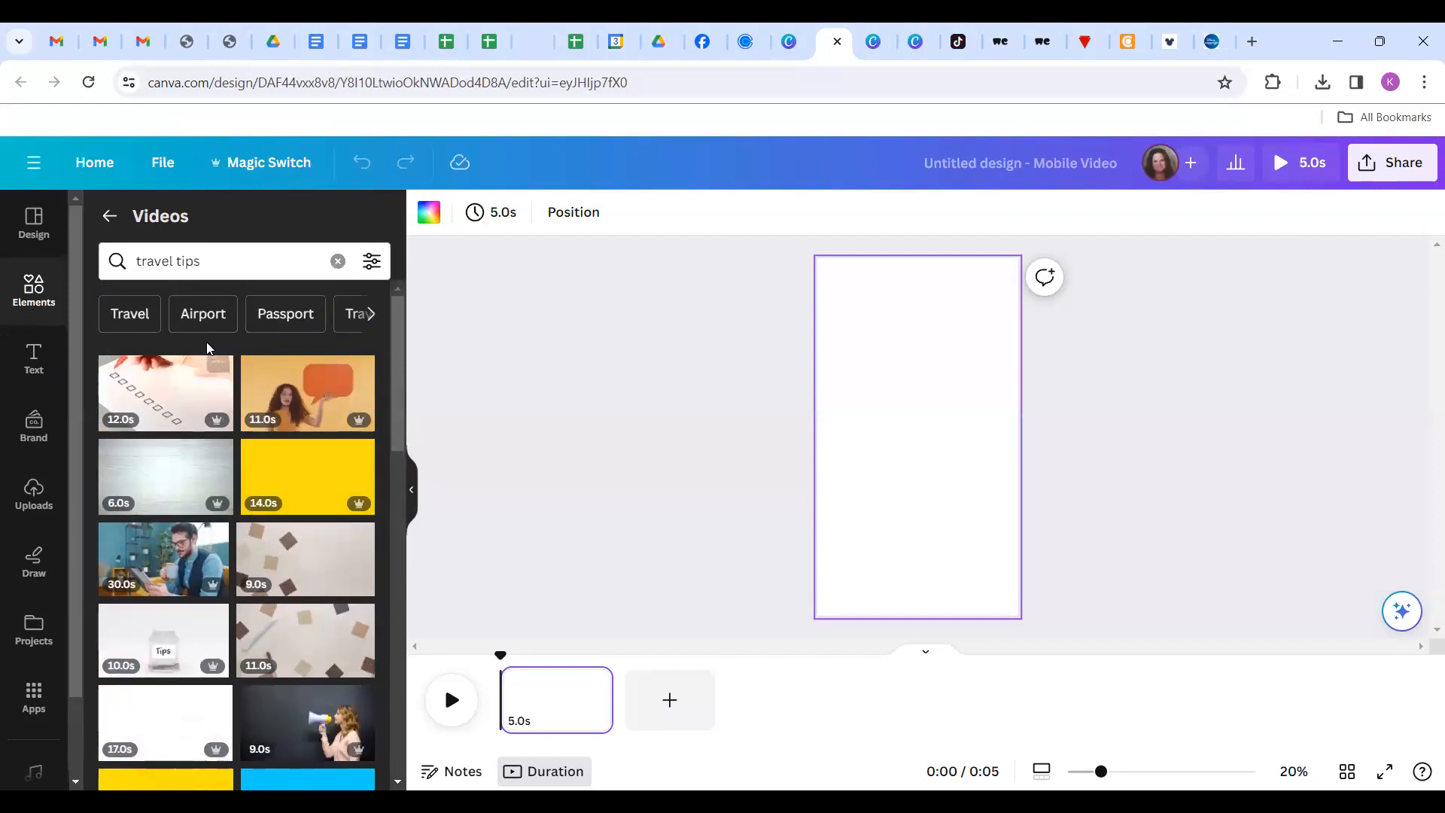
left_click(158, 326)
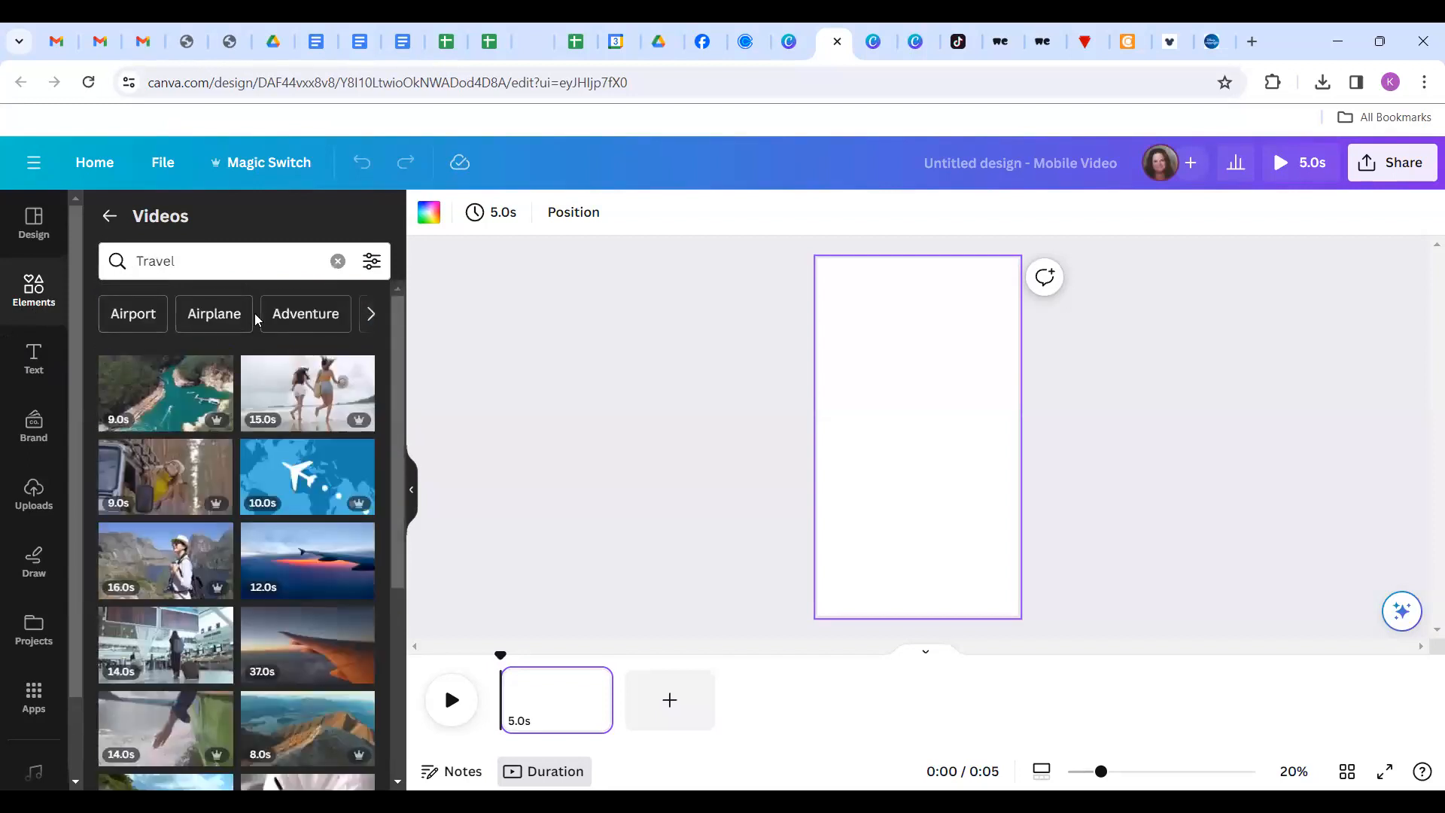
scroll(242, 432, "down", 6)
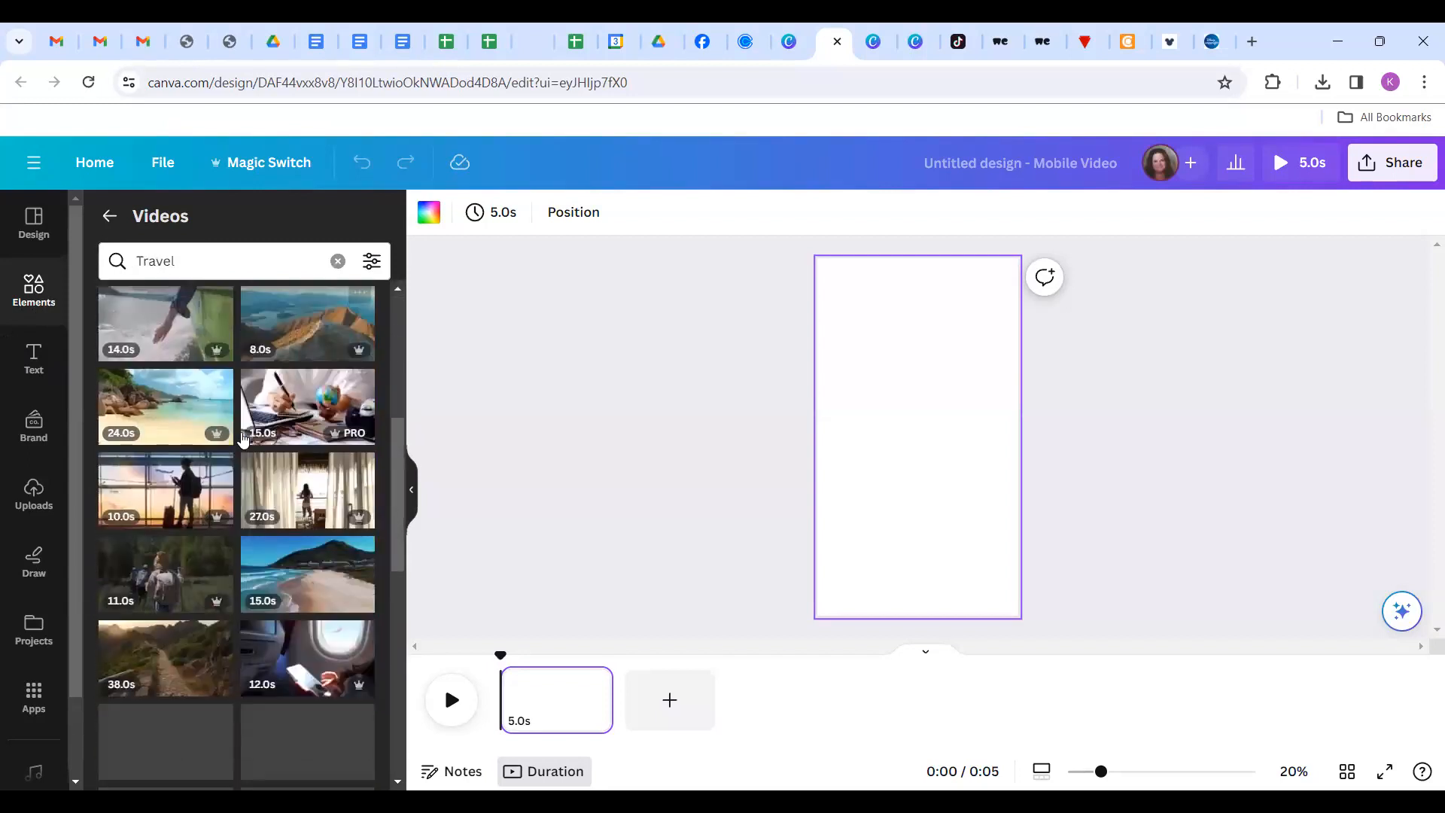
scroll(243, 439, "down", 2)
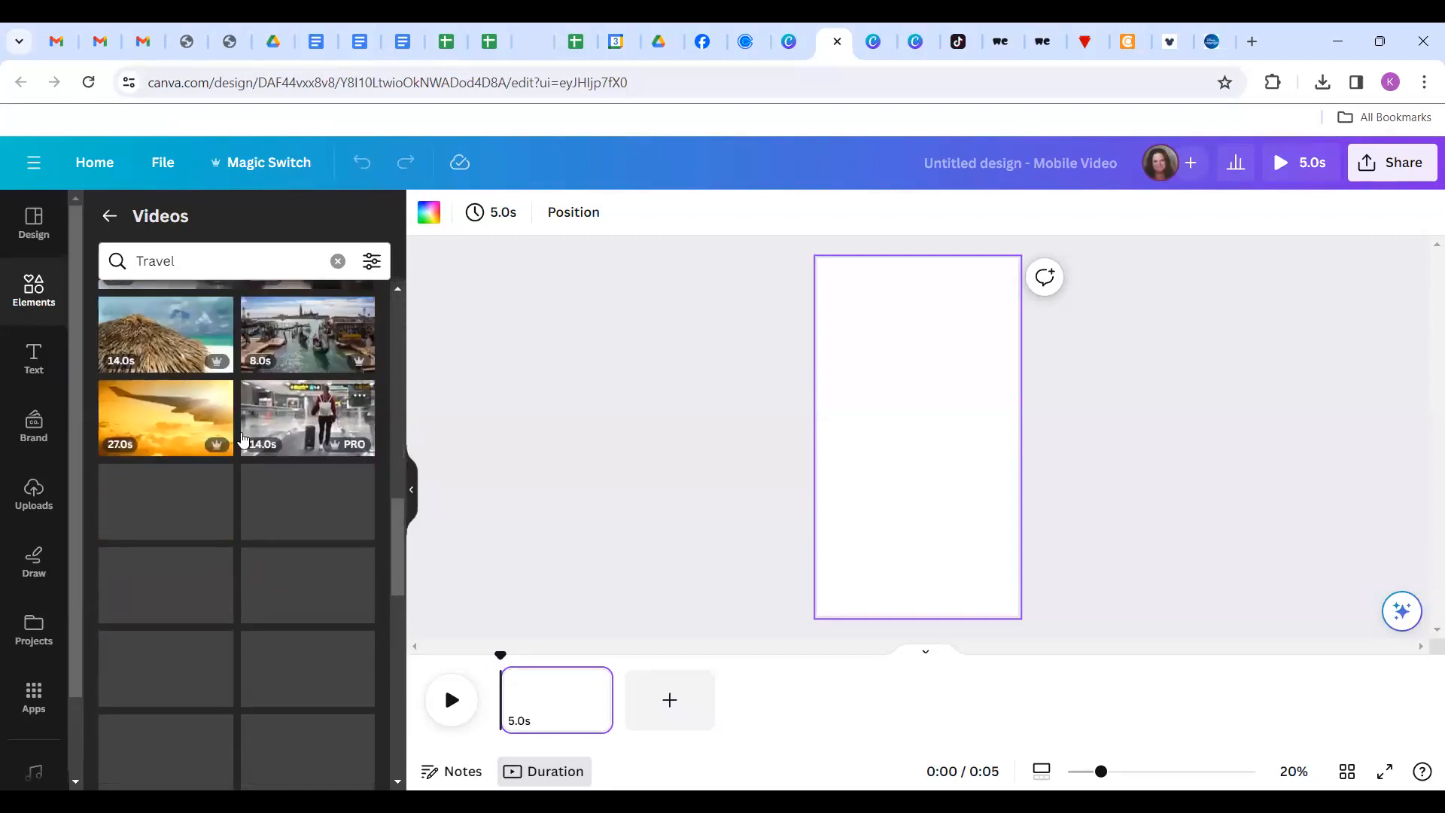
Return to the 'travel tip' results, explore more related categories, then go back to the media collection.
left_click(206, 255)
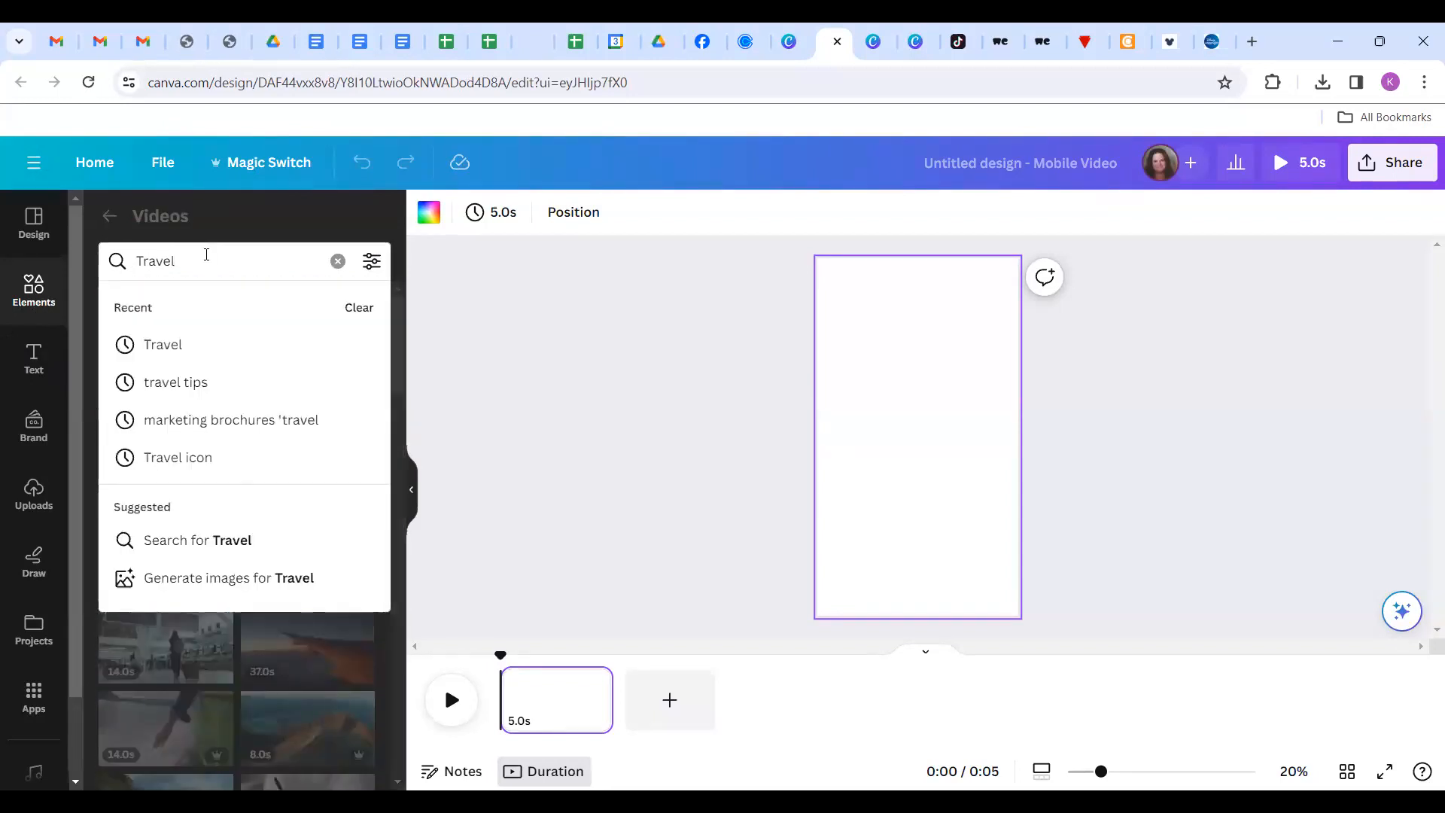
left_click(204, 384)
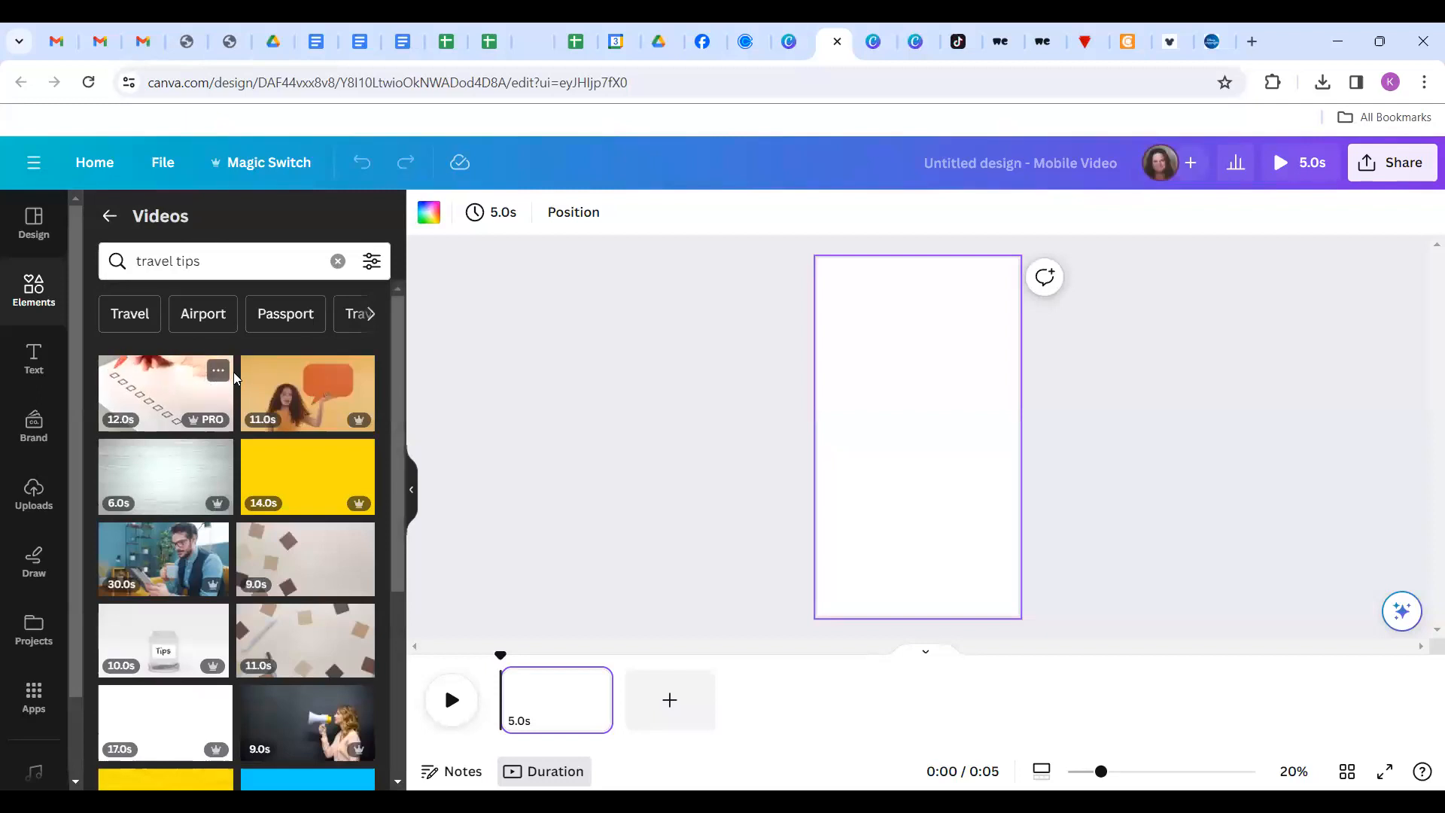
left_click(370, 316)
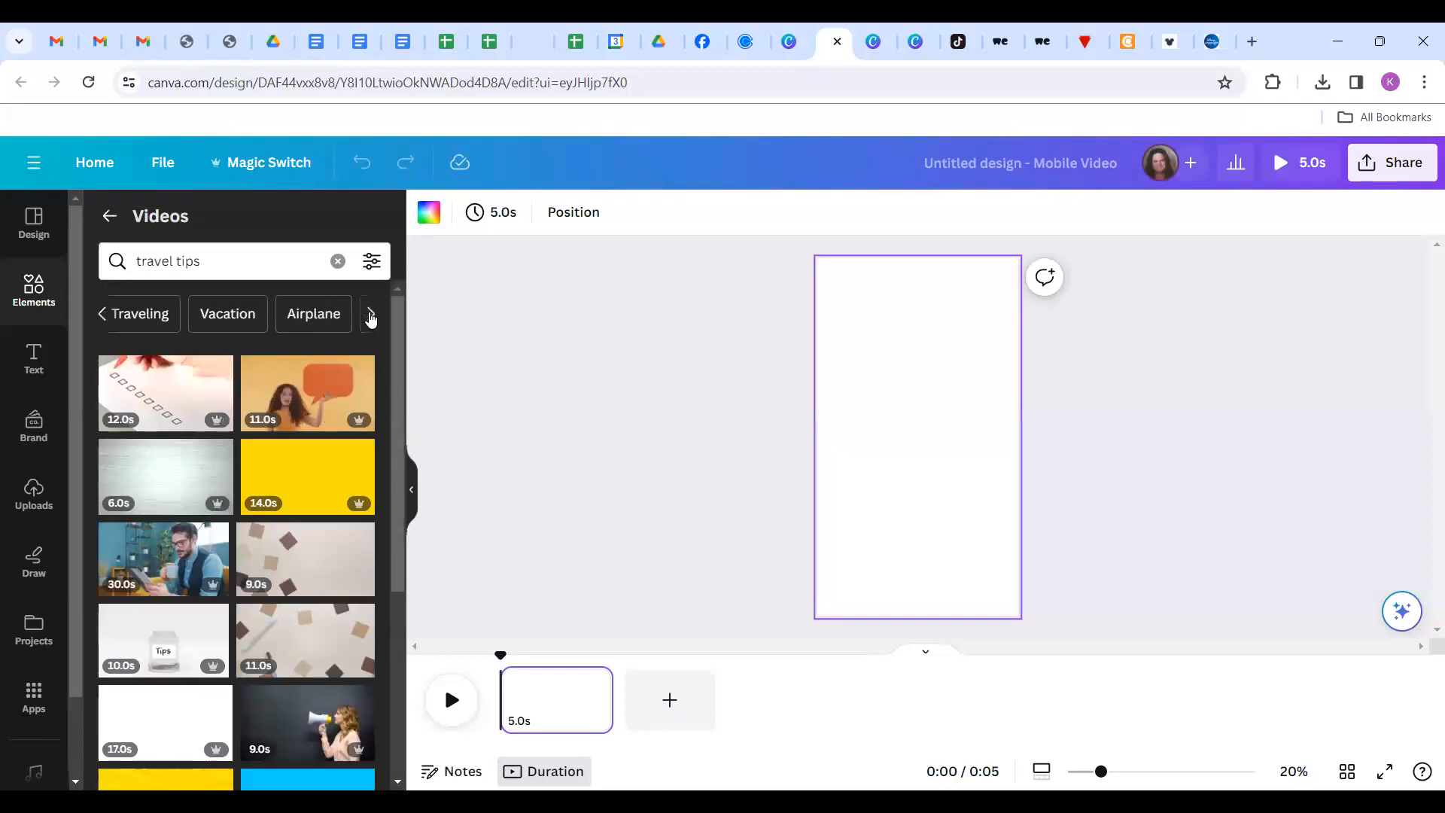
scroll(272, 444, "down", 5)
scroll(273, 445, "down", 3)
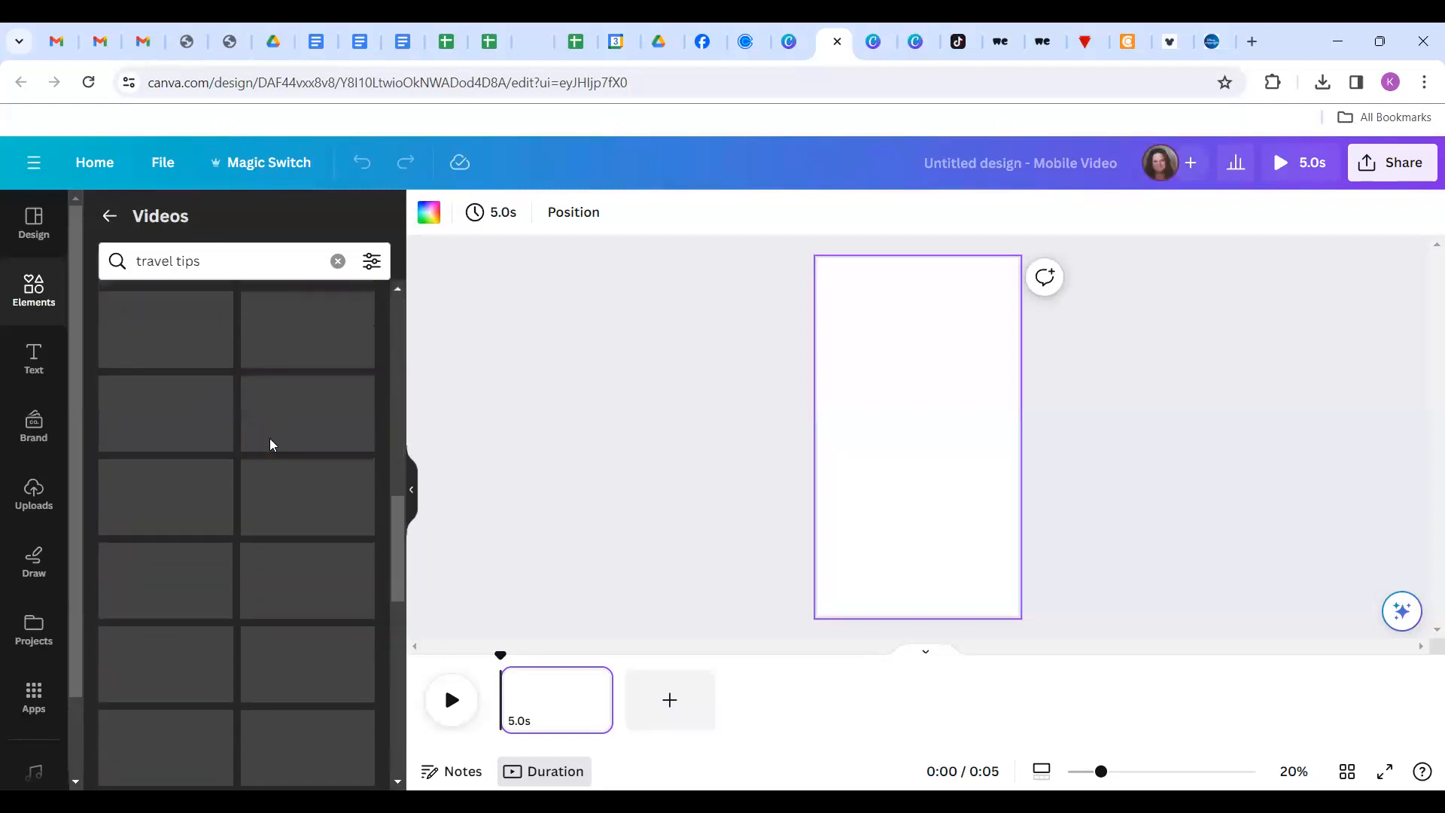
scroll(272, 445, "down", 3)
scroll(272, 445, "up", 10)
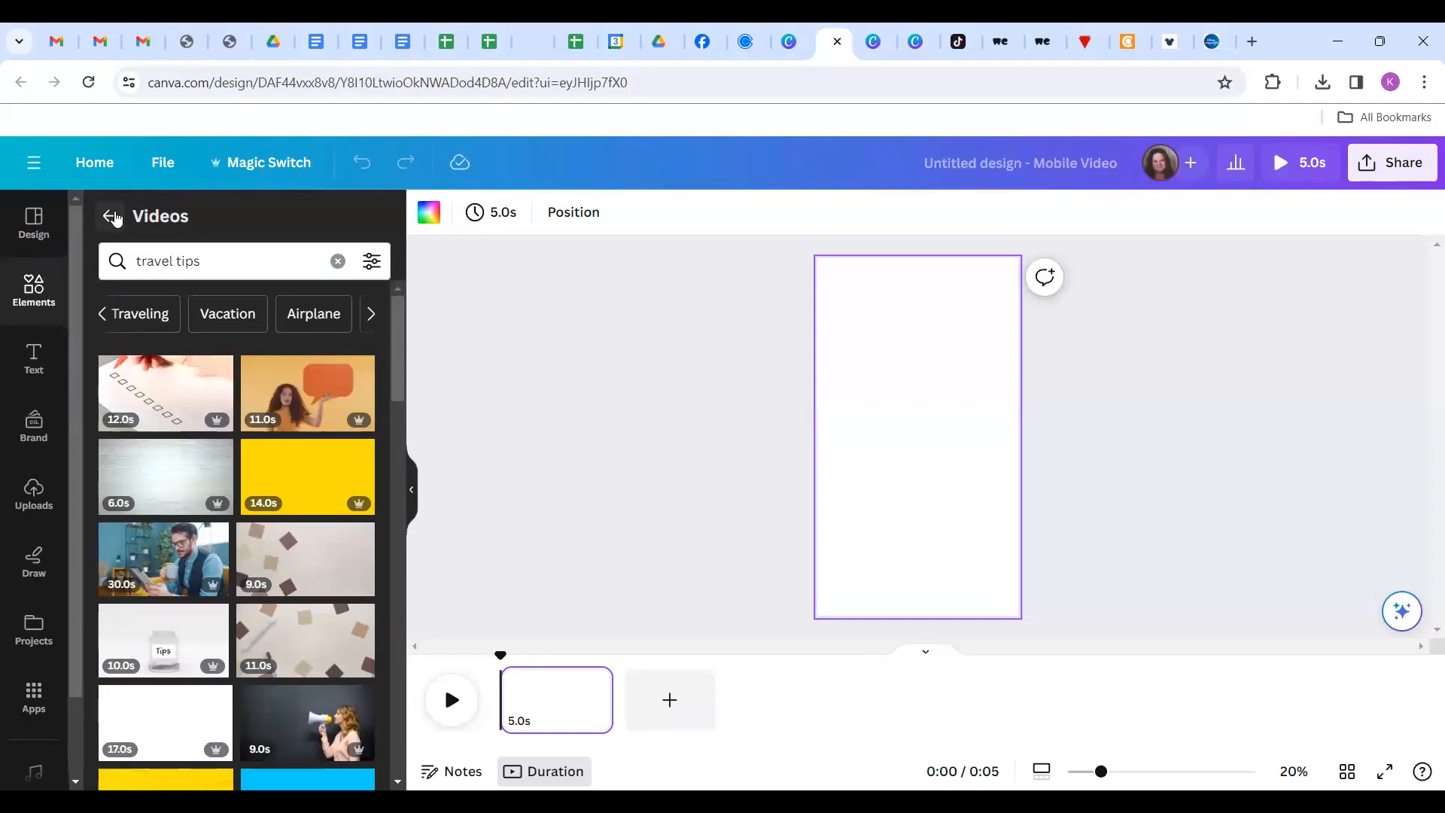
left_click(110, 215)
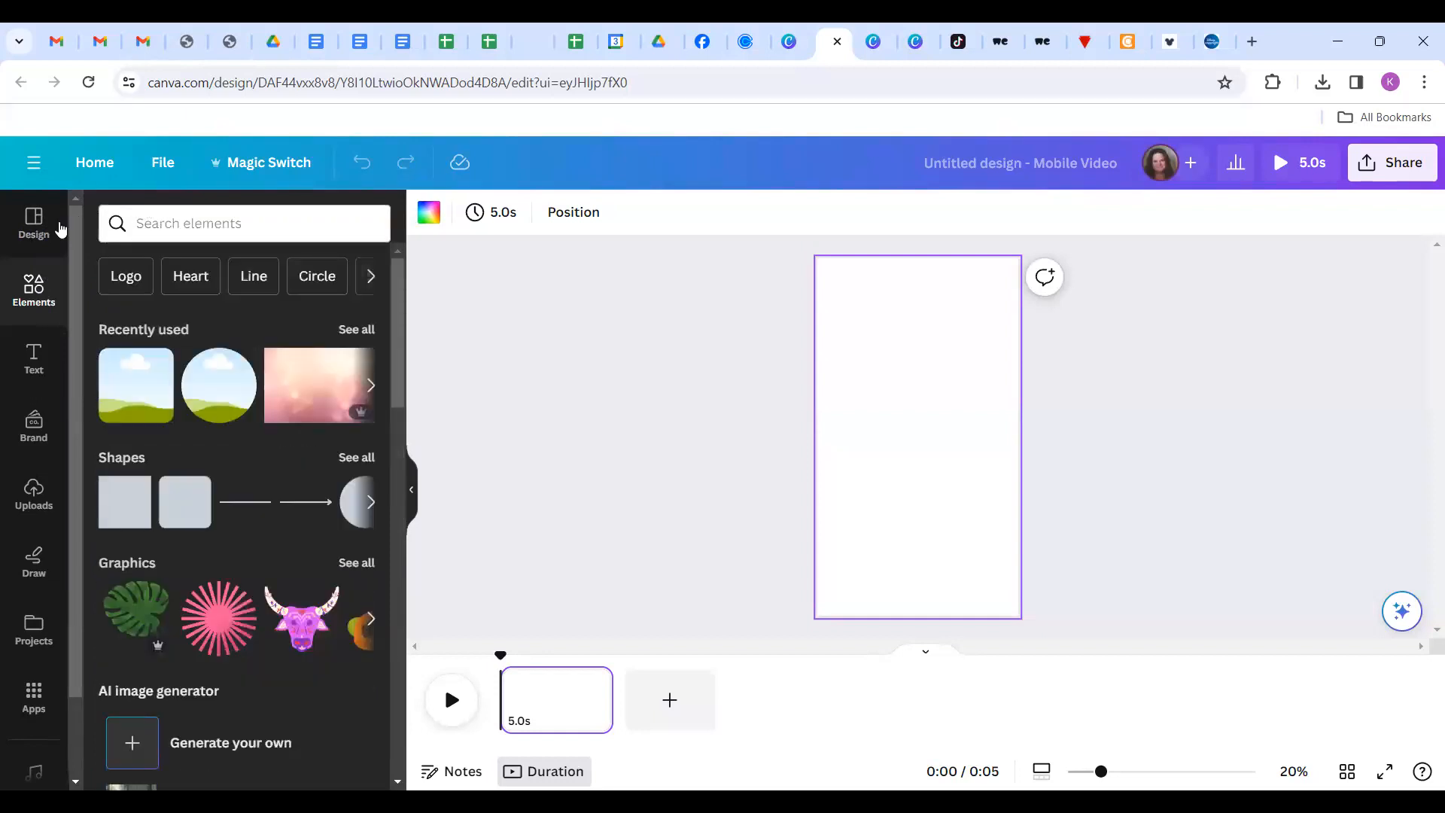
Search the design templates for 'travel' and browse the vertical video results.
left_click(38, 232)
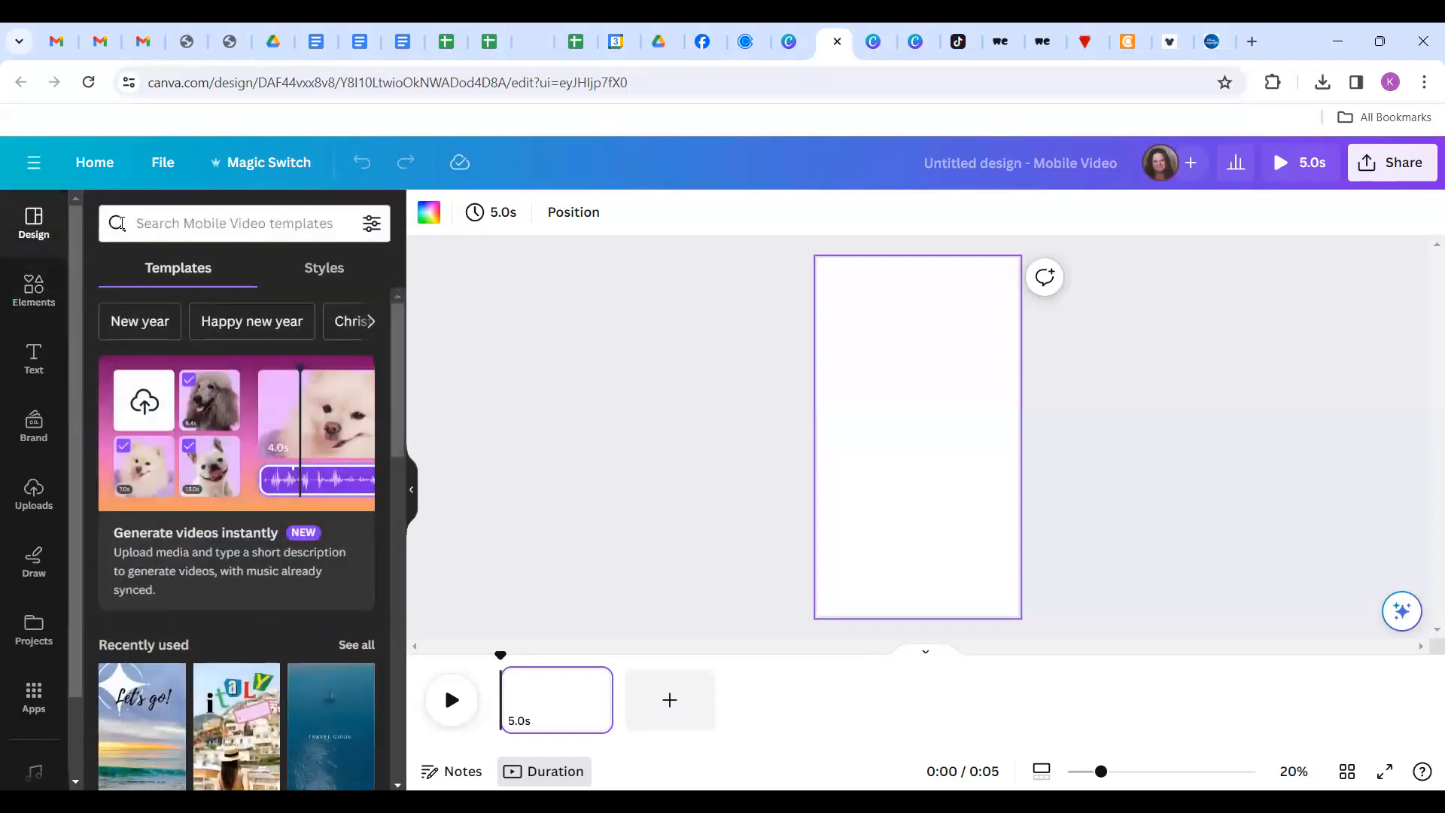
left_click(173, 223)
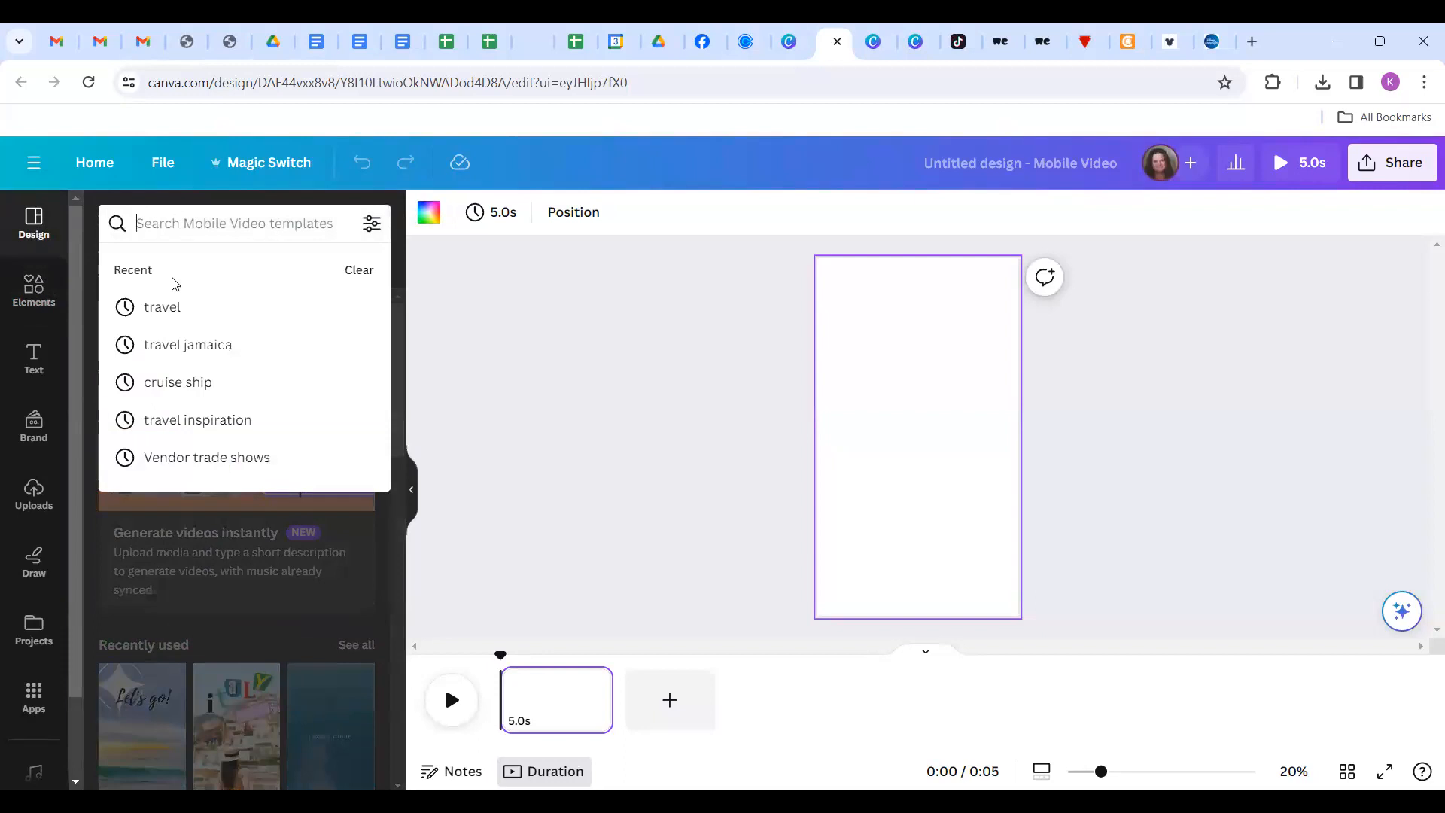
left_click(172, 309)
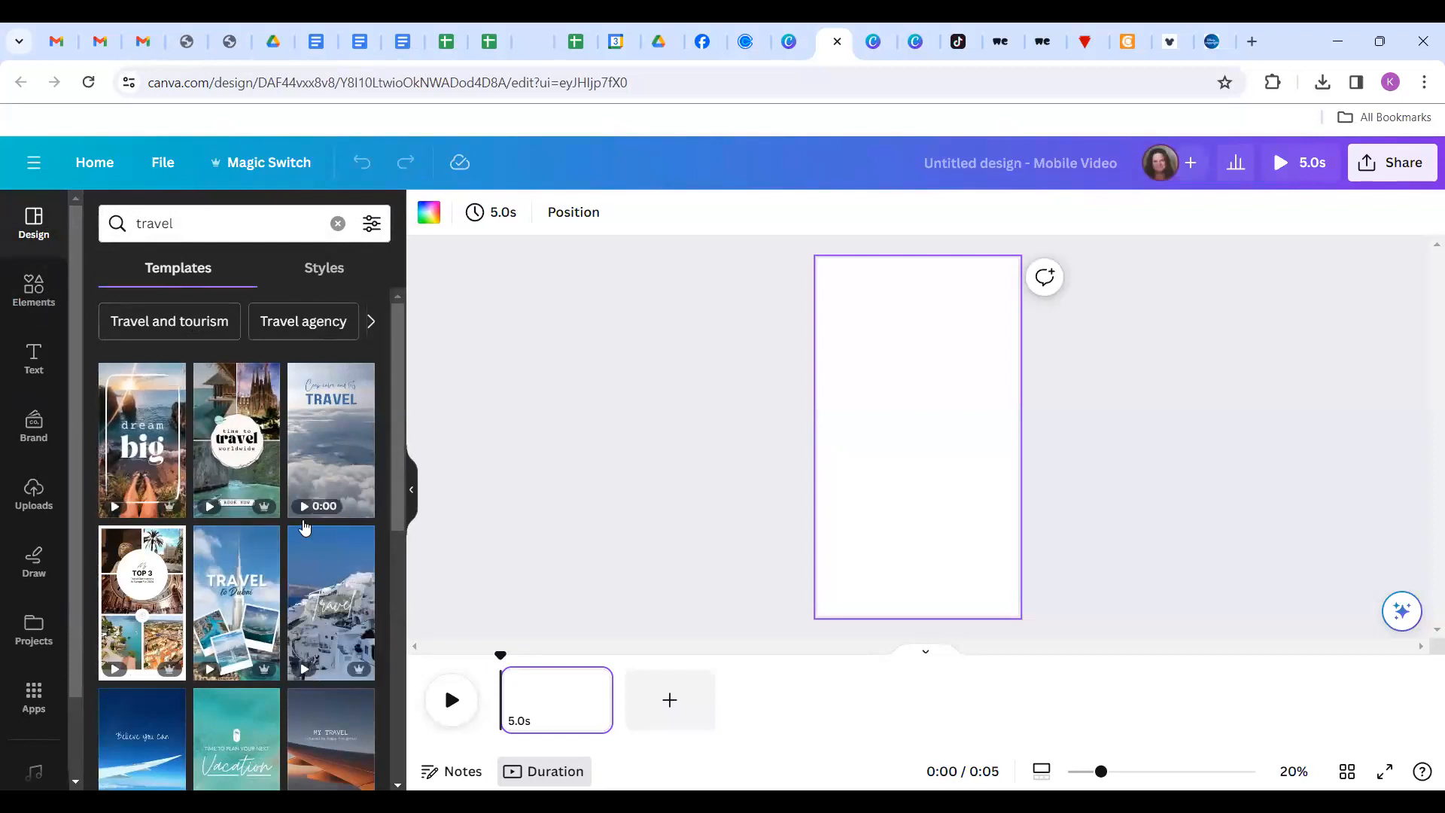
scroll(305, 527, "down", 3)
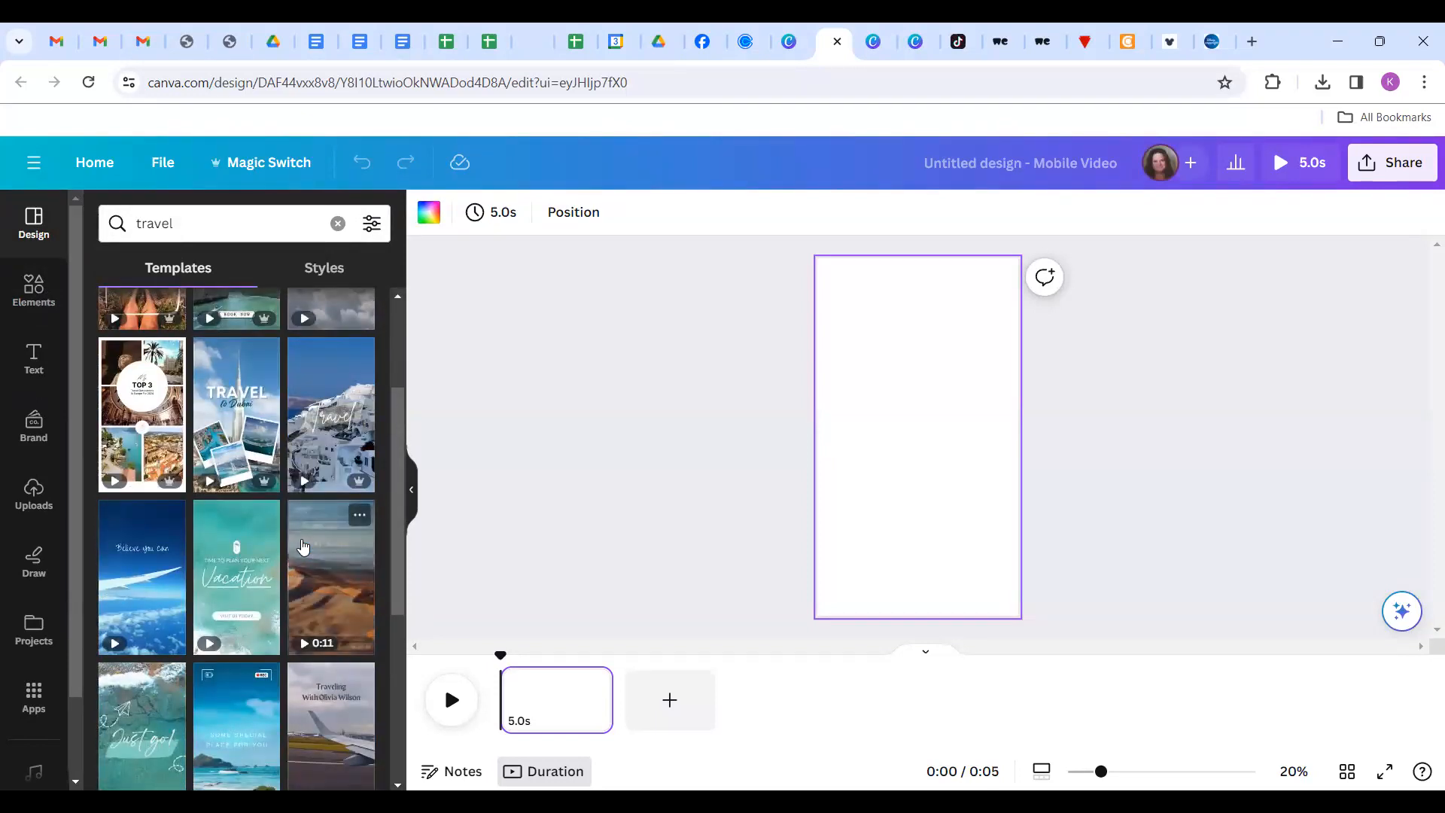
scroll(303, 547, "down", 3)
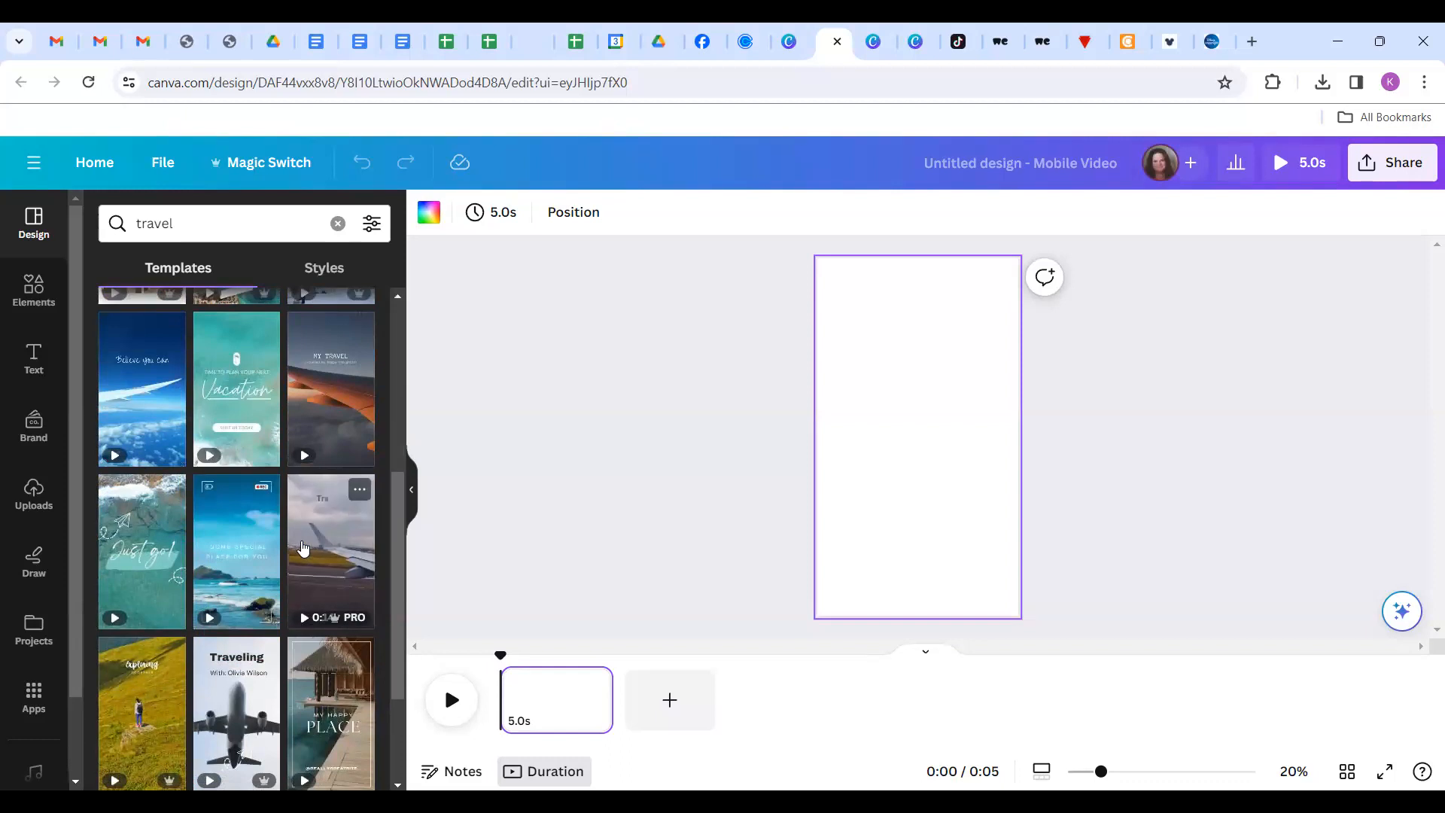
mouse_move(151, 572)
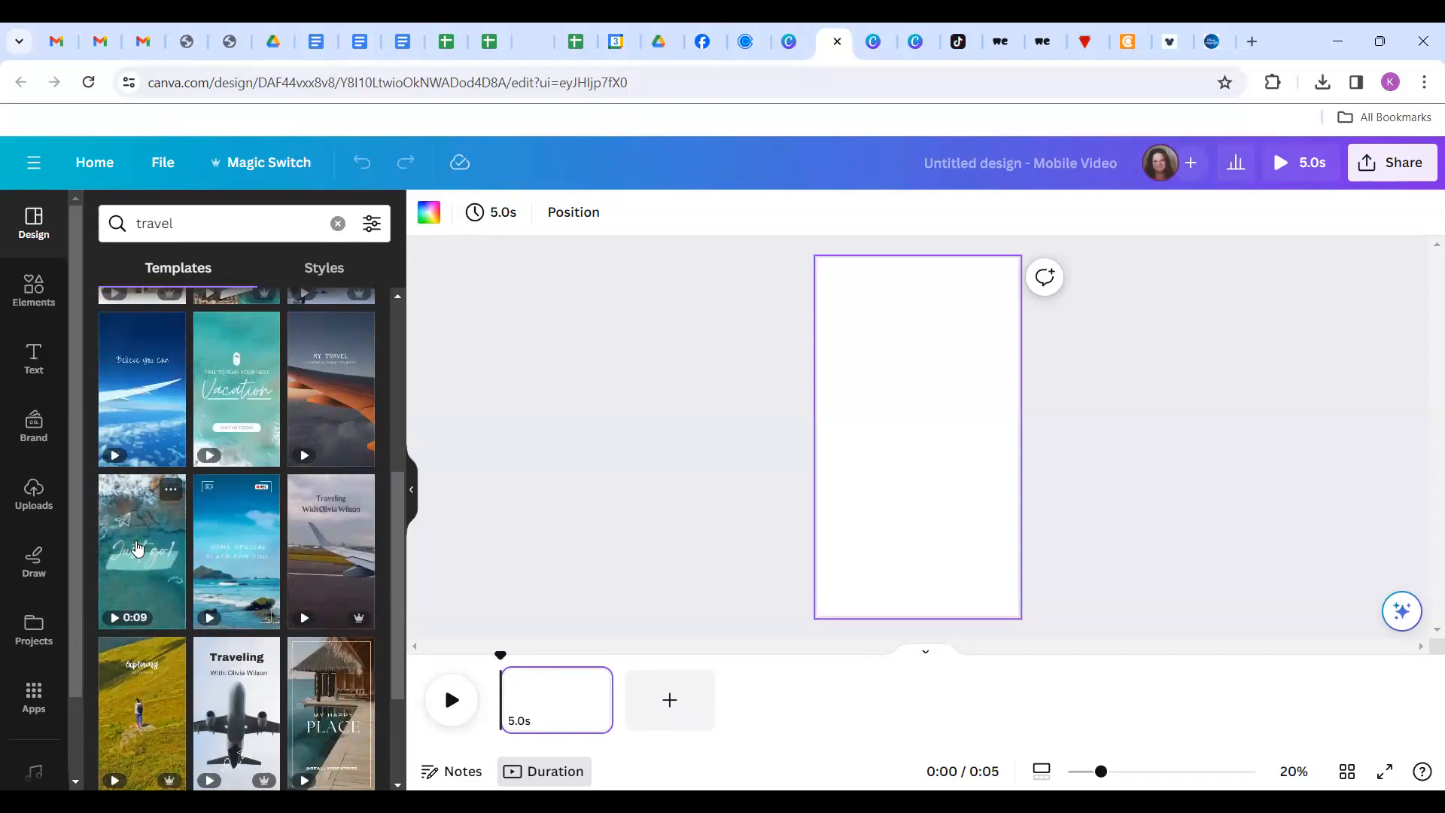
Apply the 'Just go!' Light Green Simple Animated Travel Quote template to the page.
left_click(137, 548)
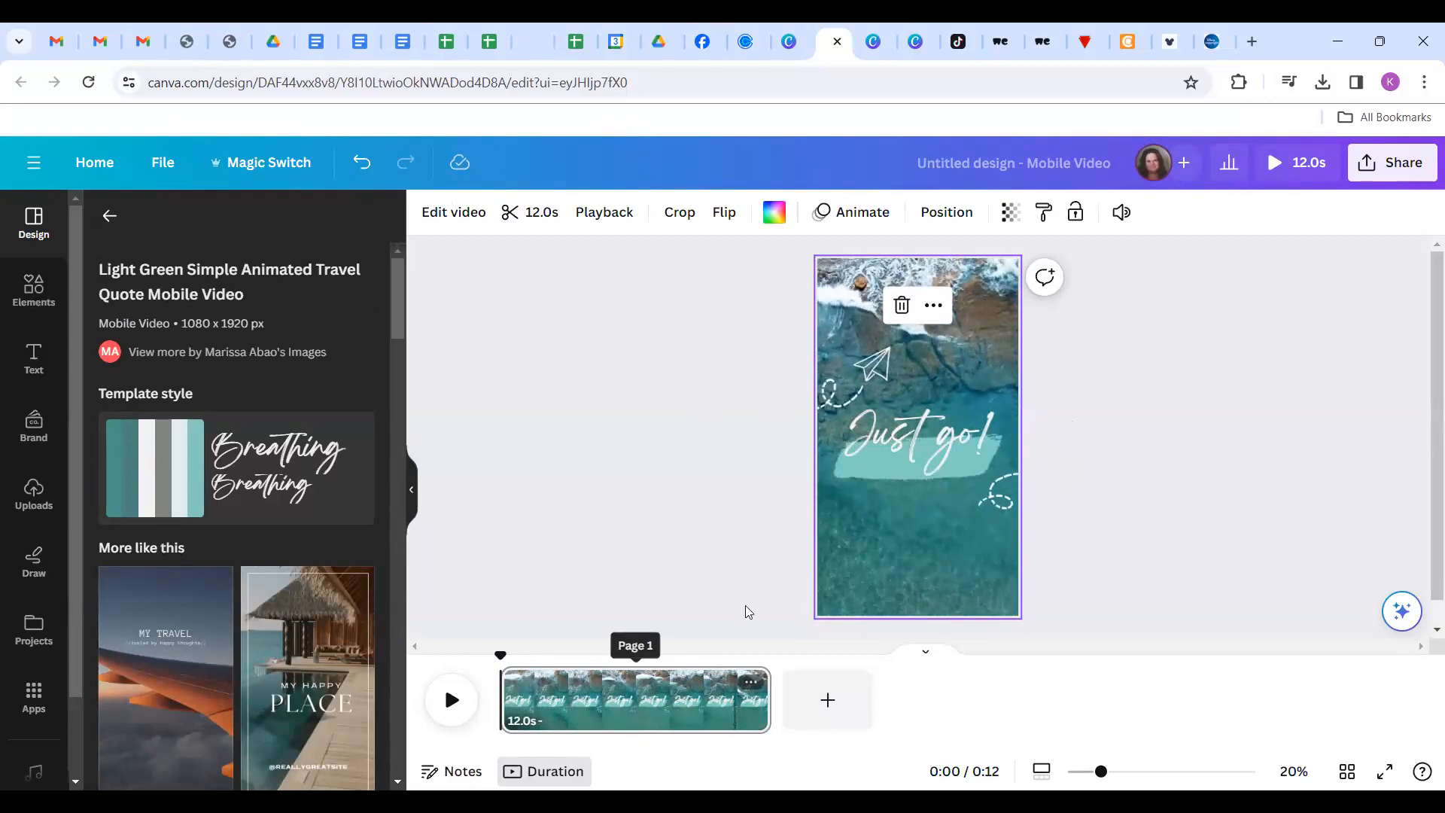
Trim the Just go! page in the timeline down to 2.0 seconds.
left_click_drag(771, 686, 567, 698)
mouse_move(540, 698)
left_mouse_down()
mouse_move(708, 697)
mouse_move(507, 699)
mouse_move(562, 700)
mouse_move(539, 701)
left_mouse_up()
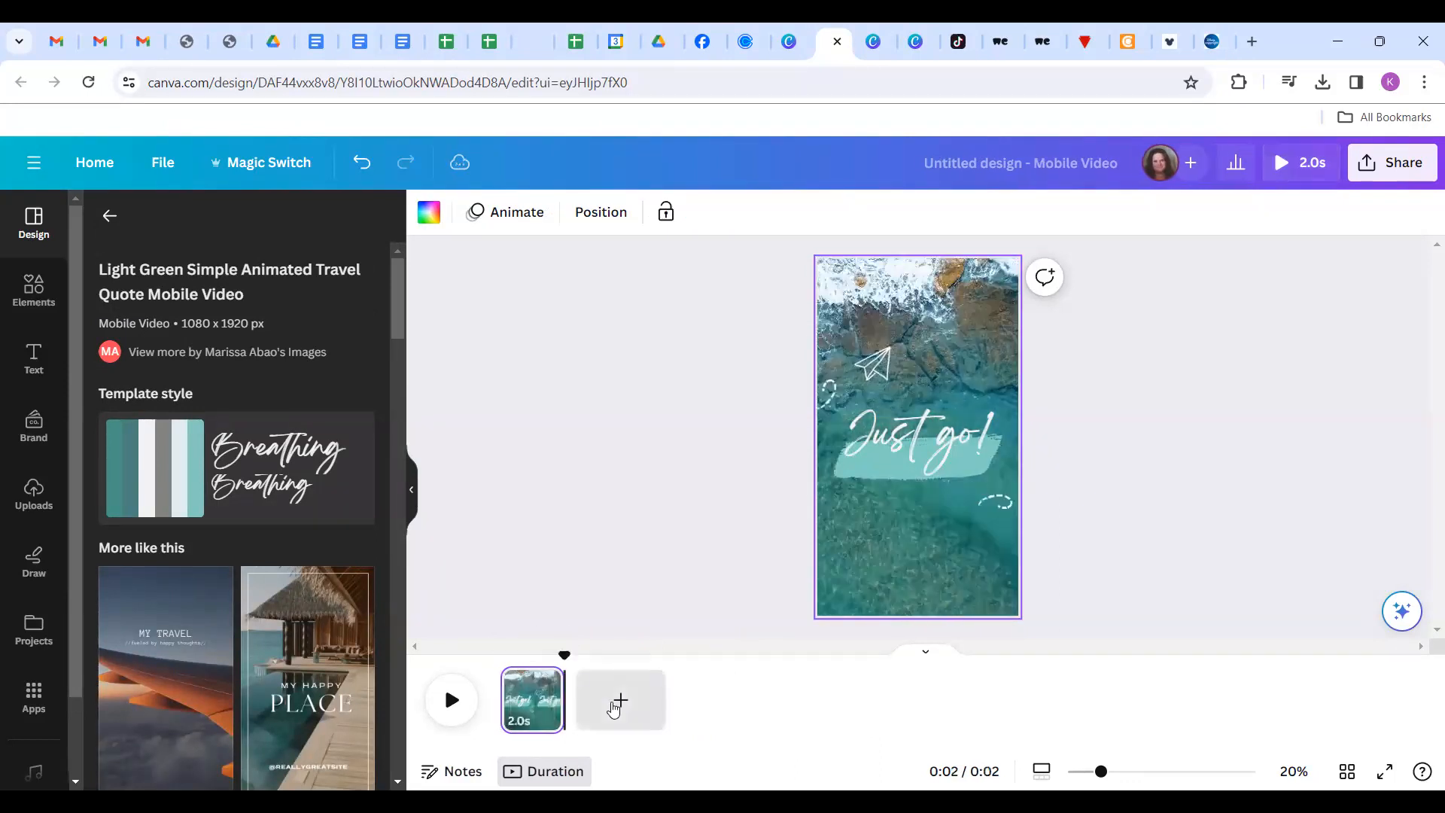
left_click(545, 684)
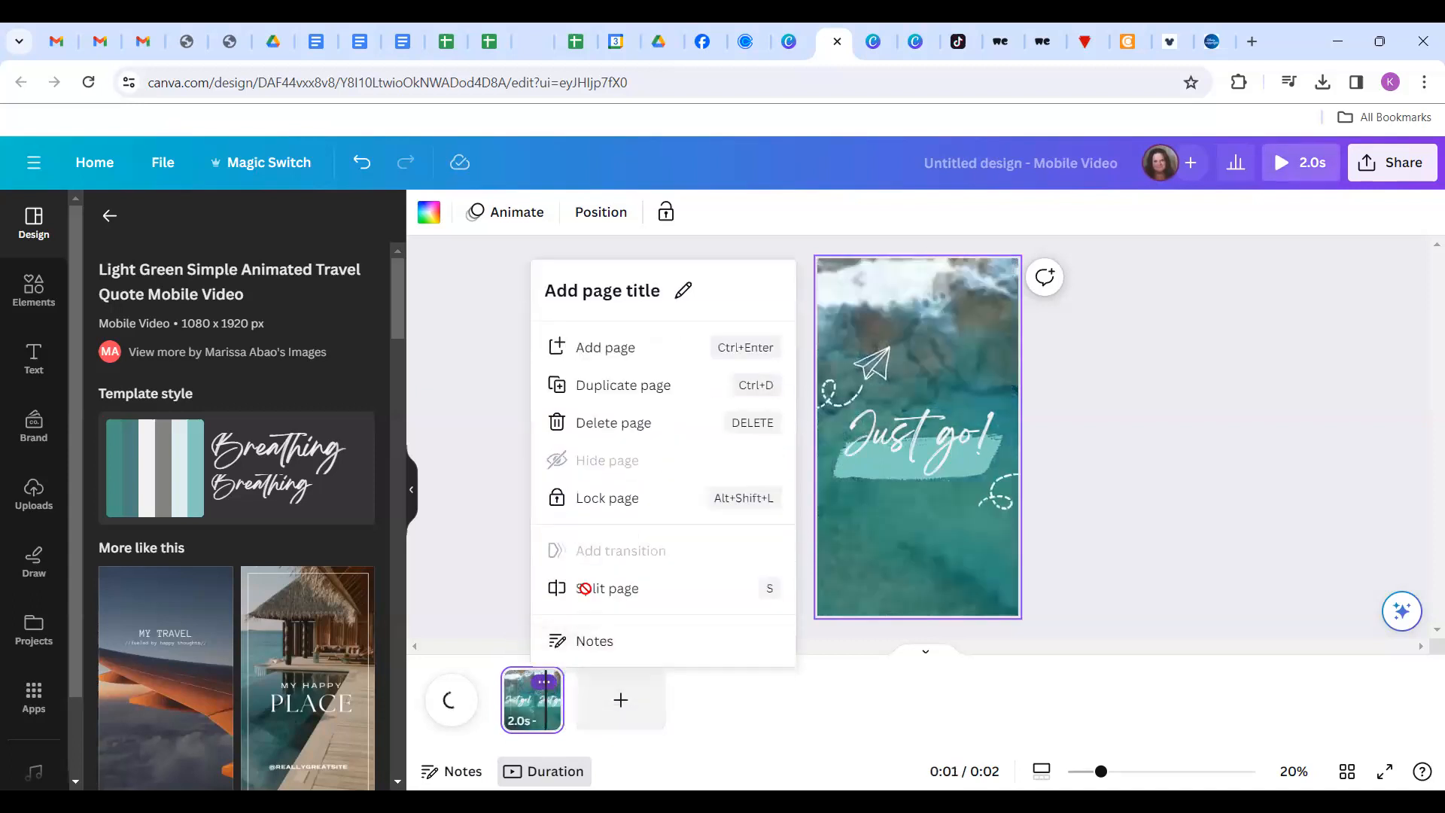
Duplicate the 2.0 s page twice for three pages totalling 6 seconds, returning to page 1.
left_click(625, 385)
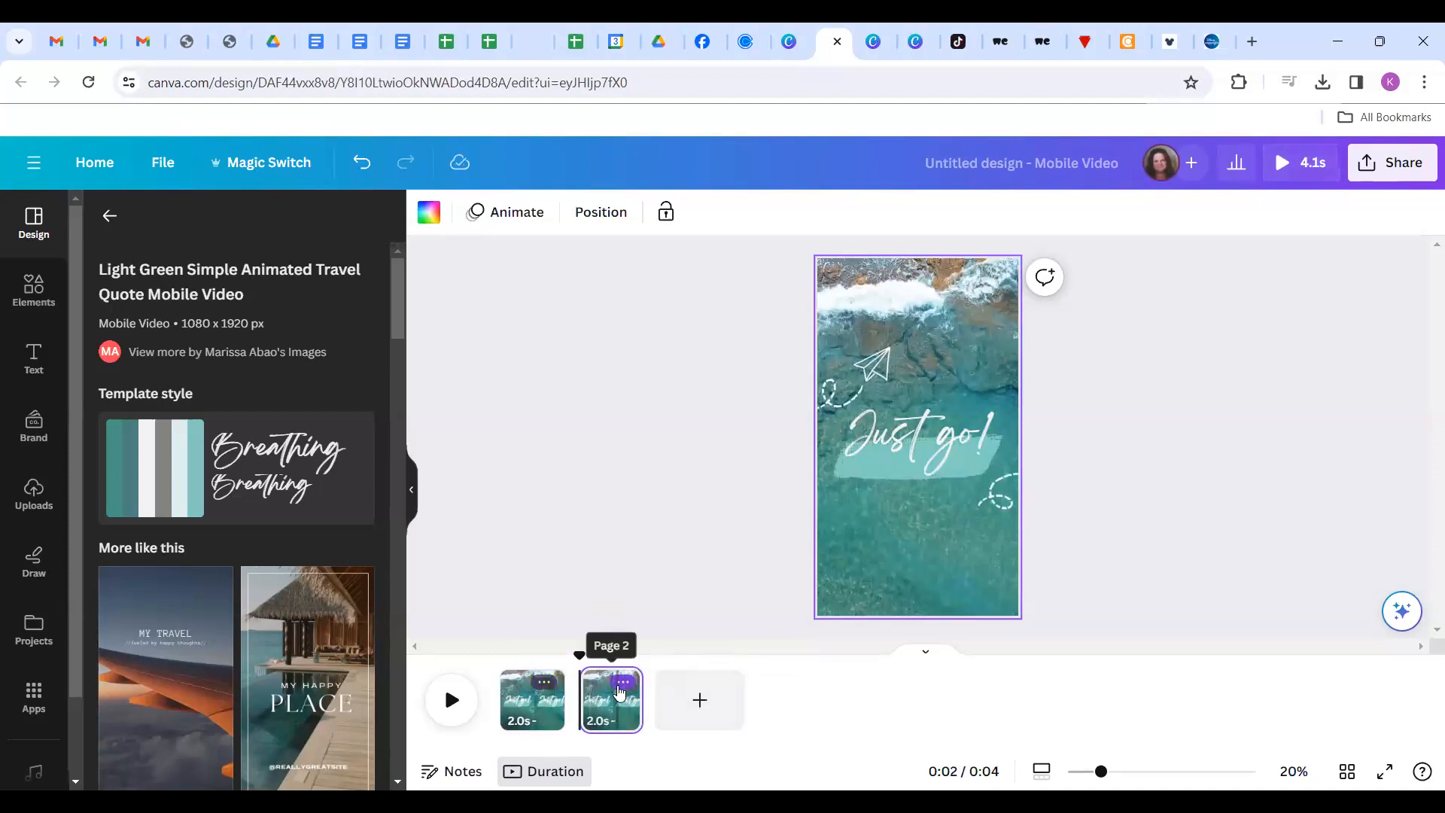
left_click(621, 690)
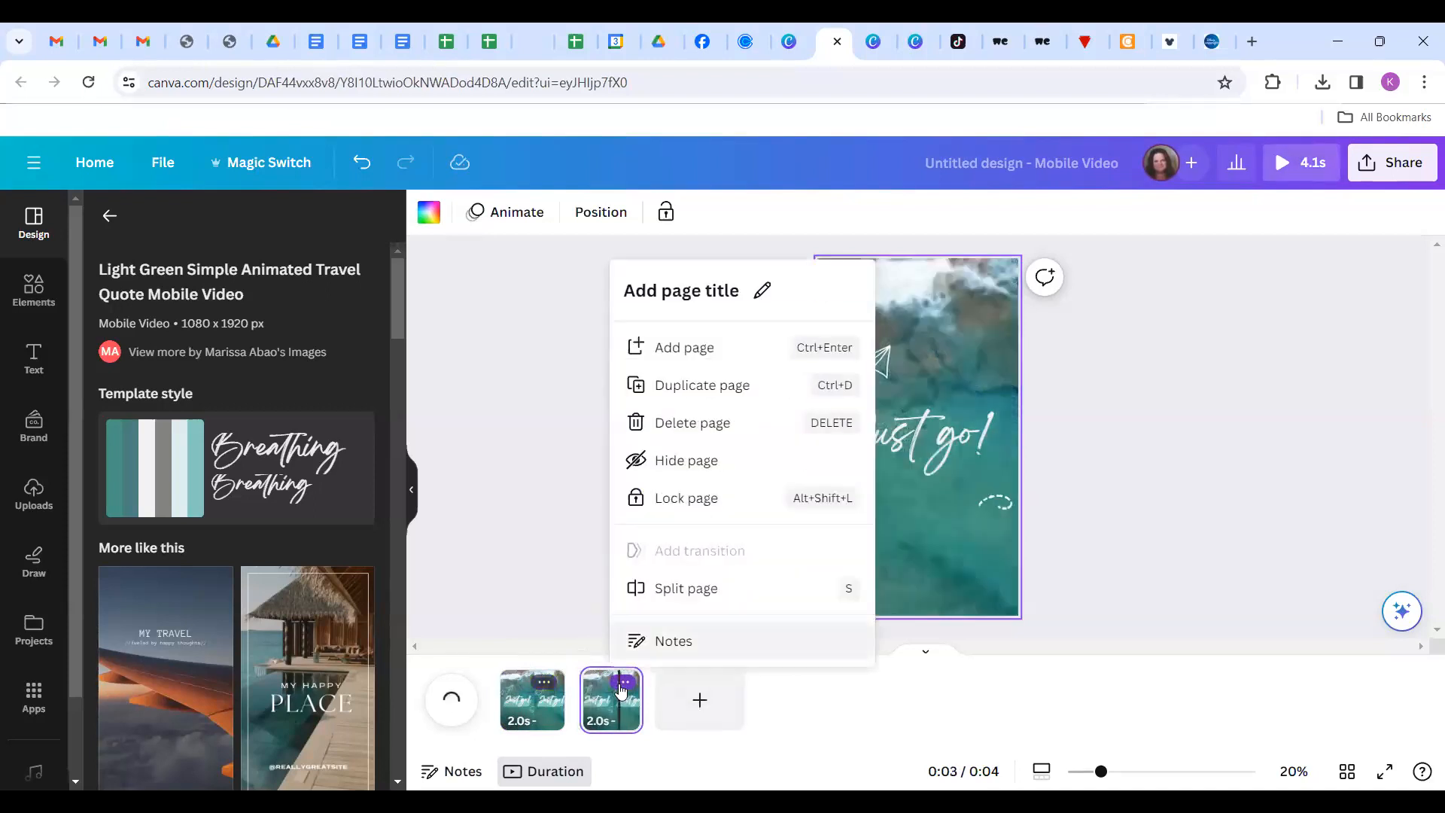
left_click(717, 405)
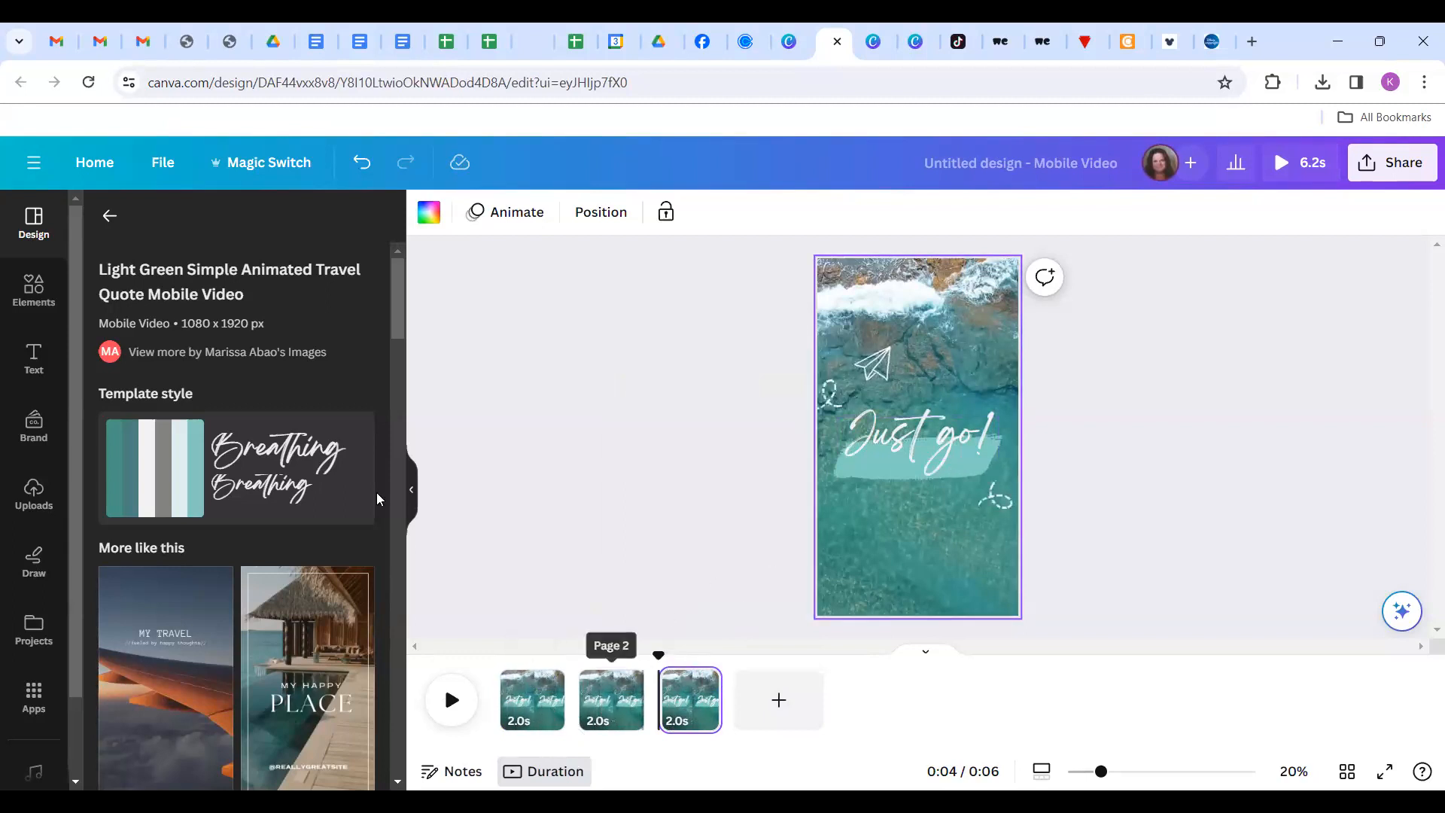
left_click(511, 694)
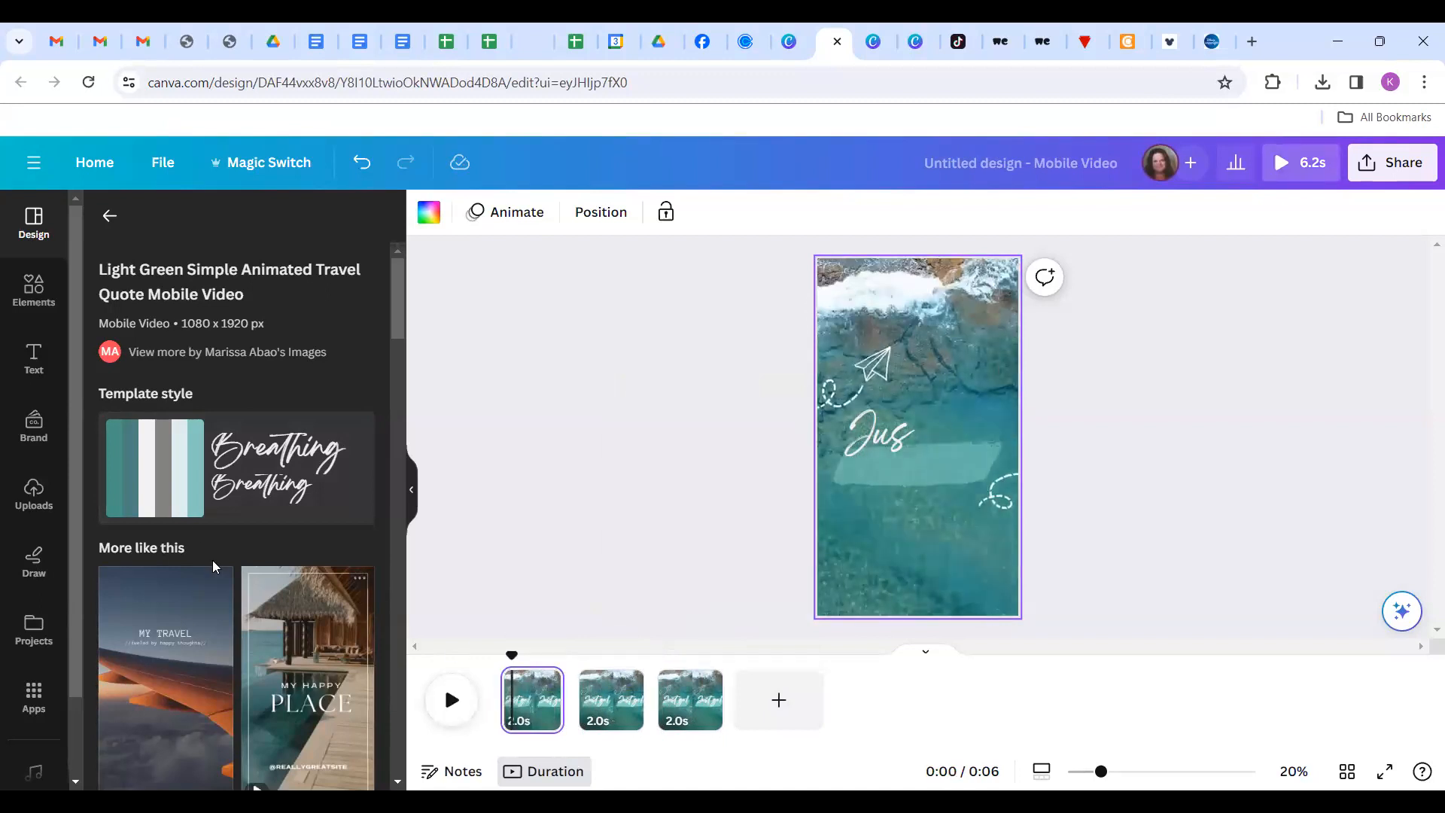
left_click(33, 357)
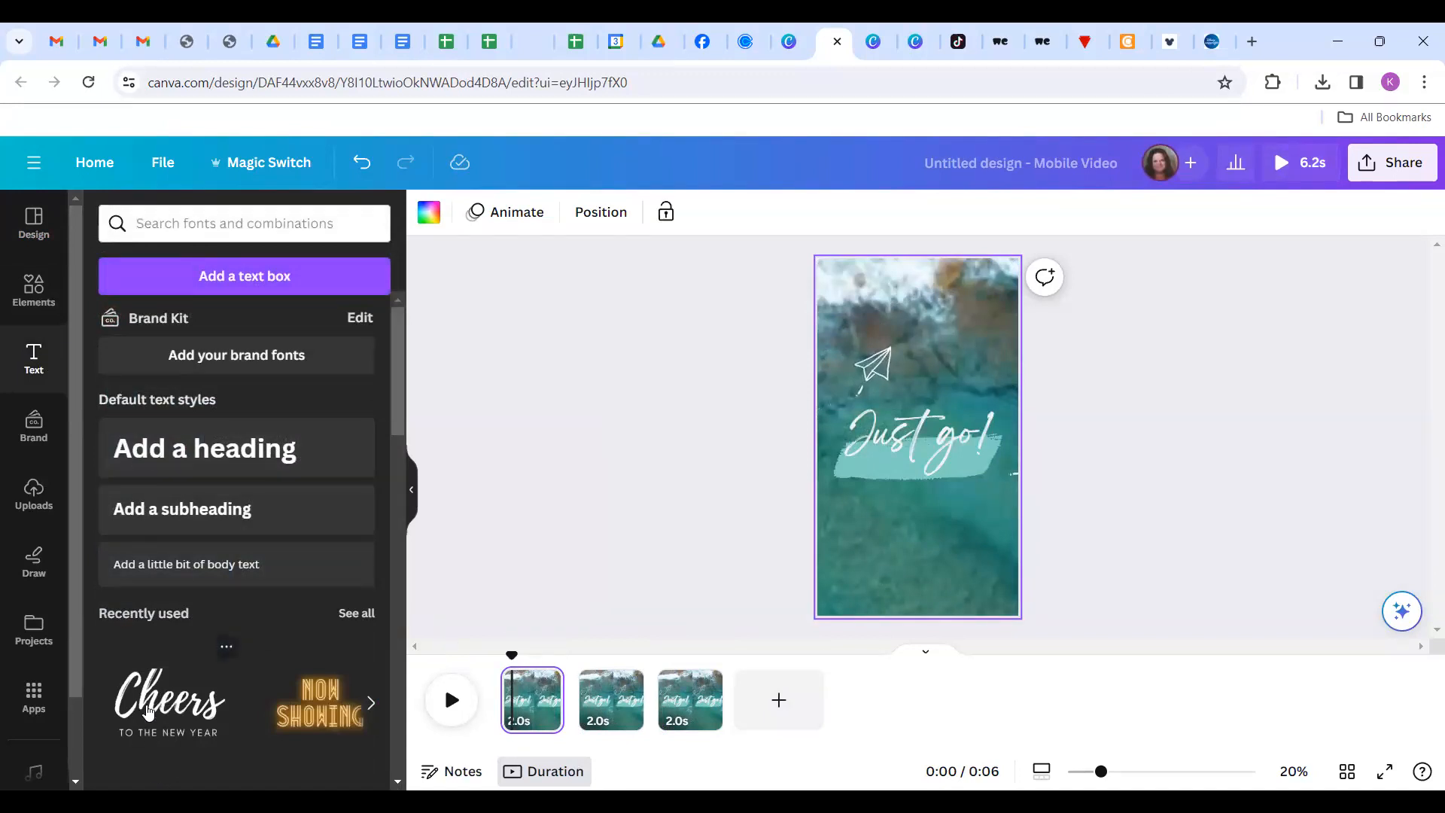
Add the Cheers text combo, retype it as 'Rambler' and 'TRAVEL', and enlarge TRAVEL to 24.
left_click(148, 711)
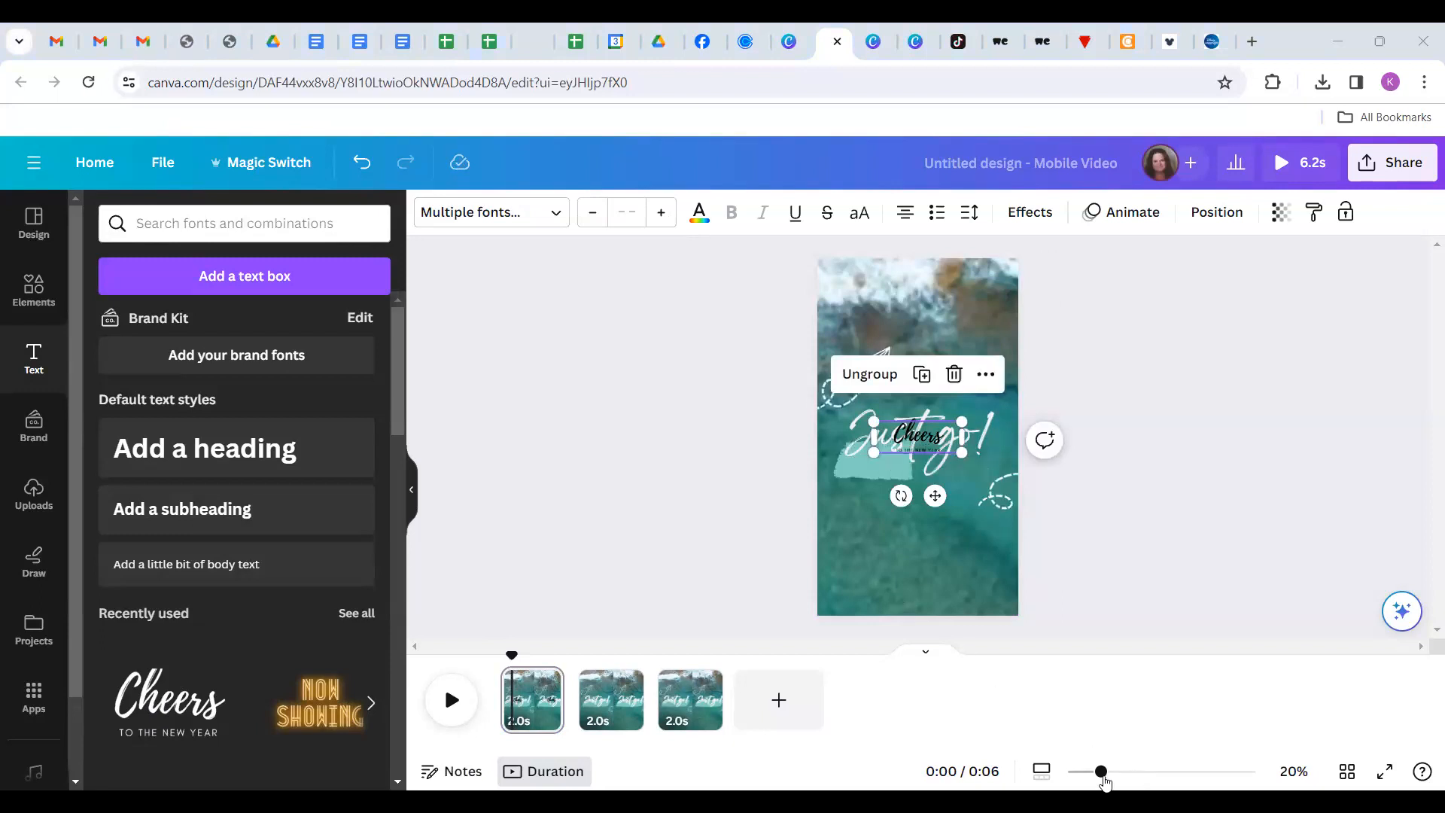
mouse_move(1172, 778)
left_mouse_down()
mouse_move(1131, 773)
mouse_move(1158, 776)
left_mouse_up()
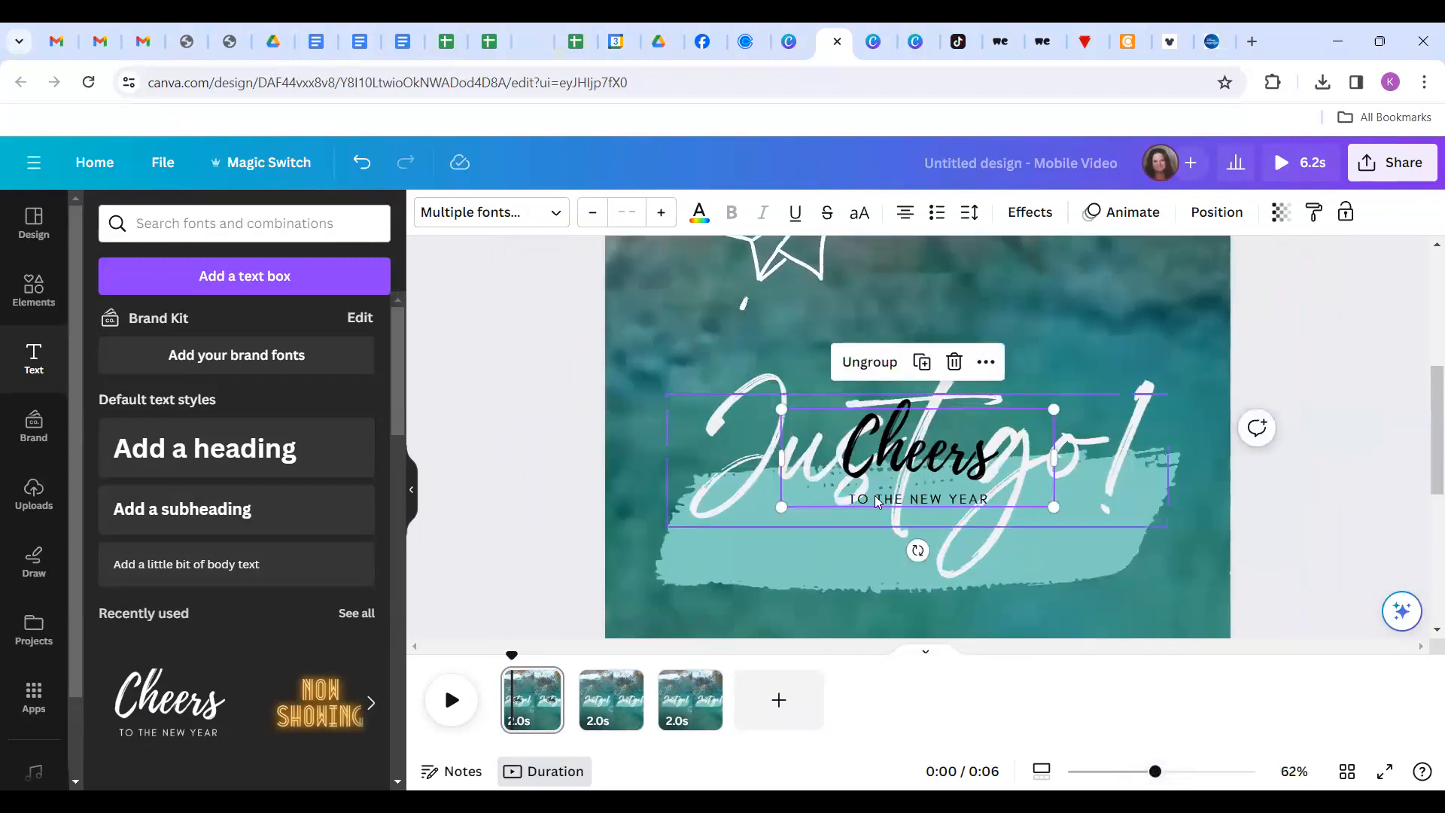
left_click(899, 463)
left_click(899, 459)
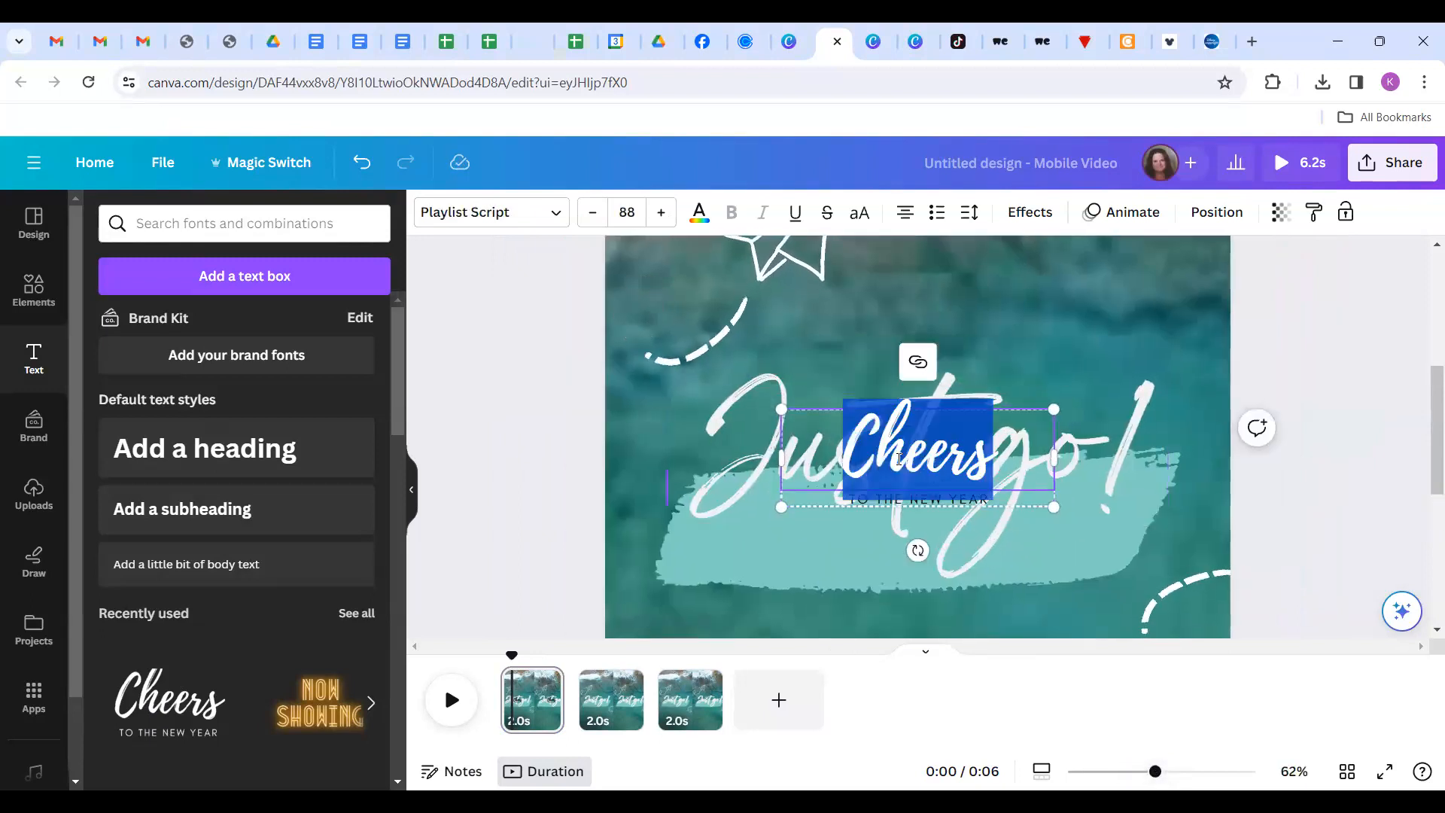
type("Rambler")
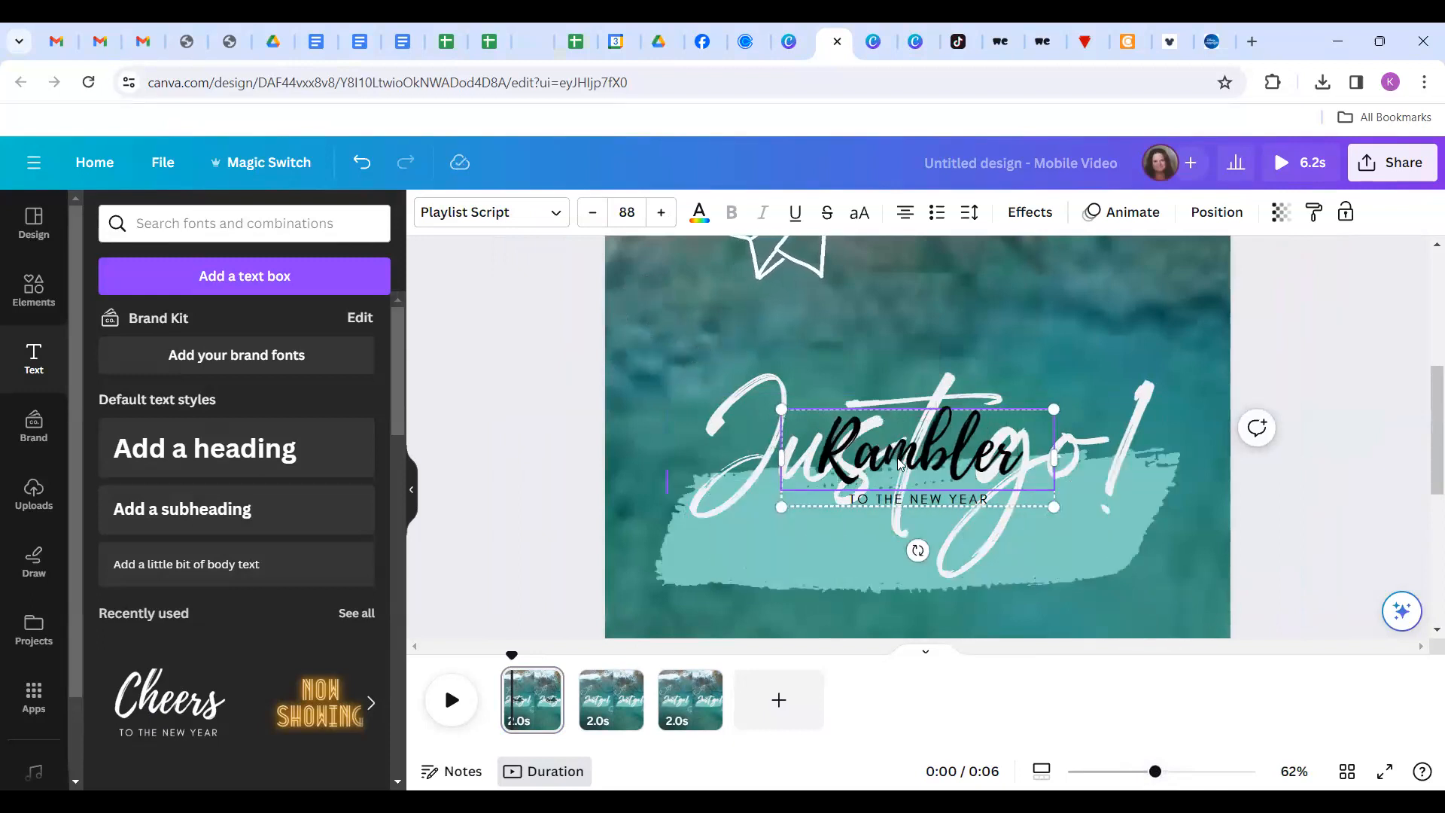
key("Tab")
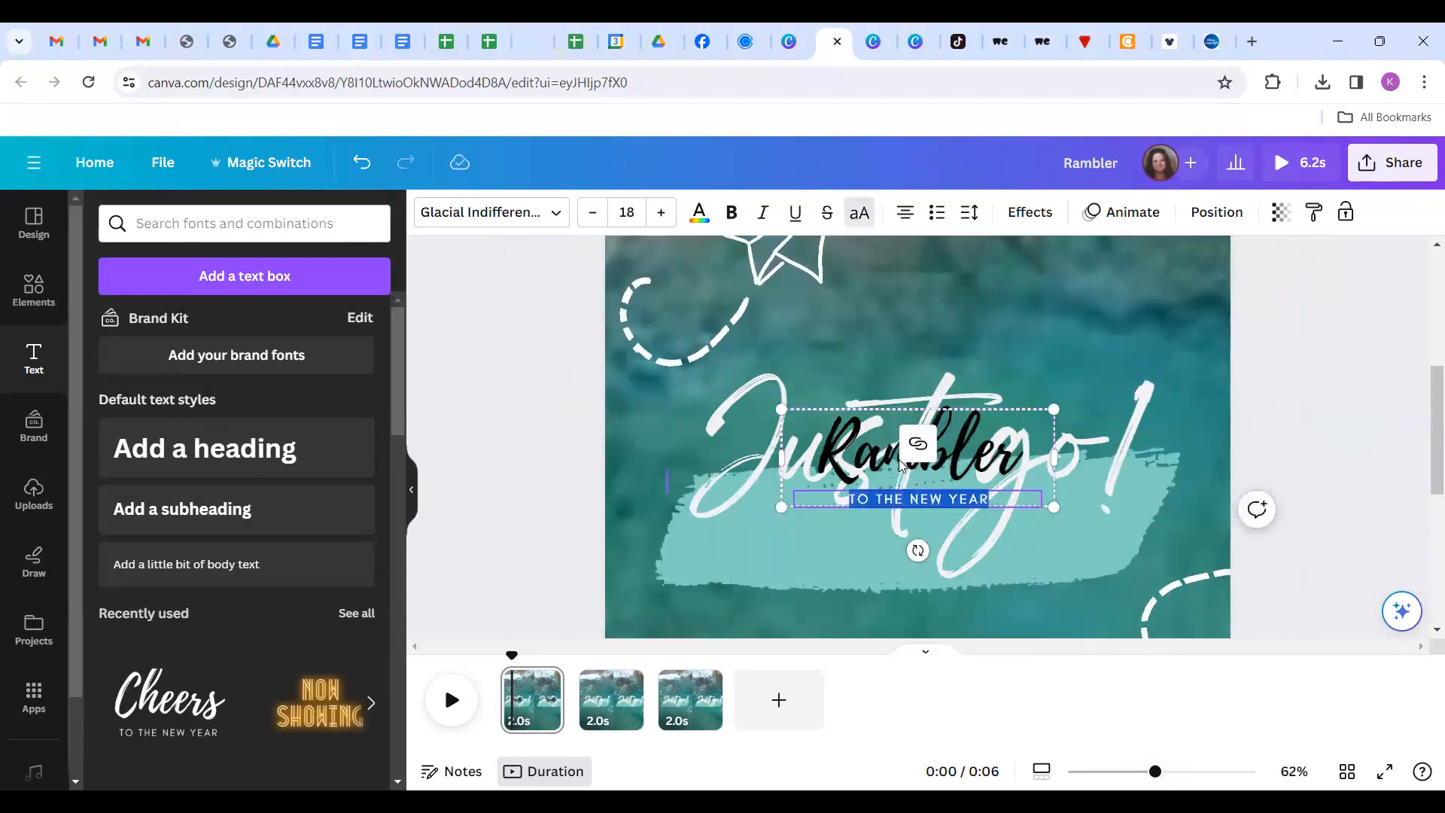
type("TRAVEL")
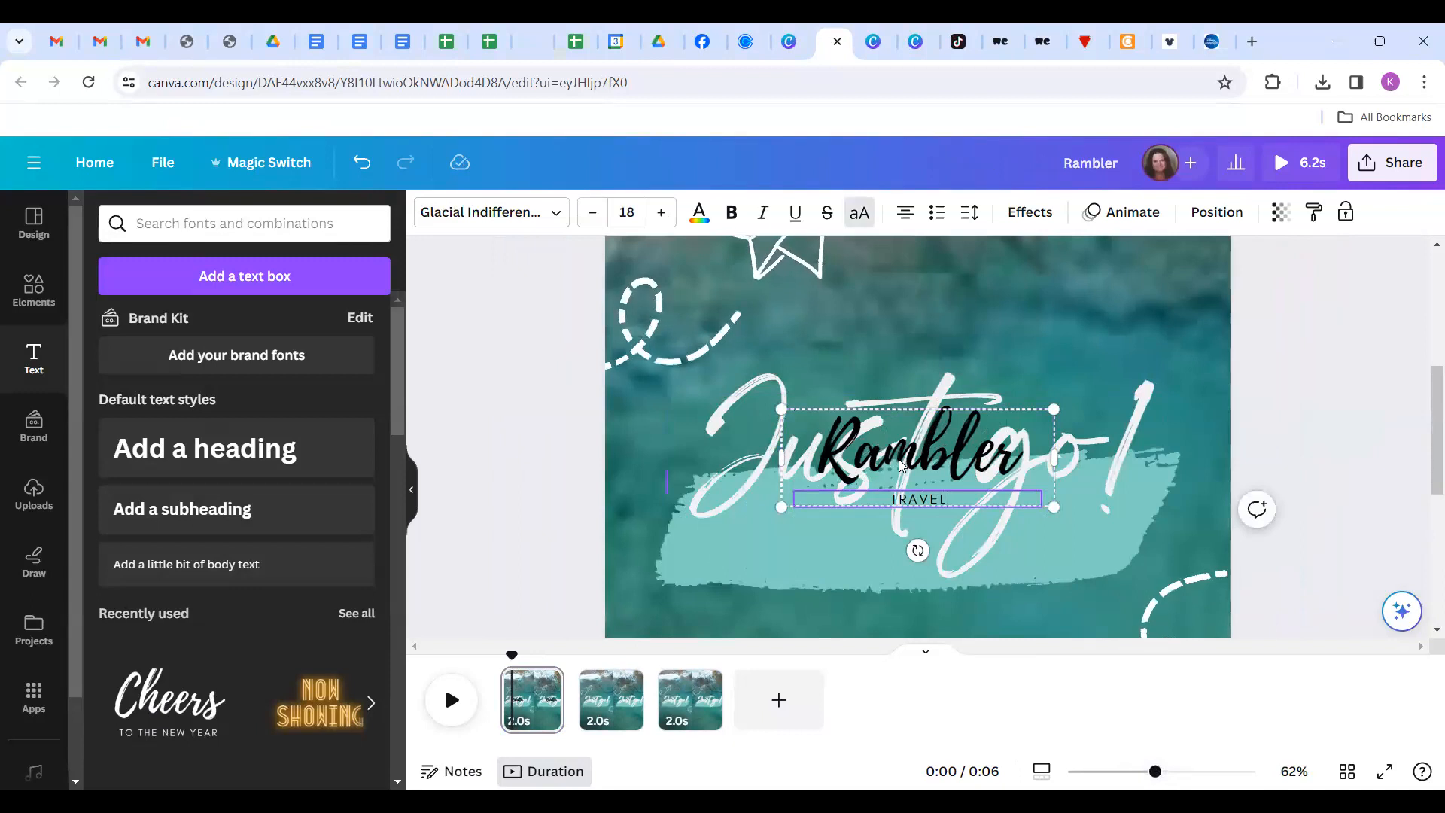
left_click(662, 213)
left_click(662, 213)
left_click(662, 212)
left_click(662, 213)
left_click(662, 212)
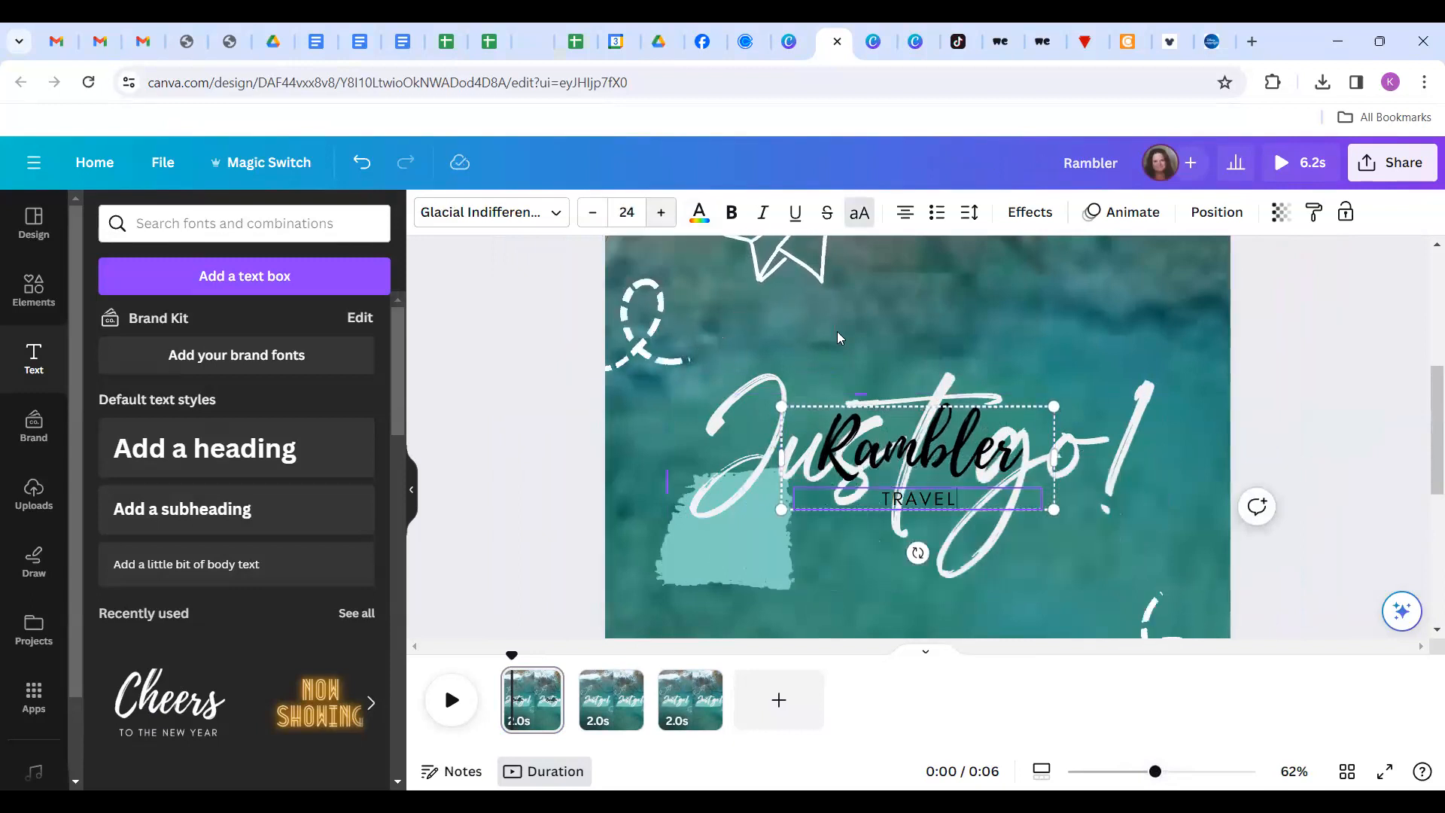
Recolour both the Rambler and TRAVEL lines light grey from the document colours.
left_click(915, 474)
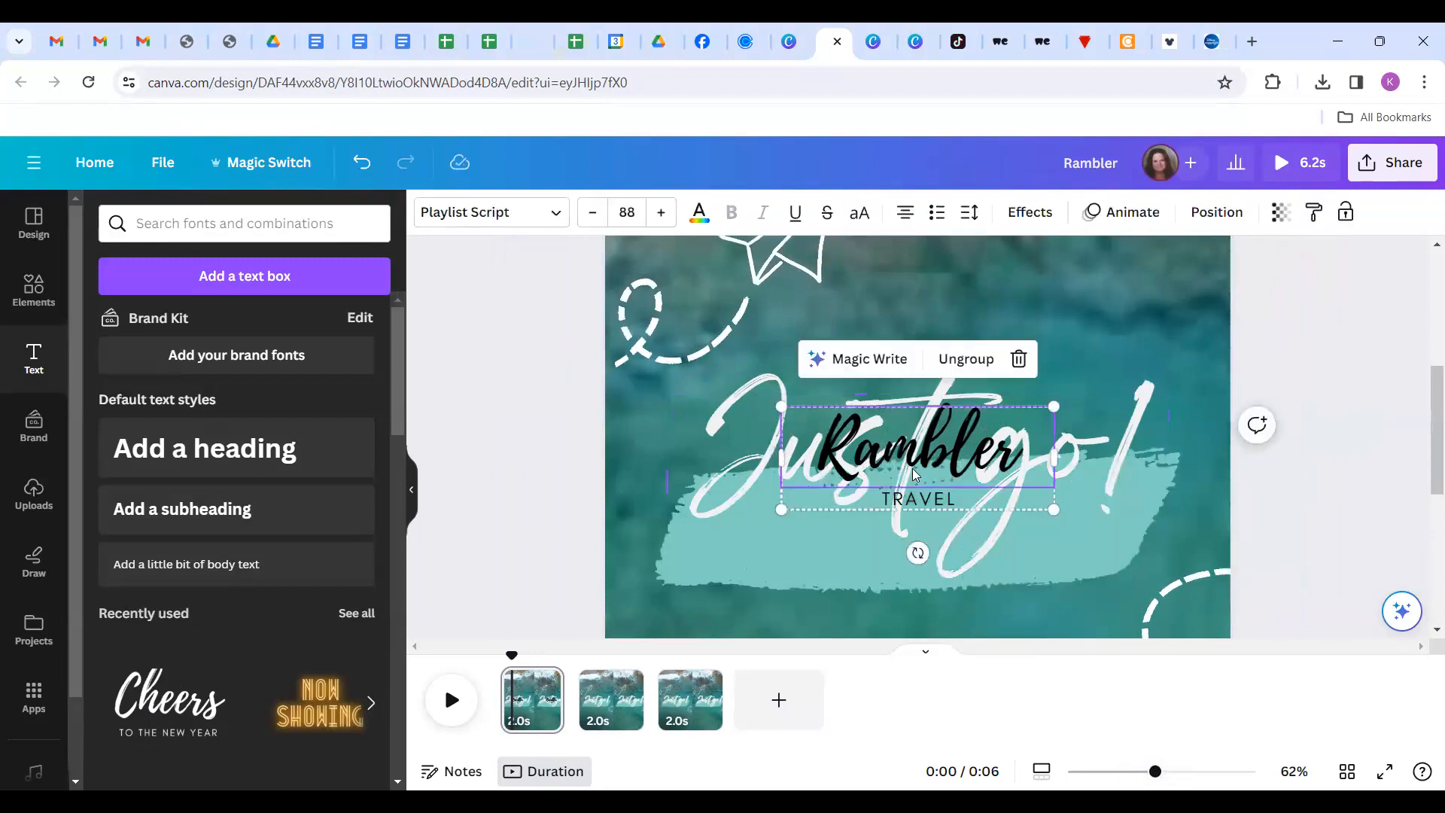
left_click(699, 214)
left_click(208, 339)
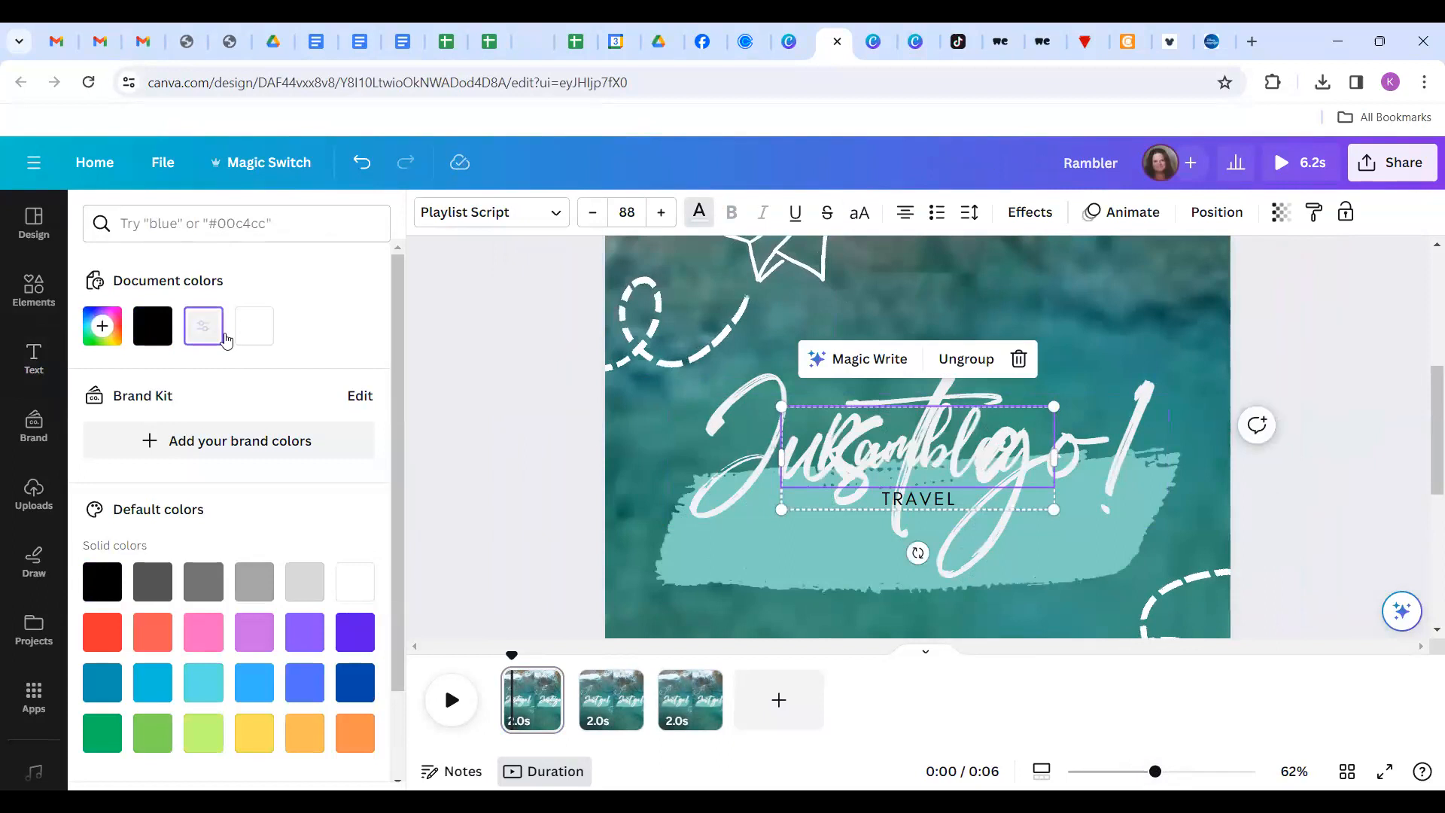
left_click(946, 504)
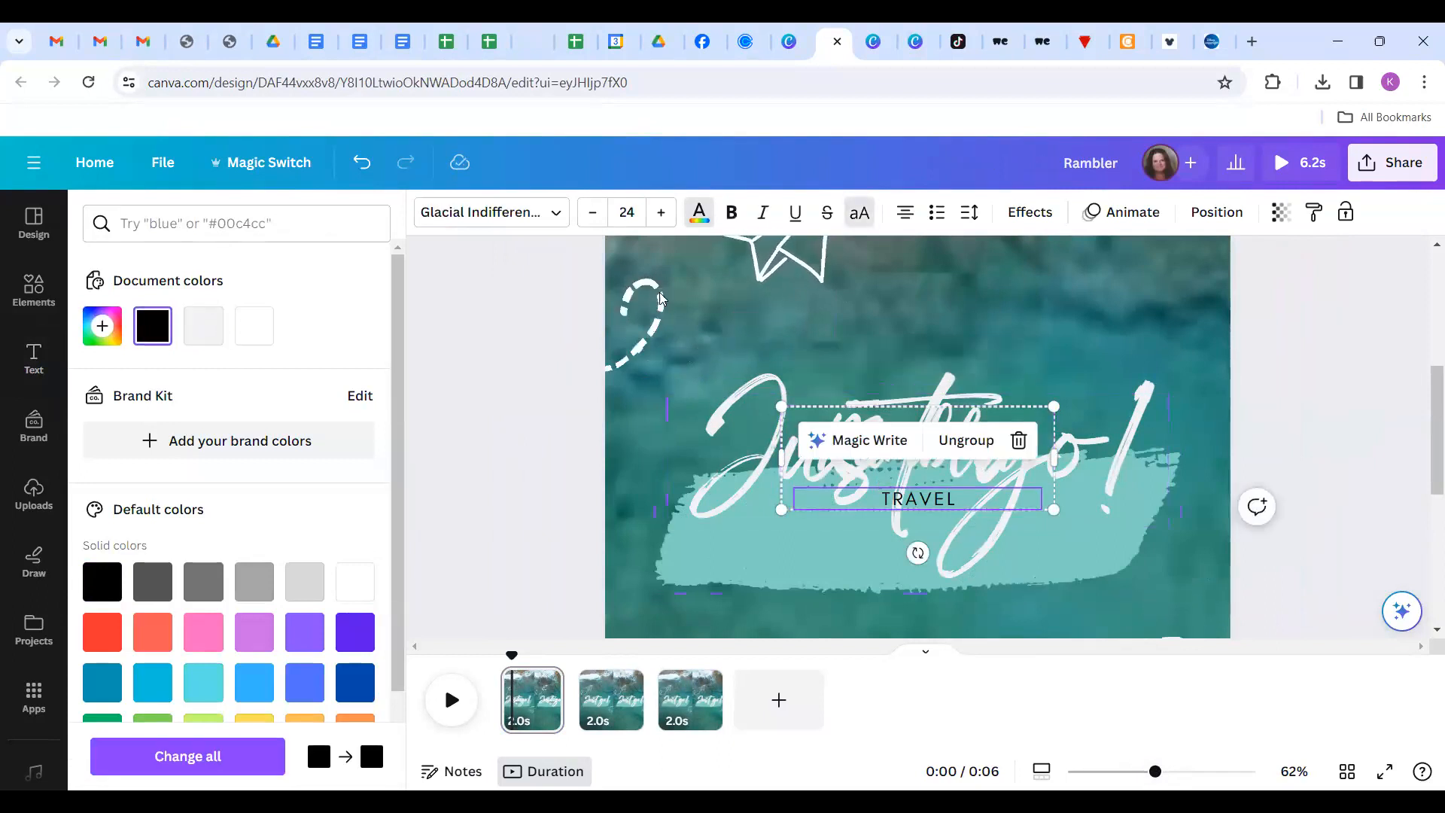
left_click(203, 325)
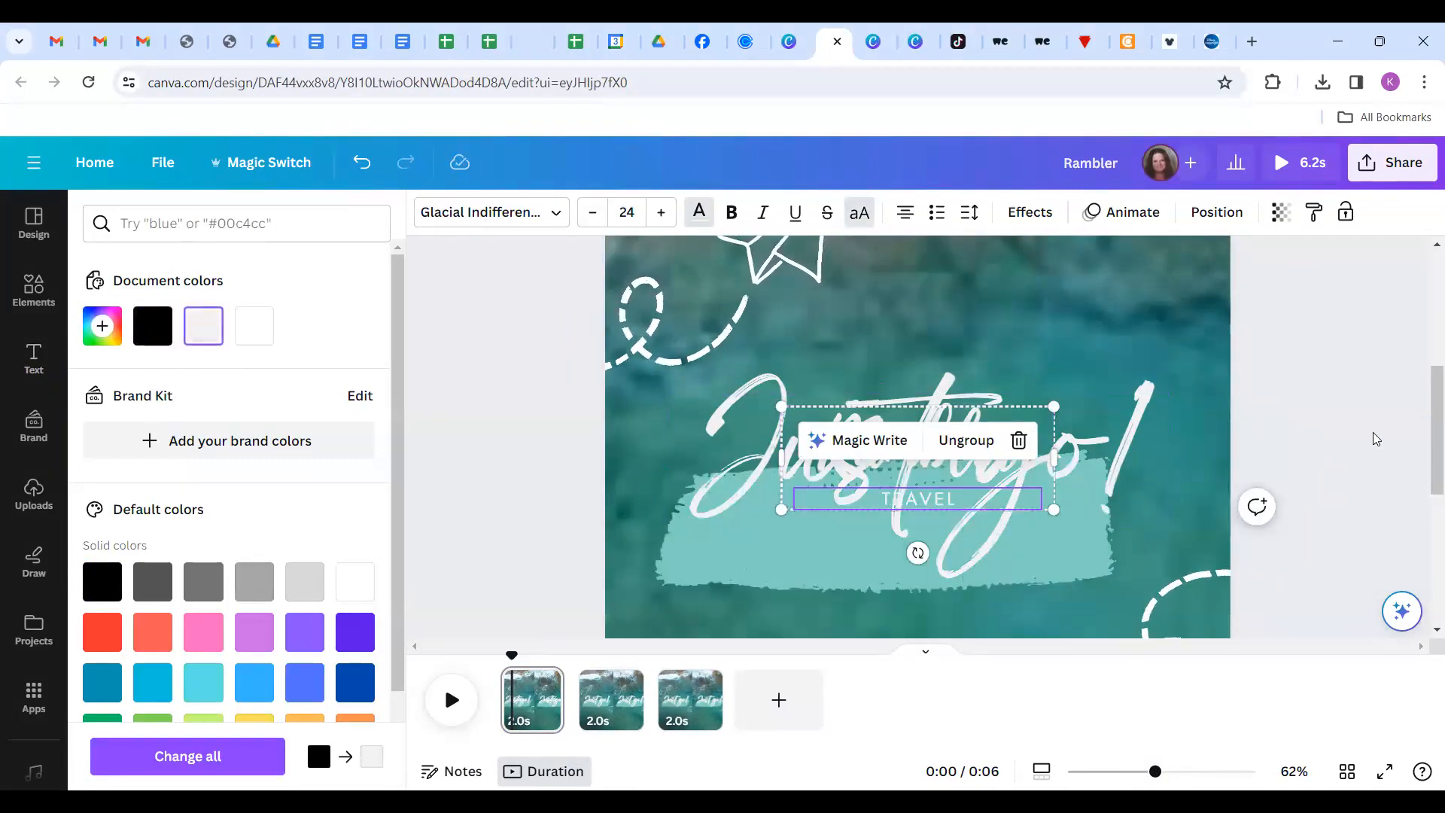
key("Escape")
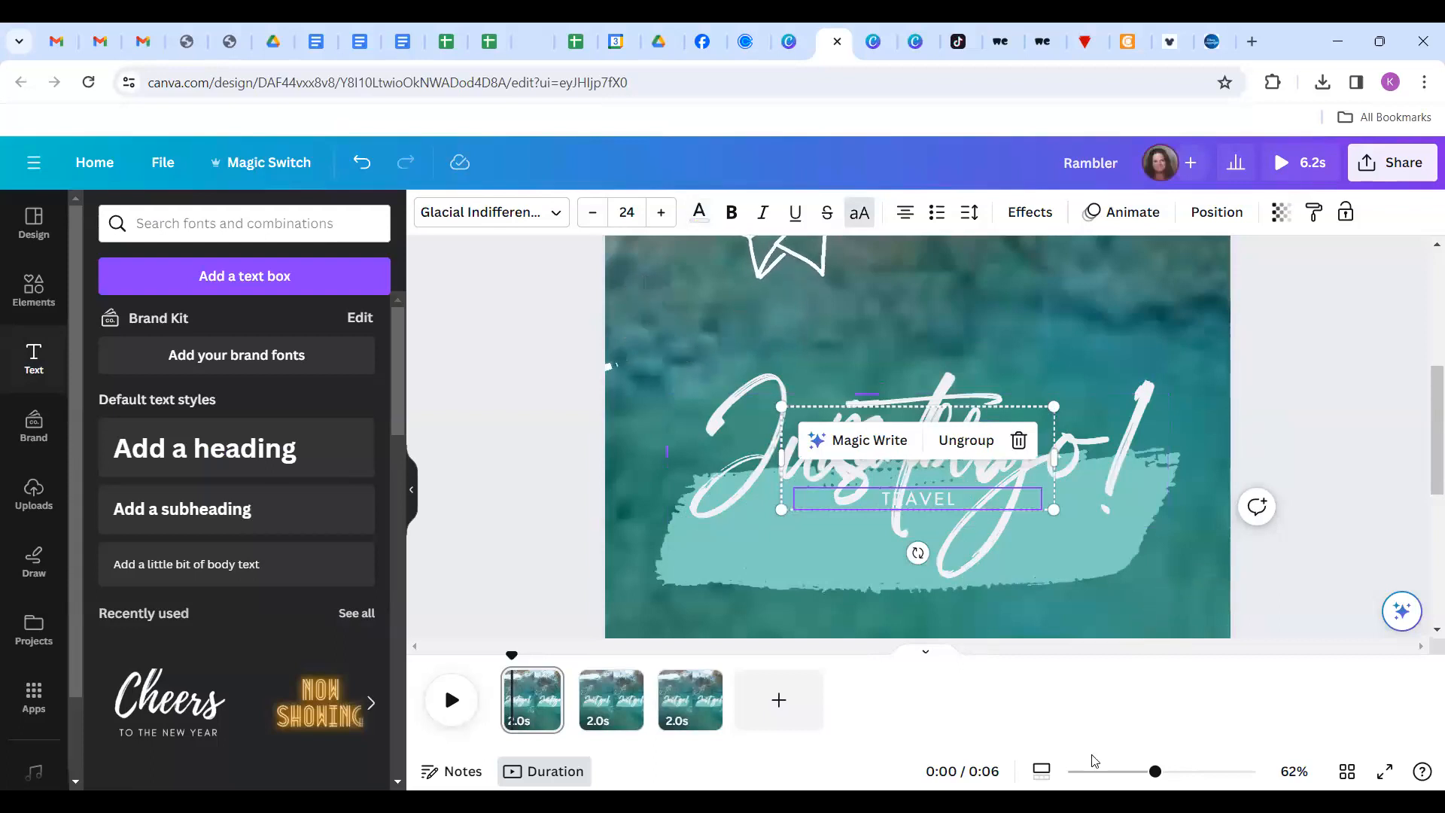
left_click(1108, 771)
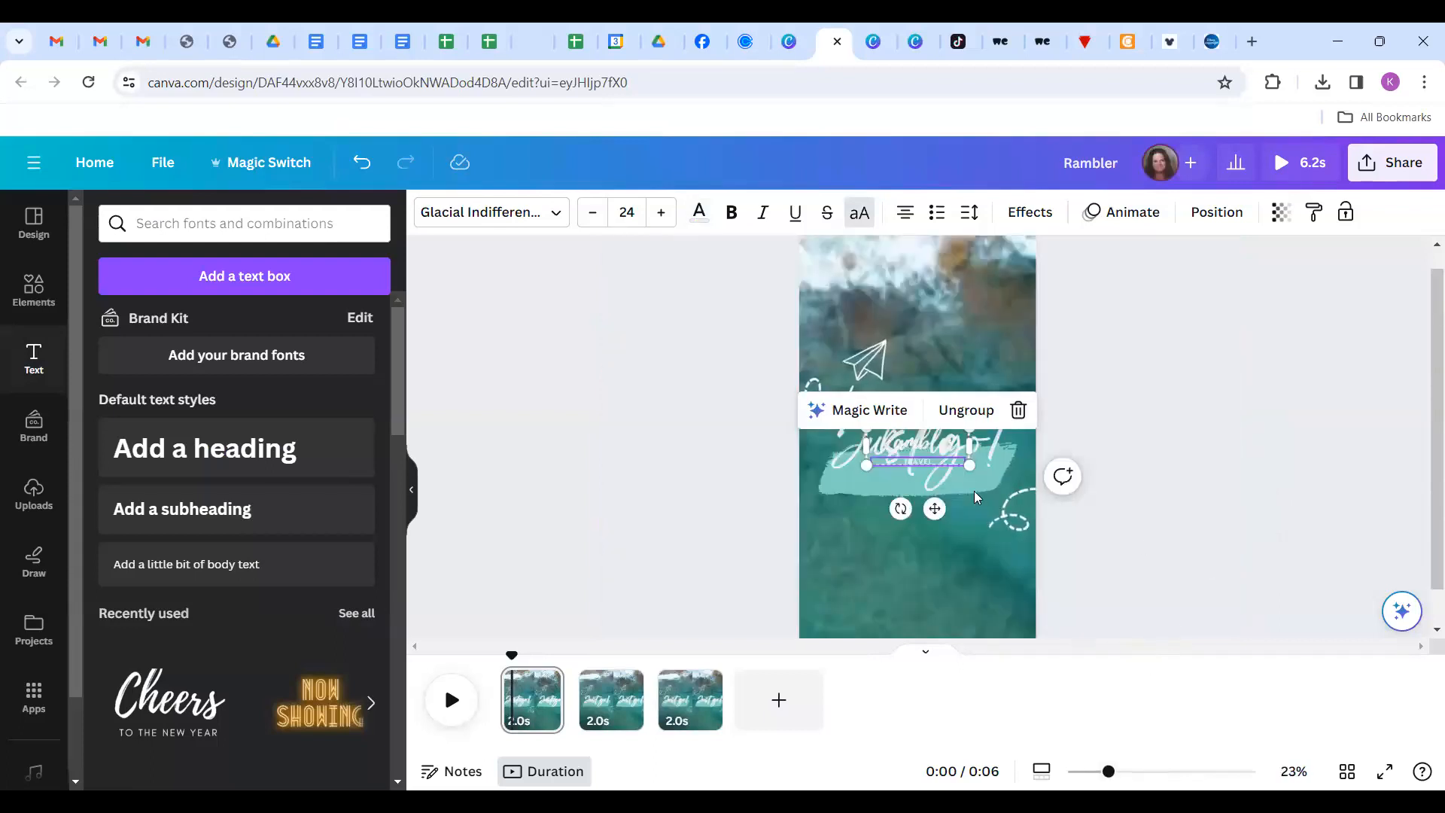
Drag the Rambler / TRAVEL title down to the lower page area below Just go!
left_click(1303, 410)
left_click_drag(878, 449, 878, 583)
left_click(1309, 506)
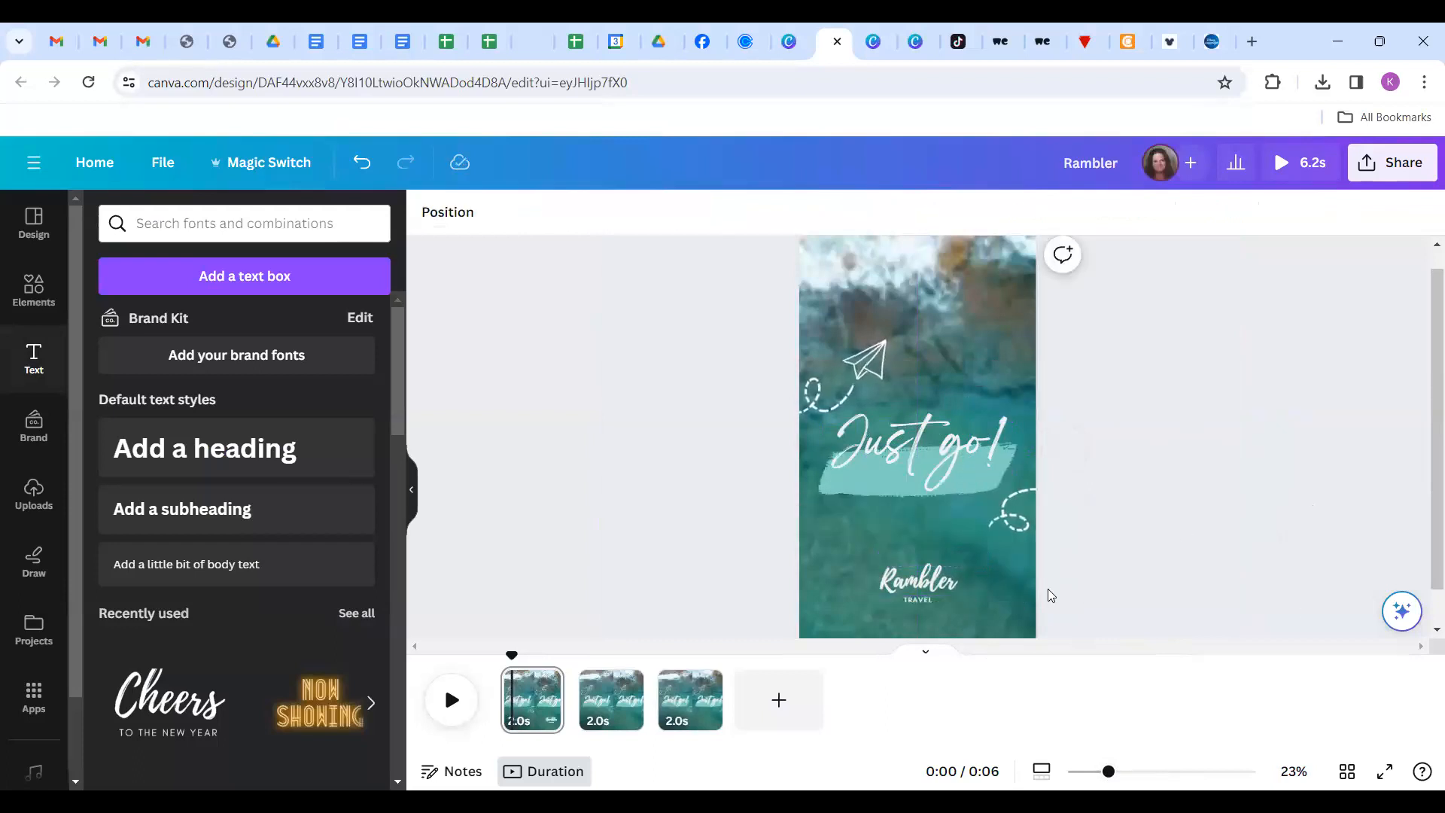
Nudge the title's font size up and down, settling at 87.
left_click(929, 588)
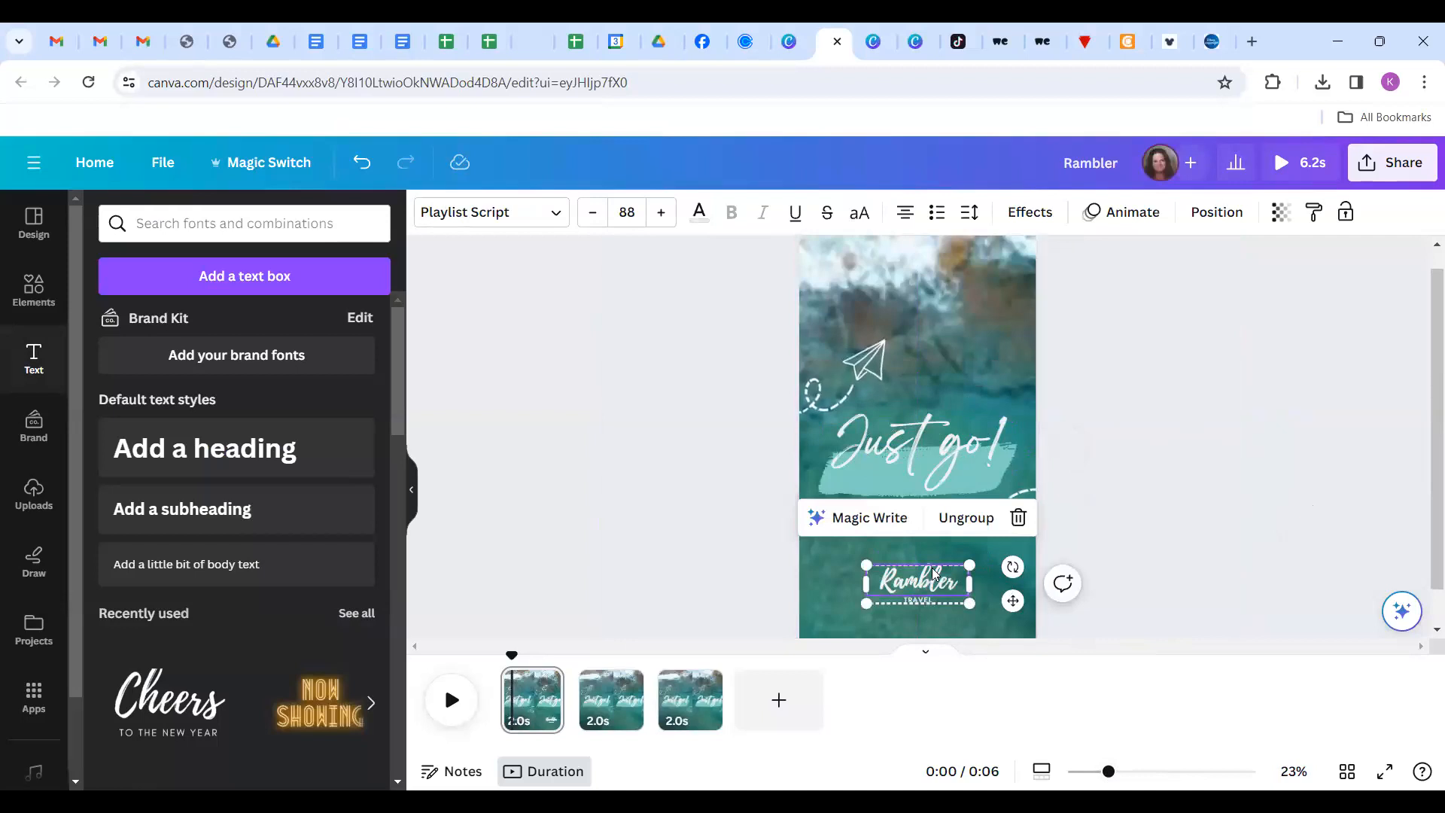
left_click(663, 213)
left_click(662, 213)
left_click(663, 213)
left_click(662, 213)
left_click(663, 213)
left_click(662, 213)
left_click(663, 213)
left_click(596, 215)
left_click(596, 216)
left_click(596, 216)
left_click(596, 216)
left_click(596, 215)
left_click(596, 216)
left_click(596, 216)
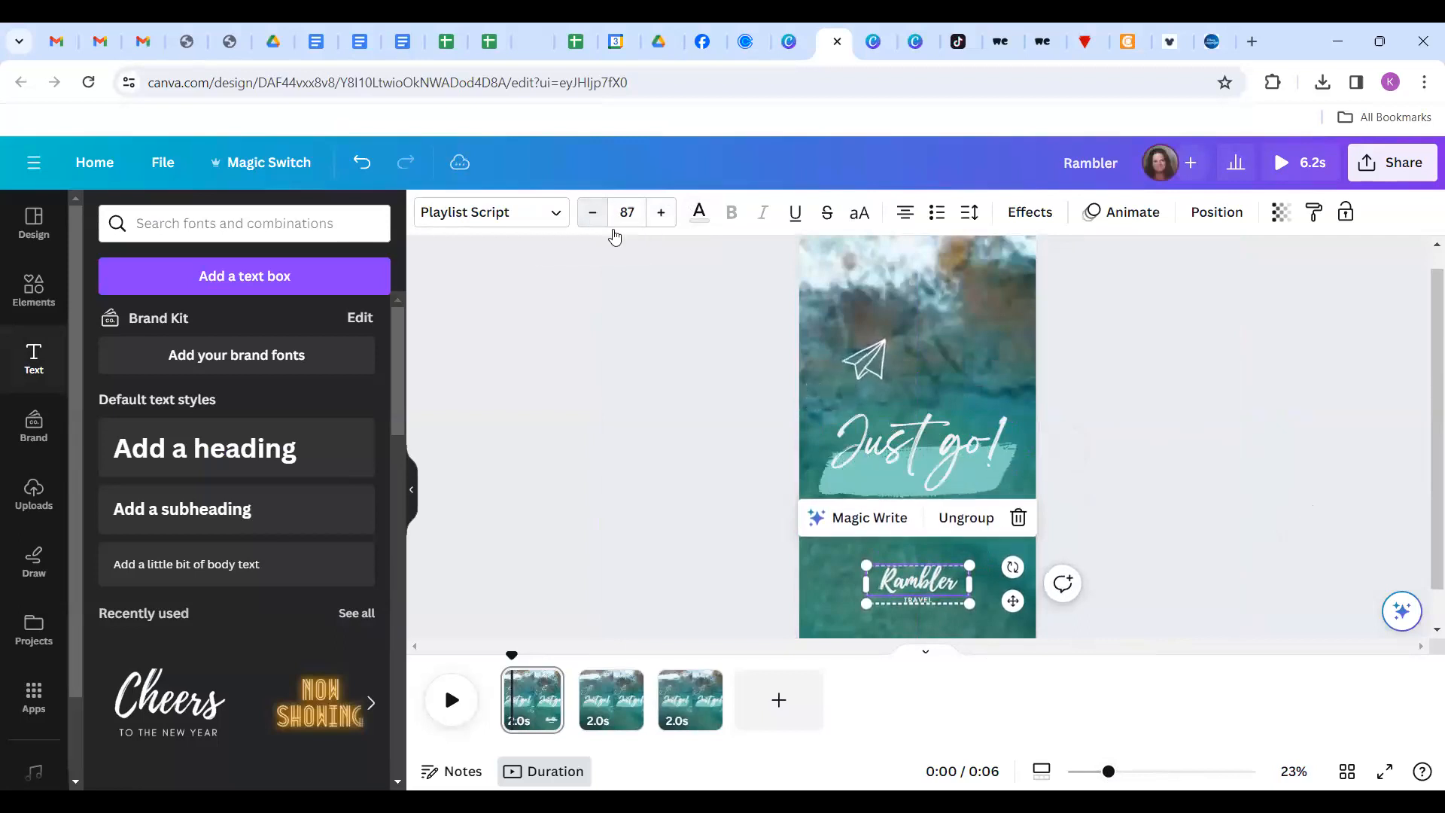
left_click(1276, 533)
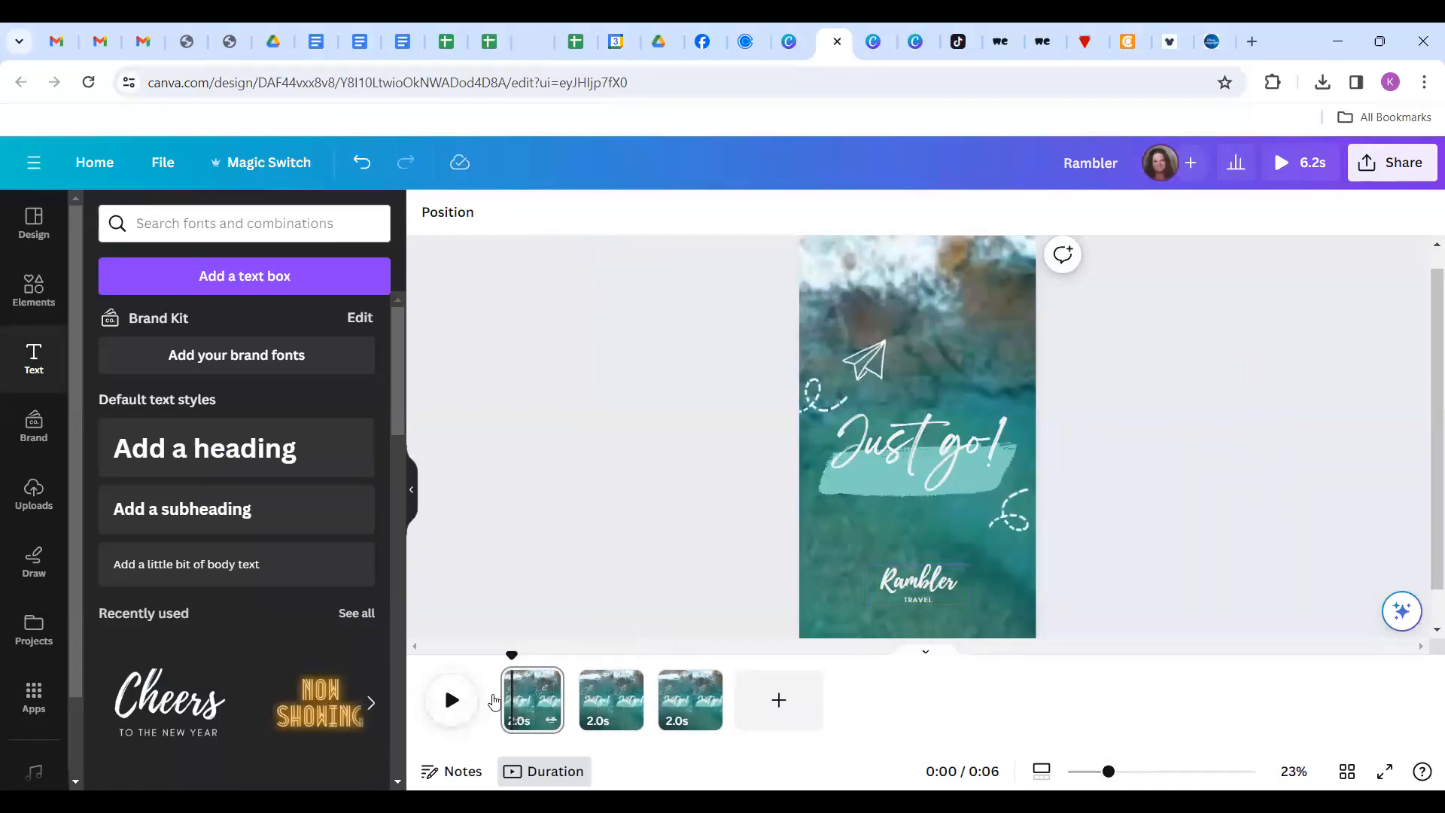
Preview the video, then copy the Rambler Travel logo from page 1.
left_click(450, 703)
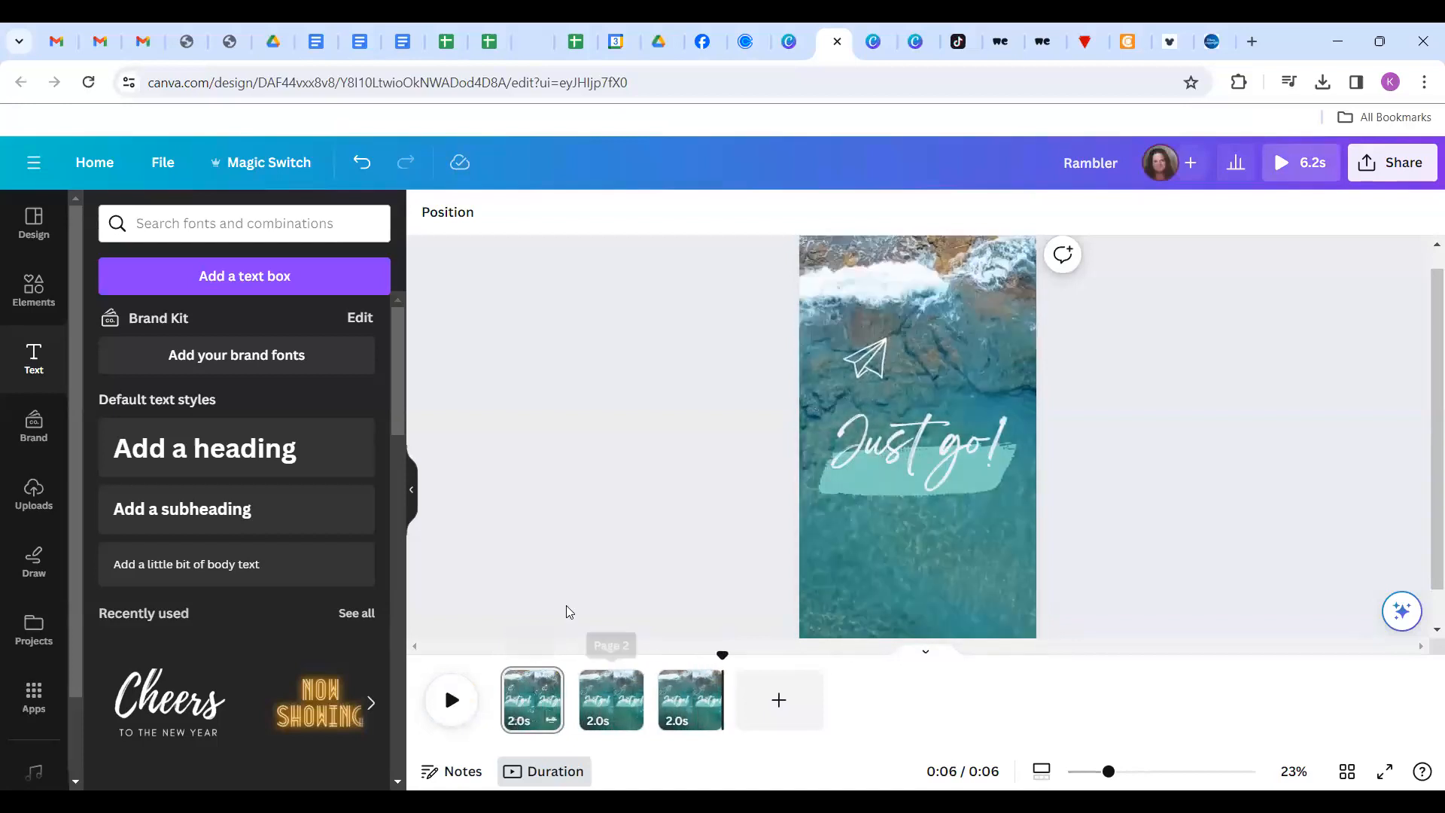
left_click(543, 720)
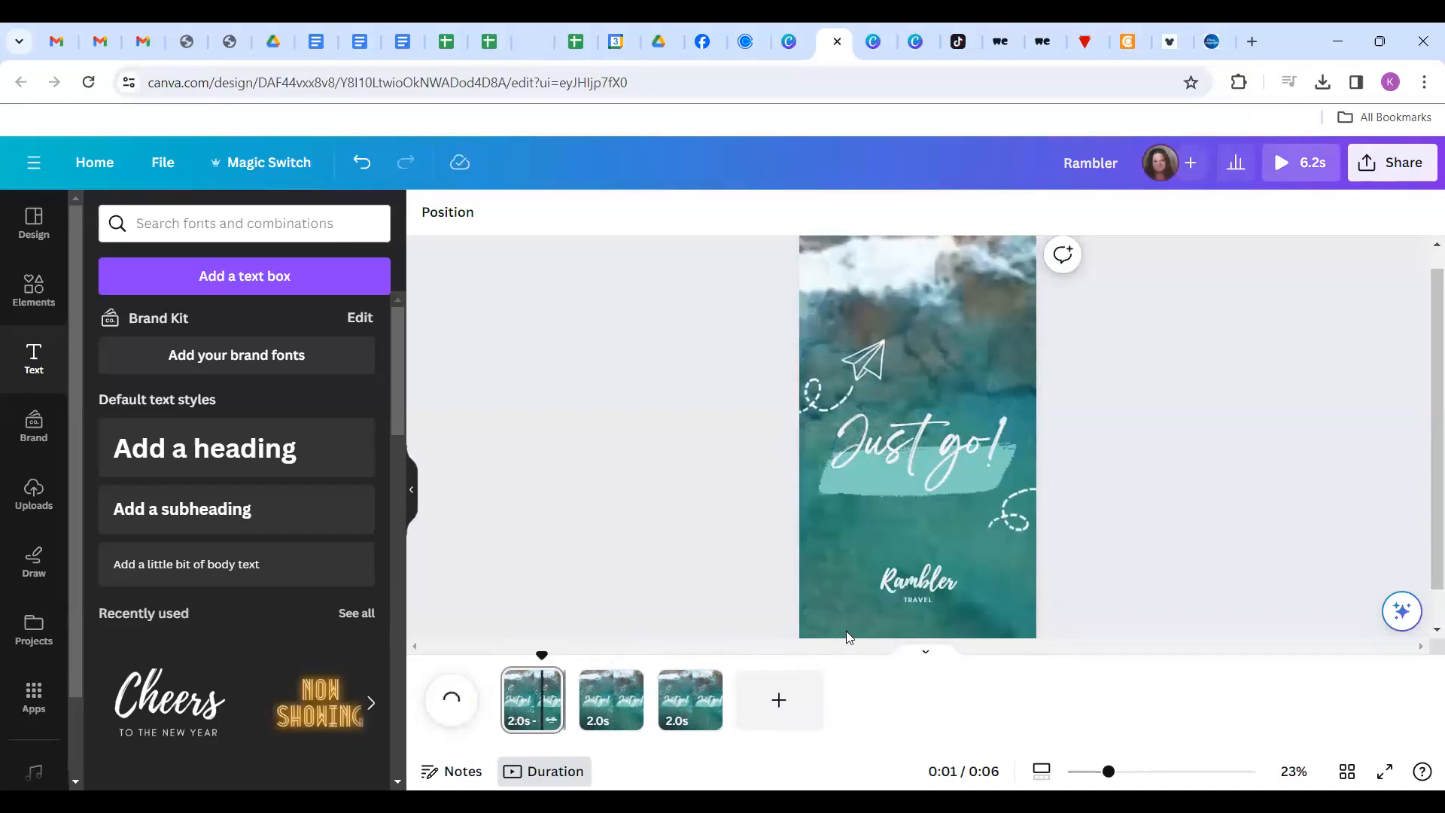
left_click(916, 588)
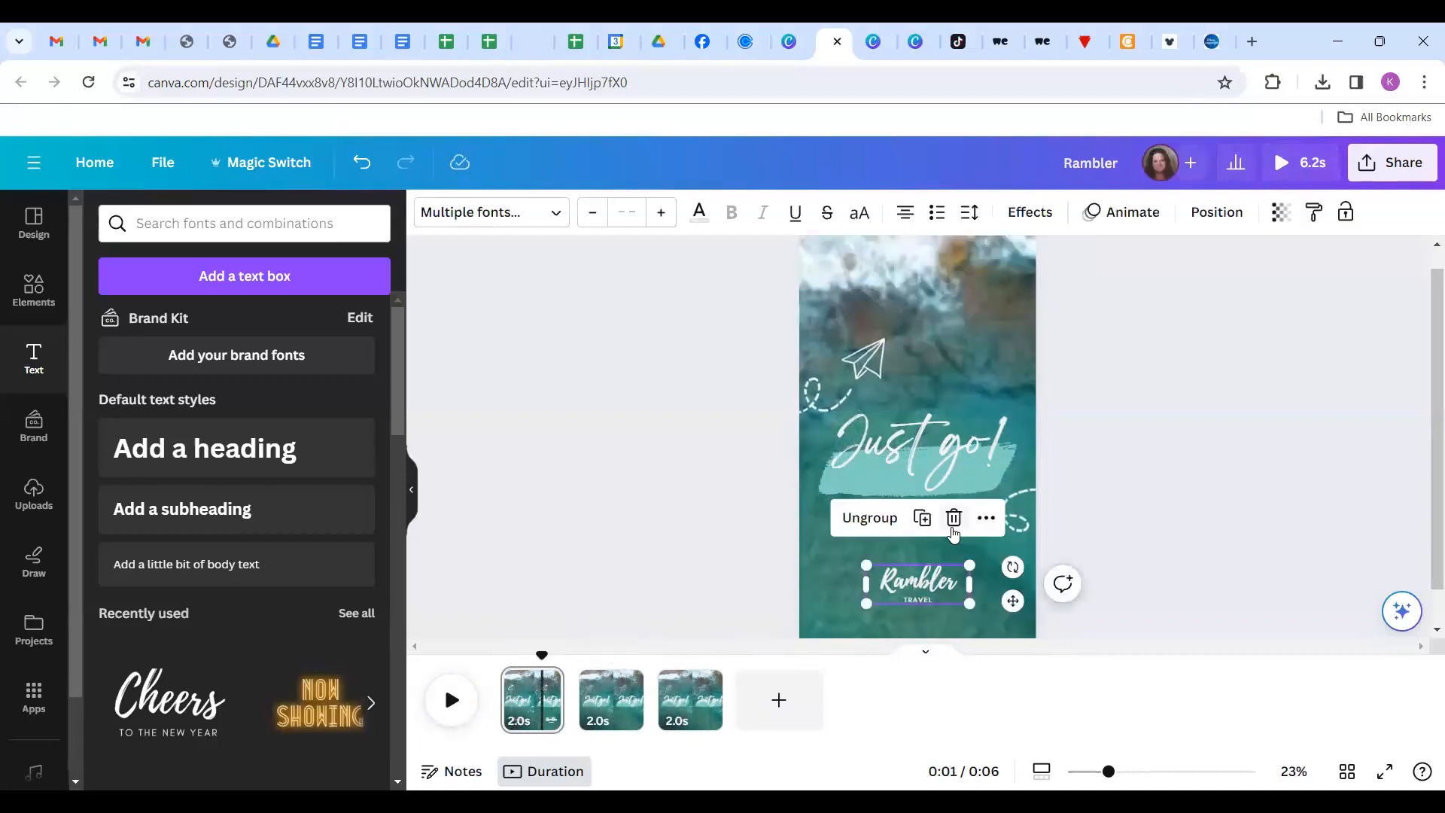
right_click(909, 597)
left_click(968, 267)
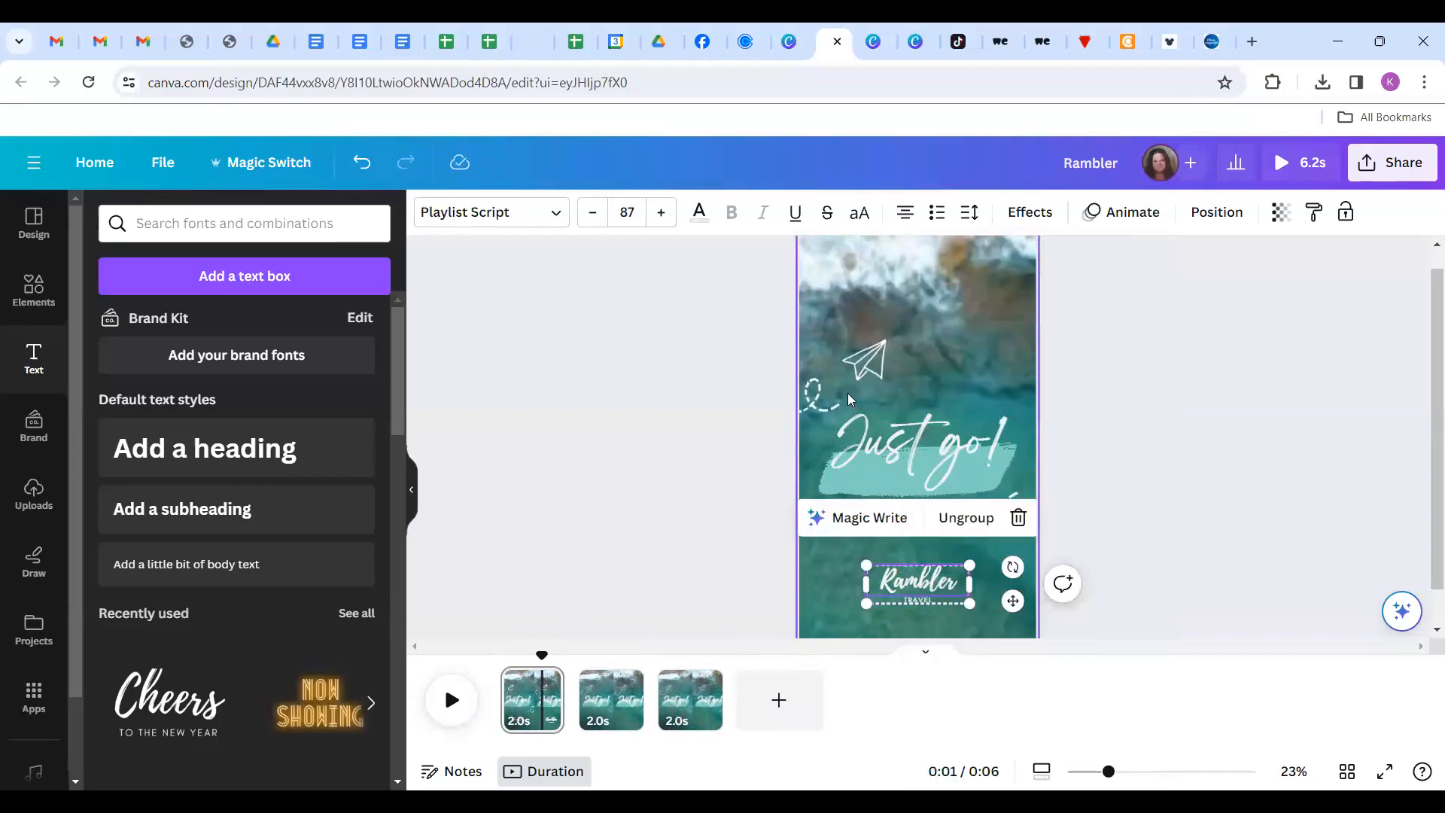
Paste the Rambler Travel logo onto pages 2 and 3.
left_click(599, 706)
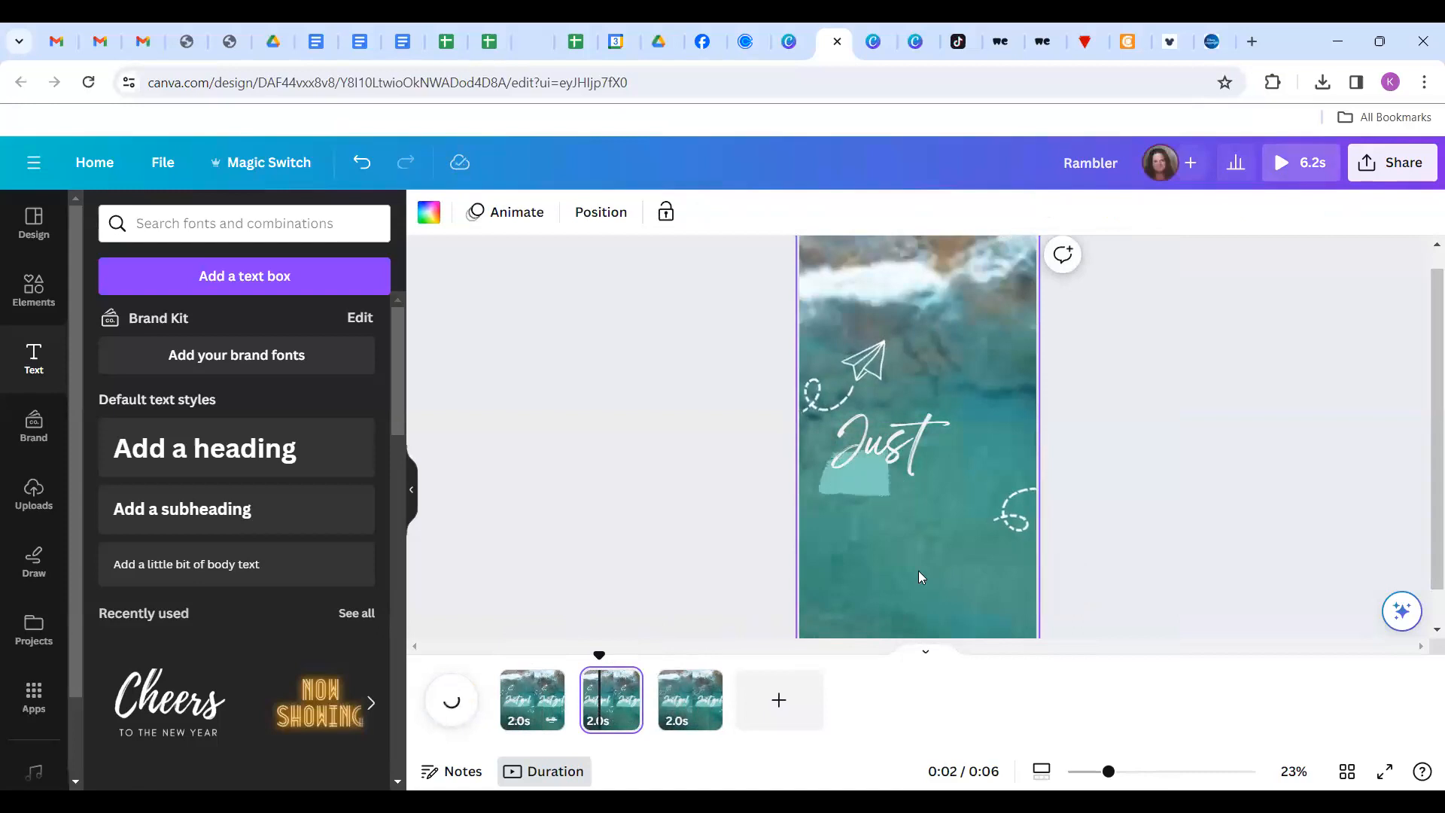
right_click(918, 571)
left_click(941, 636)
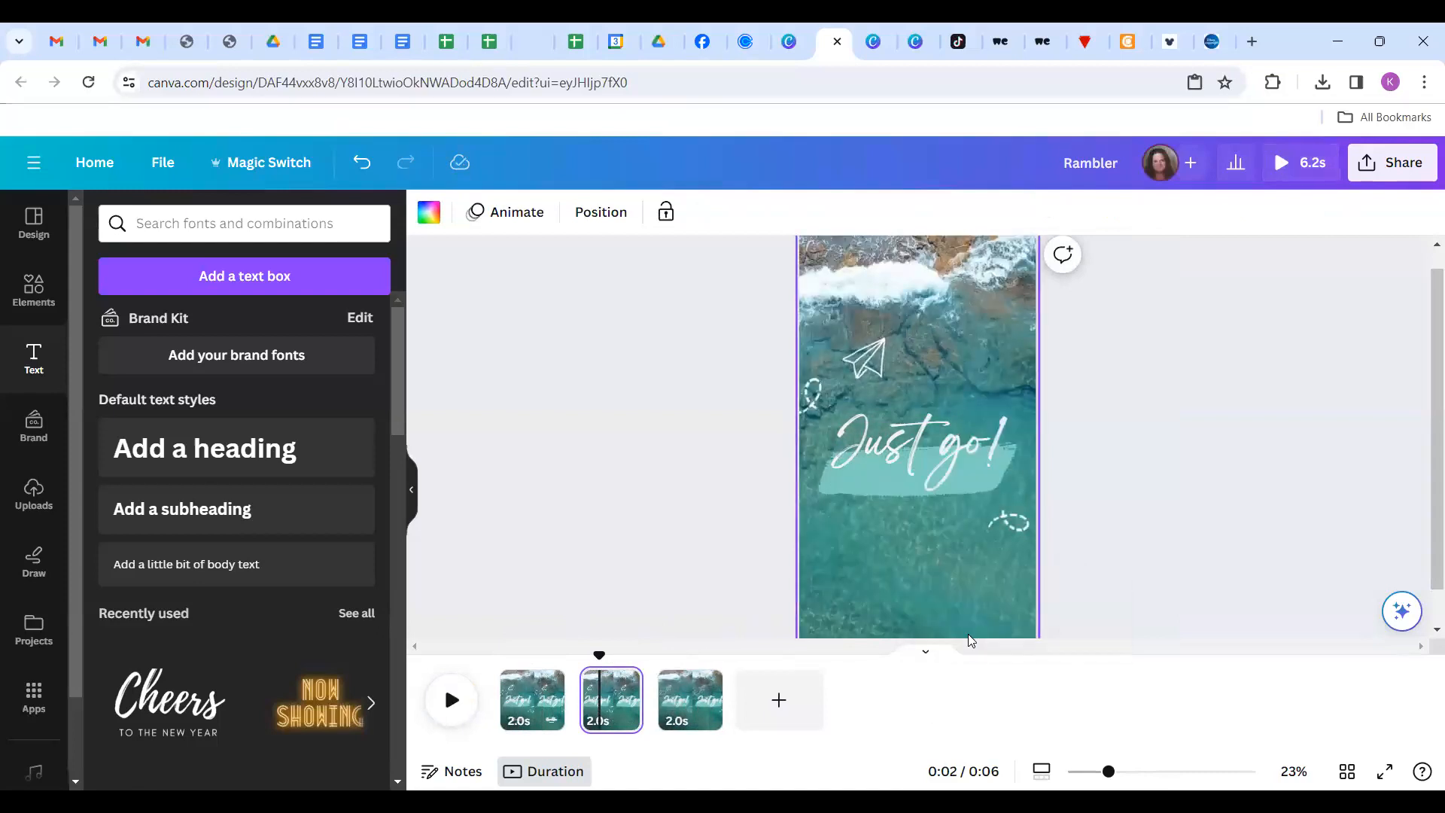
left_click(694, 717)
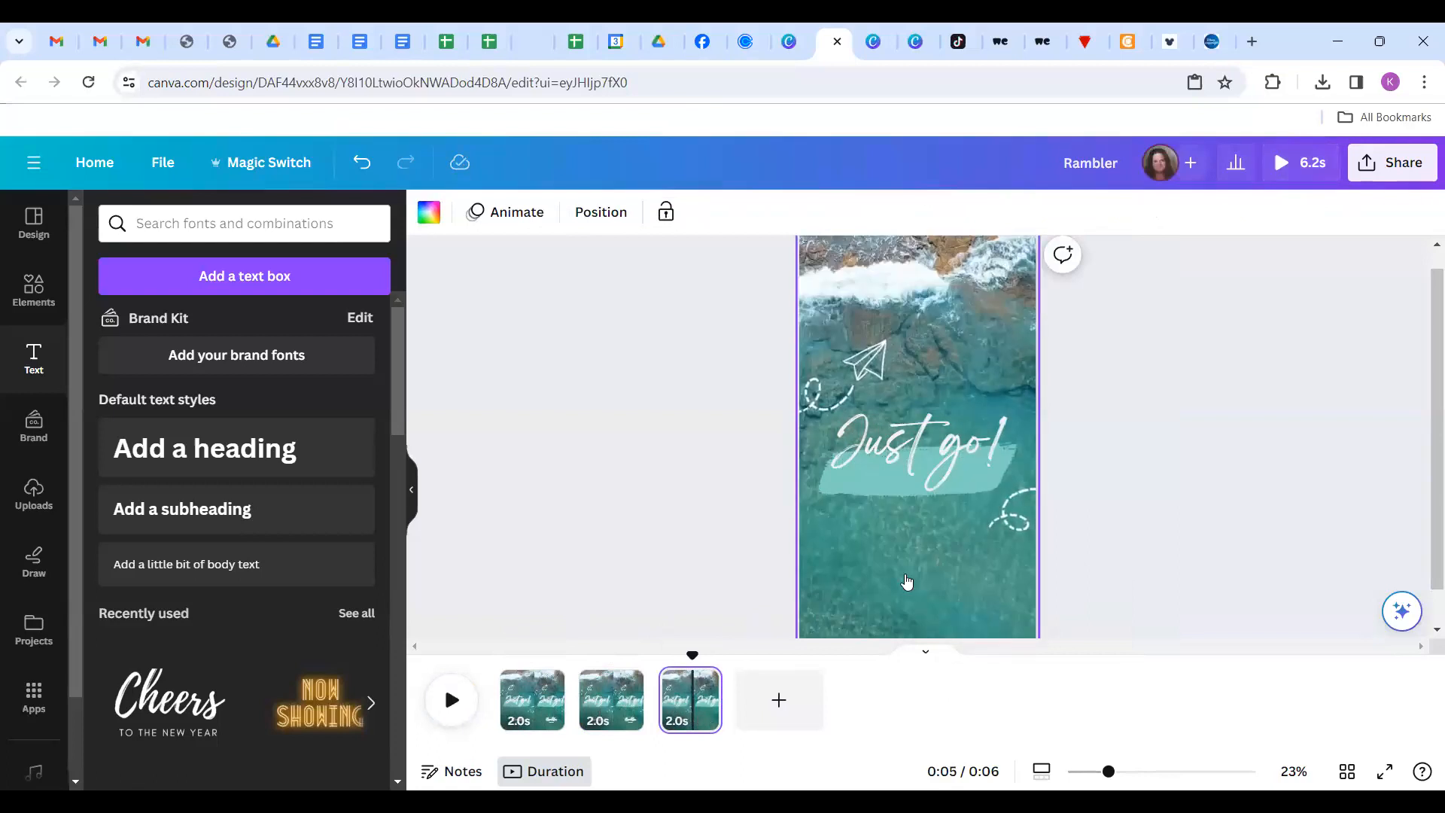
right_click(906, 581)
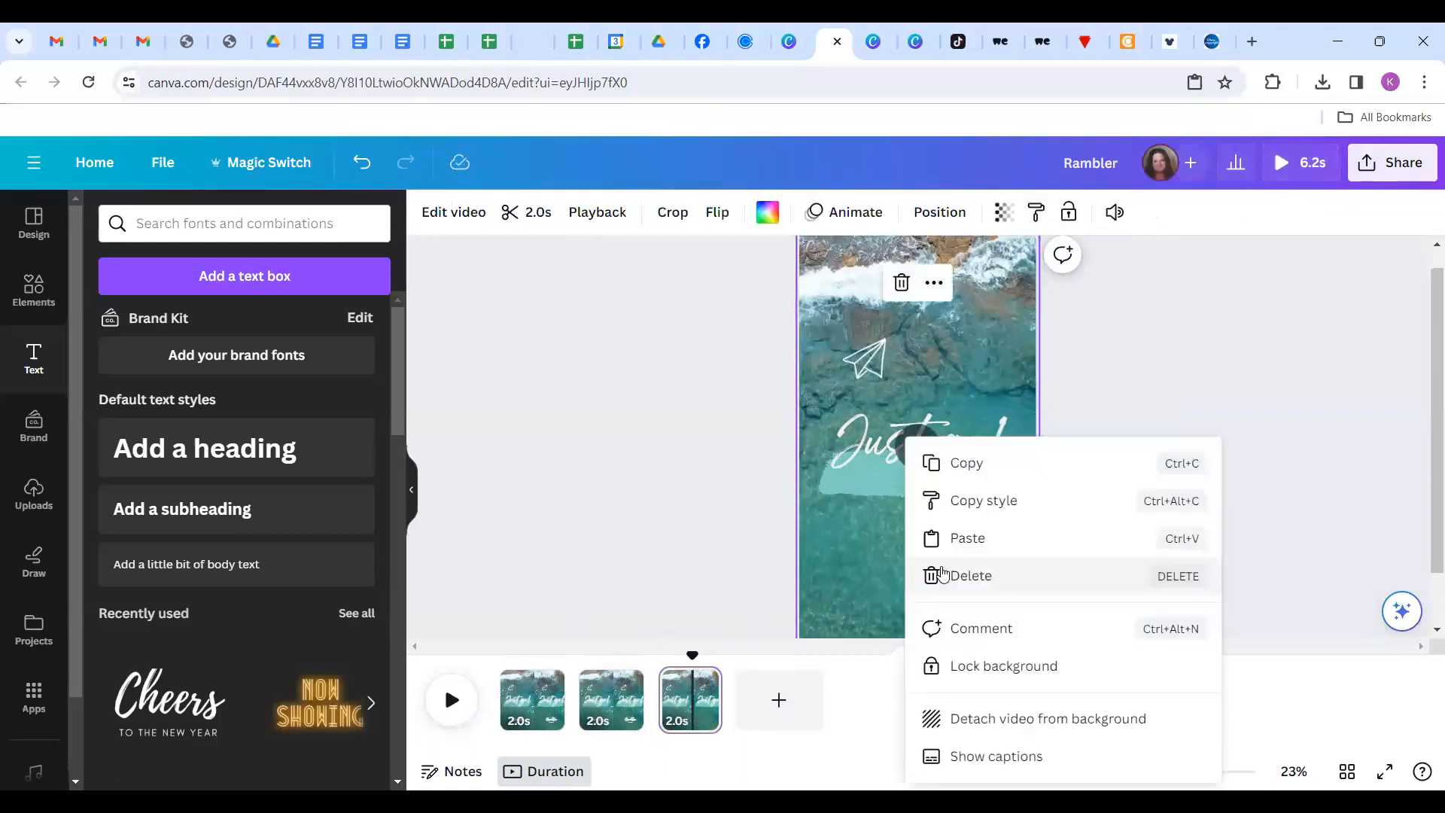
left_click(968, 540)
left_click(751, 603)
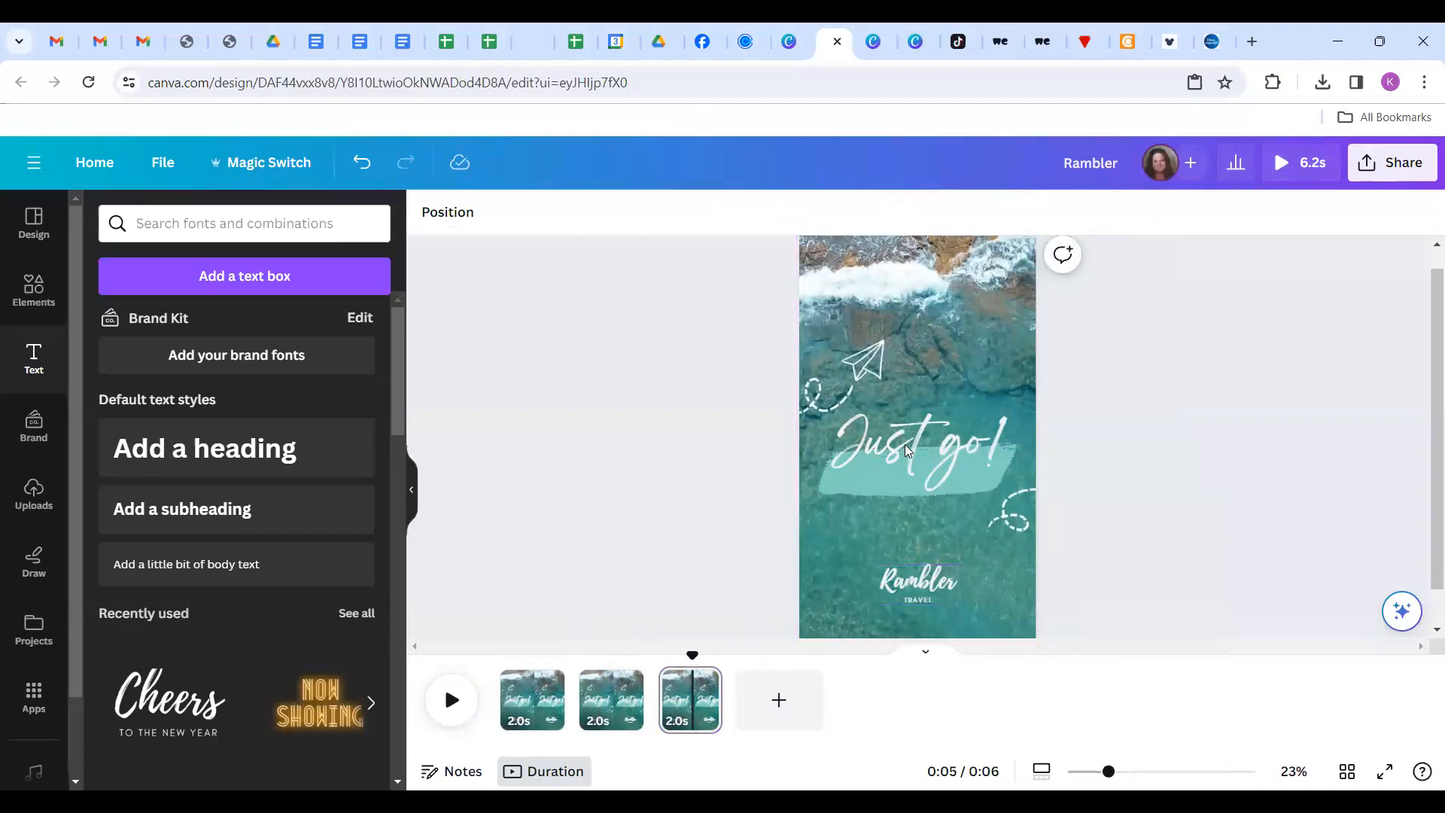
left_click(917, 473)
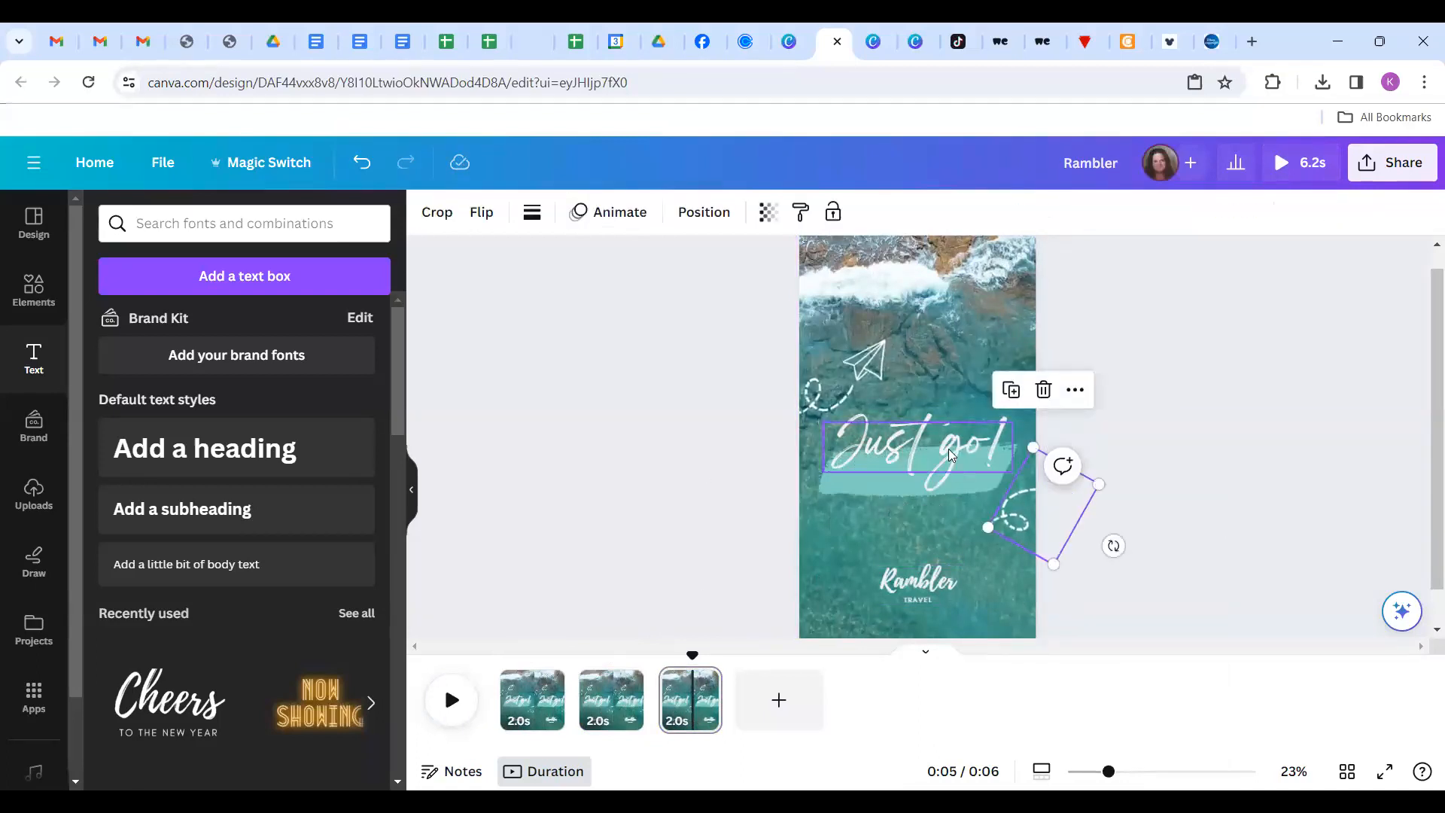
double_click(981, 490)
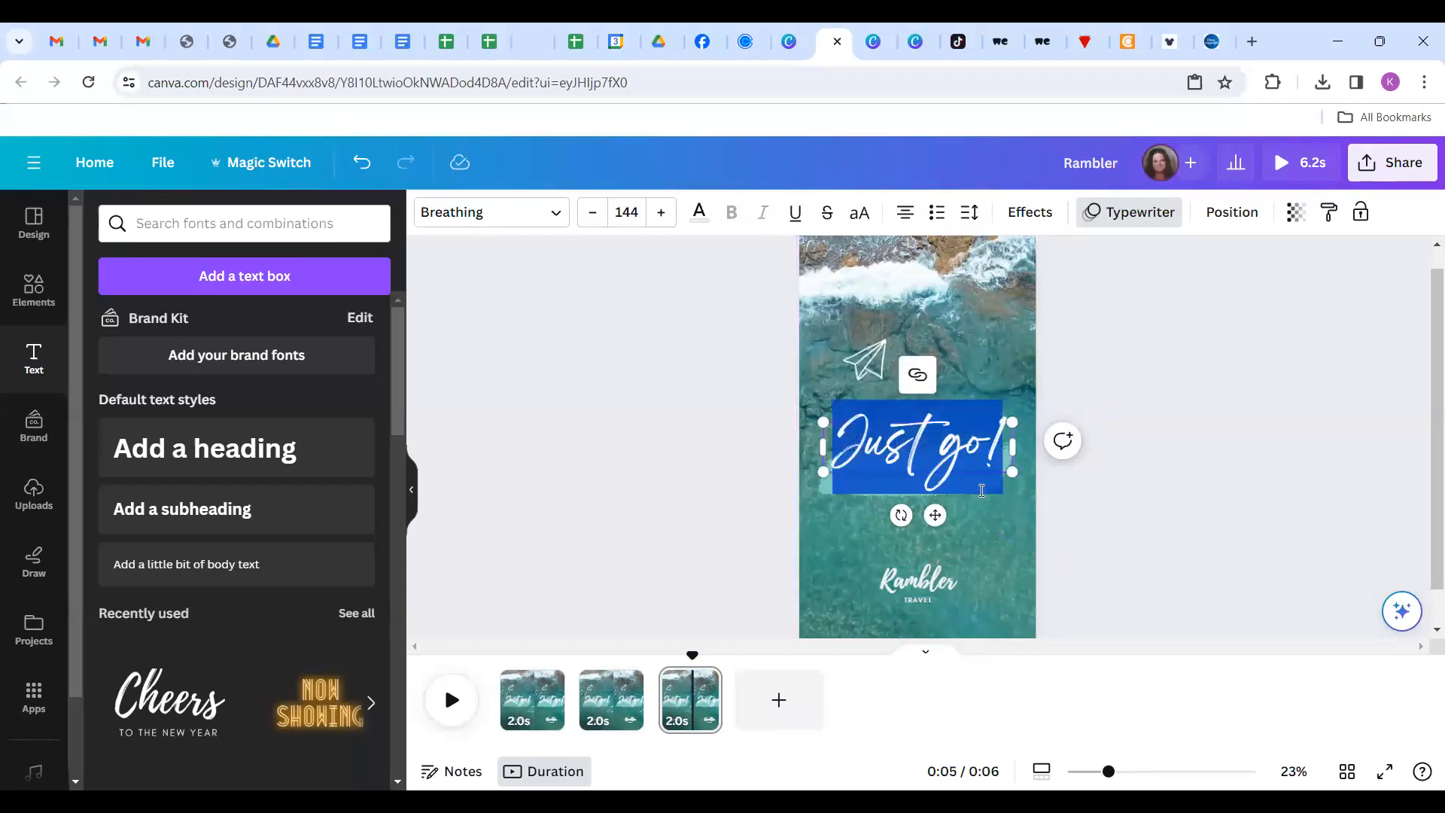
left_click(861, 356)
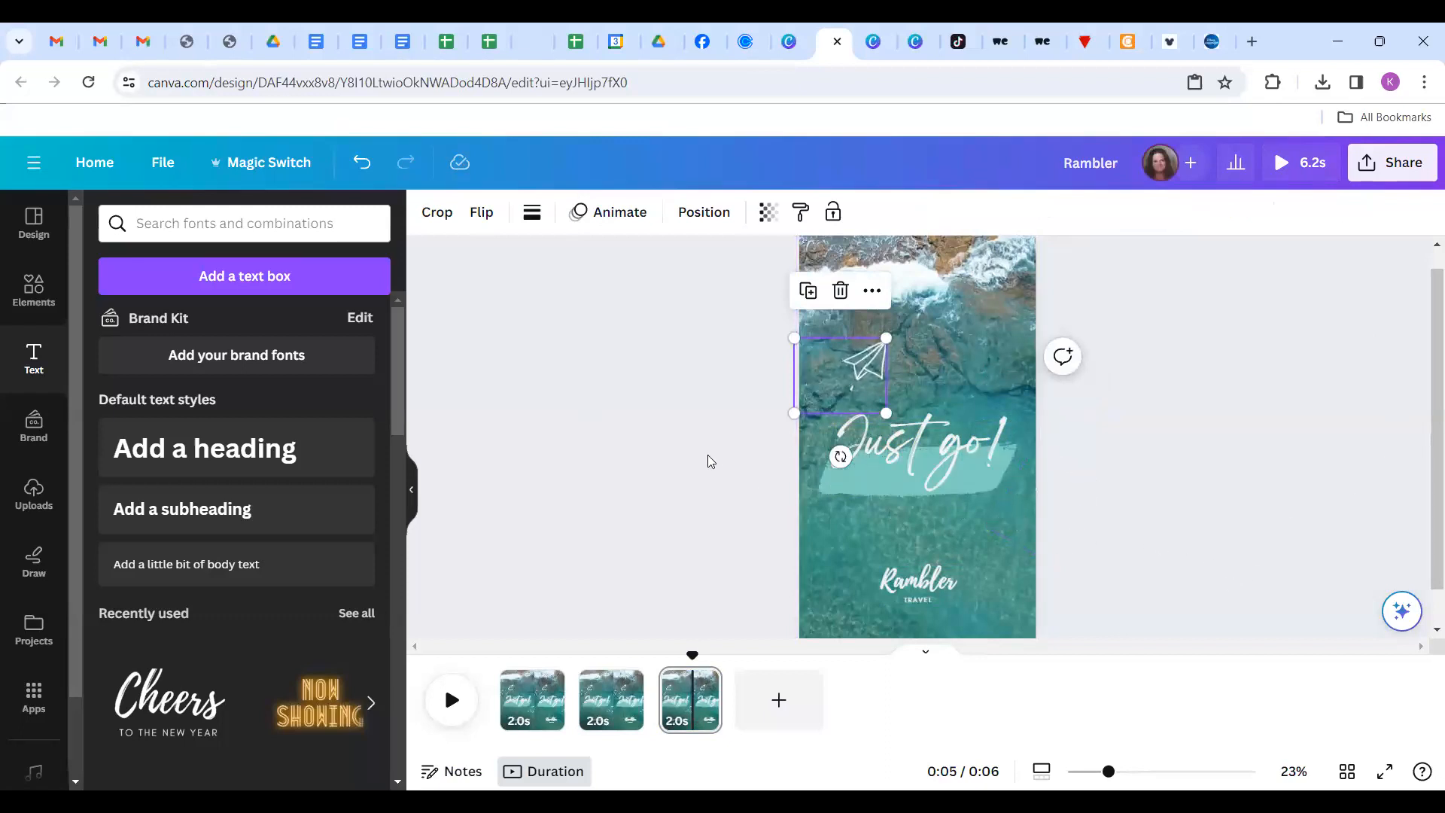
left_click(718, 539)
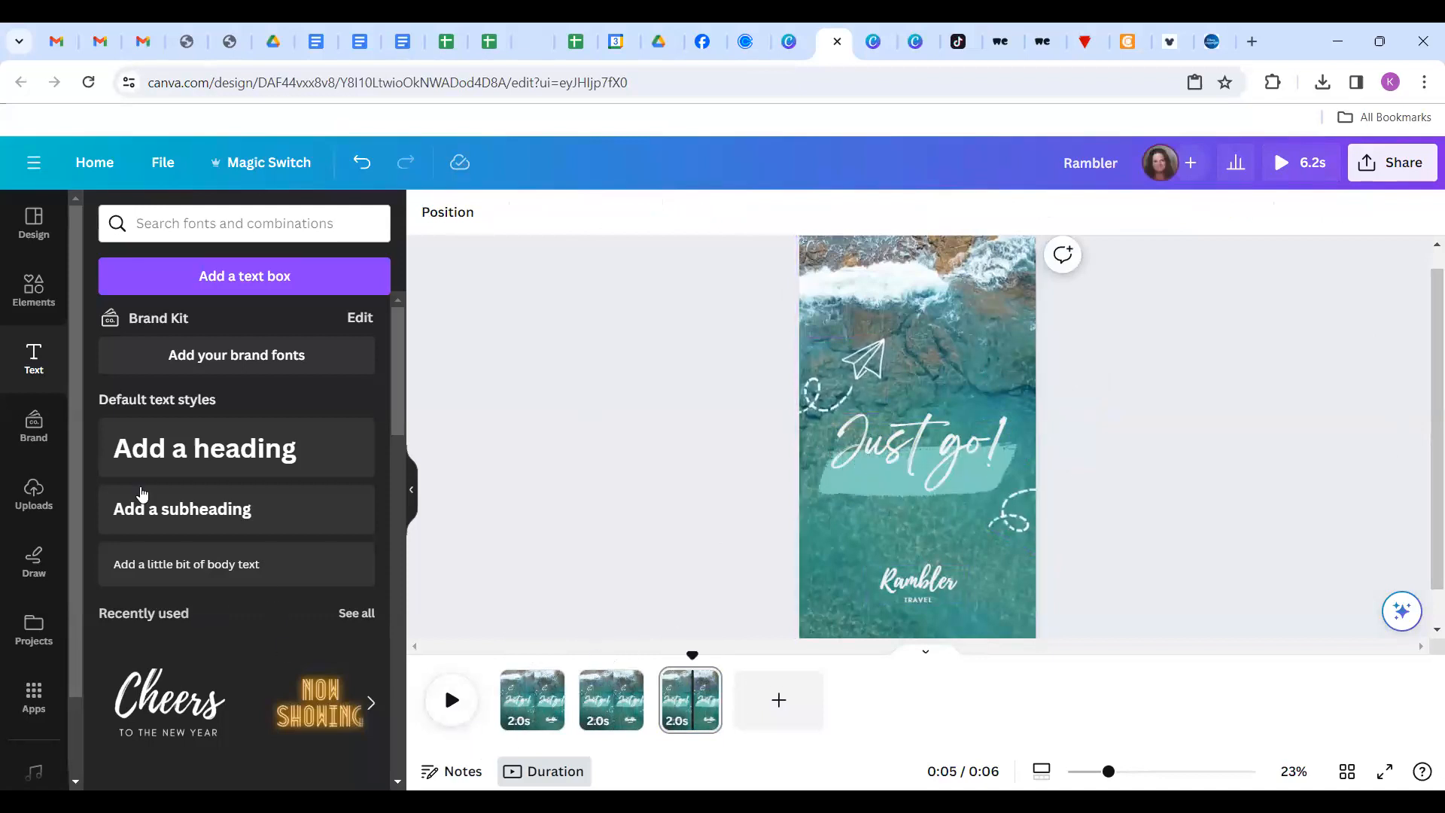
Show all stock videos from Elements, then briefly open and close the Share panel.
left_click(34, 293)
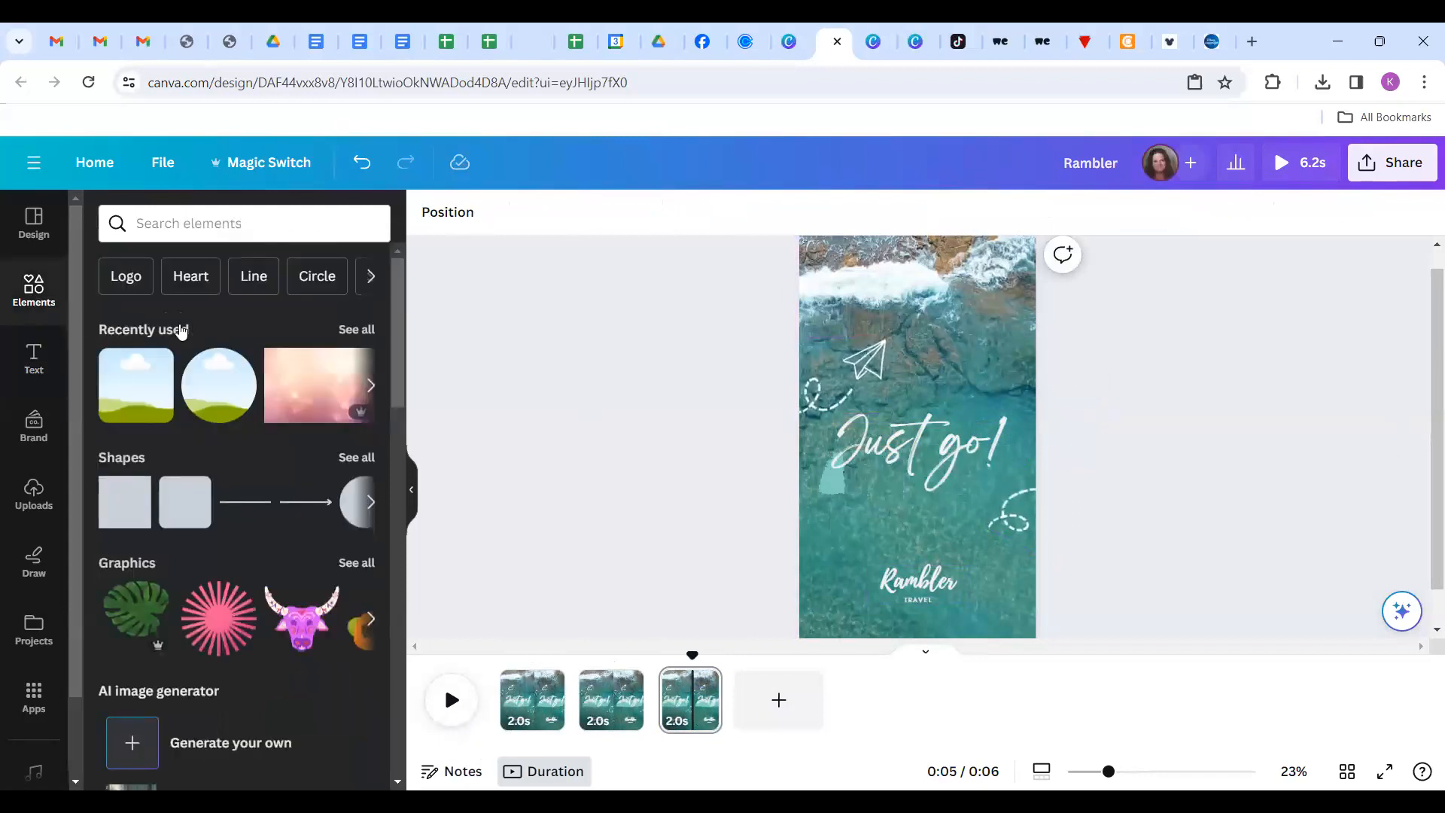
scroll(225, 414, "down", 9)
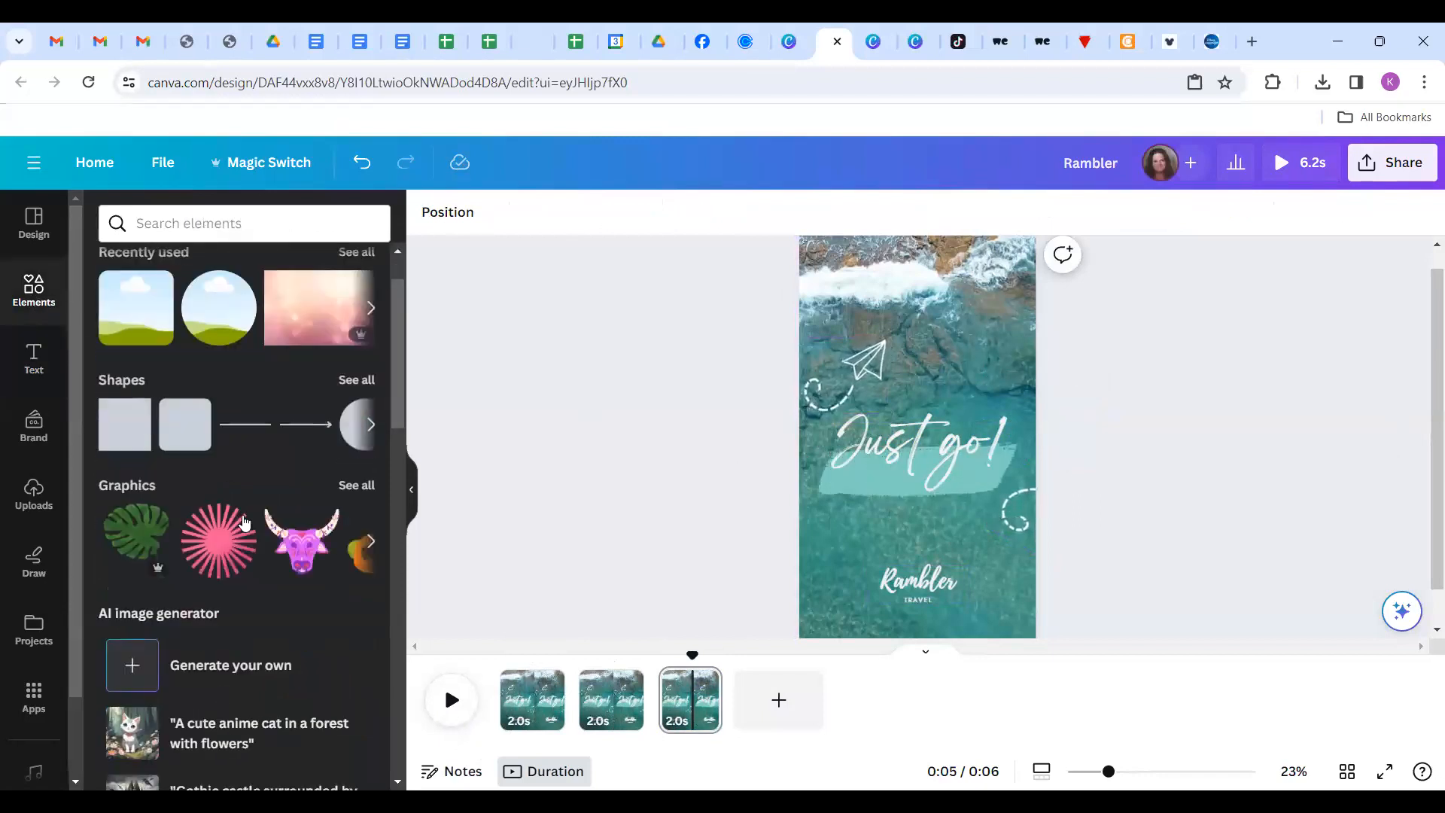
scroll(242, 522, "down", 1)
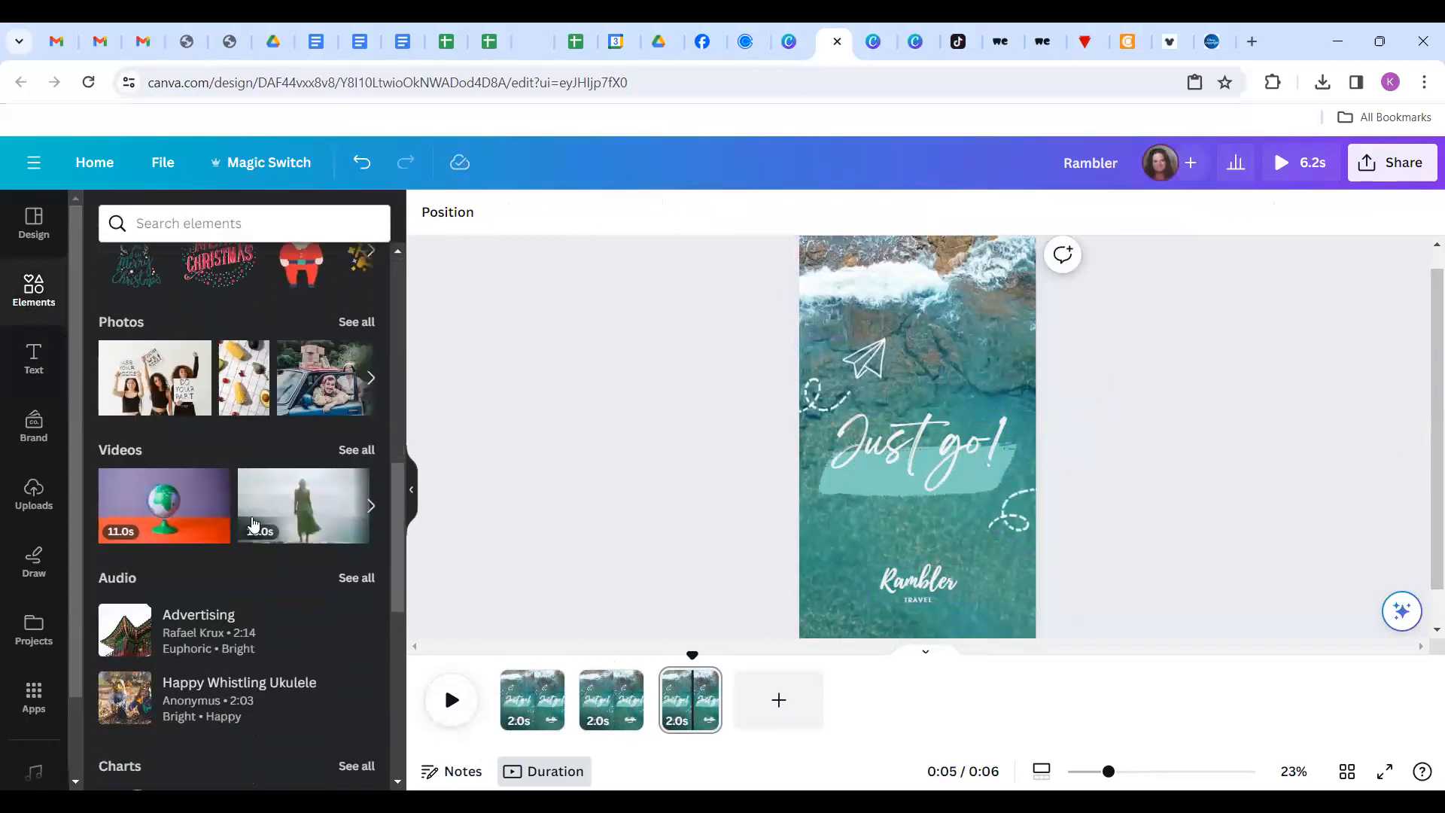
left_click(368, 450)
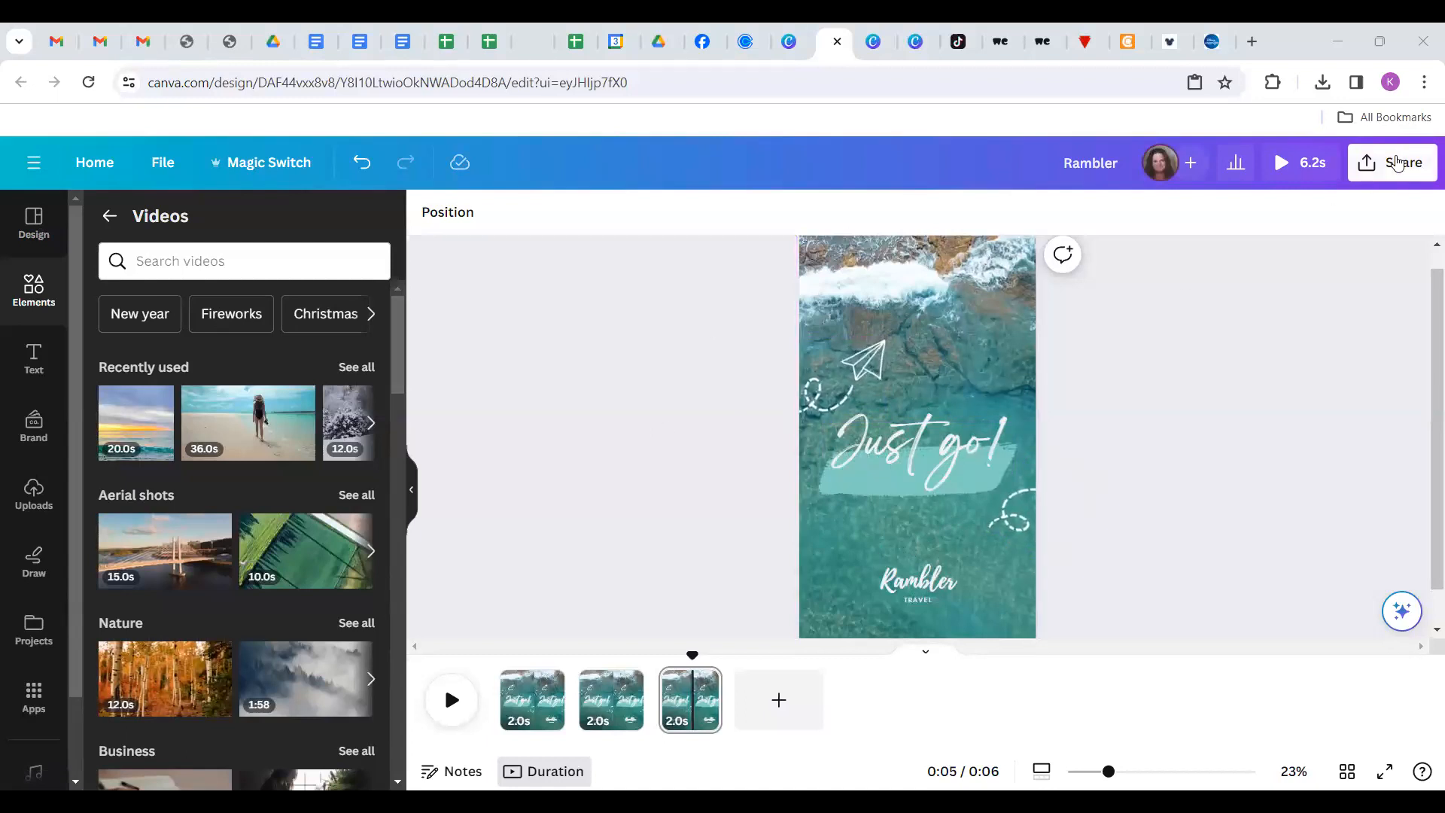
left_click(1396, 165)
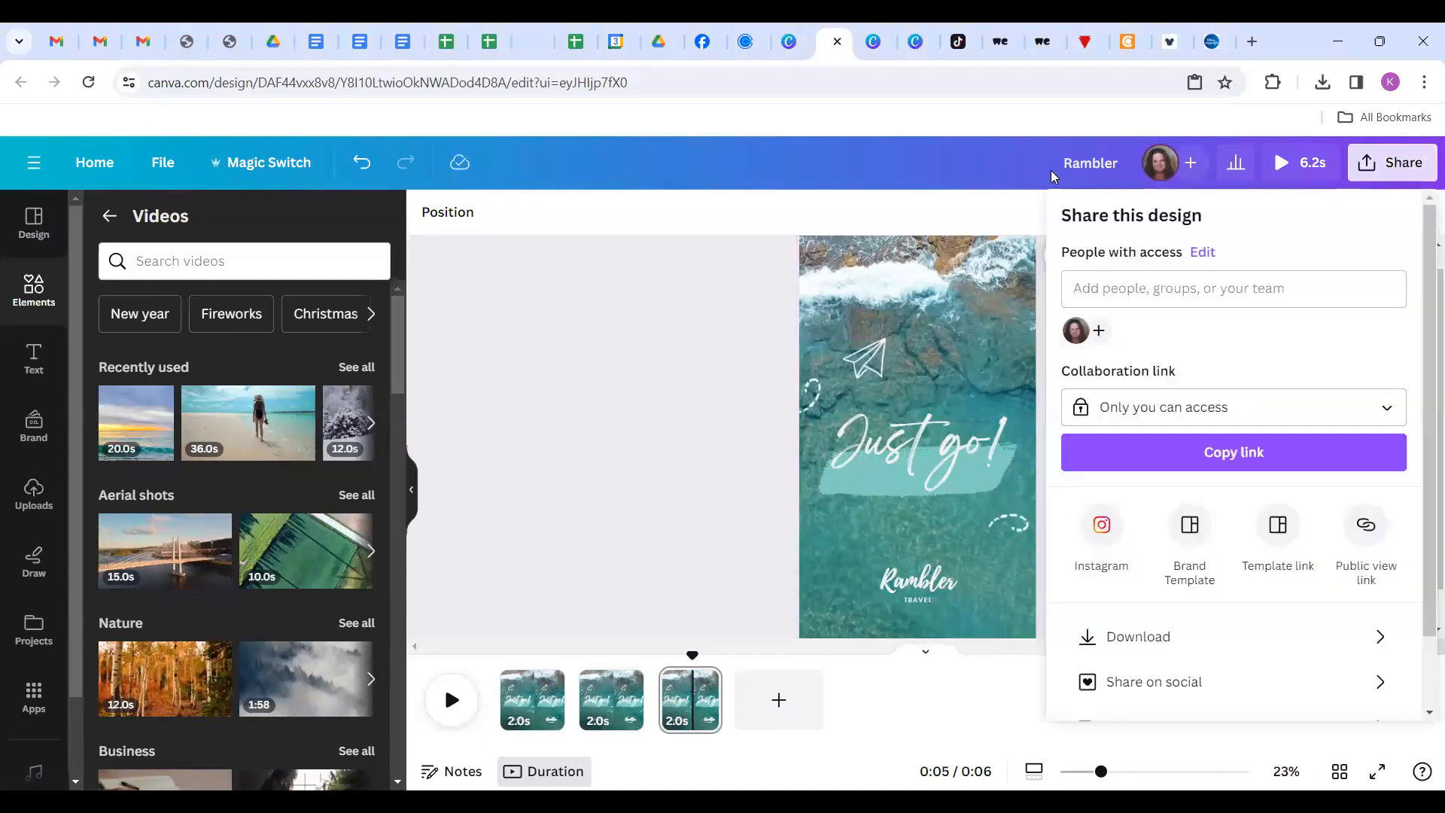
left_click(1095, 167)
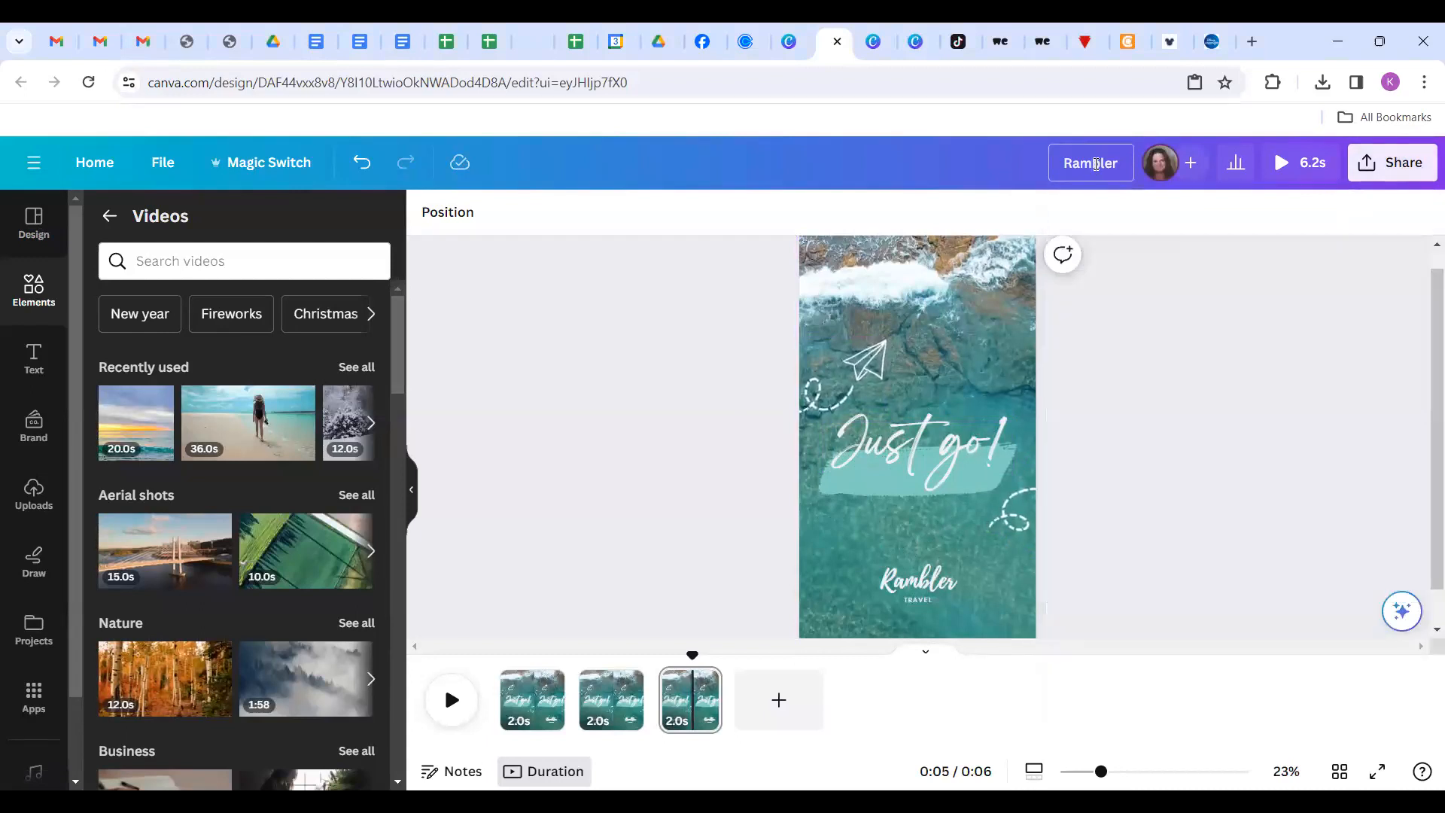
Replace the 'Rambler' design title with 'jurst go'.
left_click_drag(1115, 165, 1053, 164)
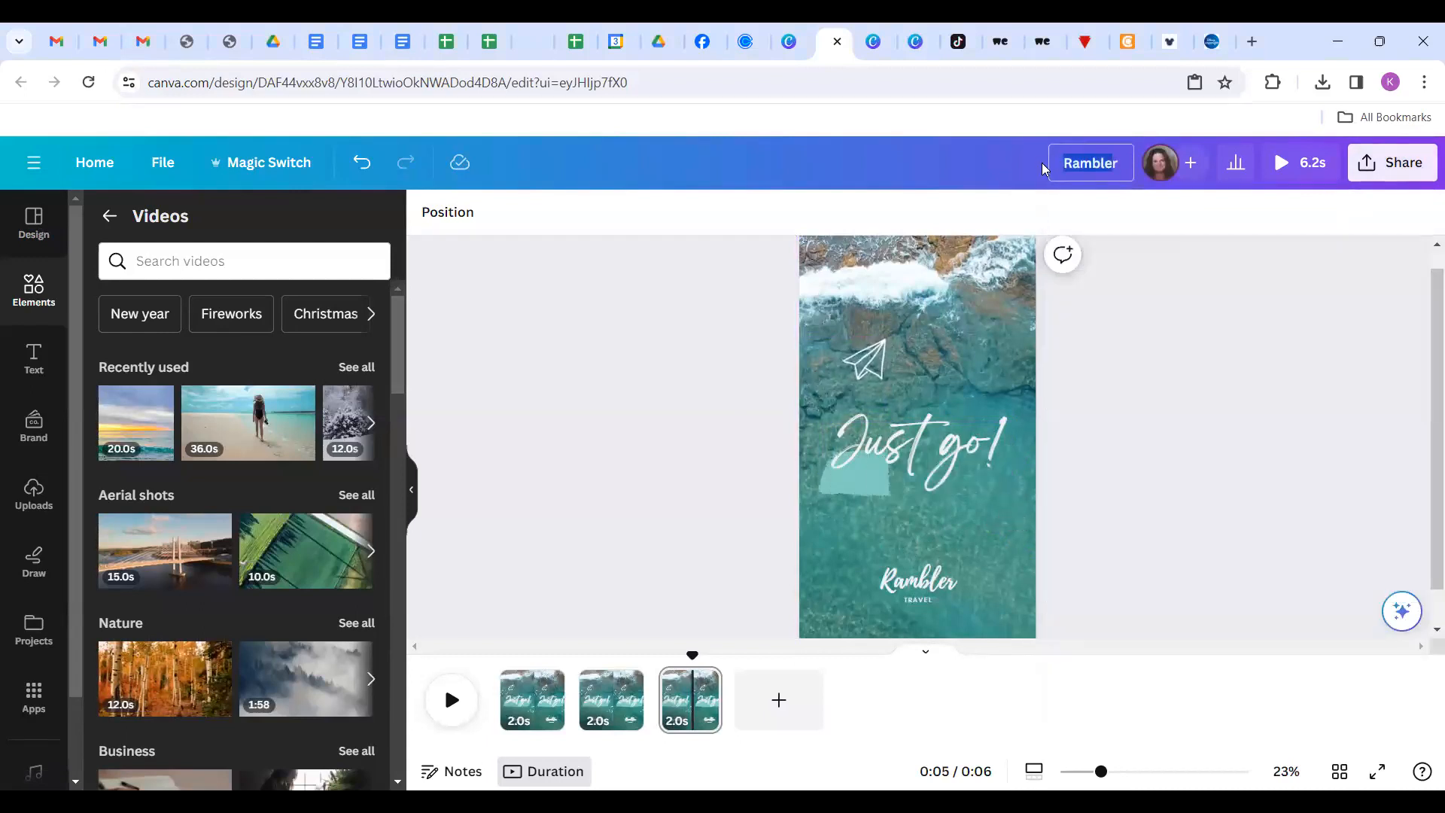
type("jurst gor")
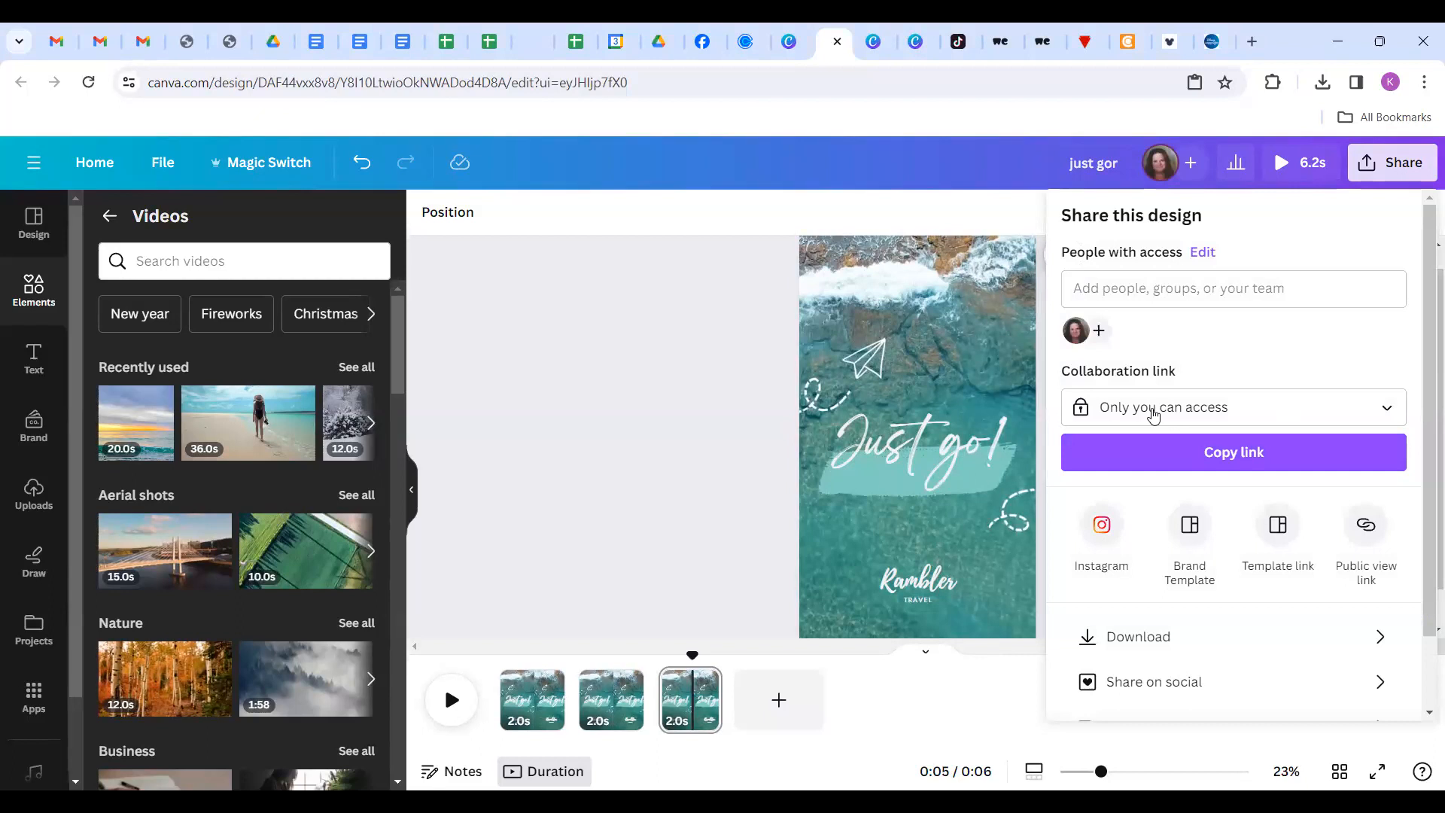
Download the three-page design as an MP4 video, then go back to Canva's home page.
left_click(1117, 645)
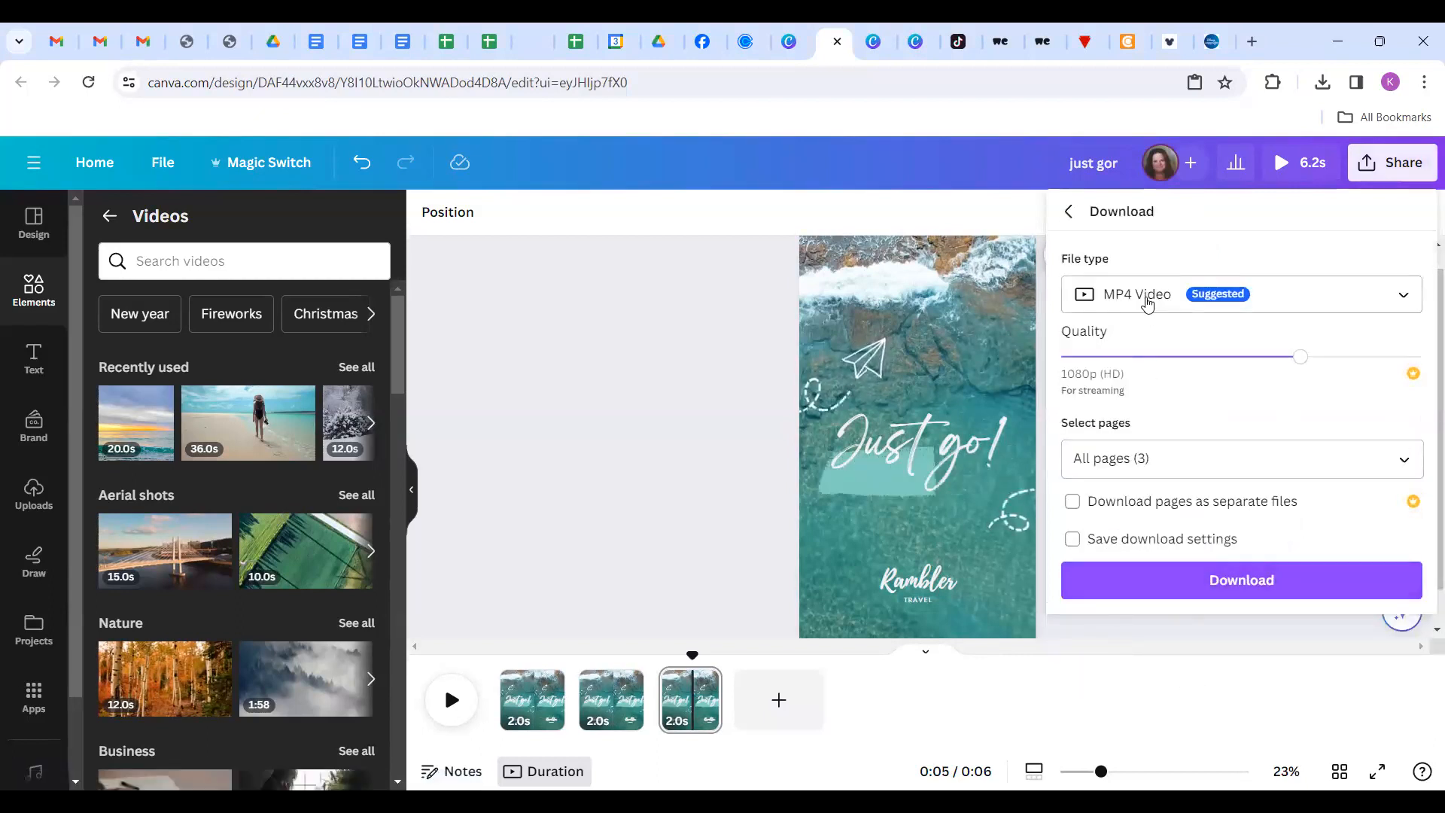
left_click(1219, 591)
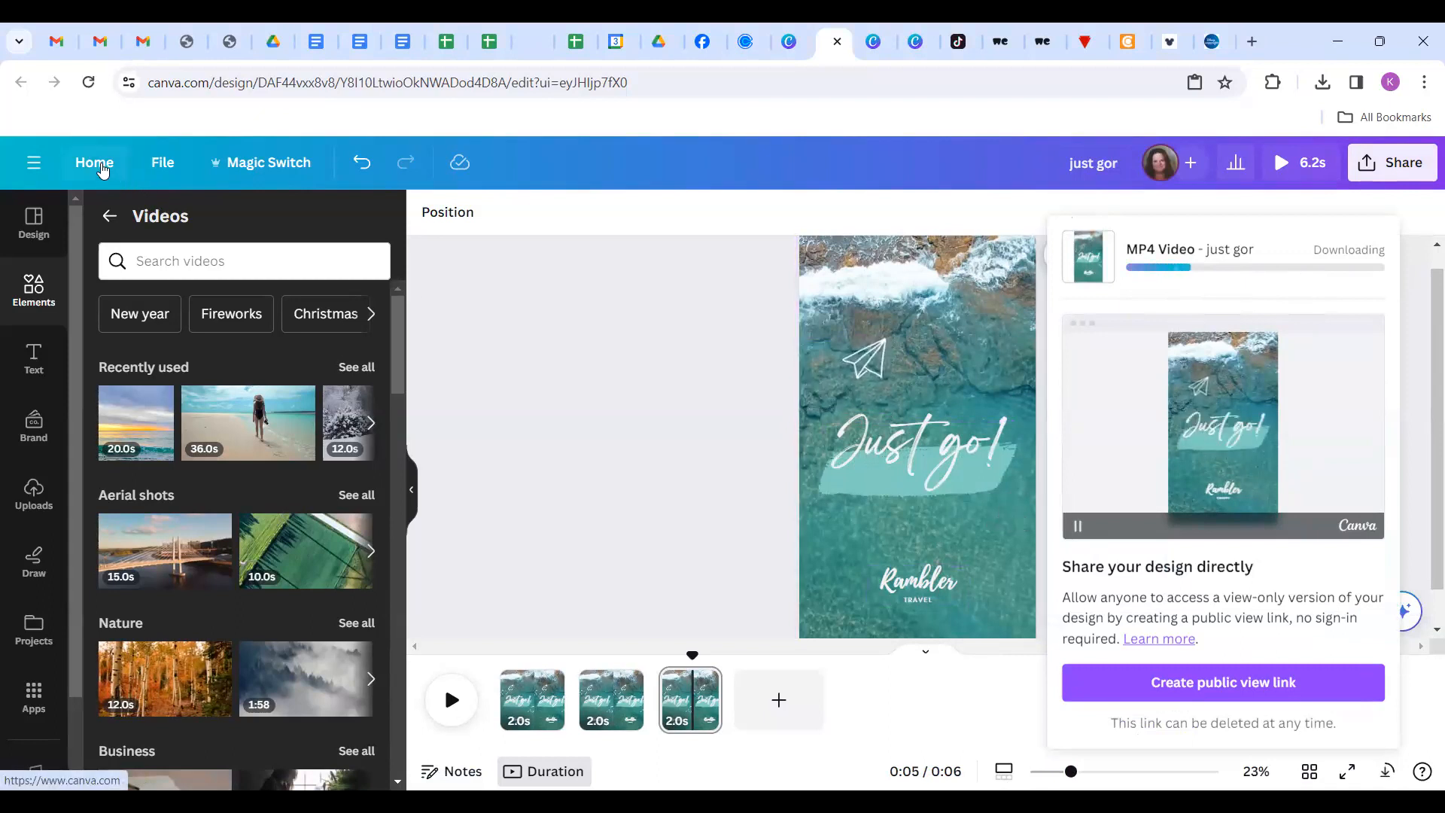
left_click(103, 170)
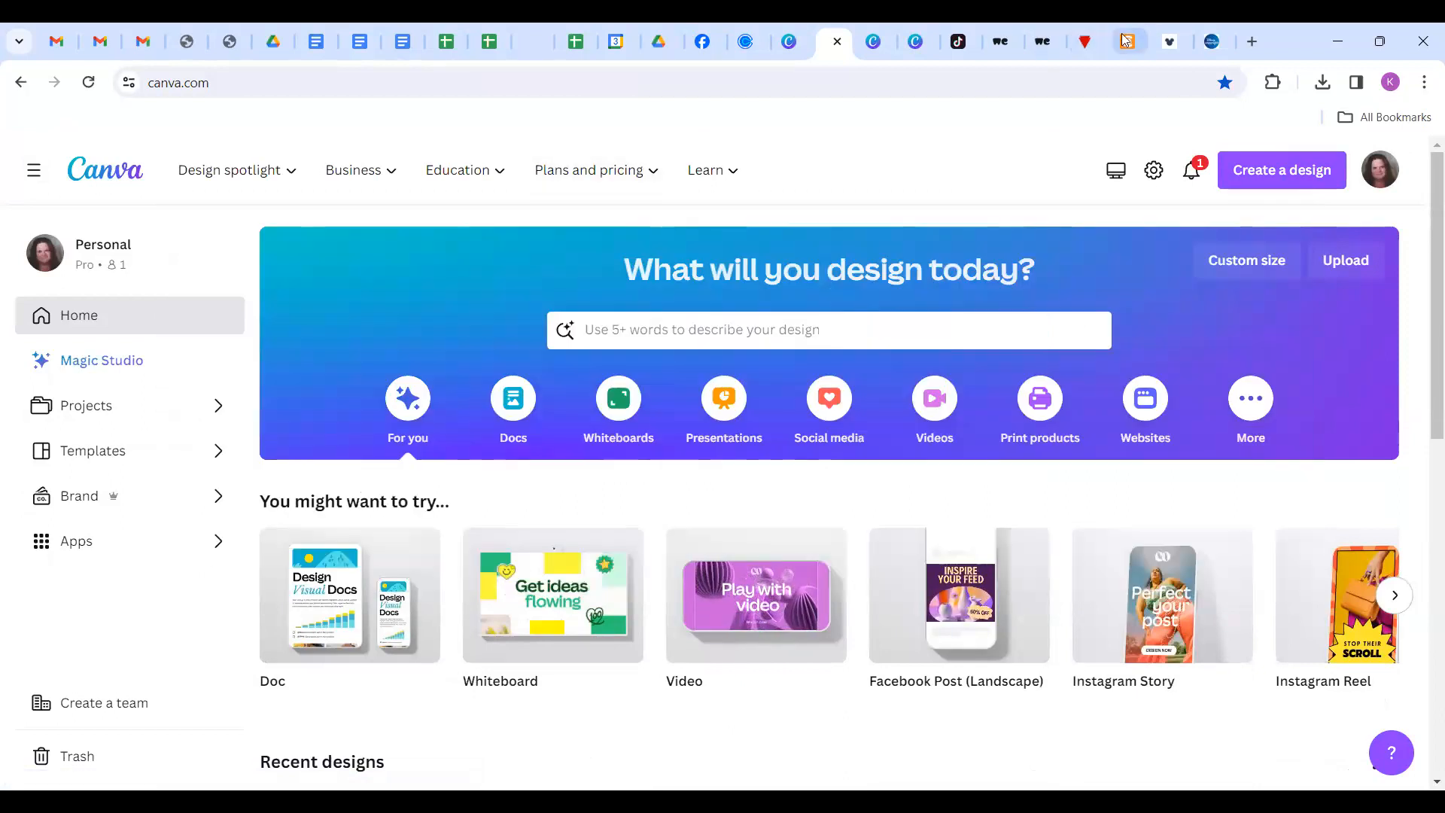
mouse_move(1089, 52)
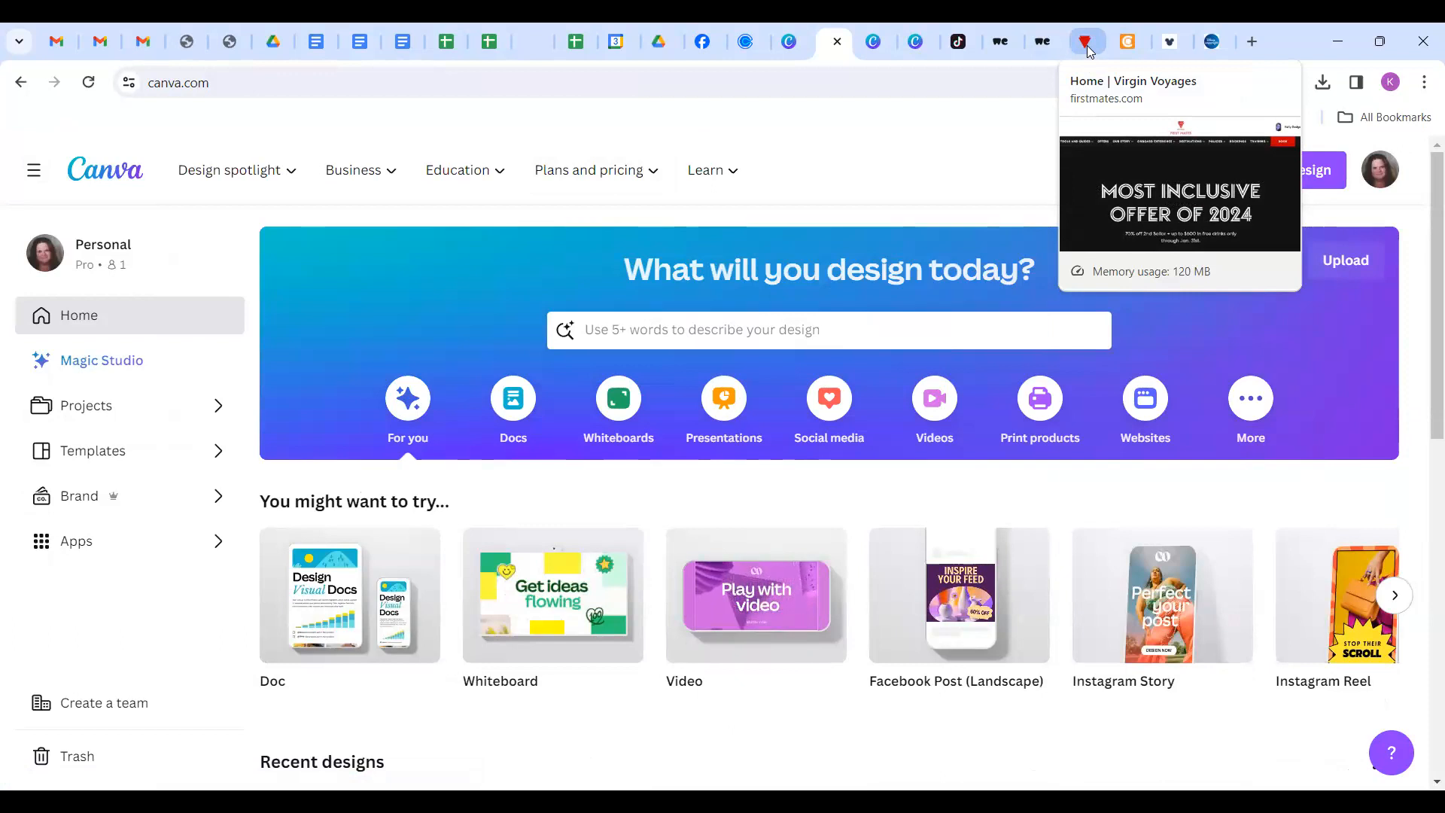
On the Virgin Voyages First Mates site, open Marketing Materials under Tools and Guides.
left_click(1089, 46)
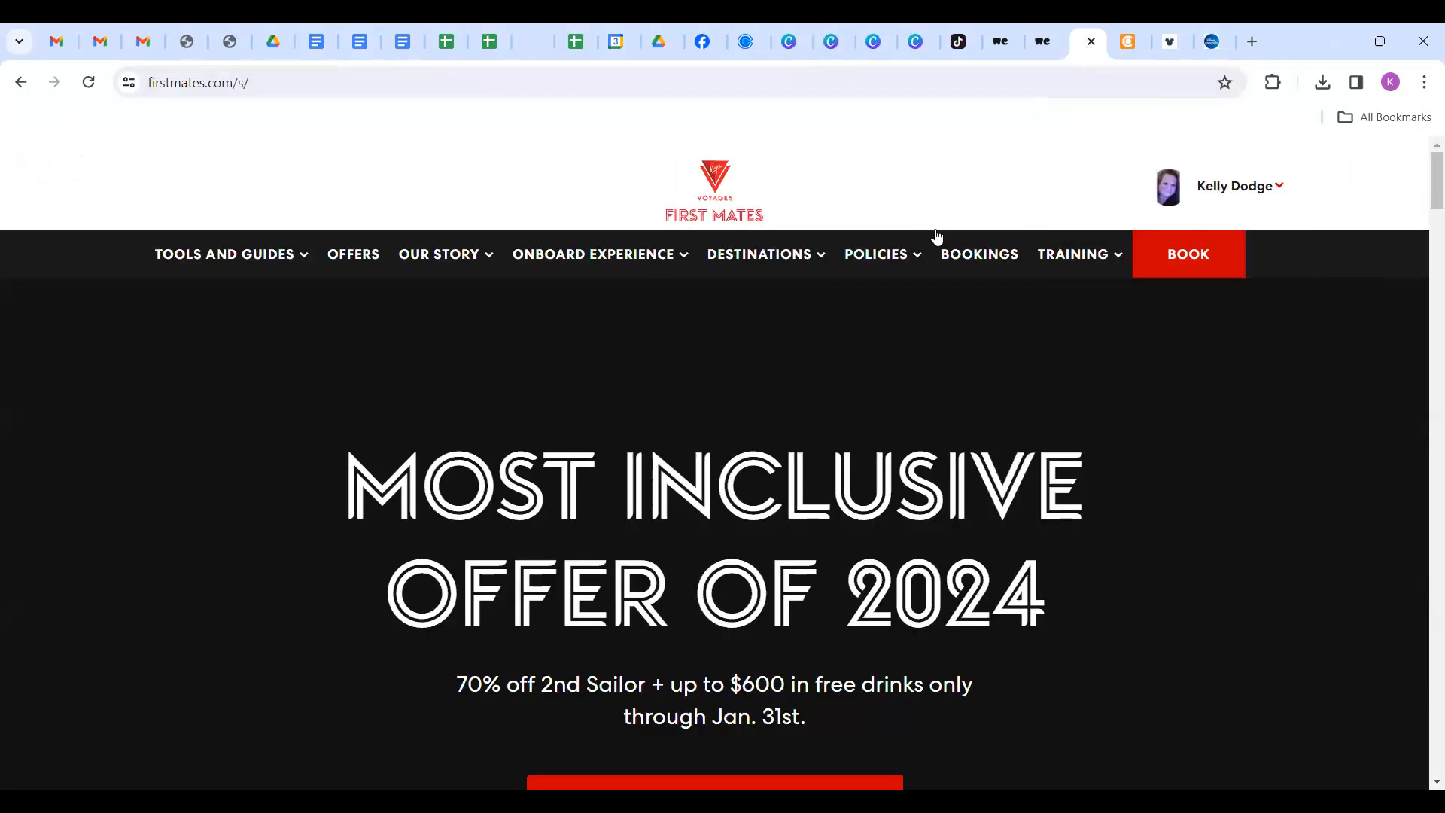
scroll(936, 237, "down", 3)
scroll(539, 248, "up", 3)
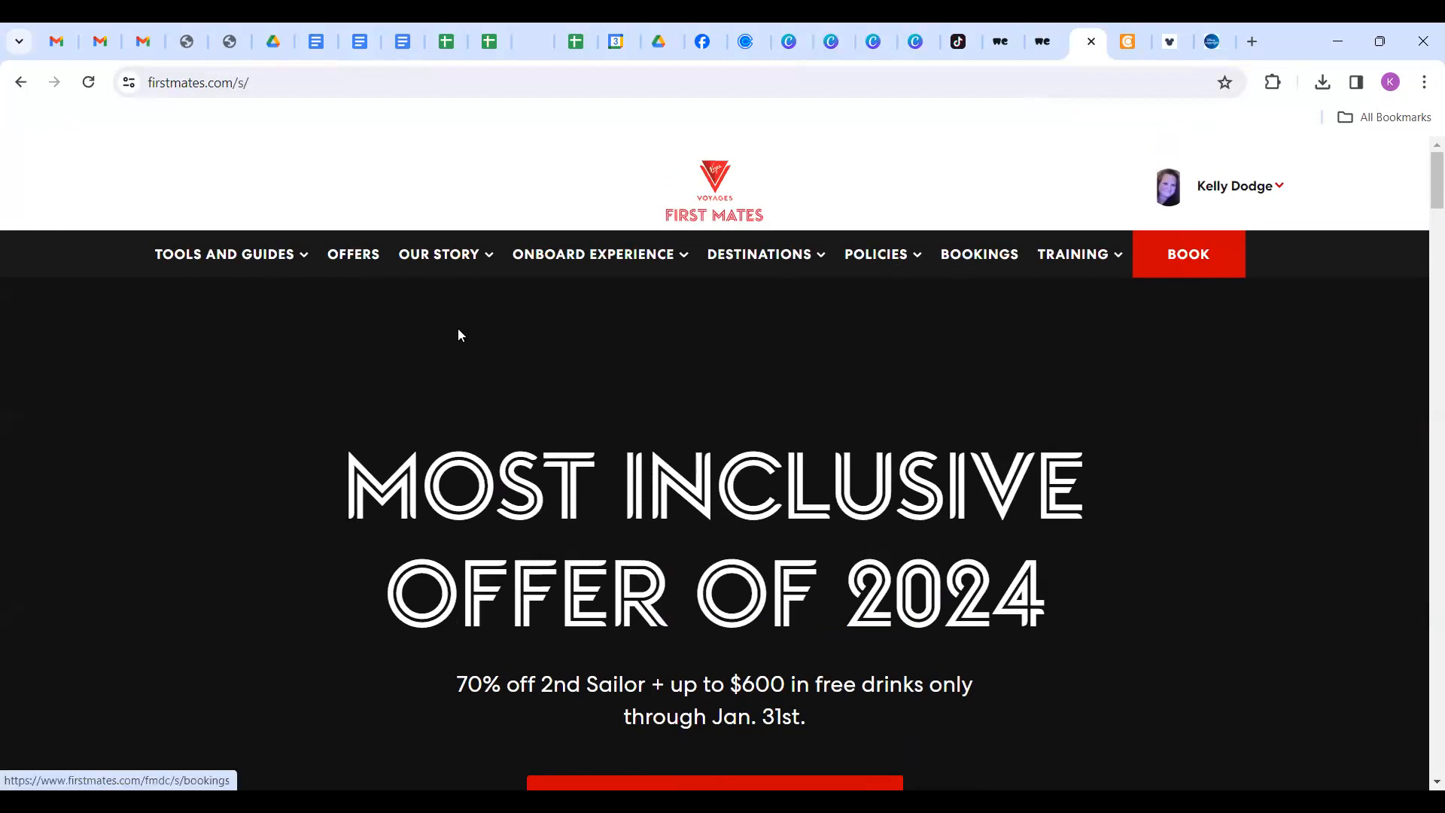
left_click(227, 260)
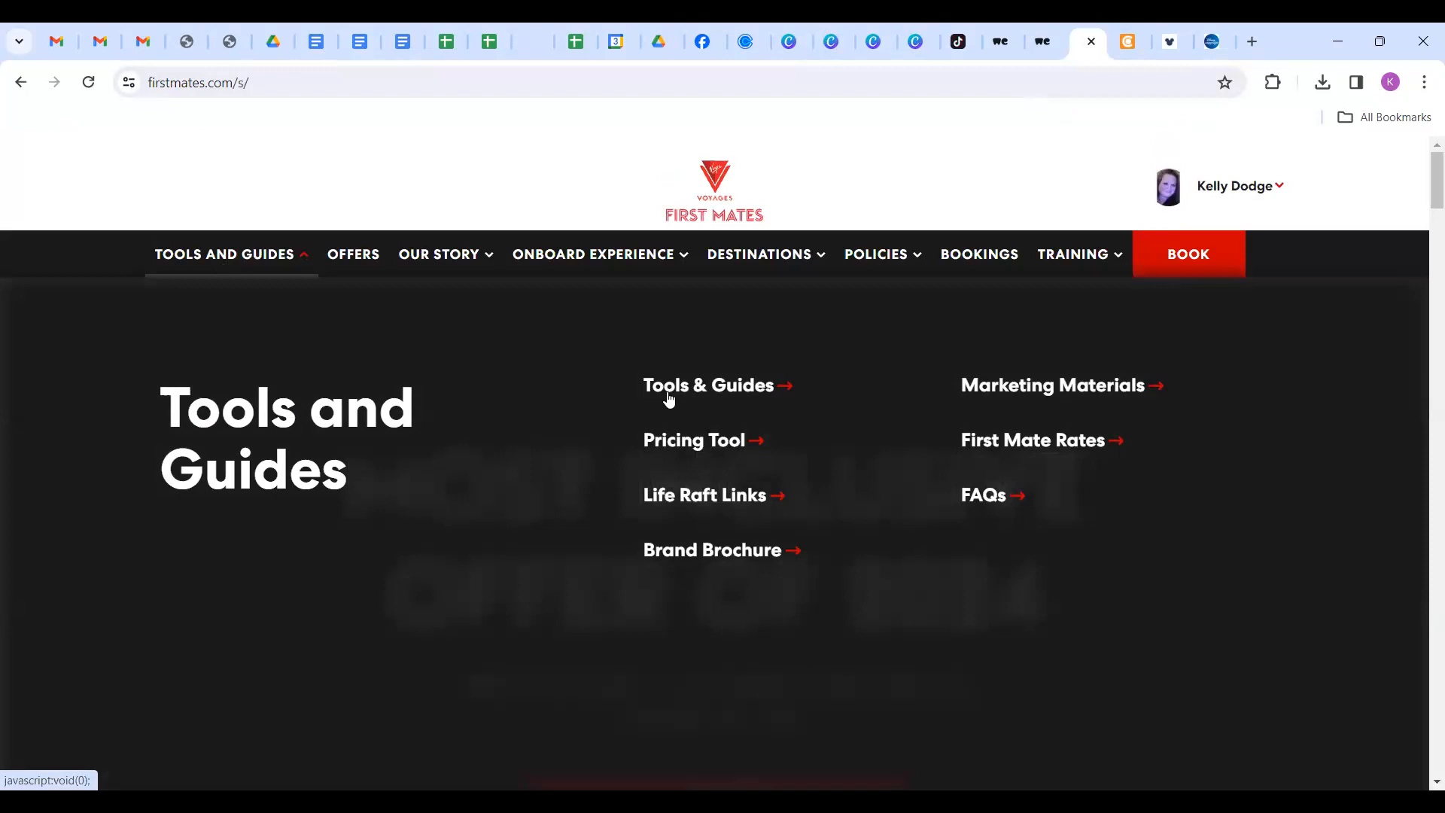
left_click(978, 384)
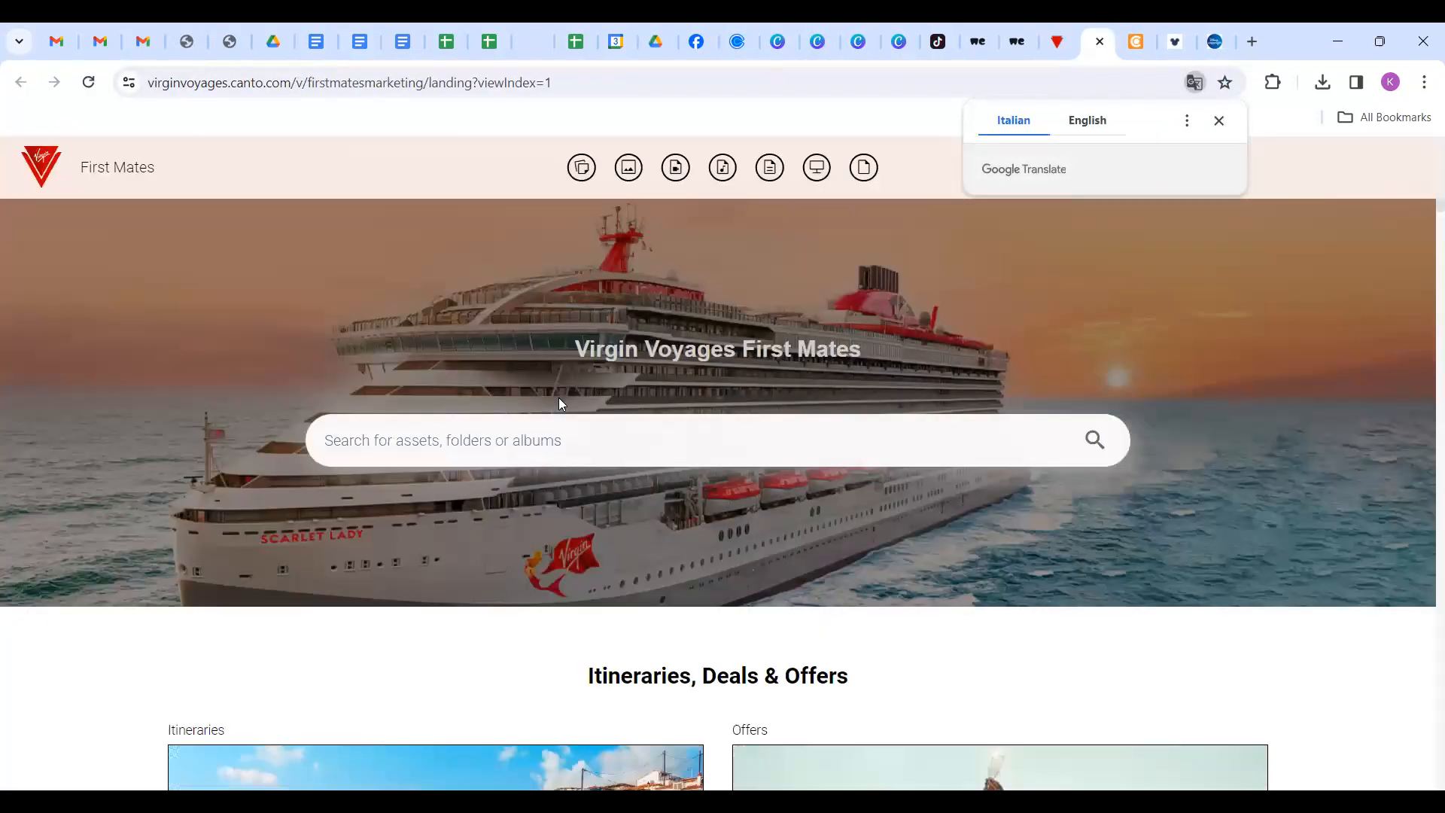
Scroll to Marketing Materials & Guides in Canto and open the Videos folder.
scroll(559, 404, "down", 2)
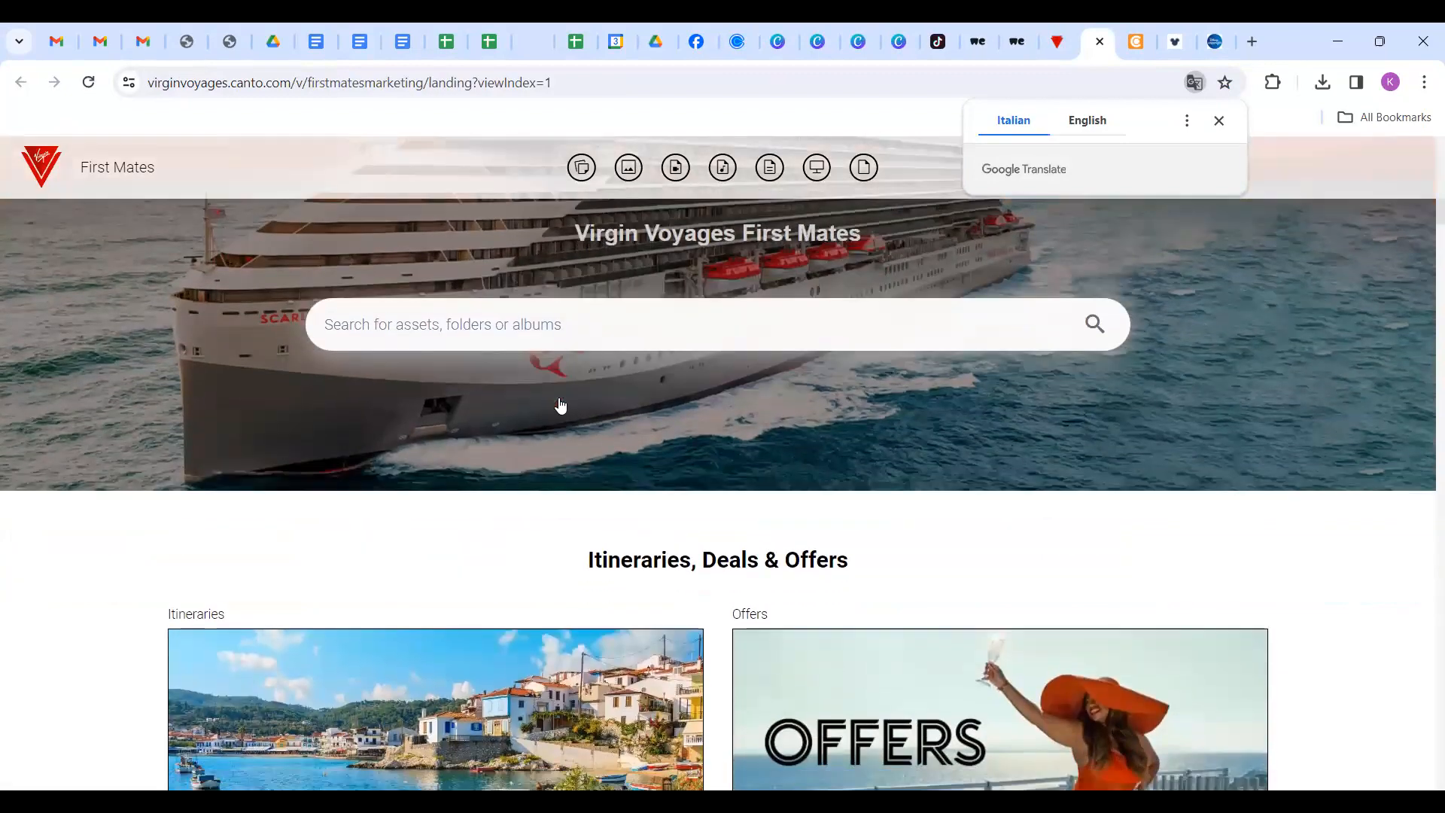
scroll(560, 403, "down", 5)
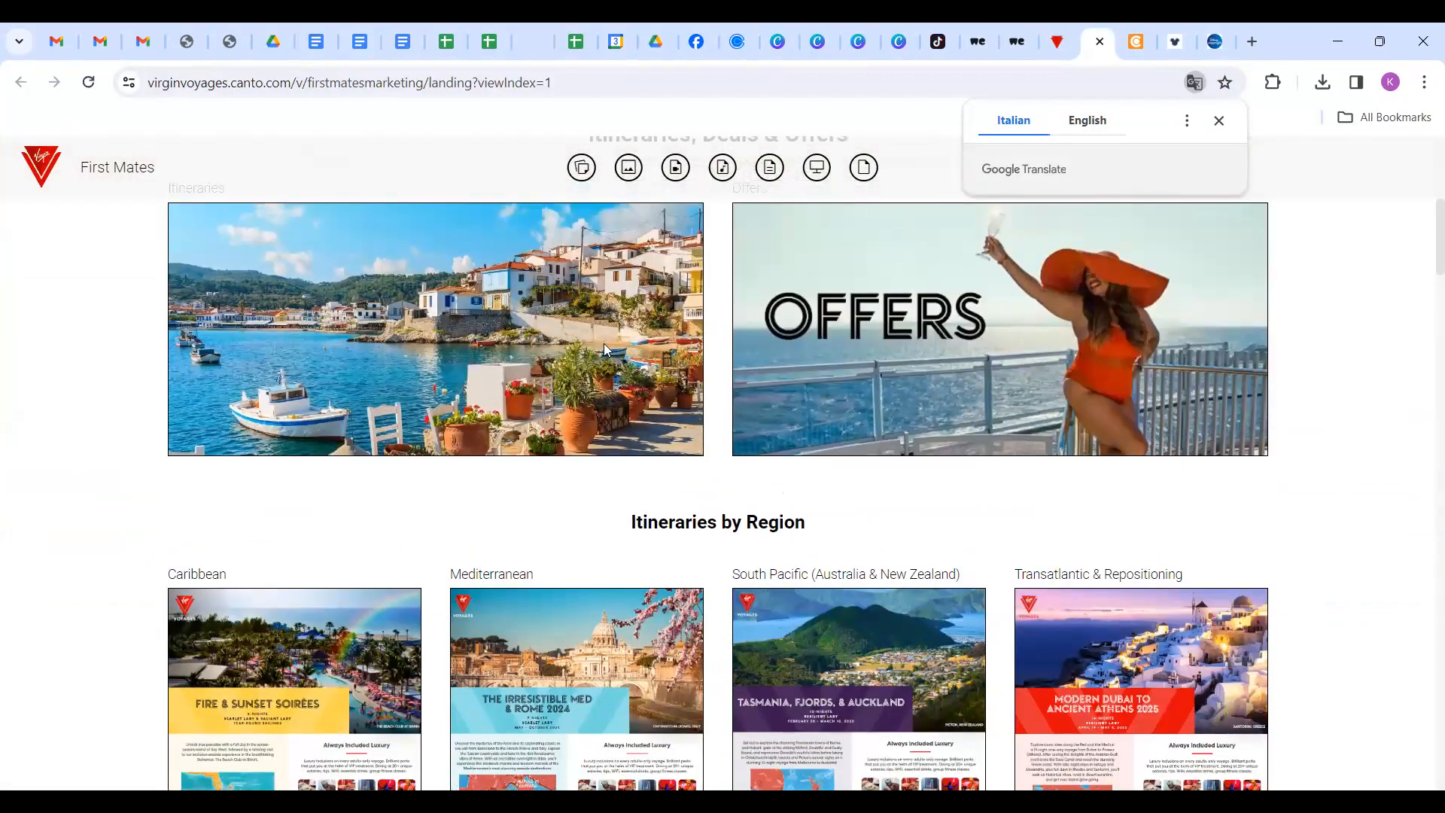
scroll(614, 331, "up", 7)
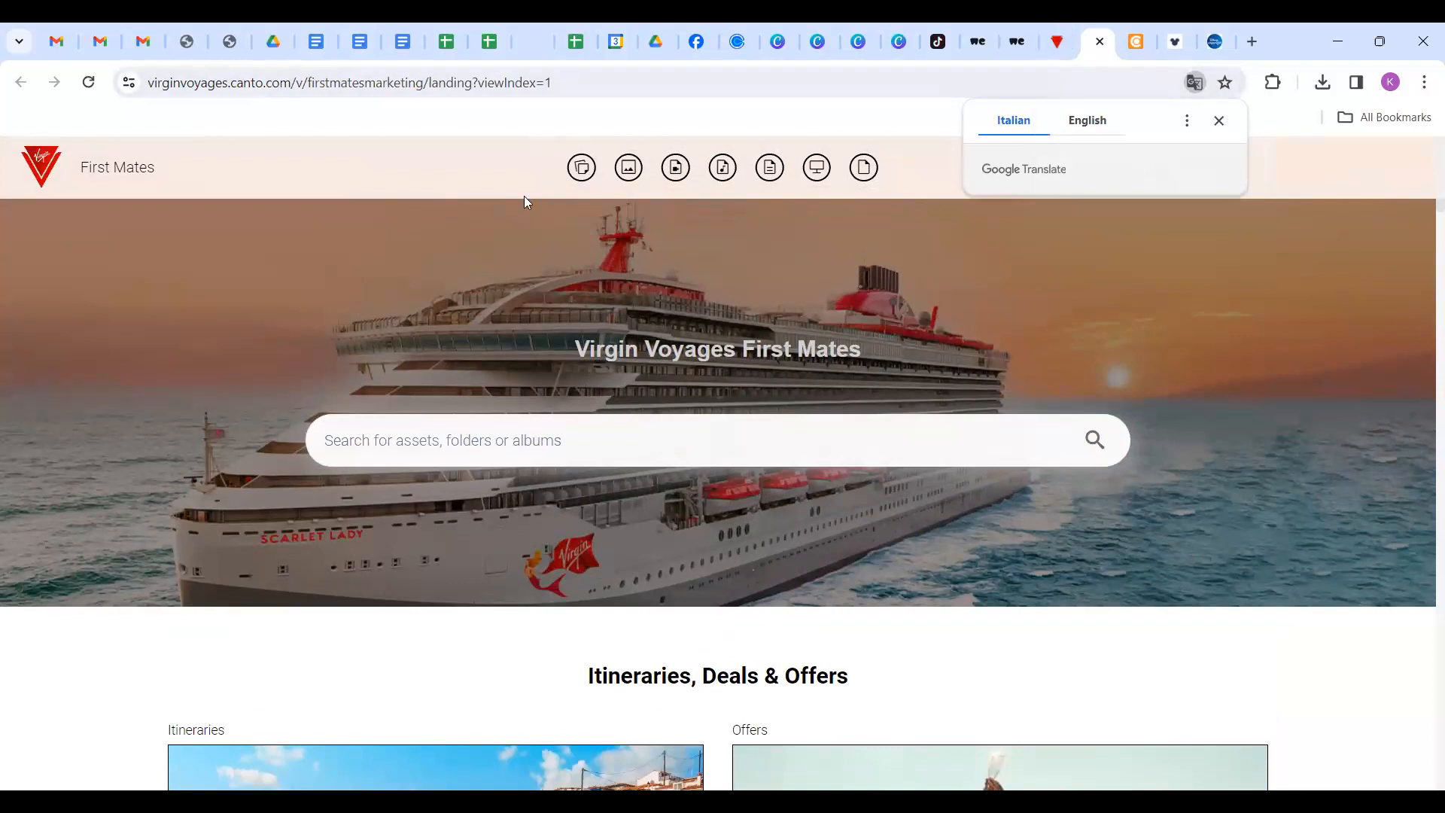
scroll(642, 435, "down", 3)
scroll(643, 435, "down", 11)
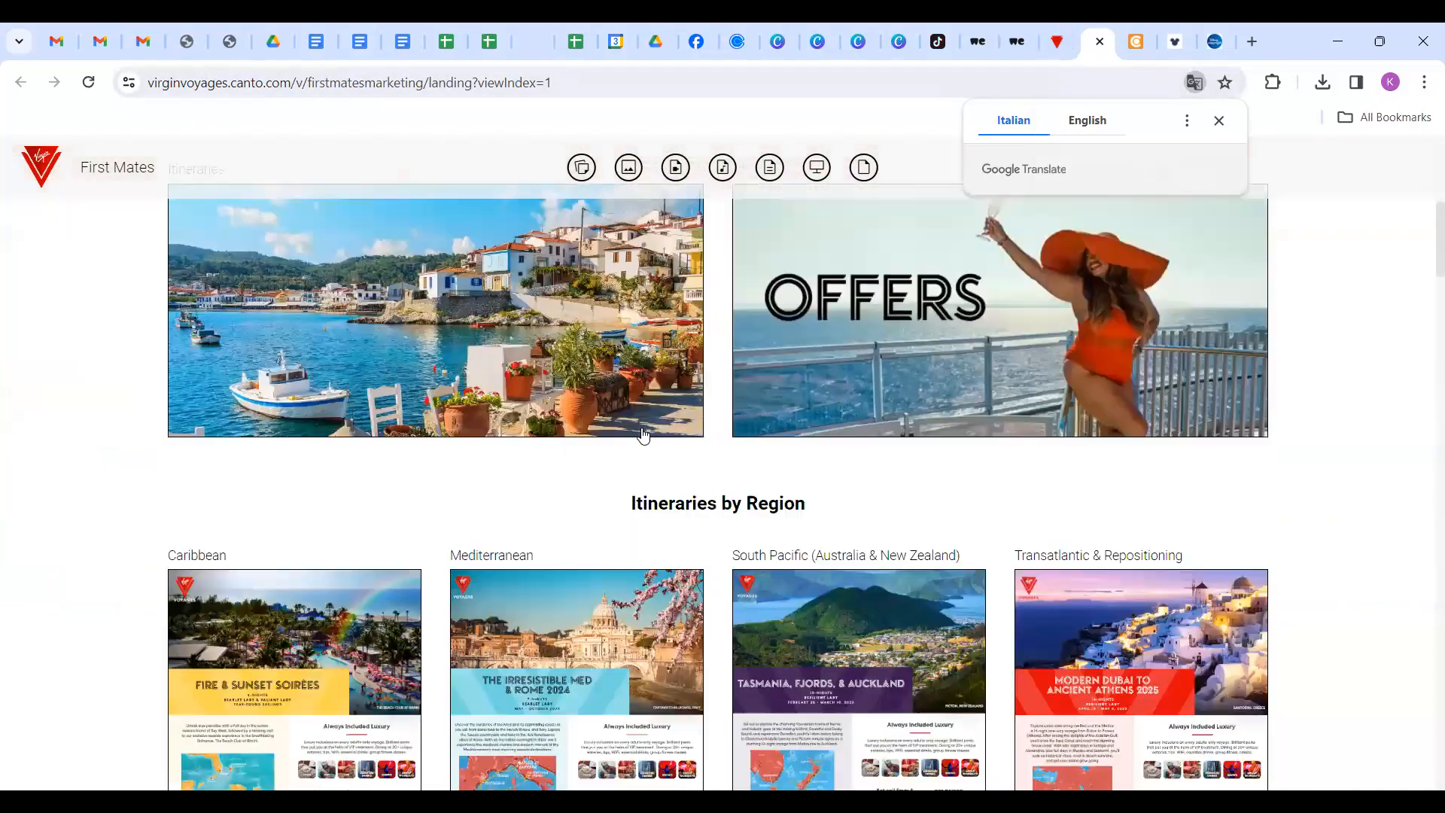
scroll(813, 383, "down", 1)
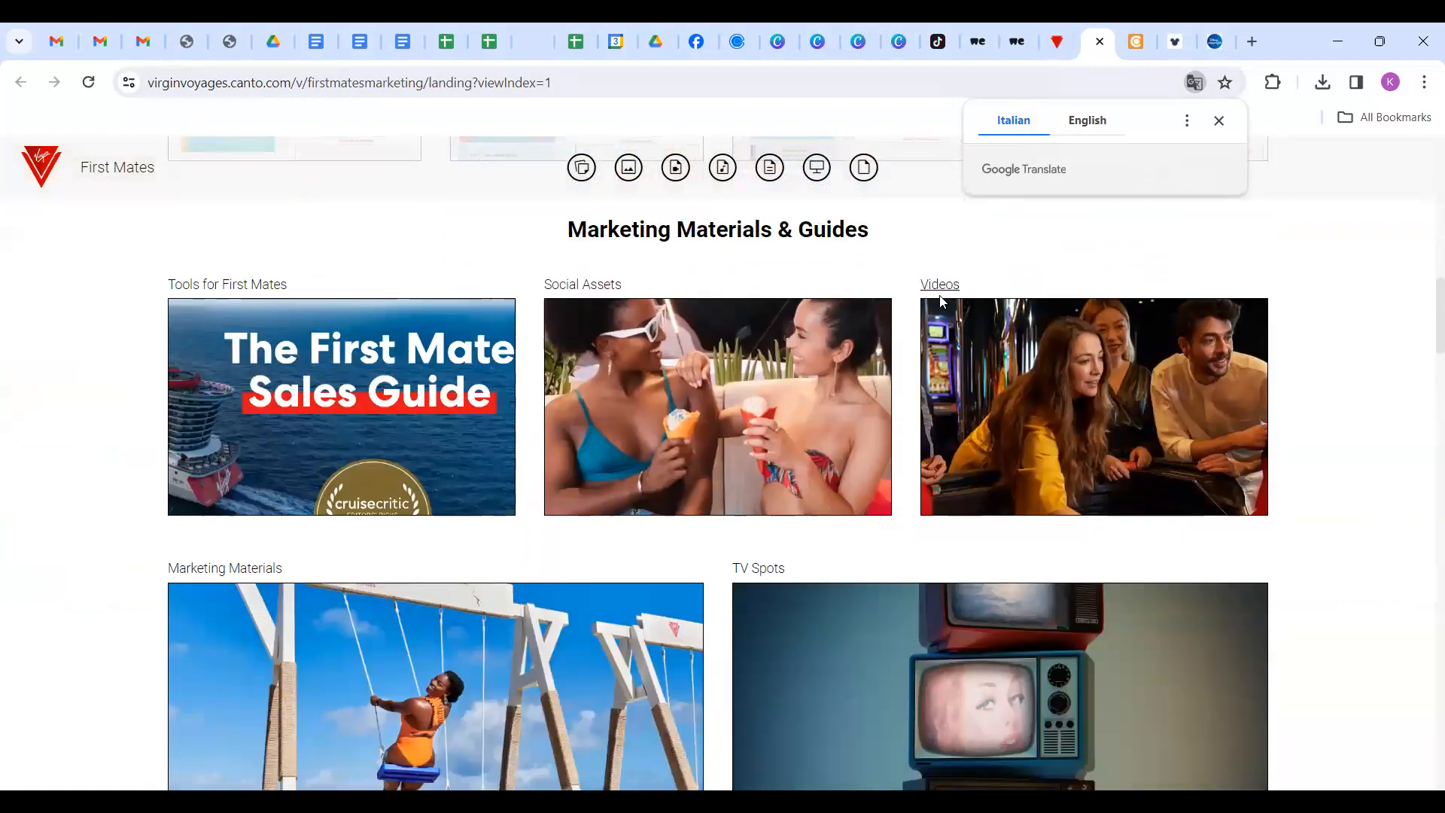
left_click(1047, 379)
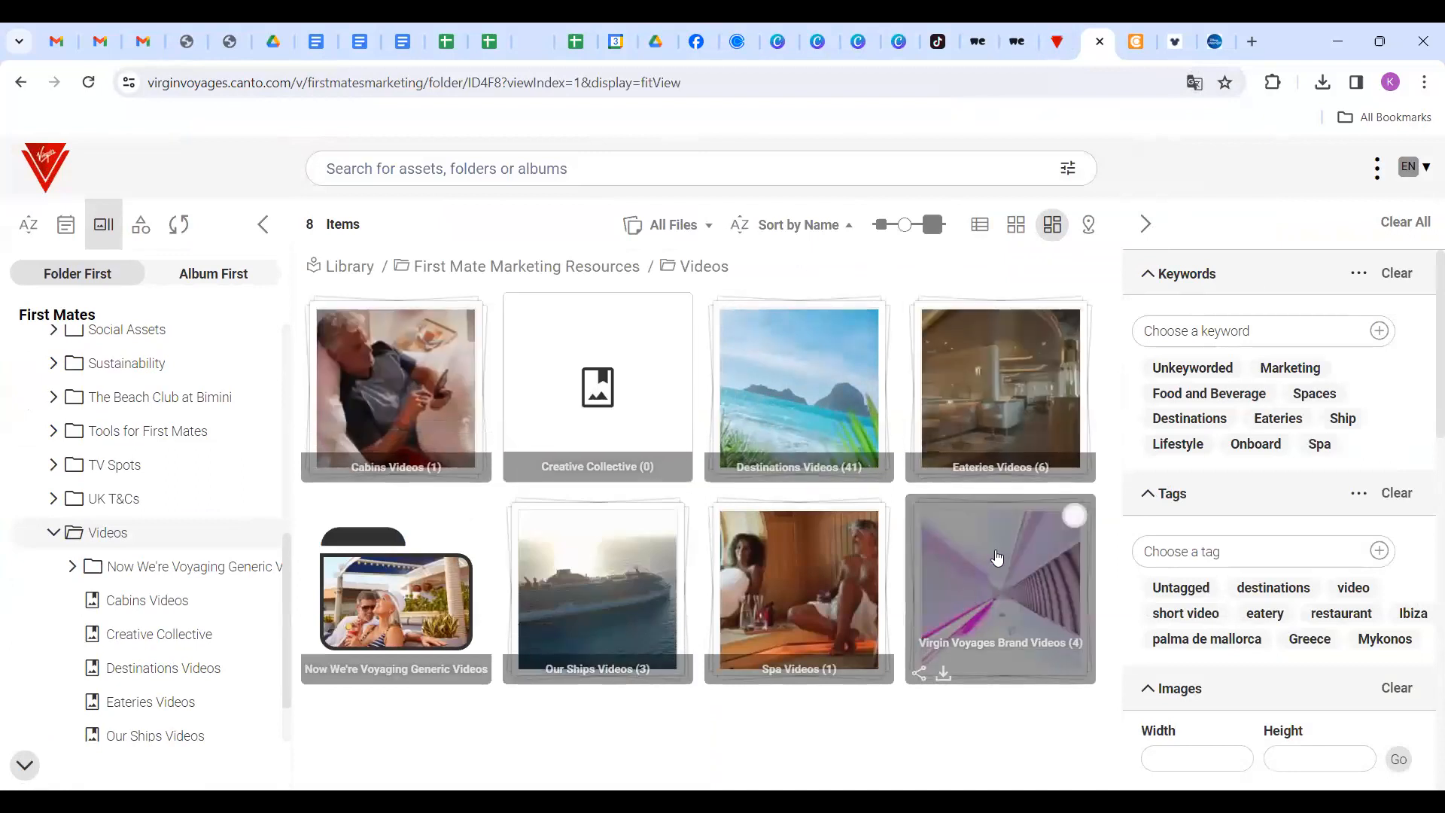
From Our Ships Videos, download the original 35.5 MB Bimini Ship Water Drone Shot.mp4.
left_click(609, 577)
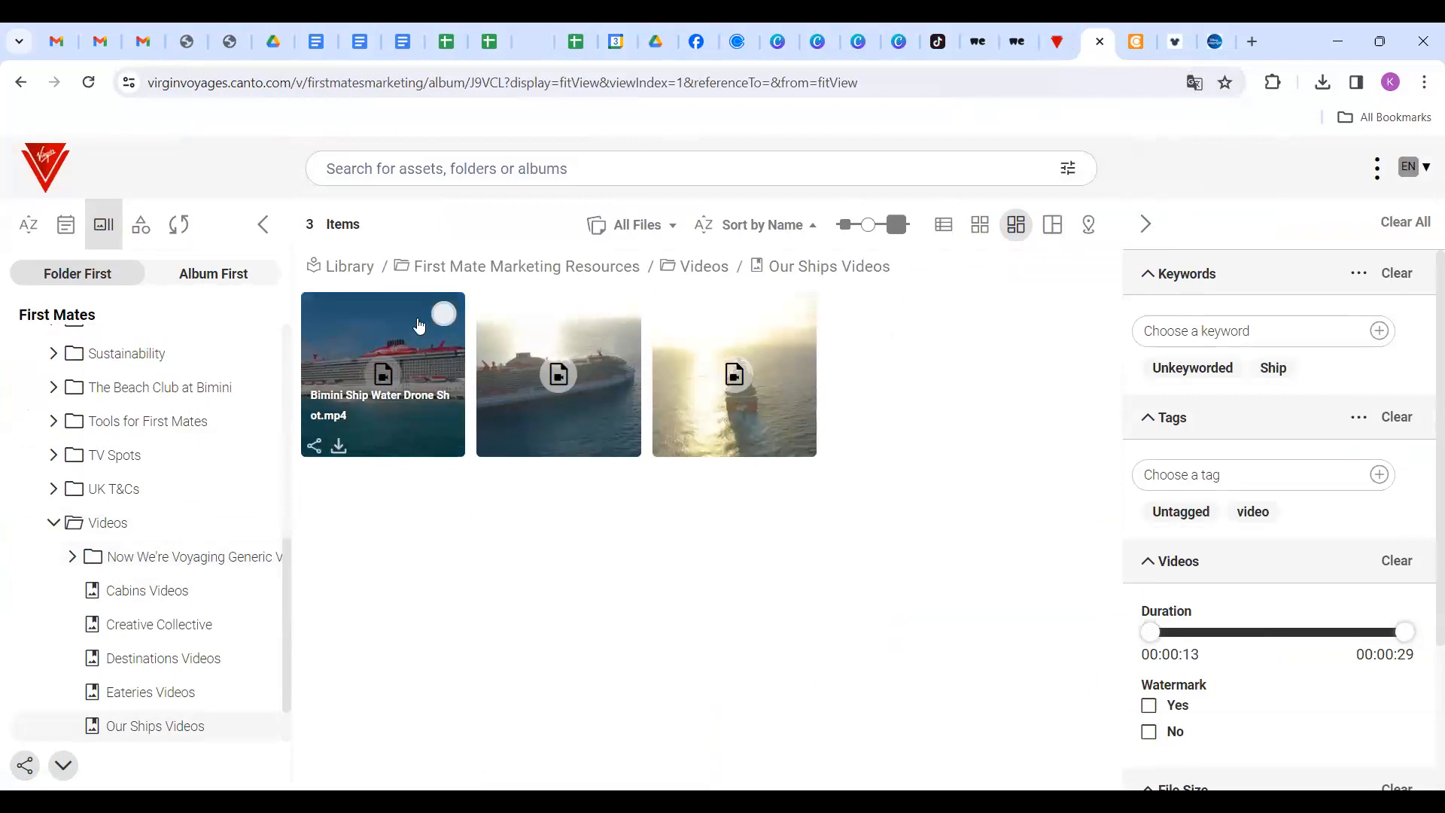
left_click(338, 448)
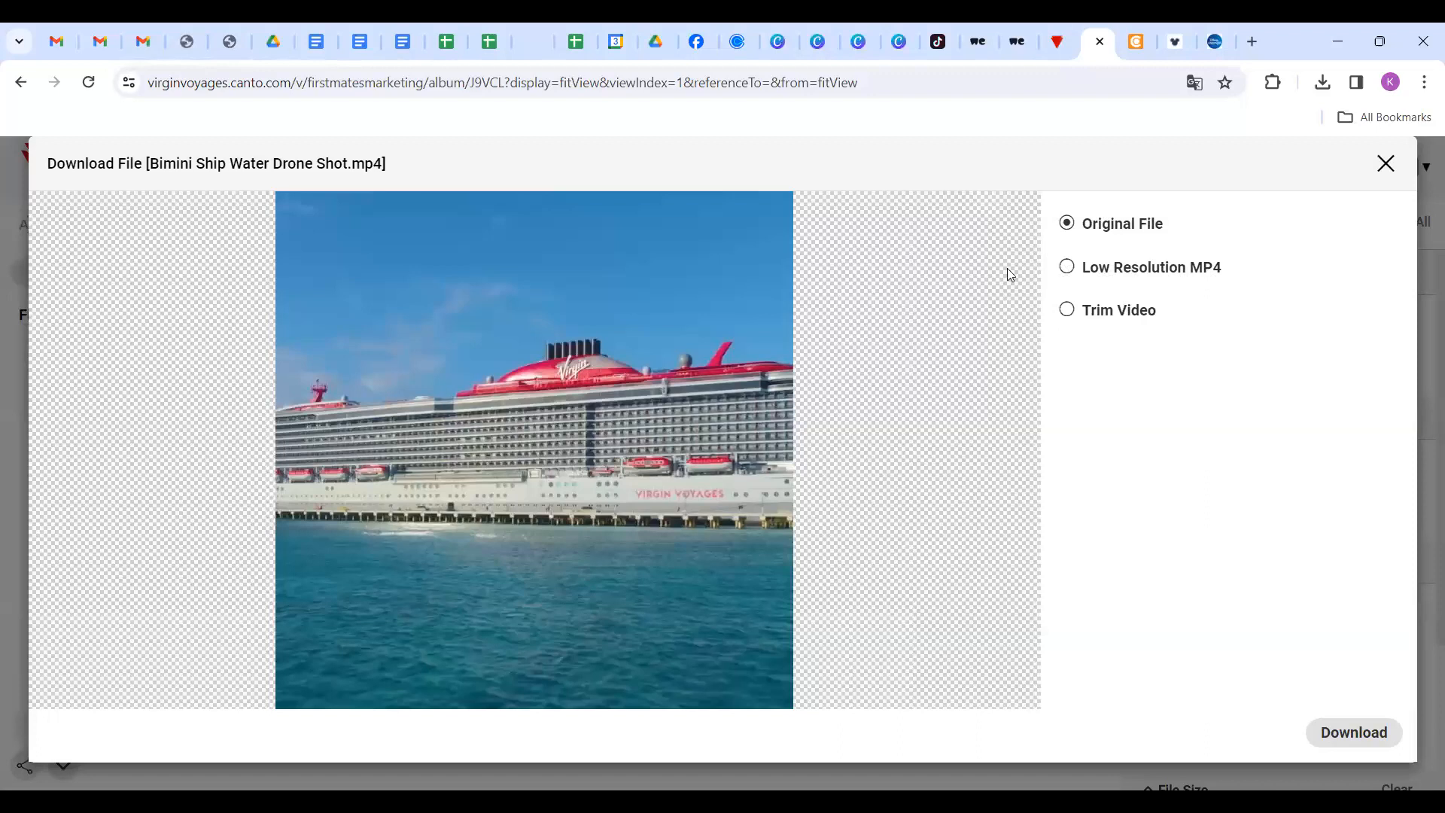
left_click(1353, 738)
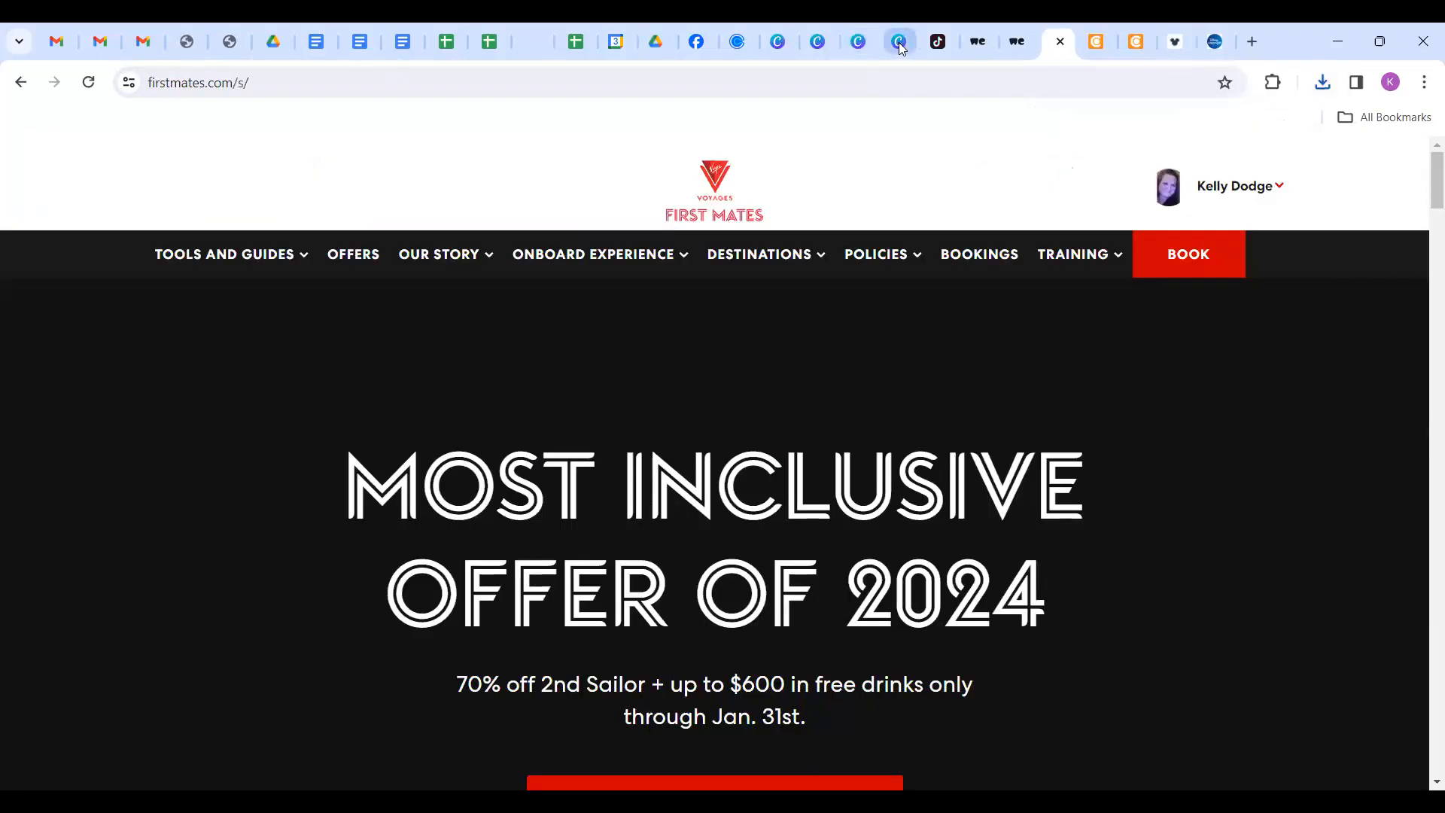
Close the five duplicate Canva tabs, keeping the Canva home page tab.
left_click(900, 43)
left_click(900, 43)
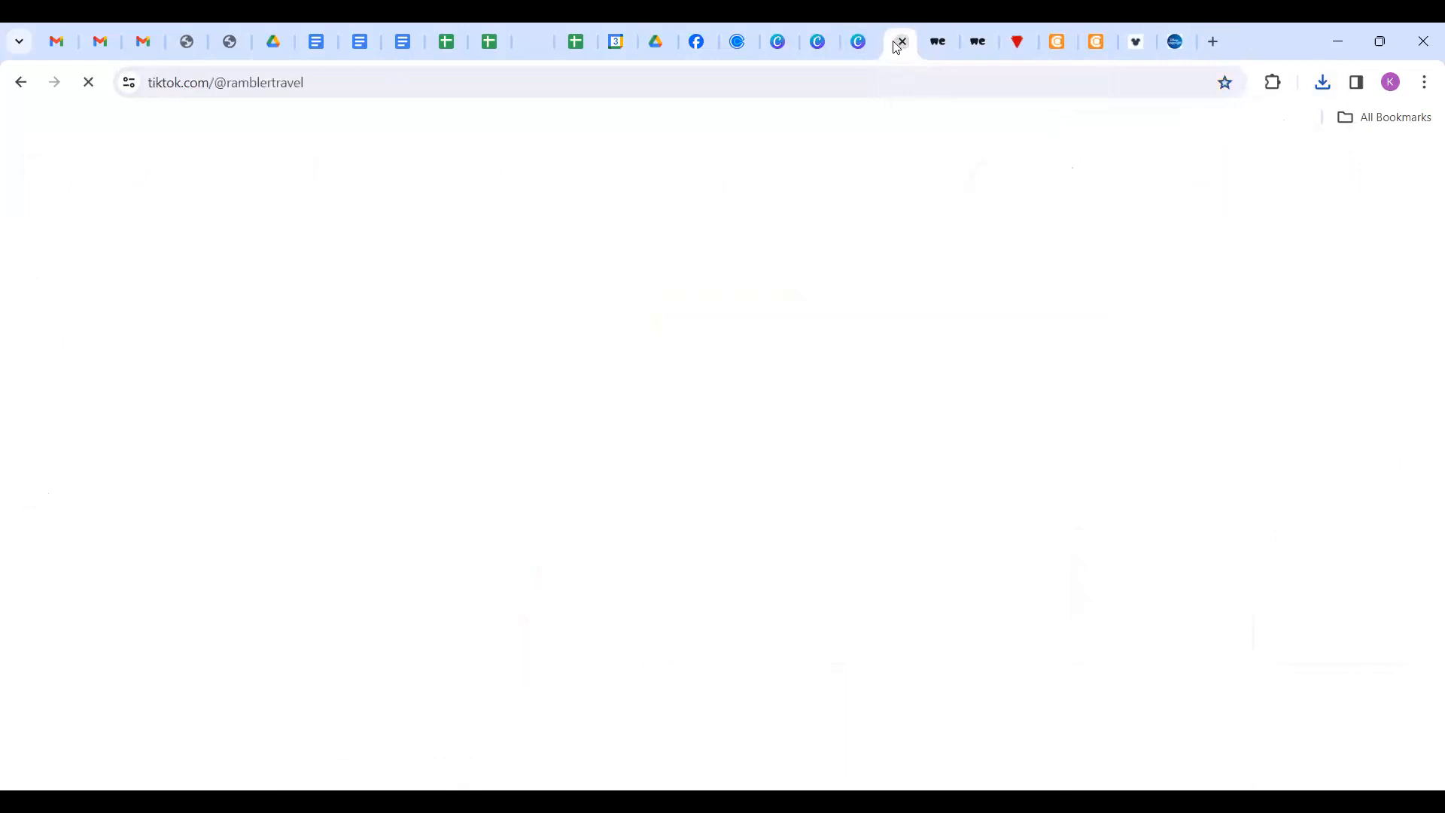
left_click(869, 43)
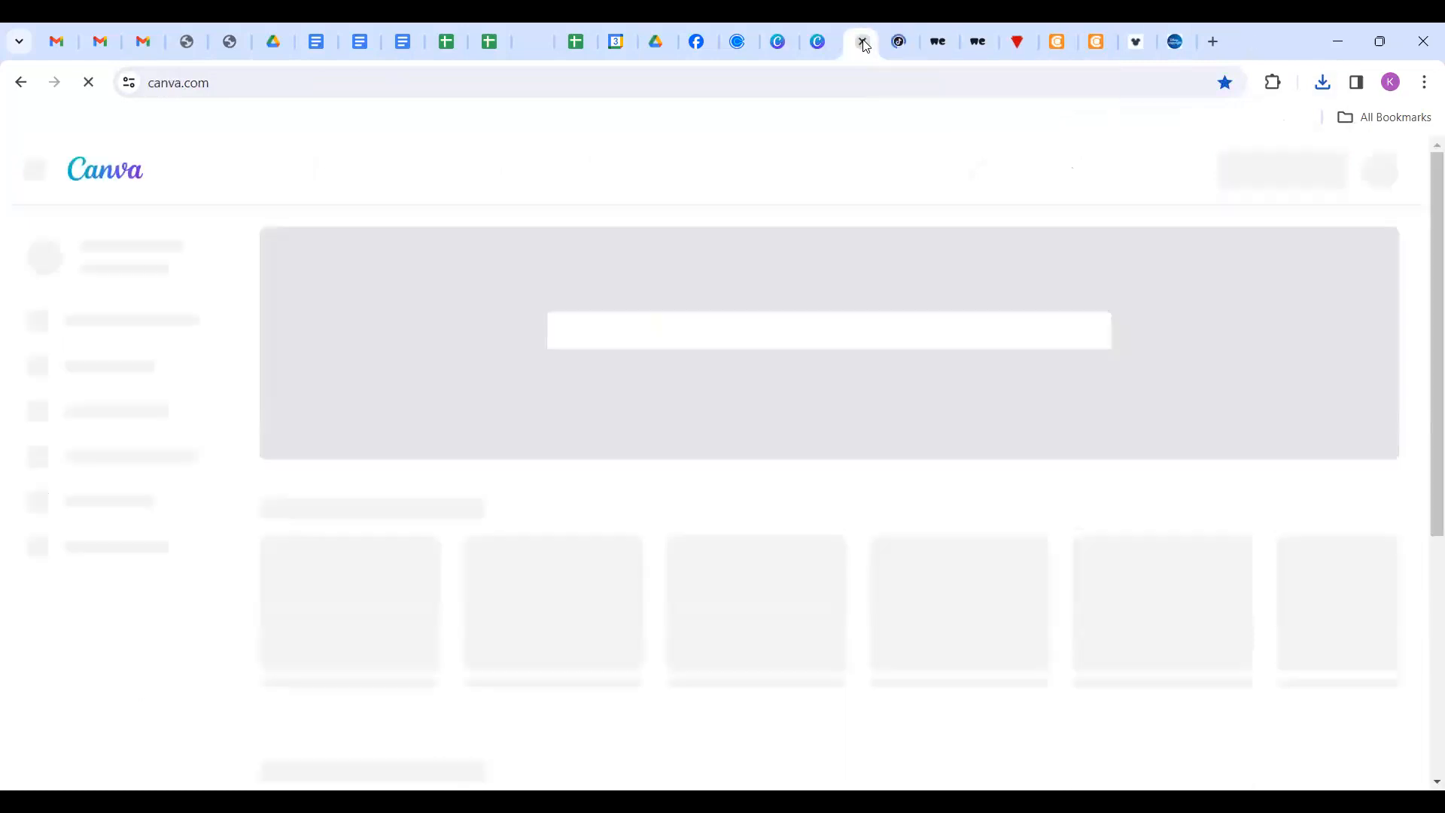
left_click(861, 41)
left_click(832, 43)
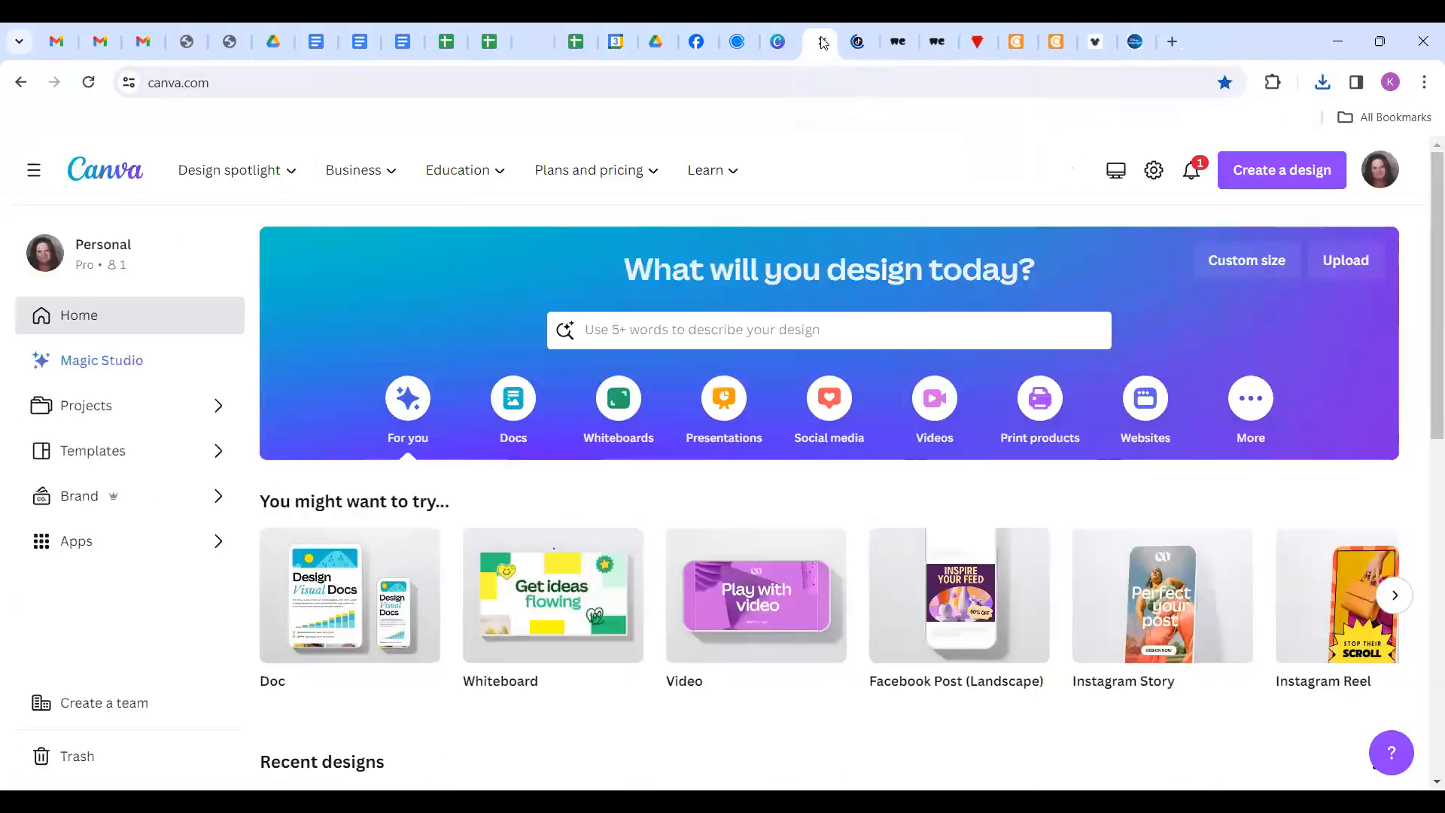
left_click(820, 42)
left_click(783, 44)
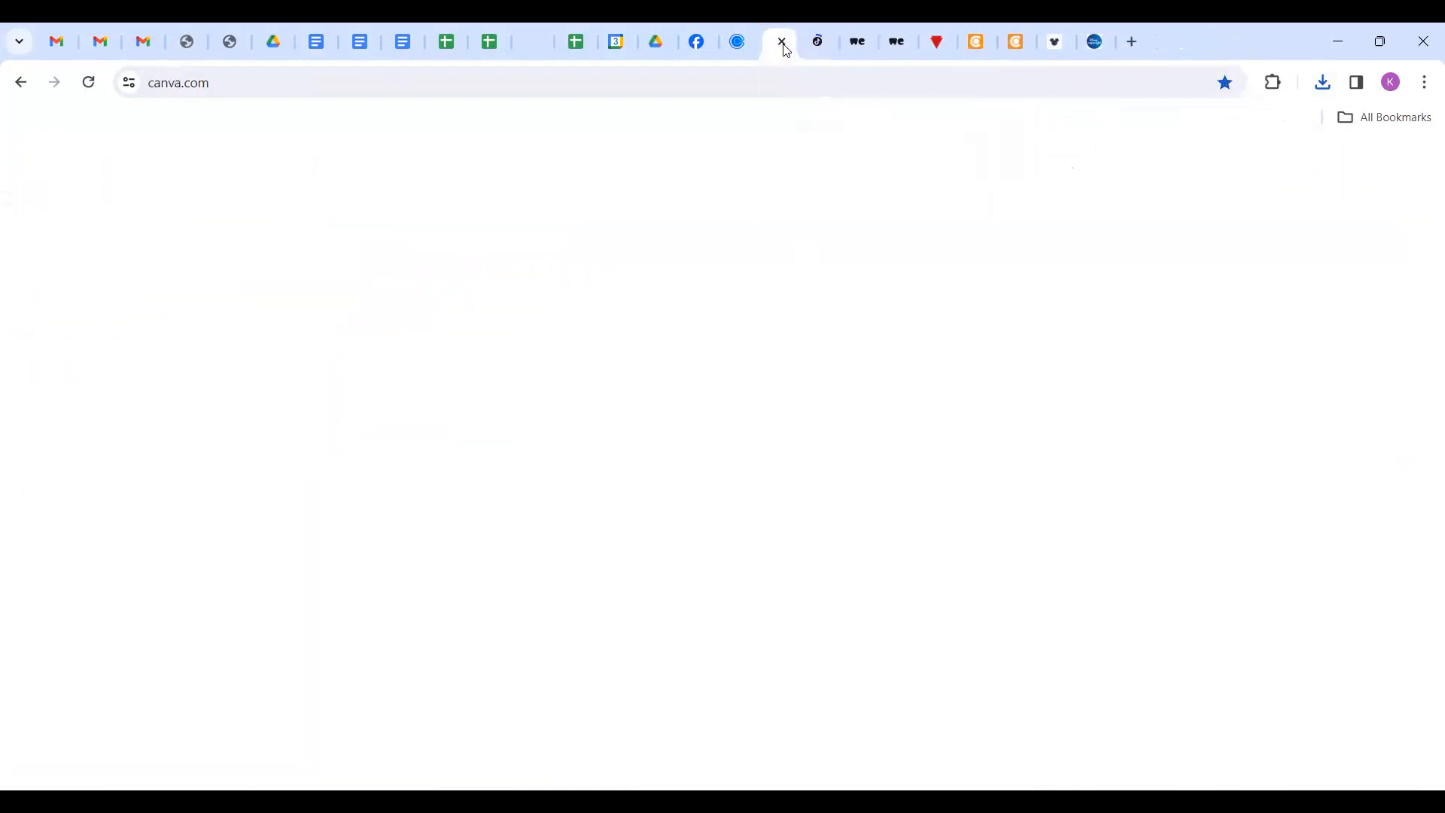
mouse_move(371, 615)
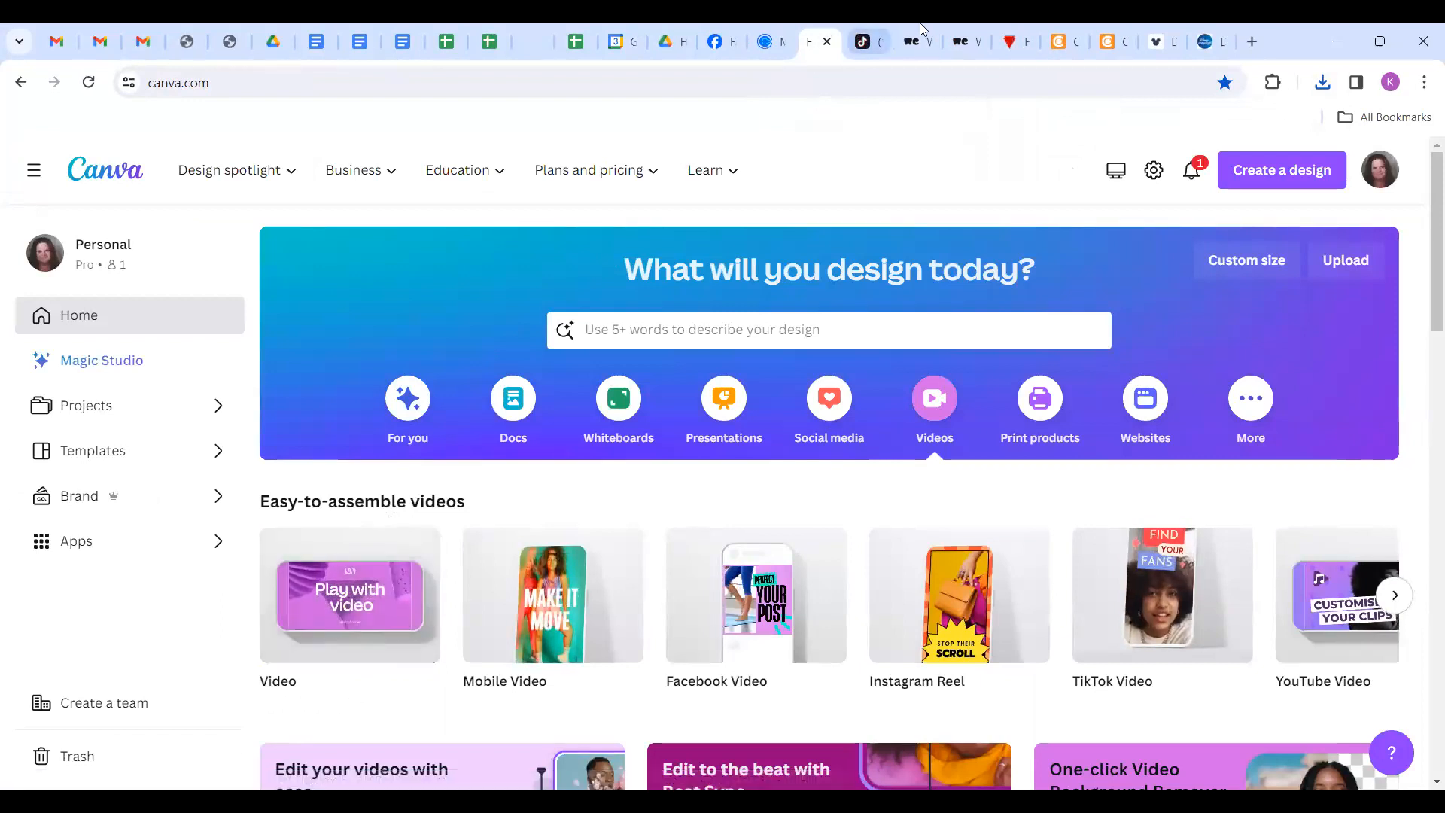
Glance at the Virgin Voyages First Mates page, then return to Canva's home page Videos designs.
left_click(1016, 40)
scroll(800, 413, "down", 3)
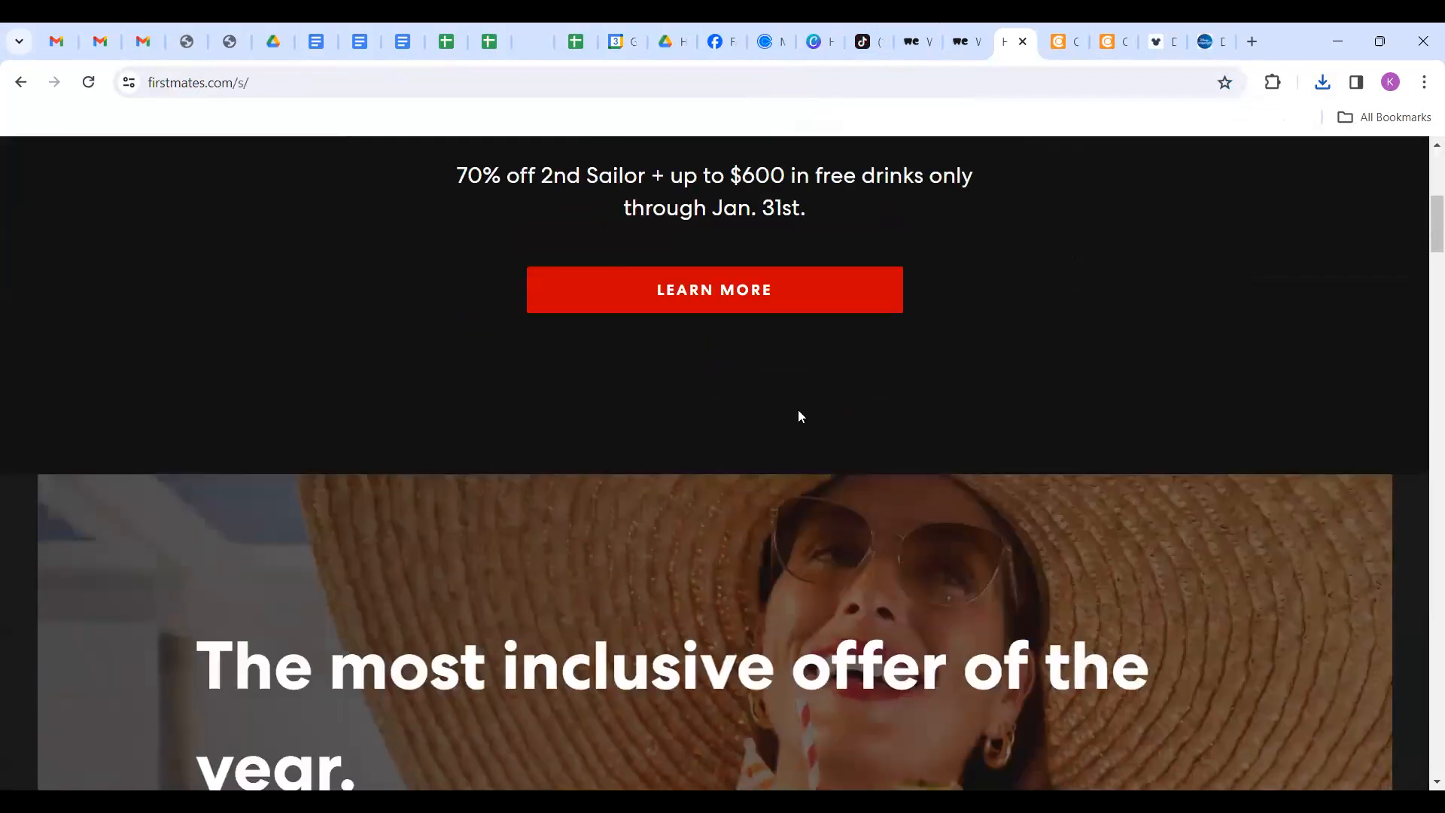
scroll(800, 413, "up", 6)
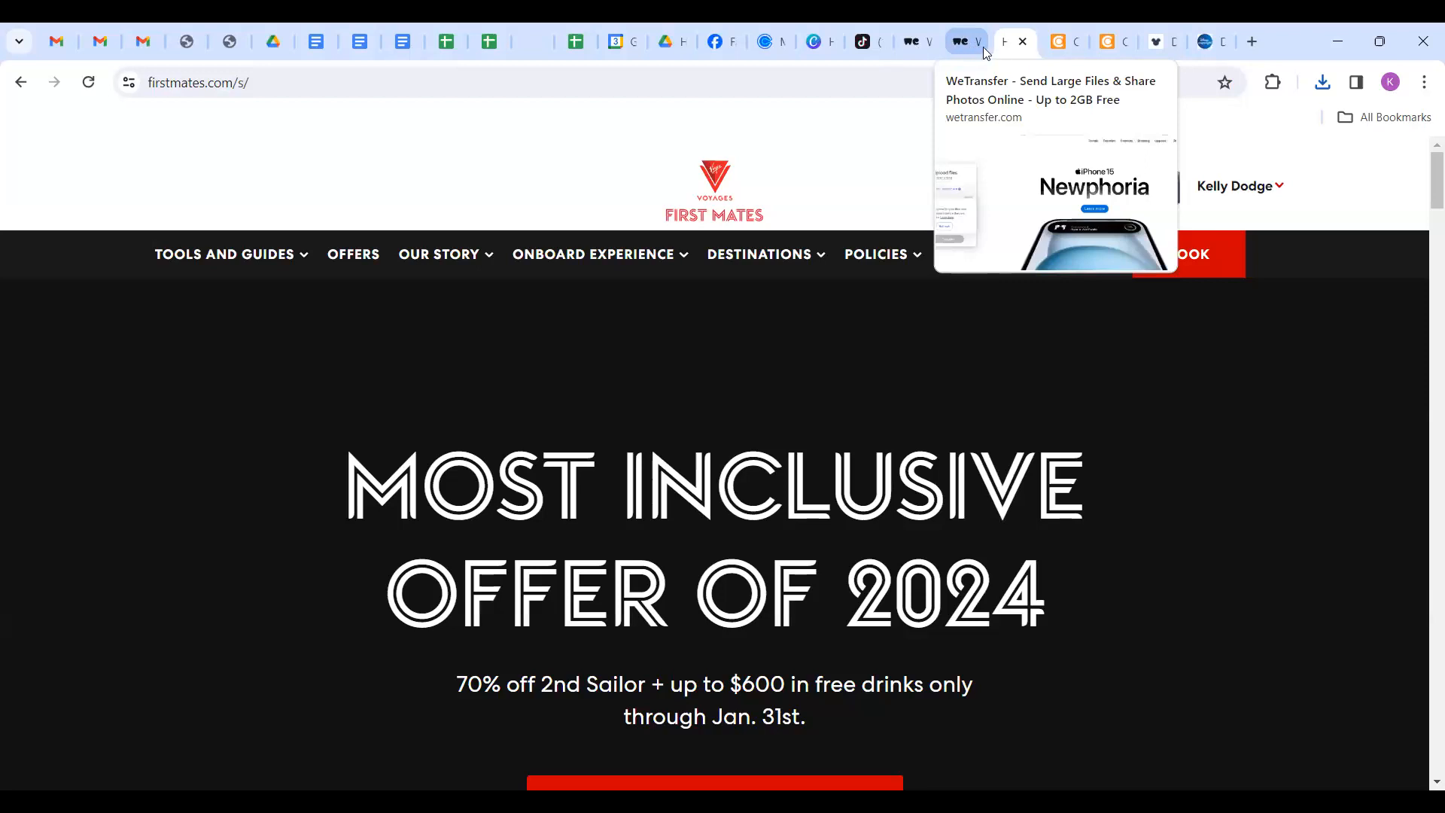
left_click(829, 38)
mouse_move(319, 620)
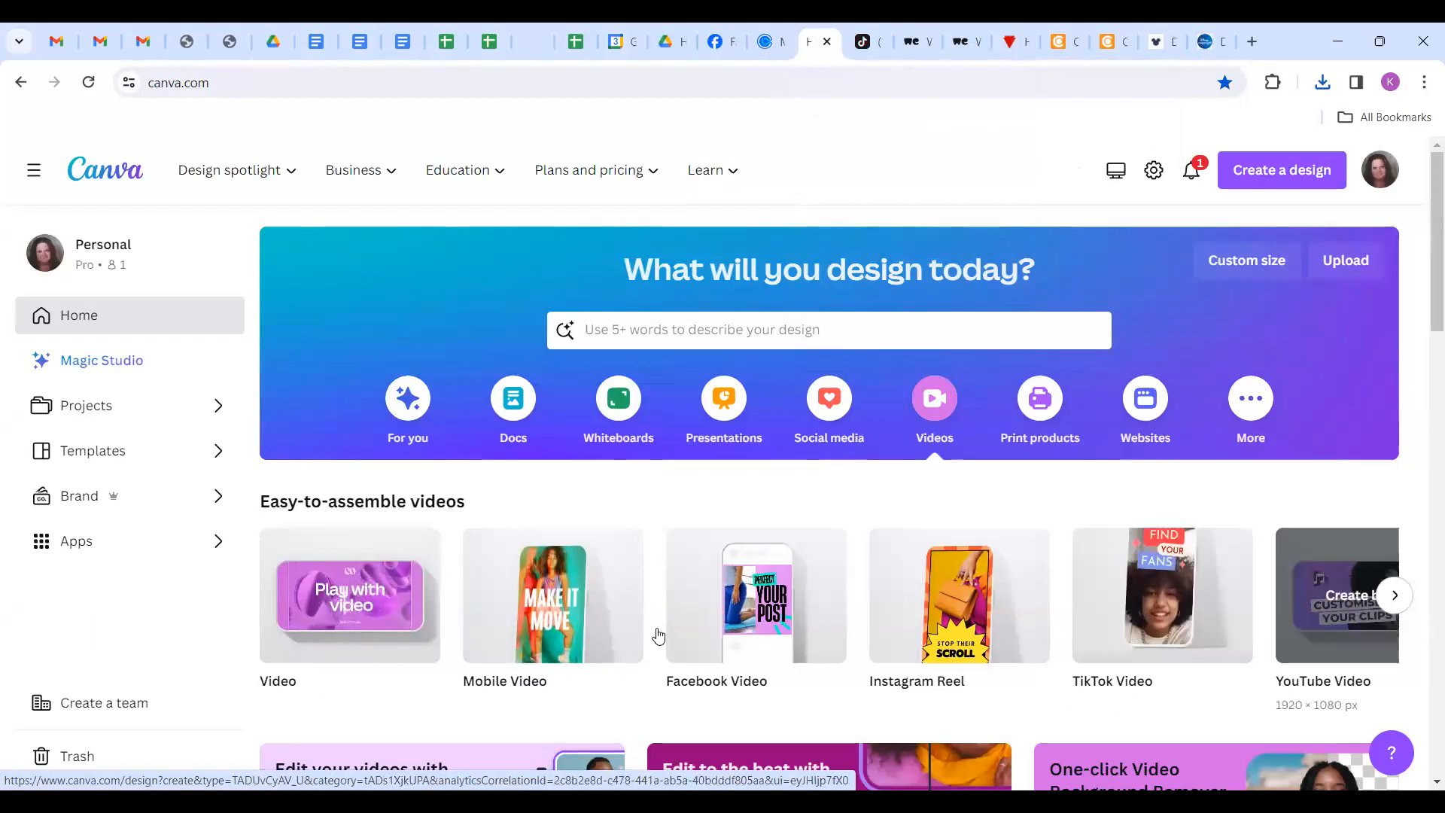
Browse the easy-to-assemble video formats and create a blank vertical Mobile Video design.
left_click(1395, 596)
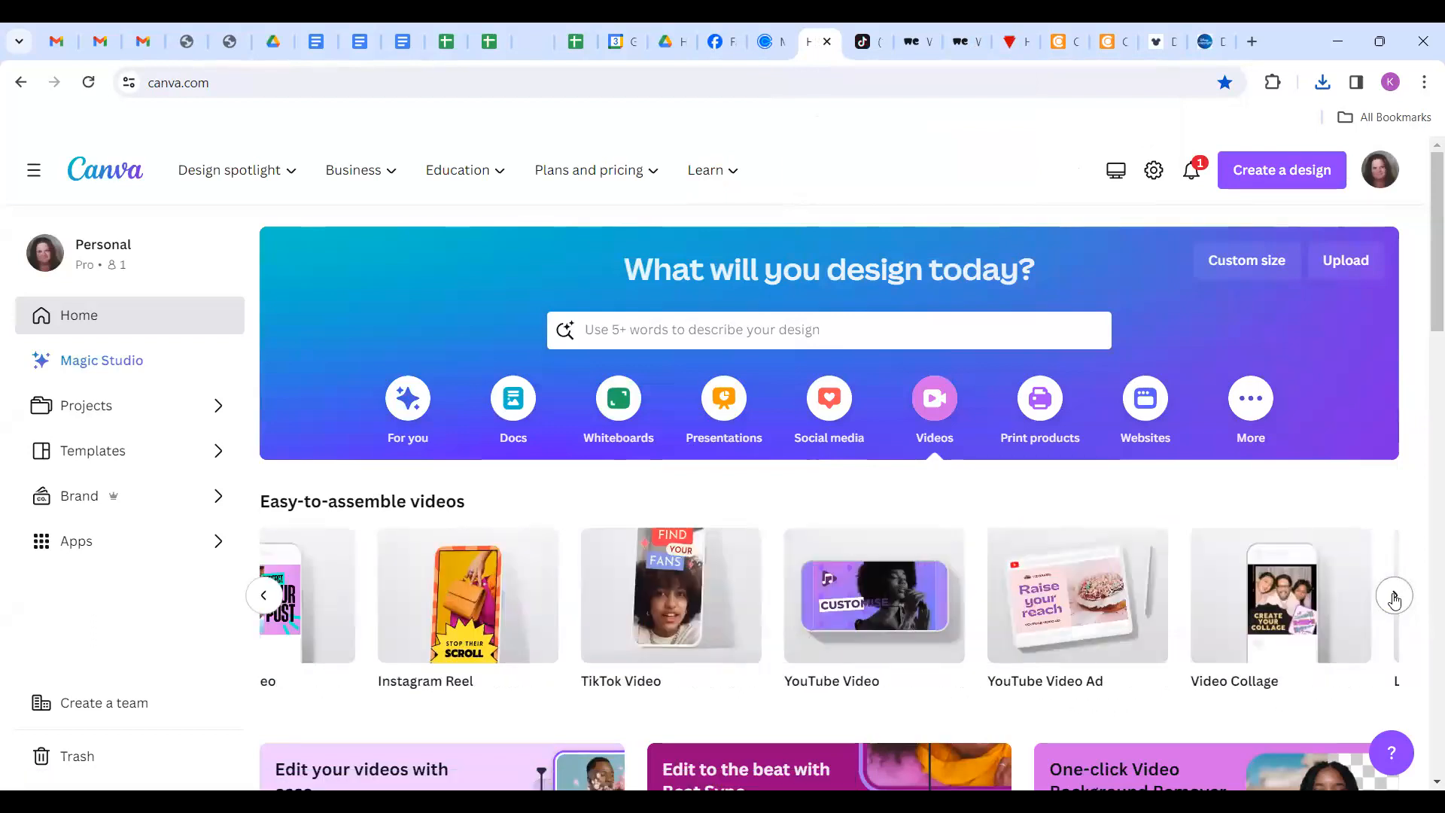
left_click(1394, 596)
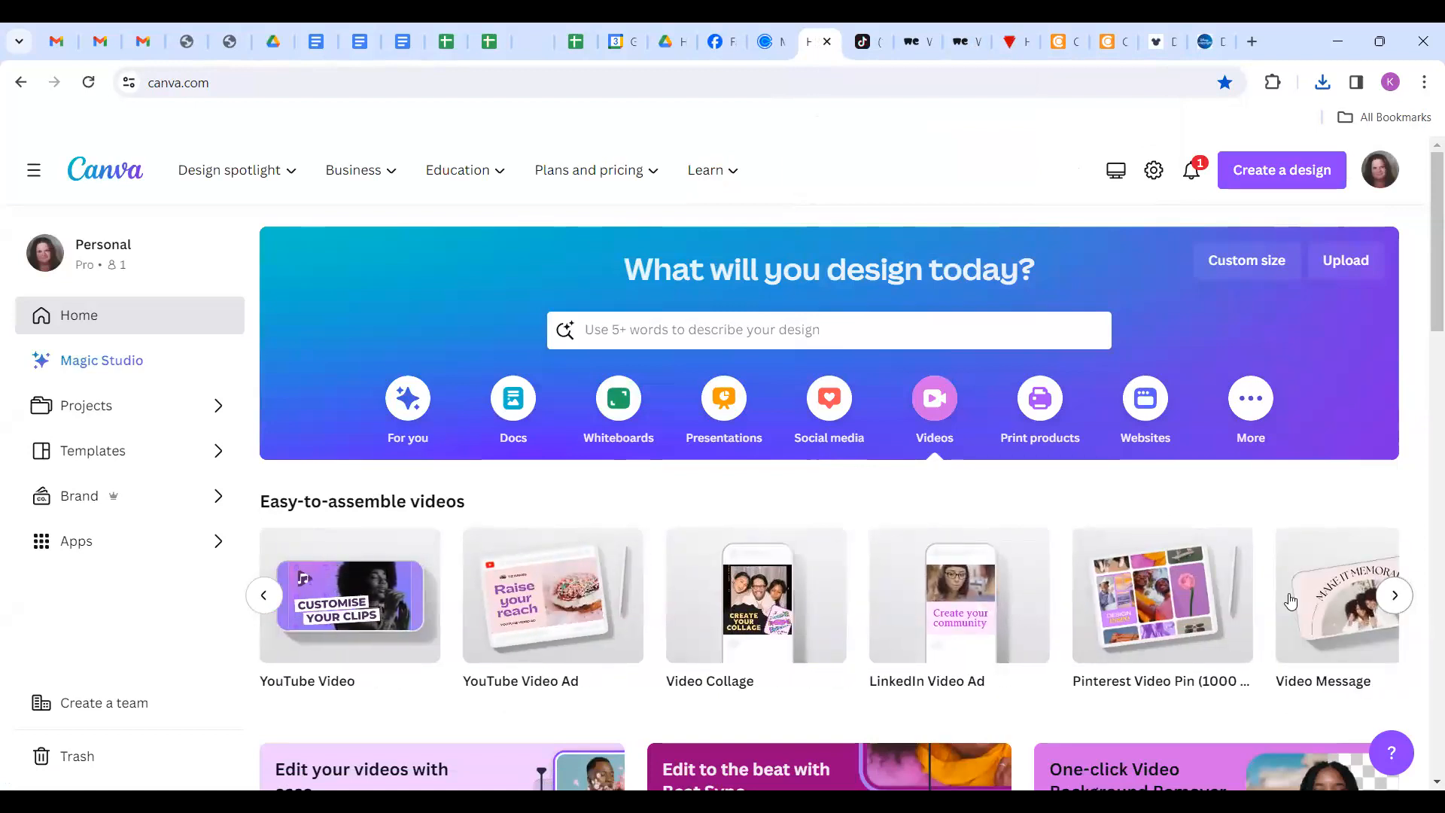
left_click(264, 596)
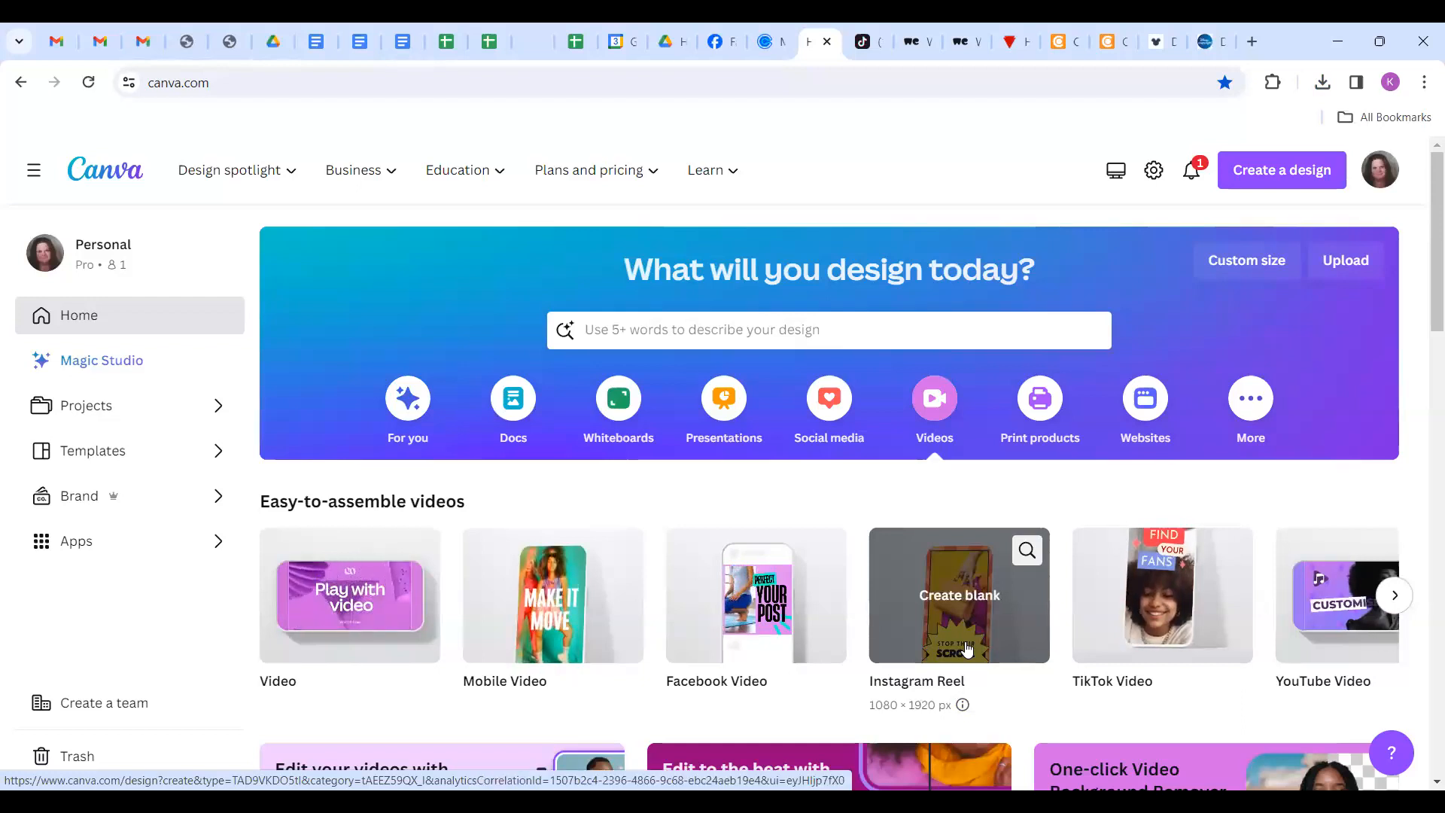
left_click(1130, 625)
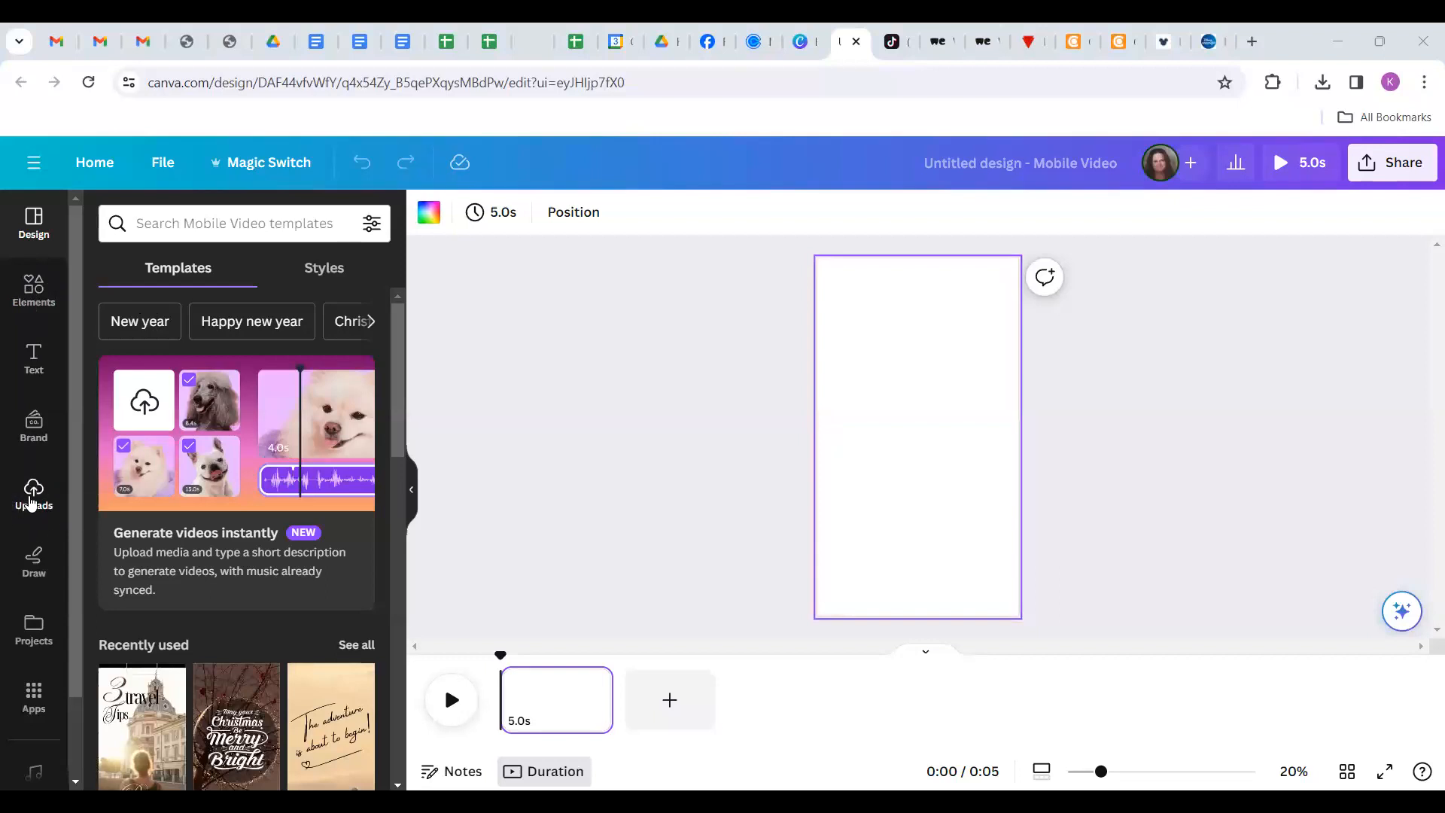
Upload the Bimini Ship Water Drone Shot video from Downloads through Uploads > Upload files.
left_click(31, 503)
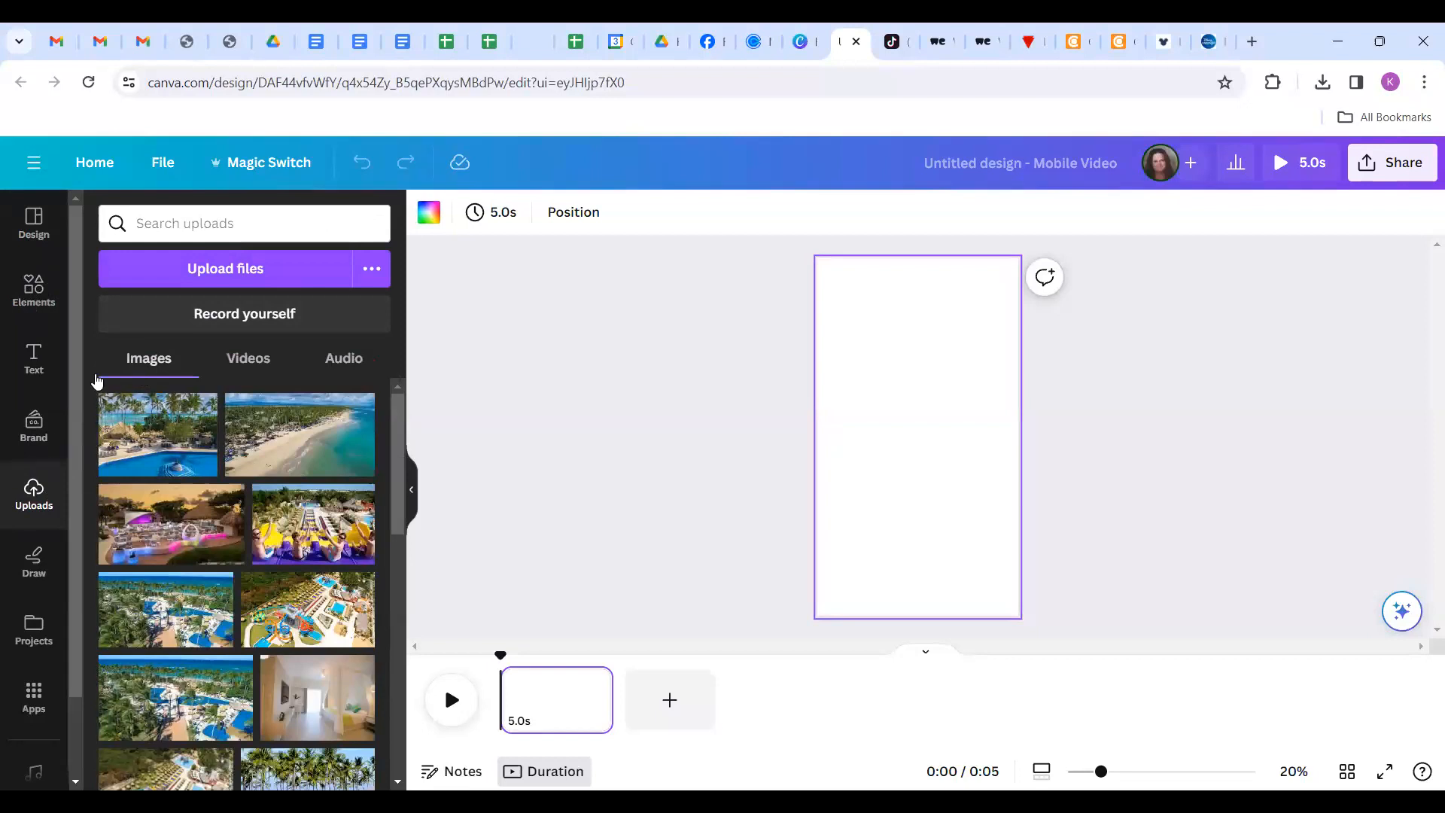
left_click(258, 275)
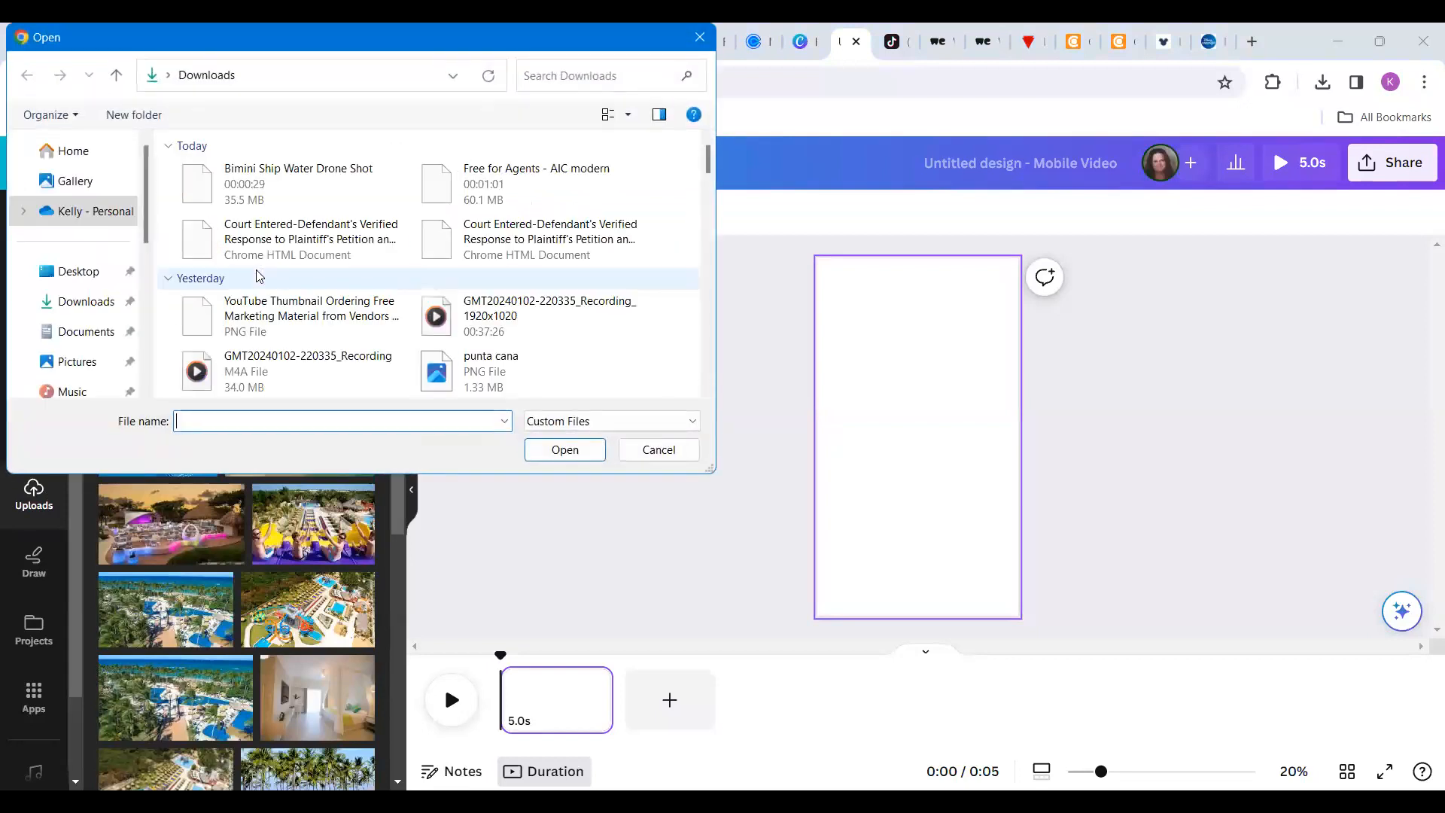
left_click(238, 179)
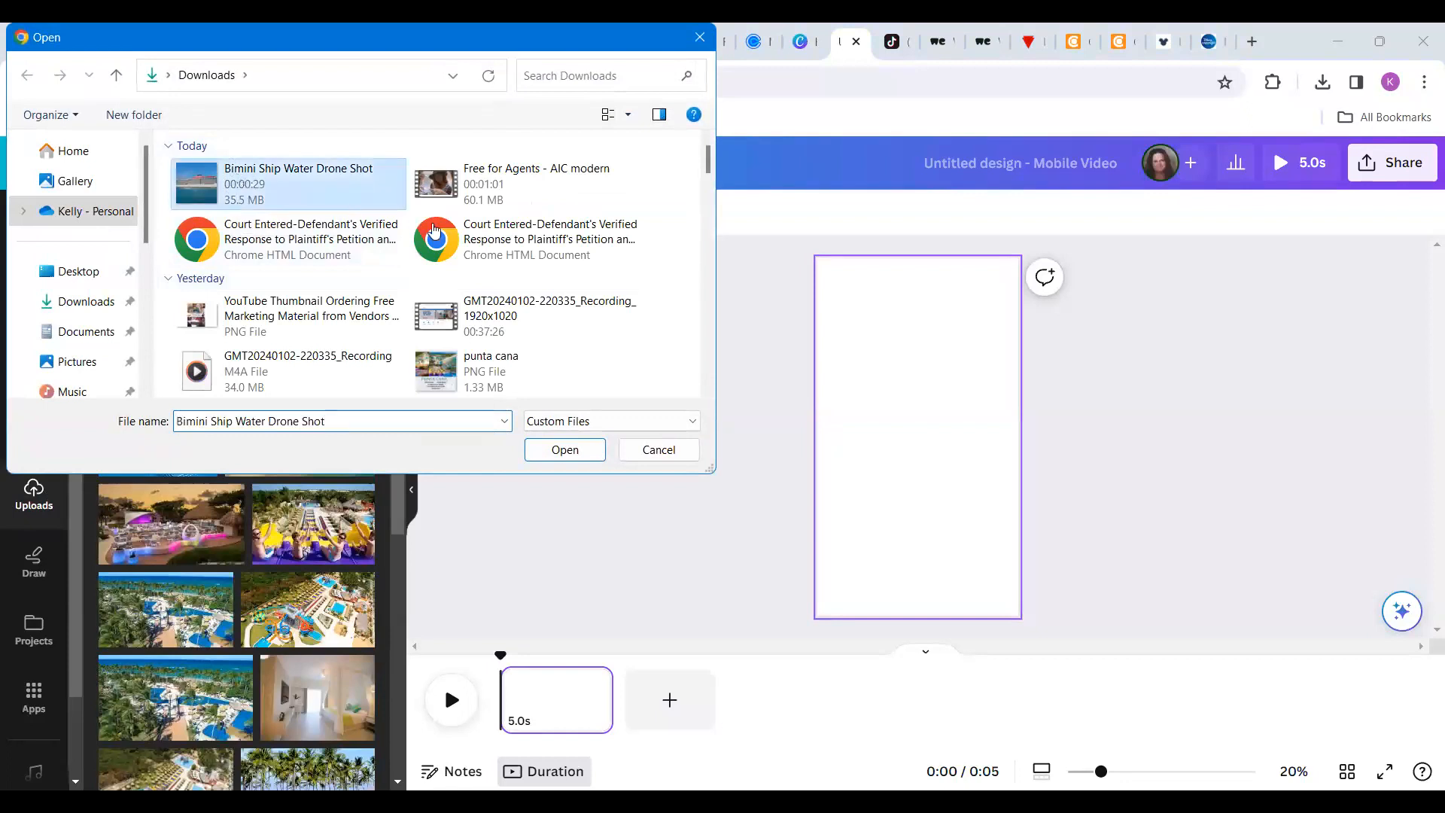
key("Return")
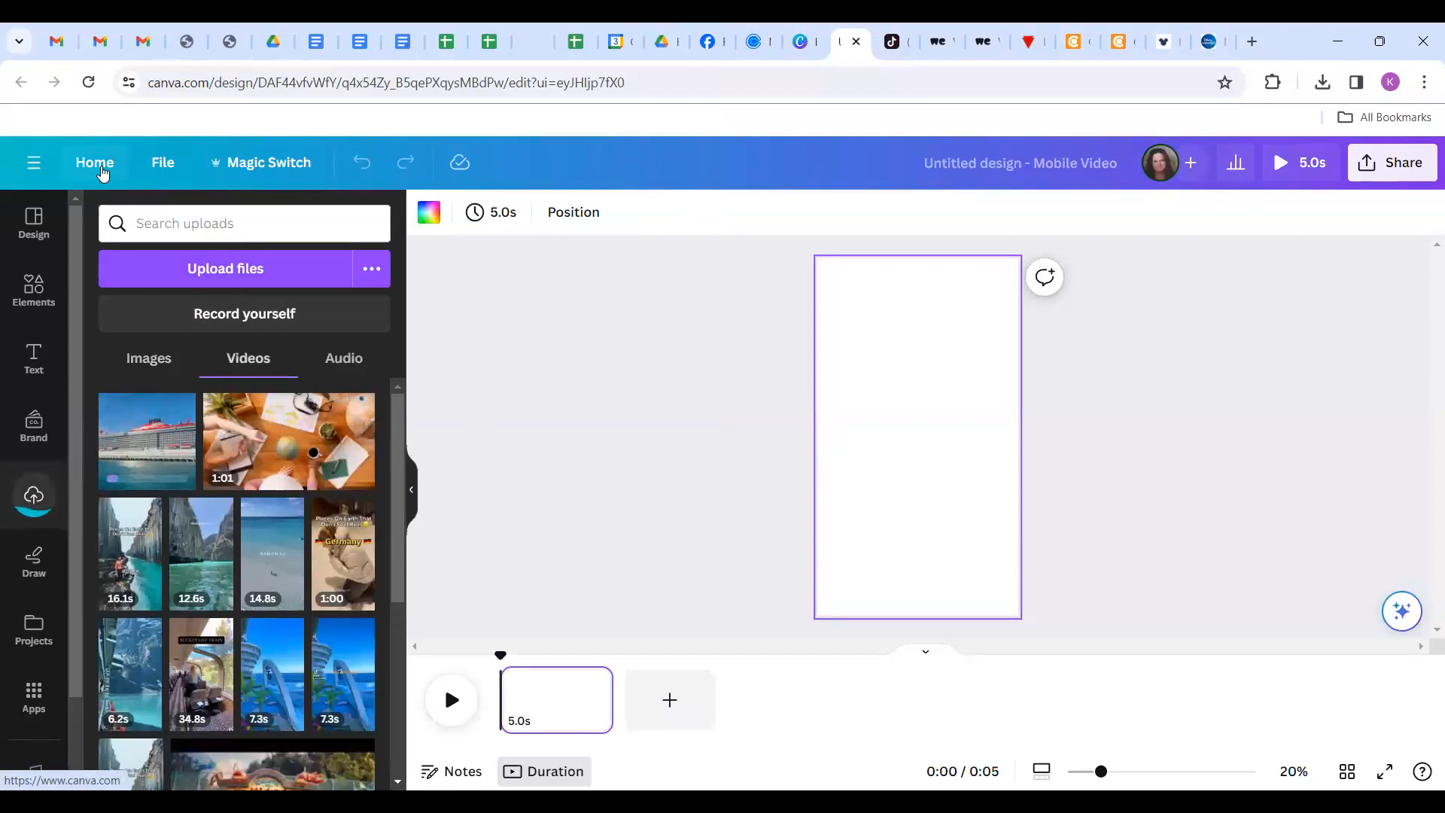
Leave the unsaved Mobile Video design for the home page and browse the suggested design types.
left_click(101, 171)
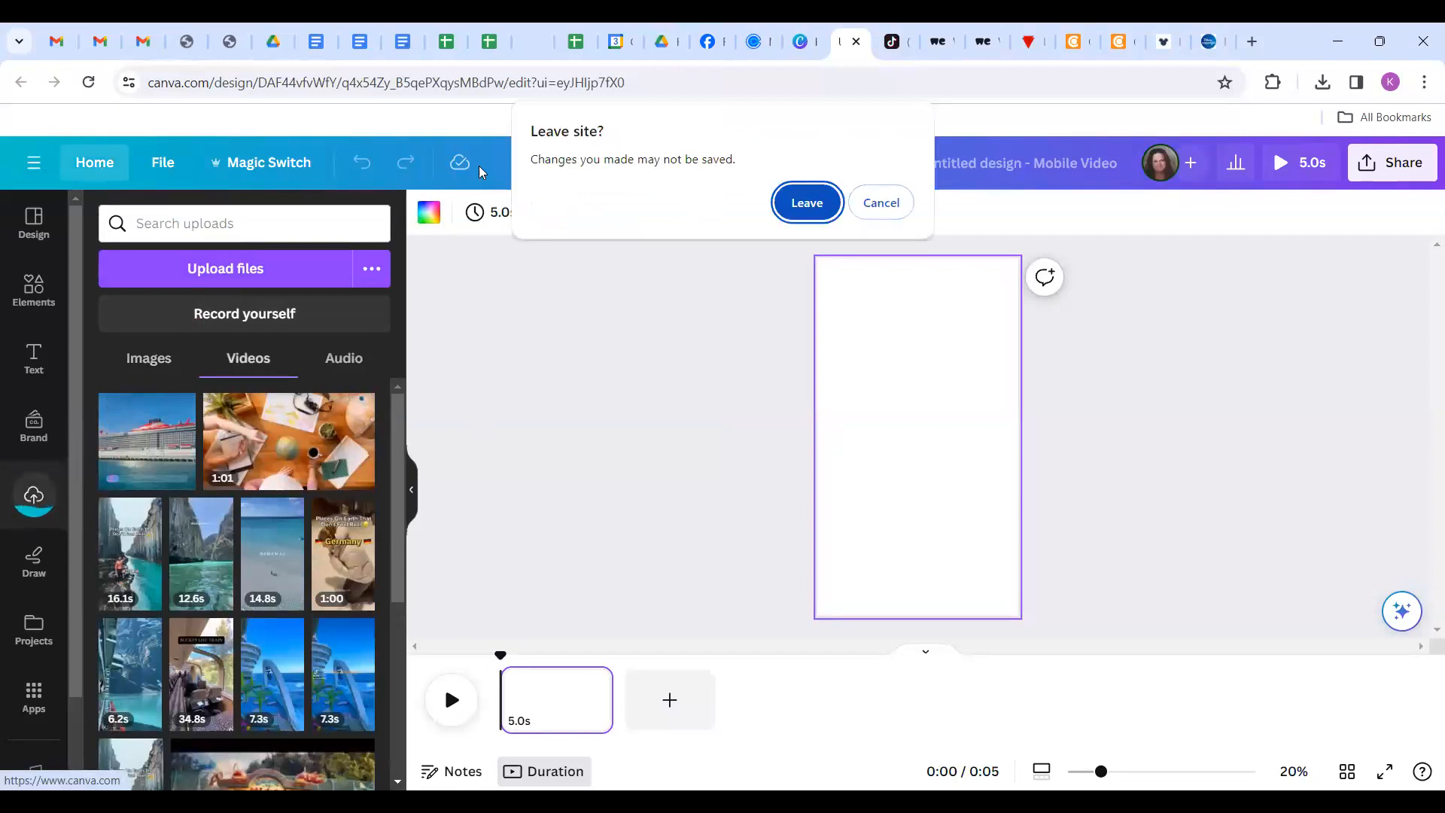
left_click(808, 204)
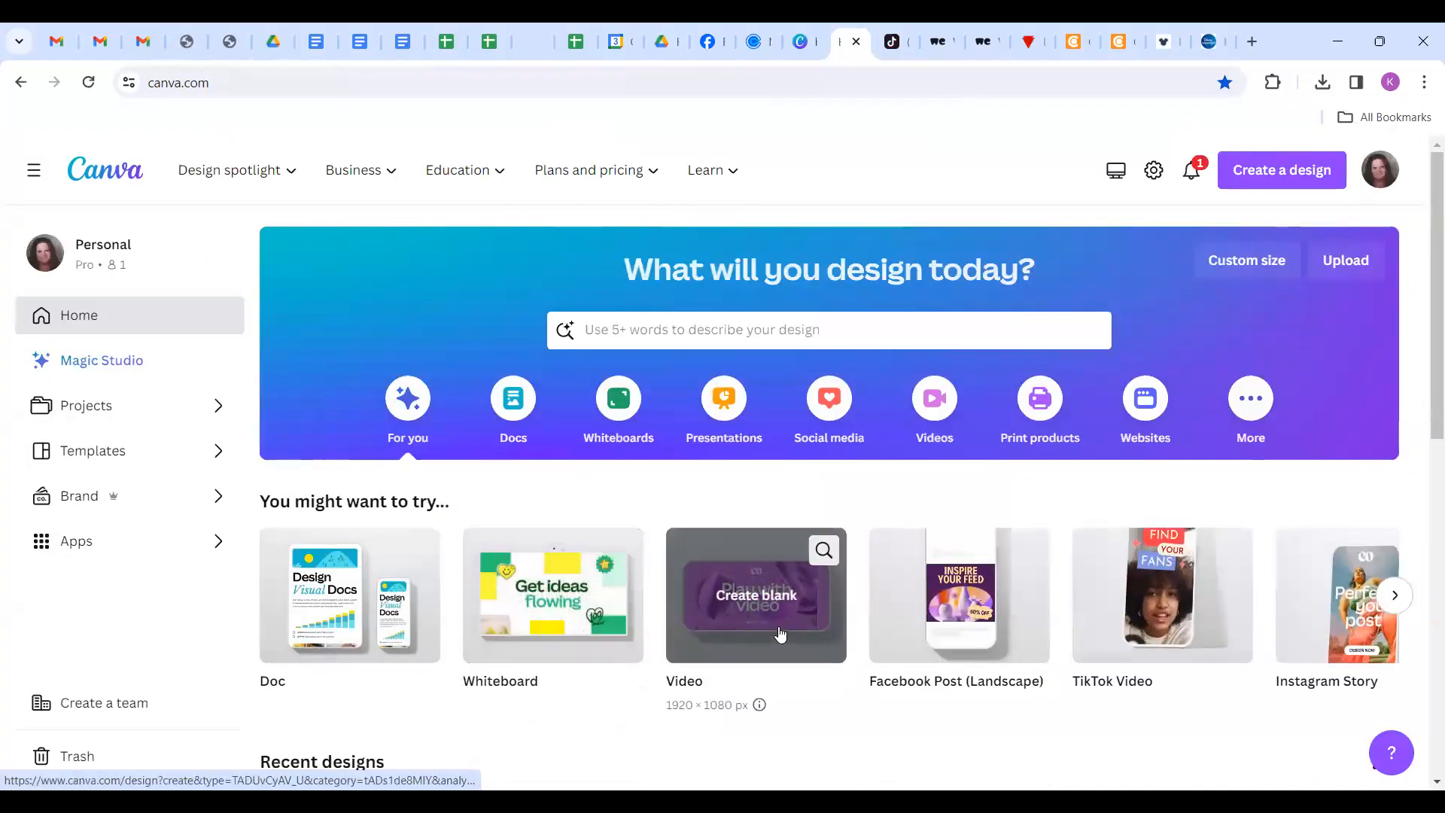
left_click(1394, 602)
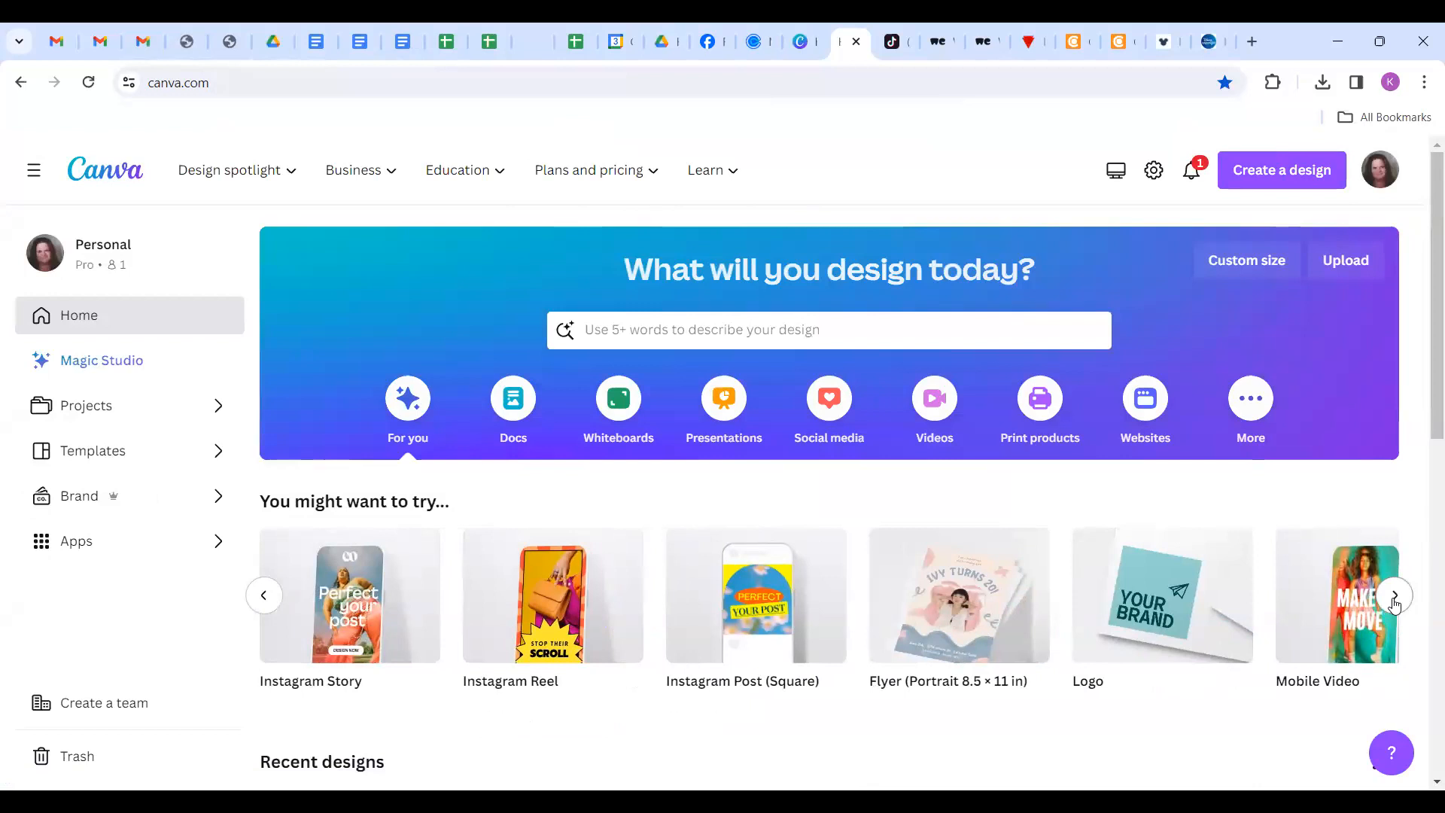
left_click(1395, 594)
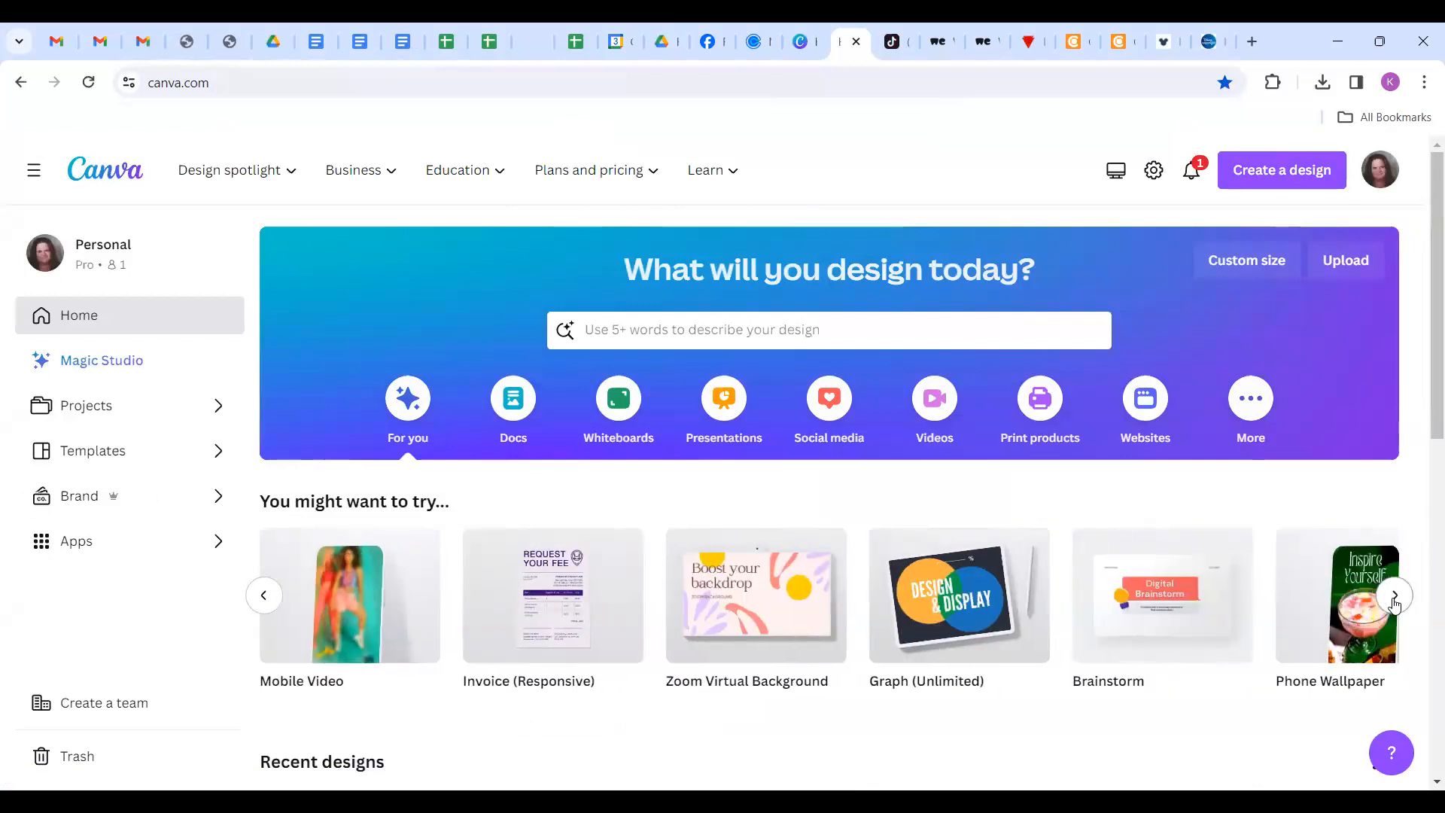
left_click(270, 607)
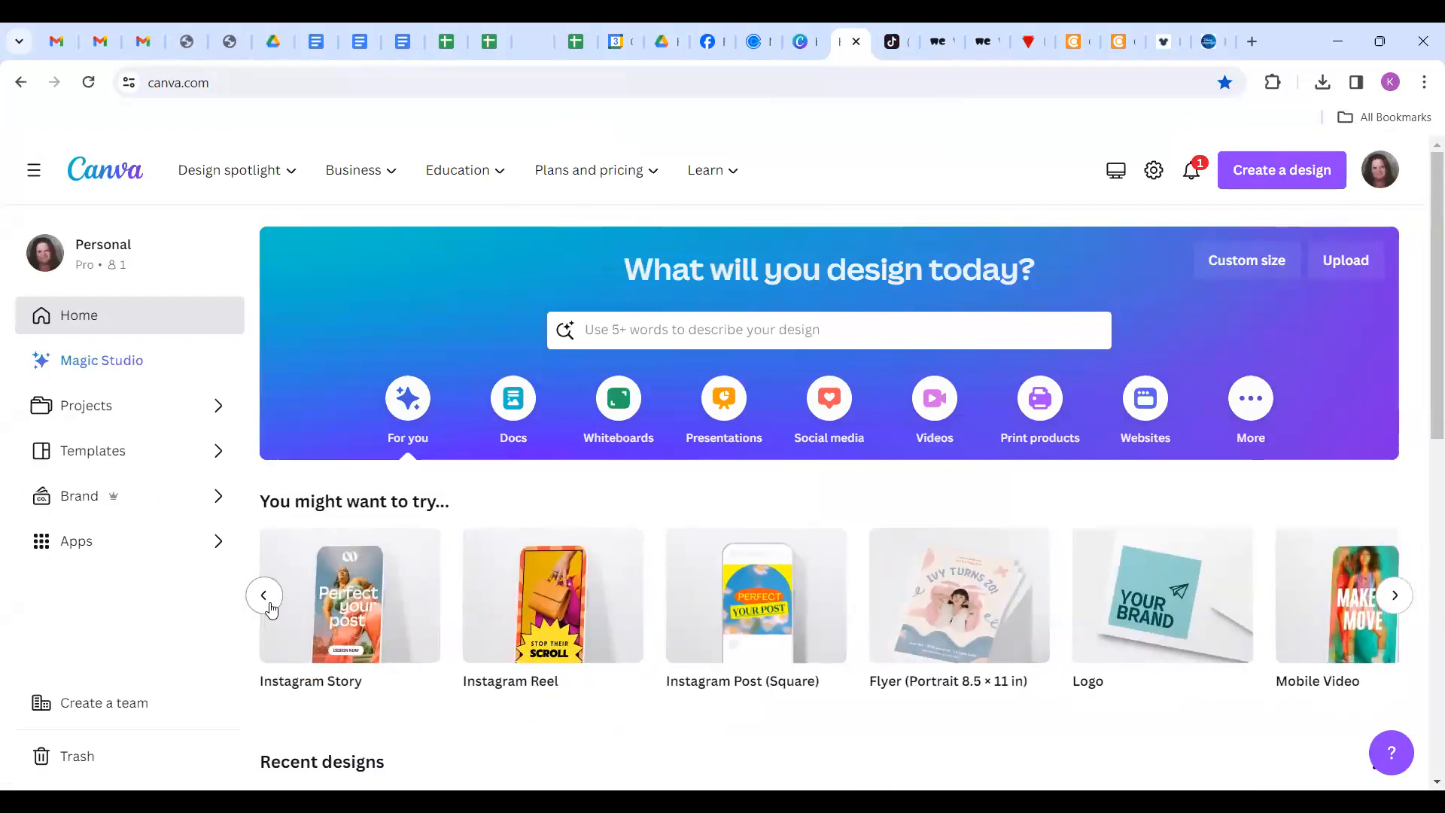
left_click(265, 596)
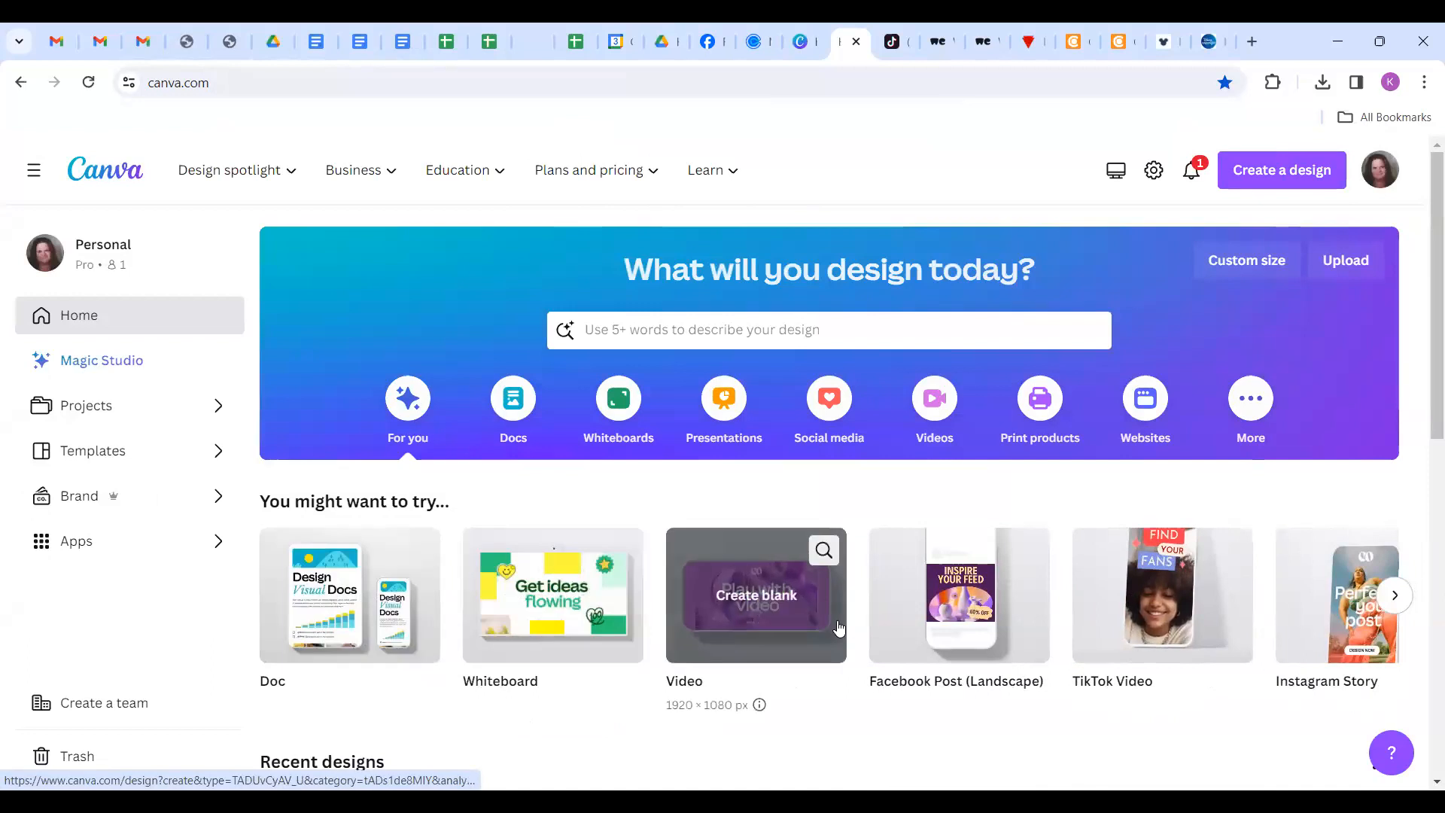
Create a blank 1920×1080 video design and browse the uploaded videos and images.
left_click(836, 625)
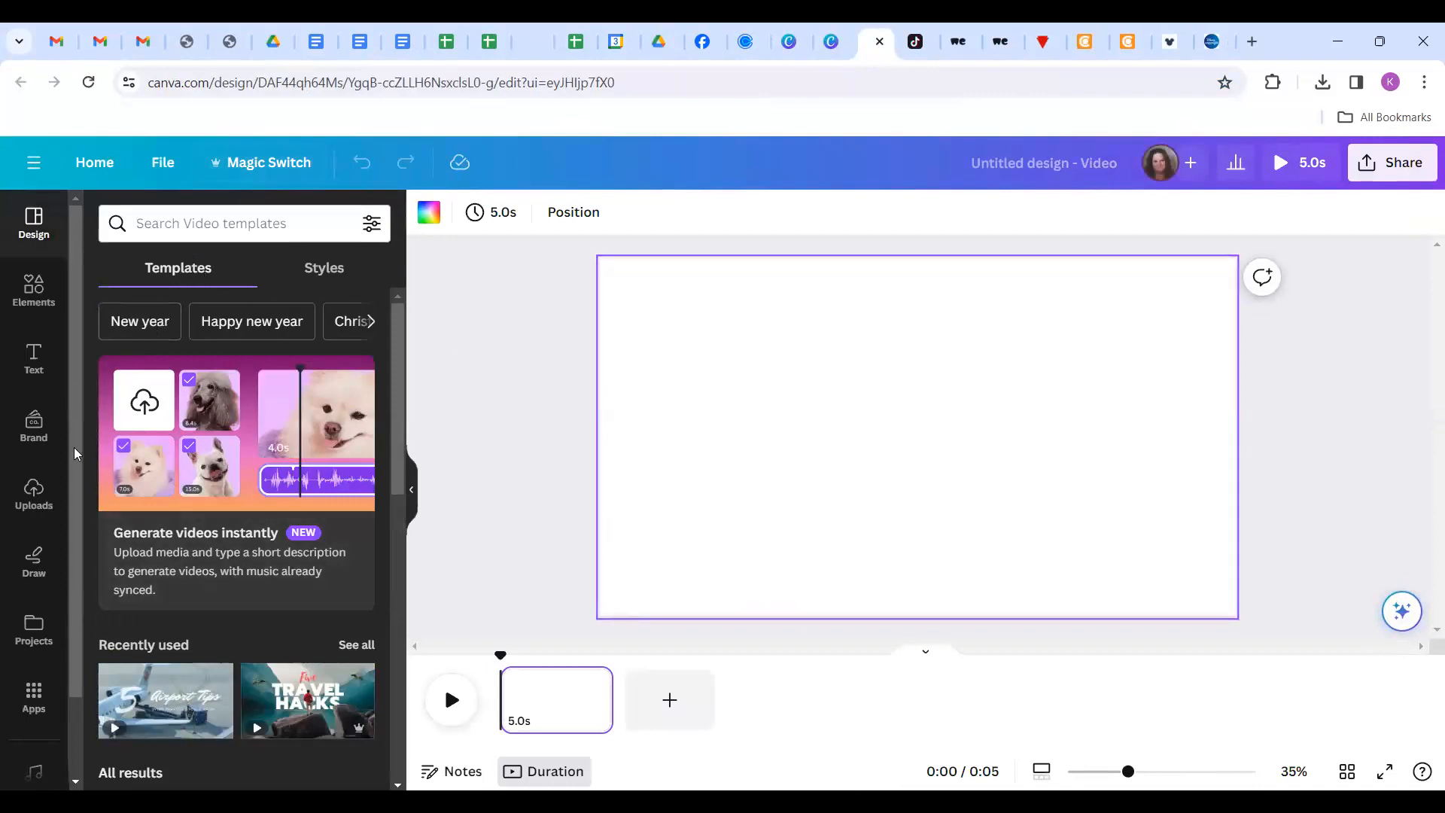
left_click(33, 496)
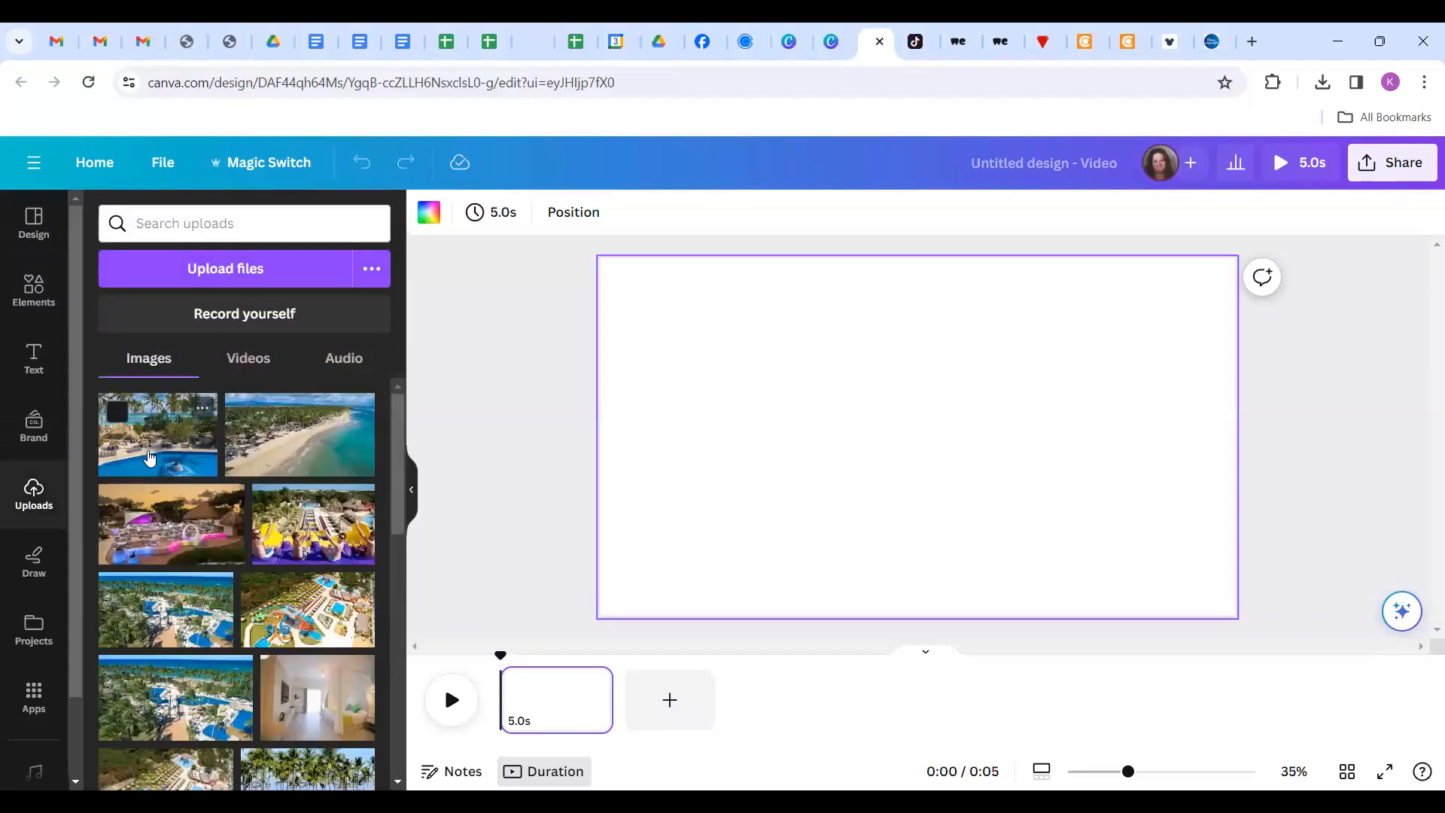
left_click(242, 372)
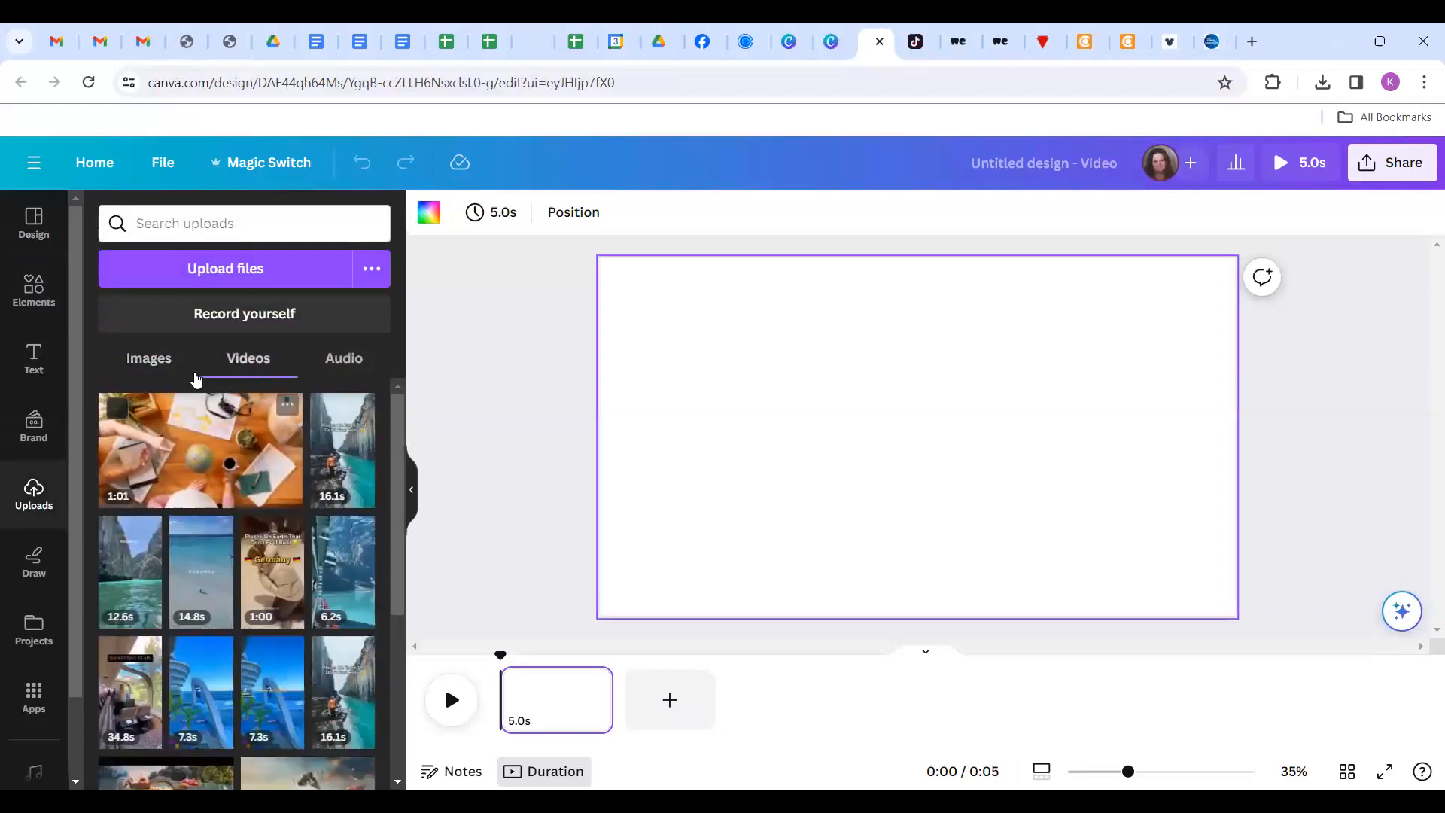
left_click(143, 364)
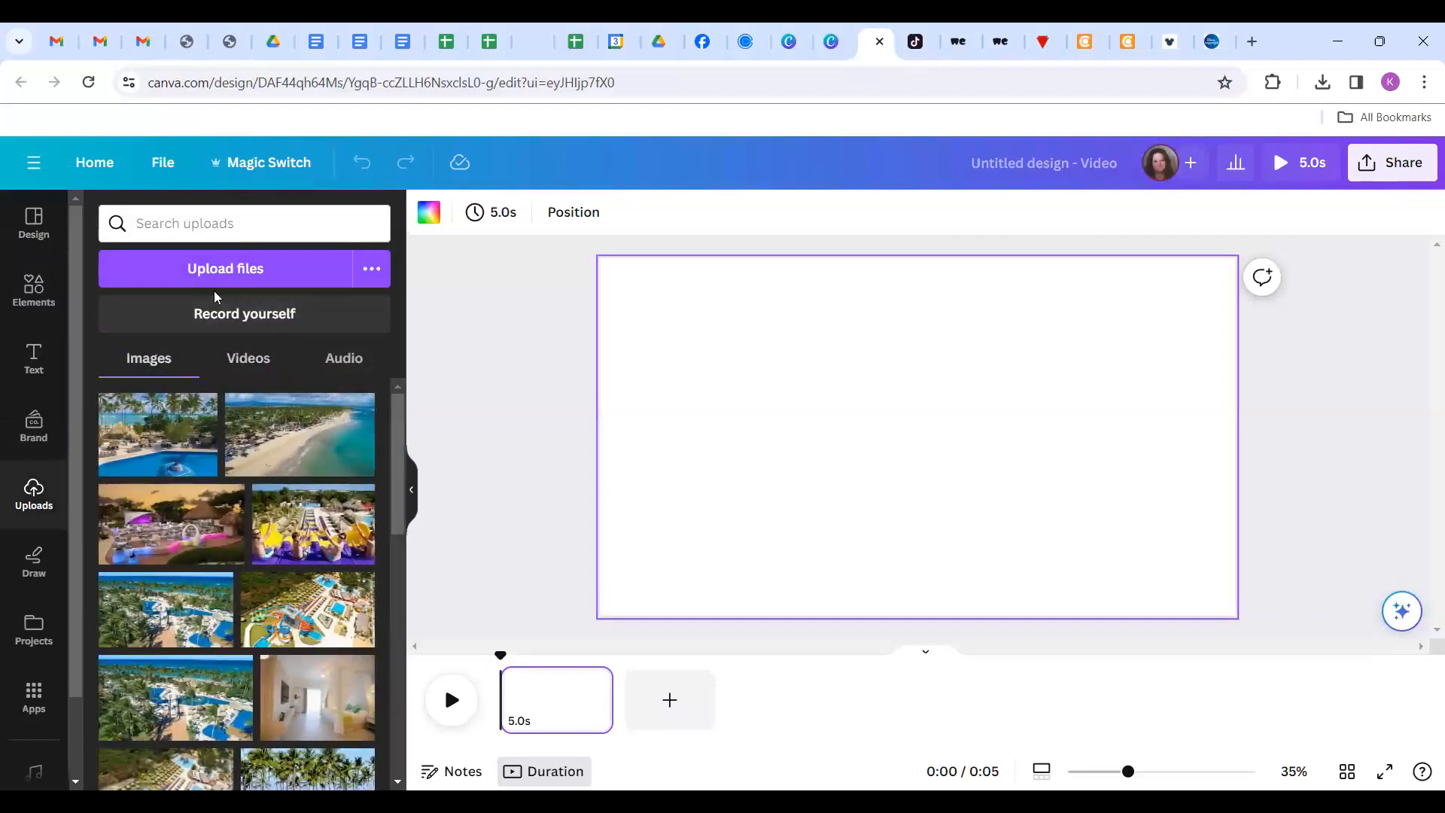
Open the upload file picker to choose Bimini Ship Water Drone Shot from Downloads.
scroll(184, 494, "down", 1)
scroll(184, 494, "down", 1)
scroll(197, 391, "up", 2)
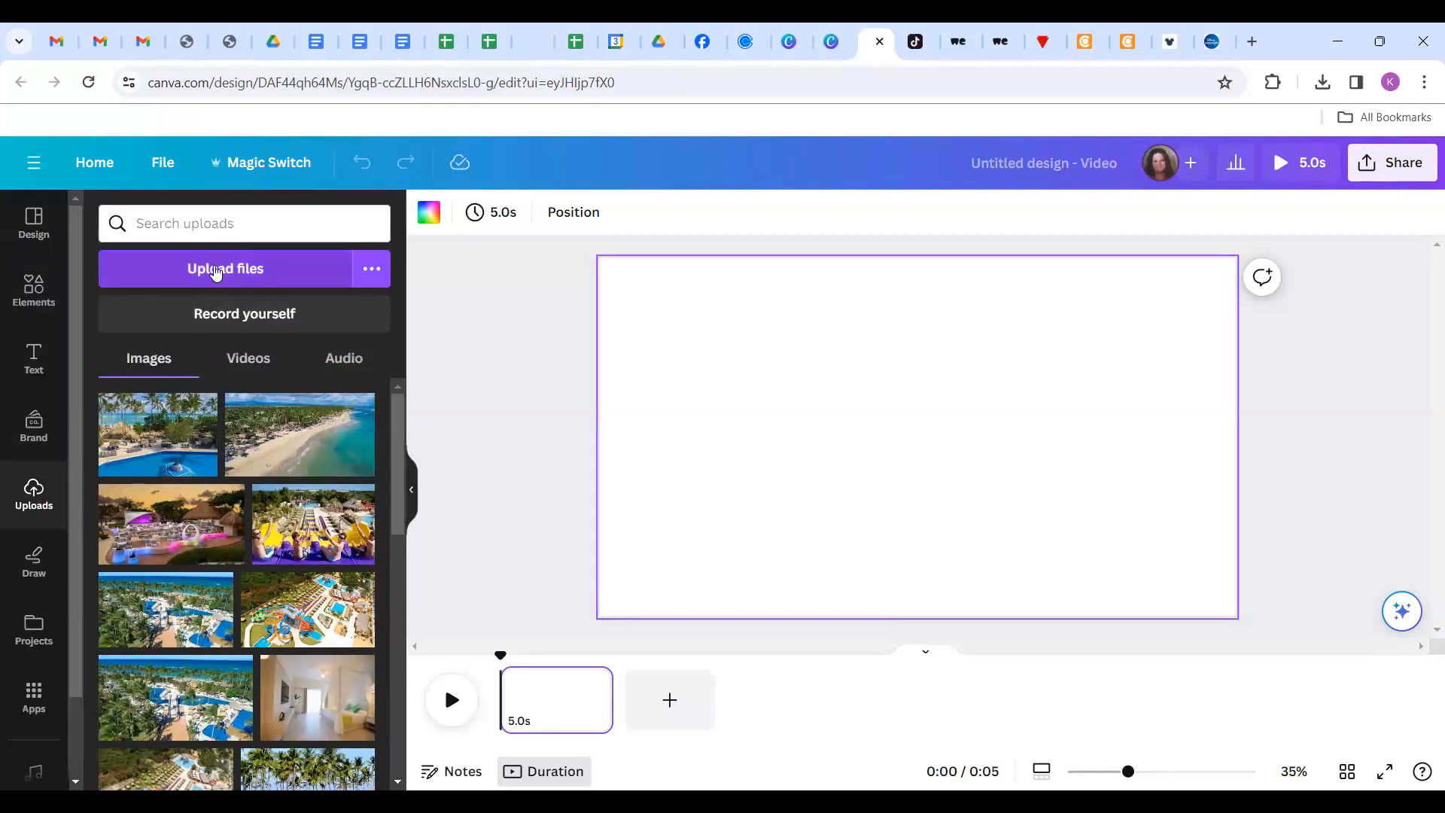
left_click(216, 269)
Upload the Bimini Ship Water Drone Shot file as a 29.2s video in Uploads.
left_click(265, 177)
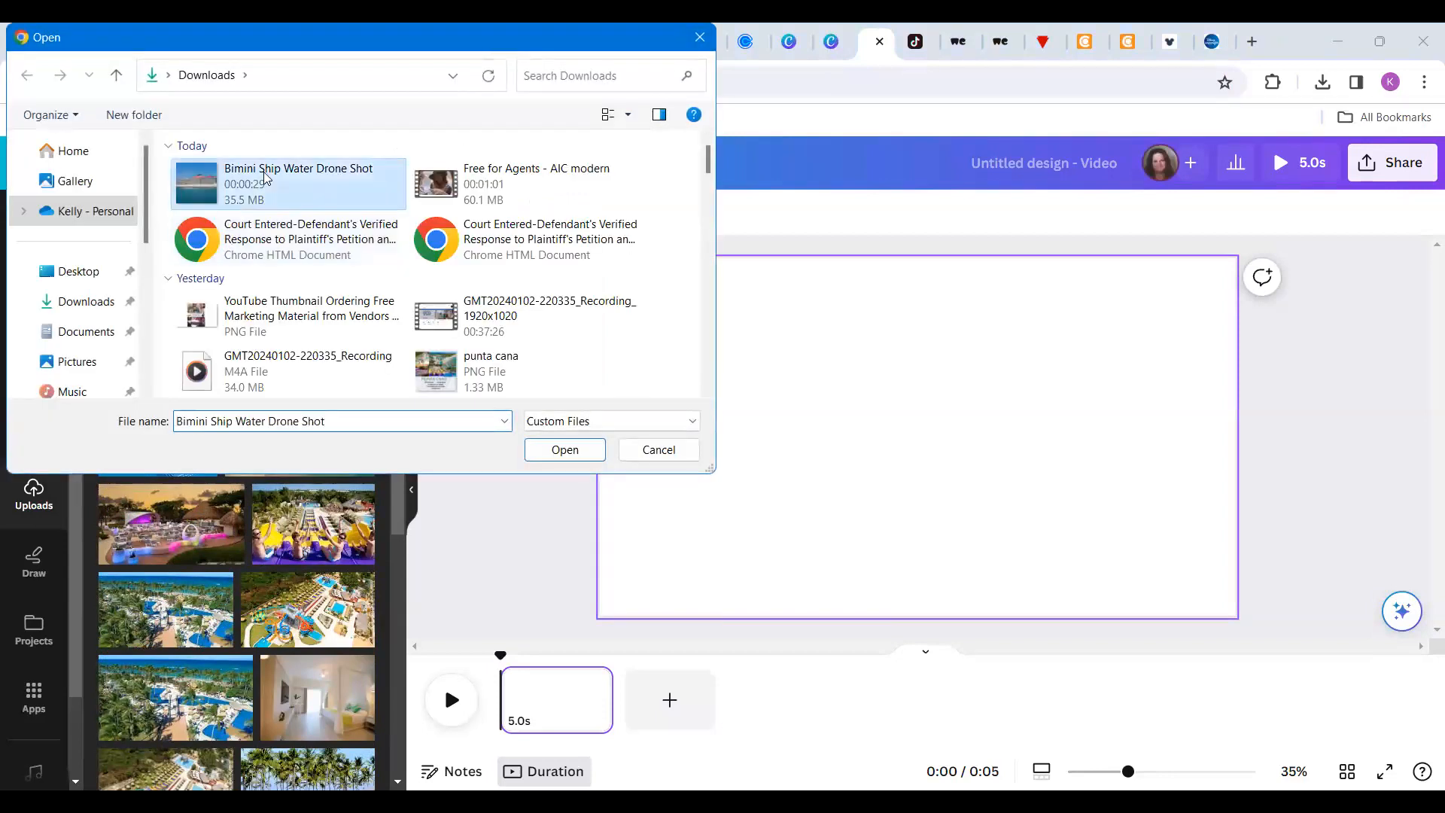
double_click(265, 178)
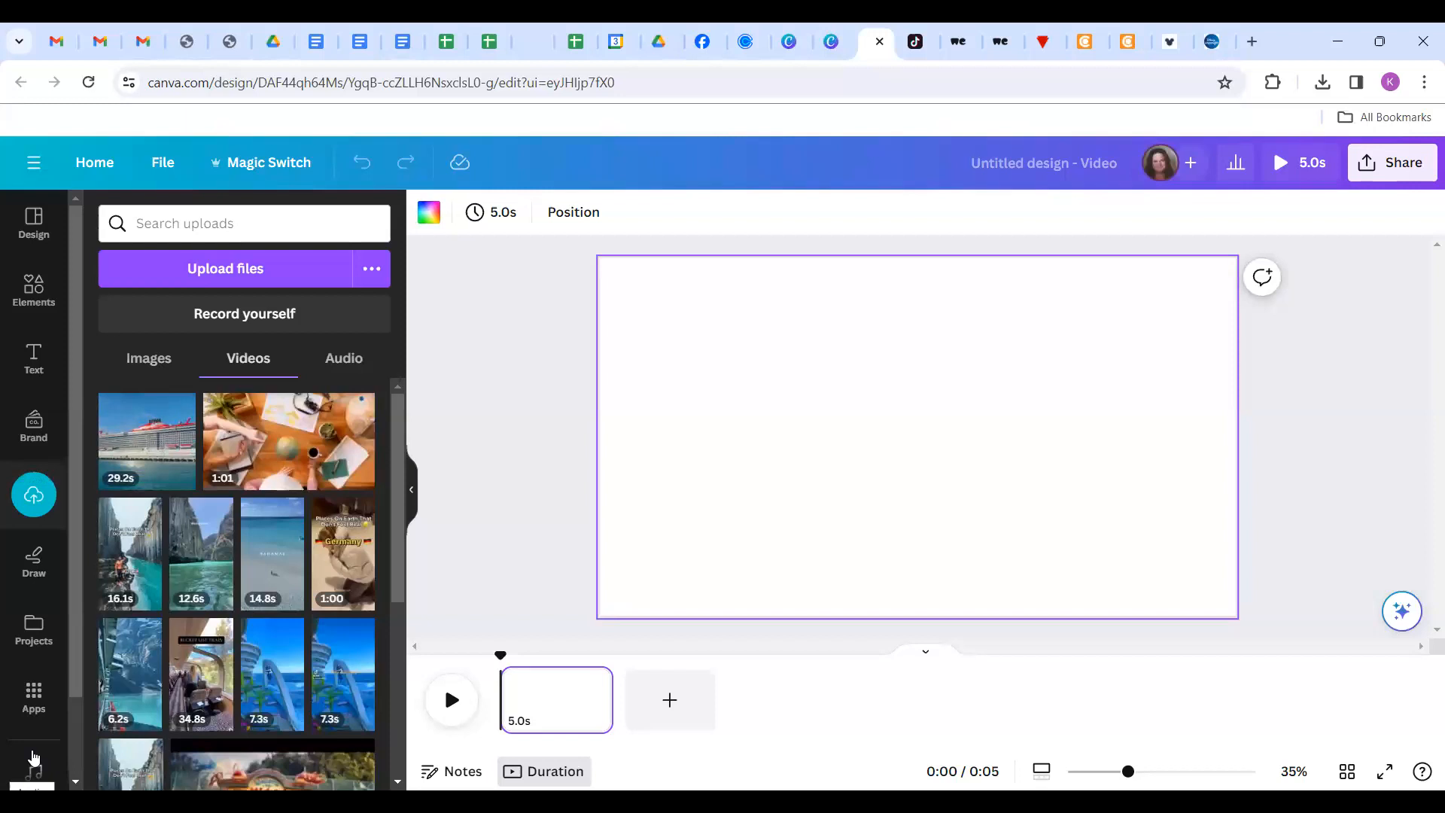
mouse_move(160, 443)
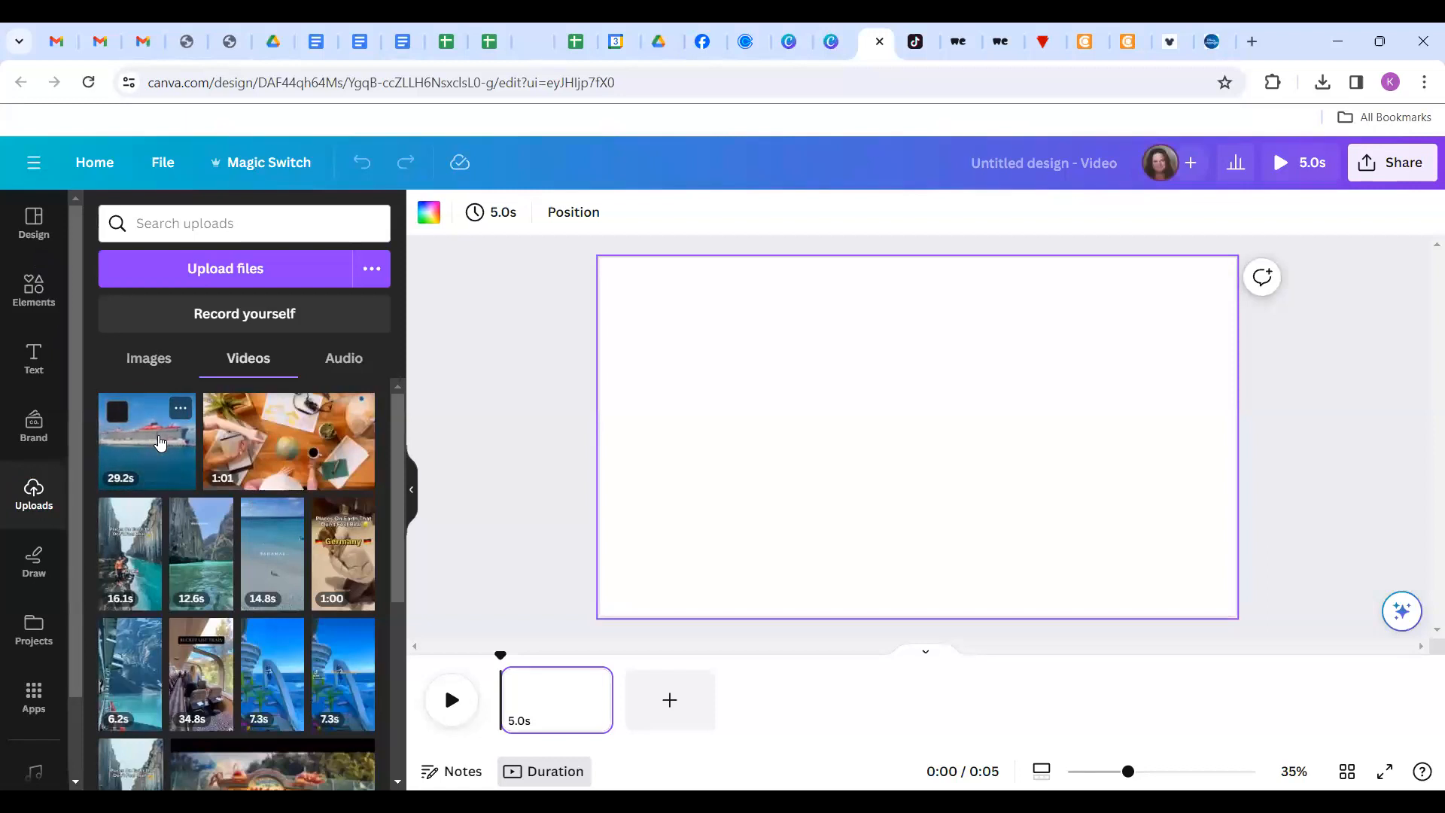
Add the 29.2s Bimini ship clip to the page and set it as the background.
left_click(161, 443)
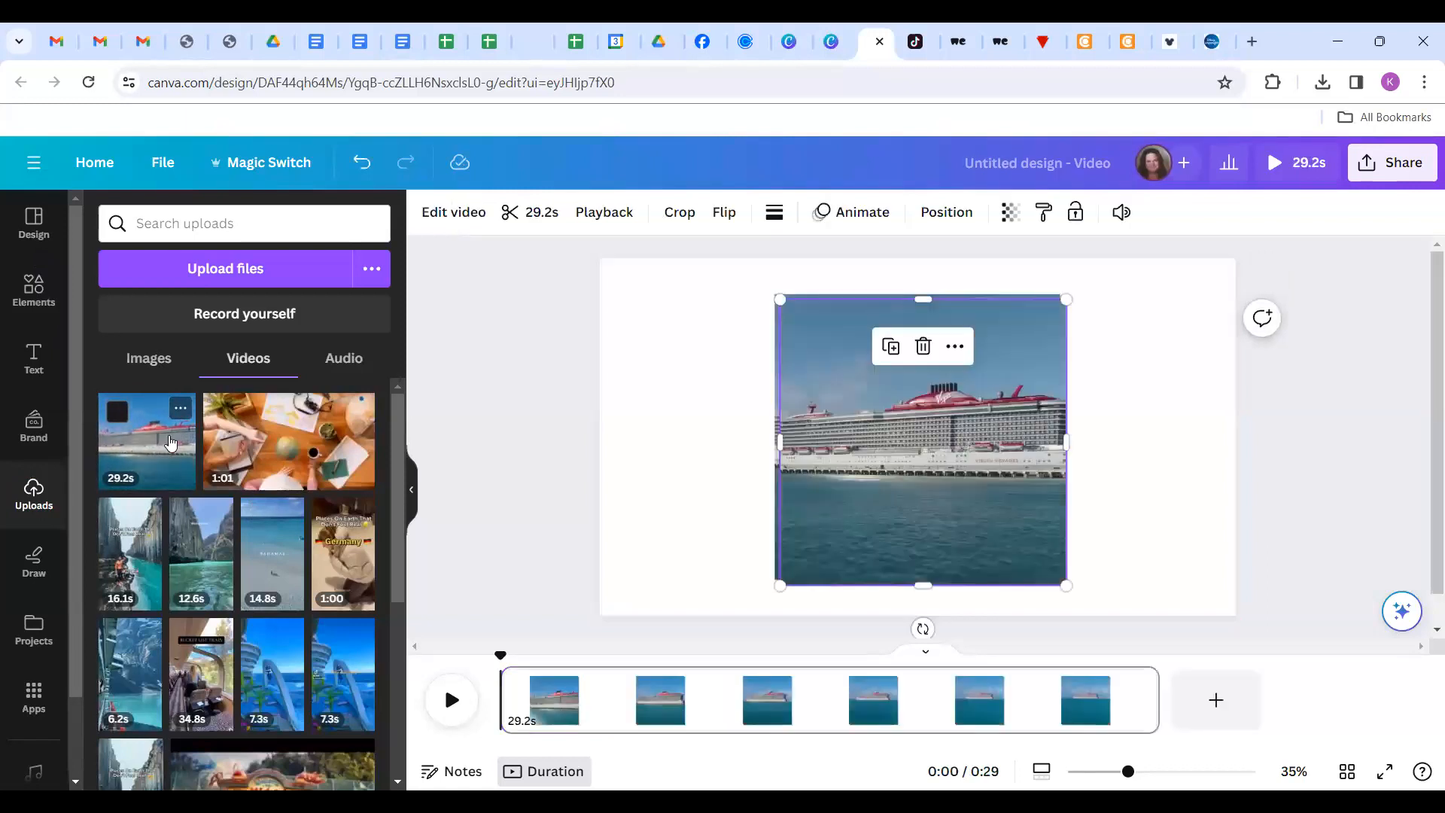
left_click(924, 346)
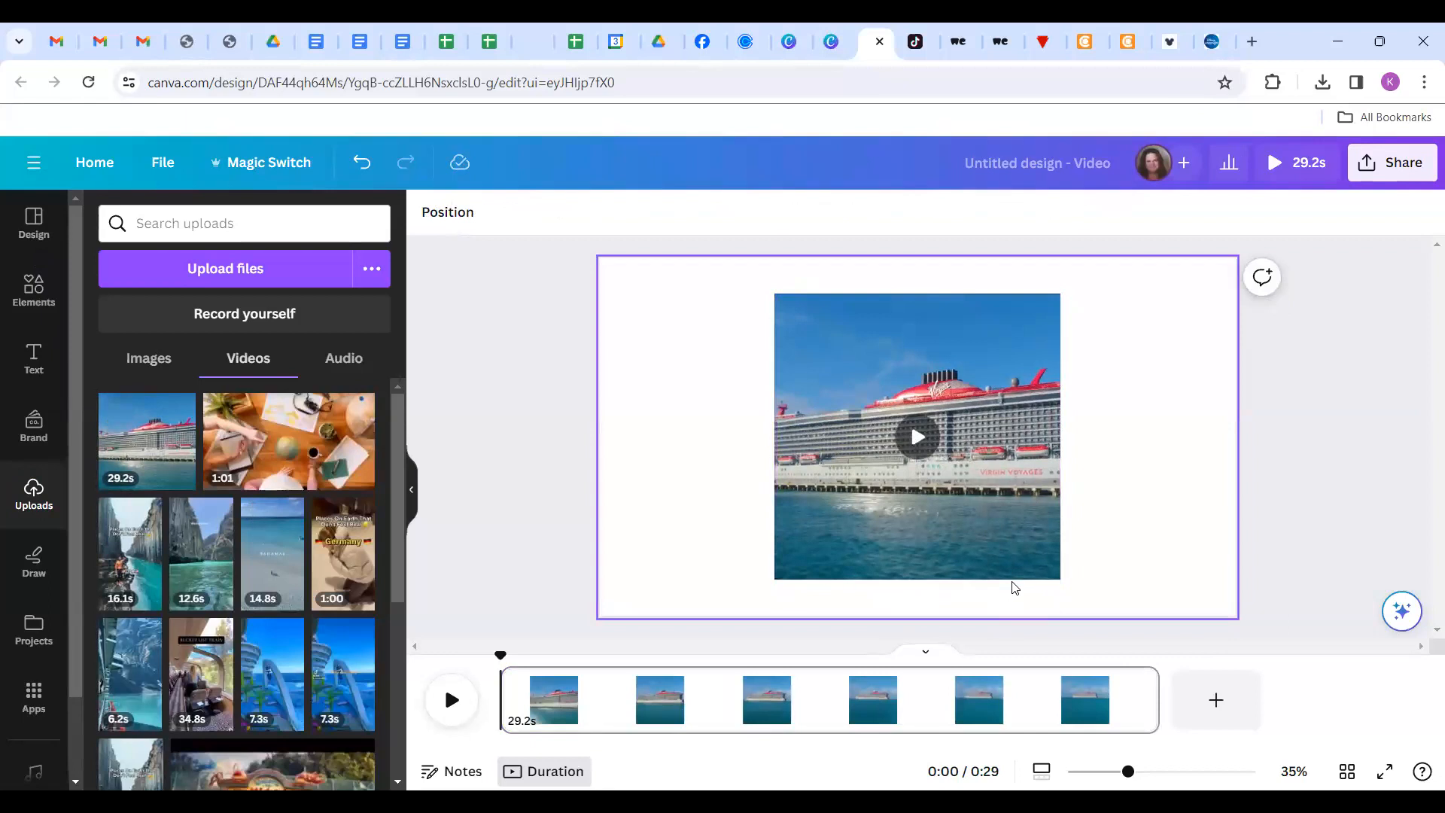
right_click(1010, 482)
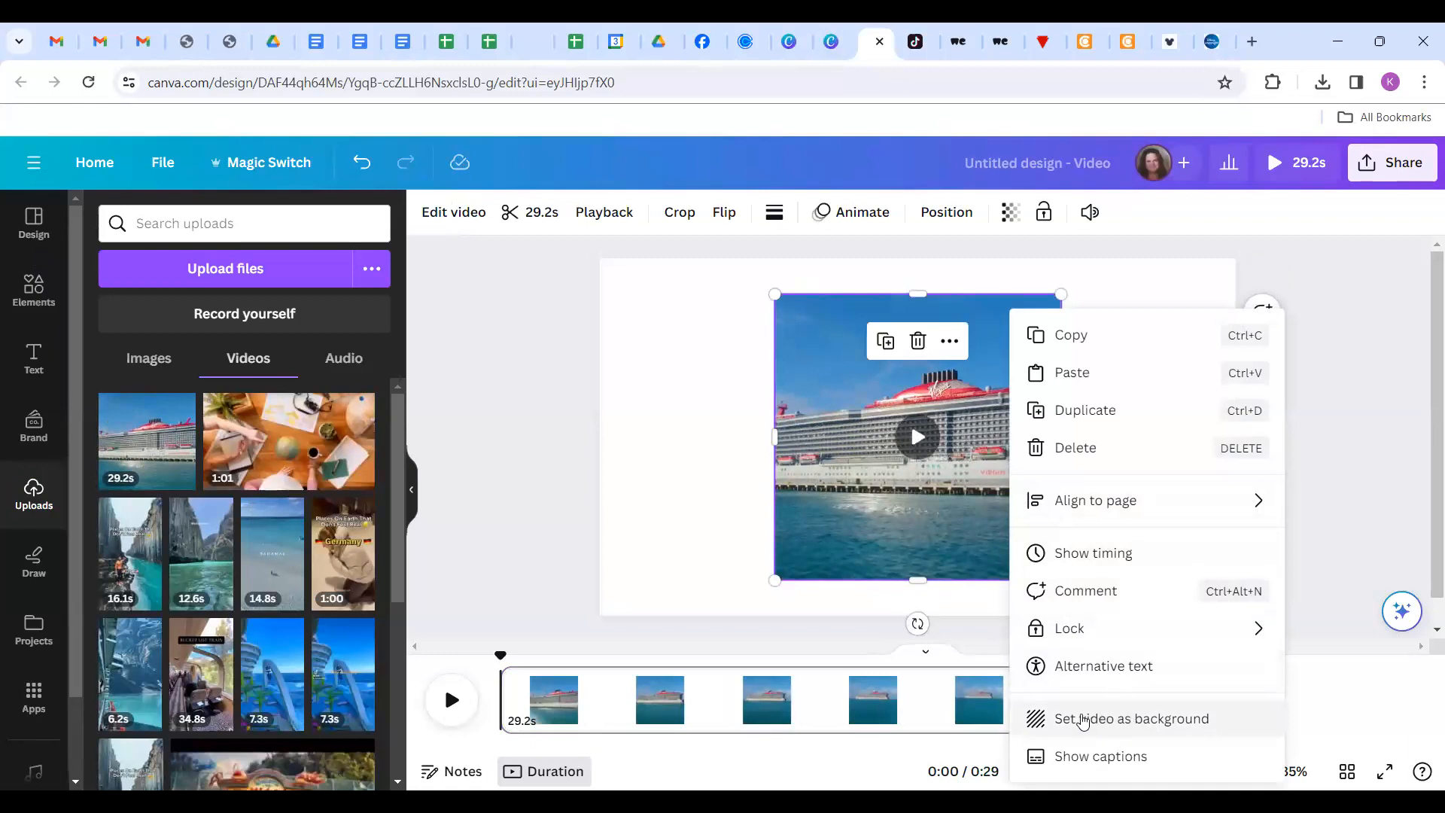
left_click(1083, 721)
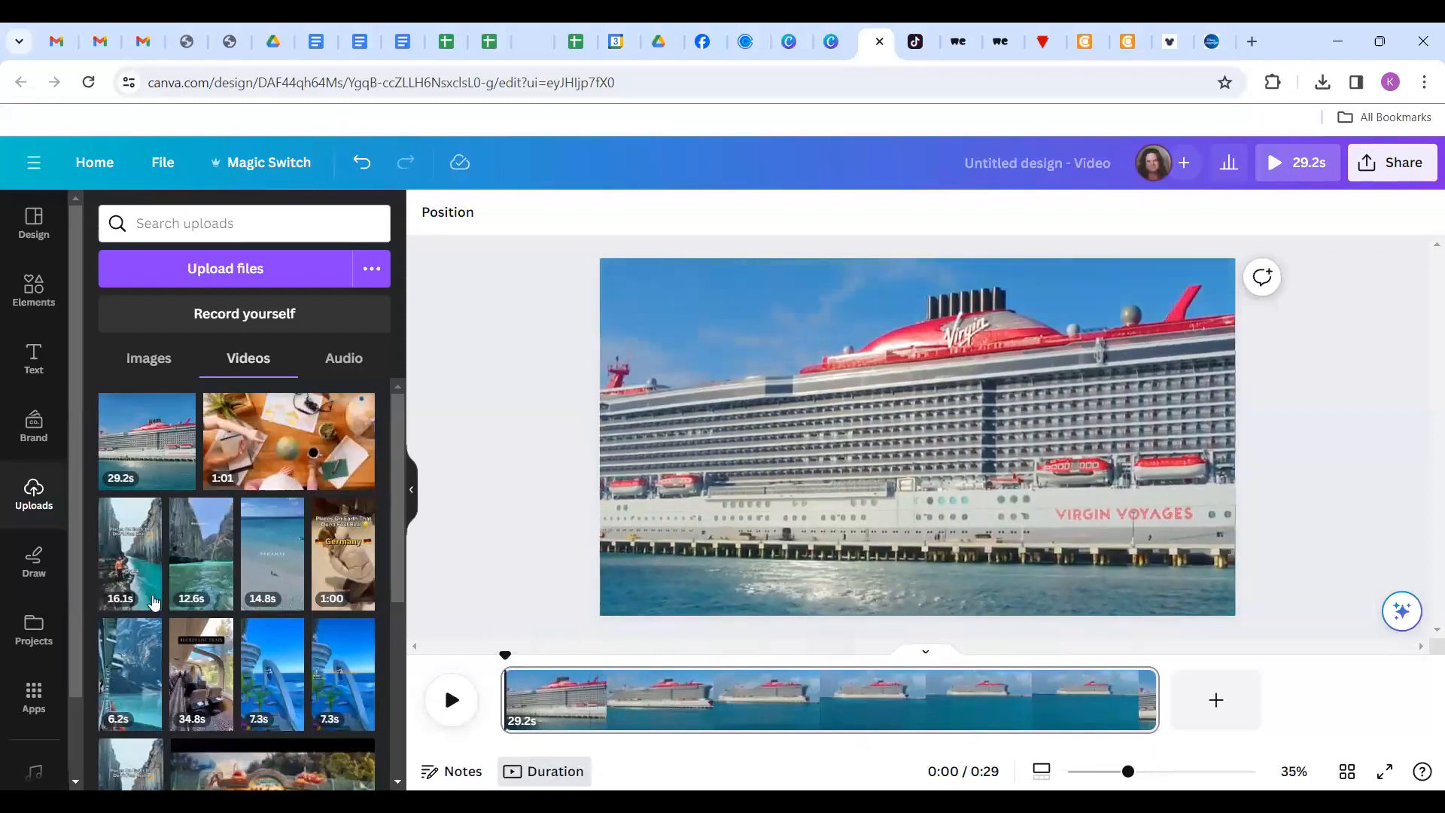
Add the Cheers text combination, retyping the heading 'Rainbler' and subtitle 'TRAVEL!'.
left_click(33, 364)
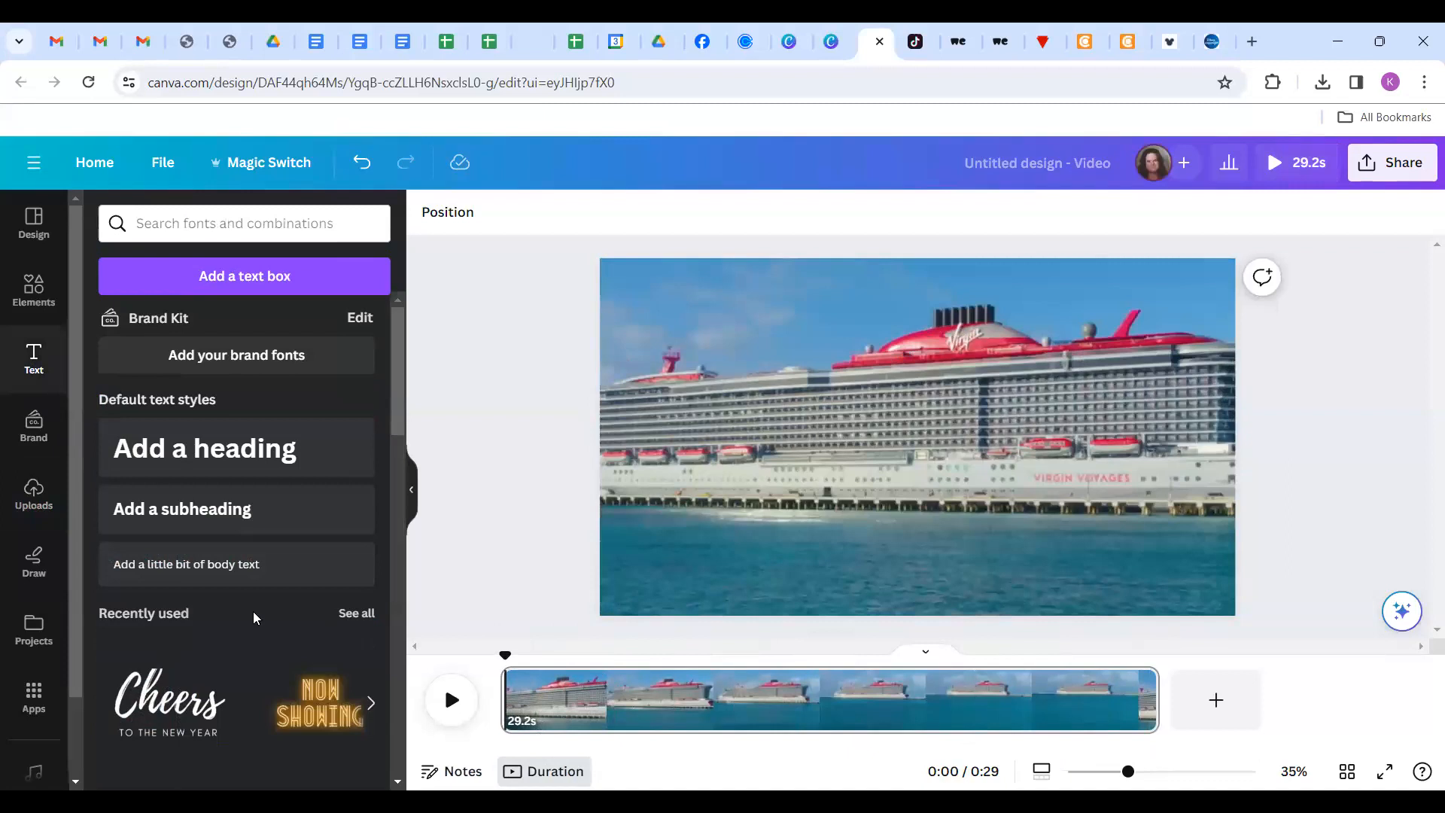
left_click(173, 711)
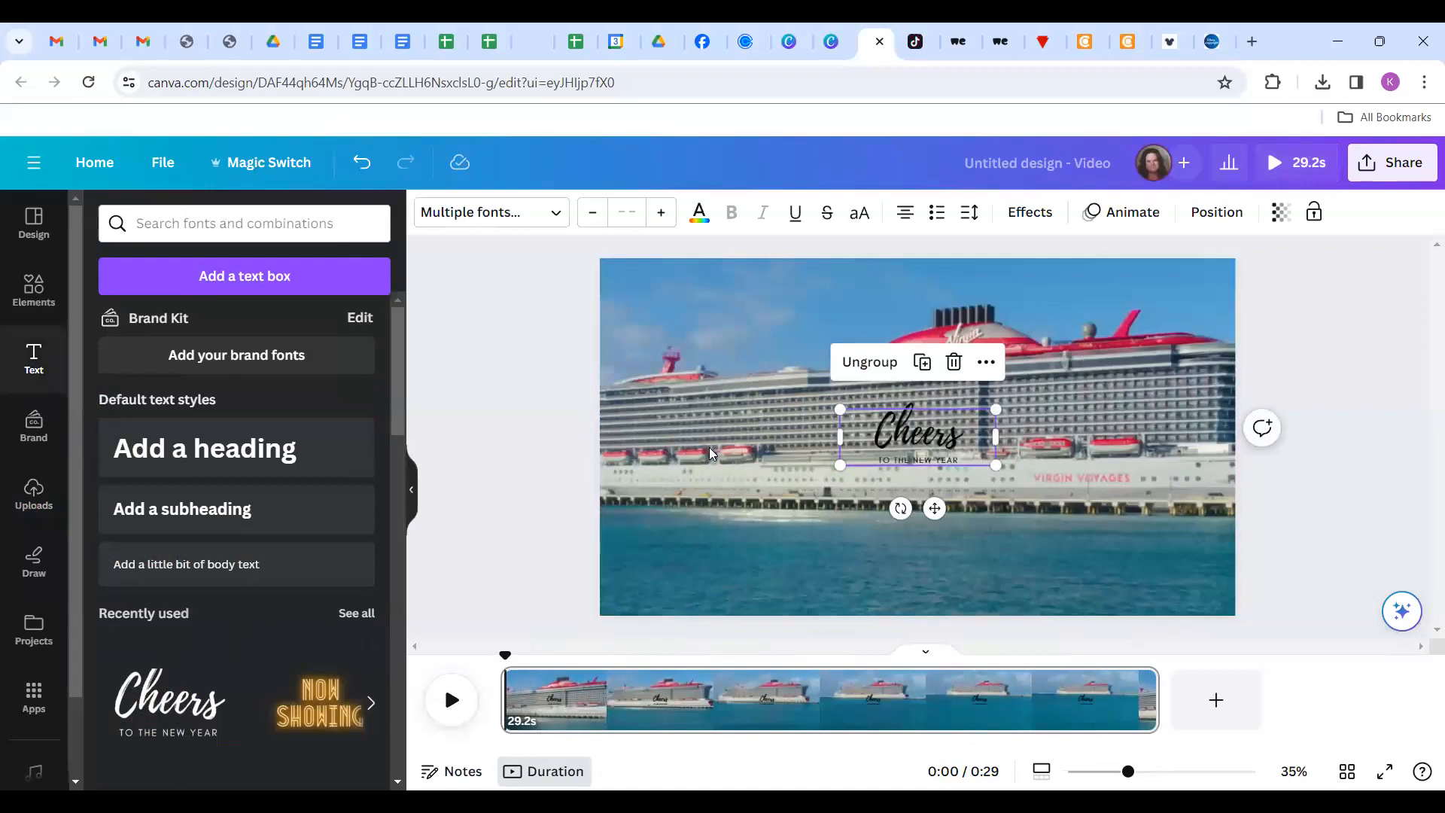
left_click(925, 427)
left_click(925, 427)
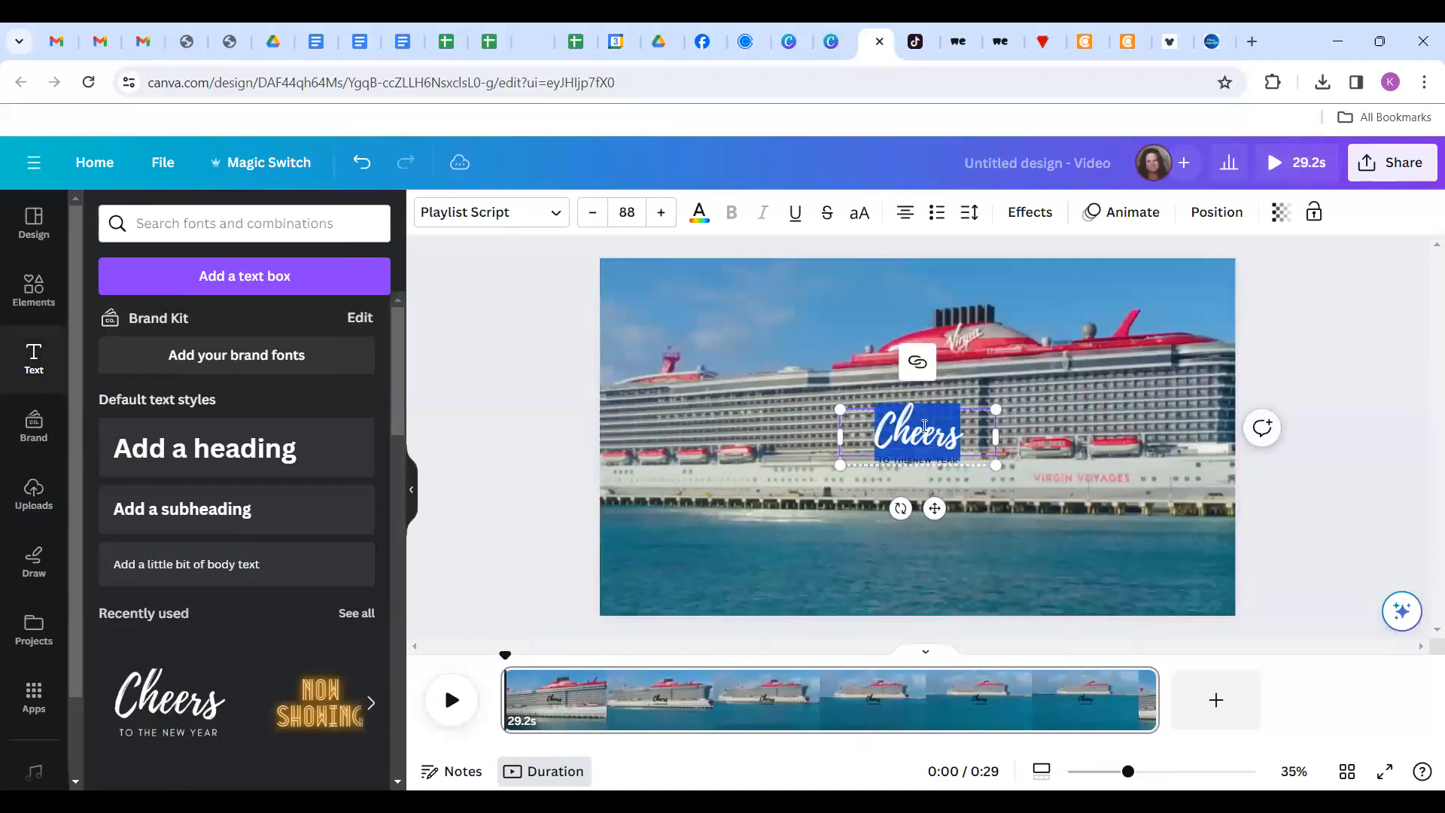
type("Rainb")
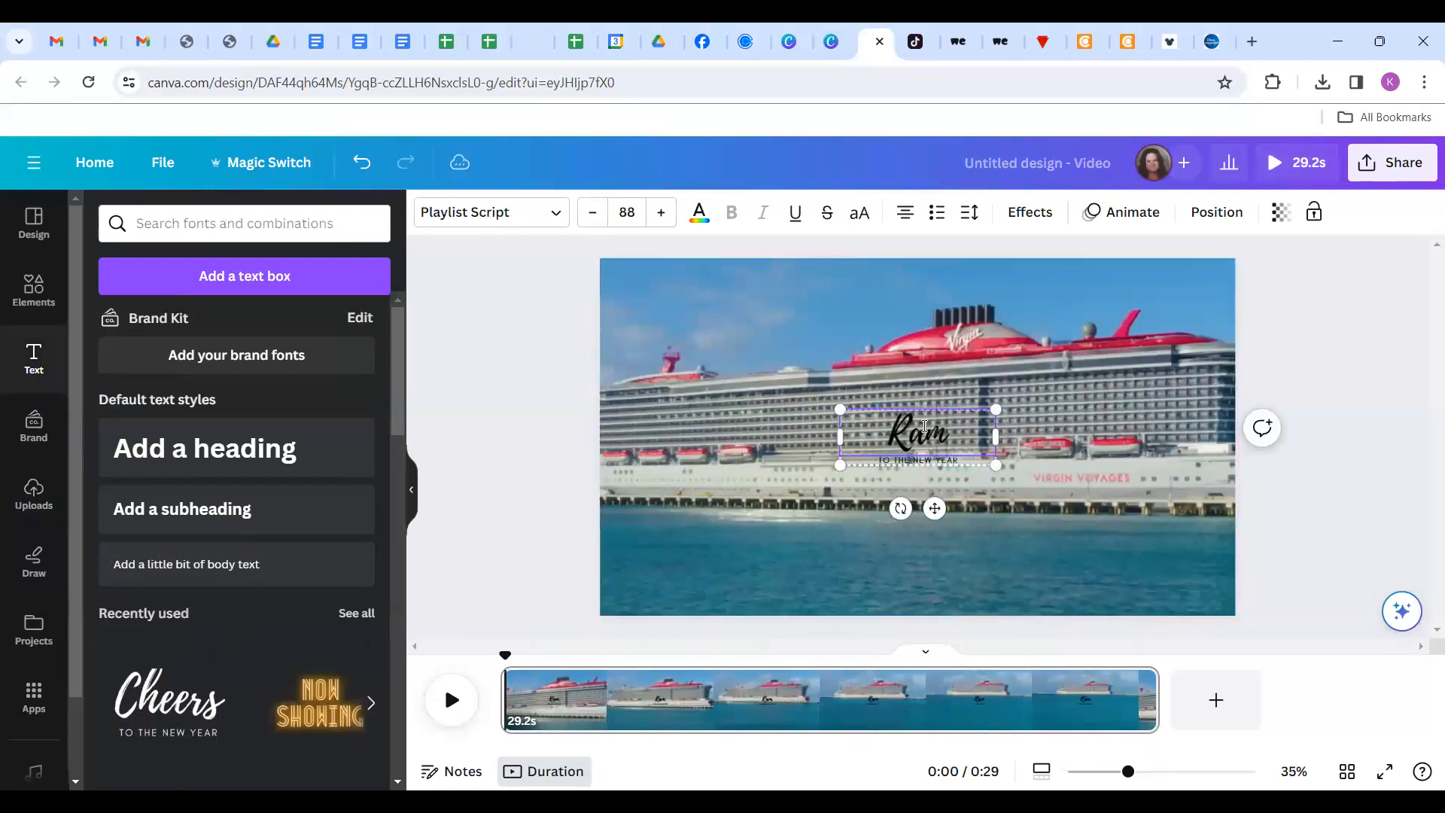
type("ler")
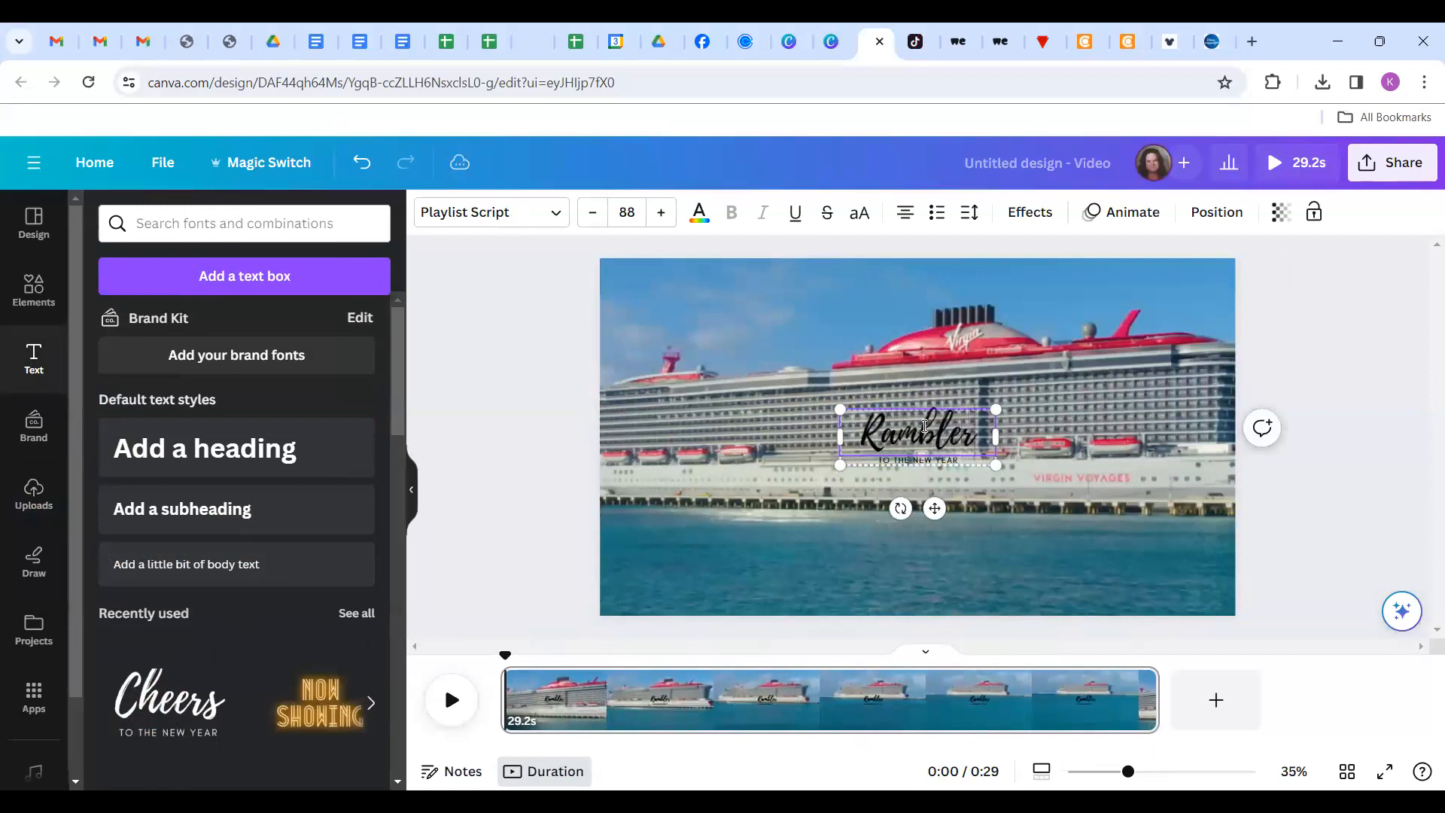
key("Tab")
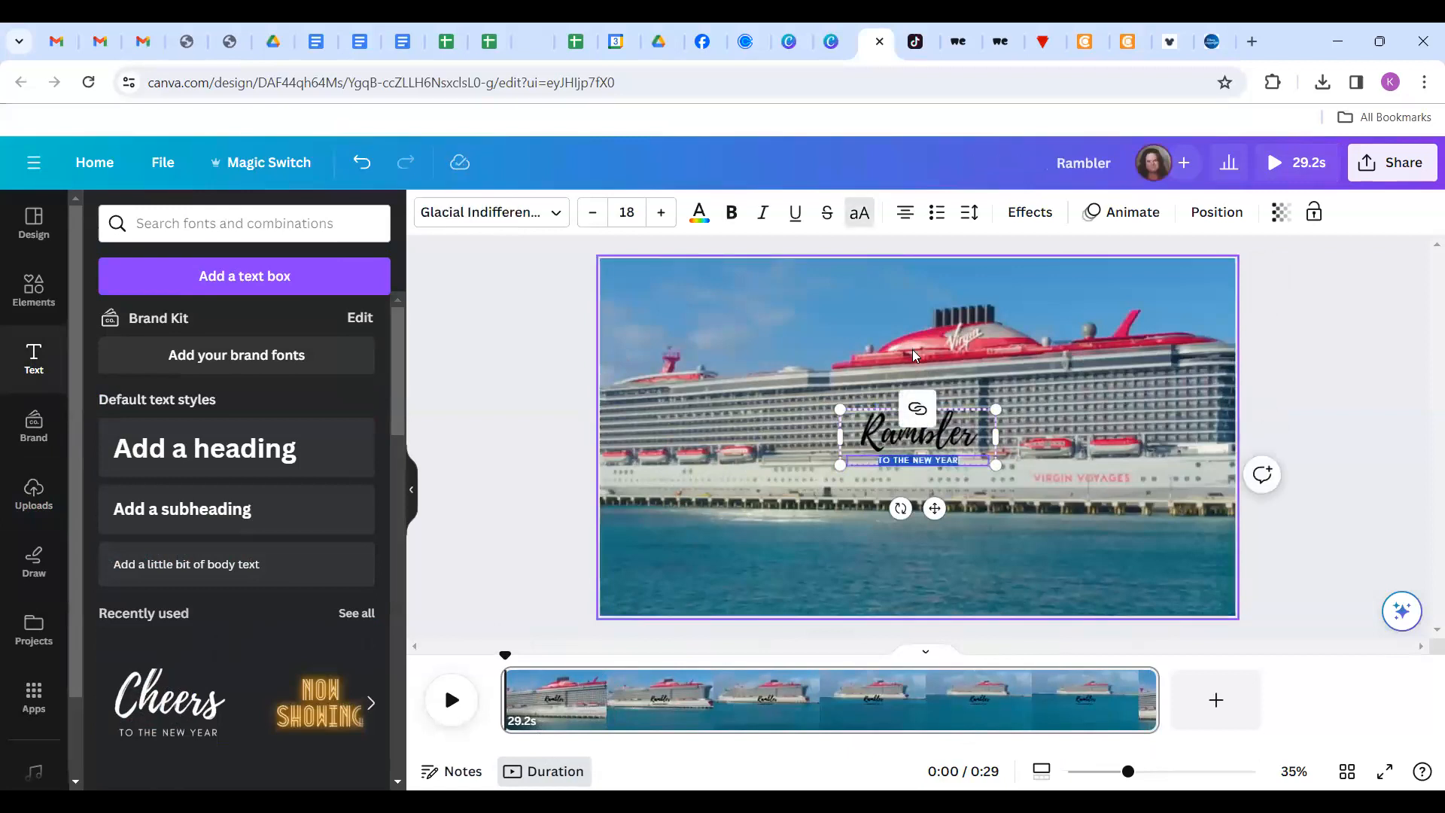
type("TRAVEL!")
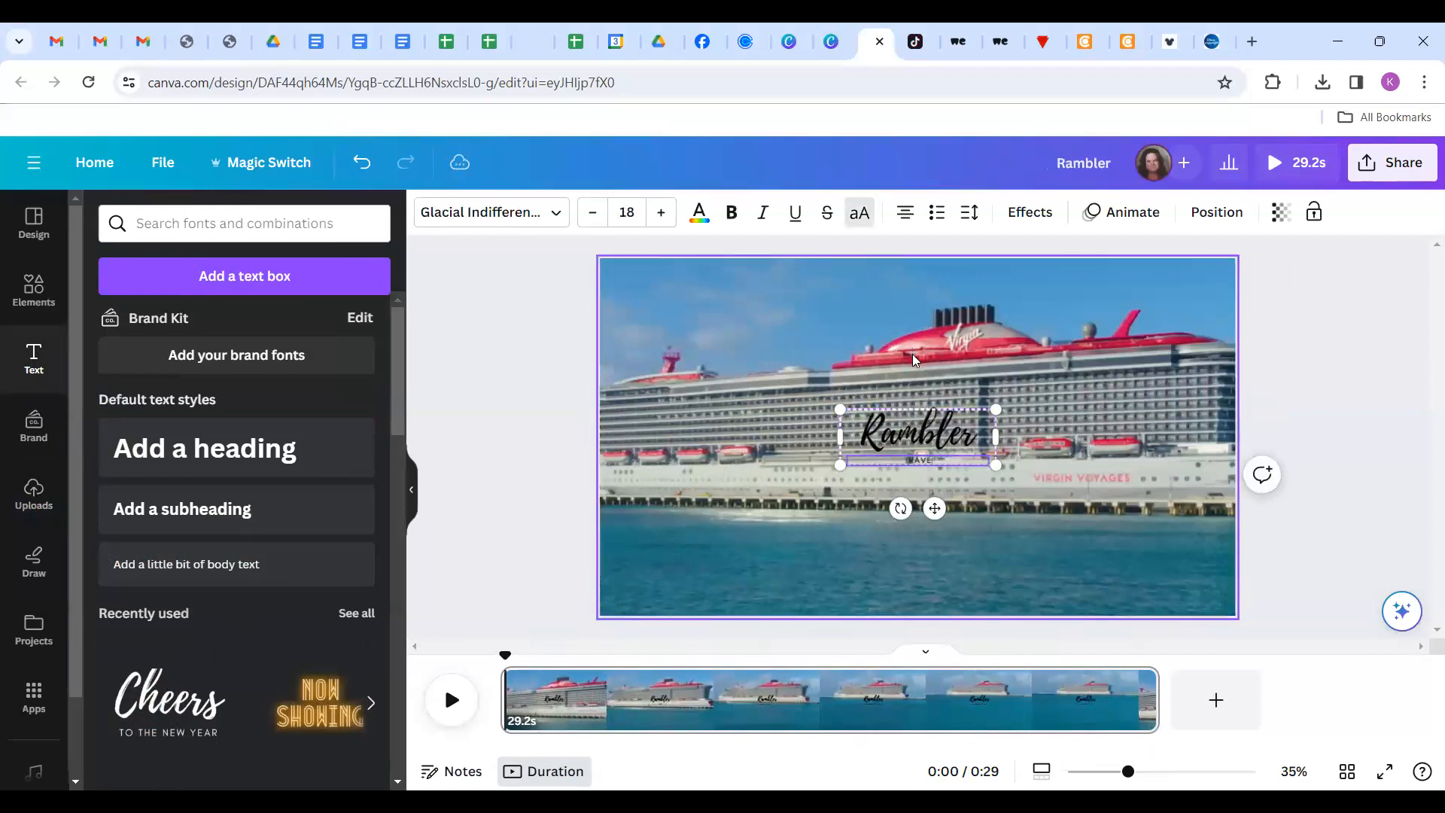
Increase the TRAVEL subtitle's font size in several increments.
left_click(660, 213)
left_click(660, 213)
left_click(661, 216)
left_click(661, 217)
left_click(661, 216)
left_click(661, 217)
left_click(661, 217)
left_click(660, 217)
left_click(660, 217)
left_click(661, 217)
left_click(660, 218)
left_click(531, 348)
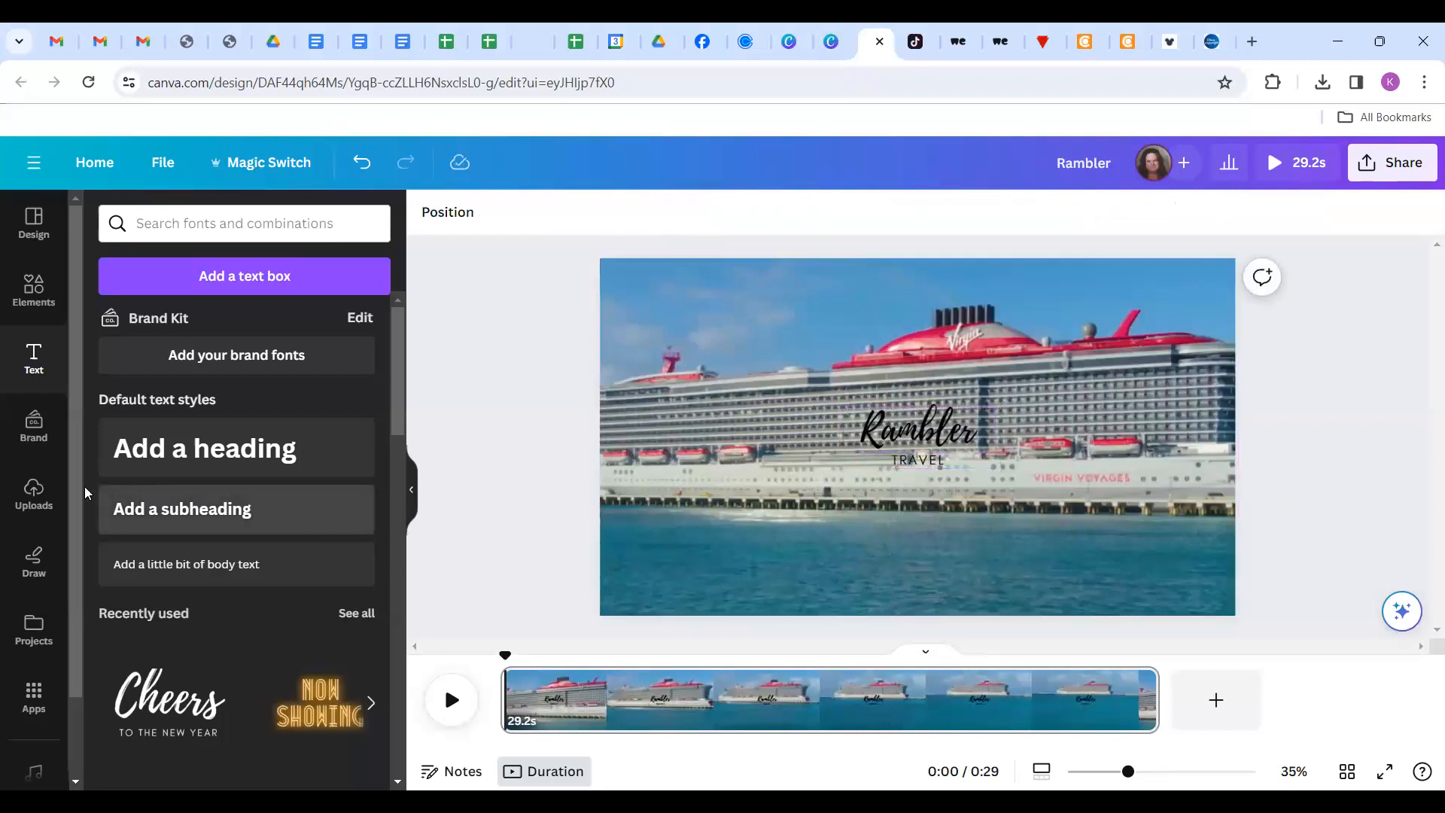
Add a body text line with the Linktree address below TRAVEL, moving the title above it.
left_click(200, 575)
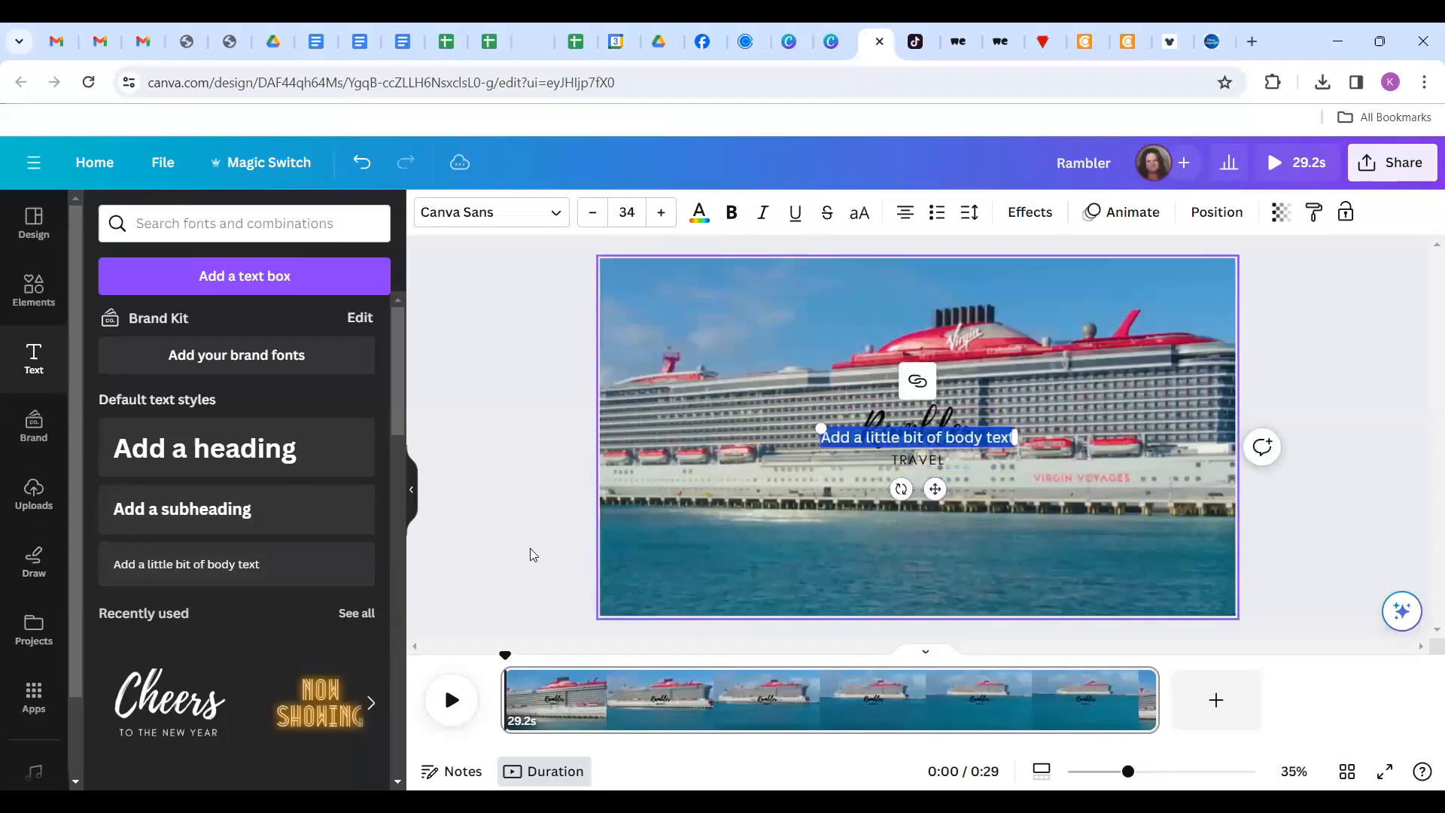
left_click(512, 484)
left_click_drag(931, 440, 925, 551)
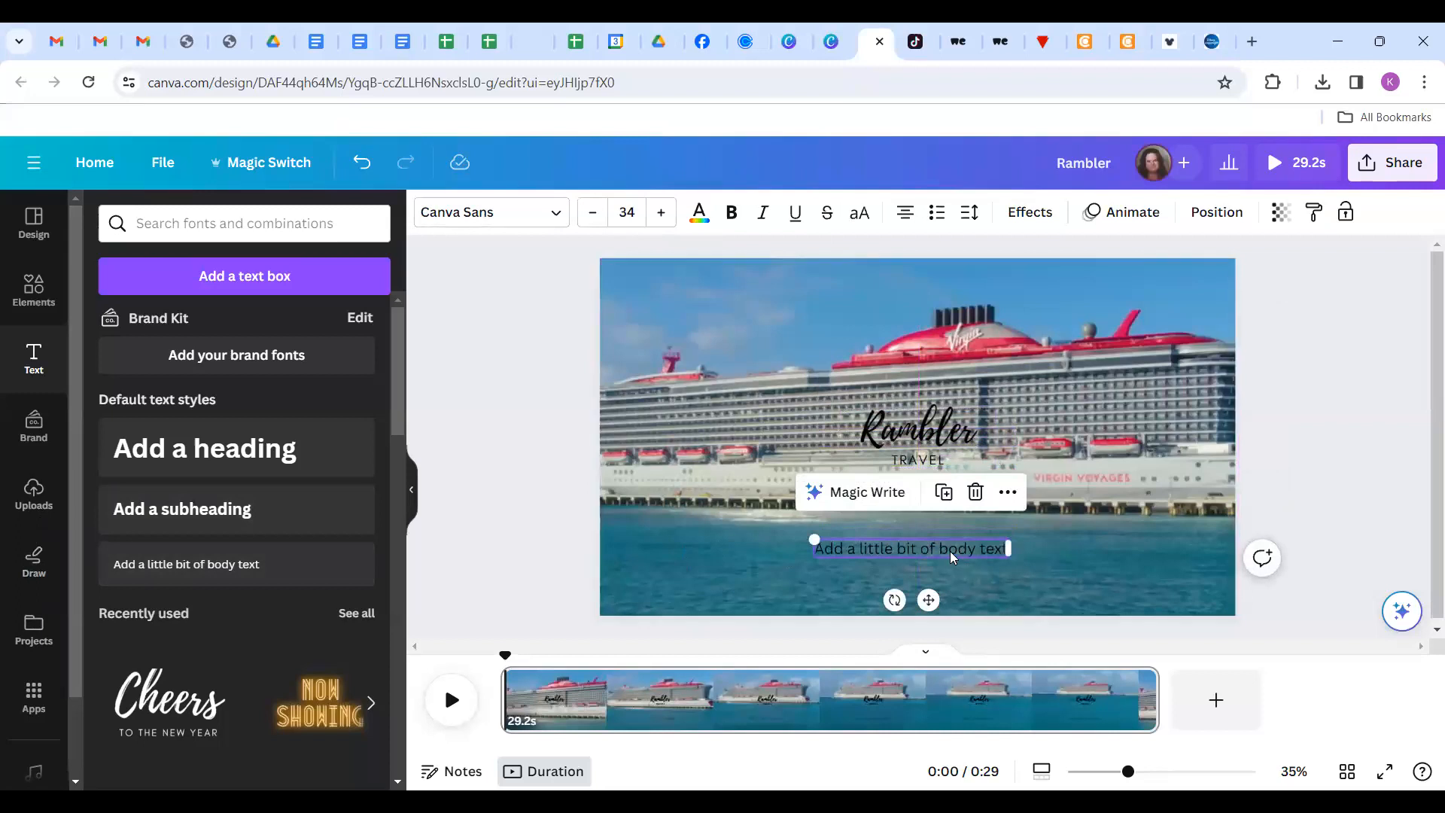
double_click(950, 551)
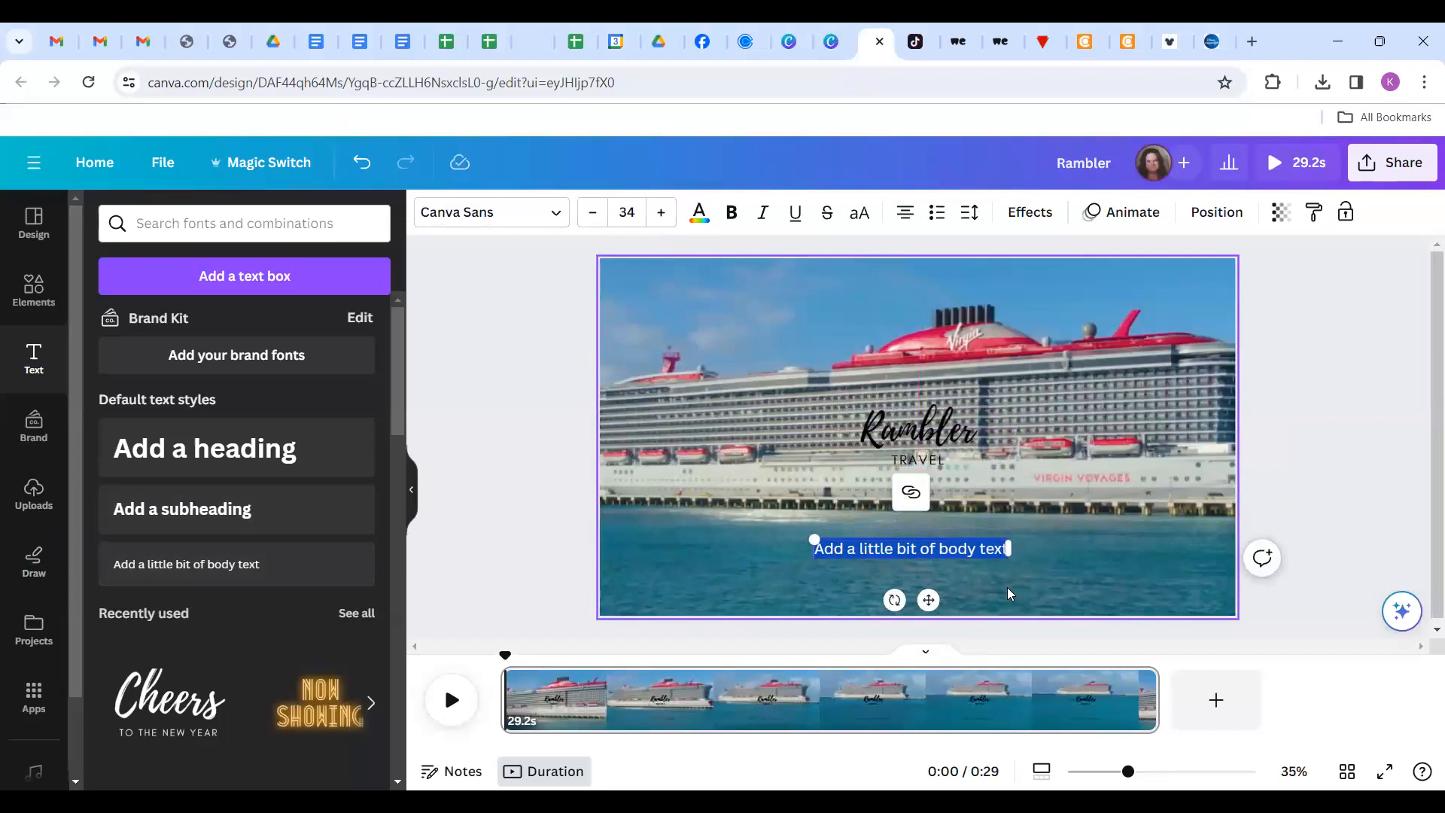
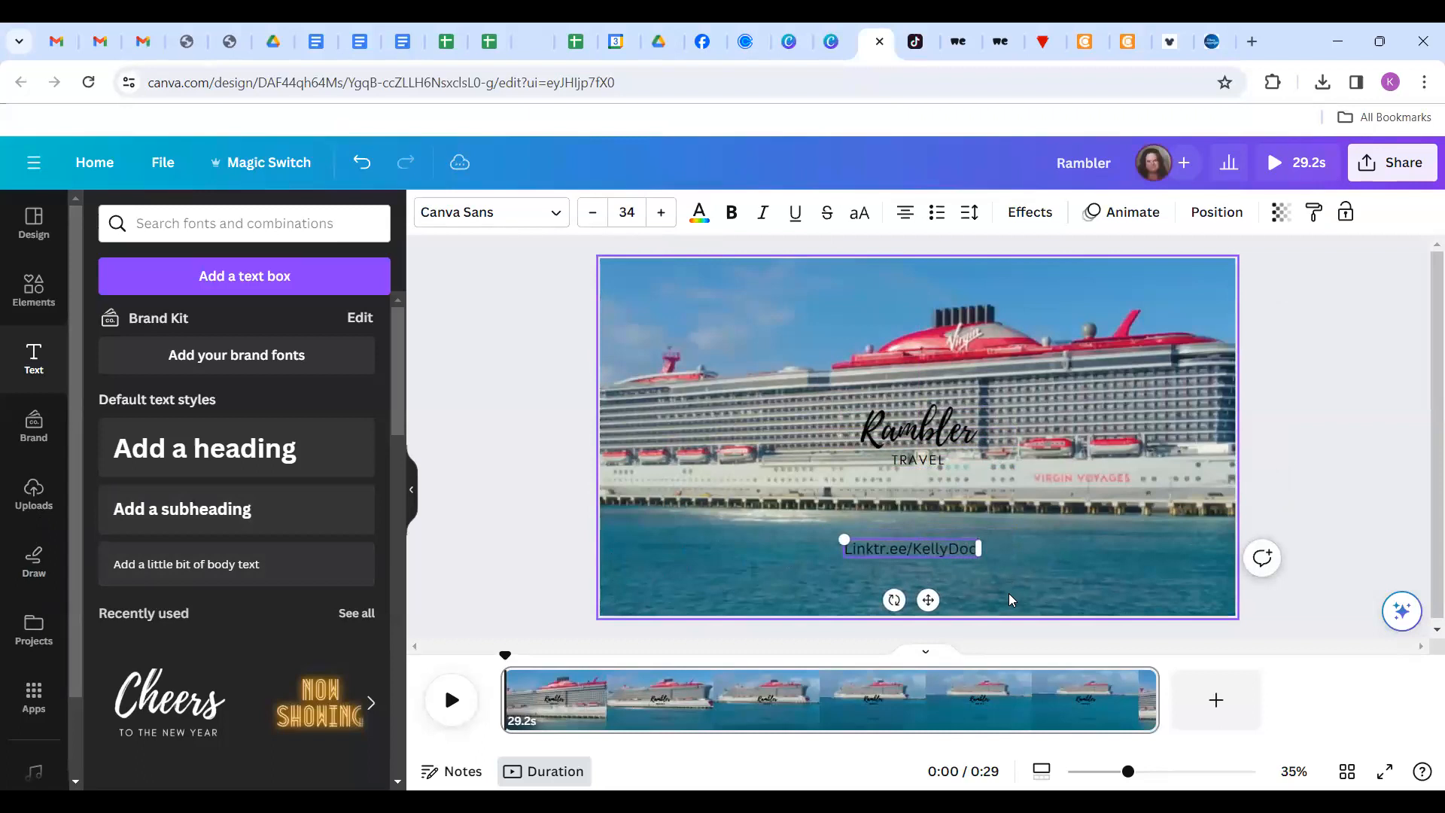
left_click(1285, 421)
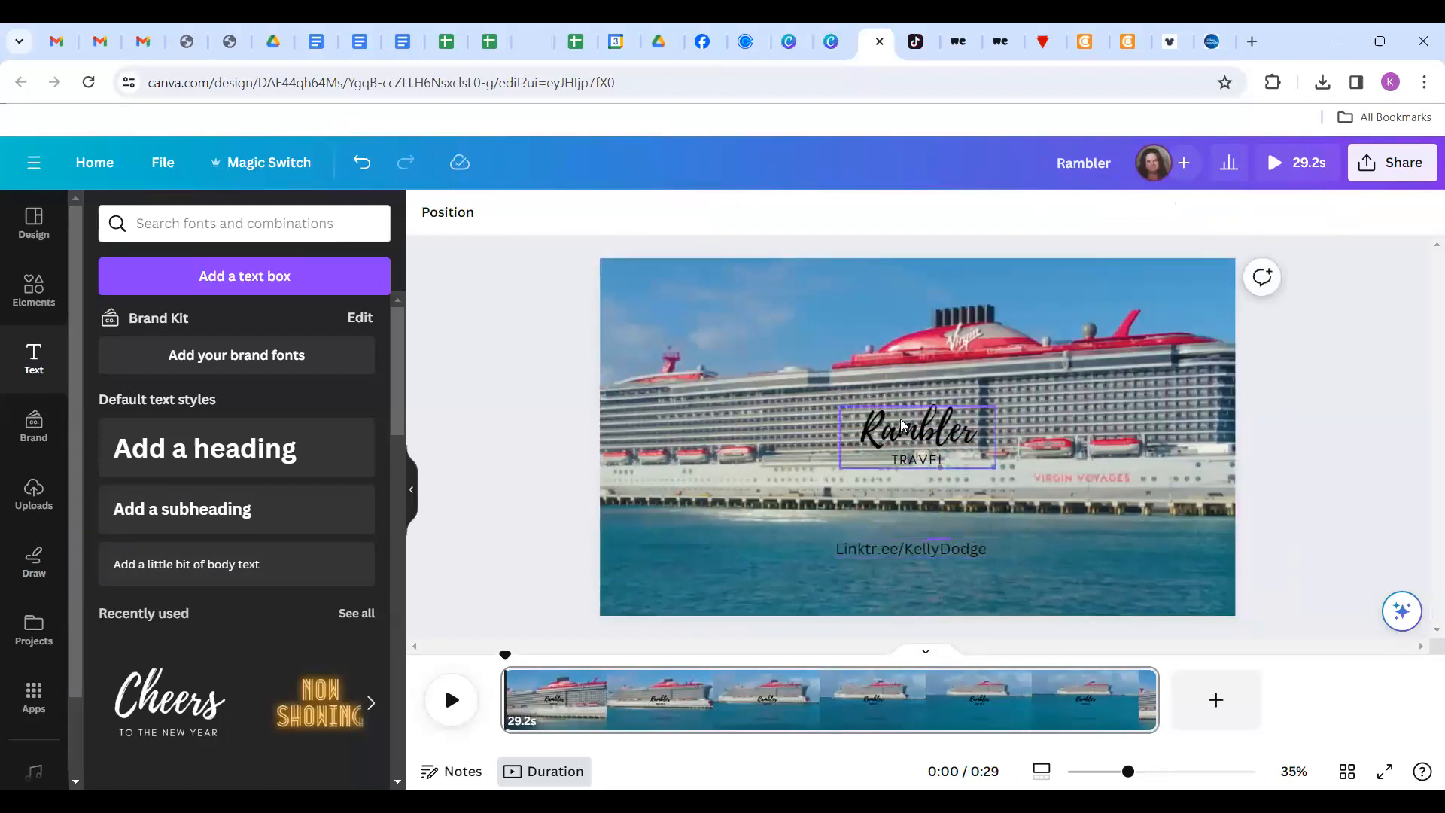
left_click_drag(903, 465, 907, 538)
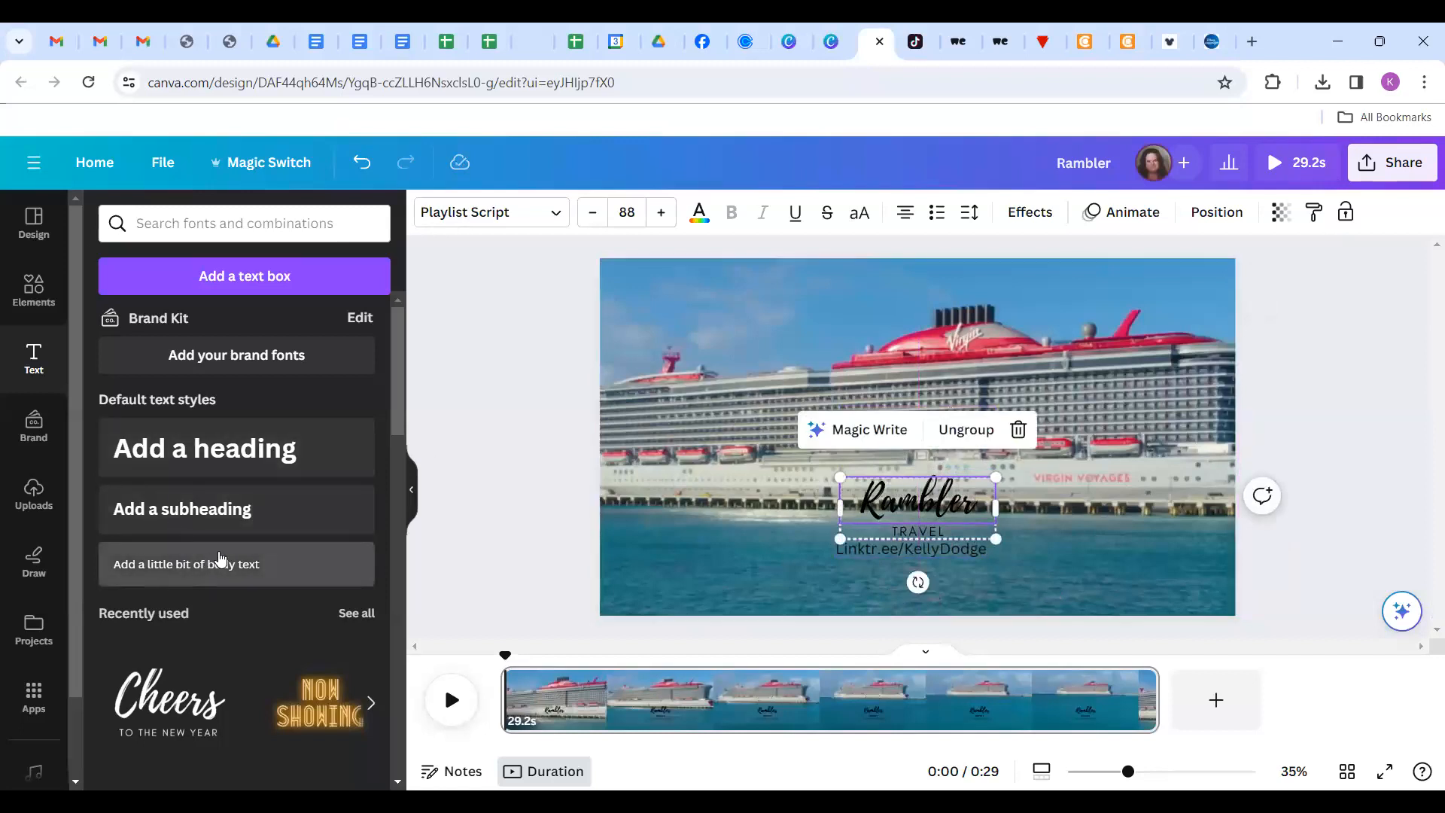
Paste a second text line for the phone number beneath the link and realign the stack.
left_click(203, 578)
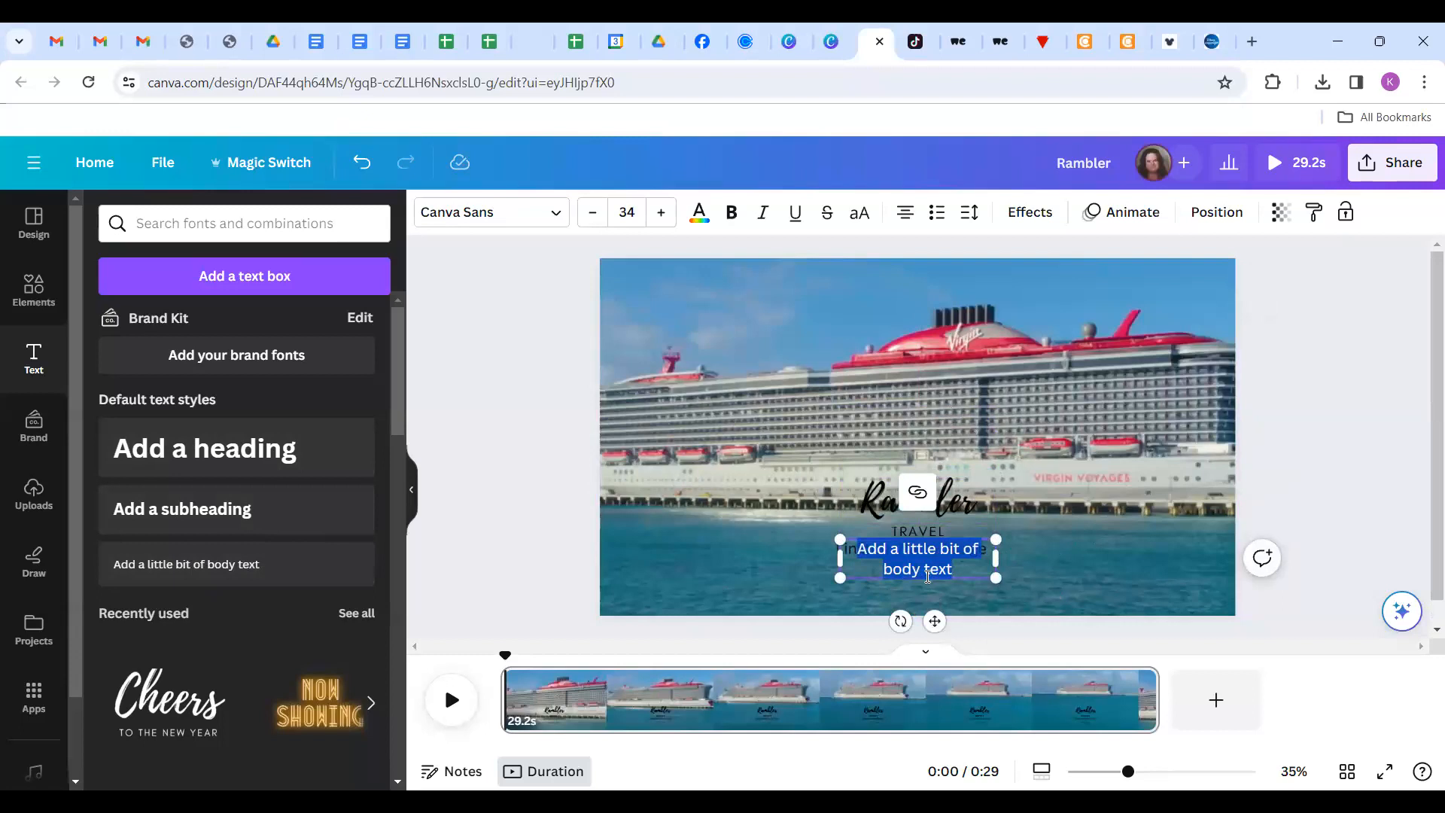
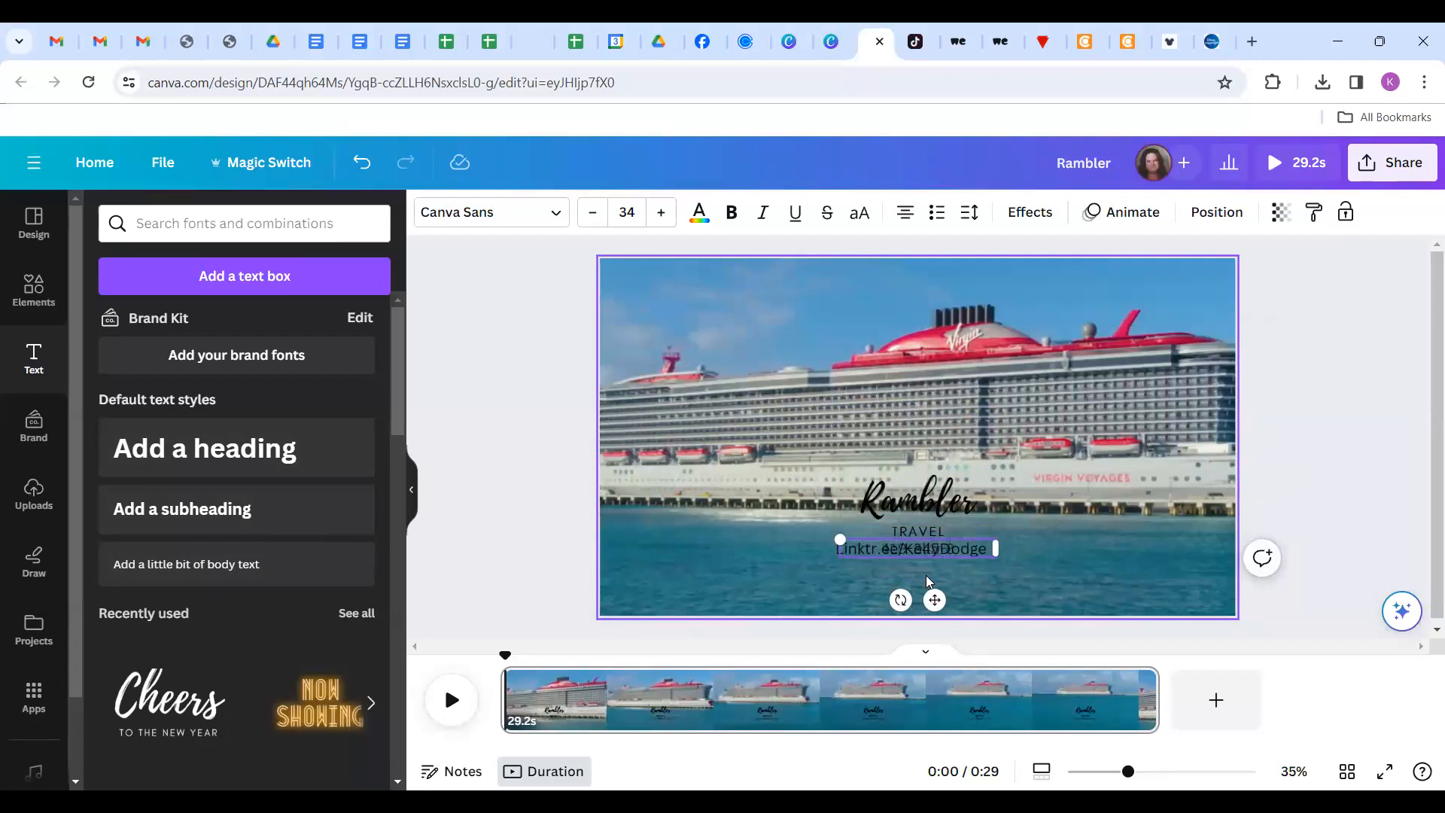
left_click(1373, 382)
left_click_drag(918, 555, 912, 576)
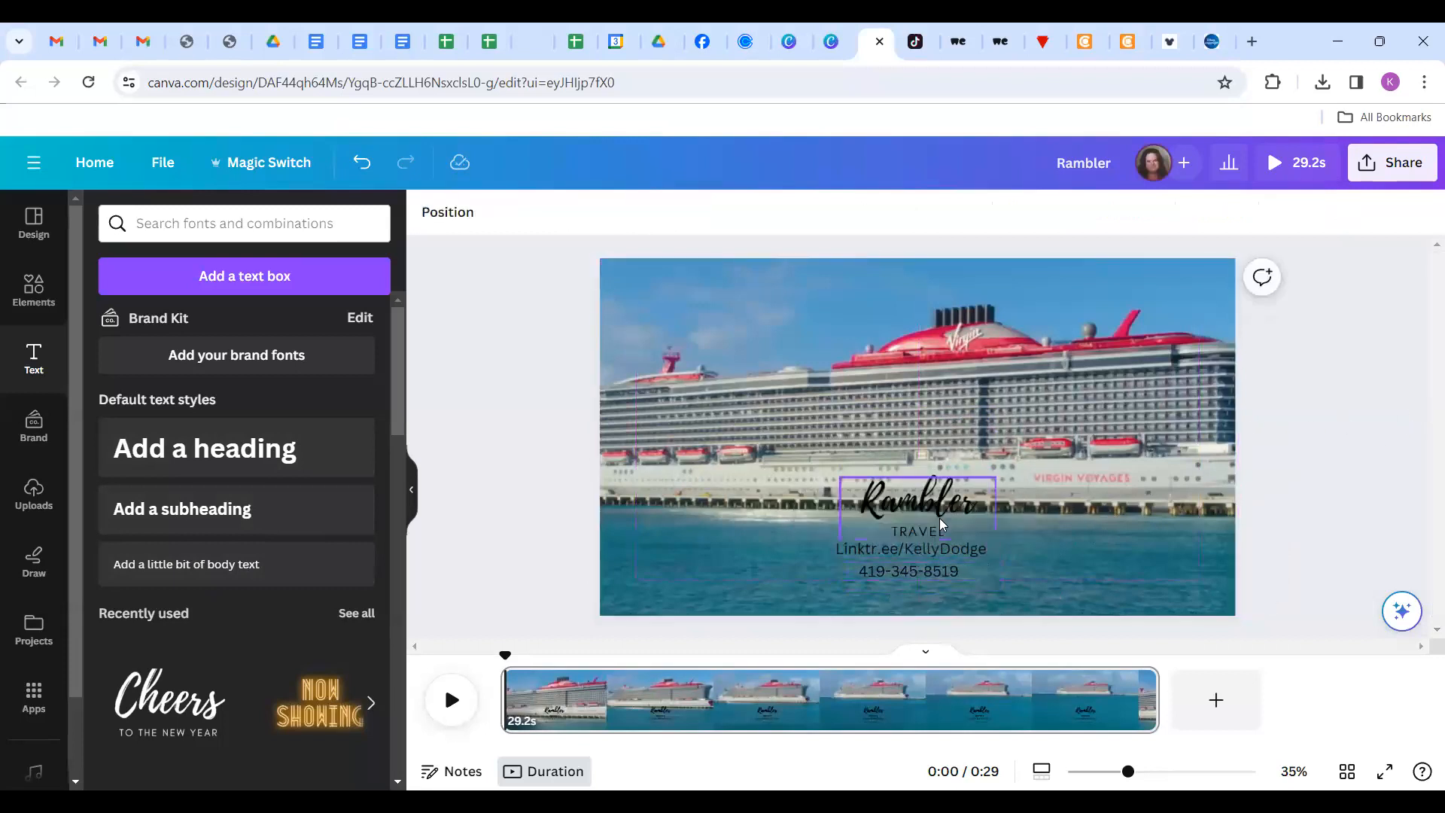
mouse_move(926, 579)
left_mouse_down()
mouse_move(925, 598)
mouse_move(927, 572)
left_mouse_up()
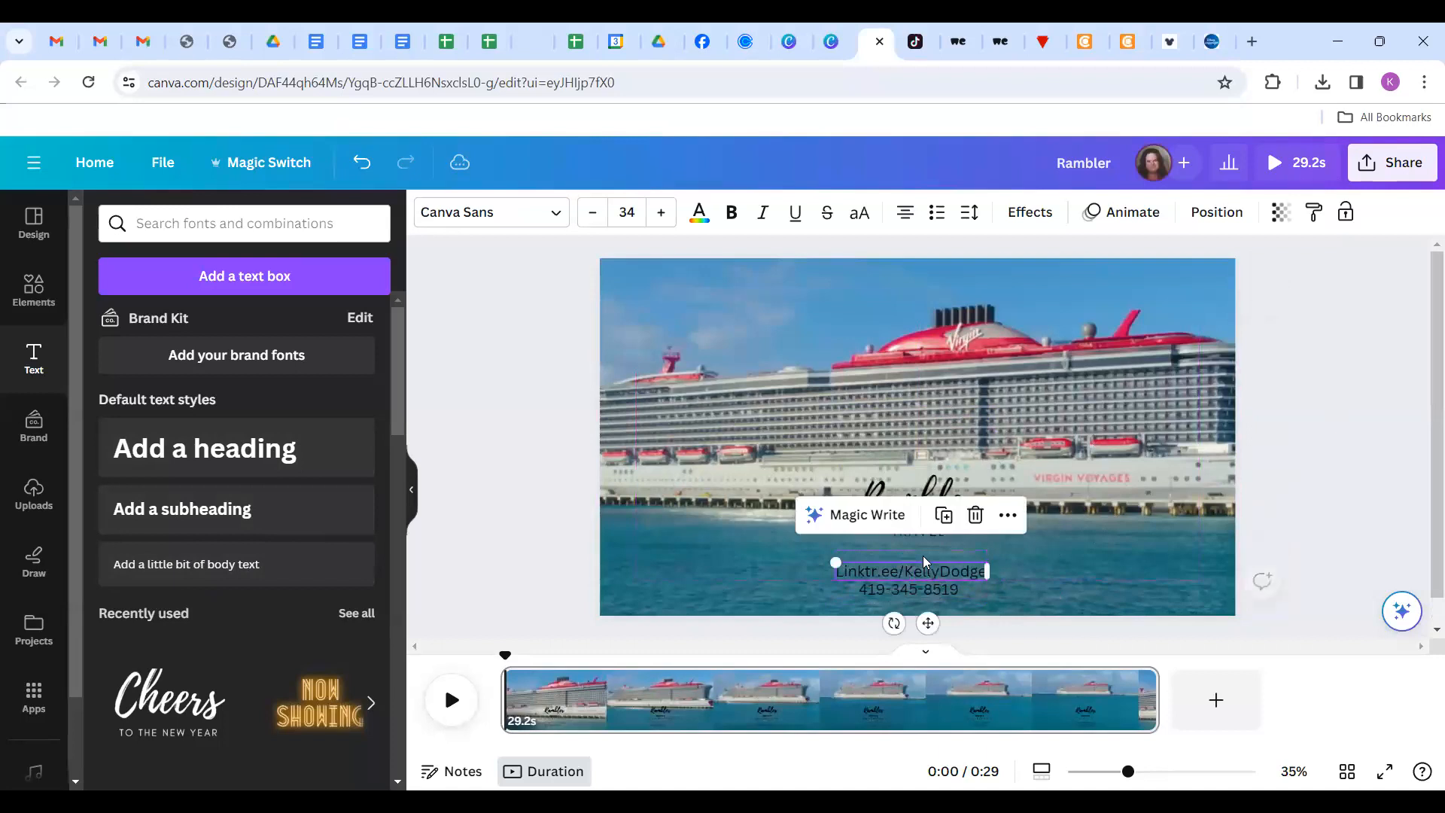
left_click(1333, 434)
left_click_drag(932, 515, 929, 537)
left_click(1390, 474)
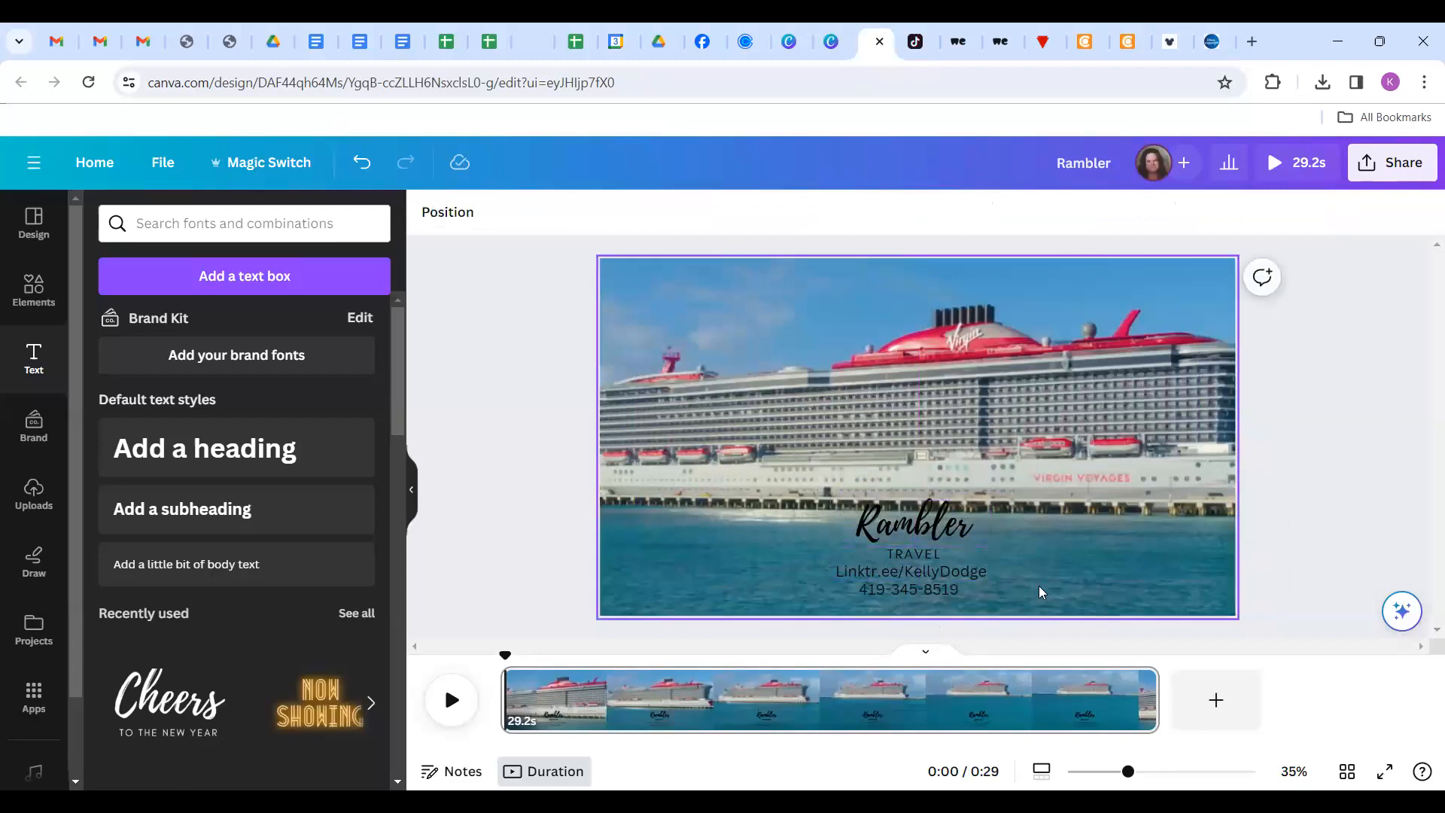
Recolour the title, link and phone text from black to white using Change all.
left_click(941, 533)
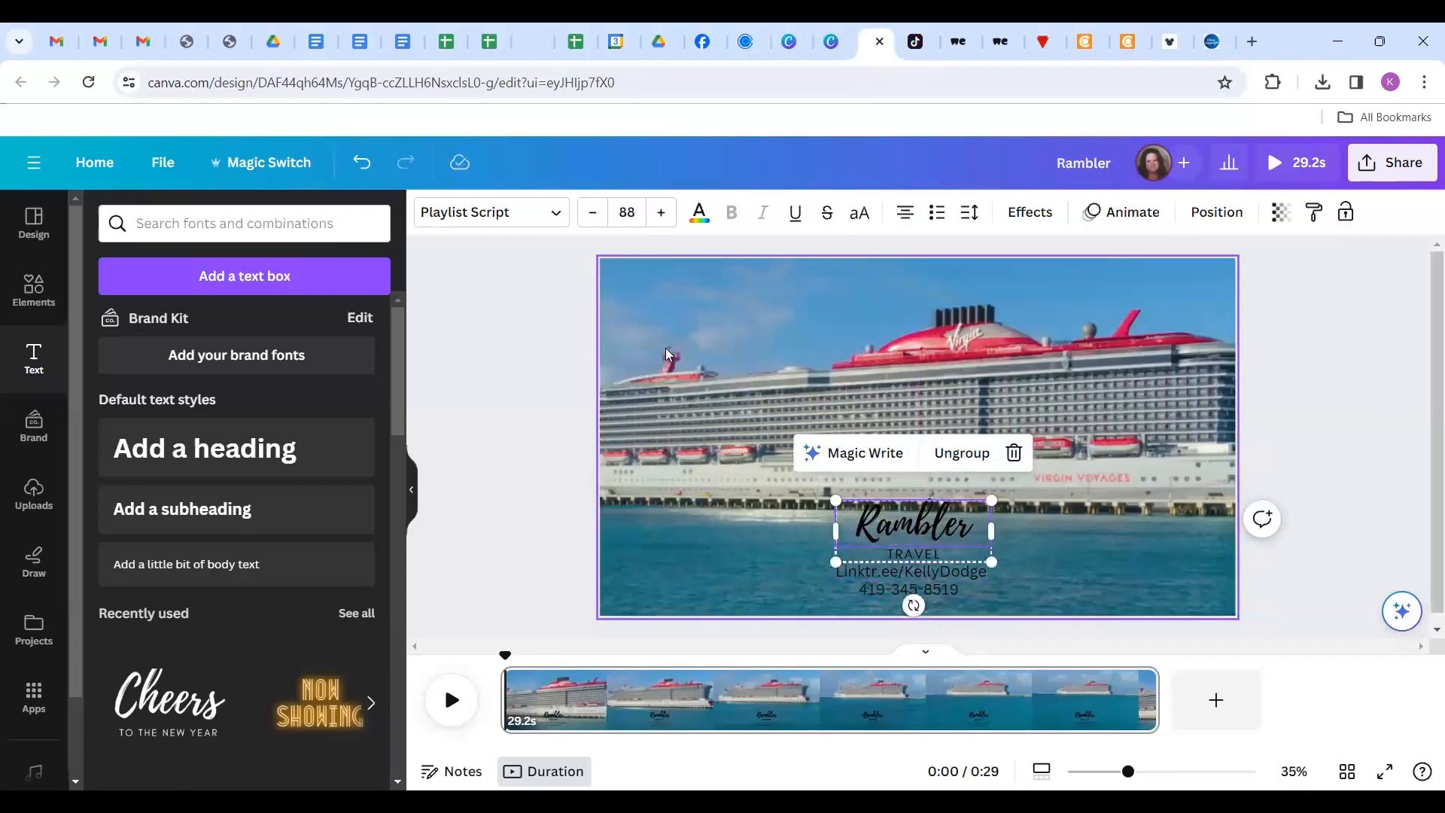
left_click(699, 211)
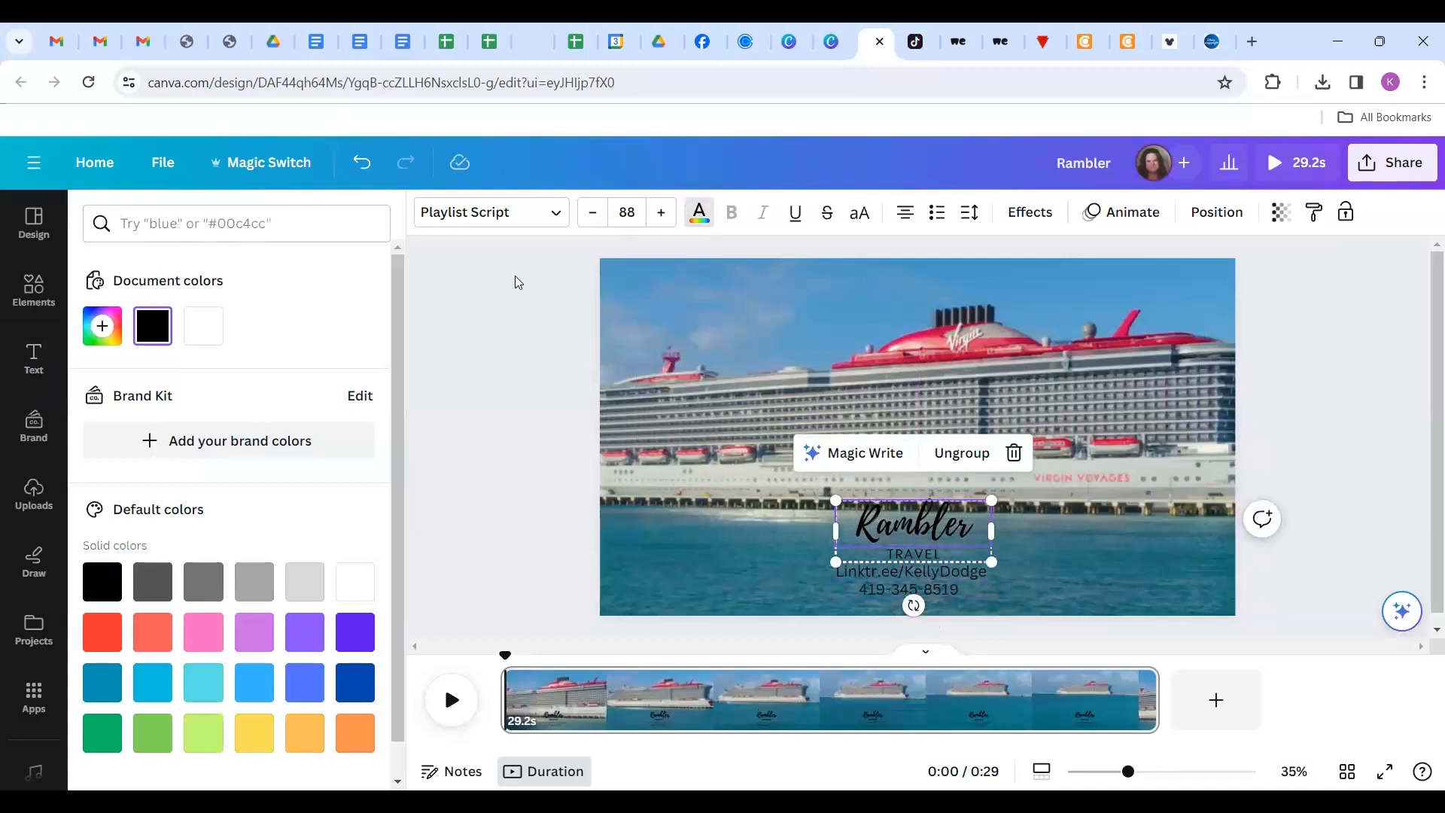
left_click(219, 329)
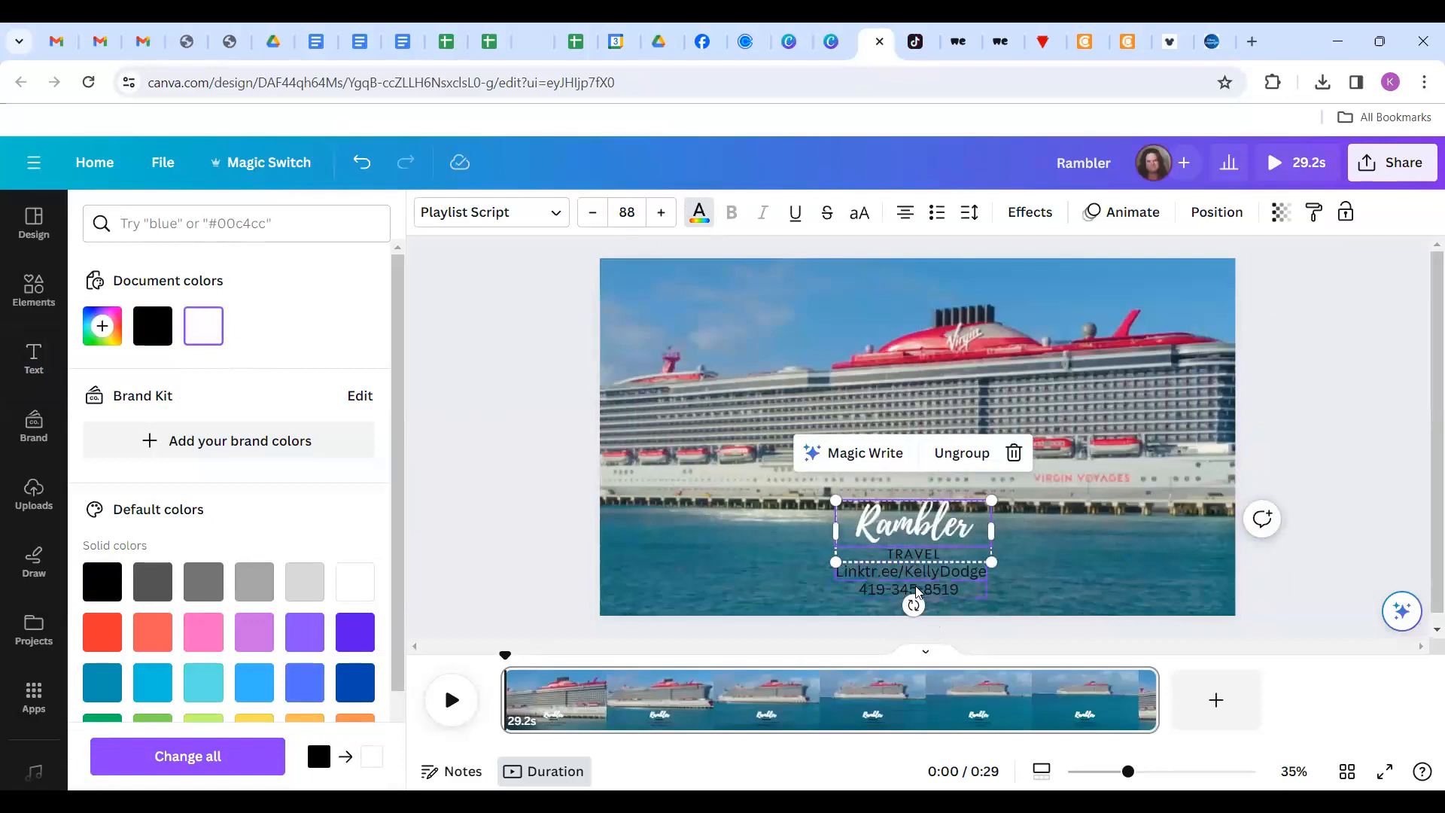
left_click(167, 767)
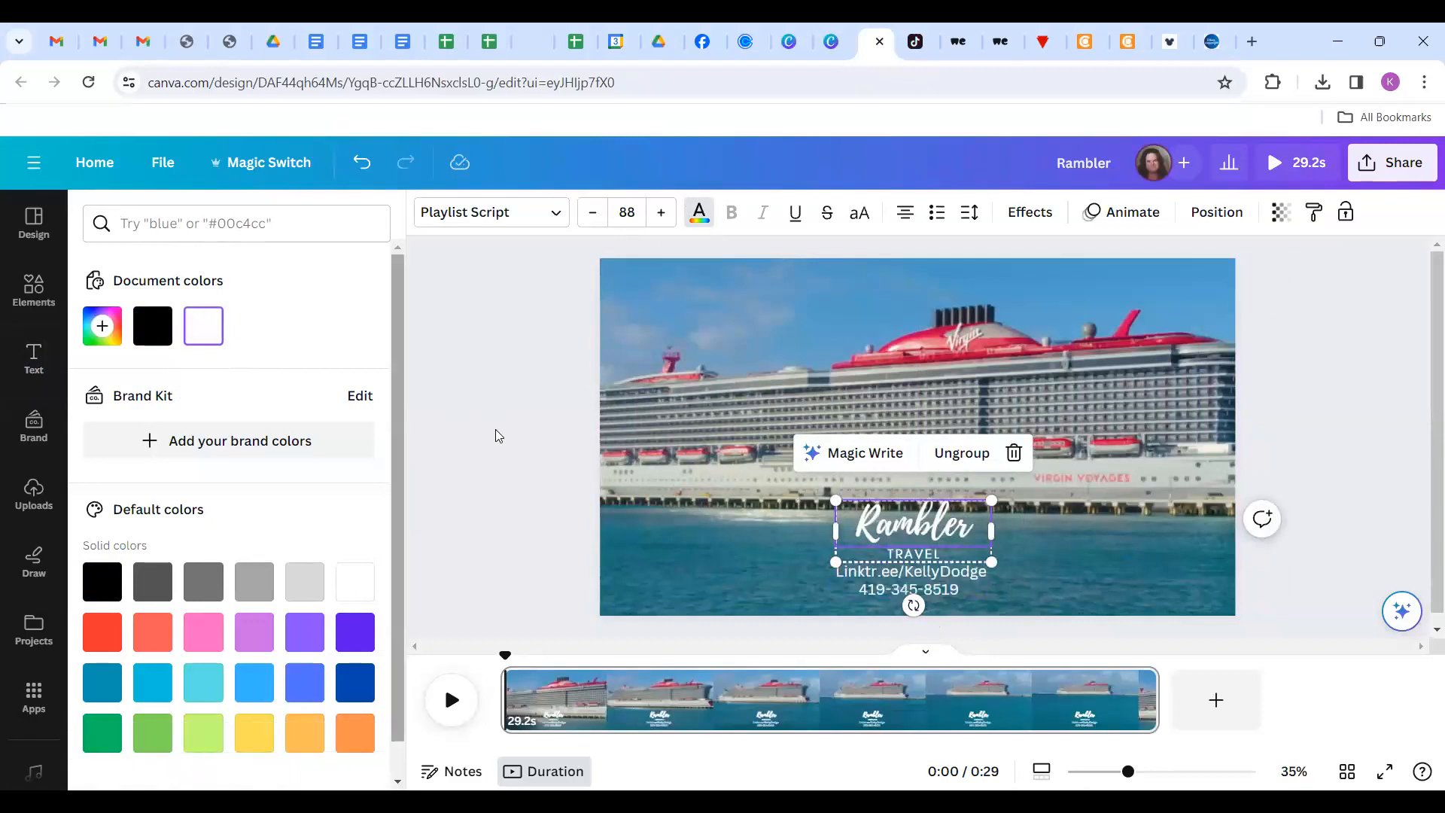
left_click(495, 430)
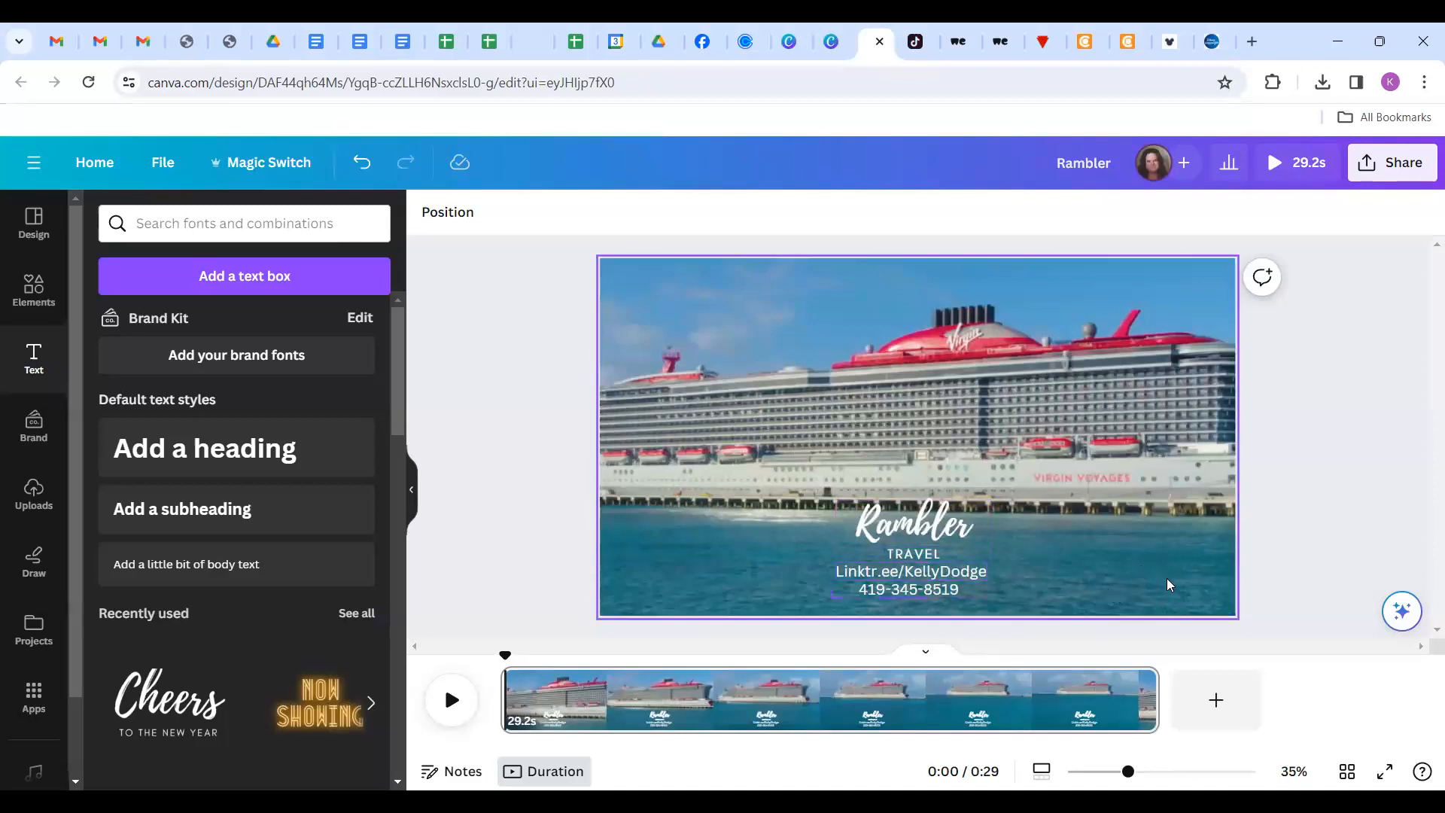
Play the branded ship video, review it in full-screen preview, then exit full screen.
left_click(452, 701)
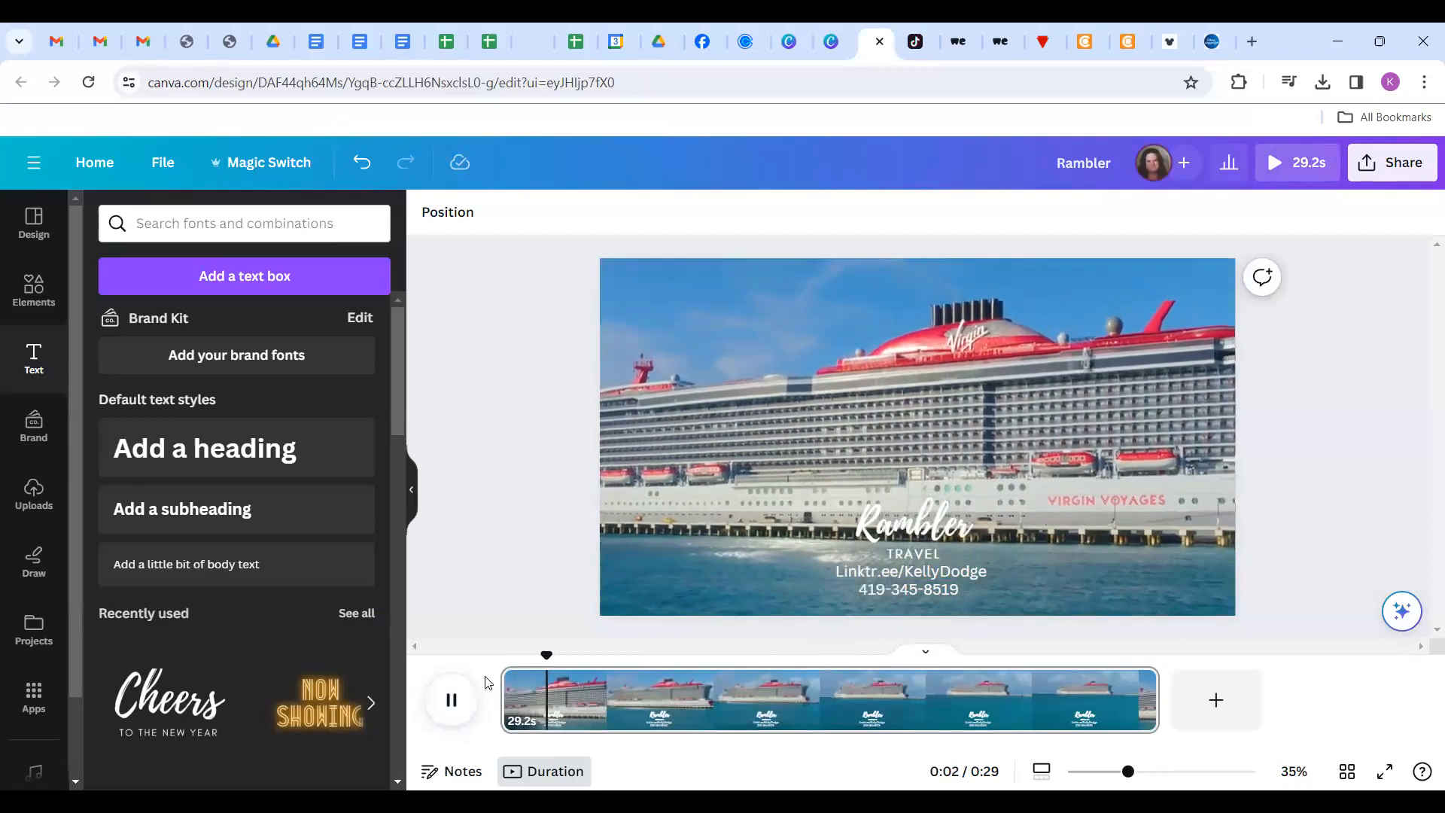
left_click(1378, 775)
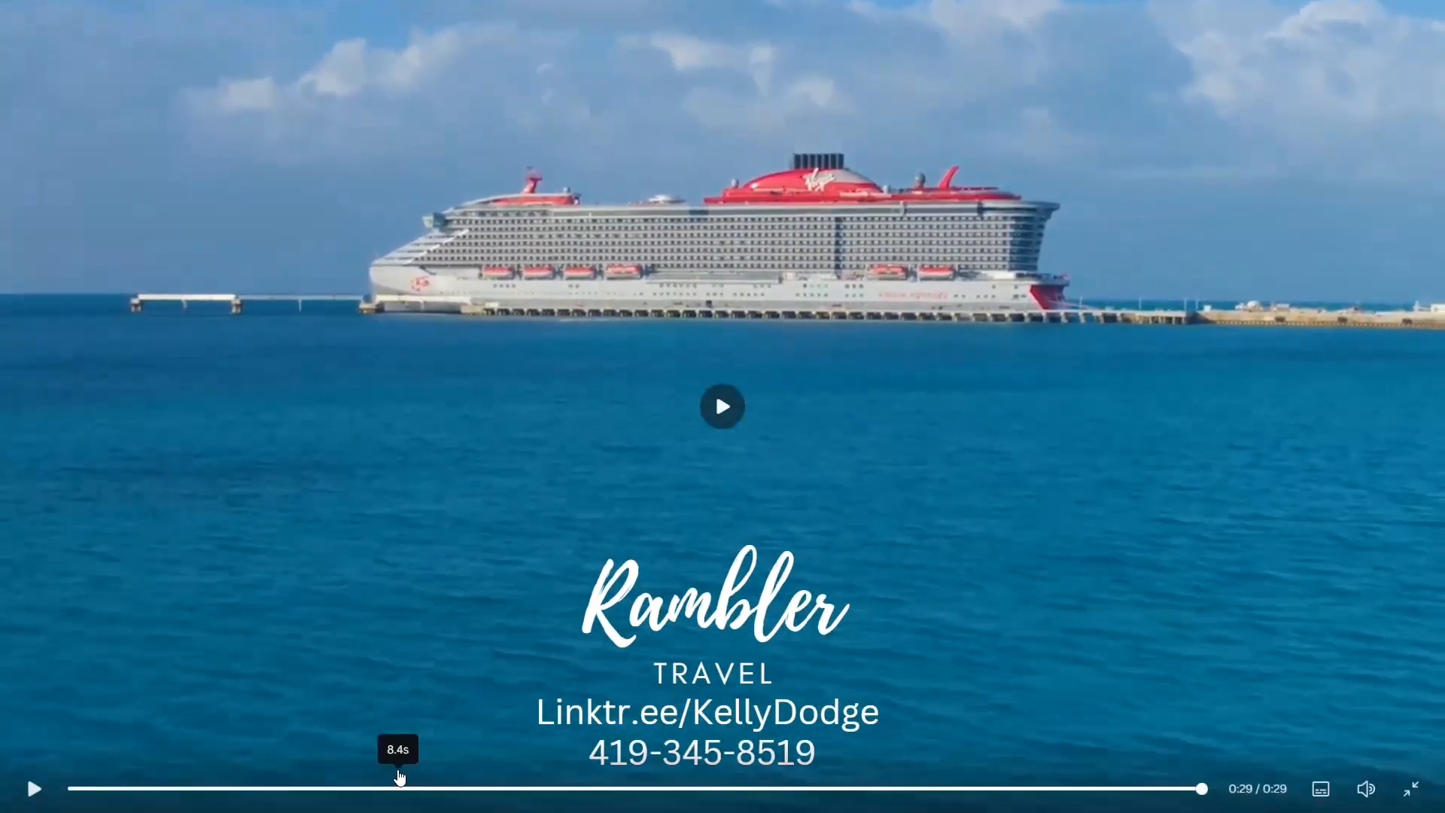
key("Escape")
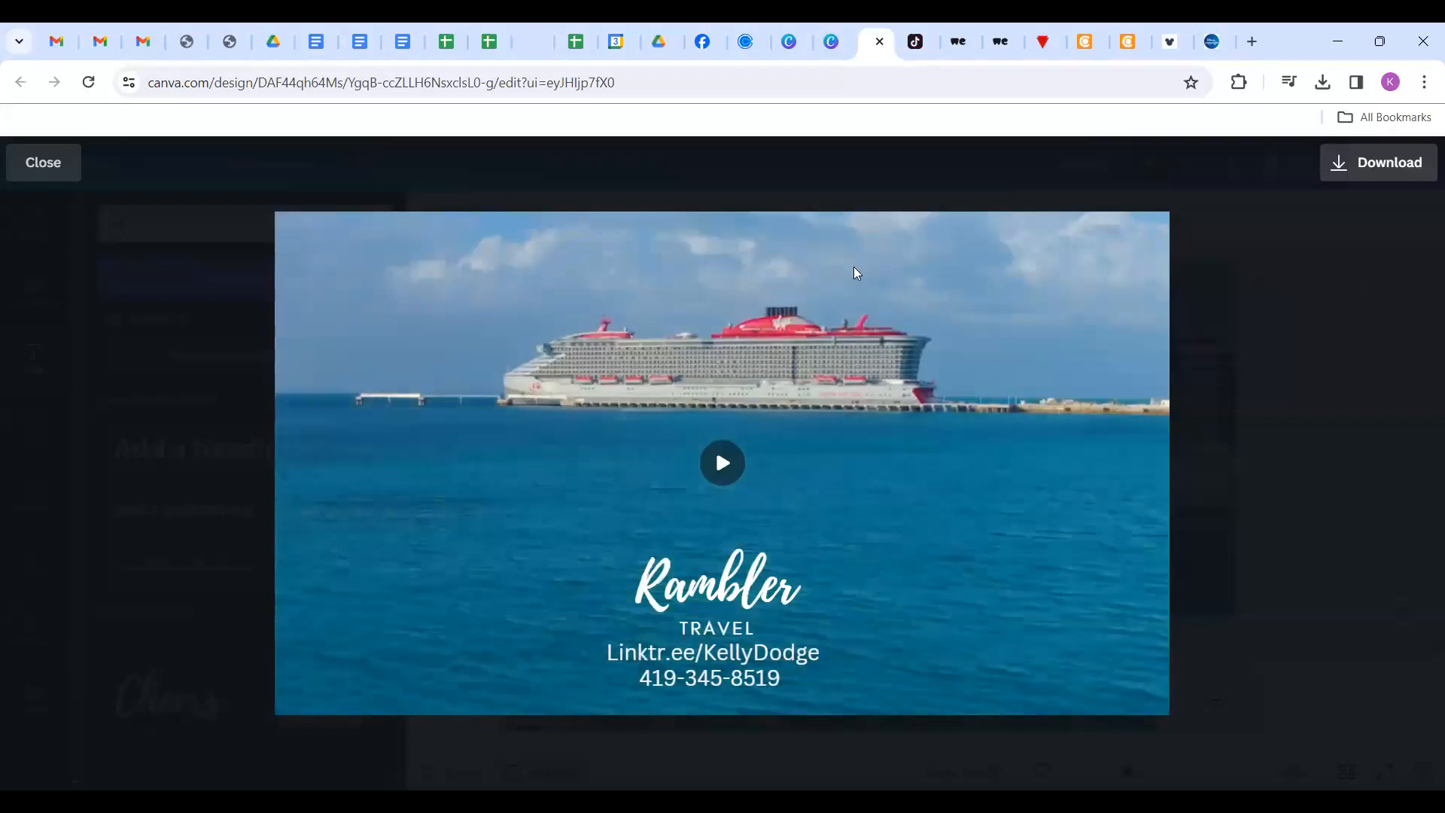
Close the preview and retitle the design from Rambler to 'VV video'.
left_click(29, 174)
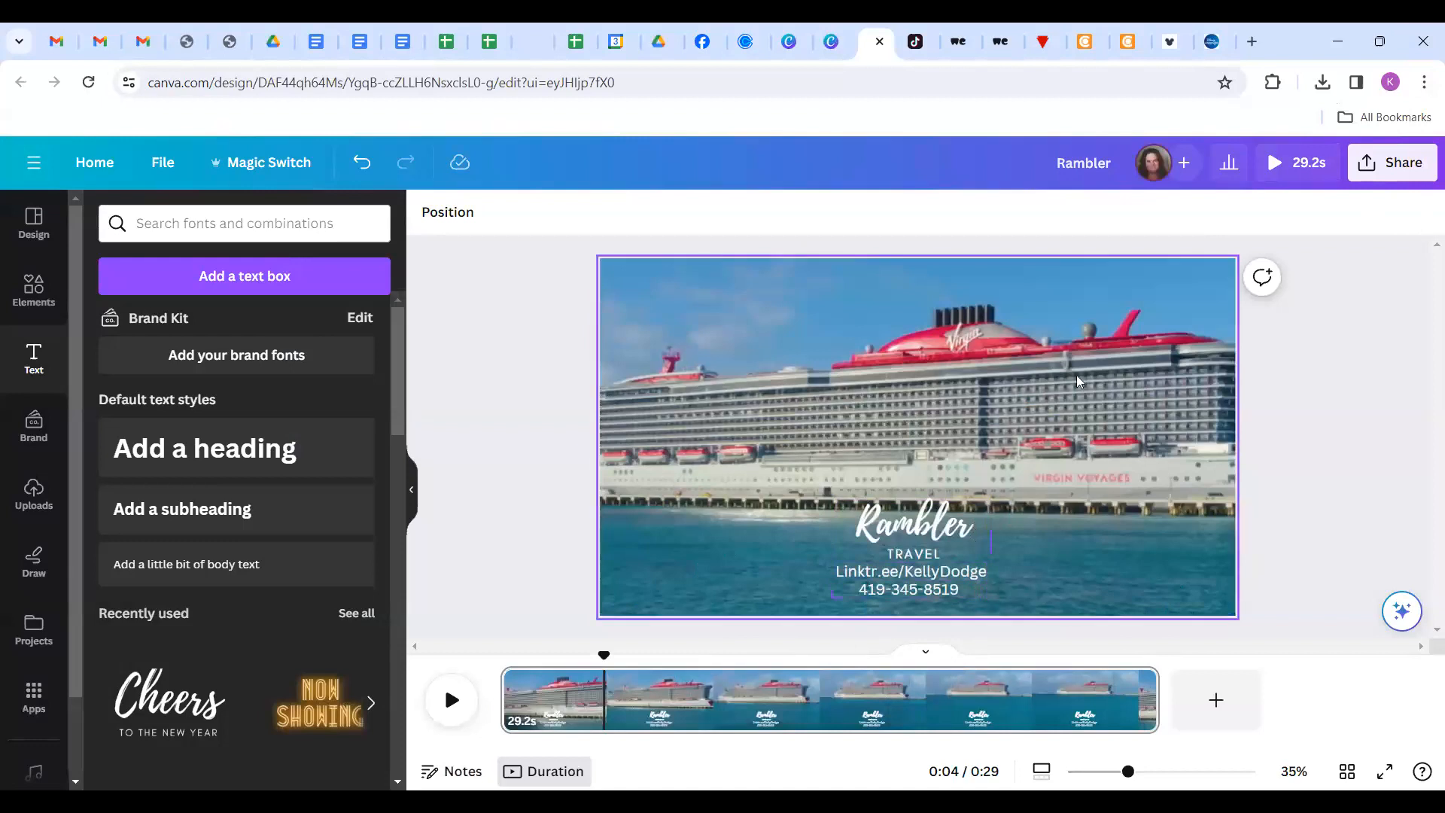
left_click(1398, 171)
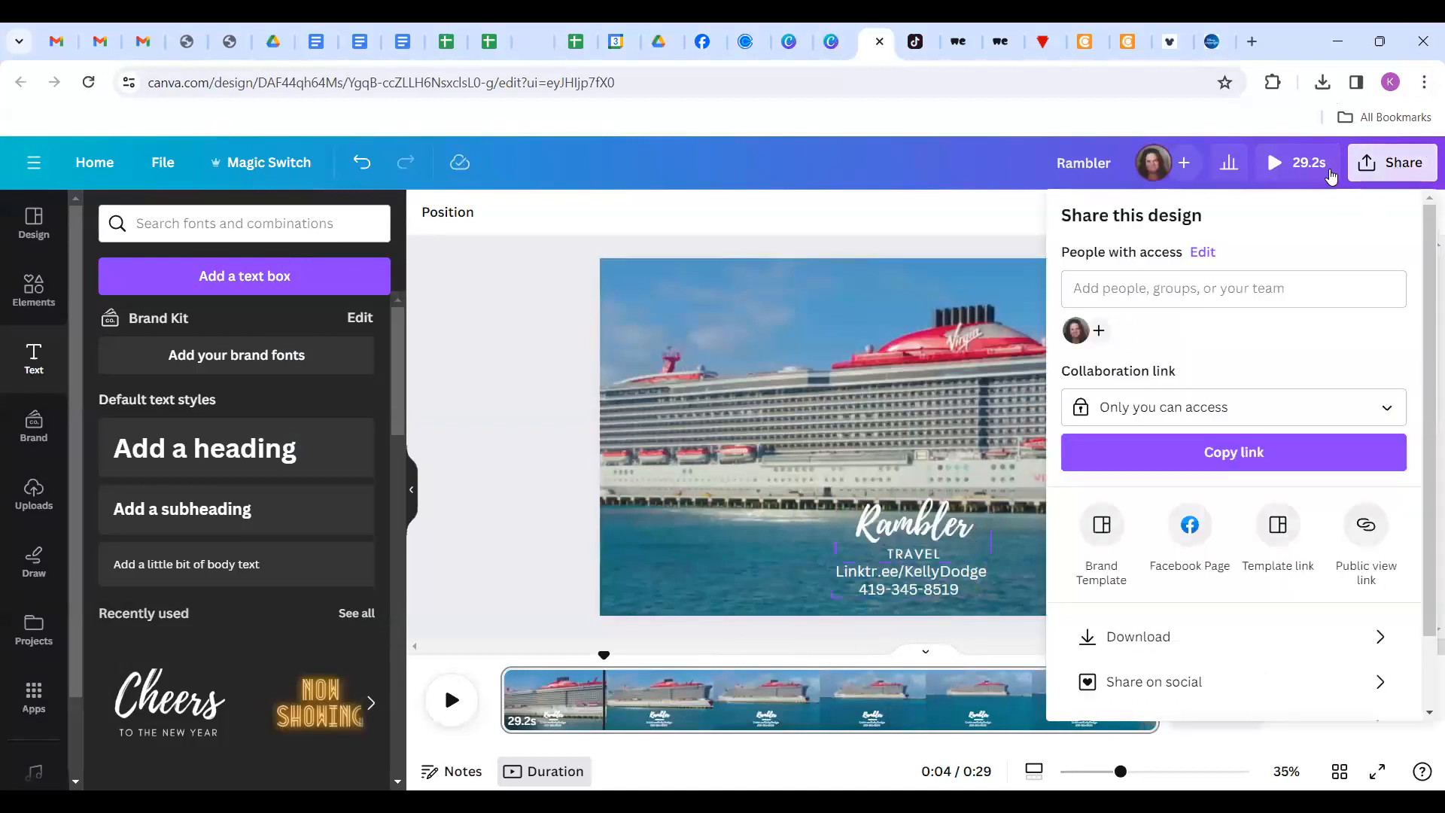
left_click(1117, 162)
left_click_drag(1116, 162, 1051, 175)
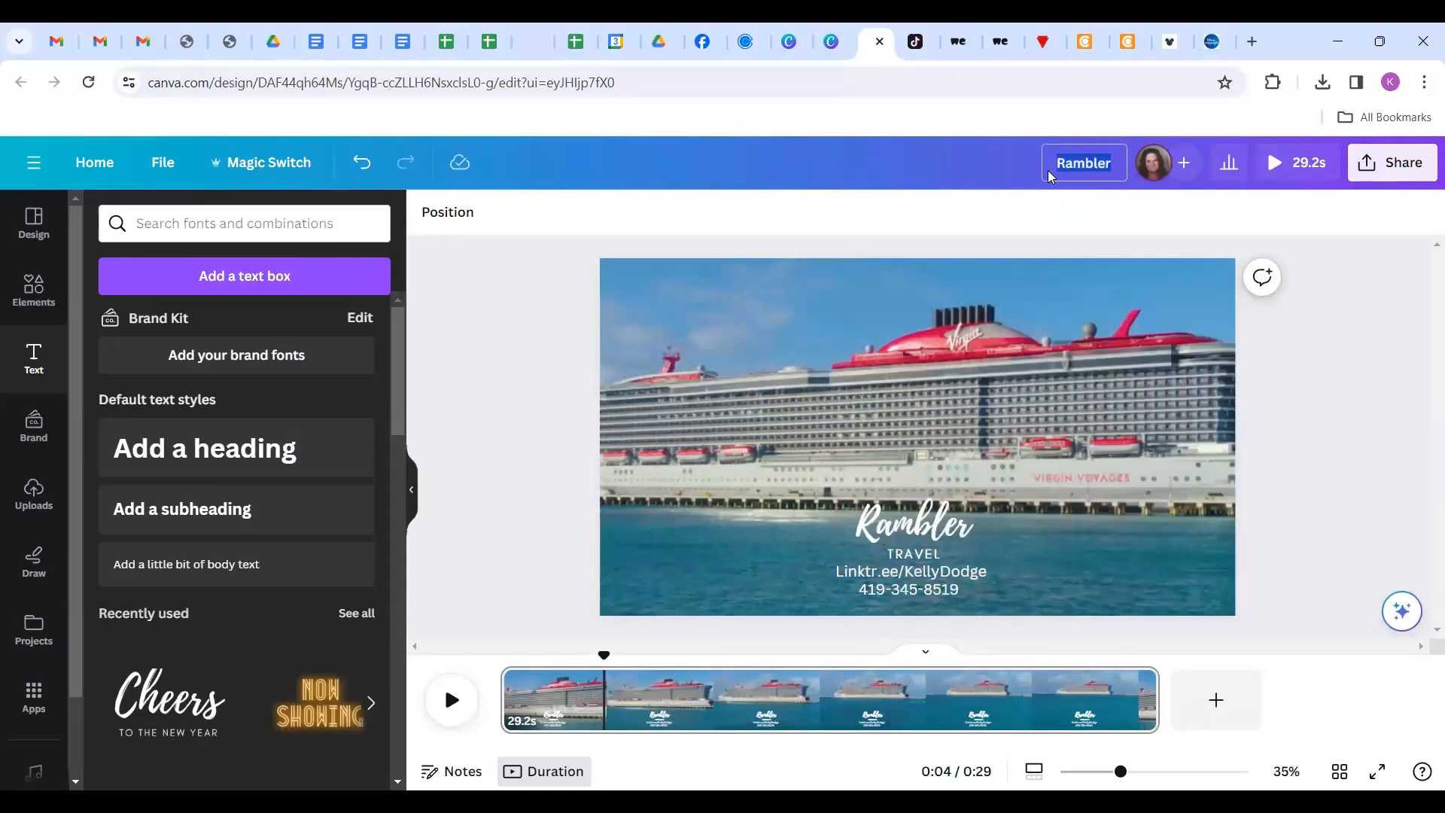
type("VV video")
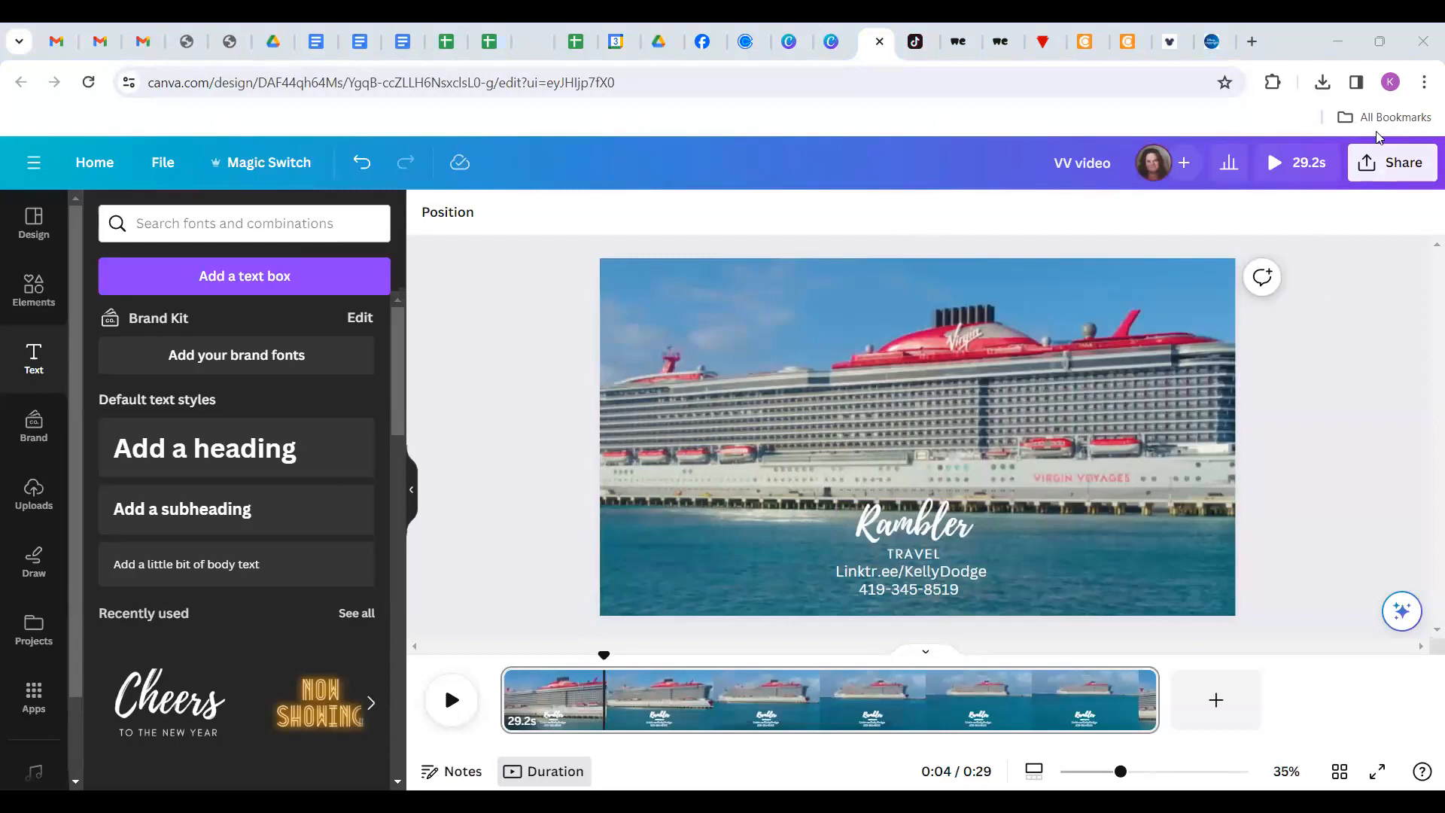
Download 'VV video' as a 1080p MP4, then close the editor tab.
left_click(1401, 172)
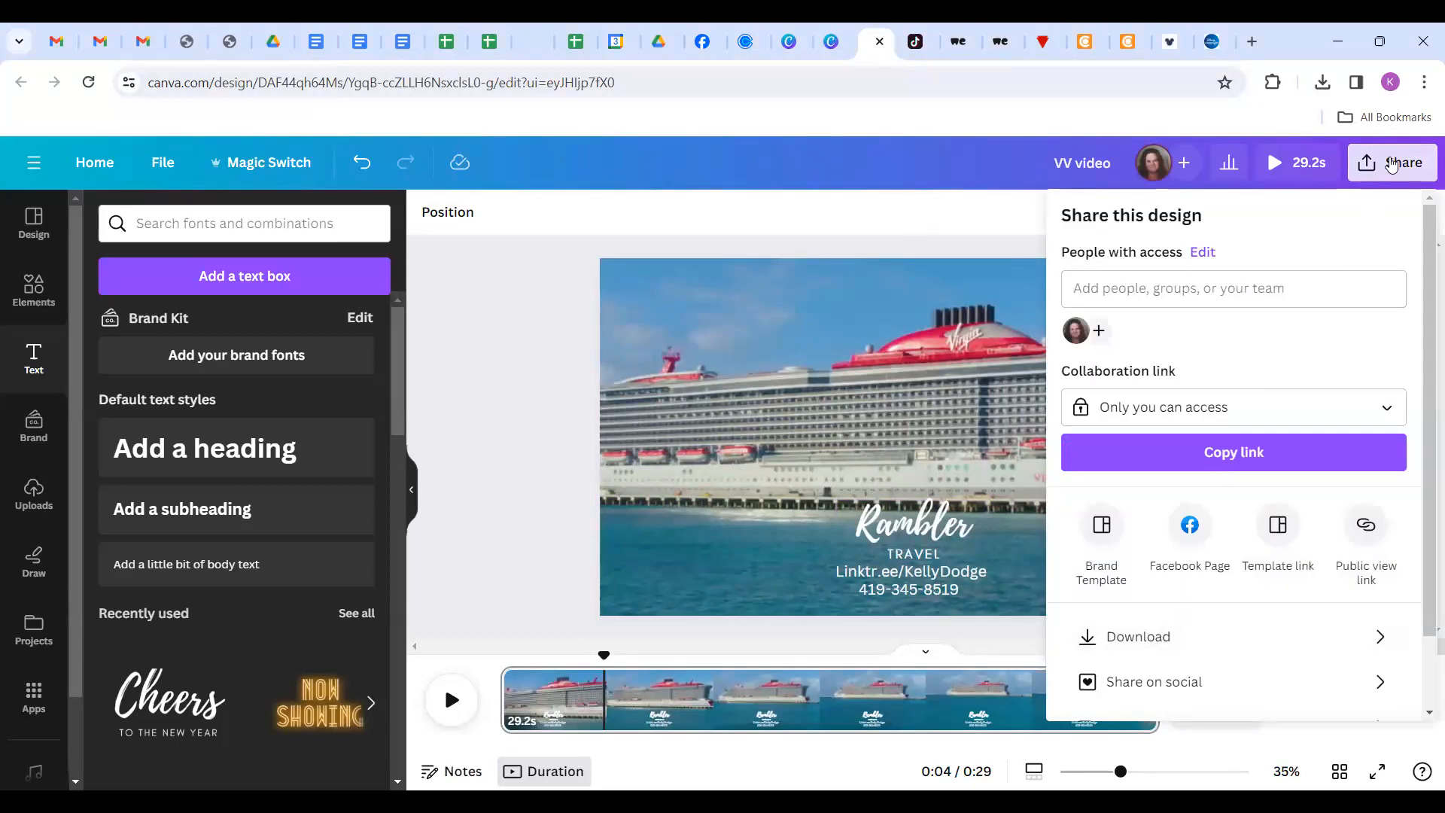
left_click(1159, 638)
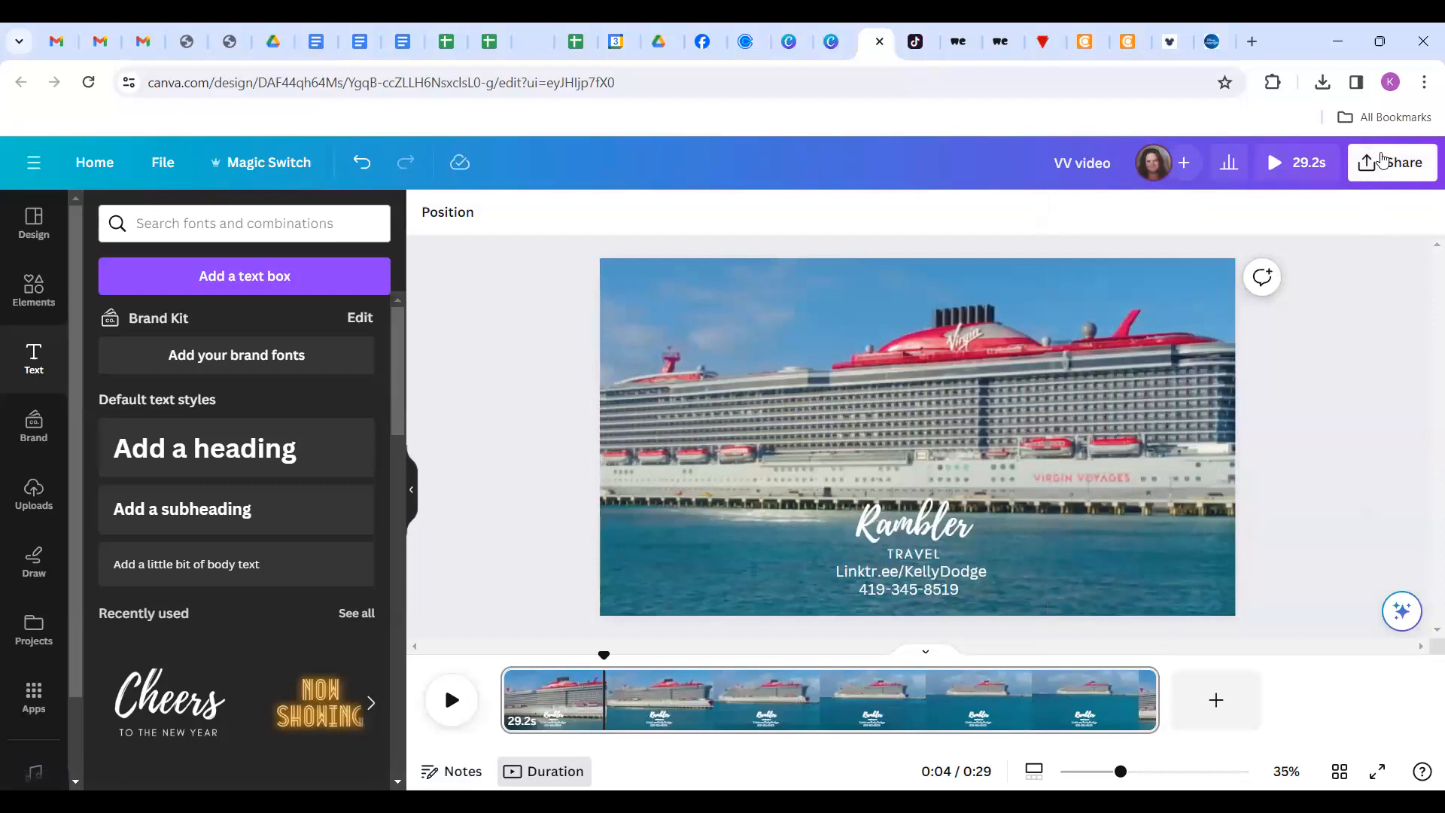
left_click(1382, 159)
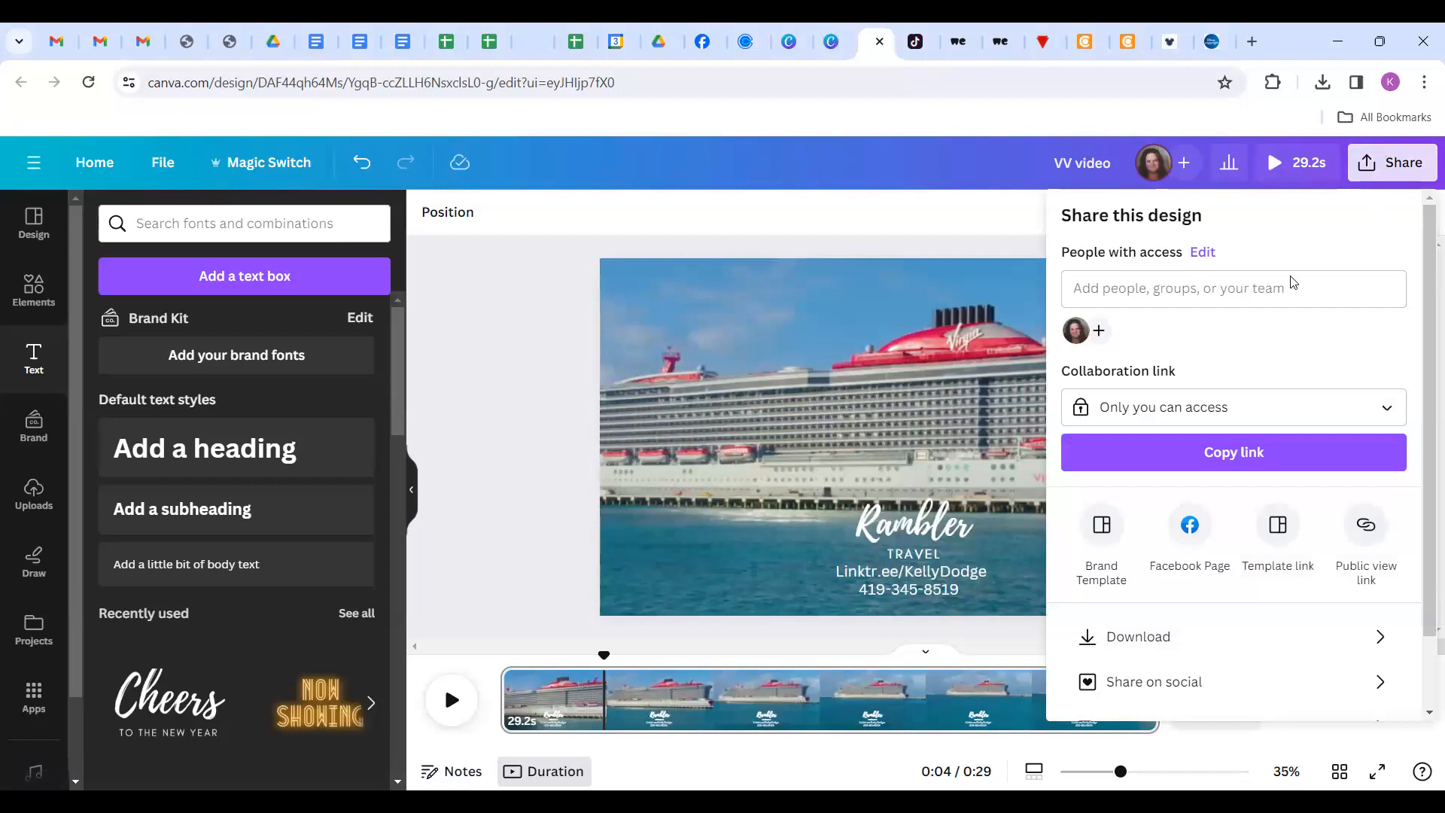
left_click(1099, 635)
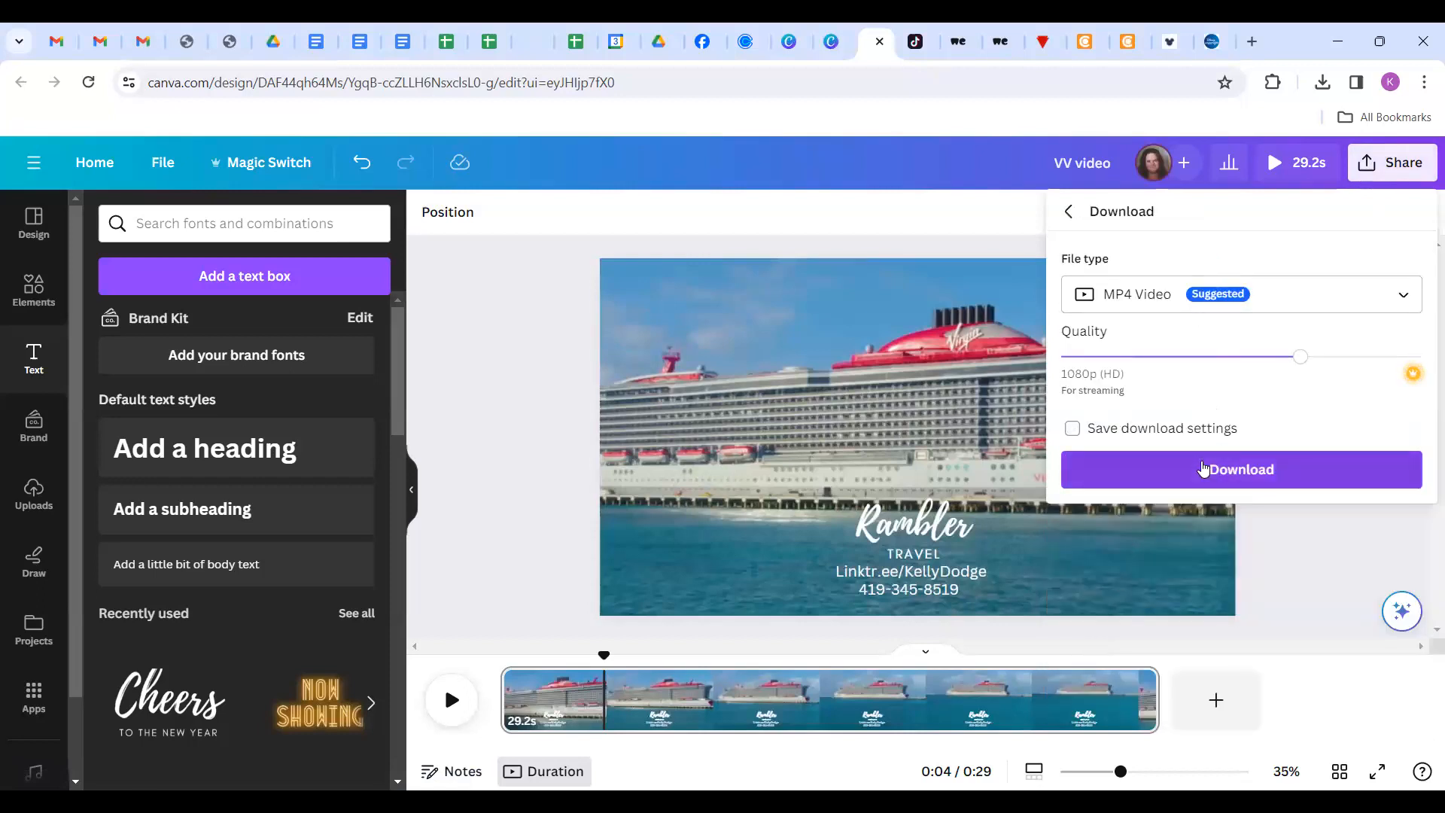
left_click(1203, 469)
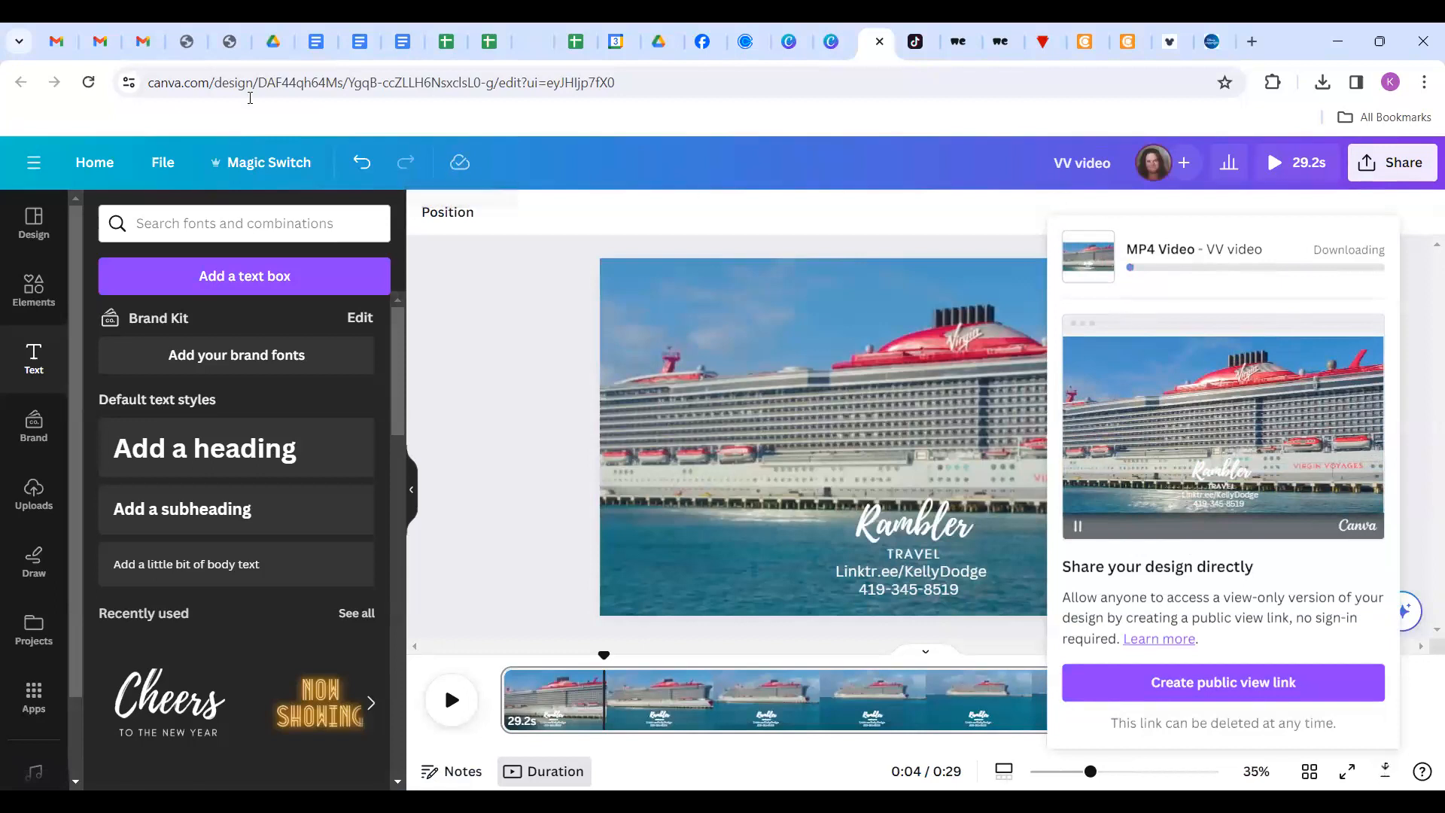
left_click(879, 43)
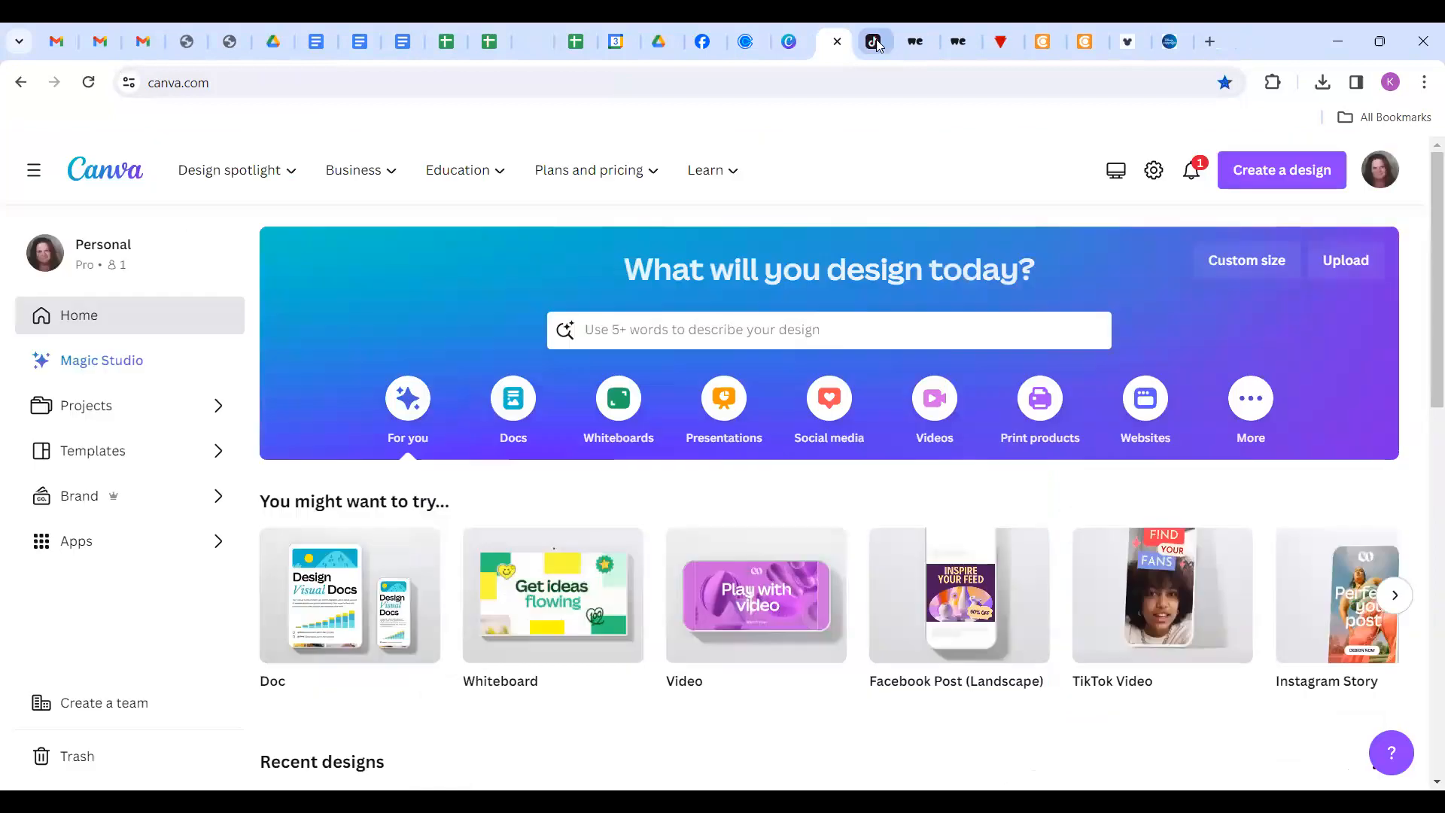
Close Canva and open Disney Copyright & Digital Brochures from Disney Travel Agents' Marketing Tools.
left_click(837, 42)
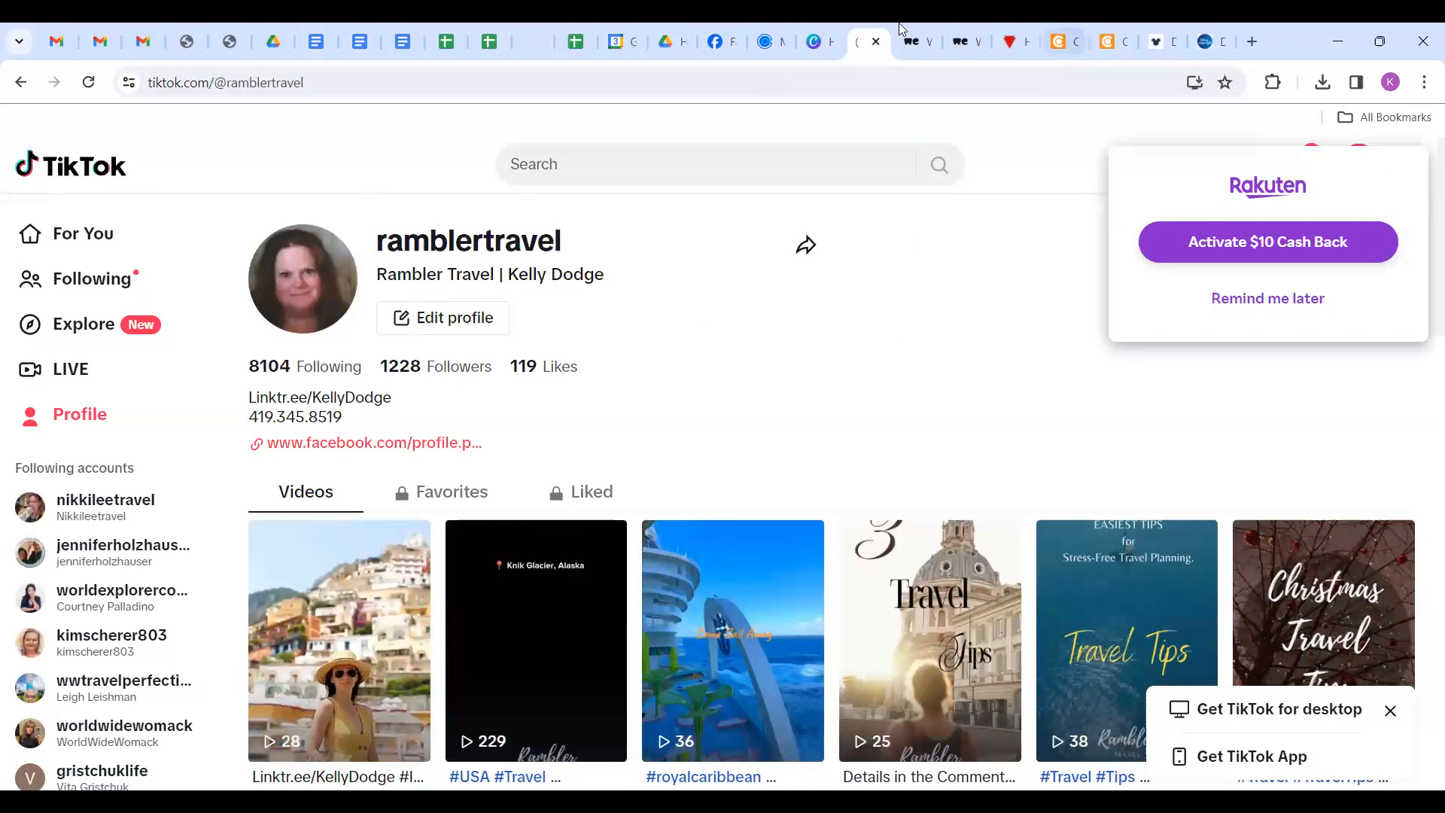
left_click(1168, 46)
scroll(968, 240, "up", 3)
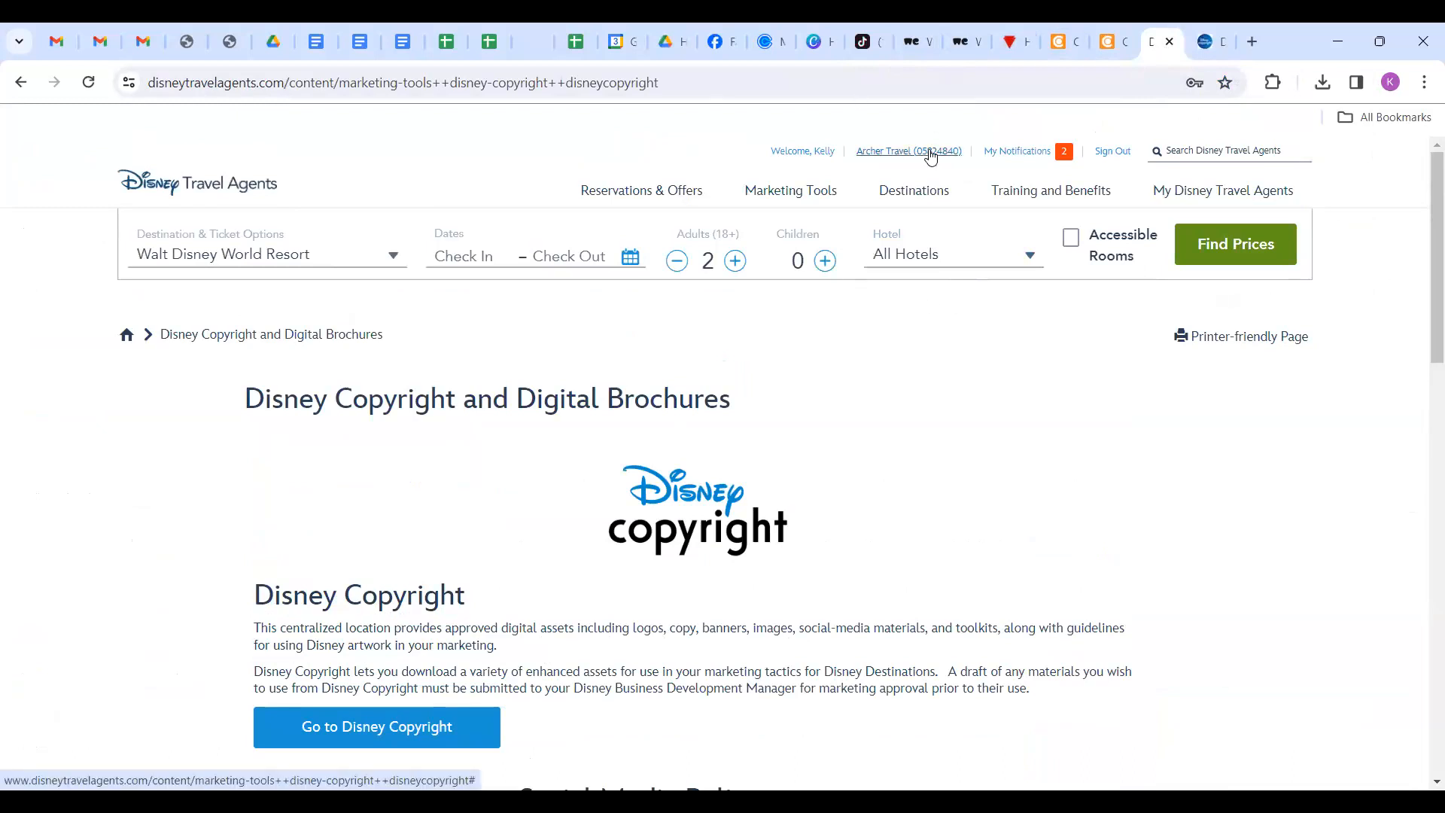
left_click(795, 198)
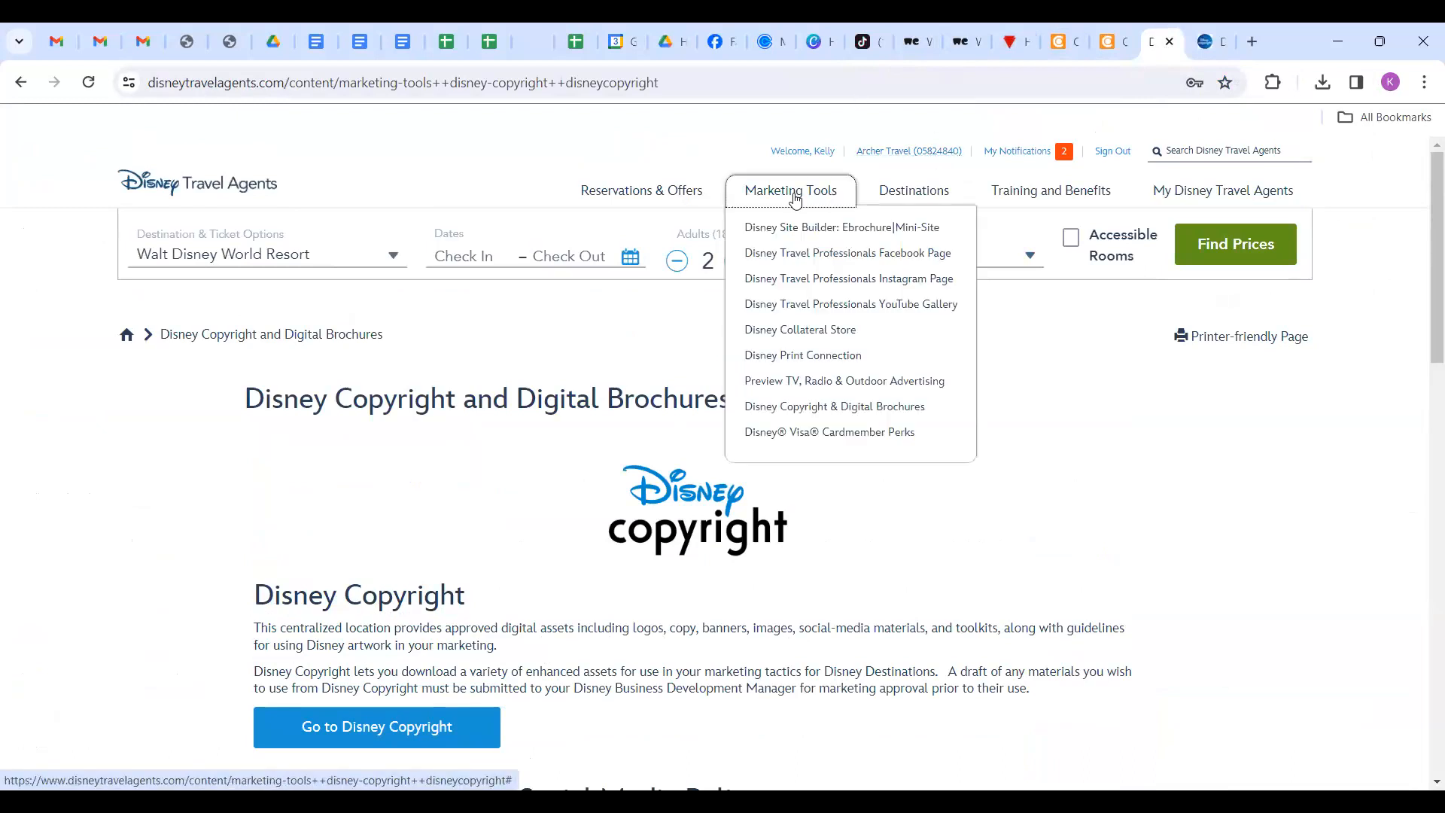
left_click(821, 420)
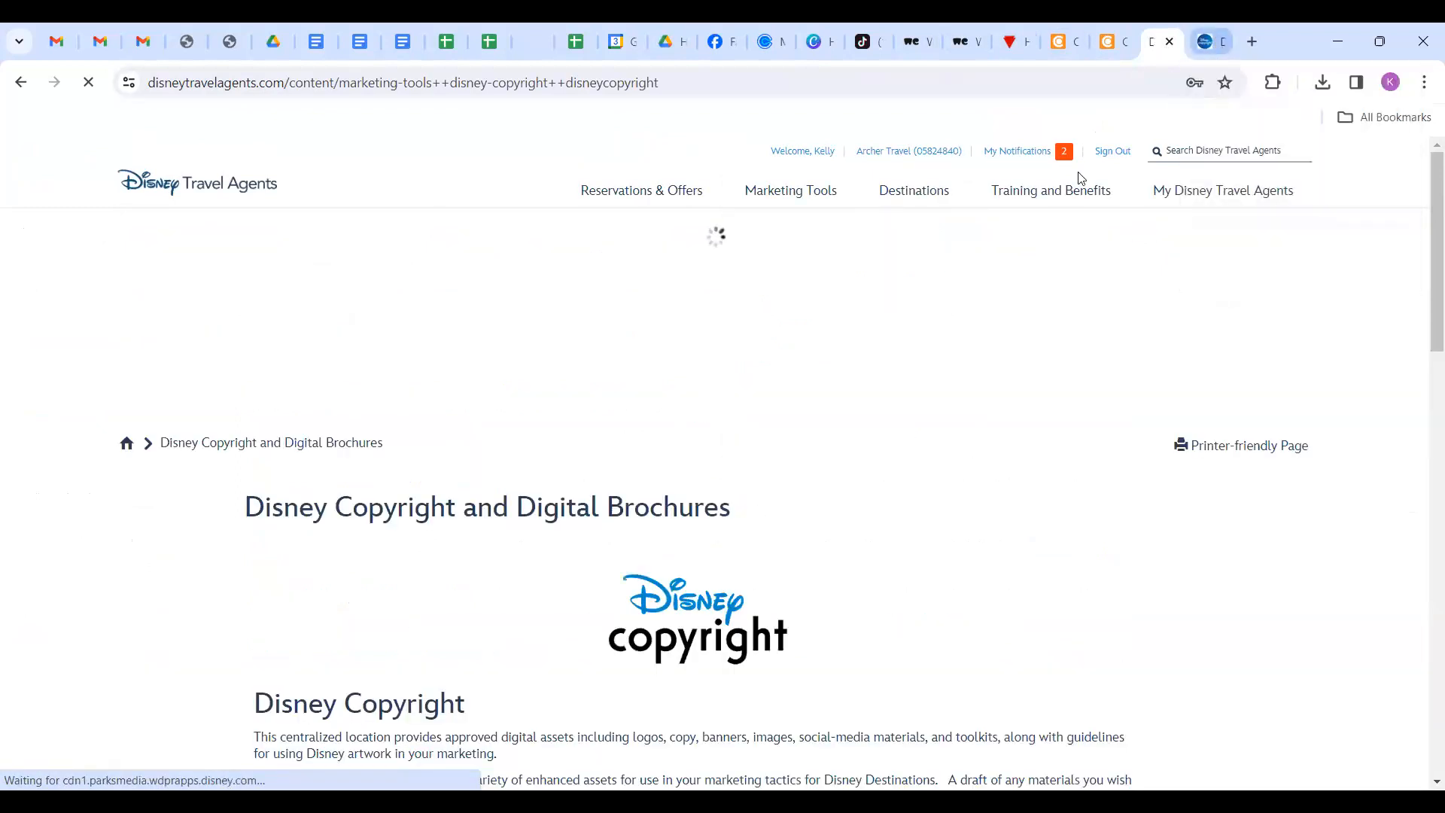
scroll(600, 432, "down", 5)
Open the Disney Copyright asset site's Travel Advisor page.
left_click(404, 434)
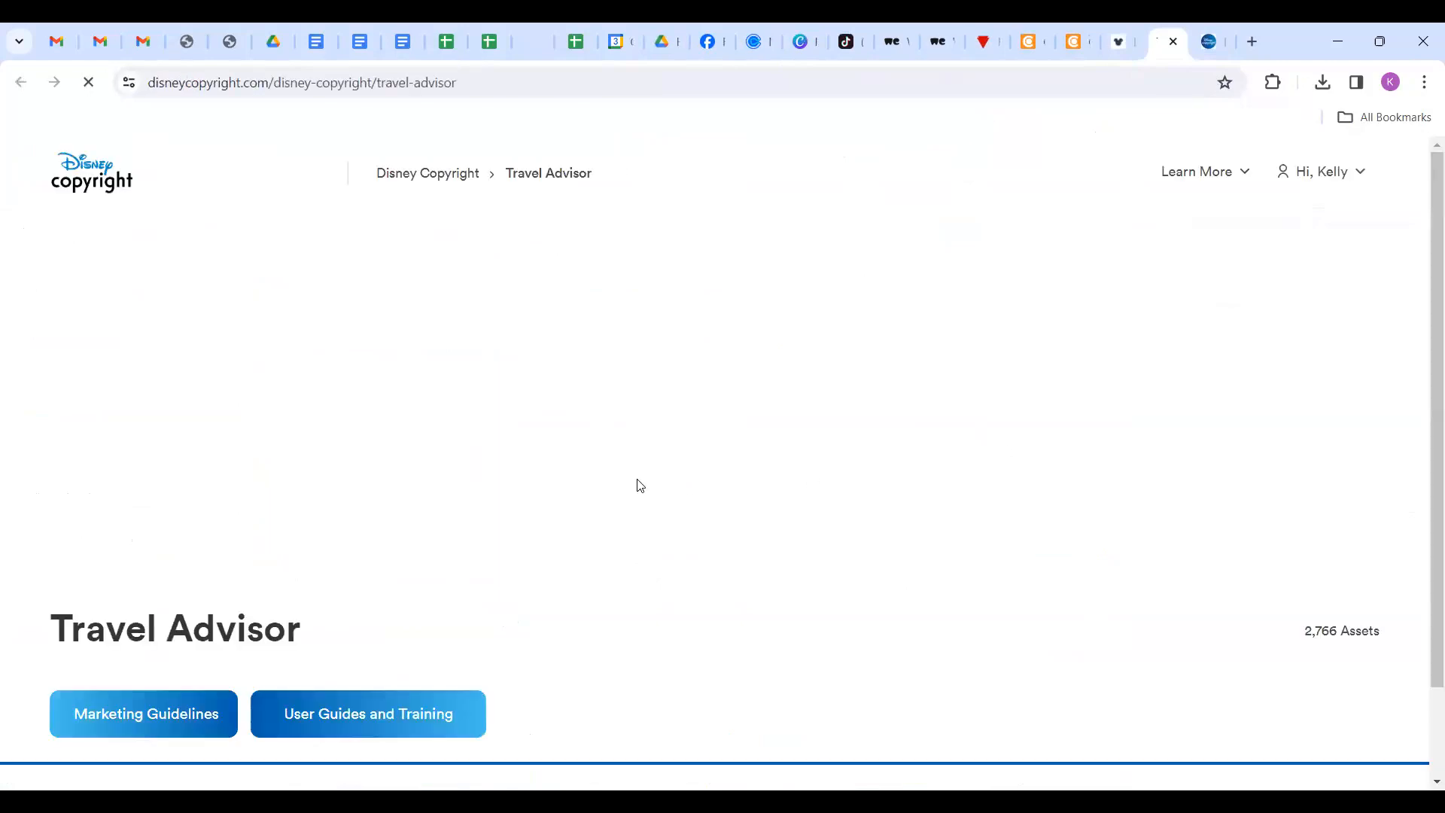
scroll(637, 488, "down", 4)
scroll(637, 488, "up", 5)
scroll(634, 482, "down", 6)
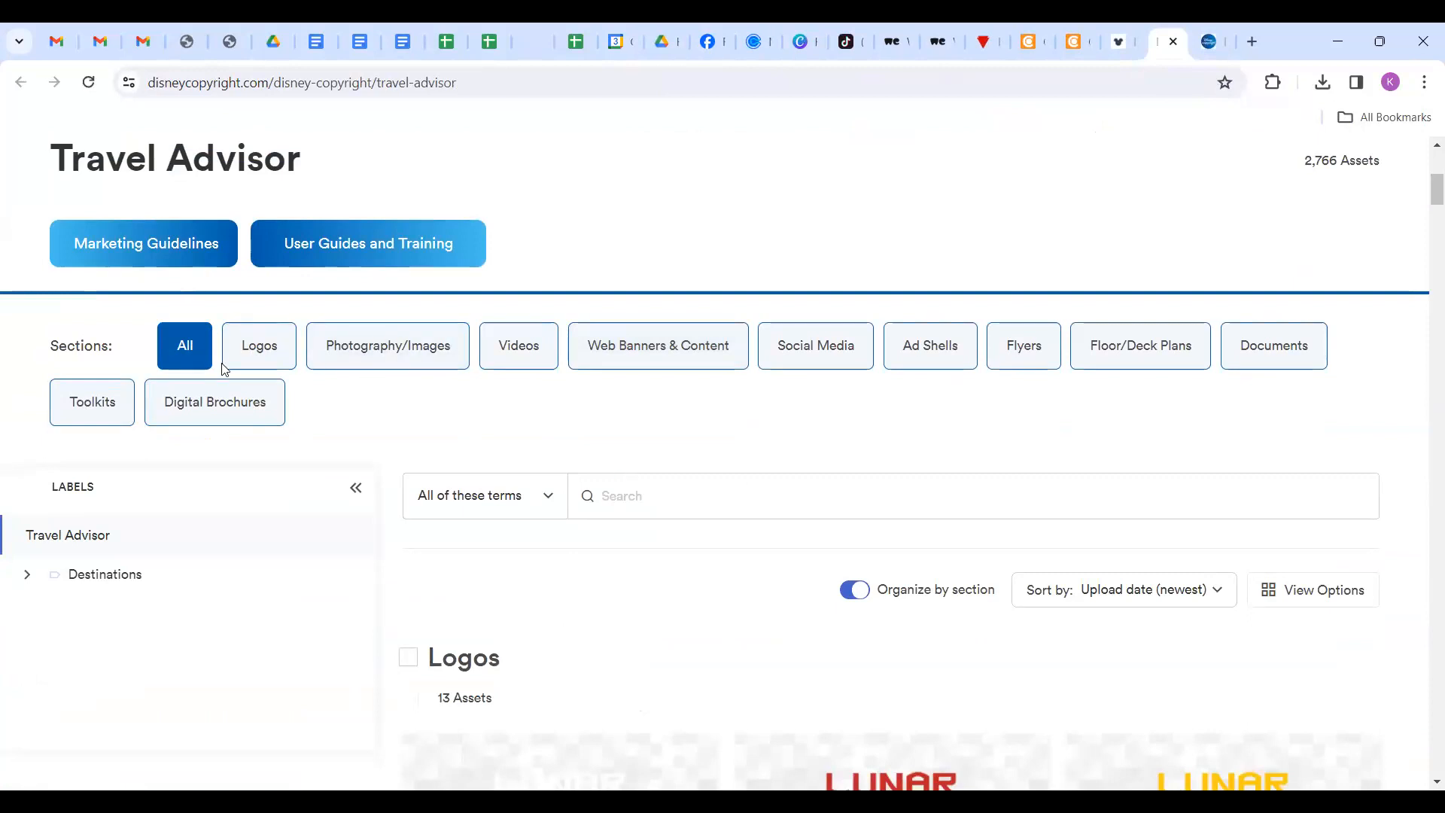
Browse the Logos and Photography/Images sections of the Travel Advisor assets.
left_click(265, 358)
scroll(612, 599, "down", 6)
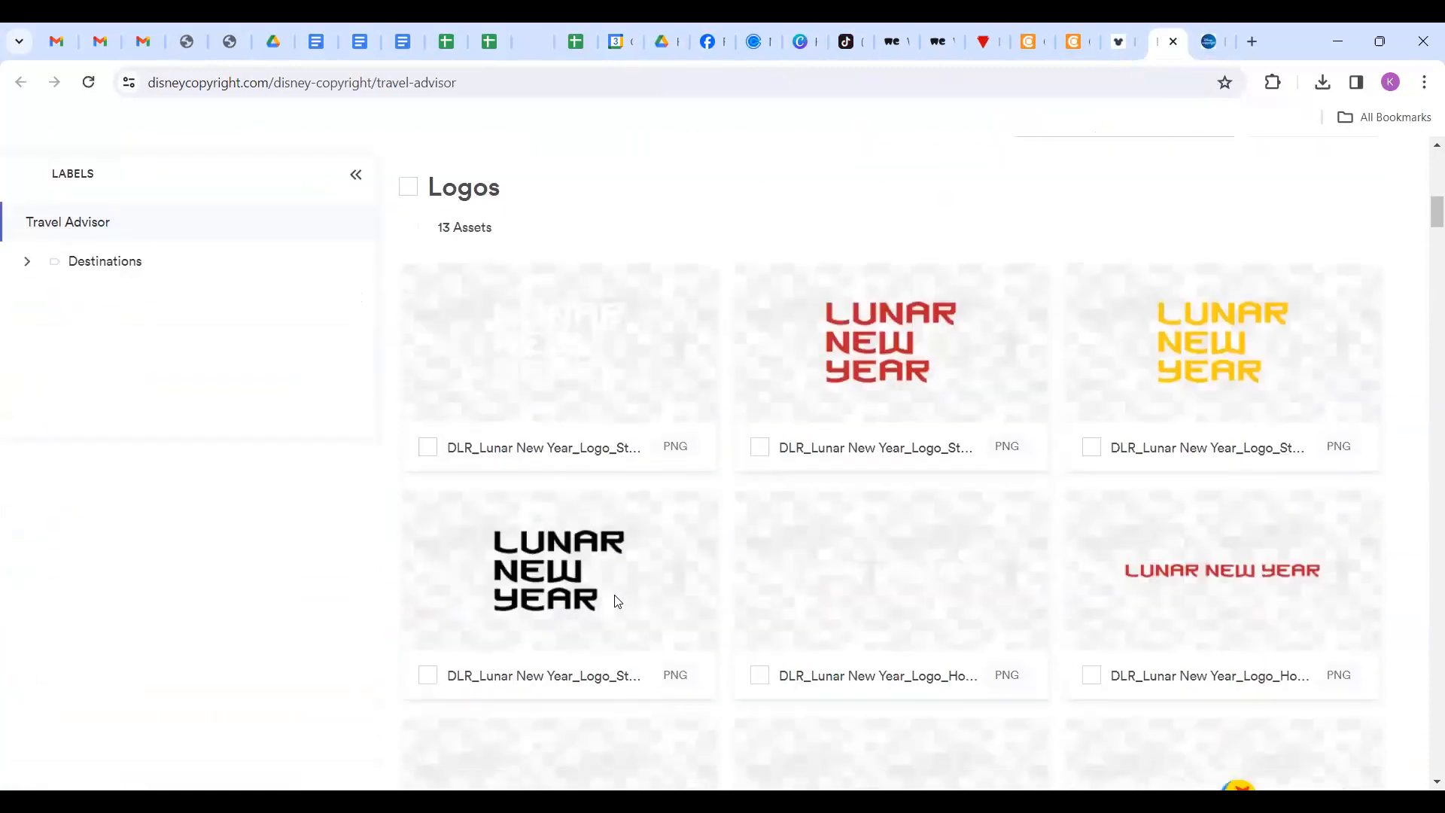
mouse_move(616, 603)
scroll(616, 602, "up", 5)
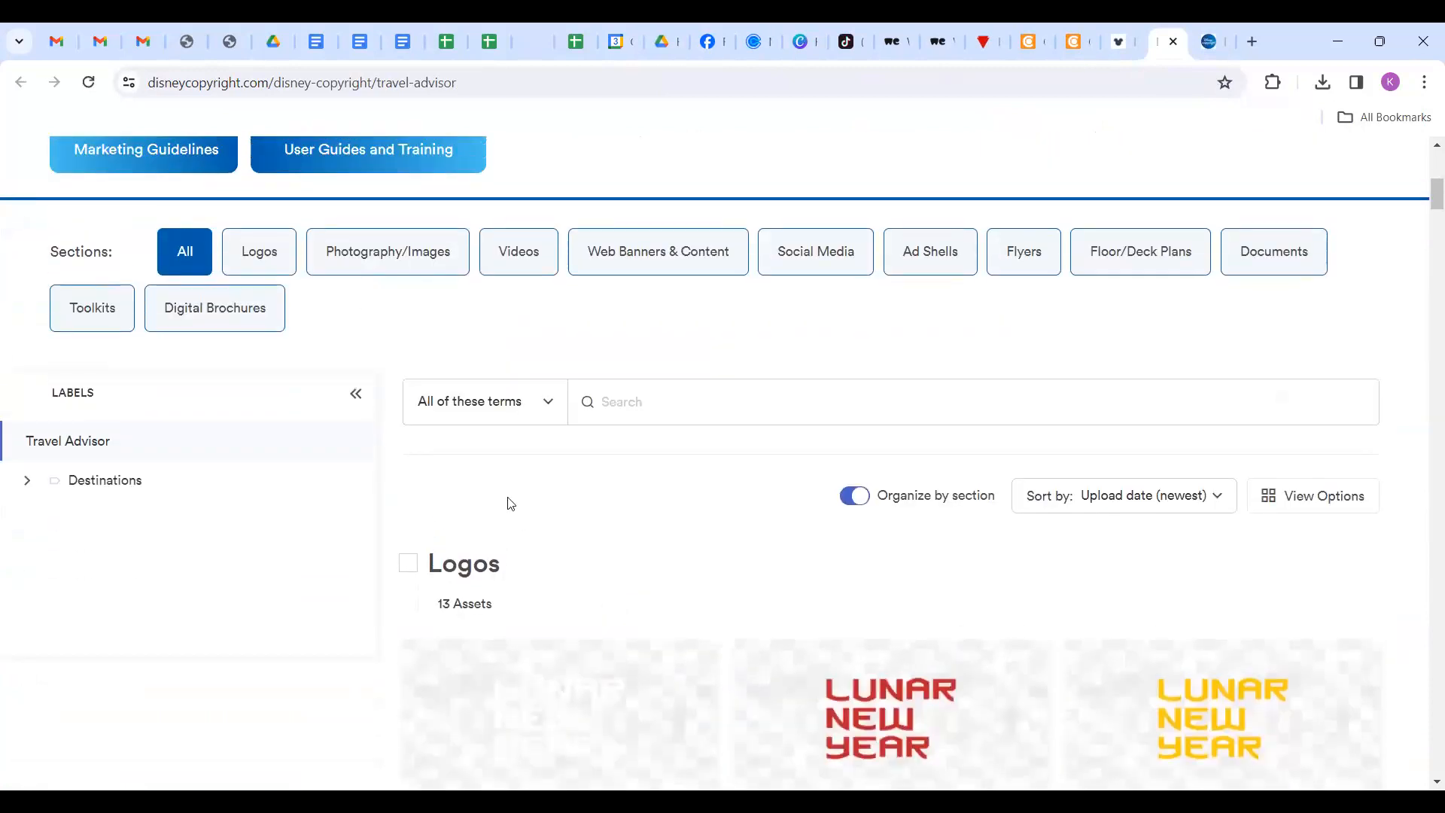
left_click(258, 250)
left_click(391, 252)
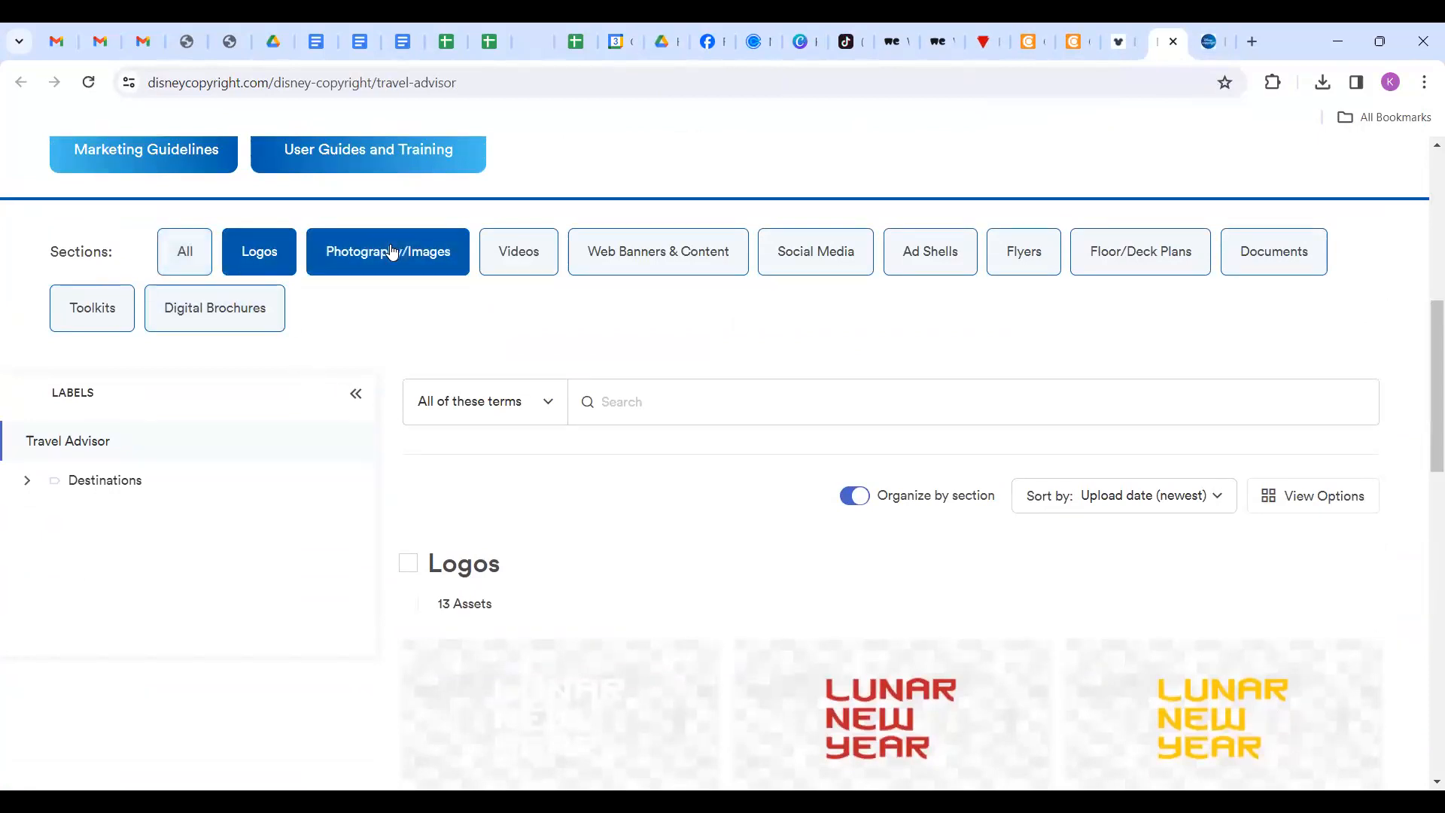
left_click(413, 267)
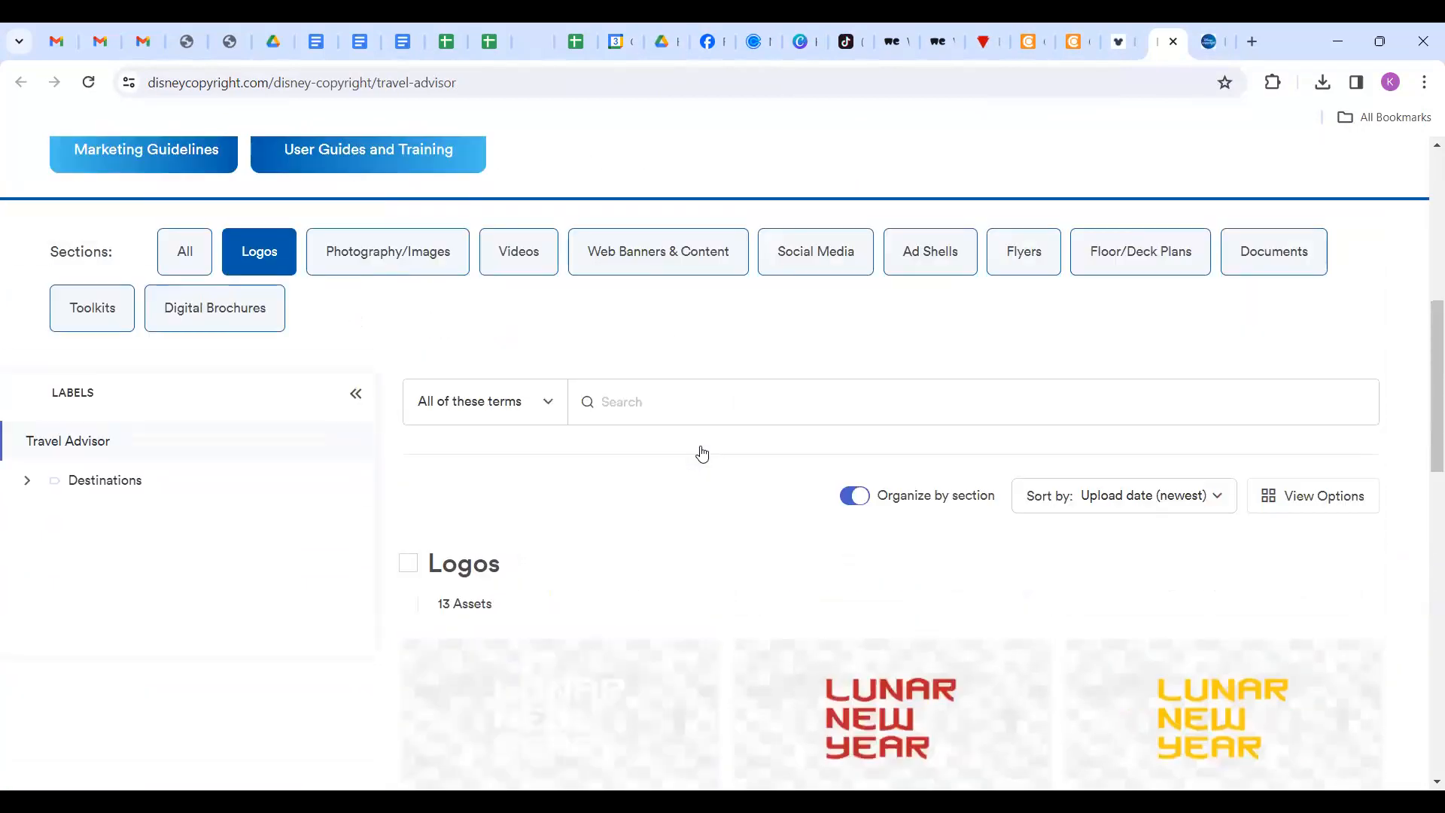
left_click(383, 254)
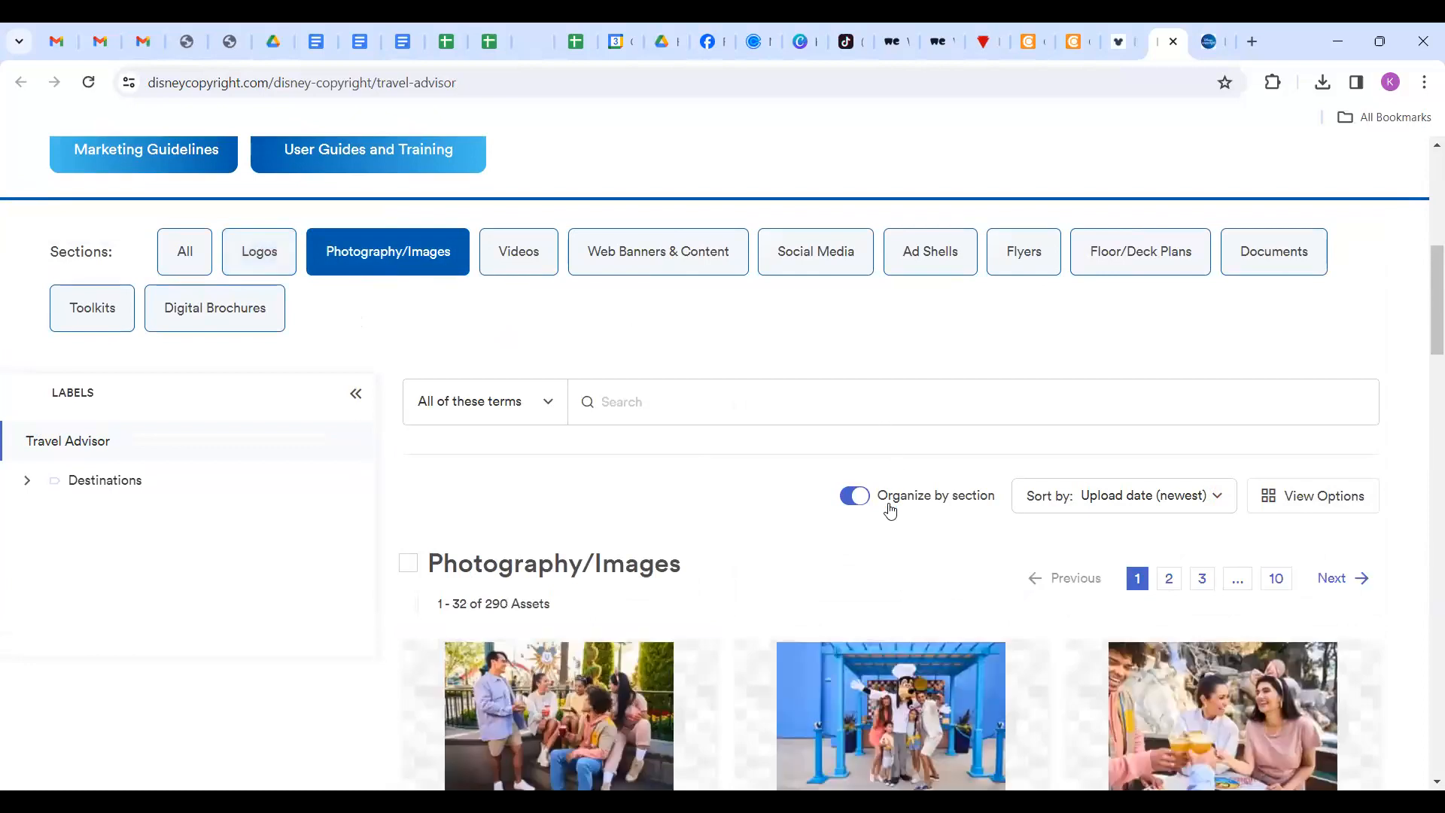
scroll(521, 610, "down", 10)
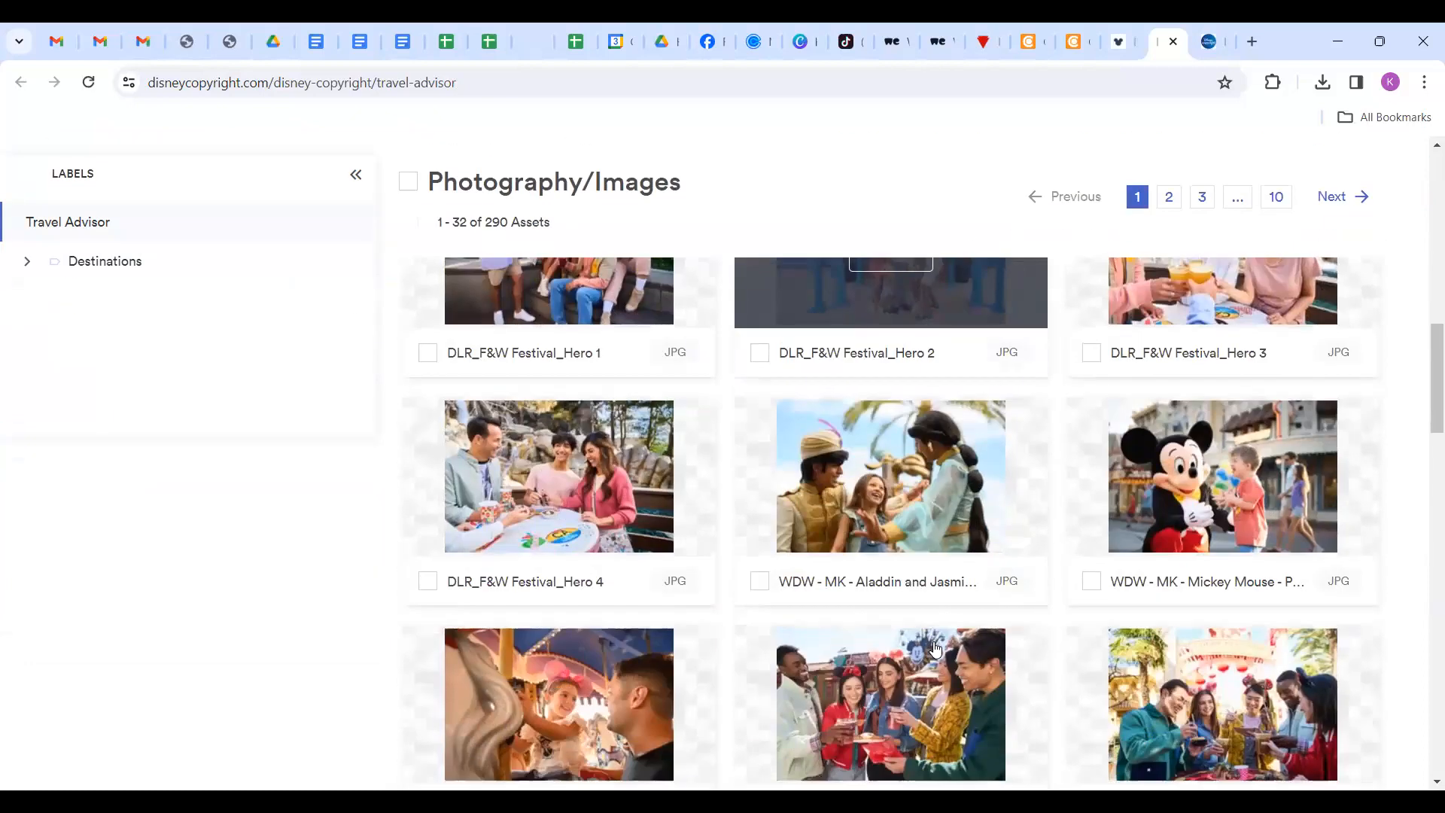
scroll(935, 649, "down", 5)
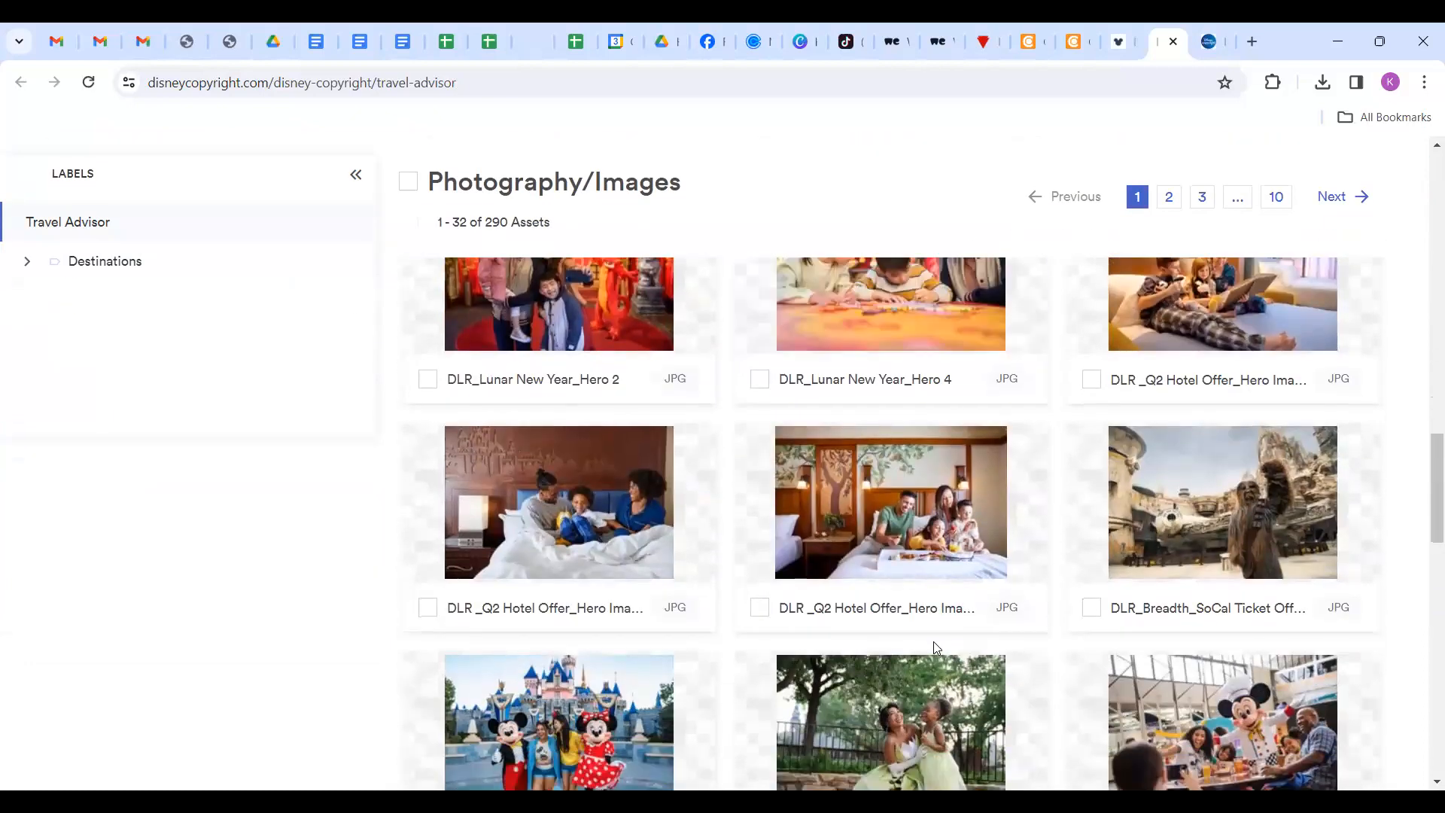
scroll(934, 649, "up", 10)
scroll(937, 648, "up", 6)
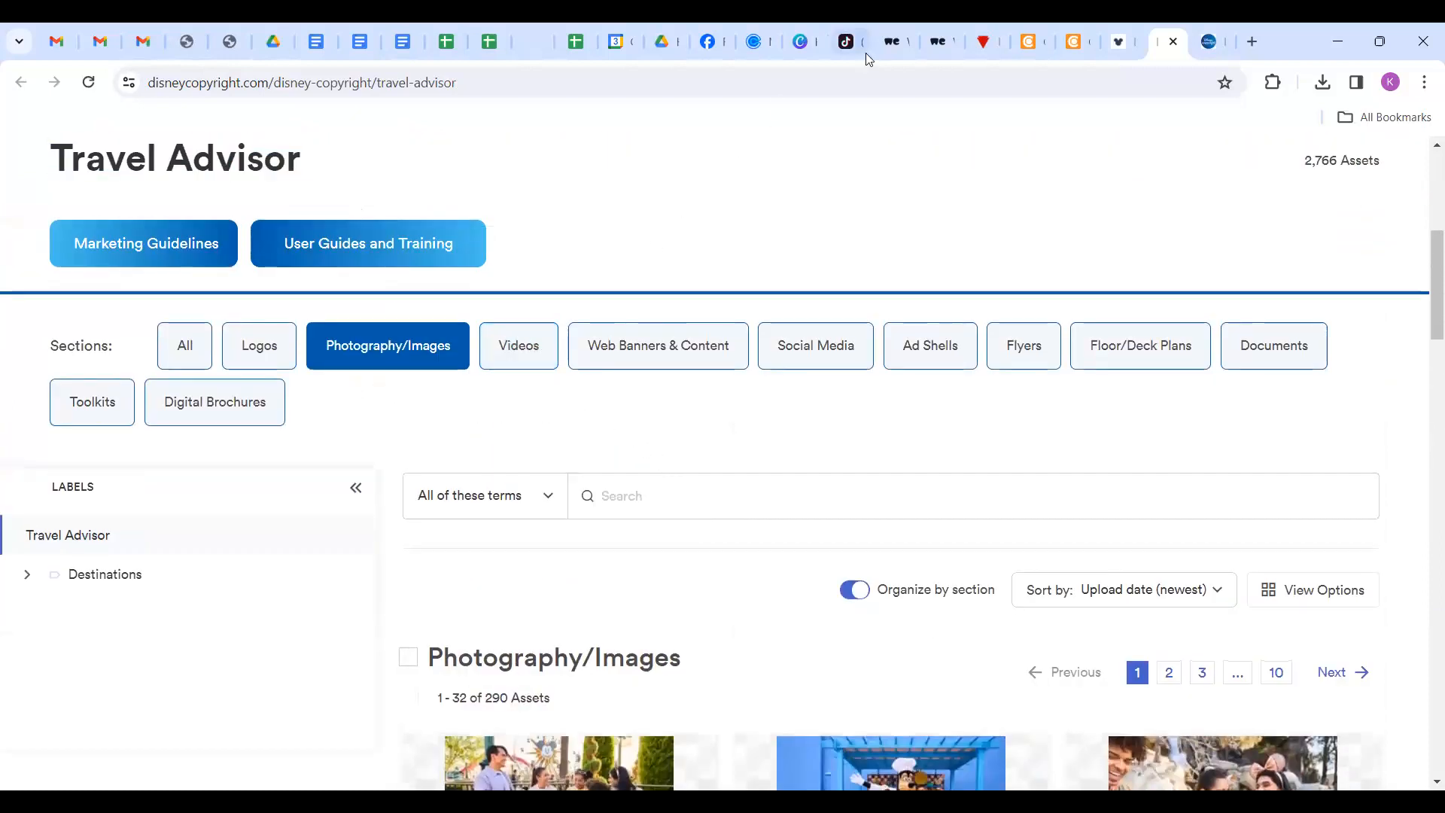
Filter to the Videos section and scroll through all six MP4 assets.
left_click(530, 351)
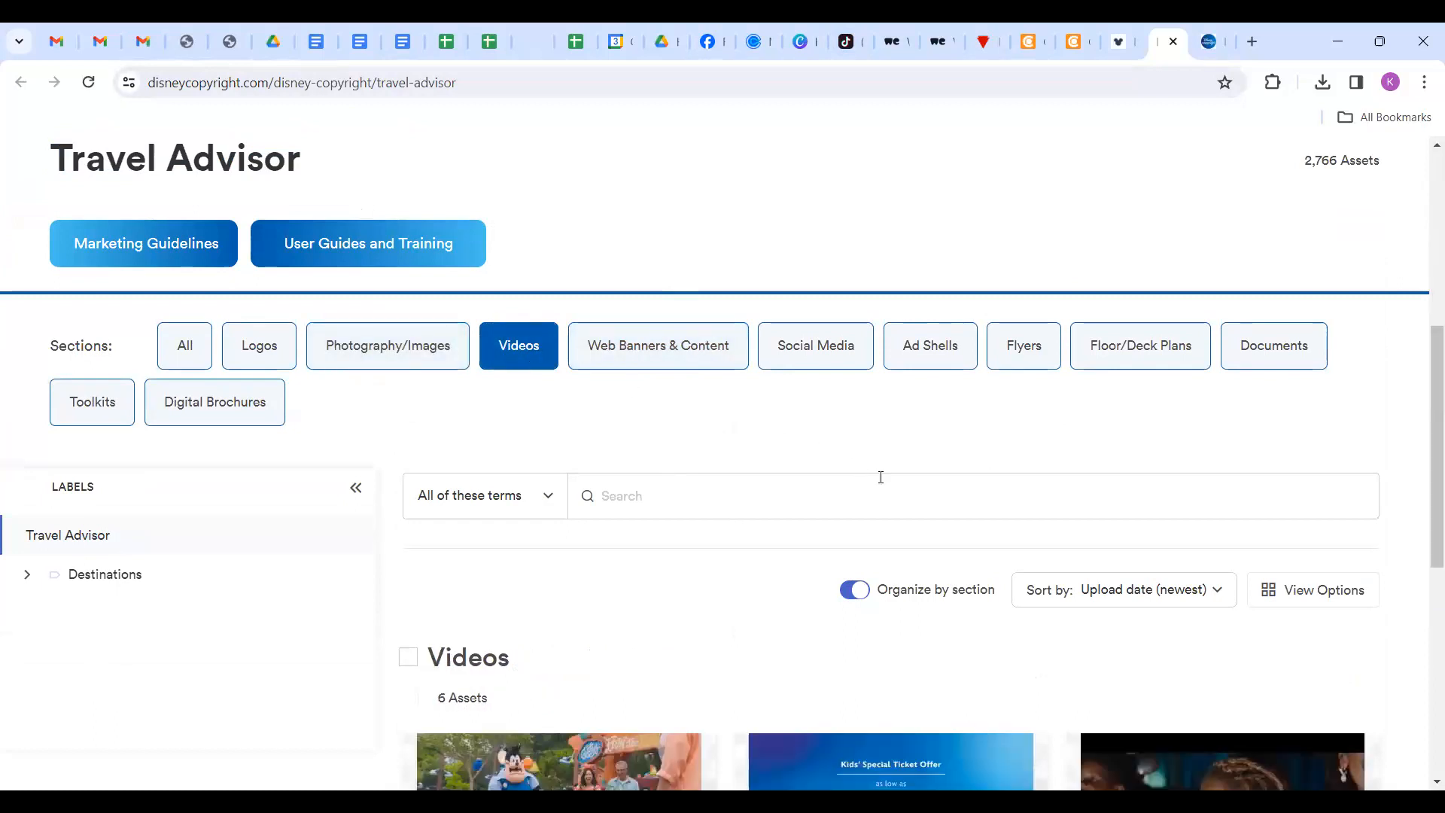
scroll(980, 581, "down", 5)
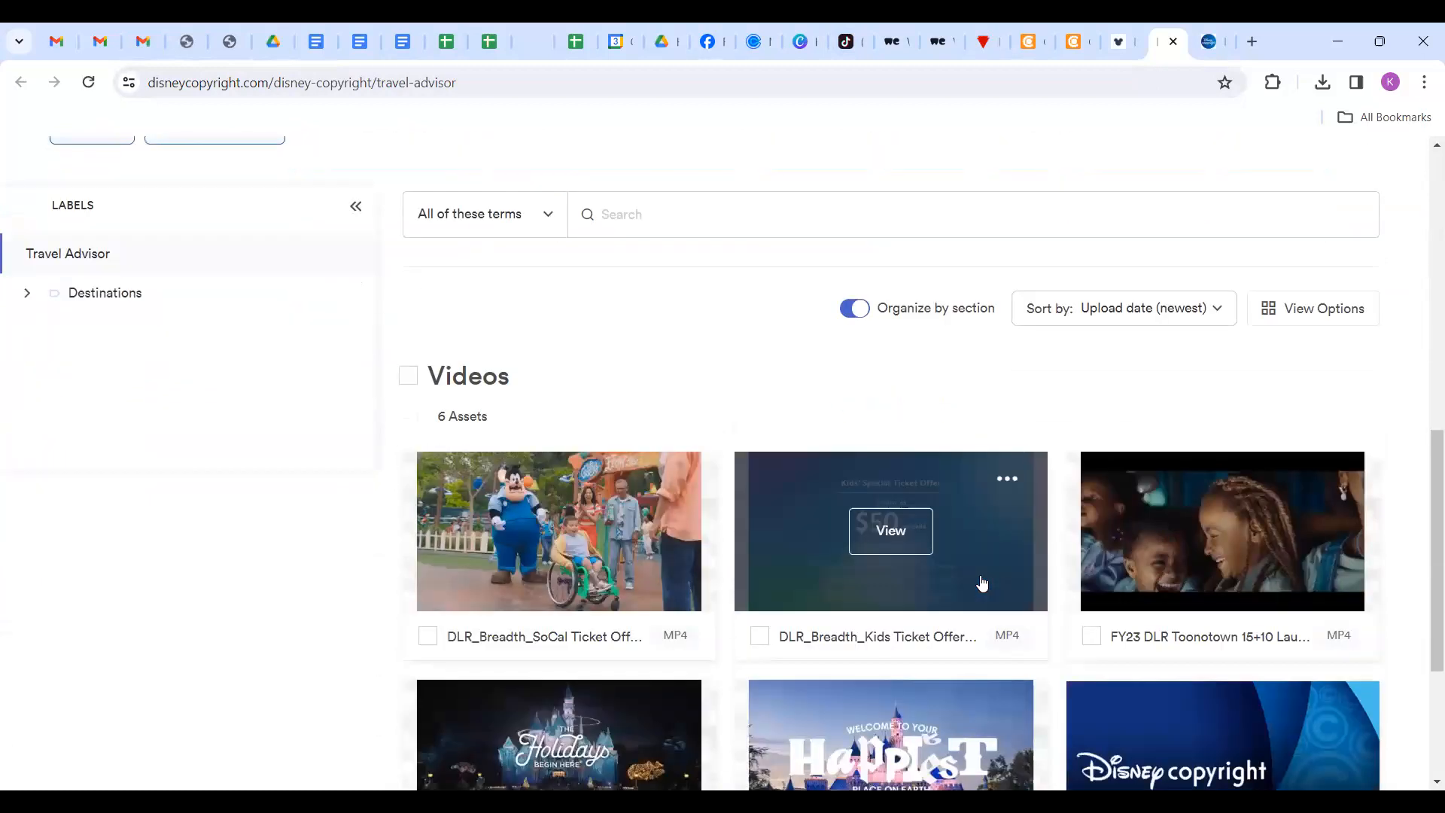
scroll(982, 580, "down", 2)
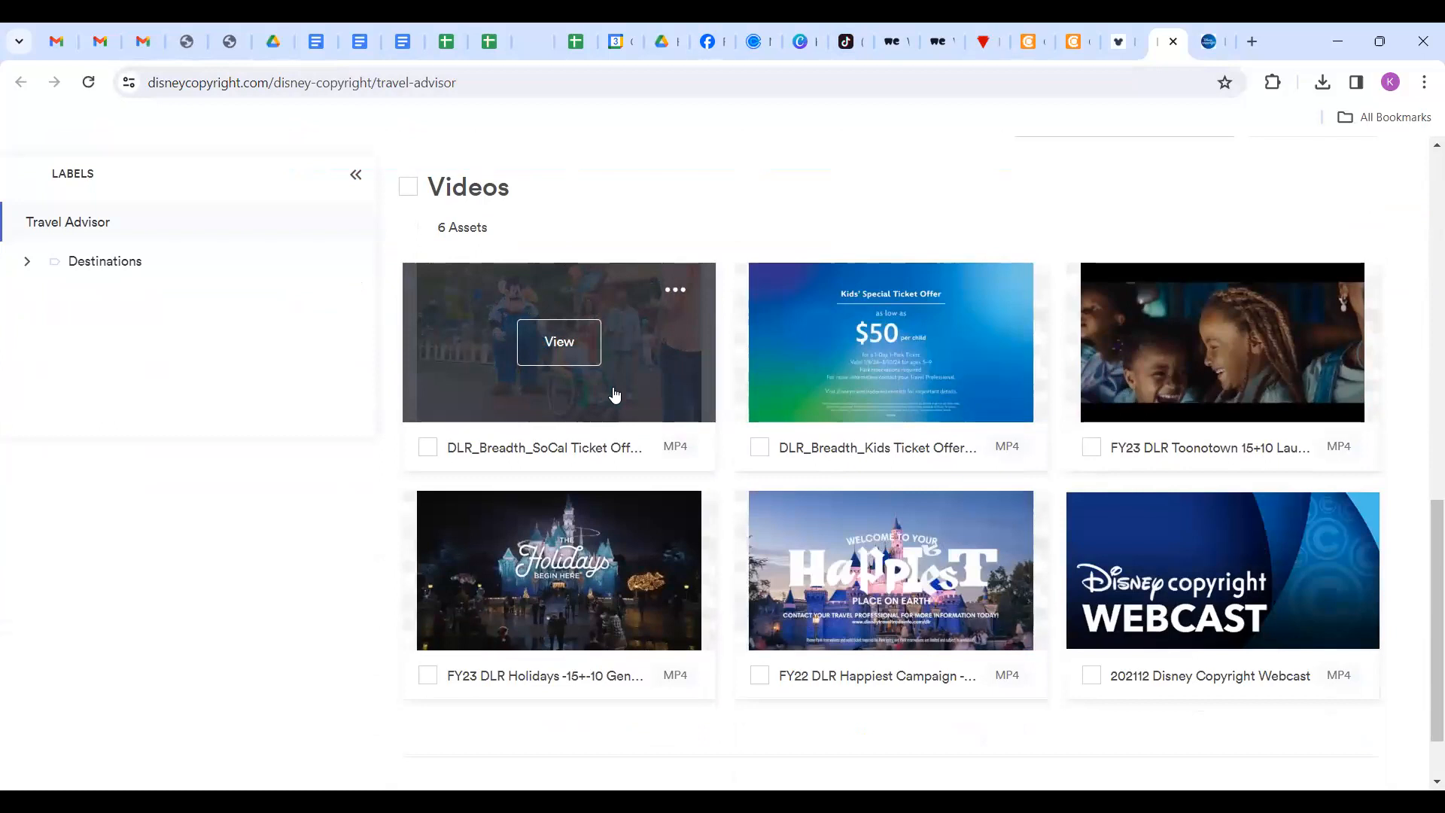
scroll(615, 394, "down", 1)
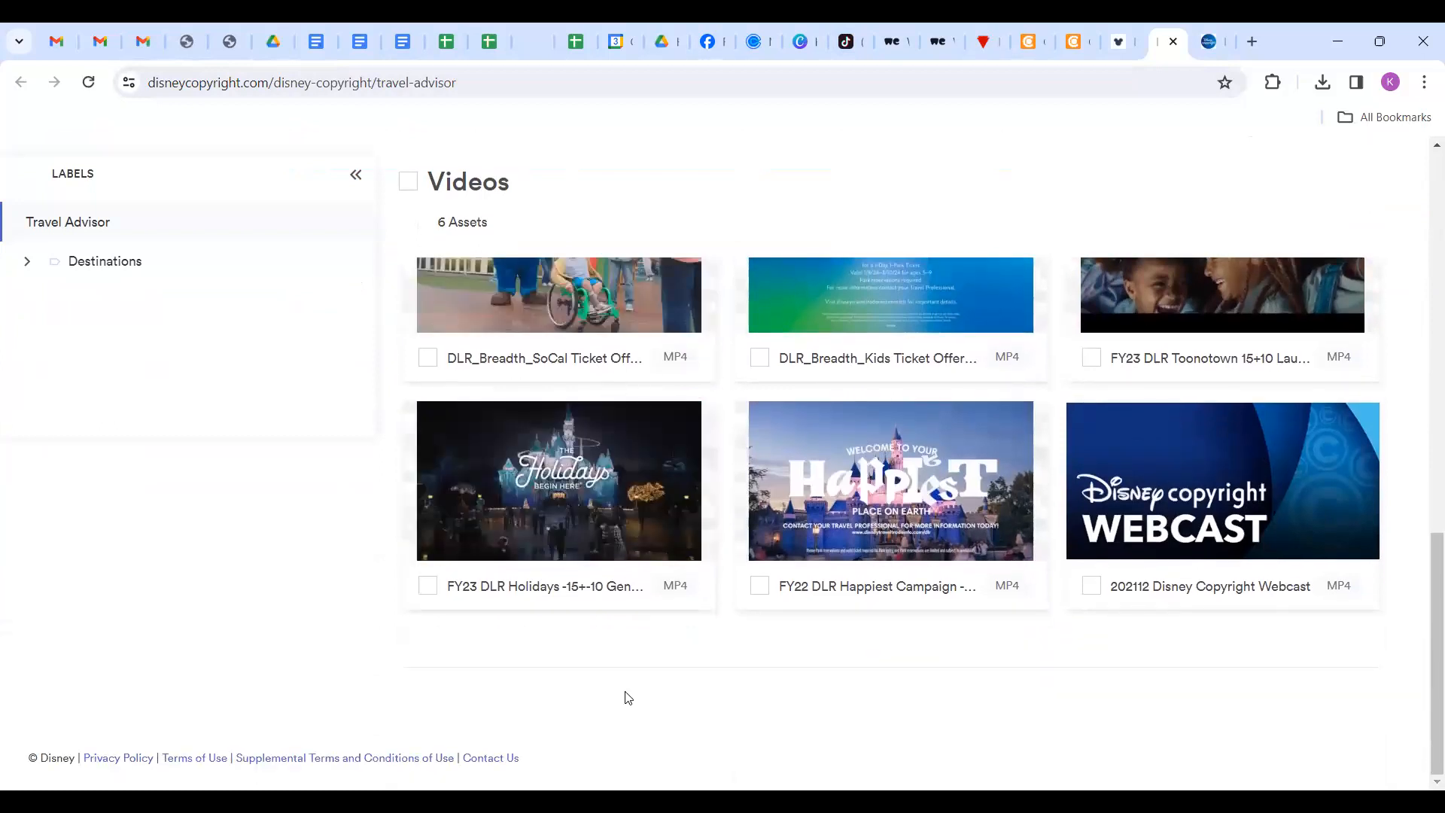
Preview the FY23 DLR Holidays video asset, then close it.
left_click(641, 530)
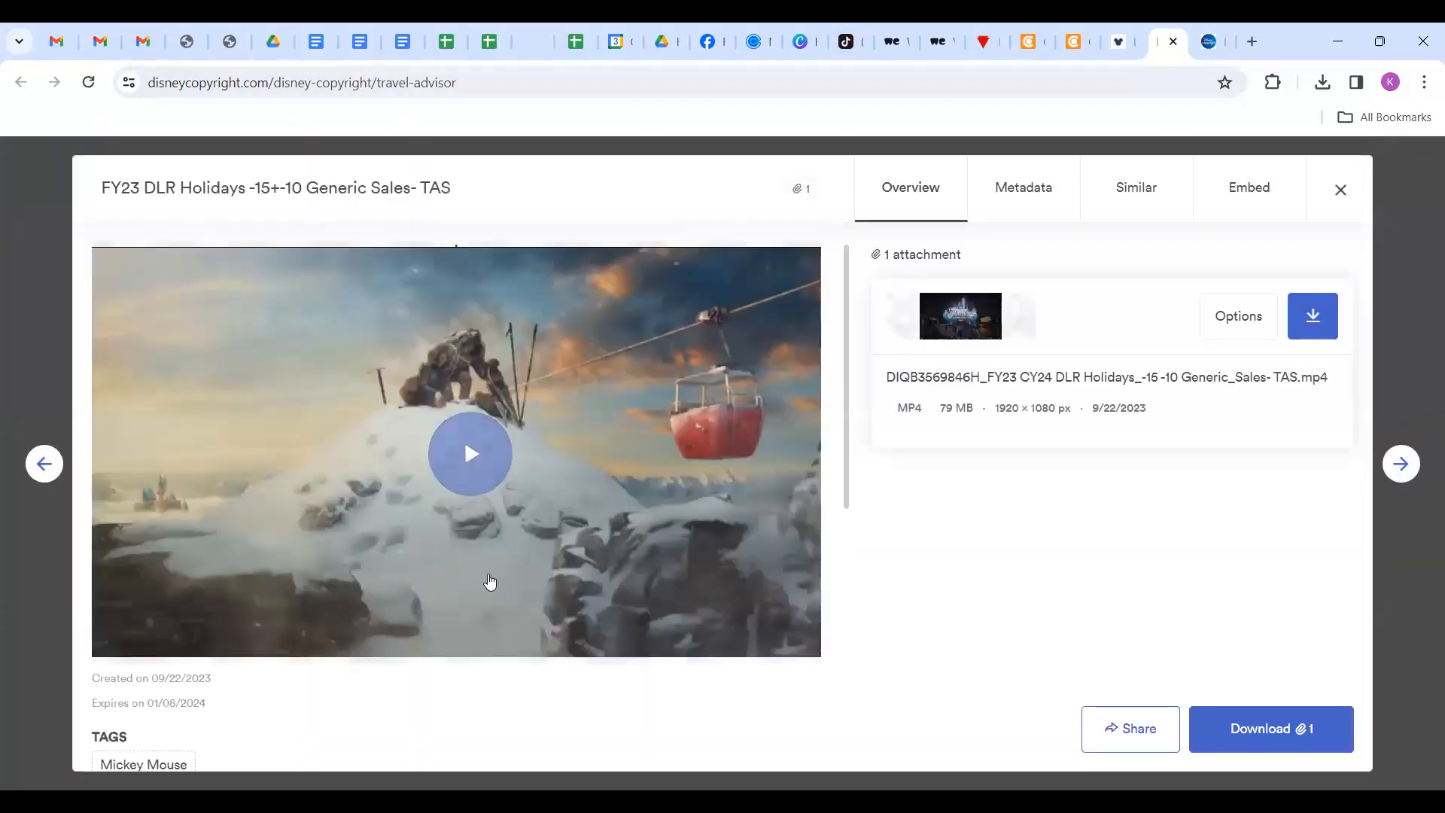
left_click(1339, 191)
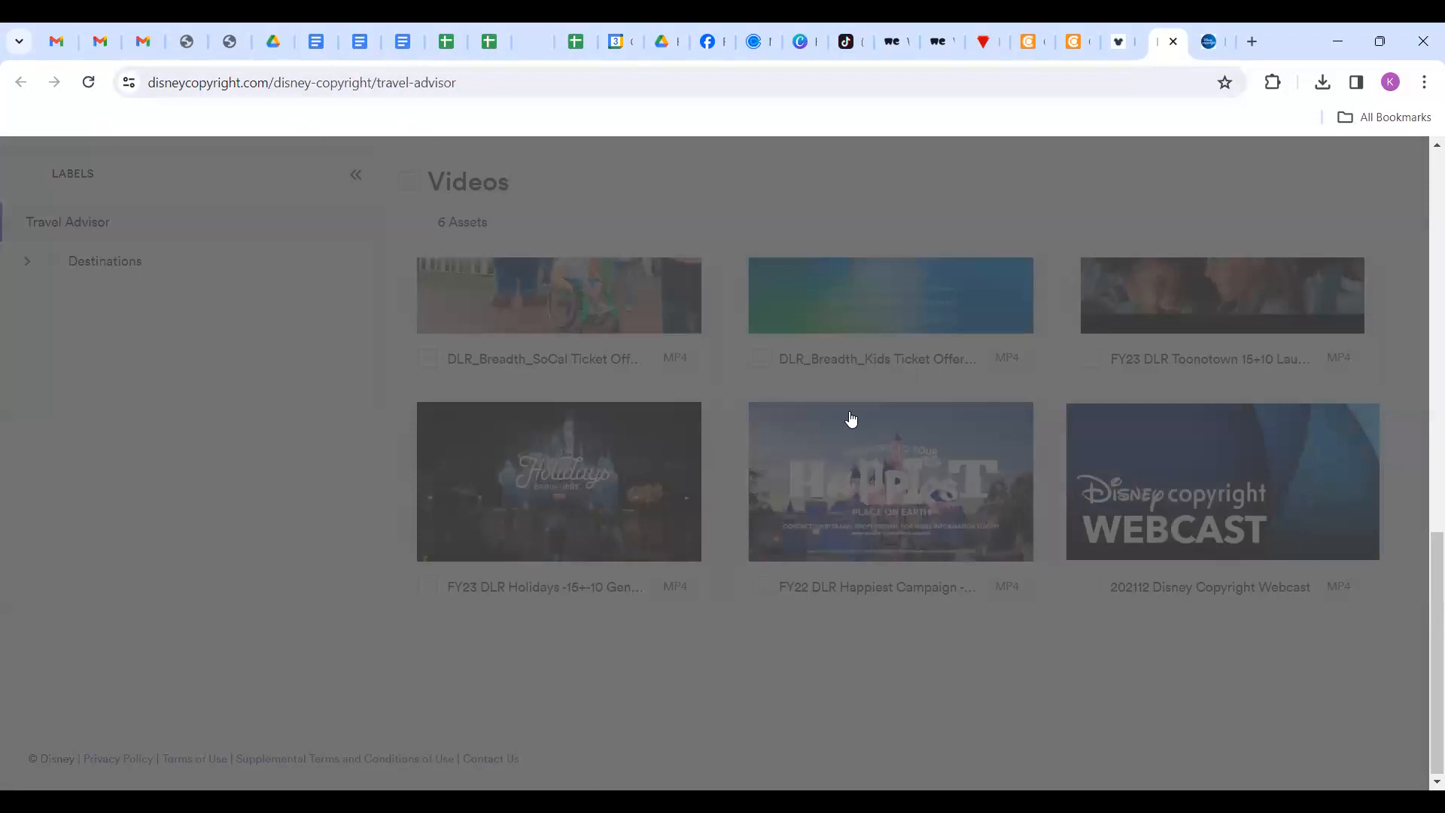
scroll(651, 563, "up", 3)
scroll(653, 563, "down", 3)
scroll(654, 557, "up", 3)
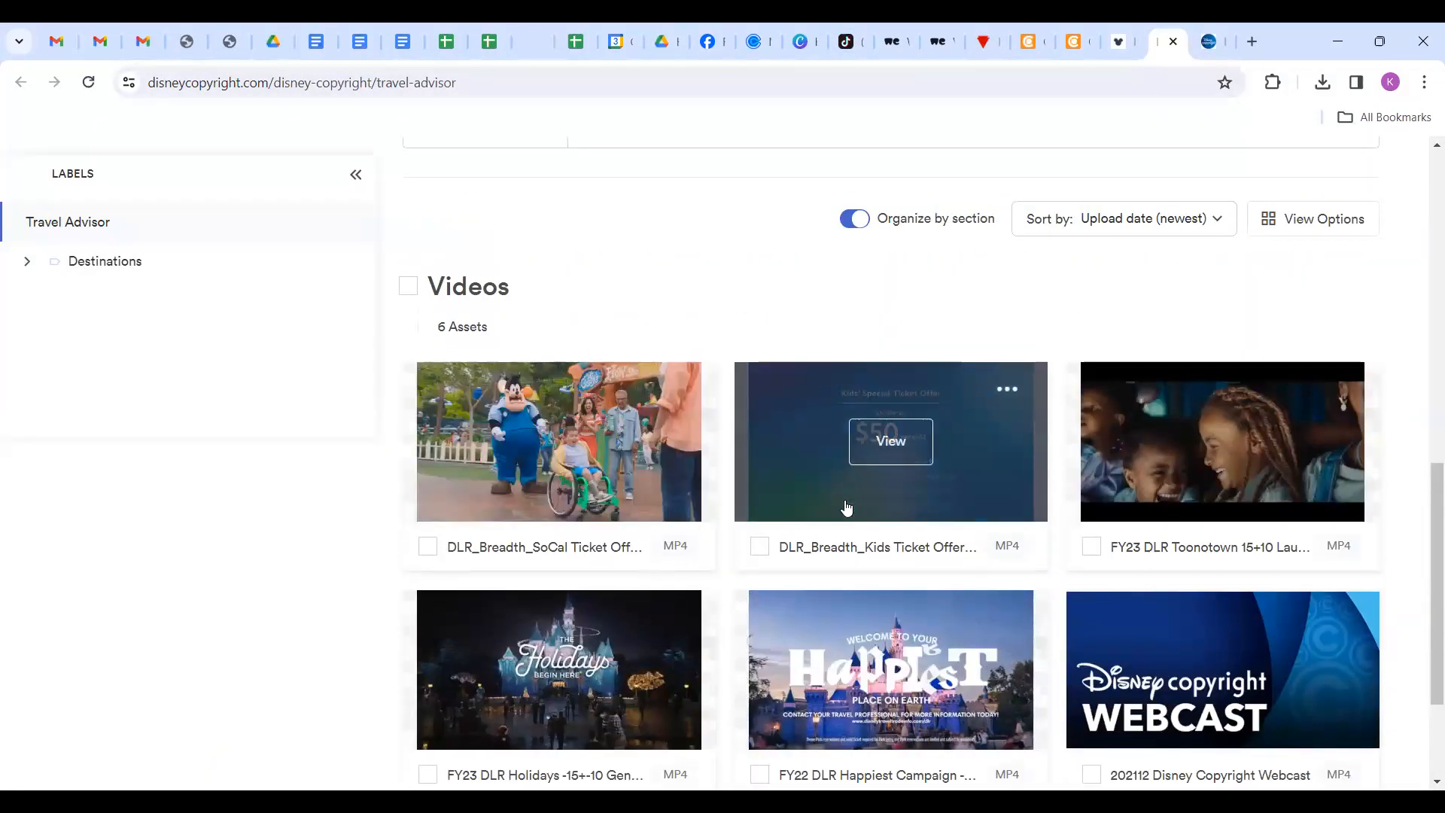
scroll(908, 573, "down", 2)
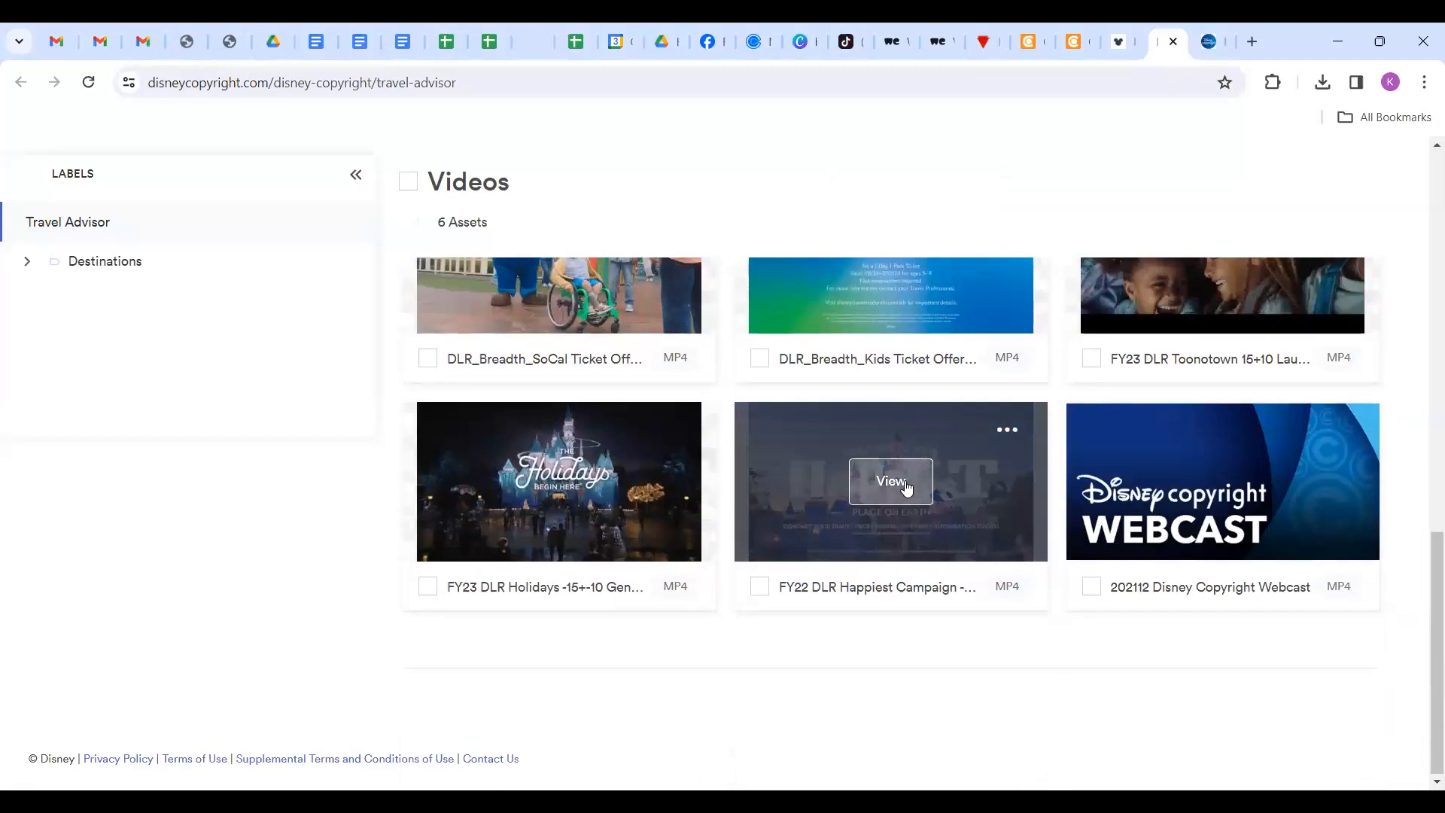
Play the FY22 DLR Happiest Campaign - TAS video and download its file.
left_click(904, 480)
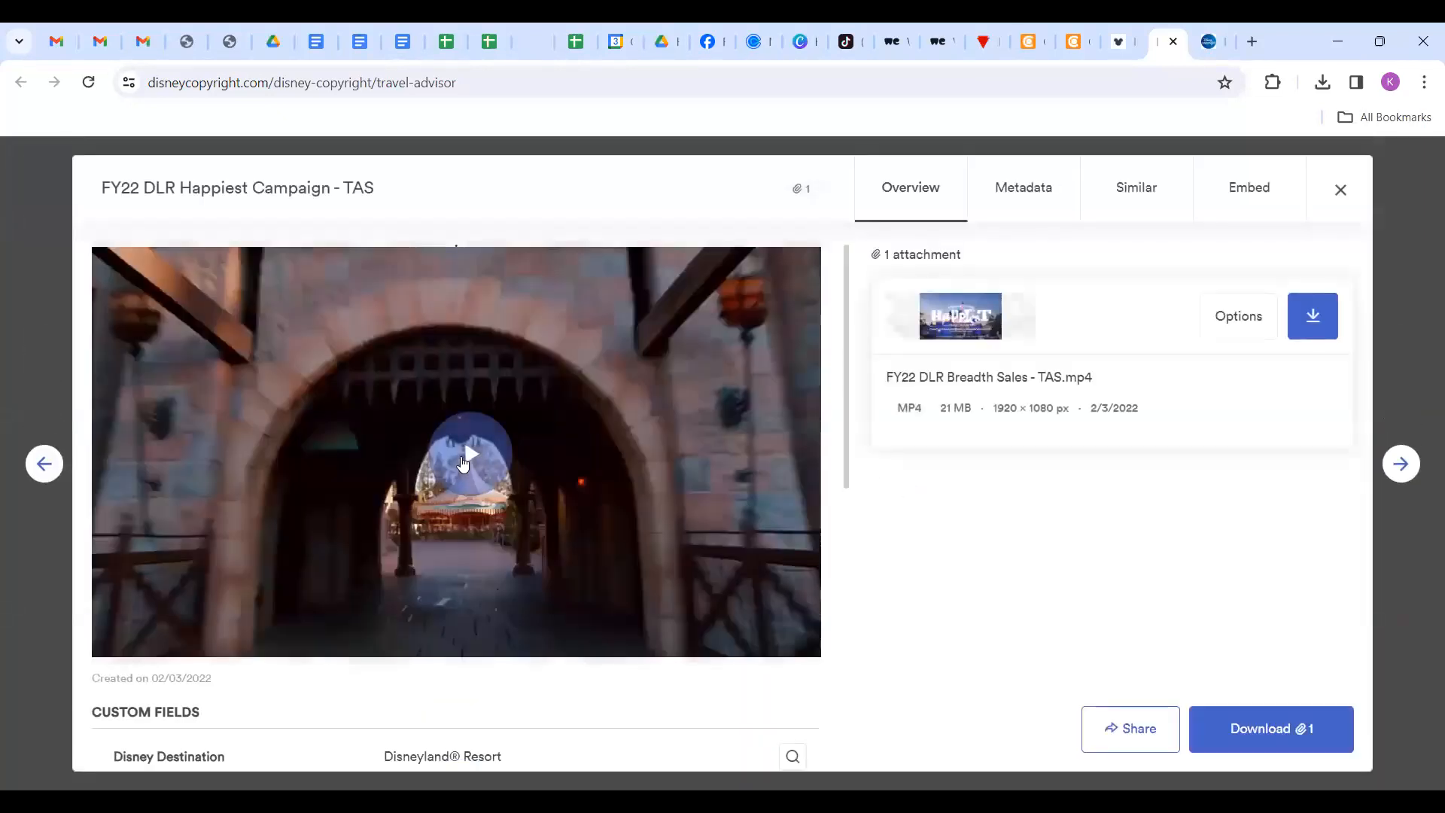
left_click(468, 457)
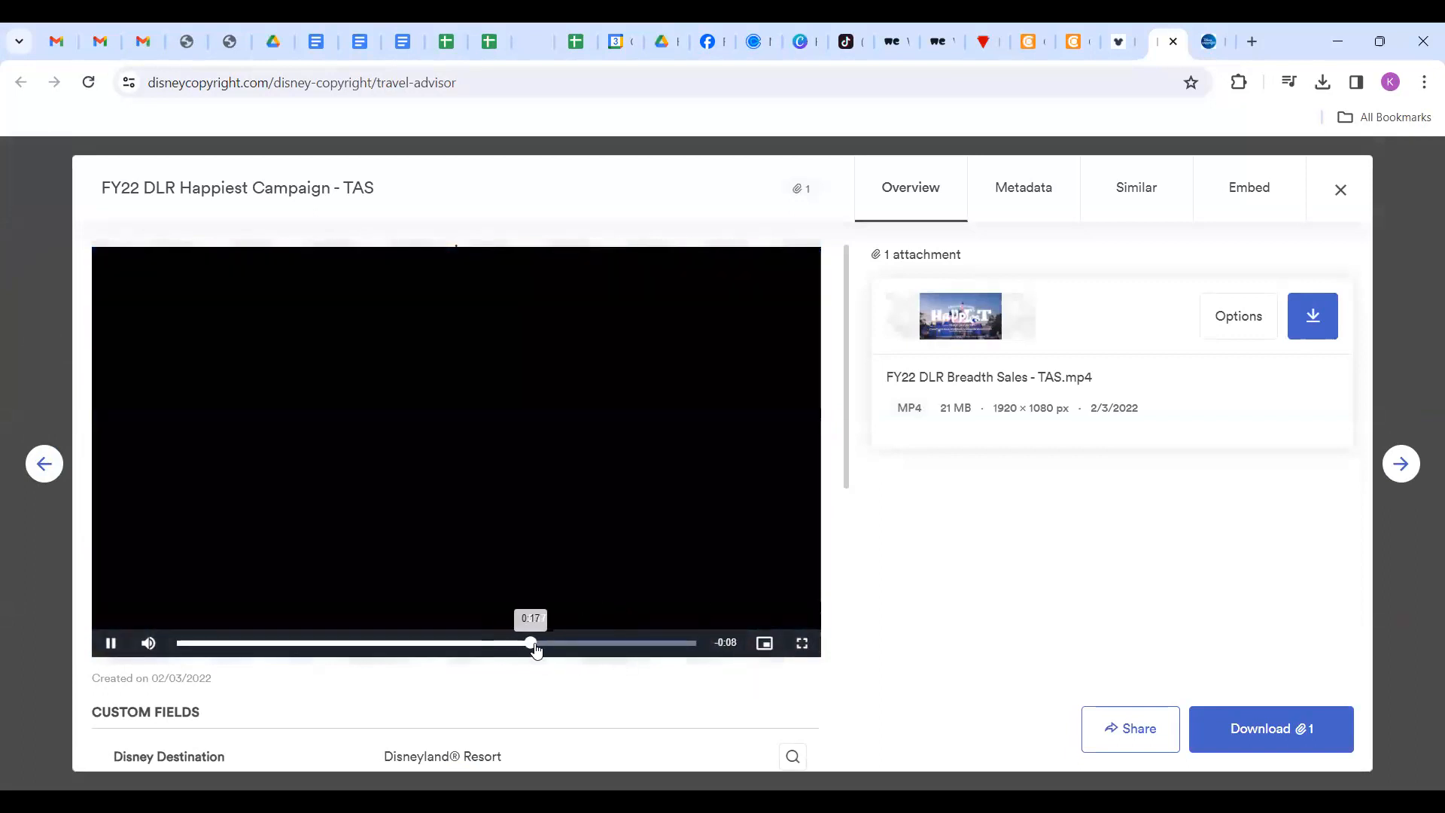
left_click_drag(452, 647, 665, 654)
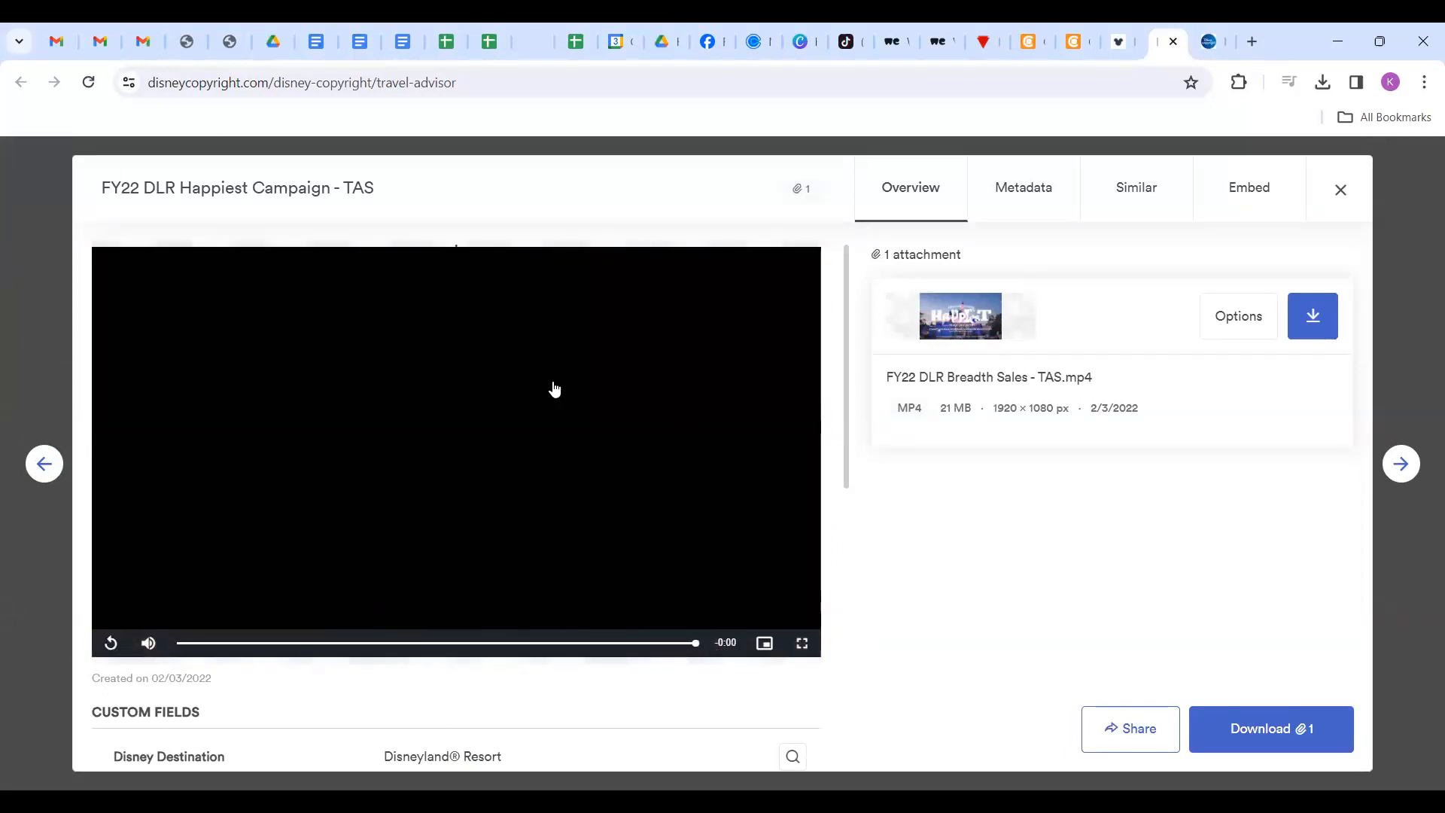
scroll(780, 548, "down", 4)
scroll(780, 548, "up", 1)
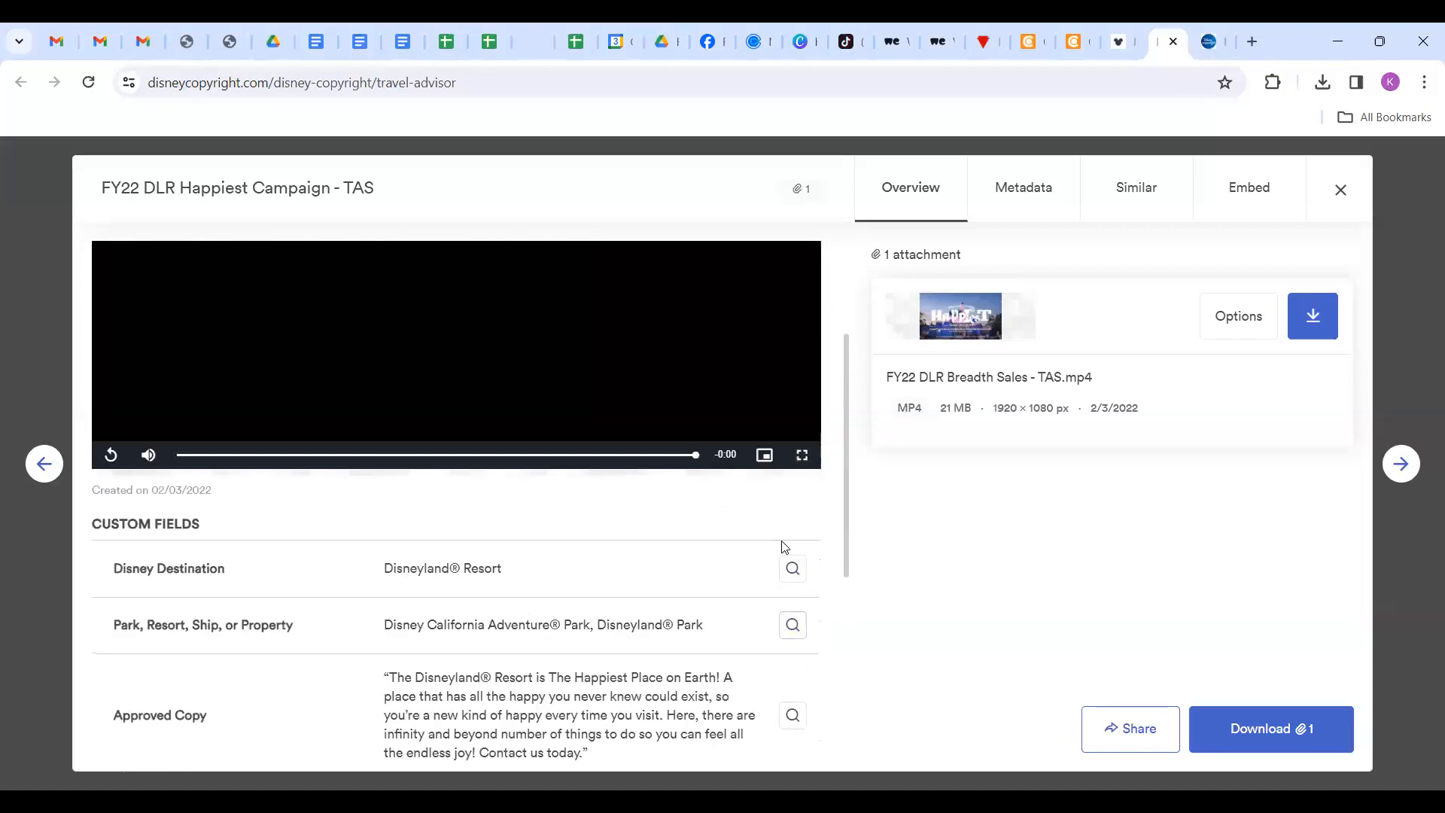
scroll(783, 546, "up", 1)
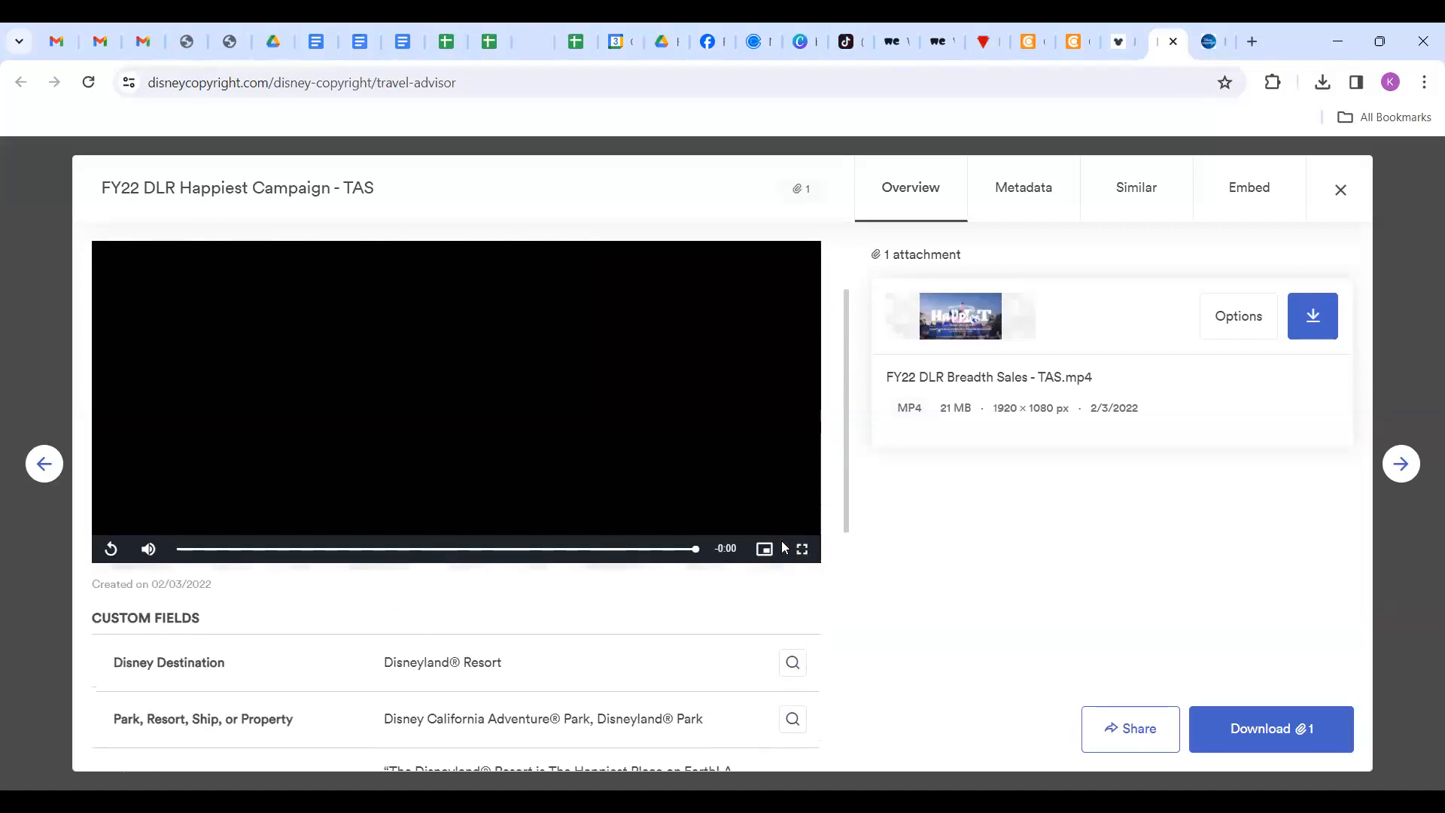
left_click(1311, 329)
left_click(1313, 321)
Step back through the earlier video assets, close the viewer and return to Canva.
left_click(33, 471)
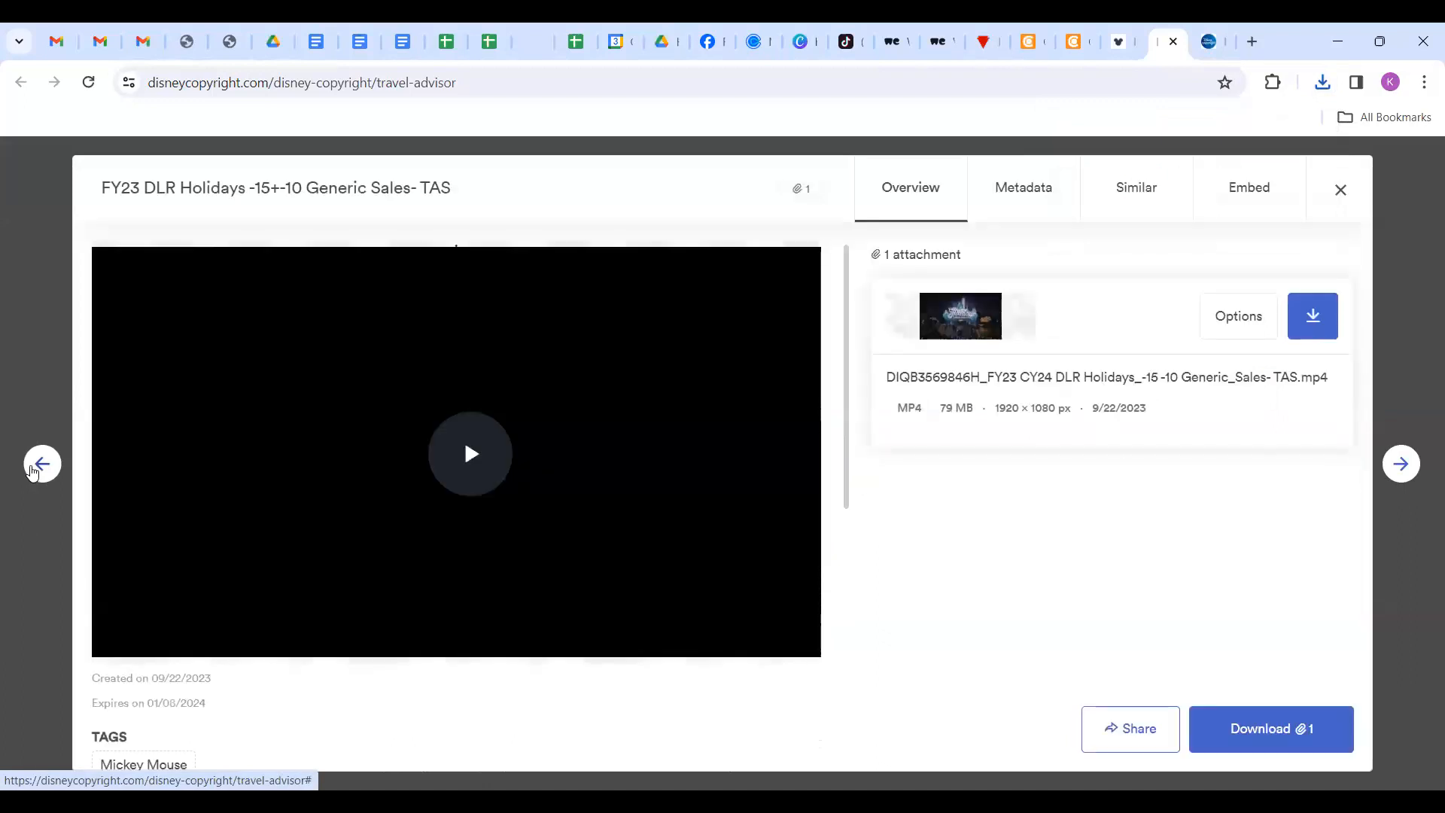
left_click(33, 471)
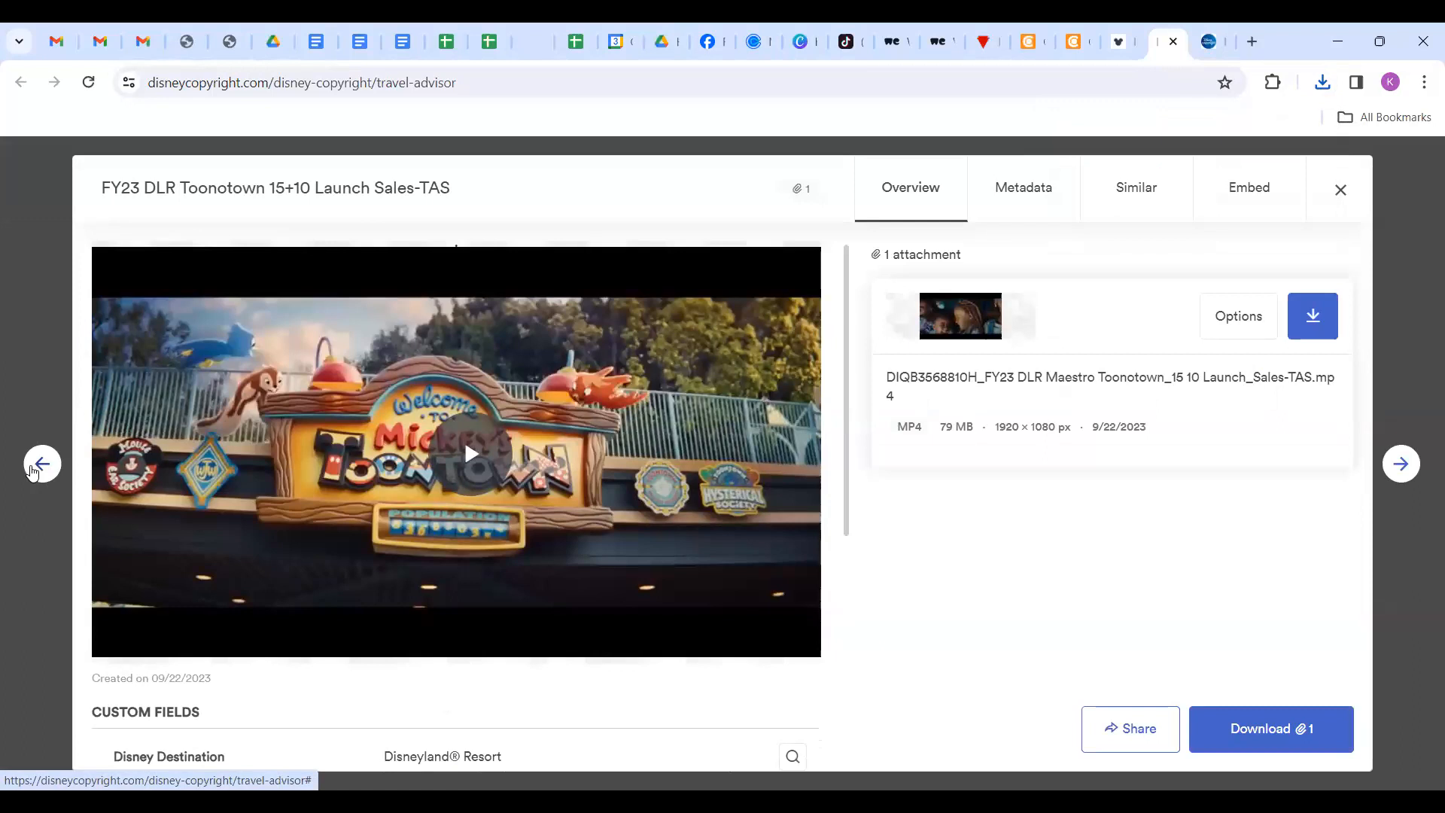
left_click(33, 471)
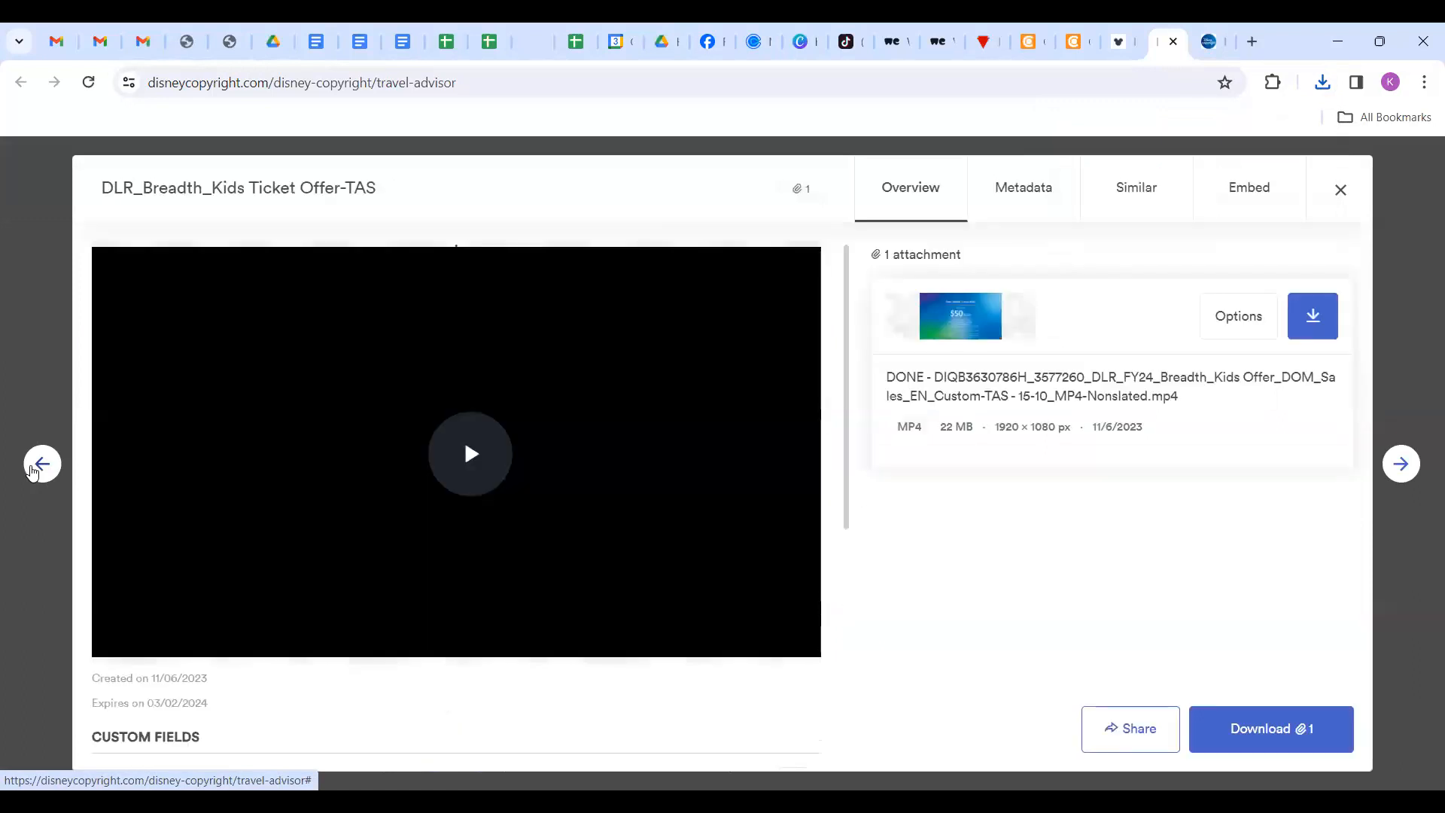
left_click(33, 471)
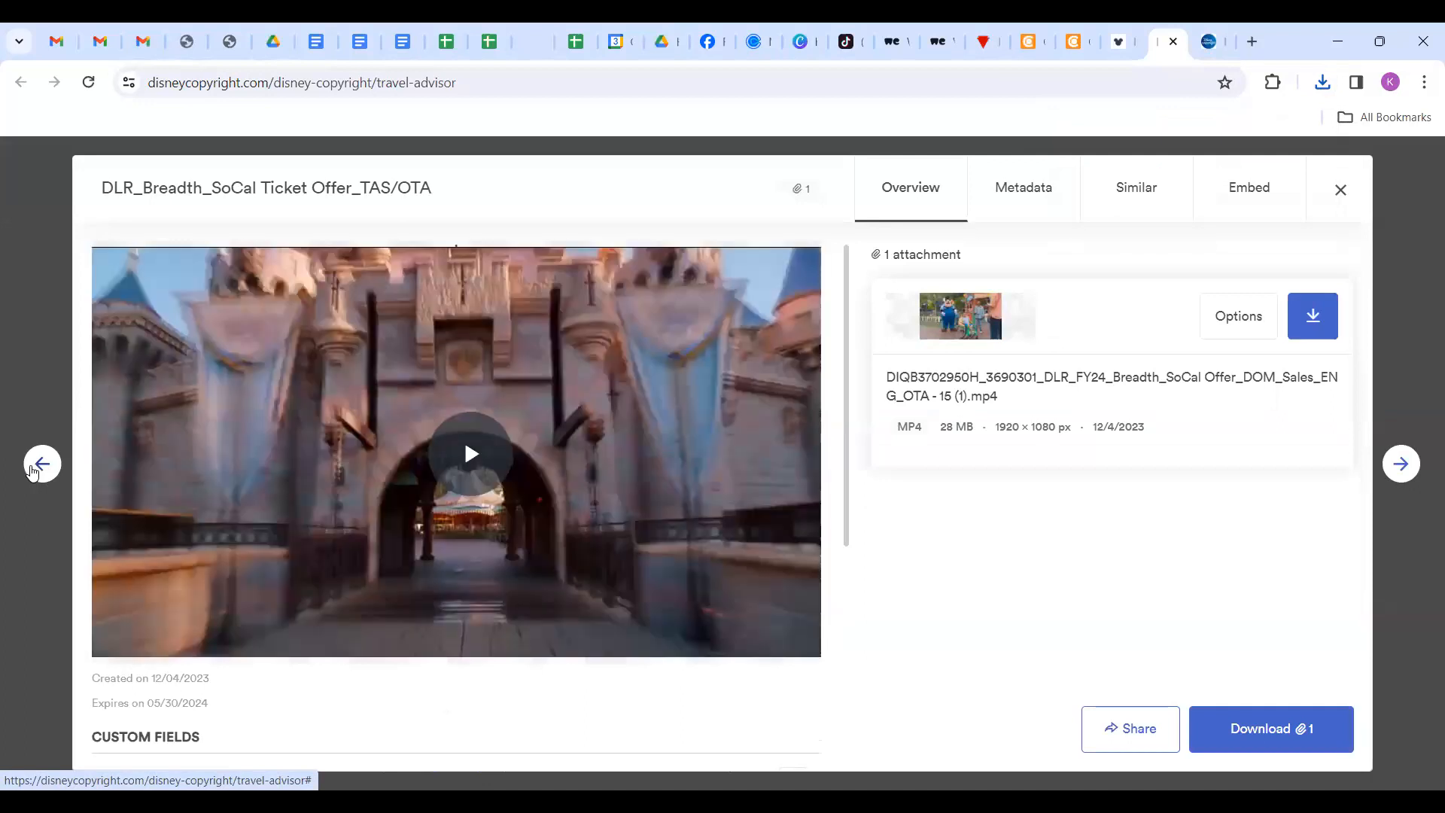
left_click(33, 471)
scroll(840, 535, "up", 2)
scroll(840, 535, "down", 1)
scroll(840, 539, "up", 1)
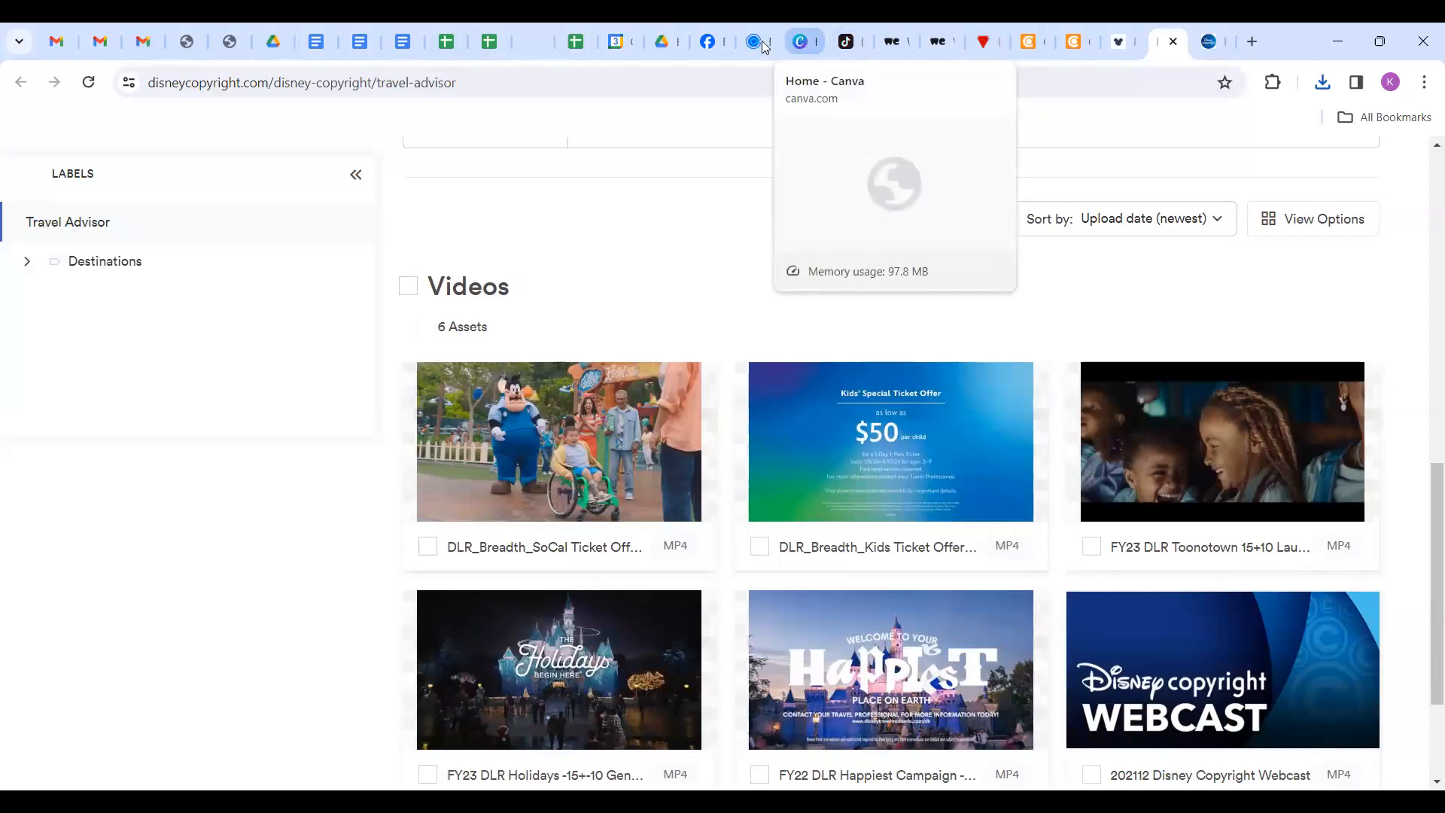
left_click(803, 43)
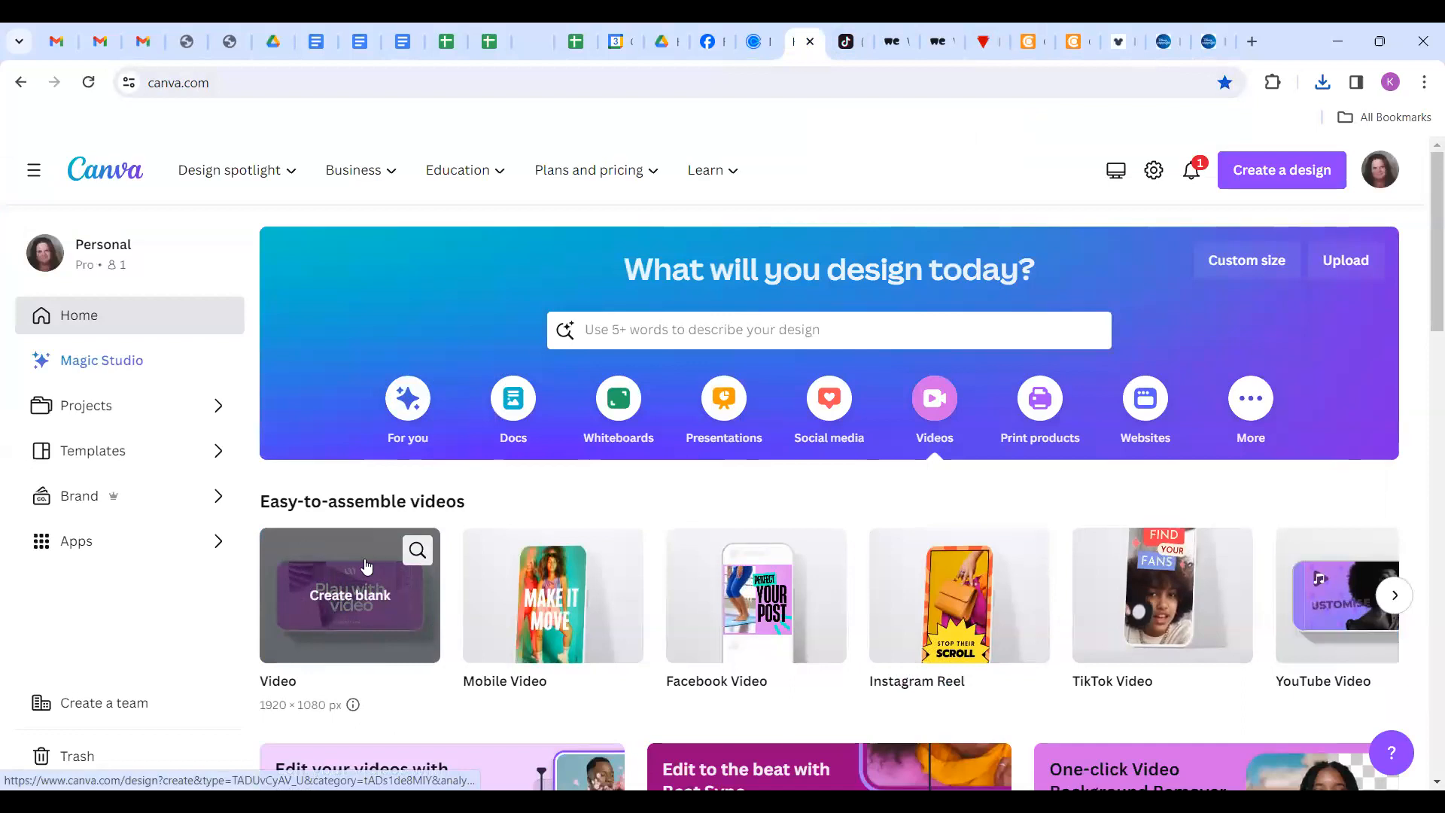
Create a blank 1920 × 1080 video design and upload the downloaded FY22 DLR MP4 clip.
left_click(347, 604)
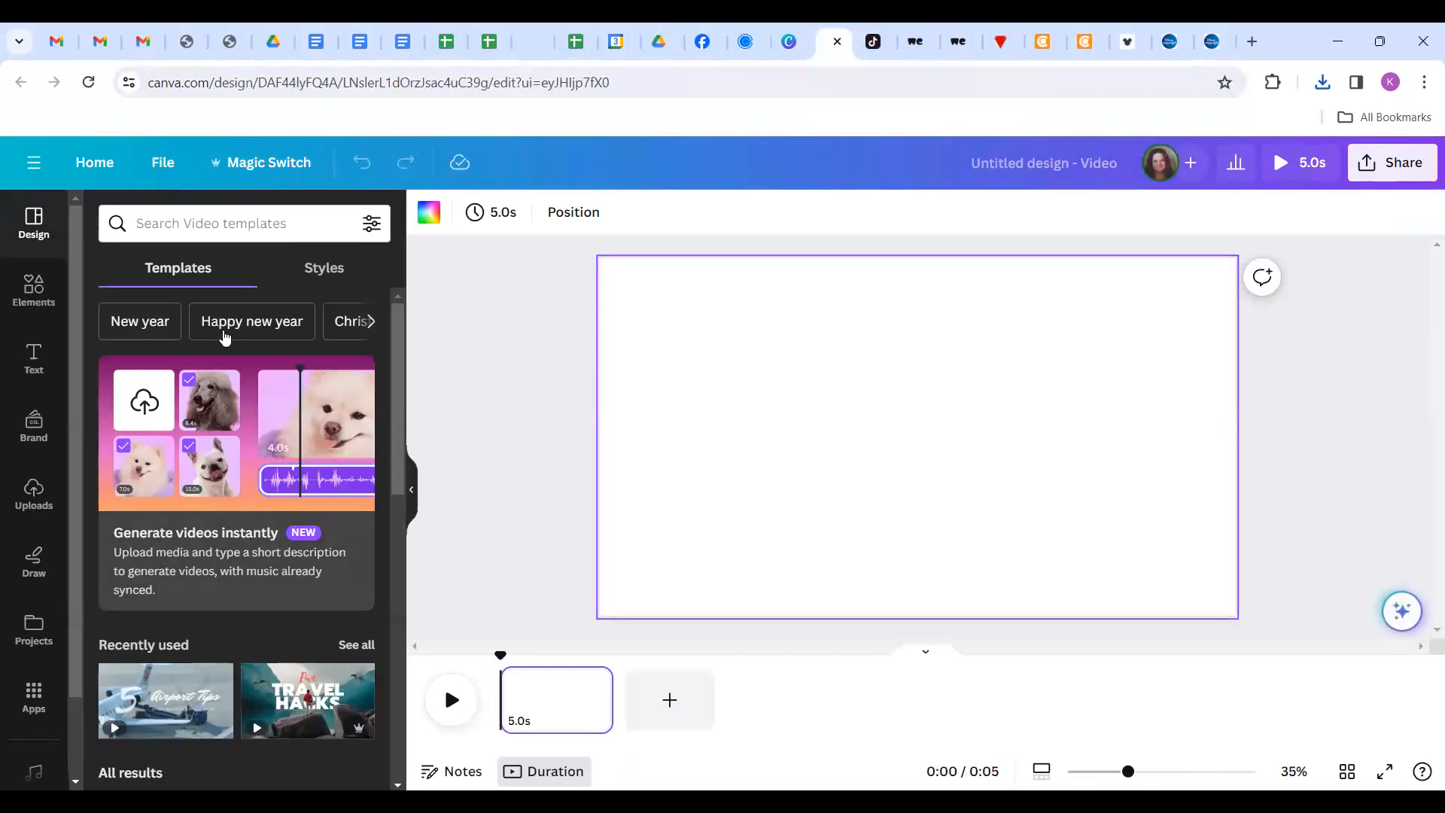
left_click(32, 489)
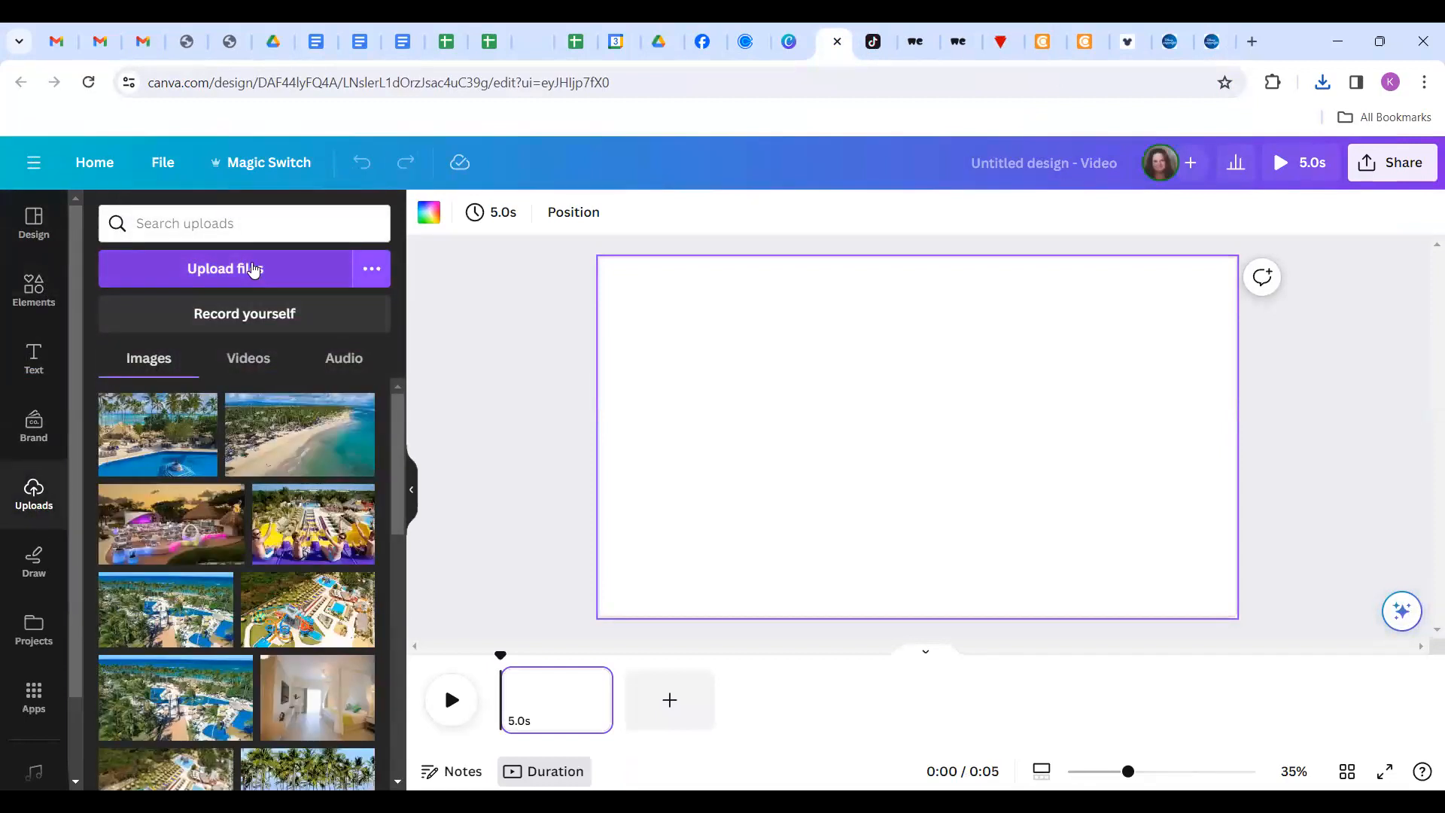
left_click(248, 271)
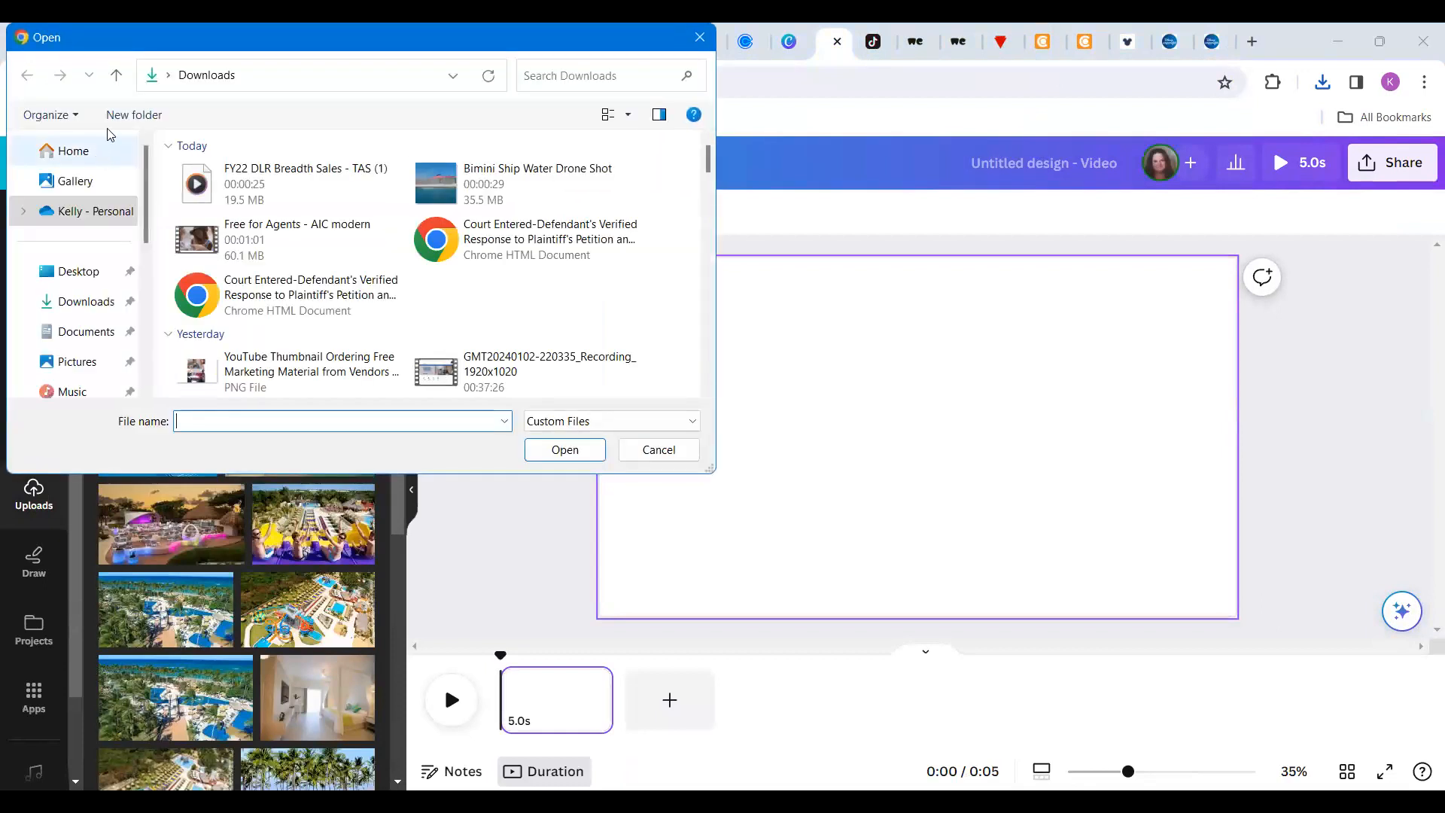
double_click(243, 174)
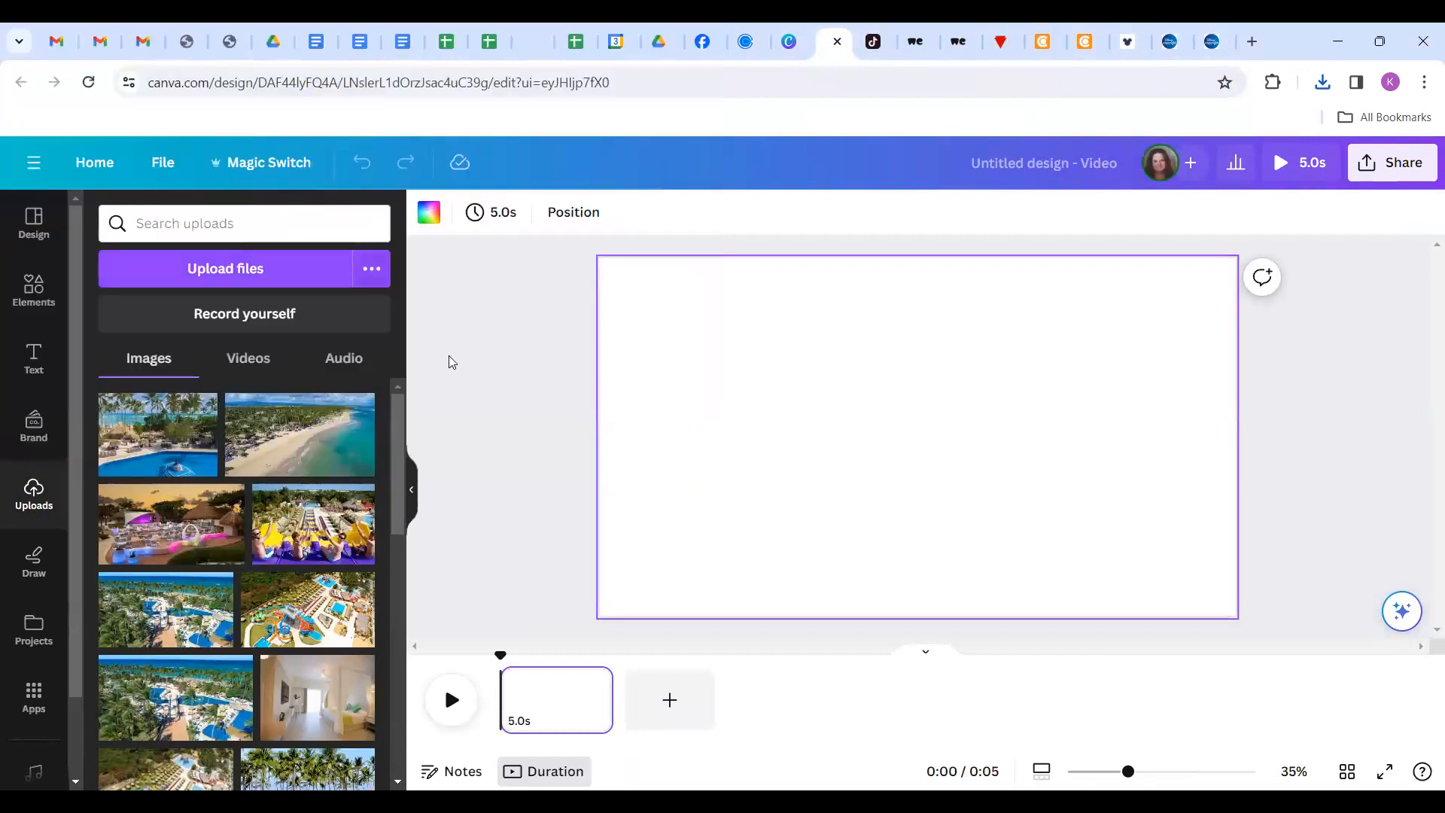
left_click(296, 361)
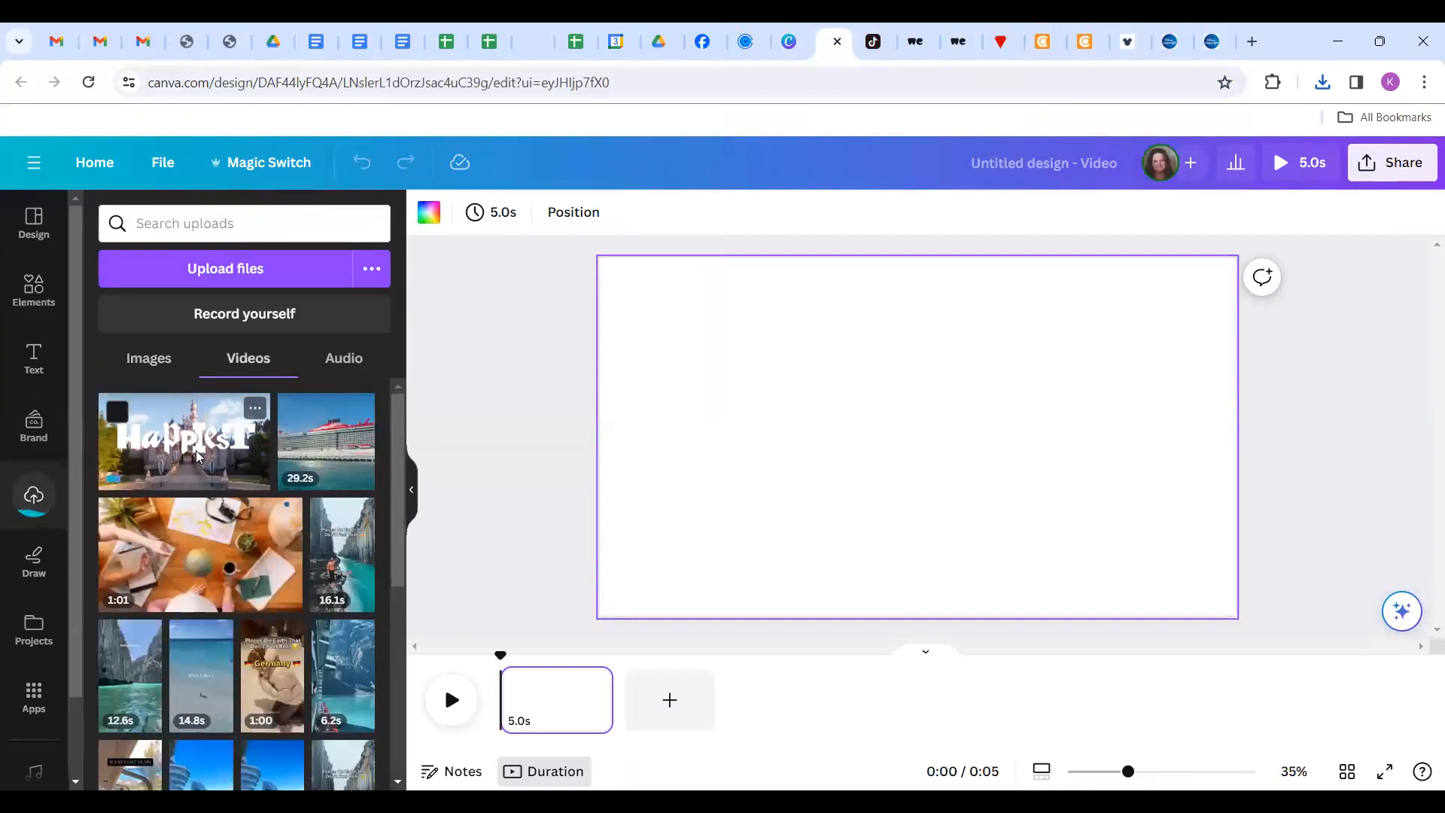
Wait until the Disney Happiest clip finishes uploading and shows as a 25.0s video.
mouse_move(582, 718)
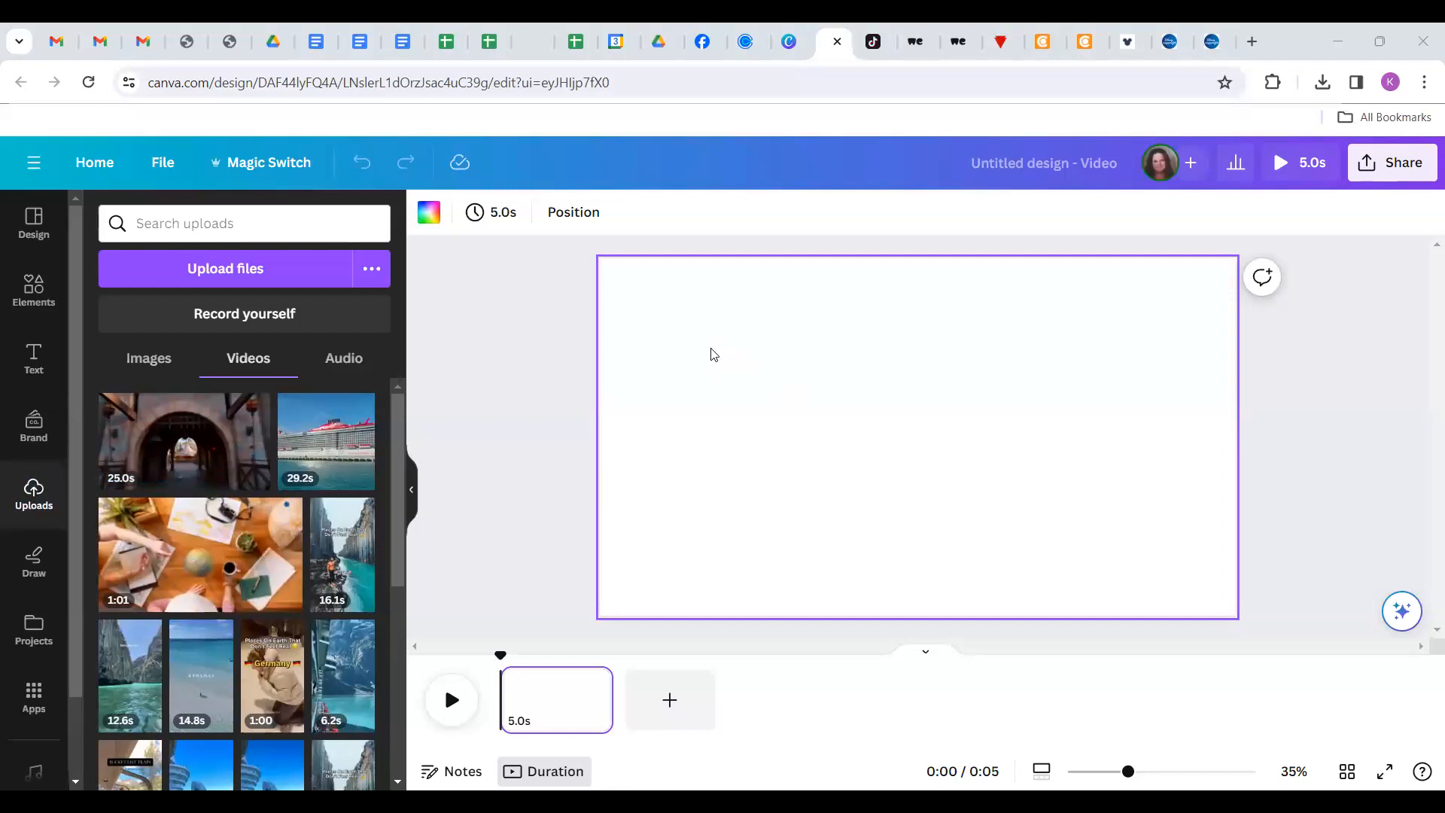
left_click(320, 41)
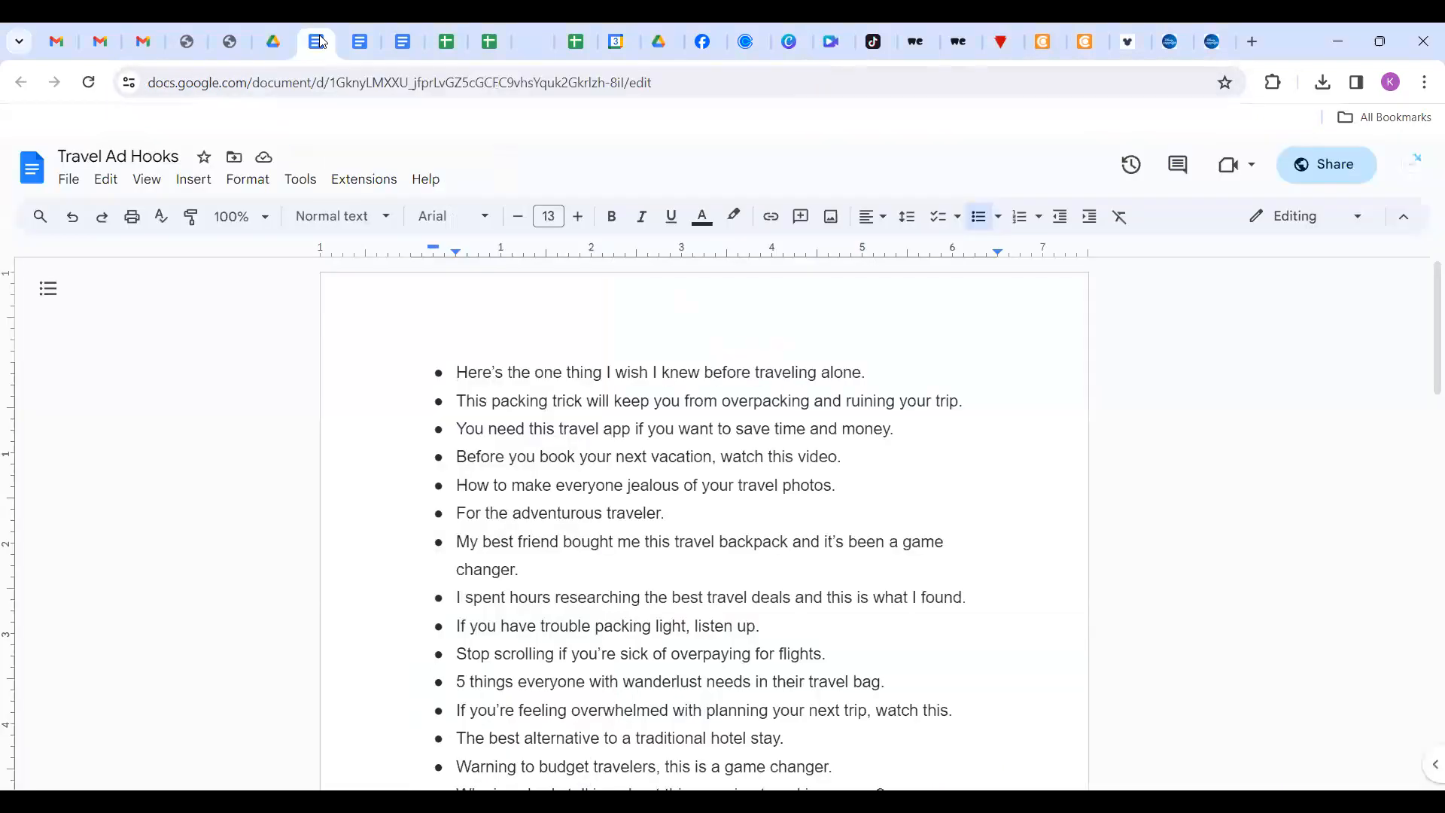
scroll(640, 366, "down", 5)
scroll(641, 366, "up", 4)
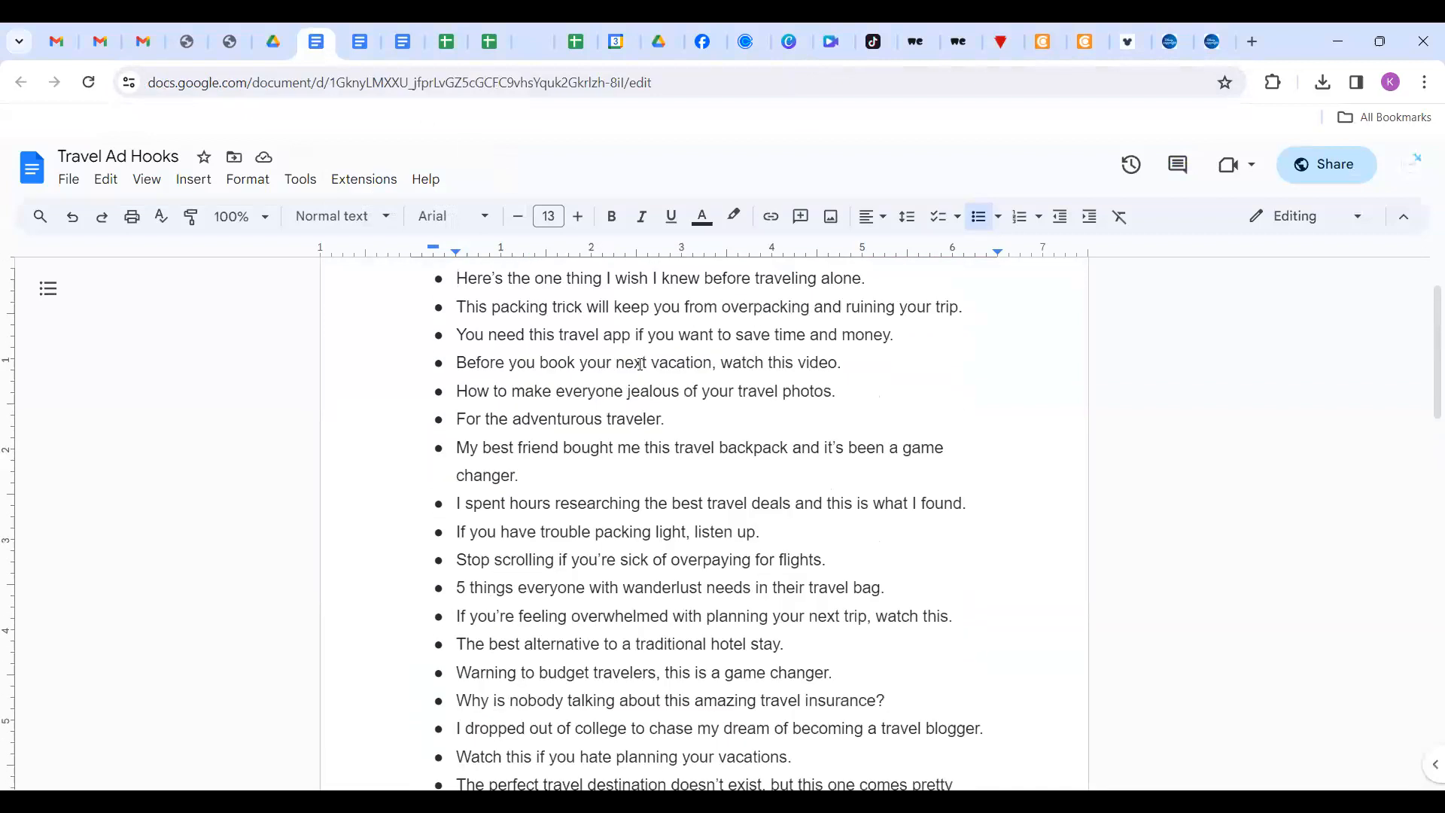
scroll(640, 366, "down", 5)
scroll(640, 366, "down", 6)
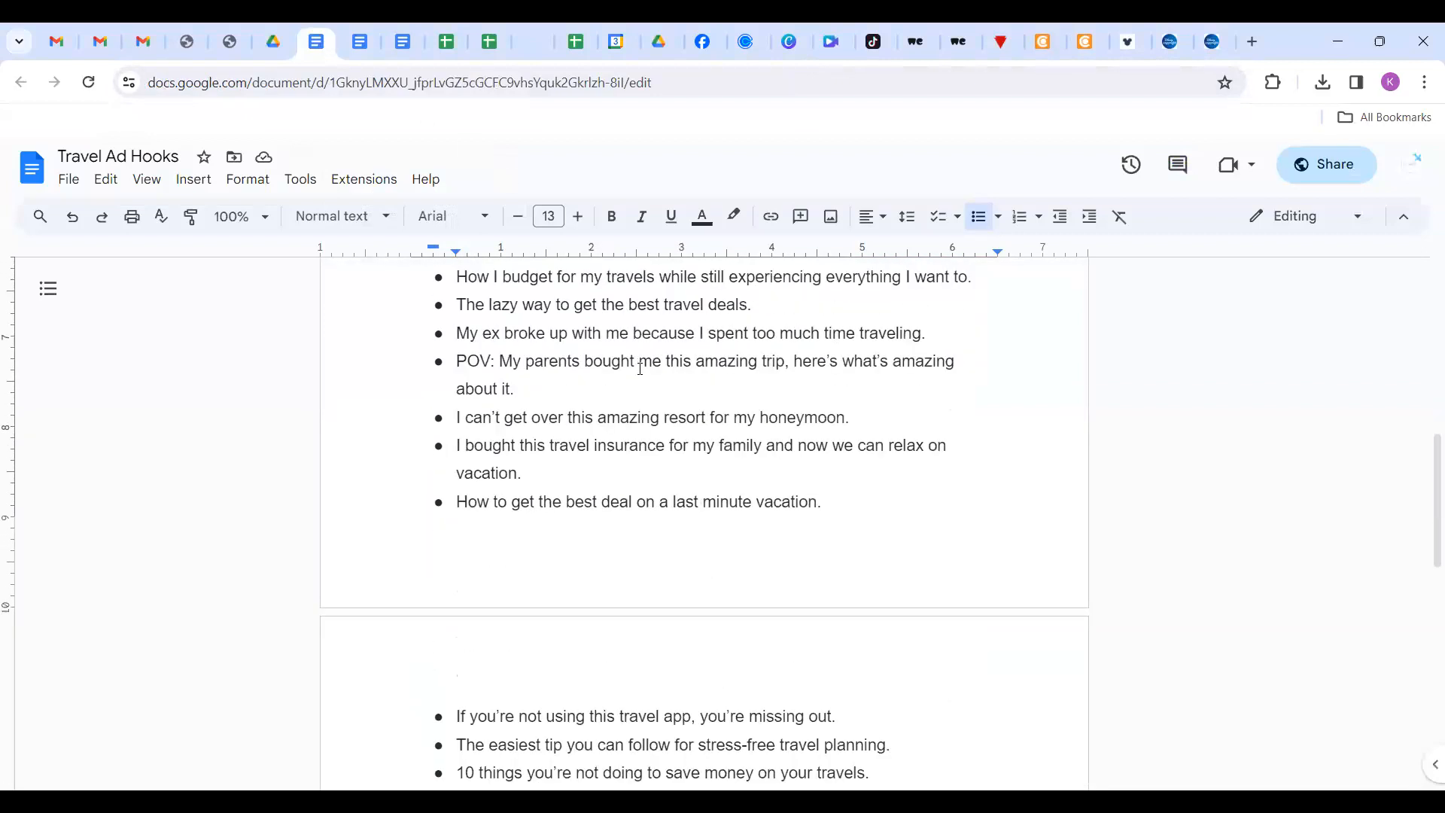
scroll(640, 365, "up", 9)
scroll(641, 369, "up", 2)
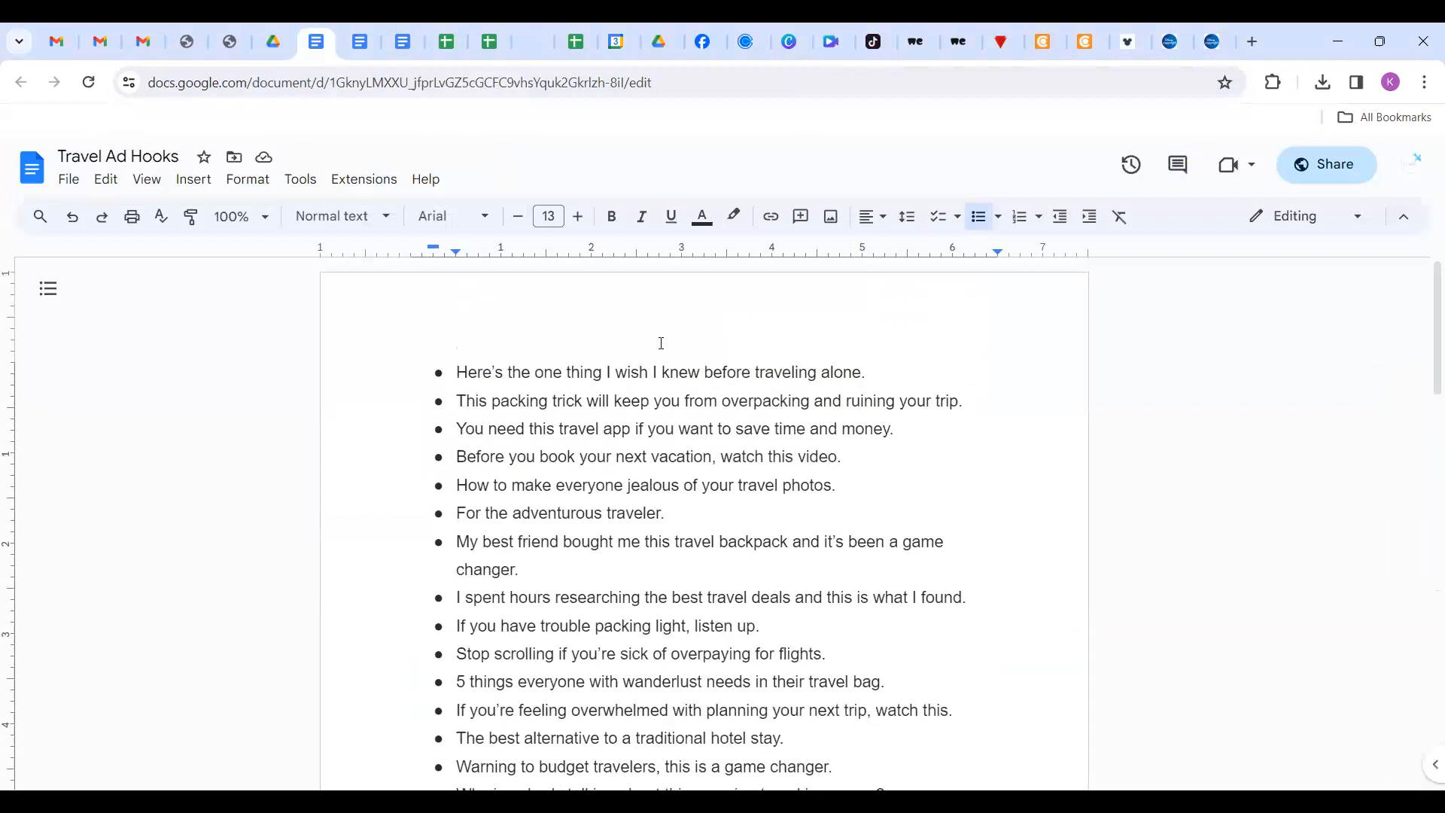
left_click(787, 48)
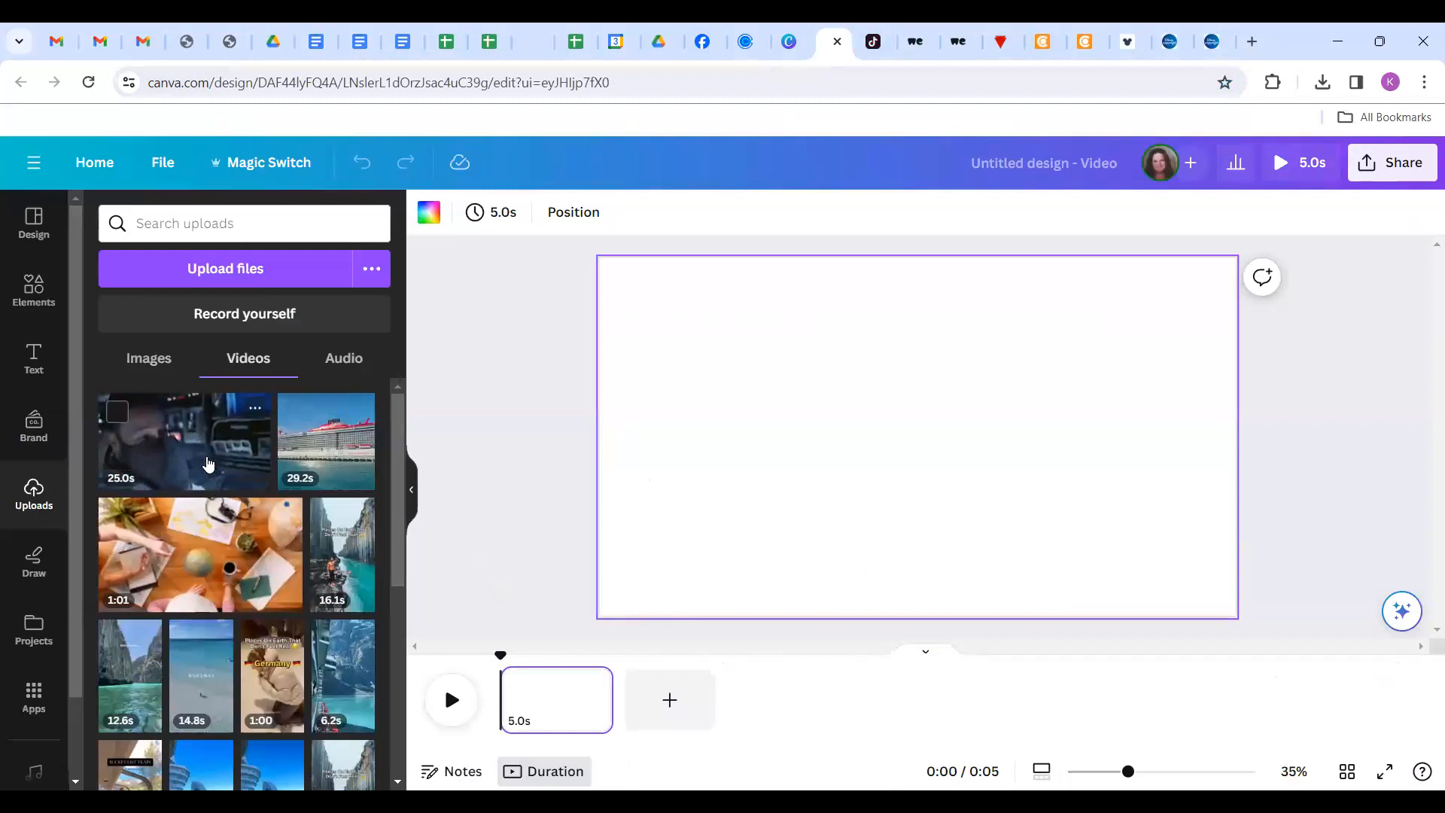
Add the 25.0s Disney Happiest clip and set it as the full-page video background.
left_click(208, 462)
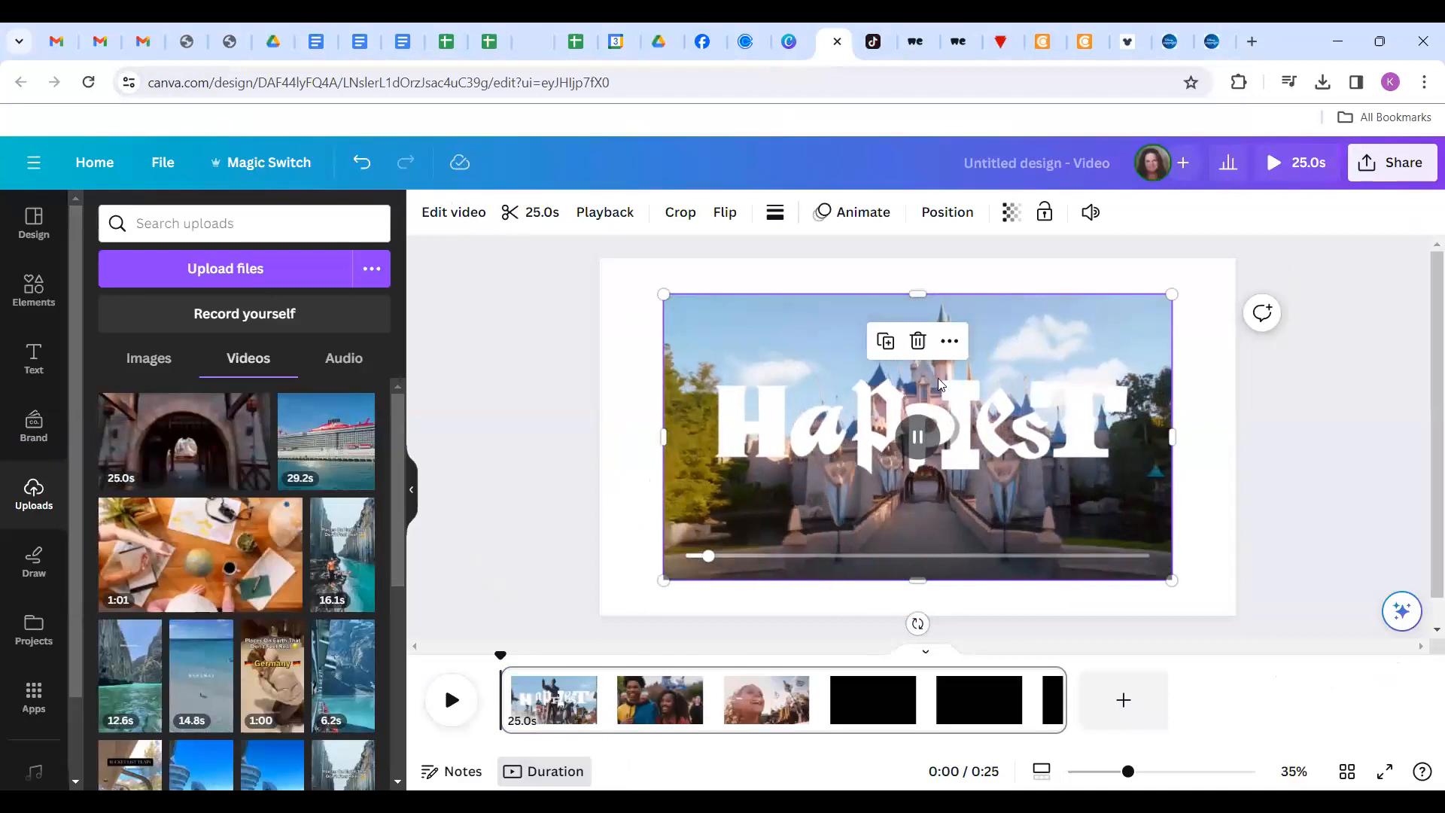
right_click(1037, 458)
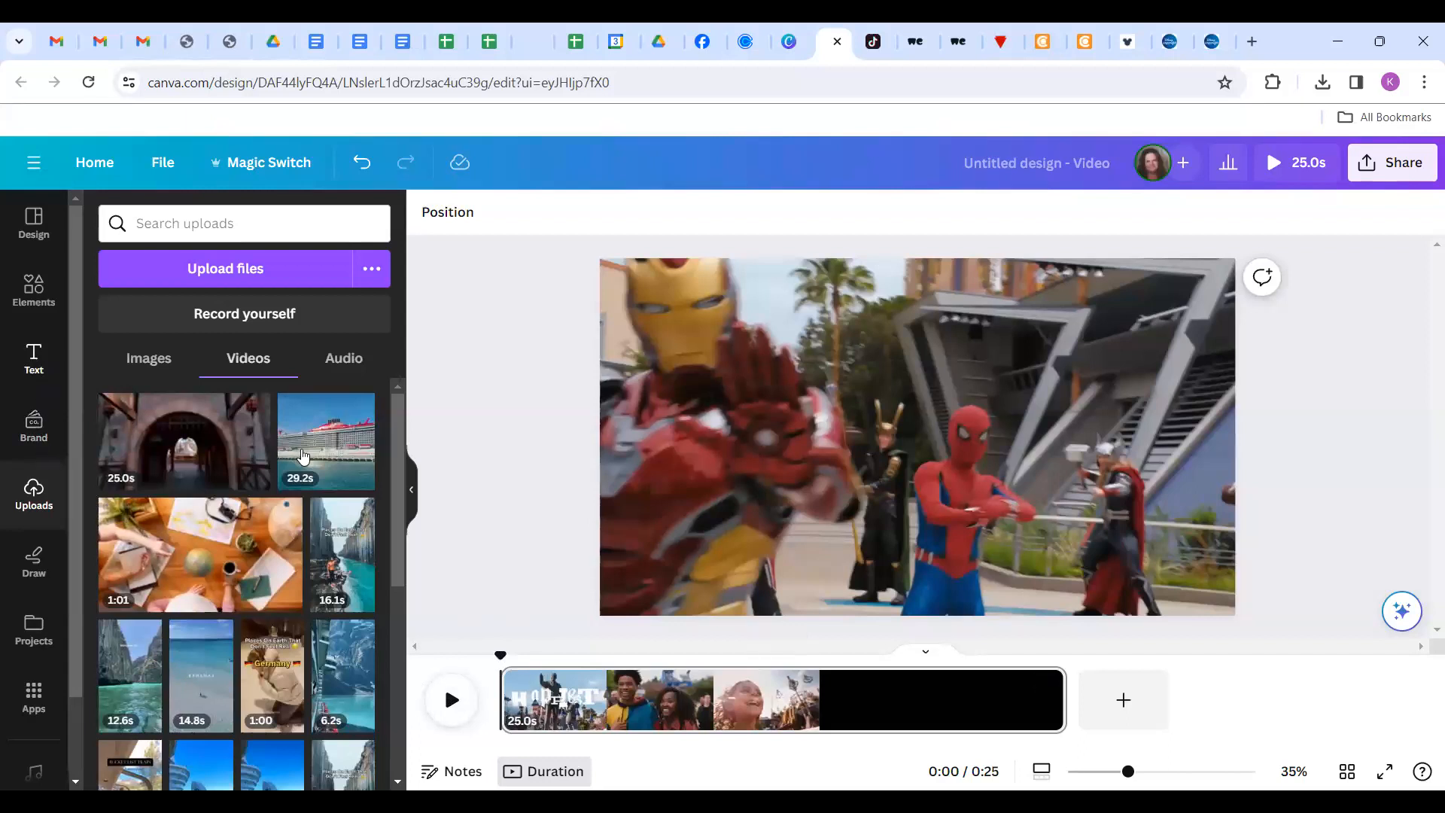
left_click(35, 362)
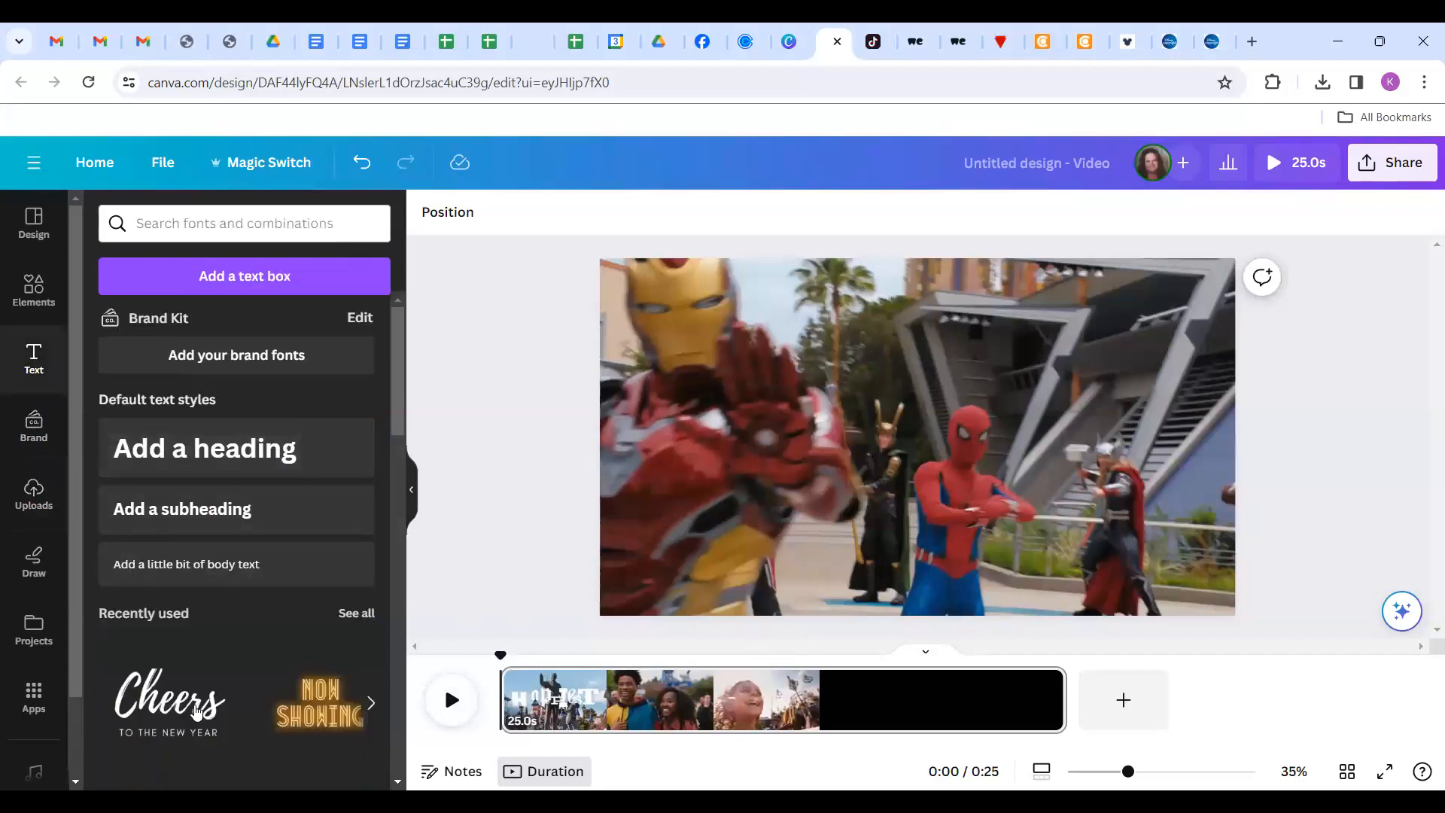
Add the Cheers text template and change it to 'Rambler' with a larger 'TRAVEL' subtitle.
left_click(145, 728)
left_click(908, 444)
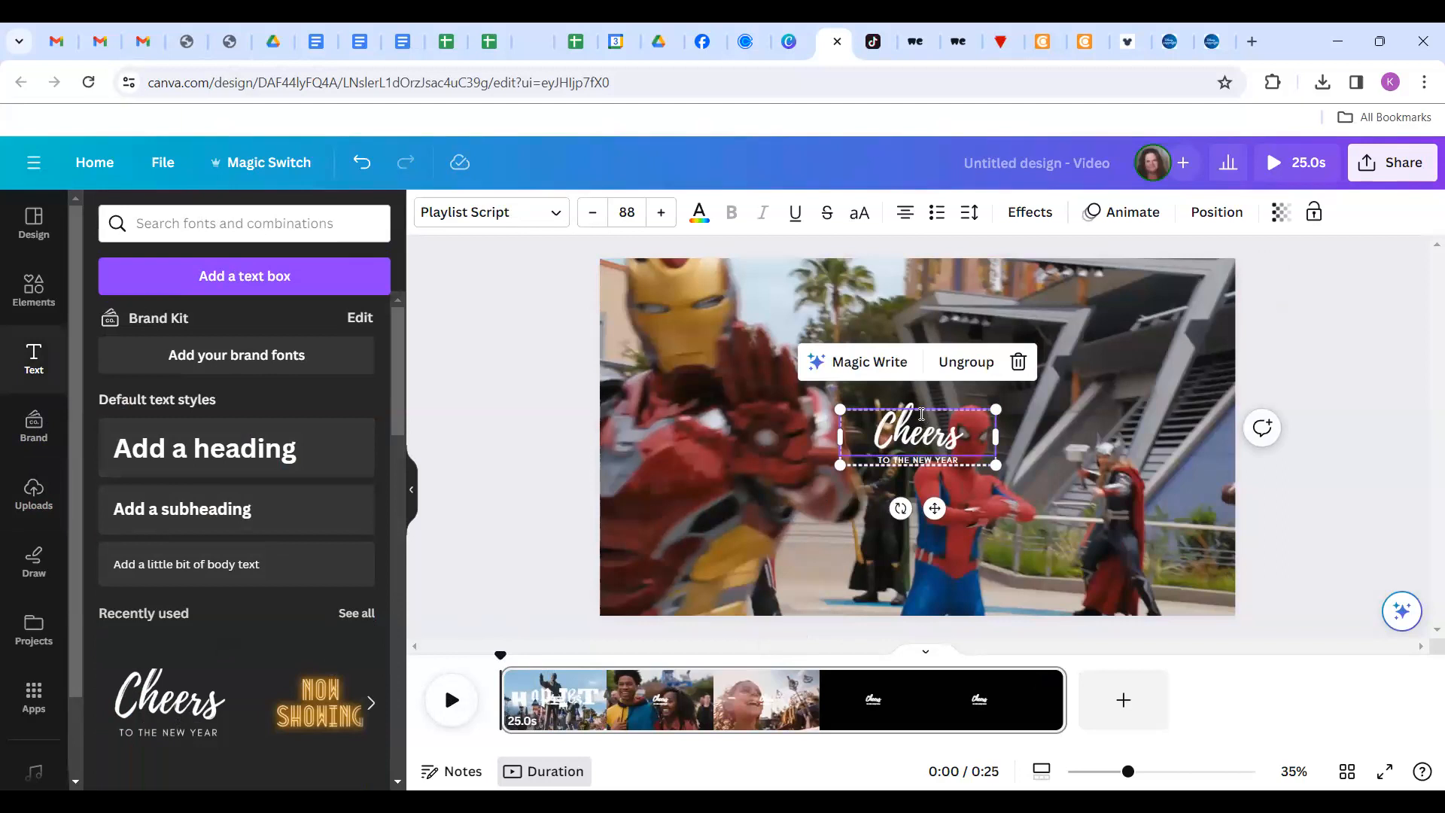
double_click(922, 422)
type("Kamb")
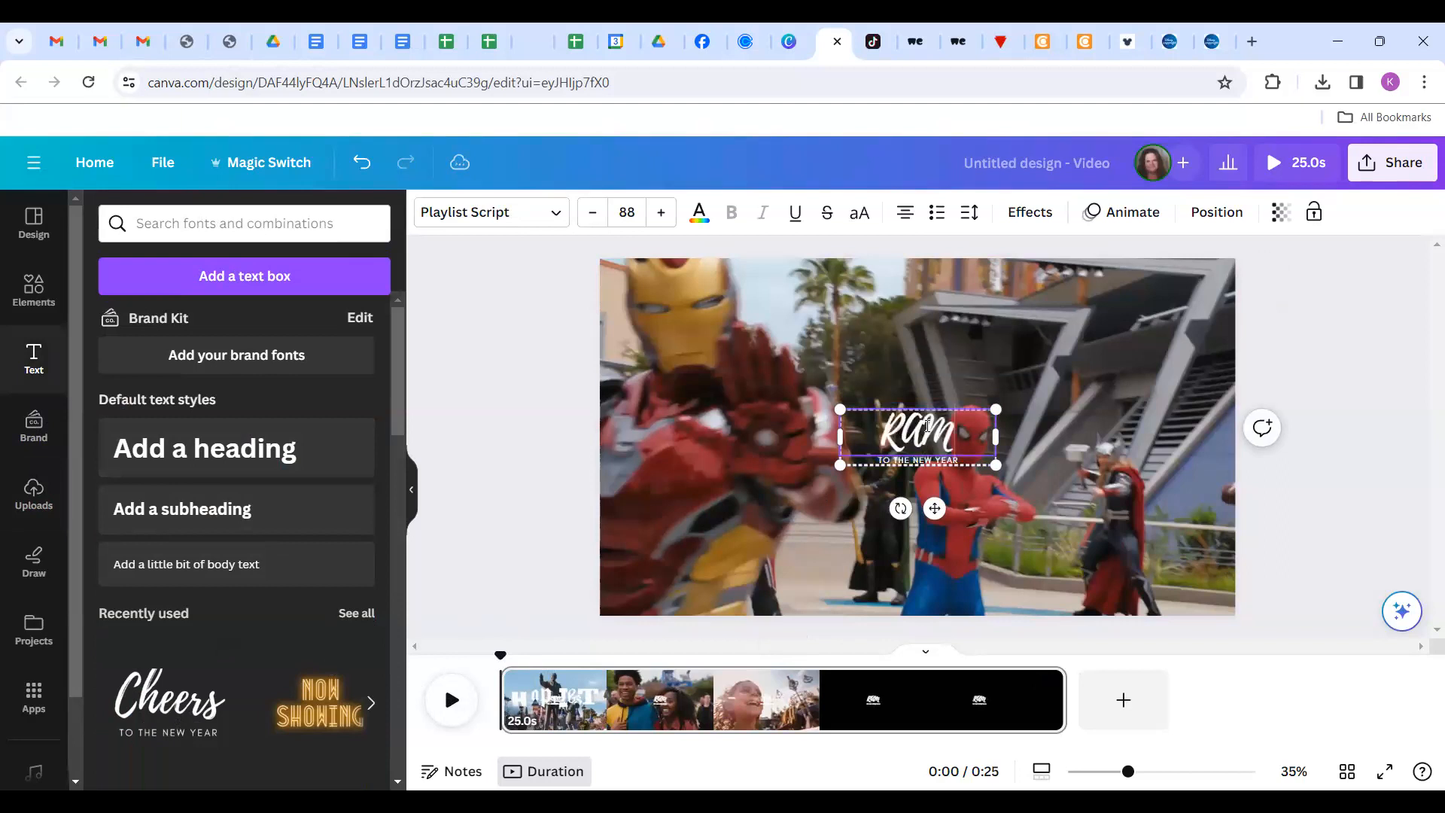
key("BackSpace")
key("BackSpace")
key("BackSpace")
type("ambler ")
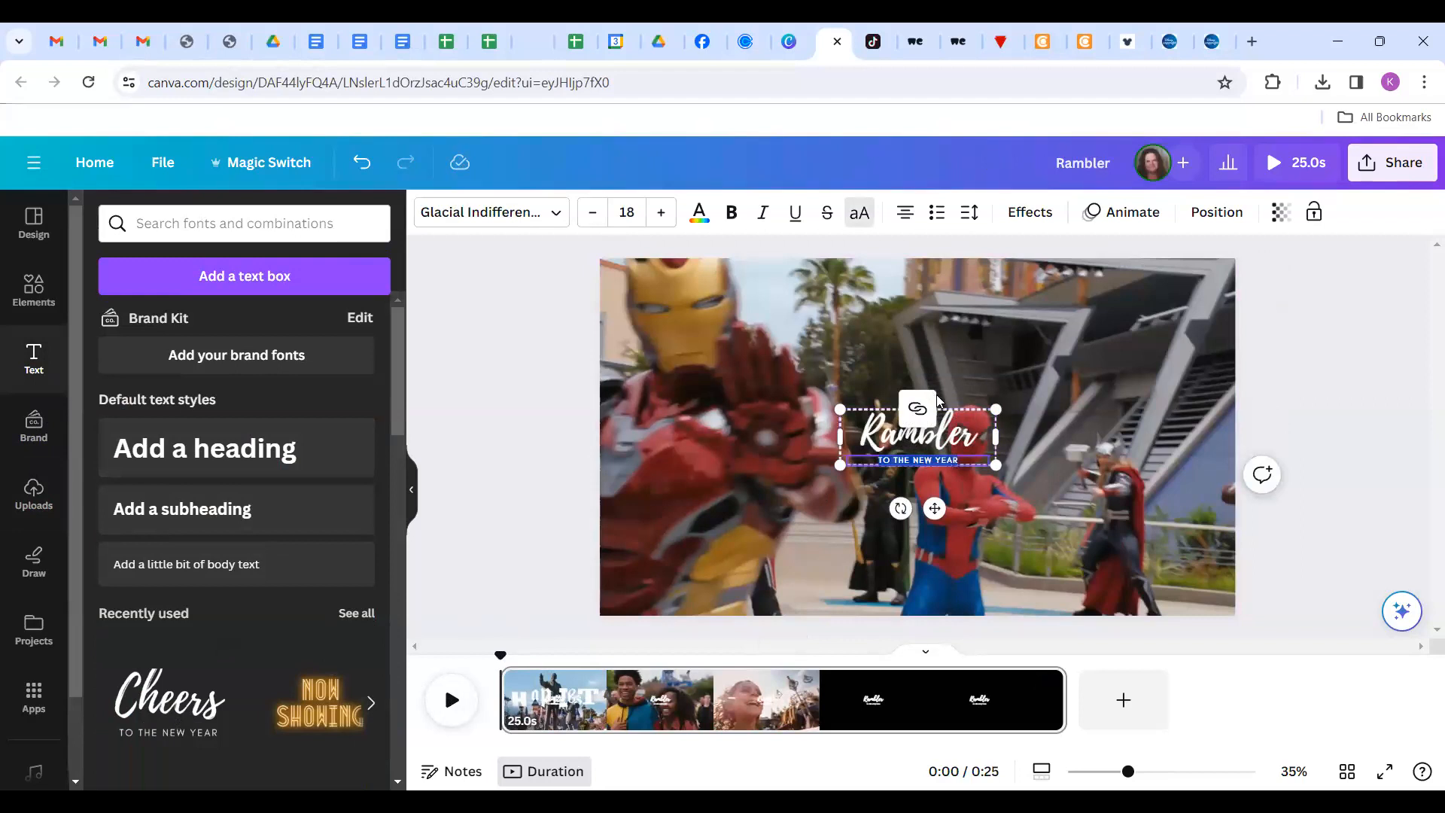
type("TRAVEL")
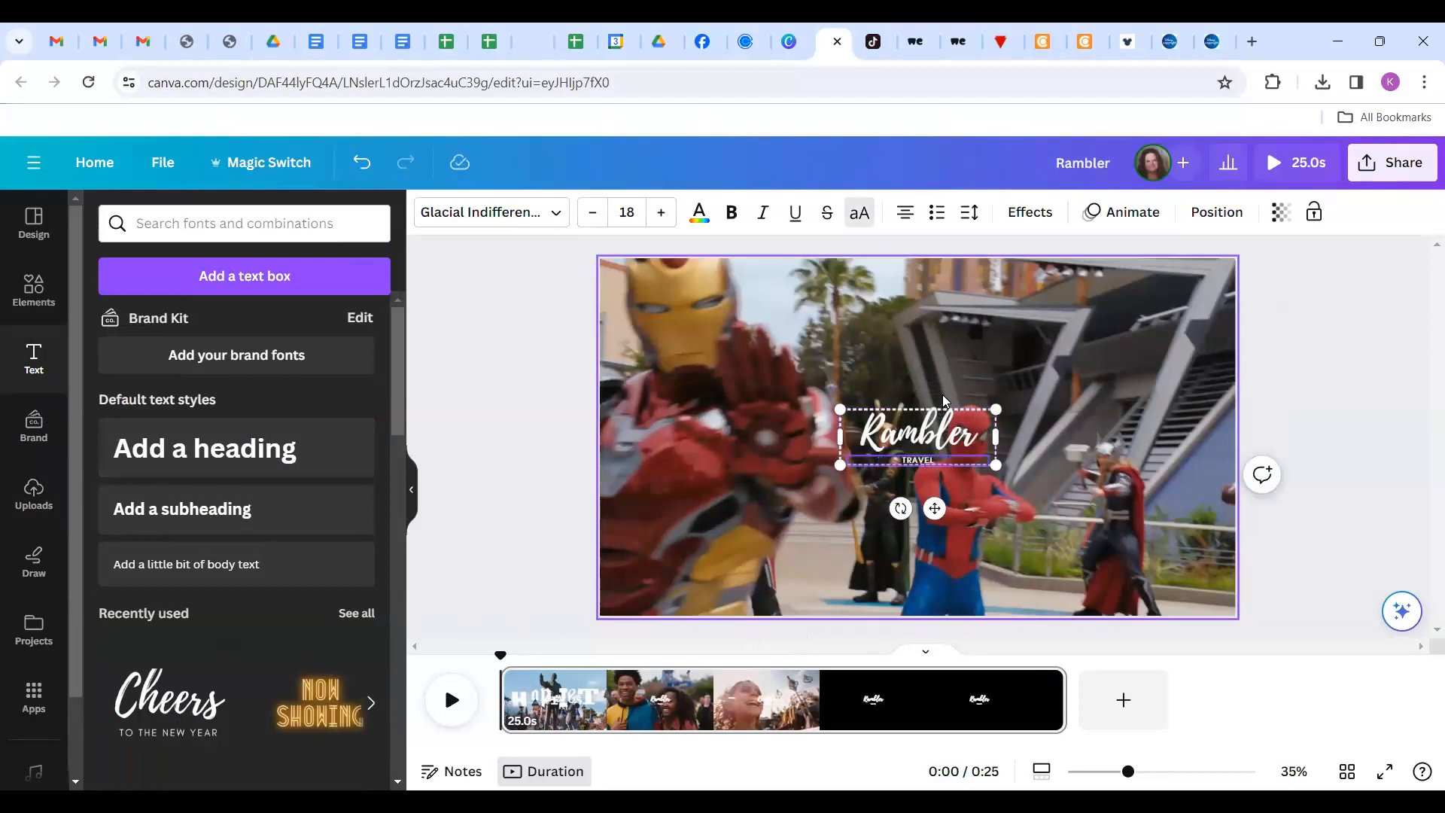
left_click(661, 212)
left_click(660, 212)
left_click(661, 213)
left_click(661, 212)
left_click(661, 212)
left_click(661, 212)
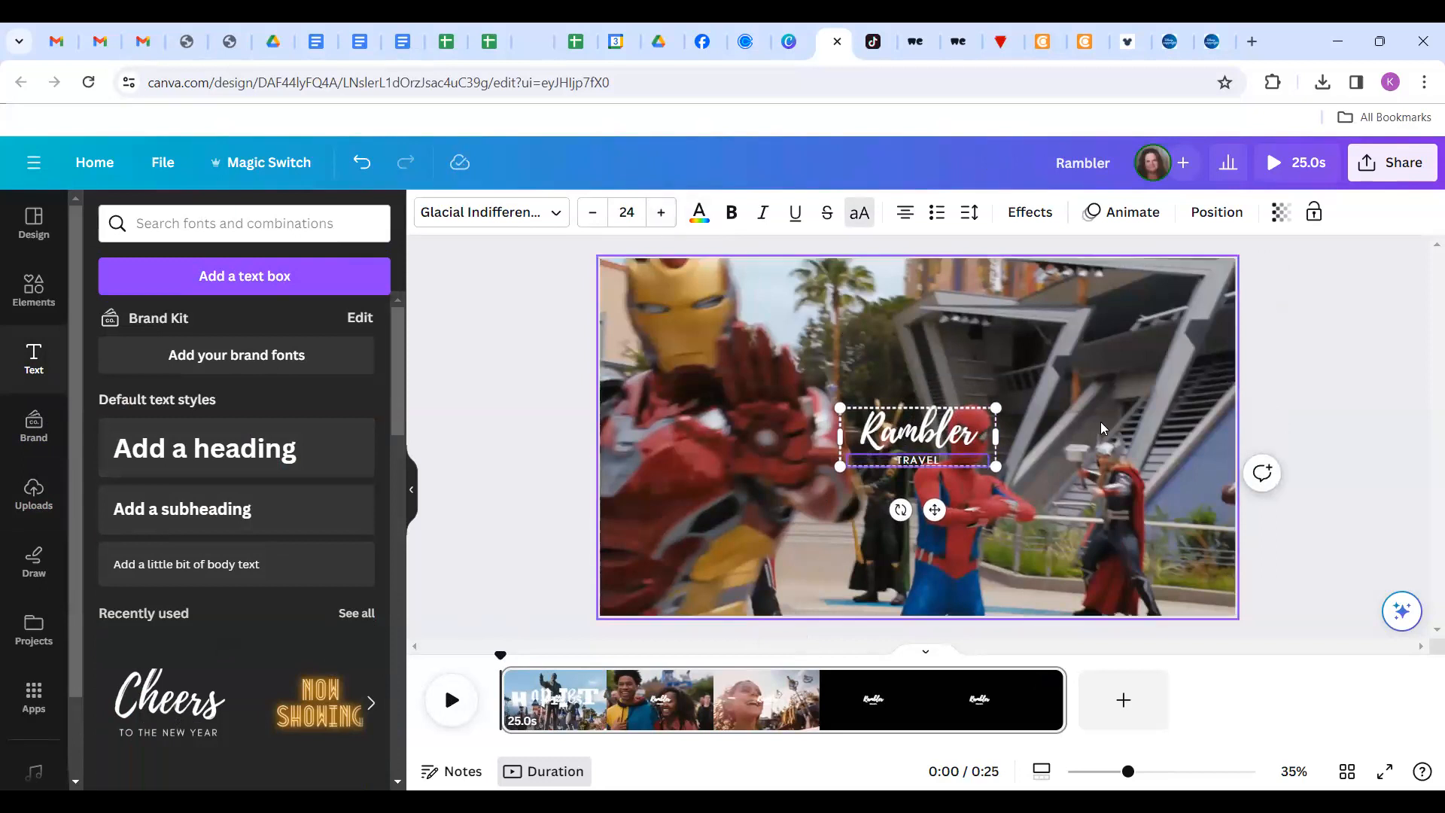
left_click(1311, 363)
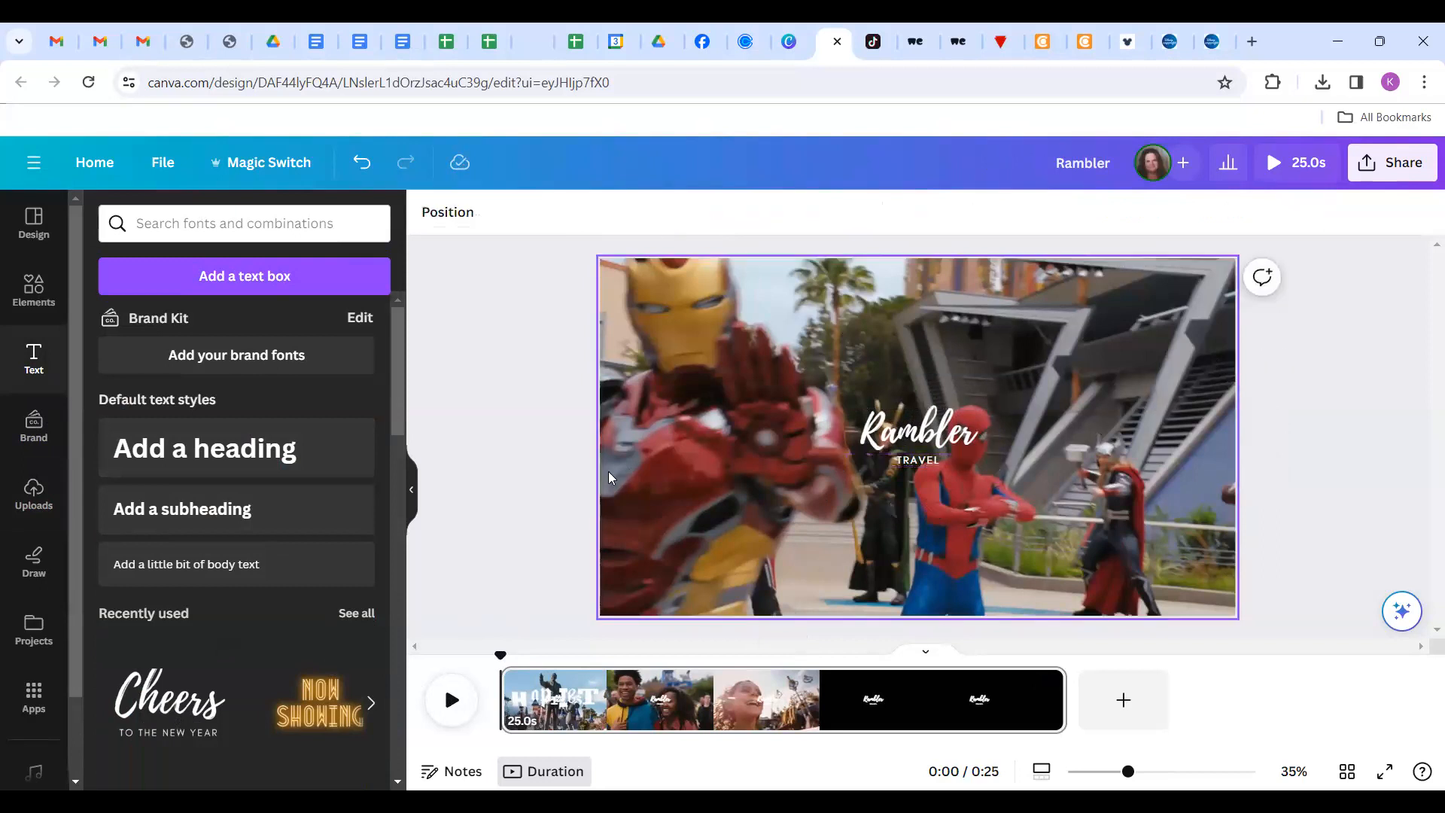
Move the Rambler / TRAVEL title group into the video's top-right corner.
left_click(892, 427)
left_click_drag(892, 428, 662, 290)
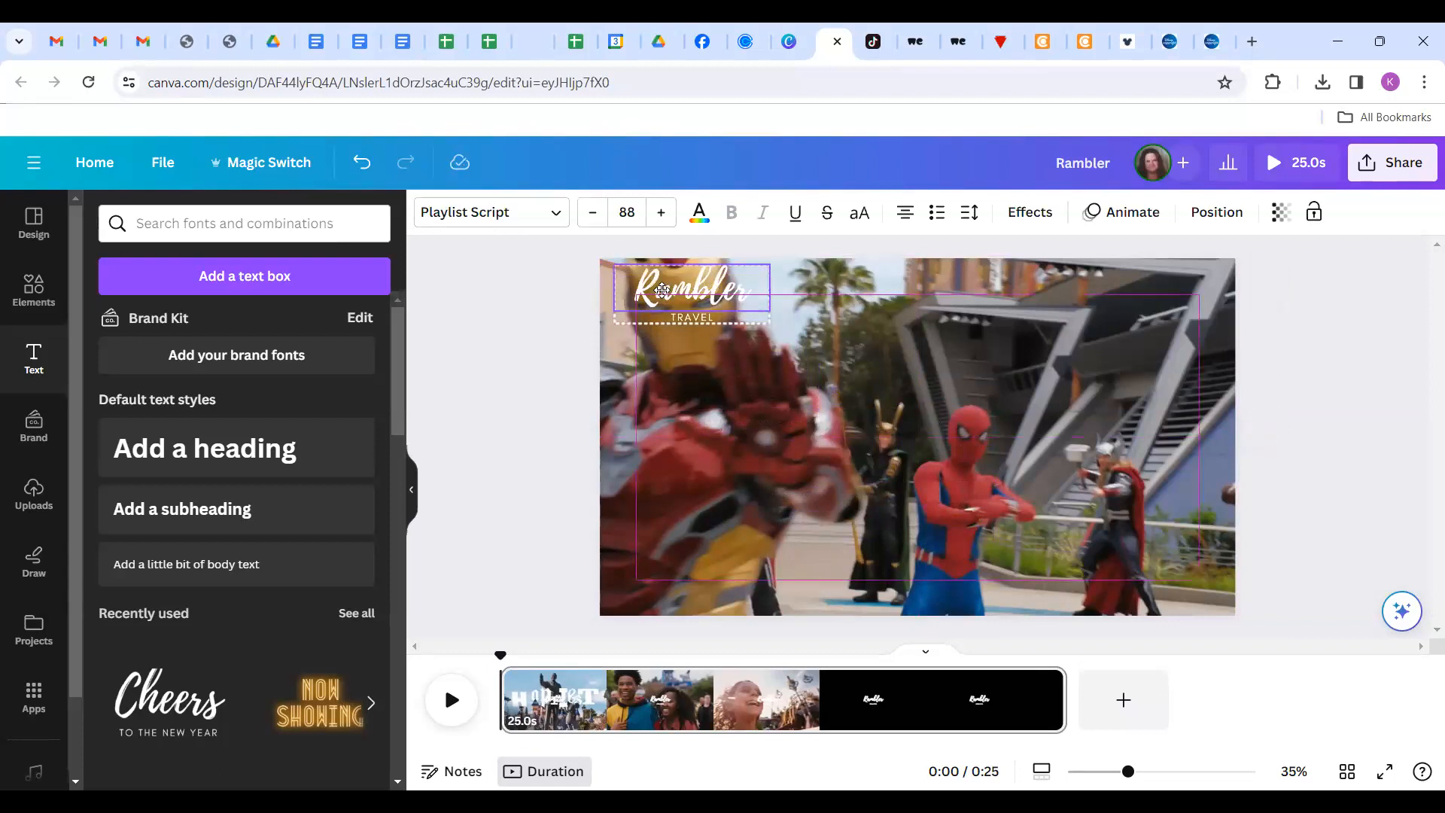
left_click_drag(663, 290, 1114, 293)
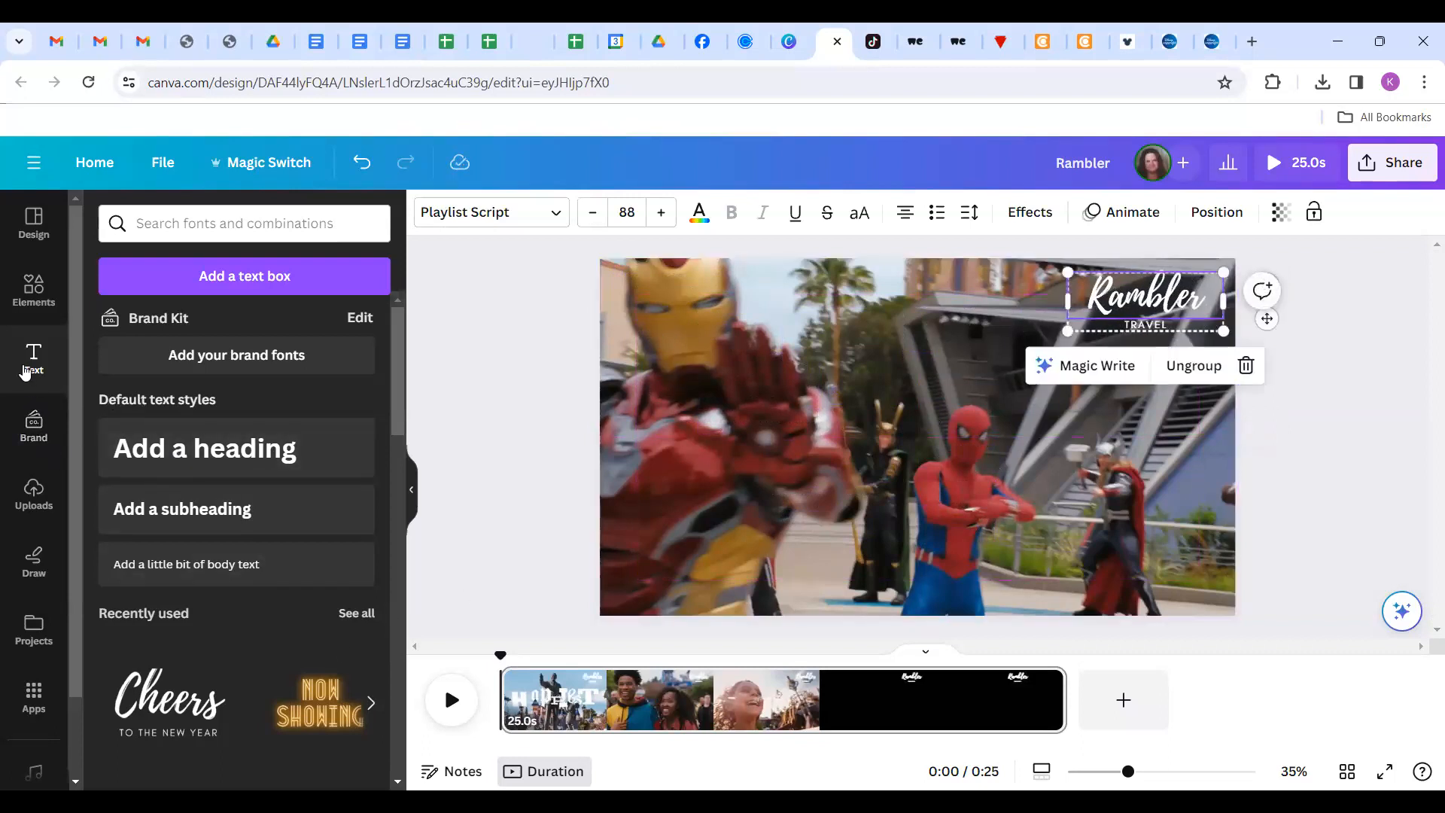
Add a body text box with the phone number and Linktree address beneath the title.
left_click(125, 570)
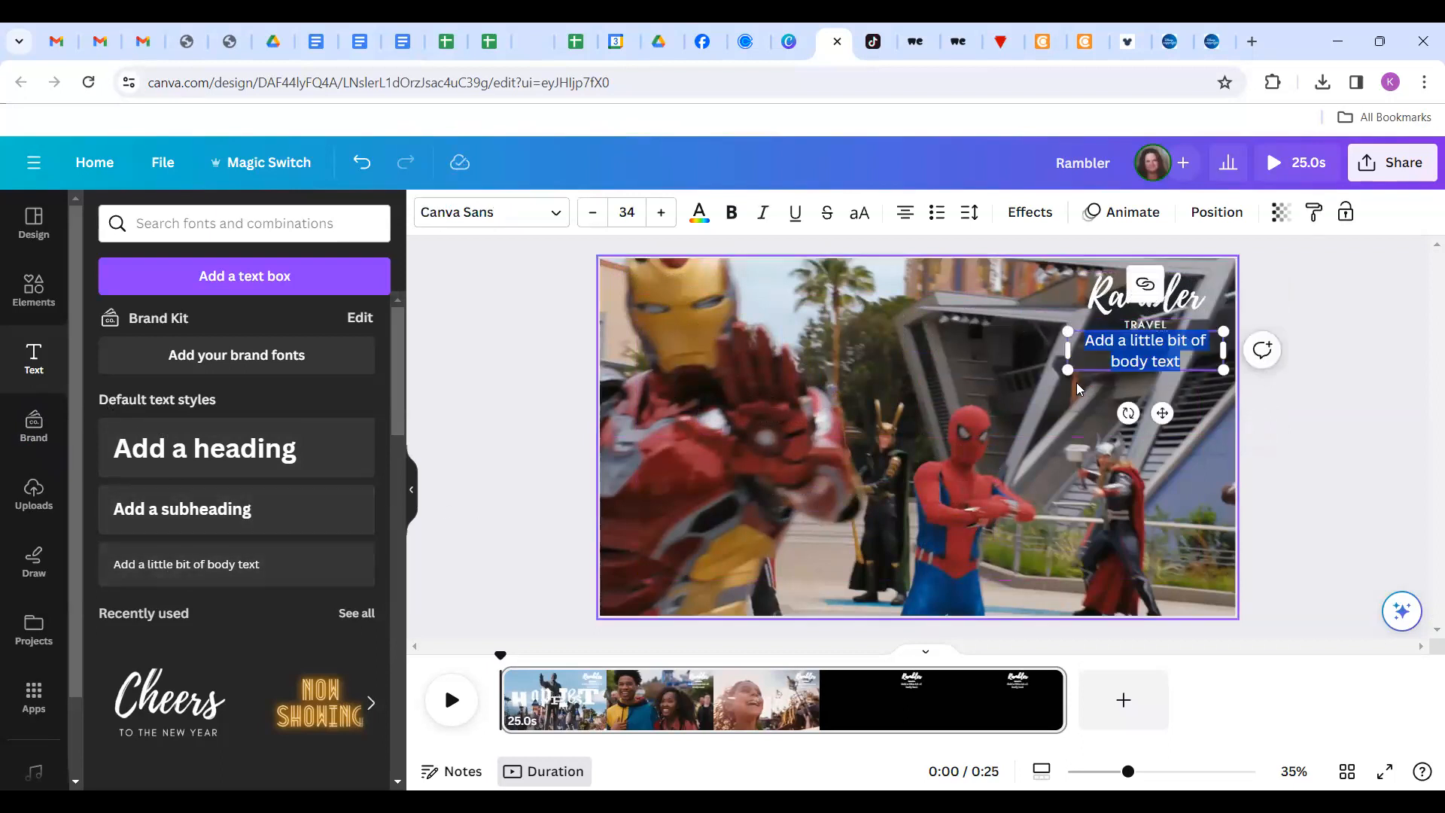
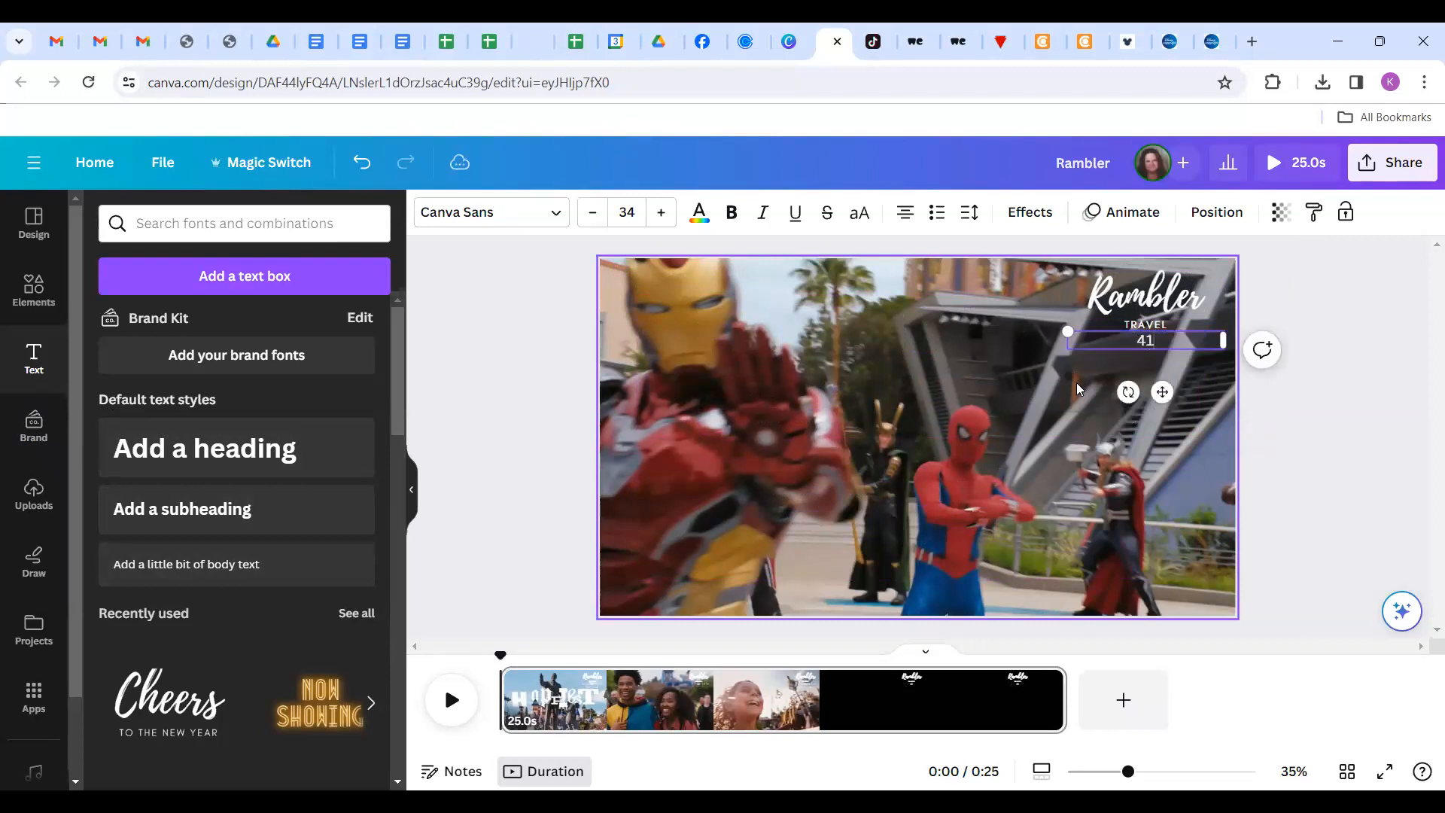
key("Escape")
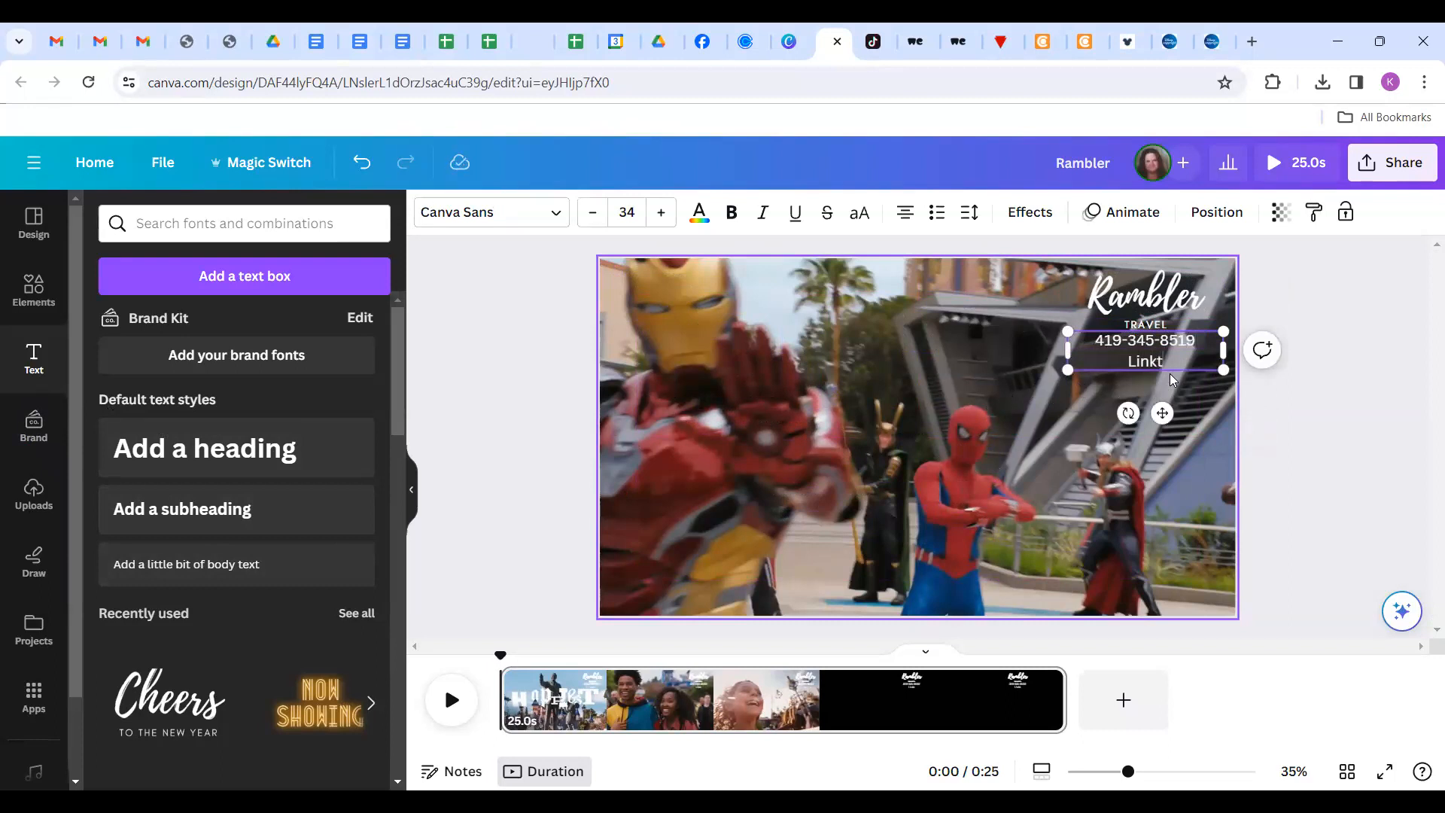
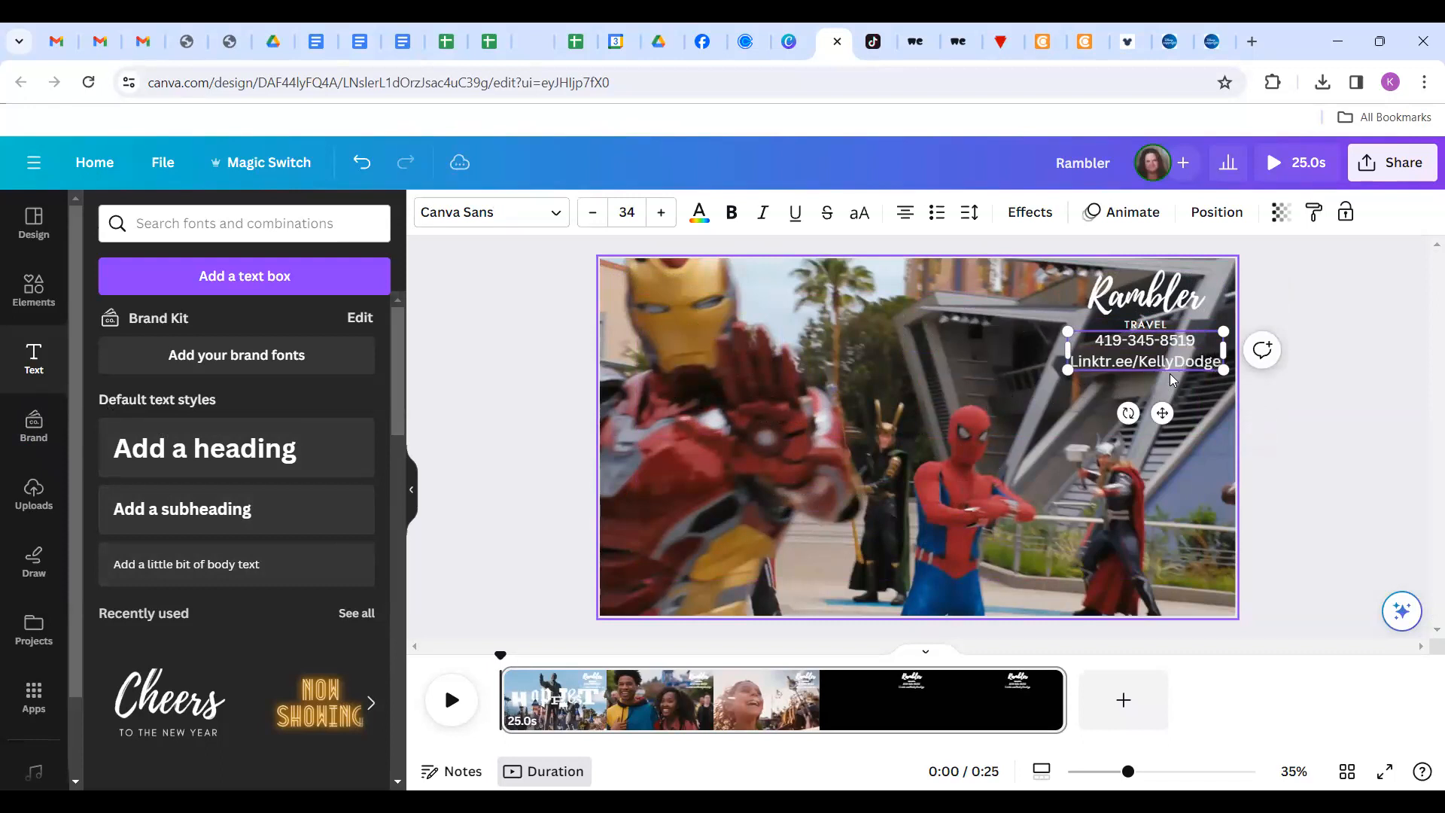
left_click(1134, 449)
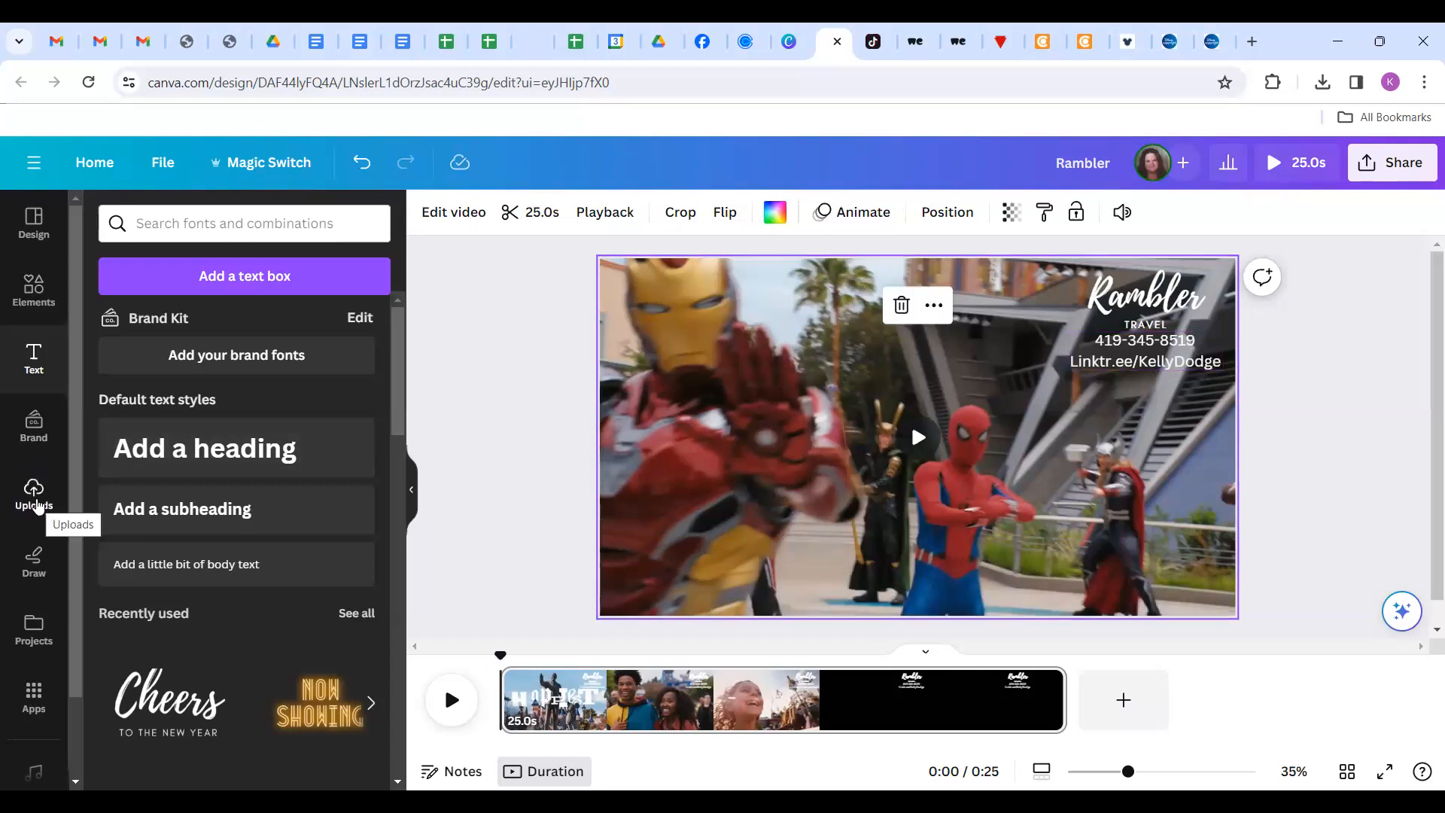
Open the uploaded images and scroll down to the Rambler Travel logo.
left_click(33, 497)
scroll(284, 578, "down", 5)
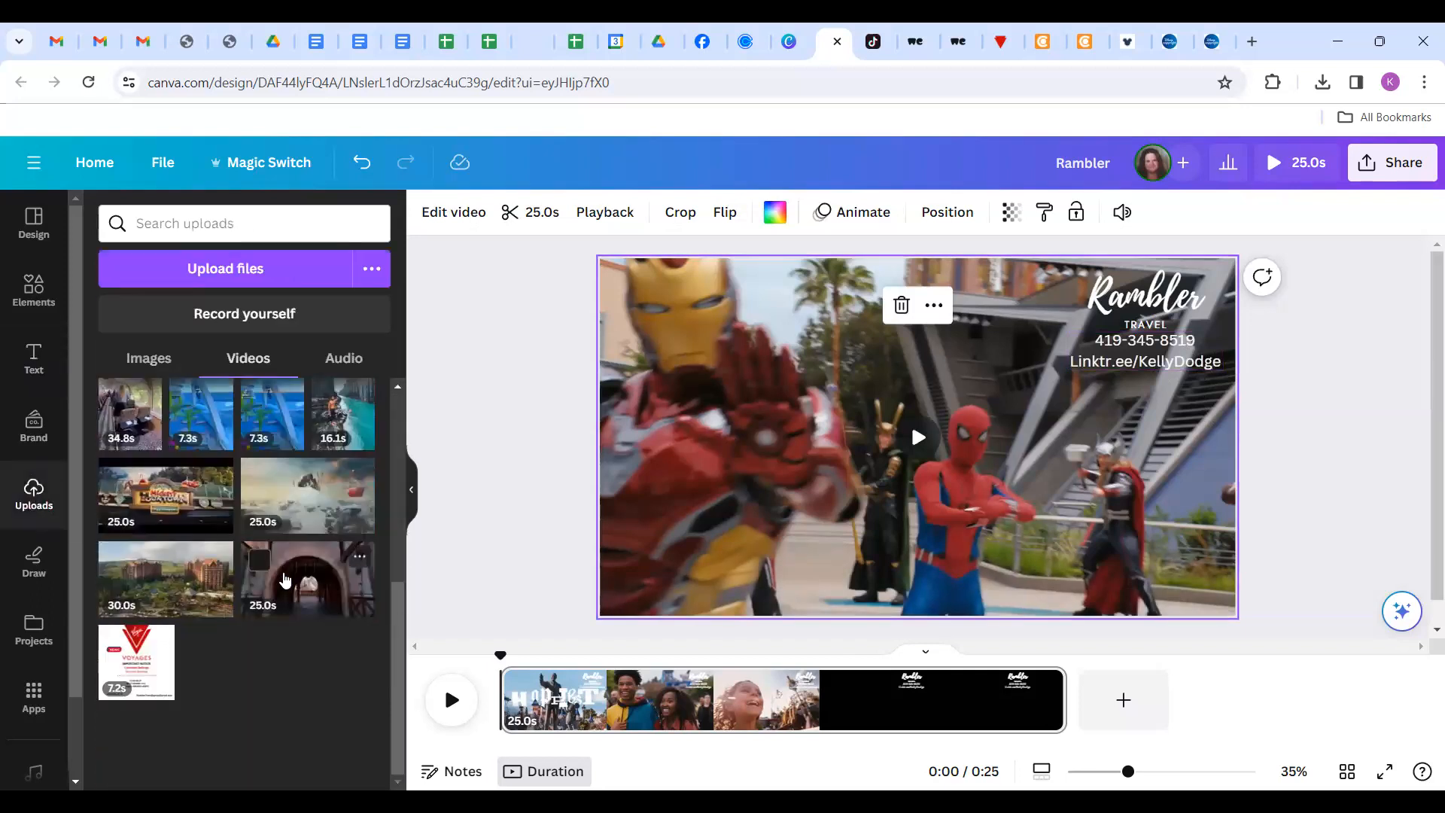
left_click(148, 357)
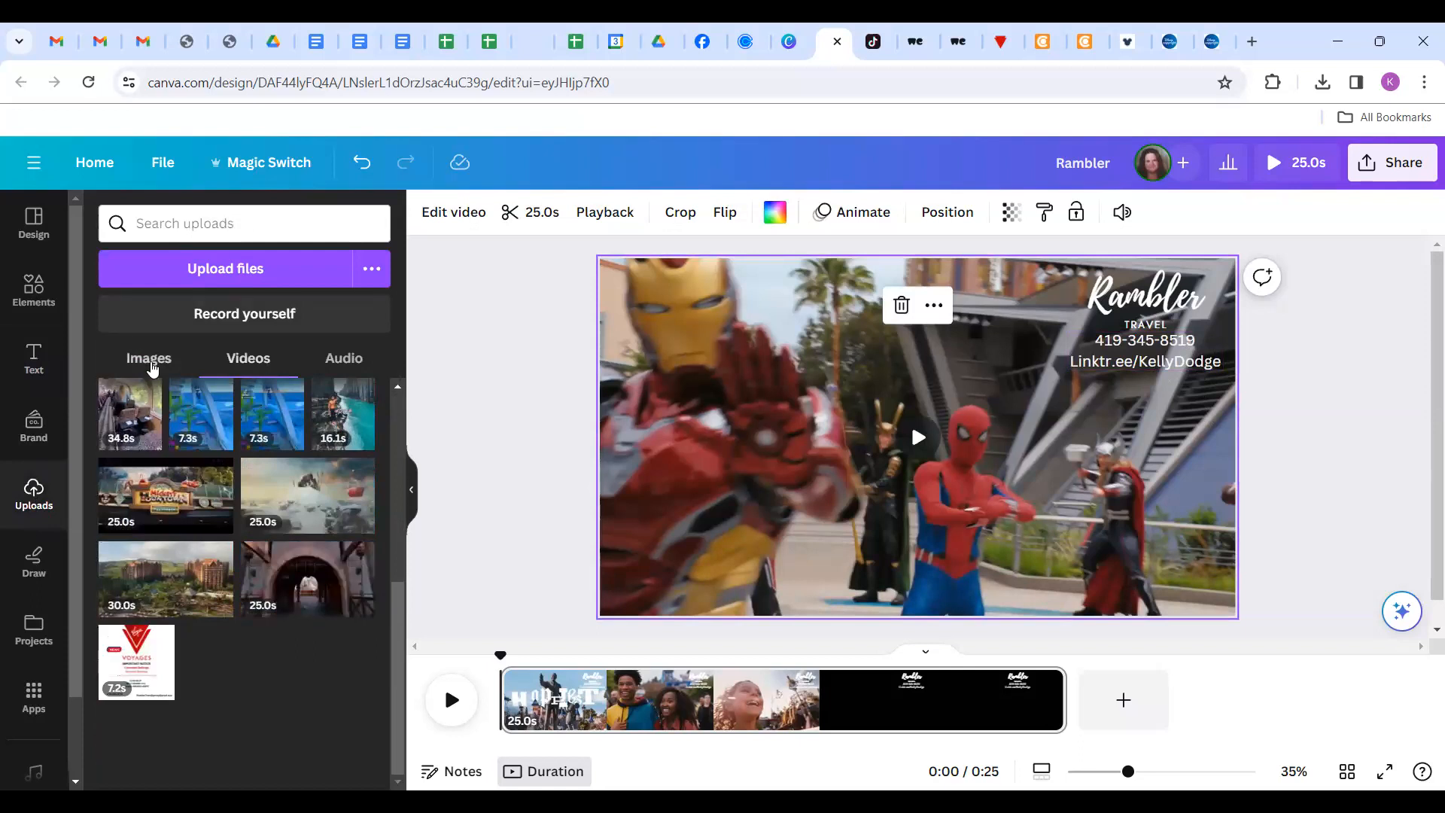
scroll(256, 572, "down", 3)
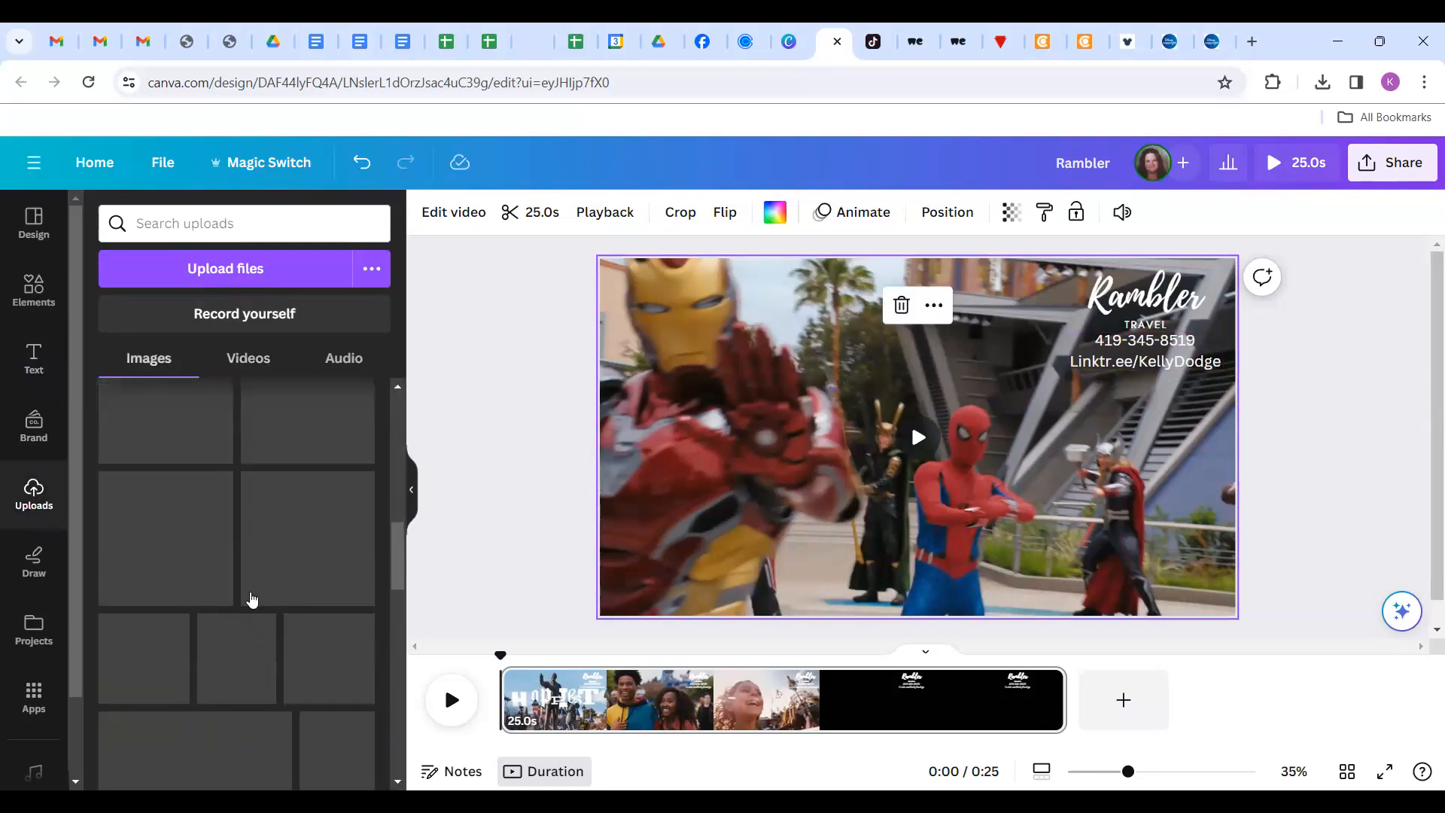
scroll(252, 598, "down", 5)
scroll(252, 599, "down", 10)
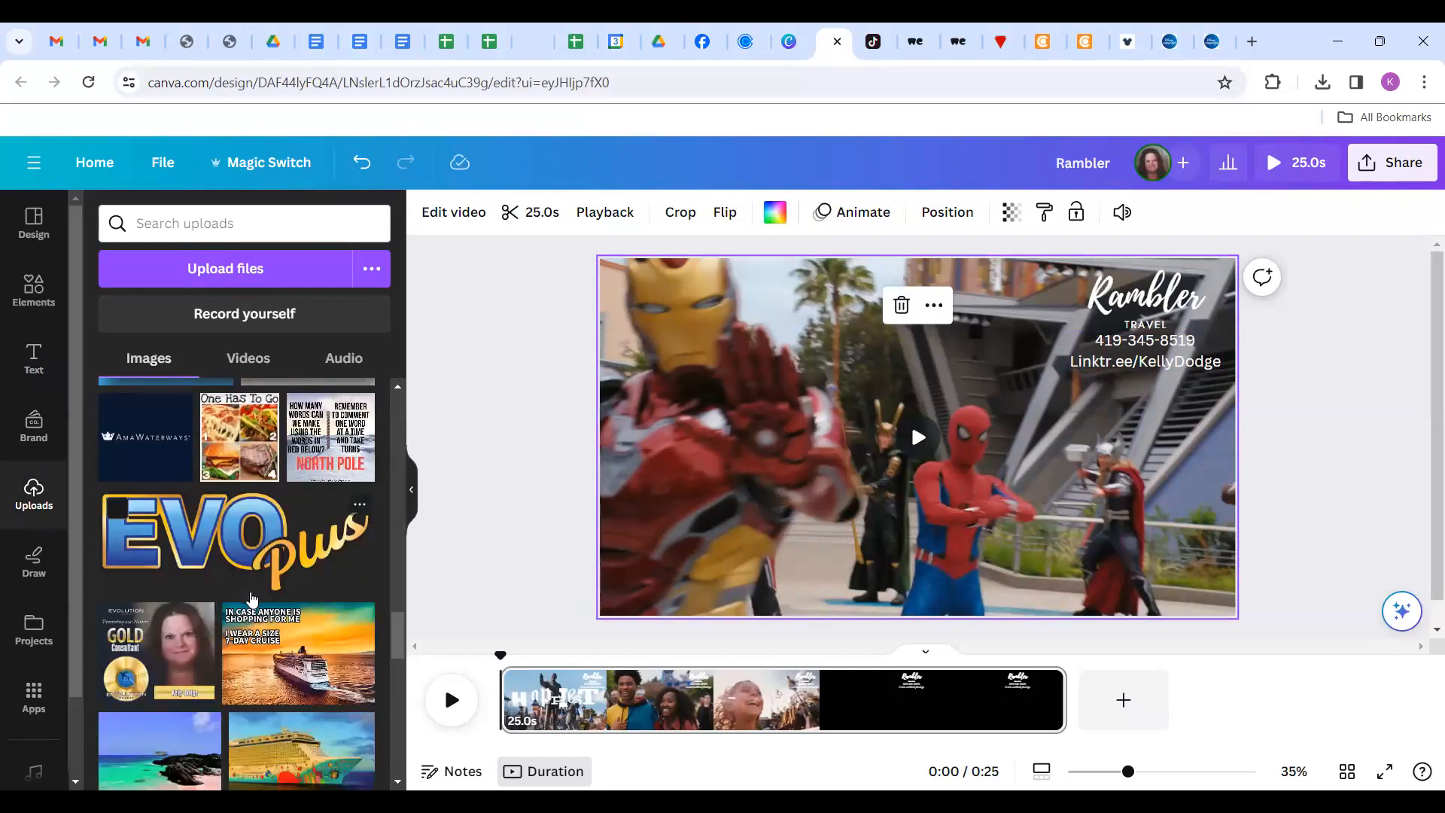
scroll(252, 598, "down", 10)
scroll(253, 598, "down", 10)
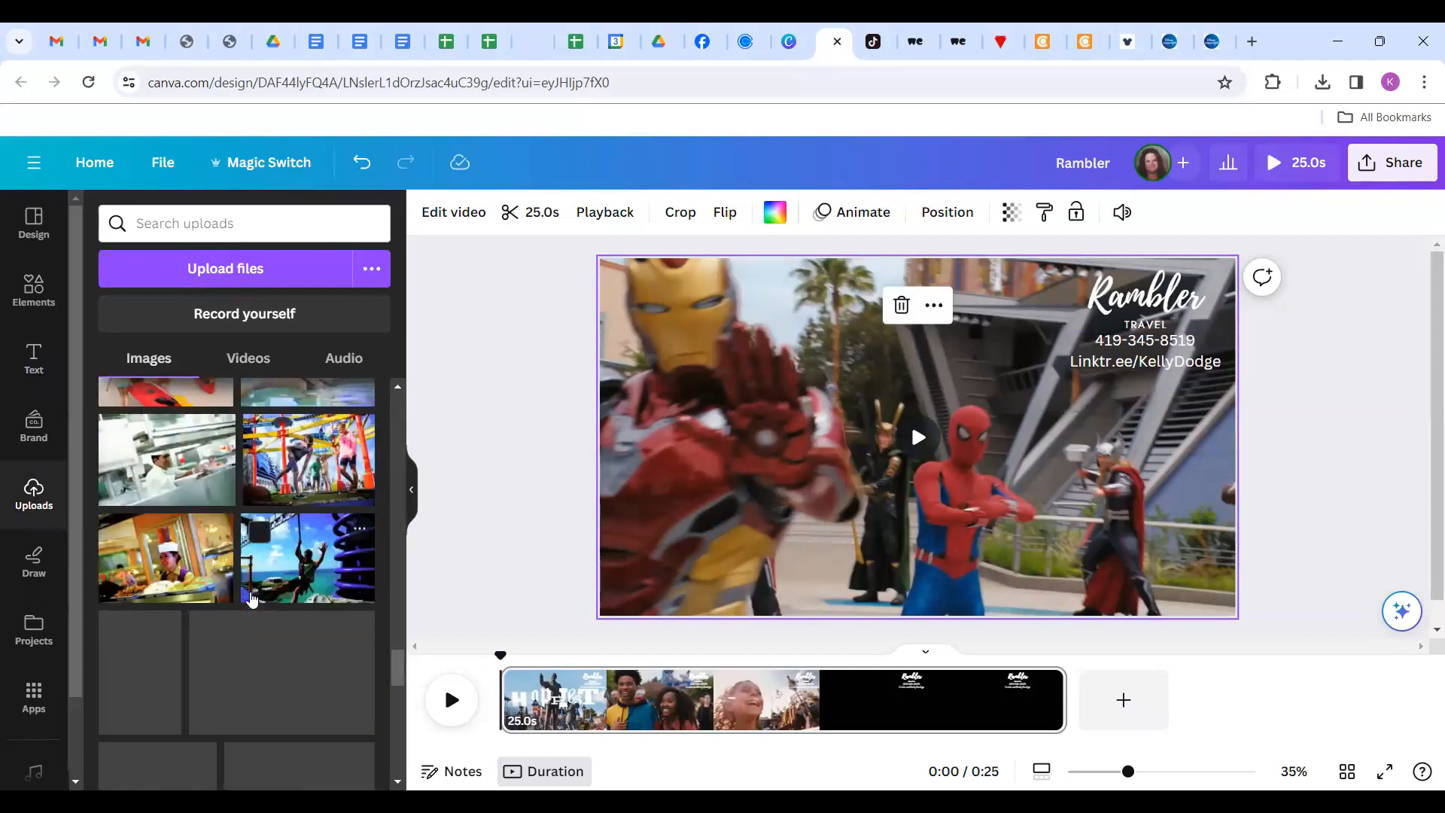
scroll(252, 598, "down", 5)
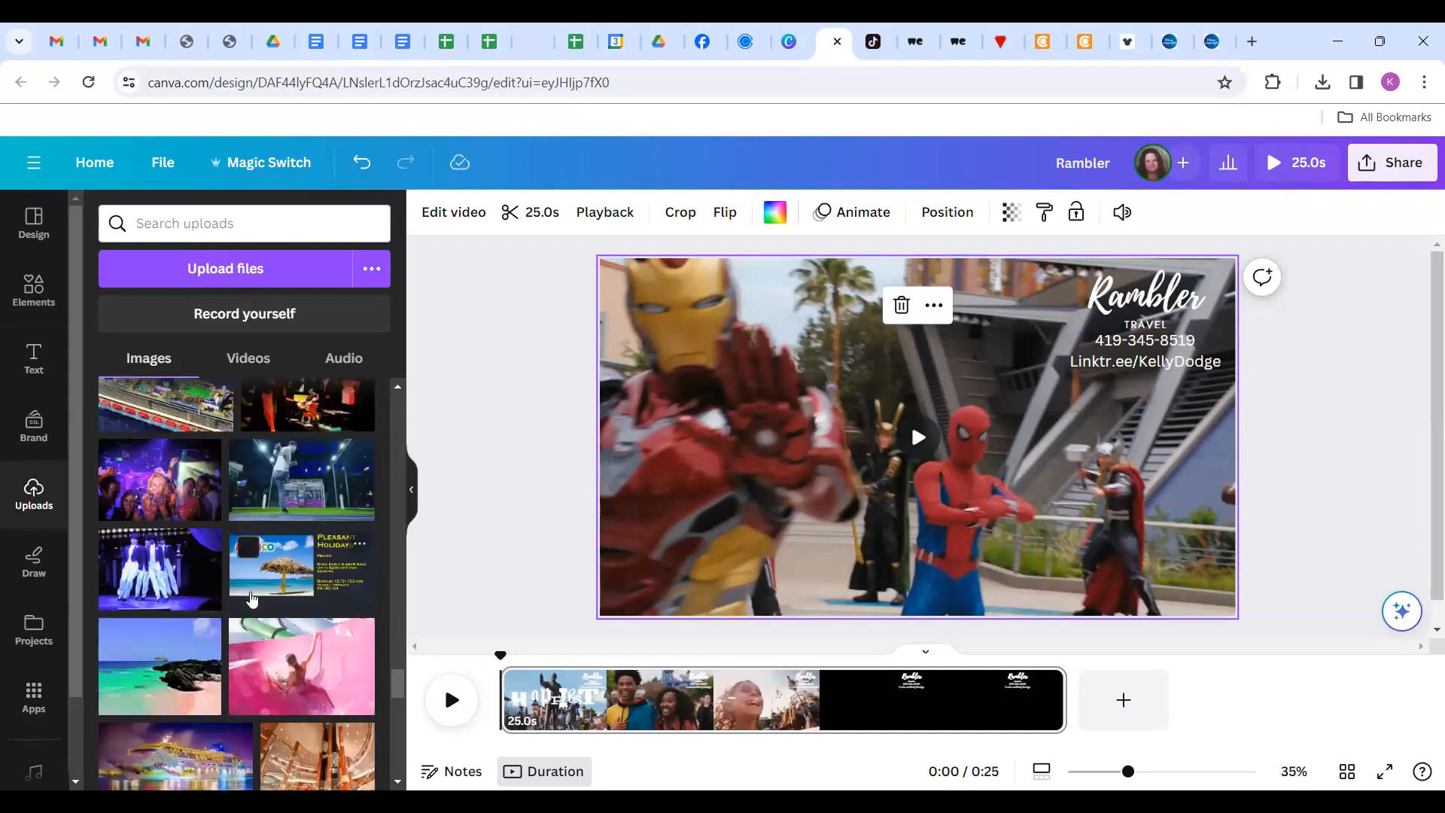
scroll(252, 598, "down", 5)
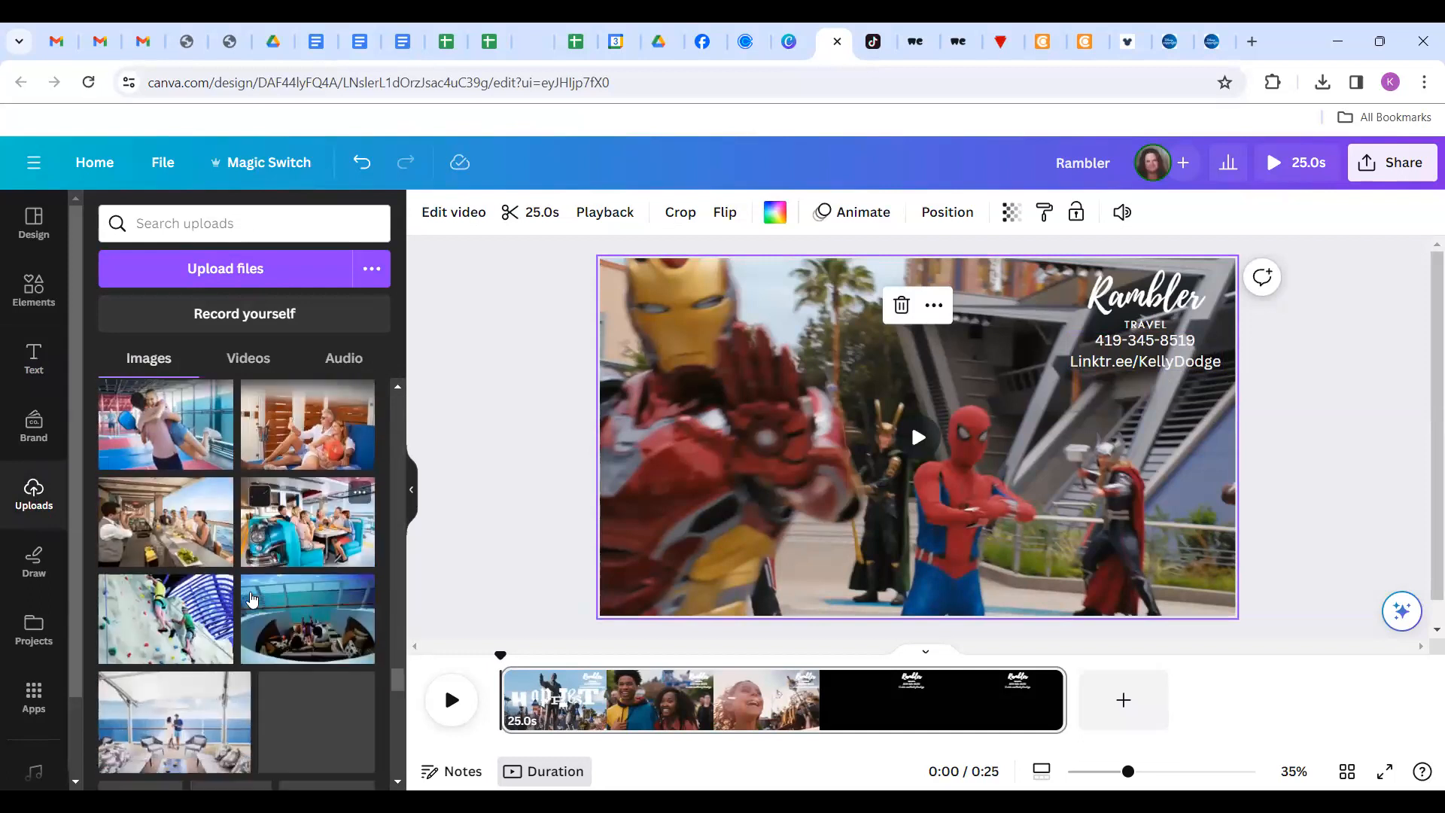
scroll(252, 599, "down", 5)
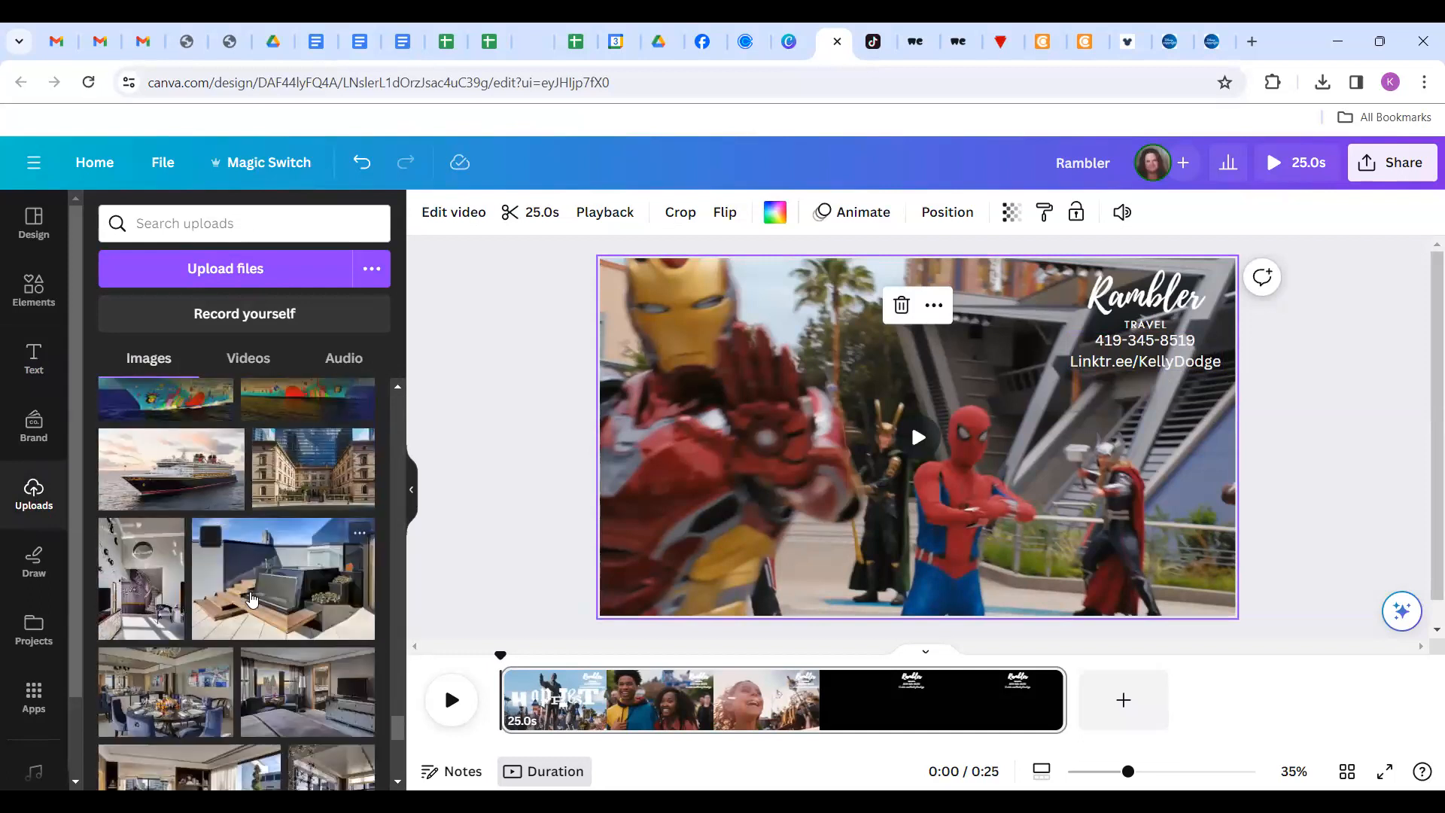
scroll(252, 599, "down", 4)
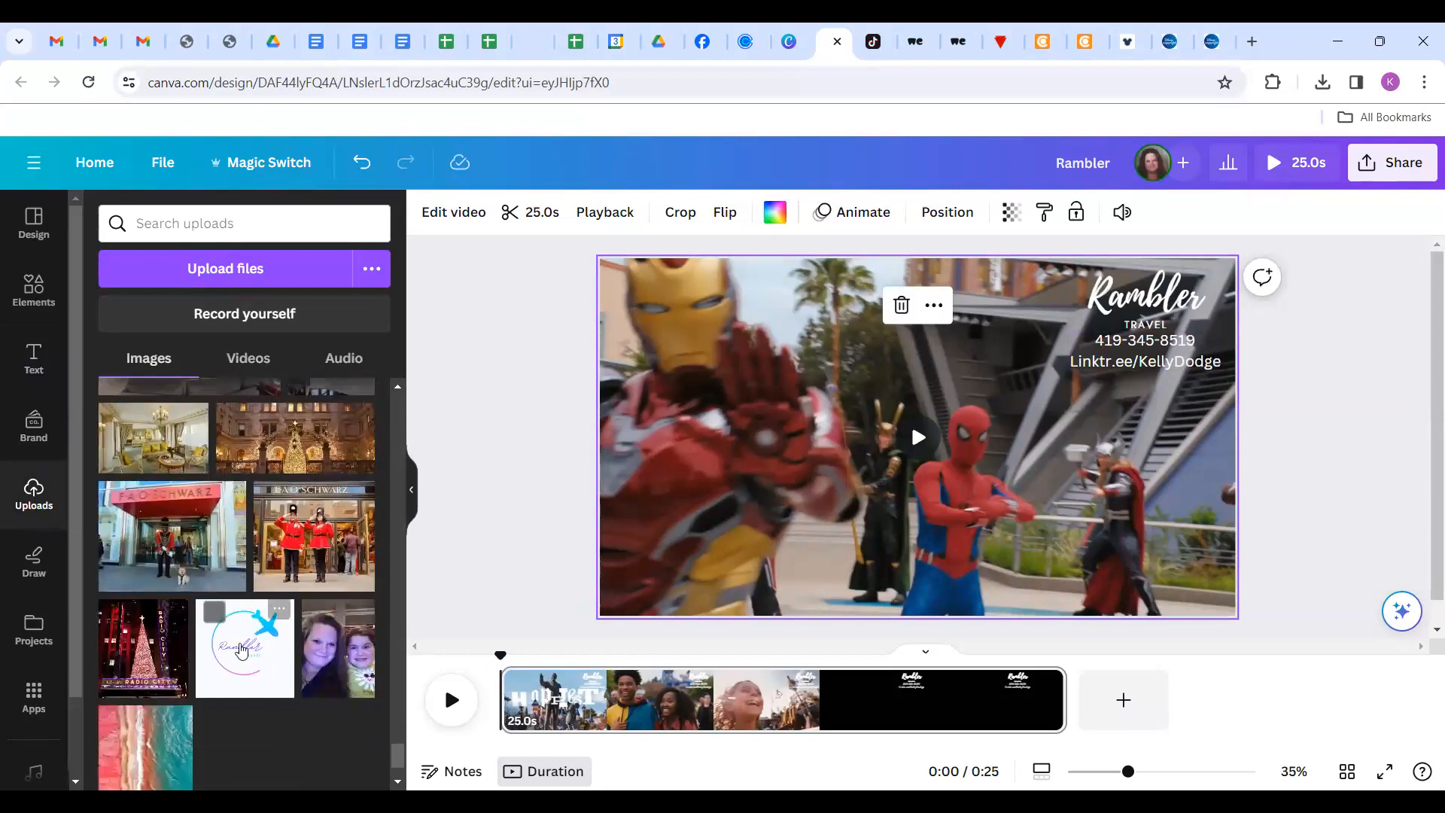
Add the Rambler Travel logo to the page and shrink it to a small square.
left_click(241, 651)
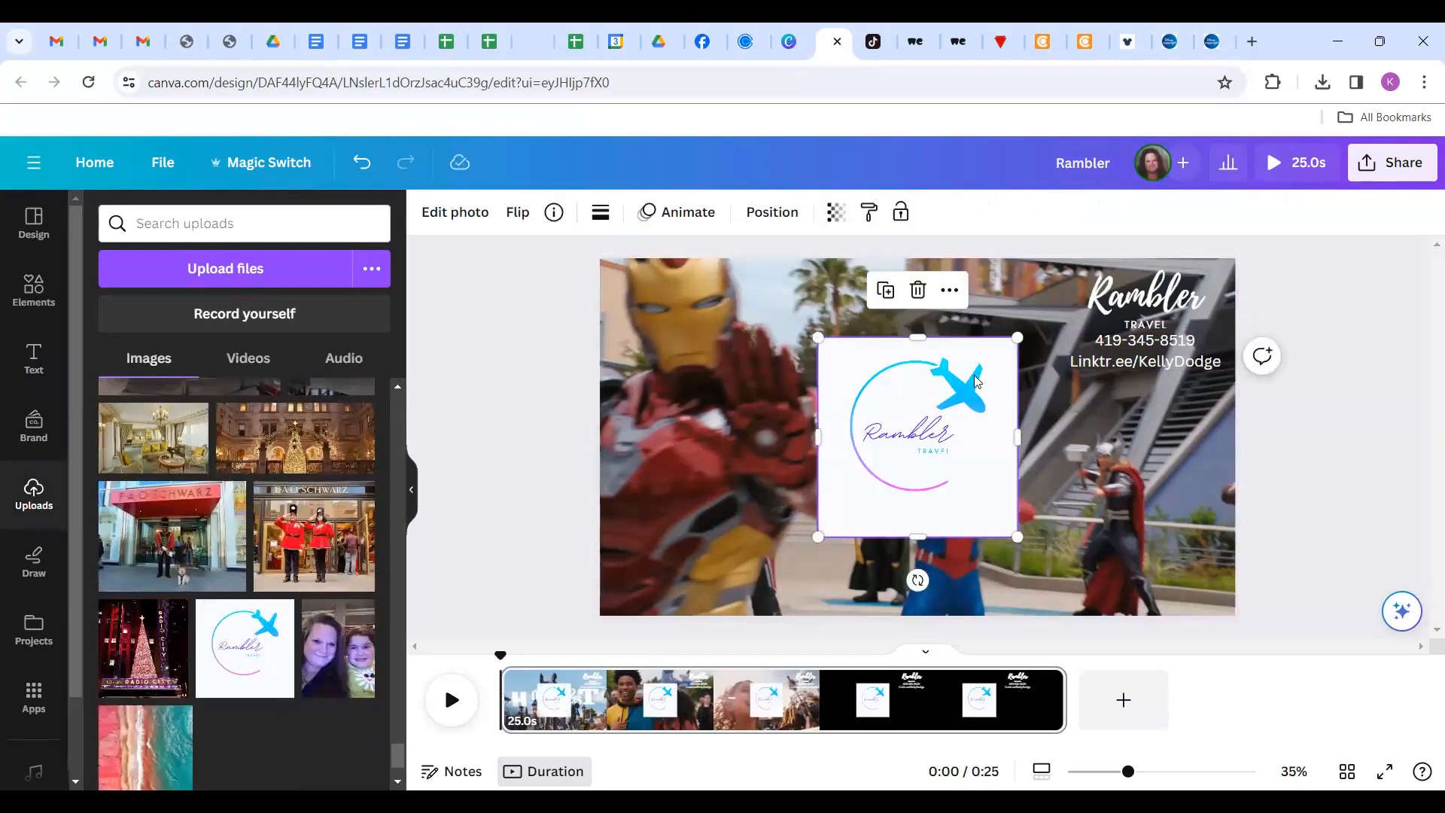
left_click_drag(1006, 345, 1136, 514)
left_click(1304, 390)
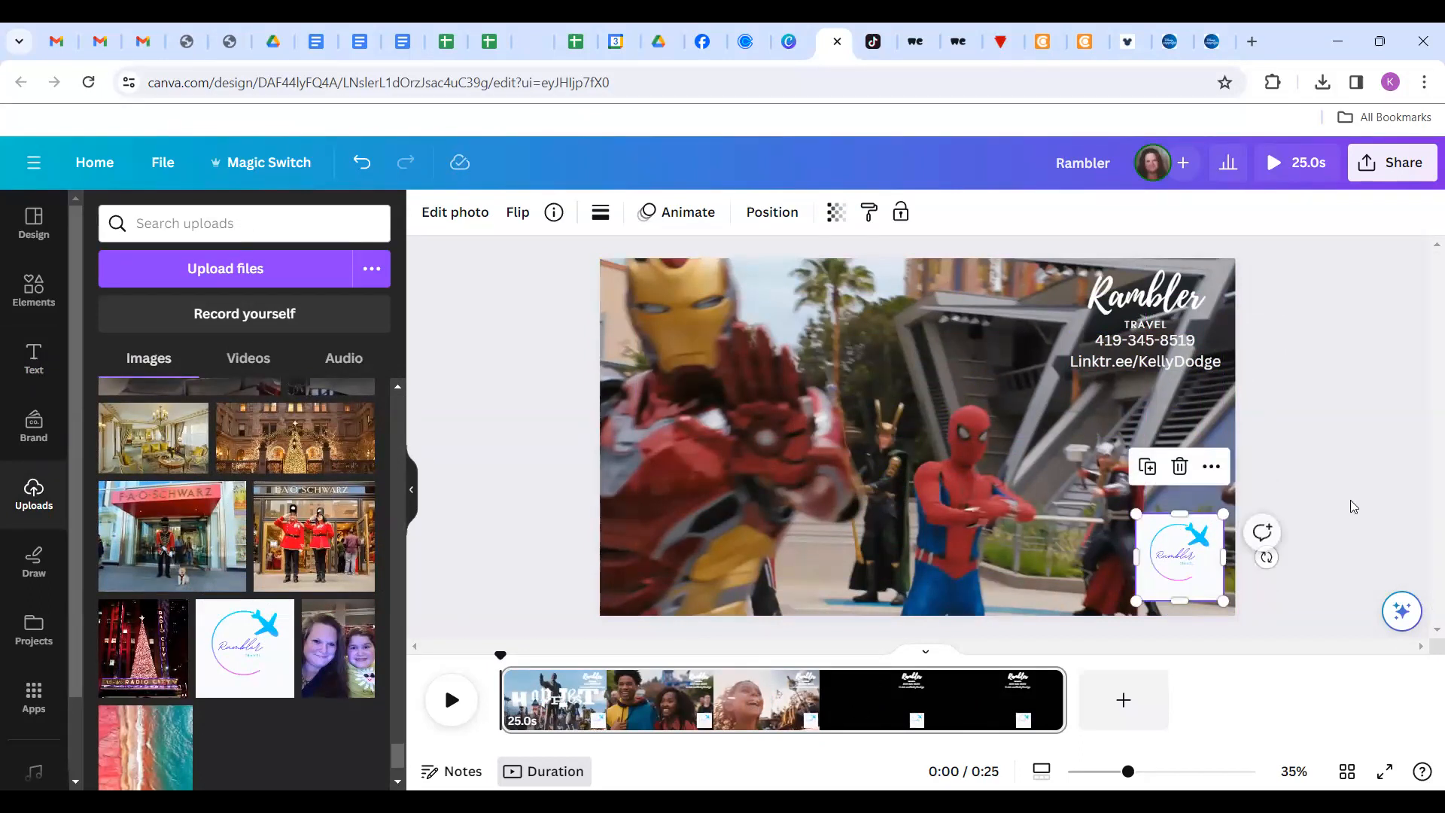
Move the logo into the bottom-right corner and make it slightly smaller.
left_click(1354, 506)
left_click_drag(1194, 573, 1205, 586)
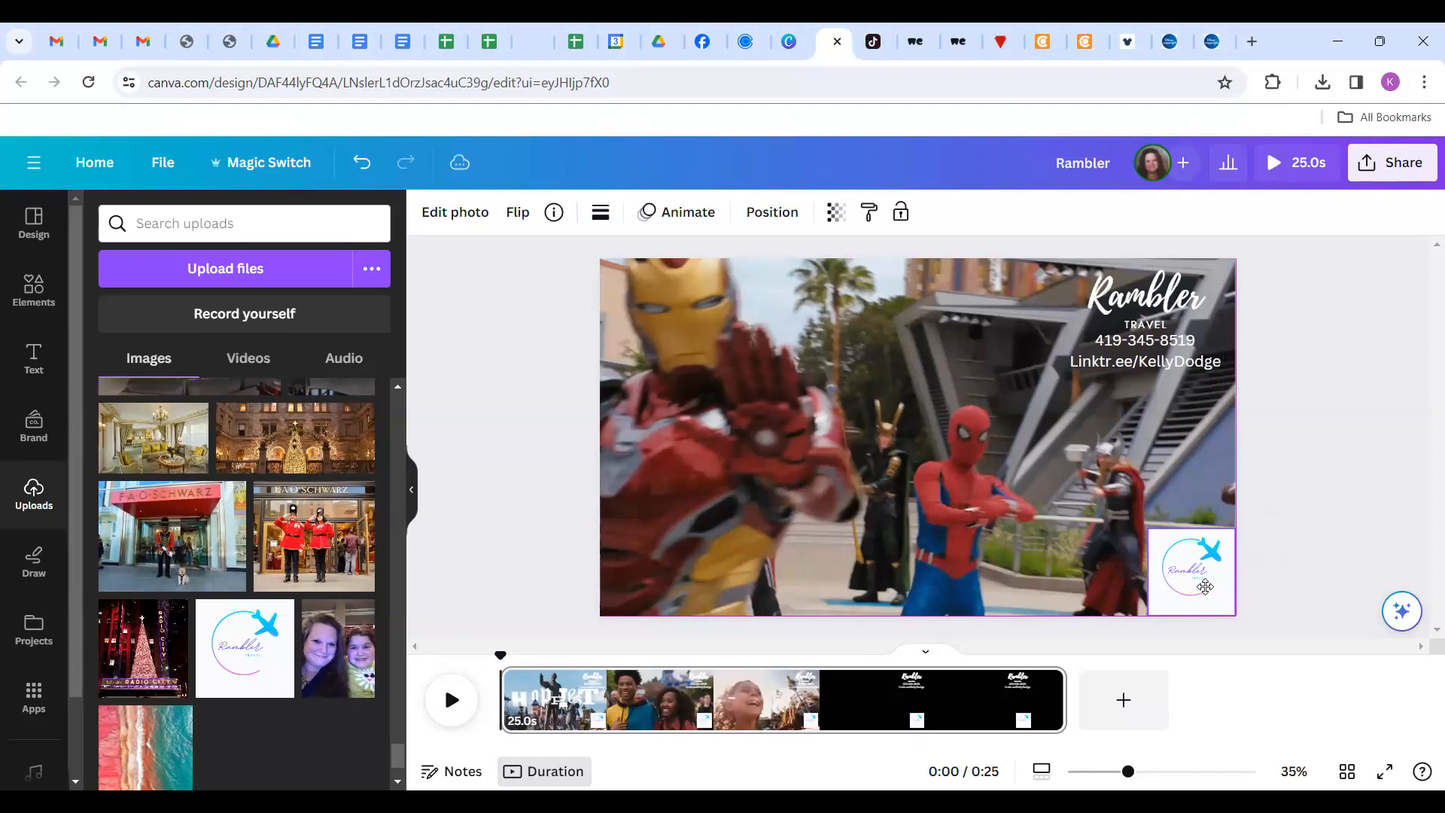
left_click(1329, 488)
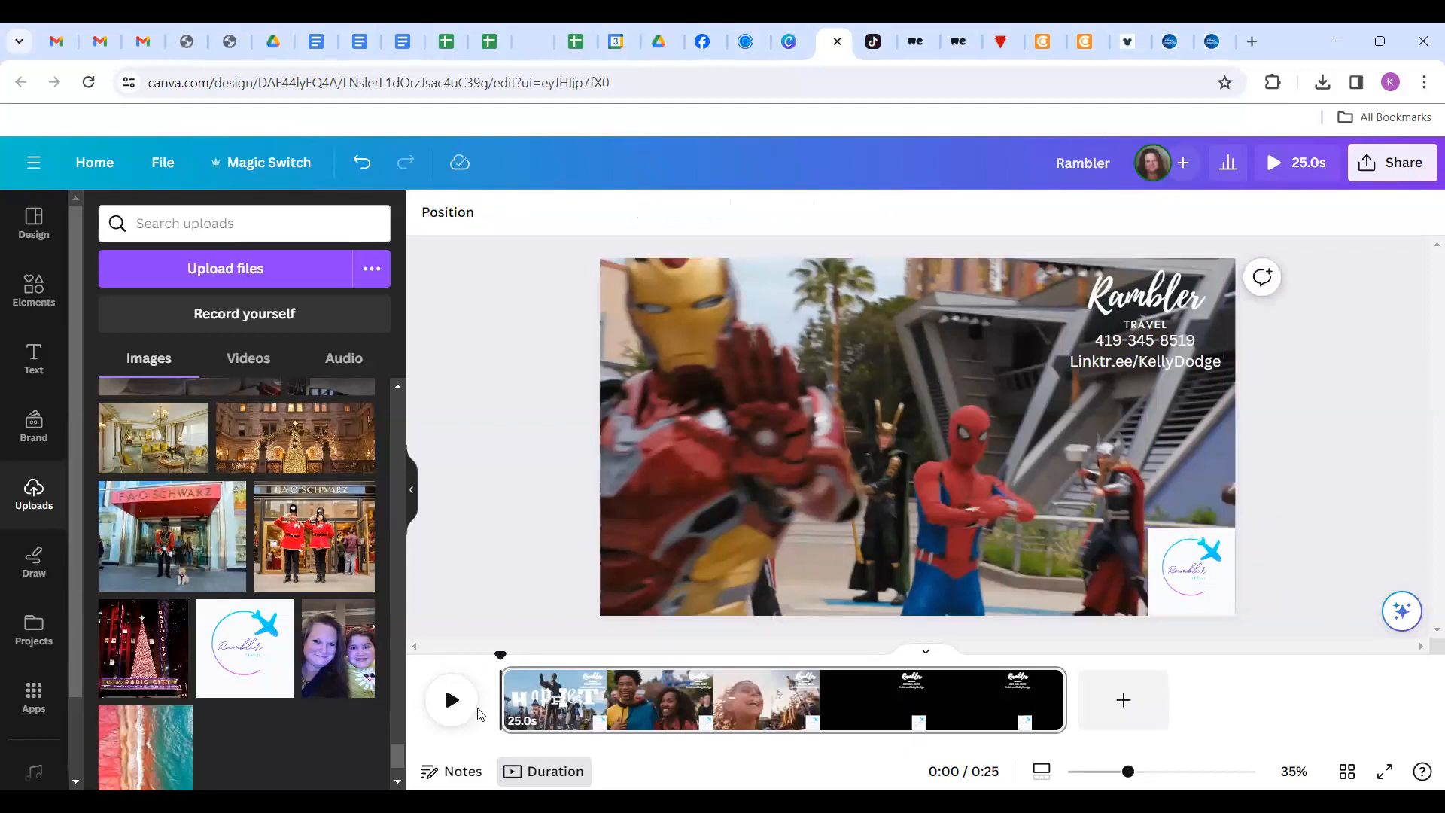
left_click(450, 700)
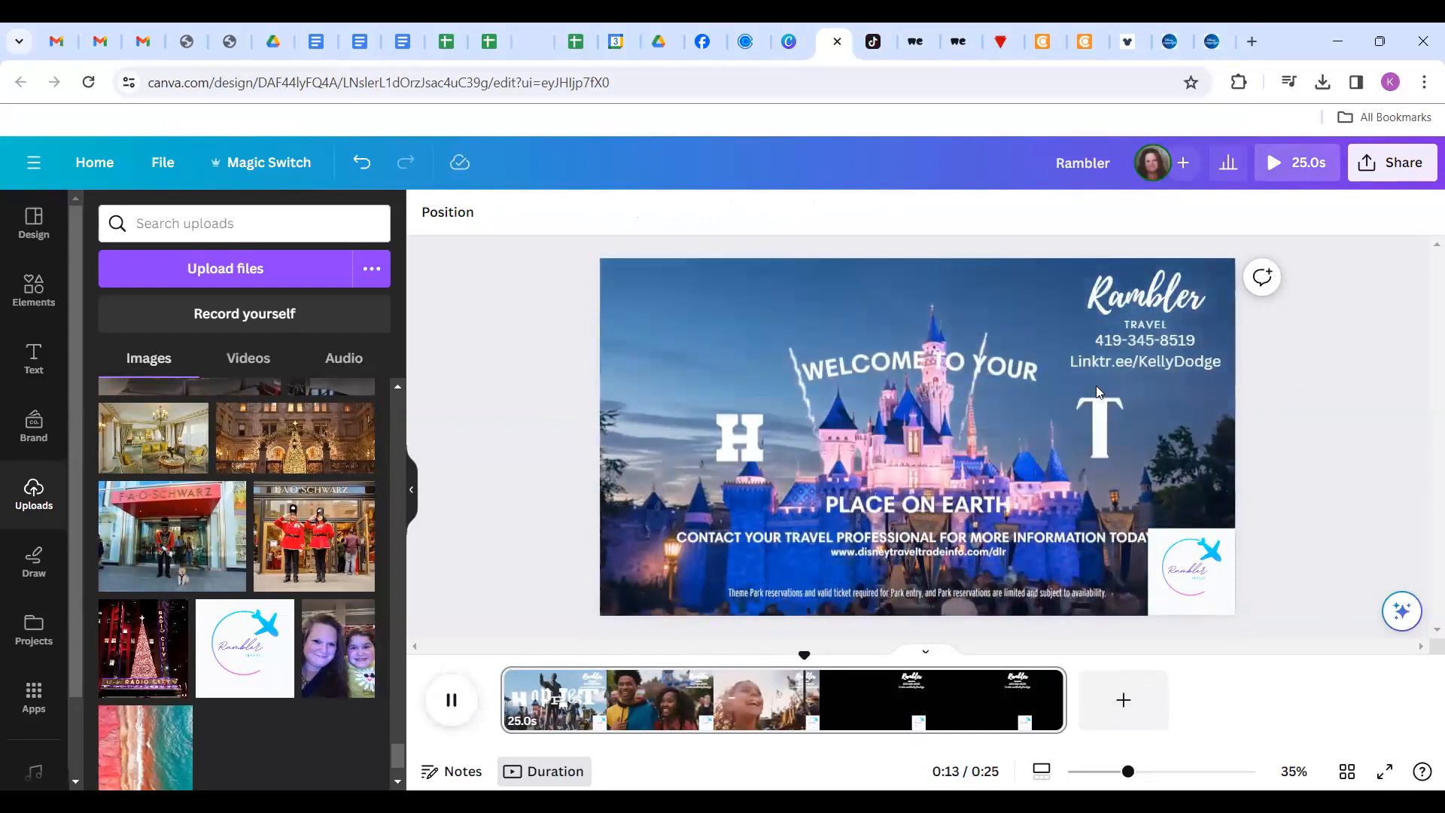
left_click(1196, 563)
left_click_drag(1150, 531, 1163, 543)
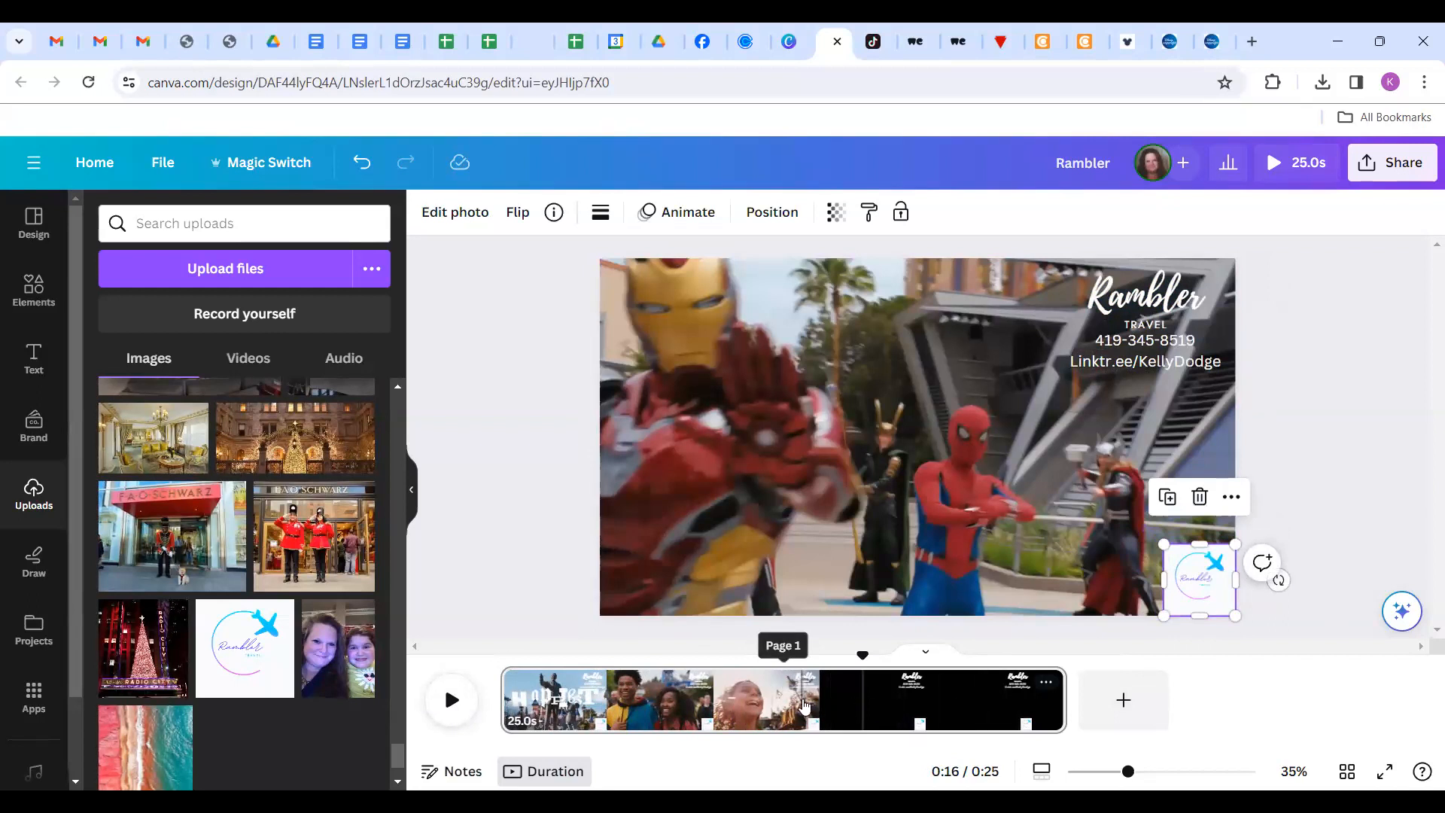
Preview the branded video from 0:14 and again from 0:06, then stop playback.
left_click(843, 701)
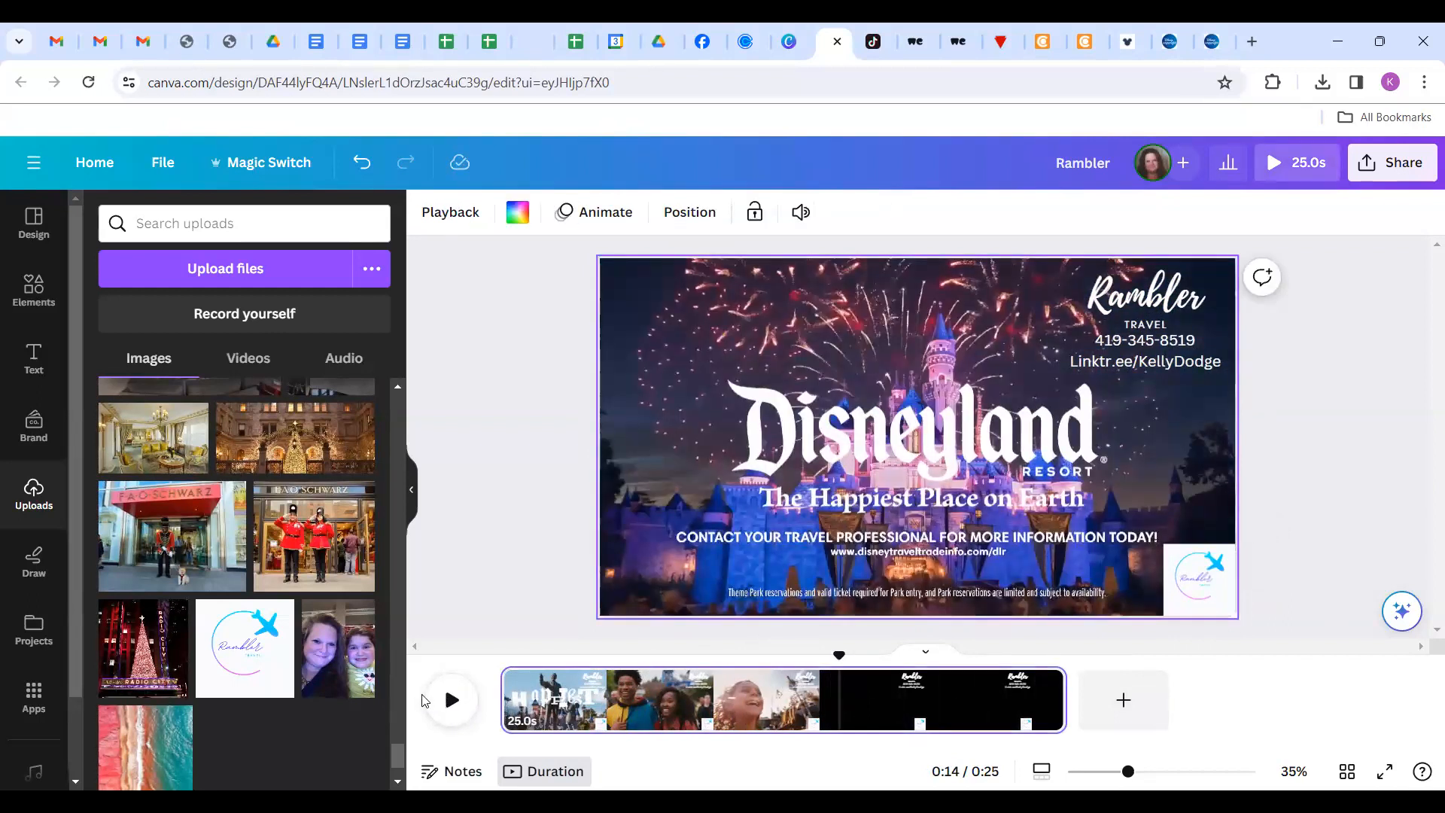
left_click(452, 701)
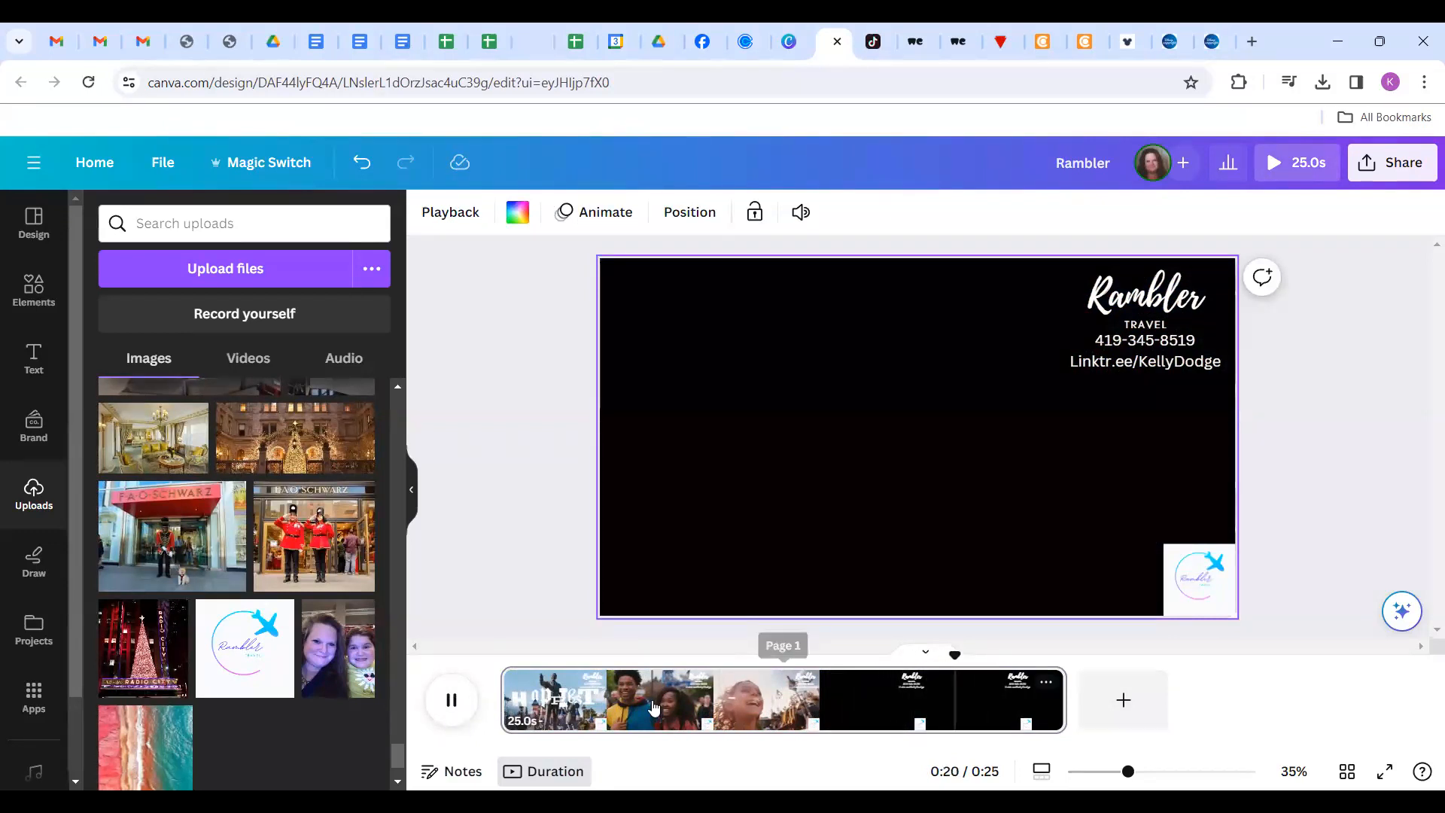
left_click(524, 706)
left_click(449, 702)
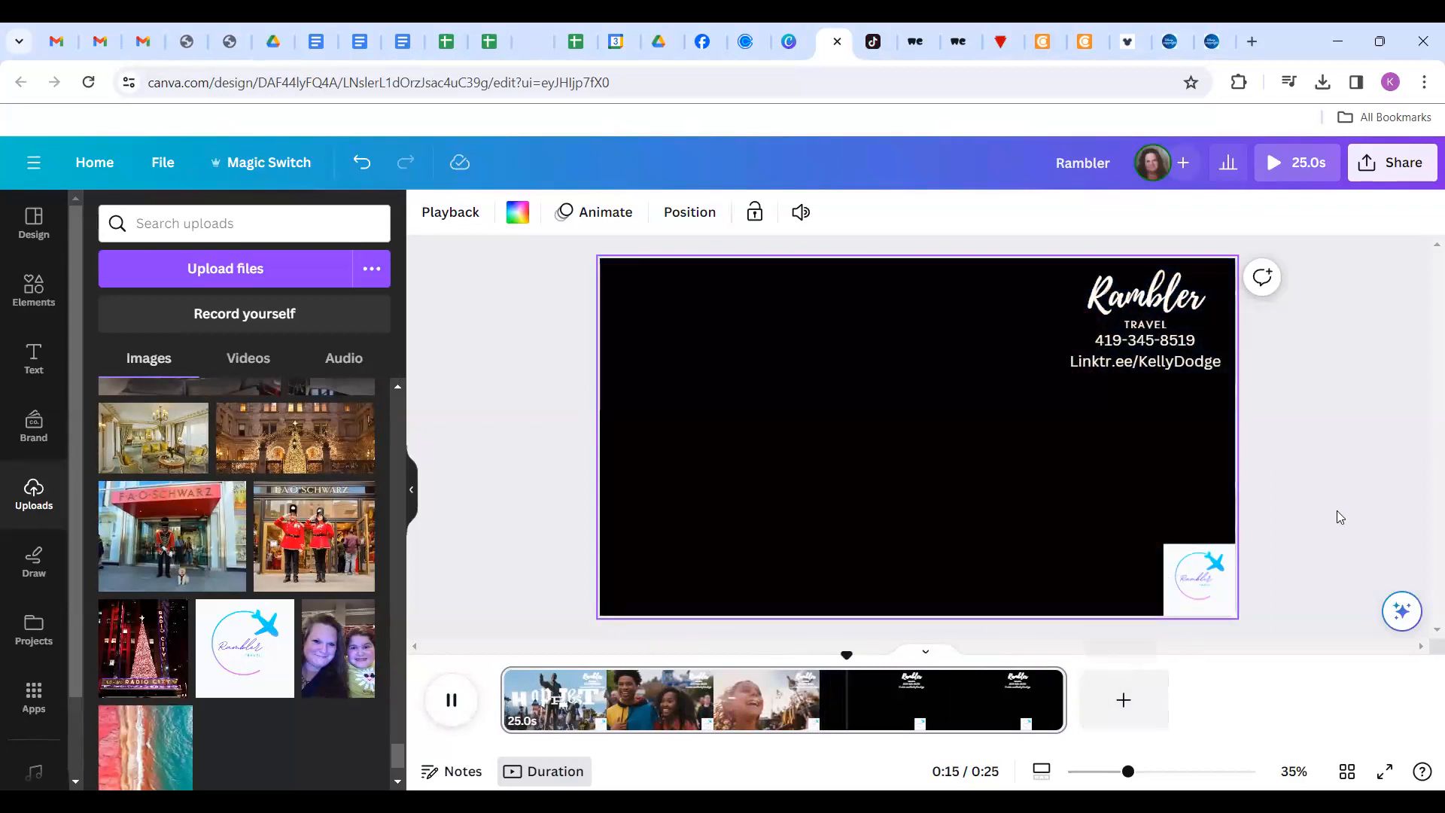
key("space")
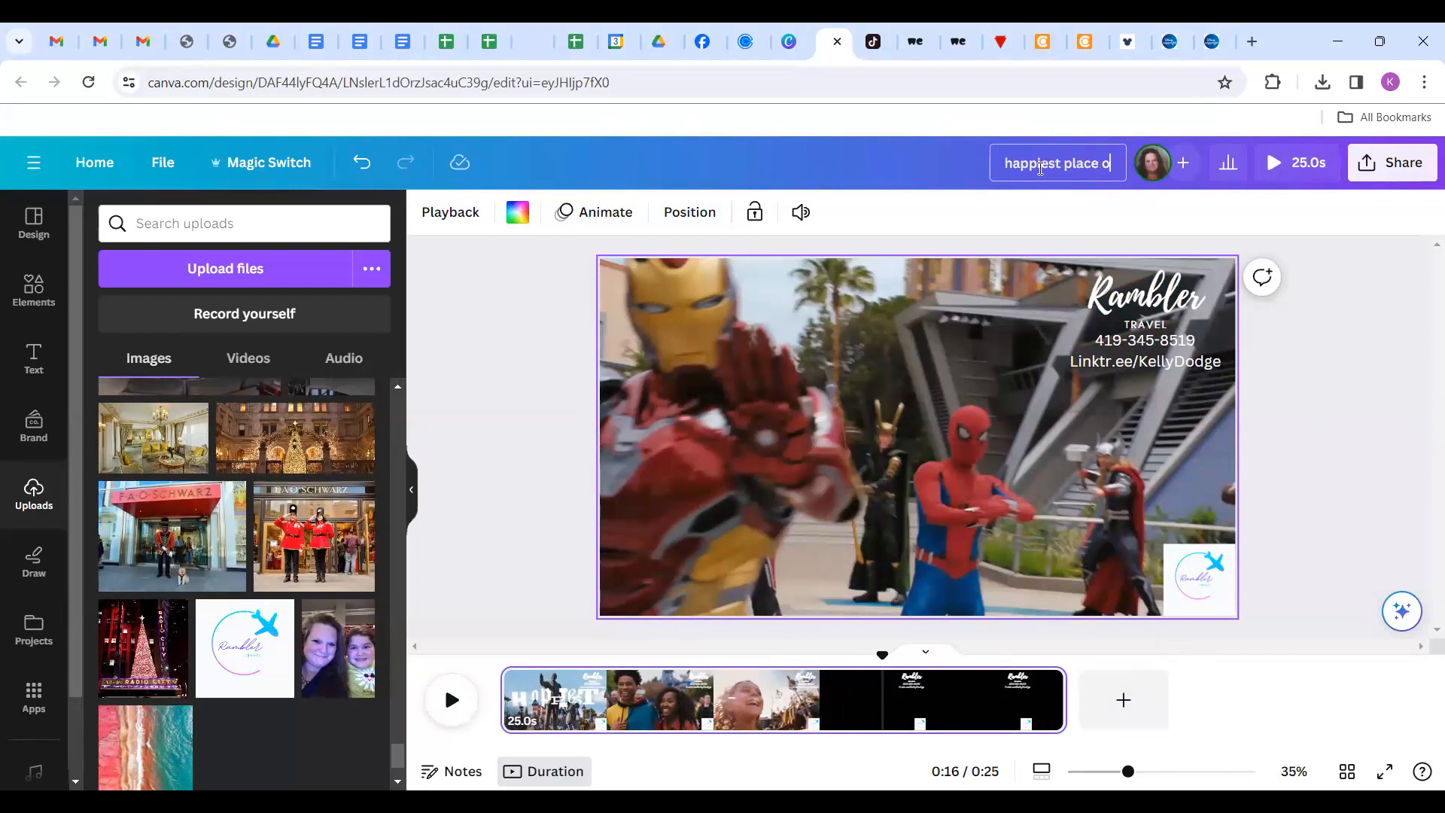
Finish naming the design 'happiest place on earth branded video' and open its Share options.
type("th ")
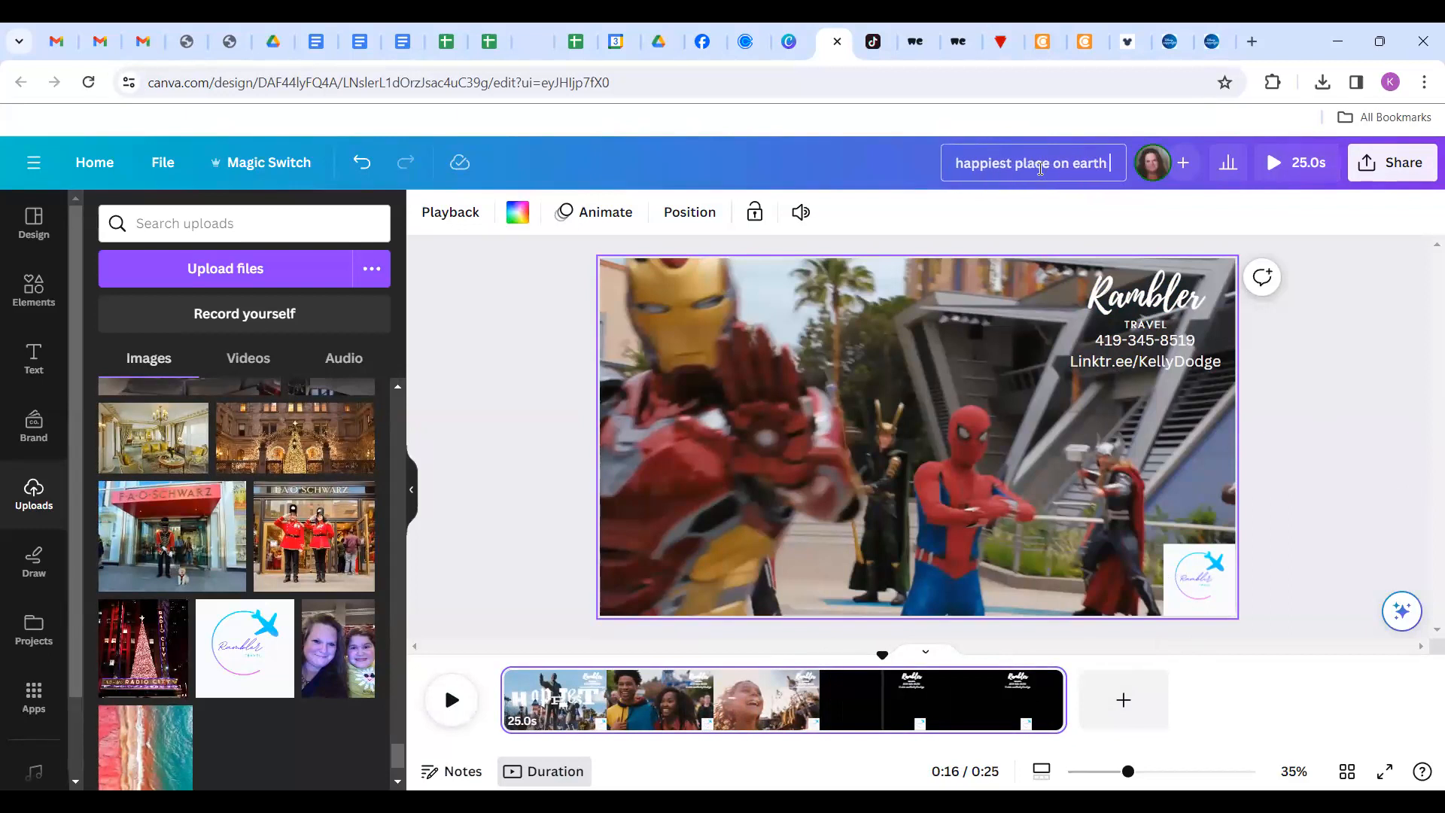
type("branded video")
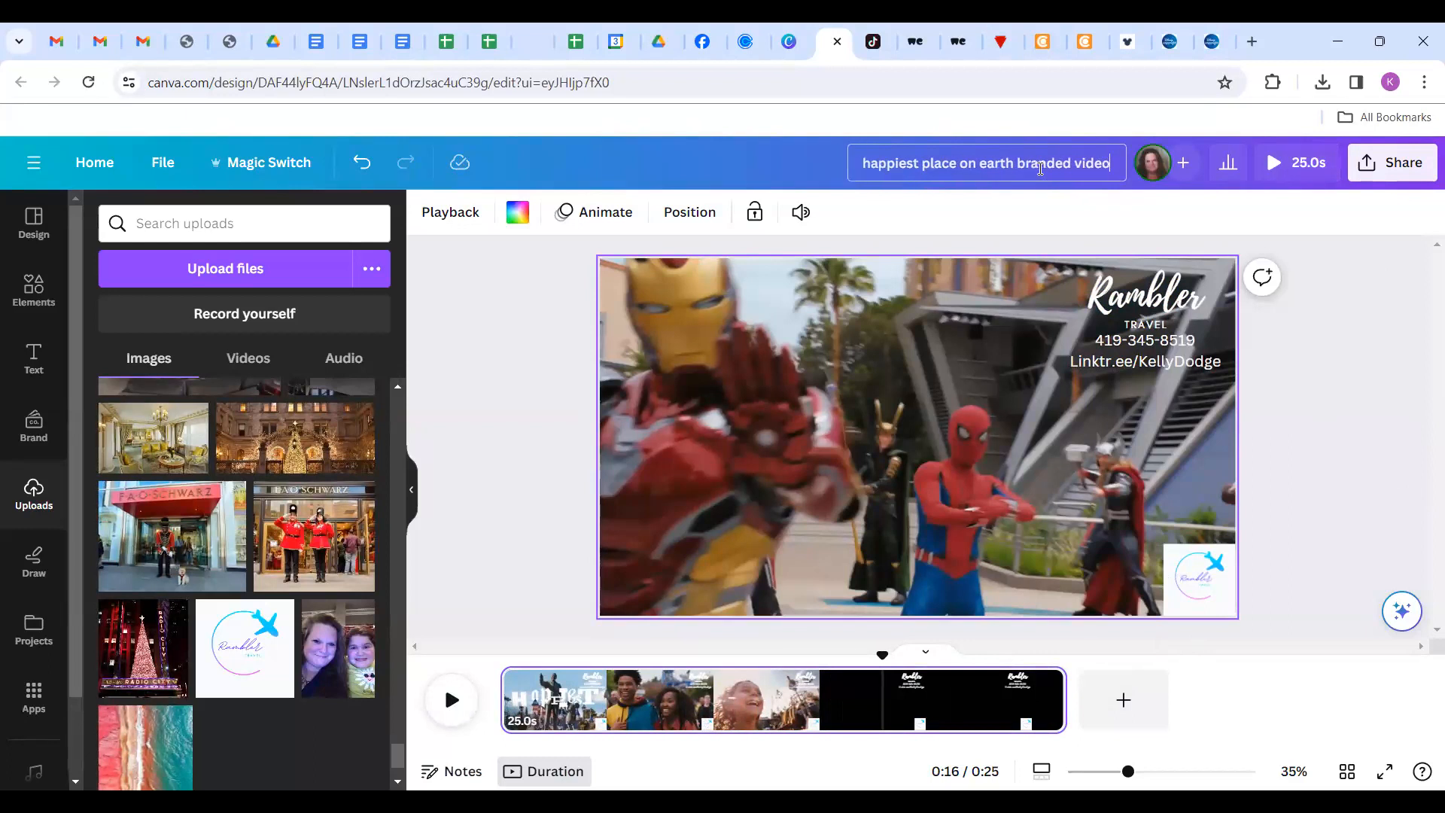
key("Return")
left_click(1387, 175)
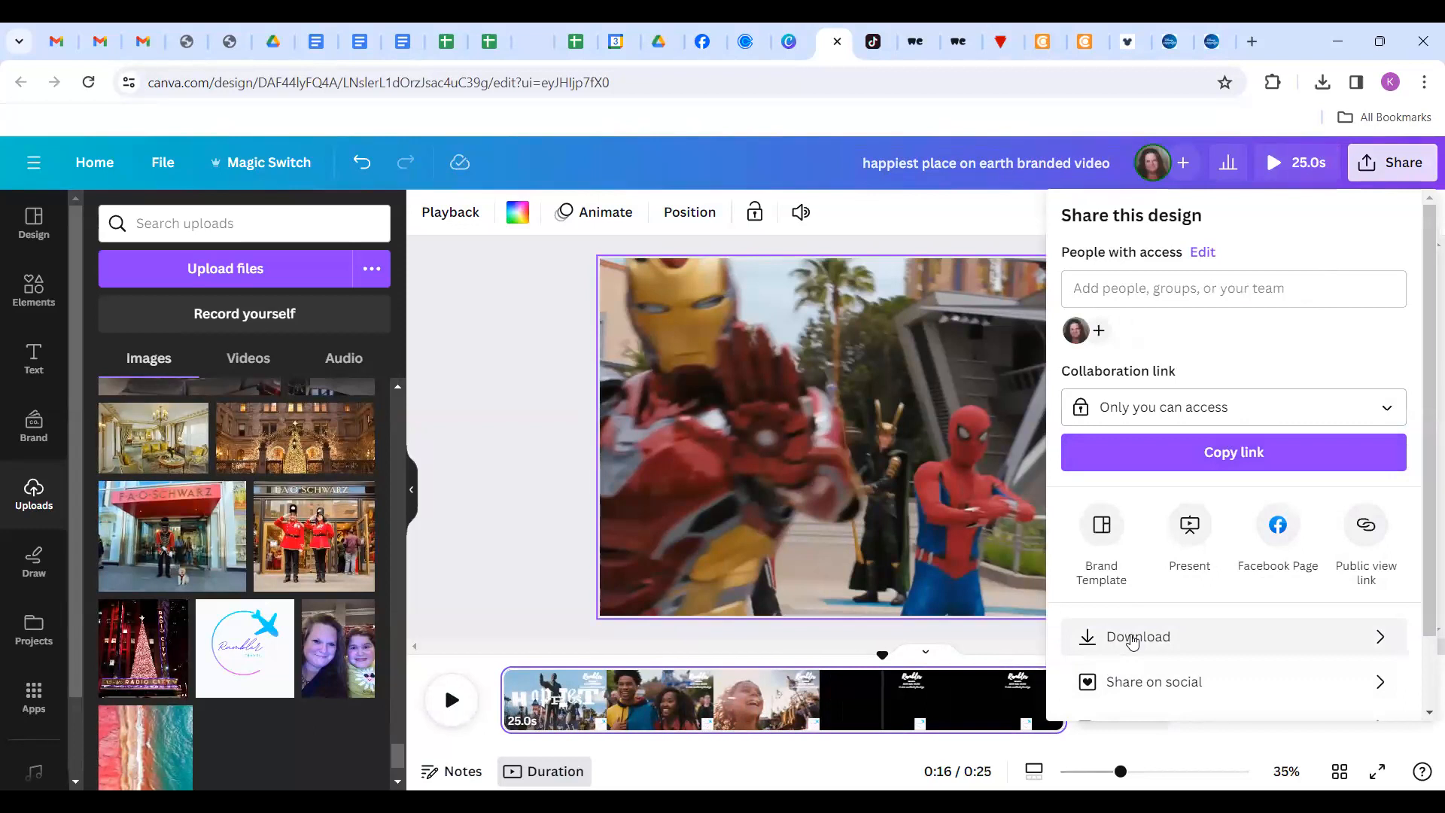
Download the finished design as an MP4 video at 1080p (HD) quality.
left_click(1132, 638)
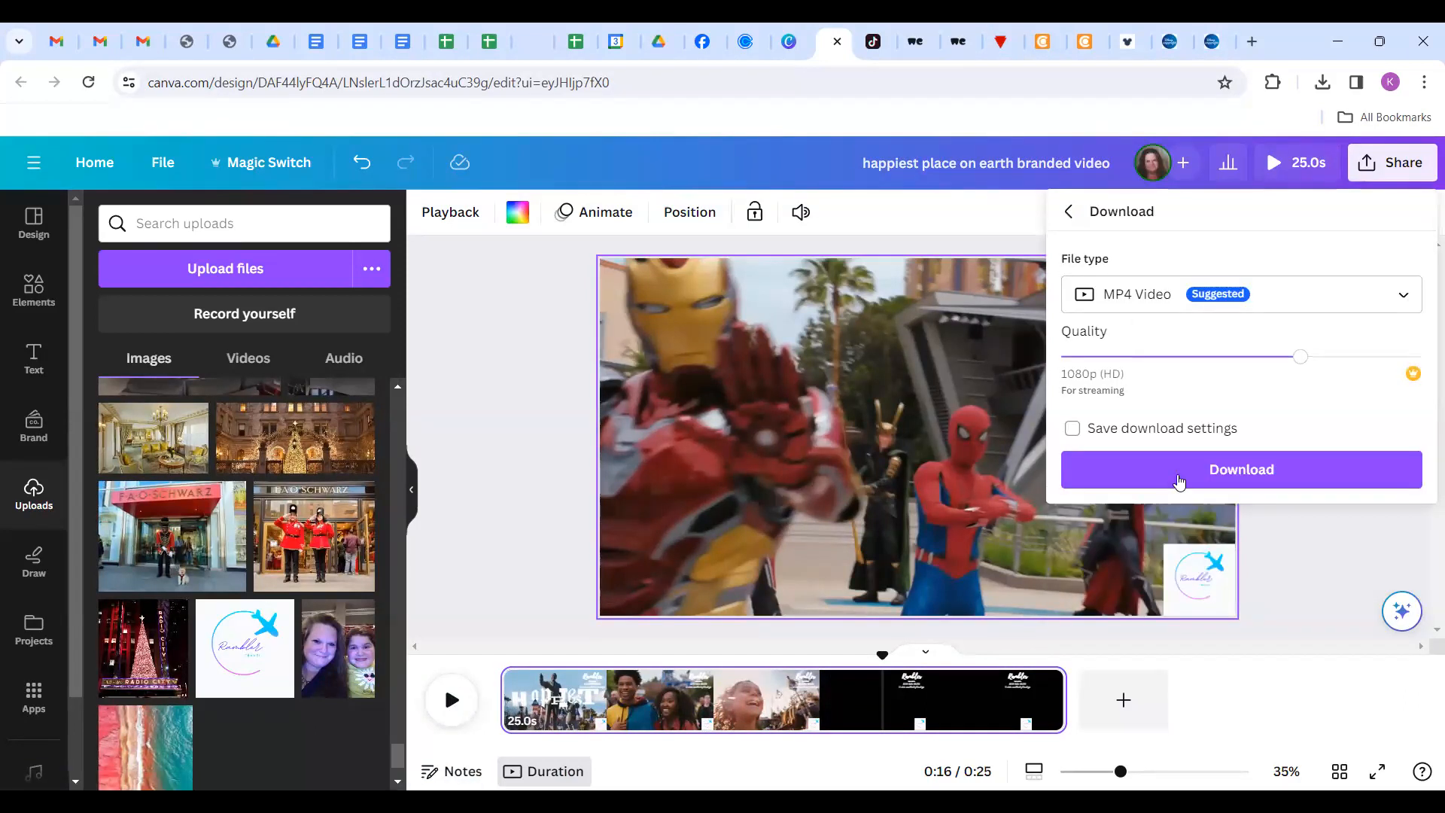
left_click(1178, 480)
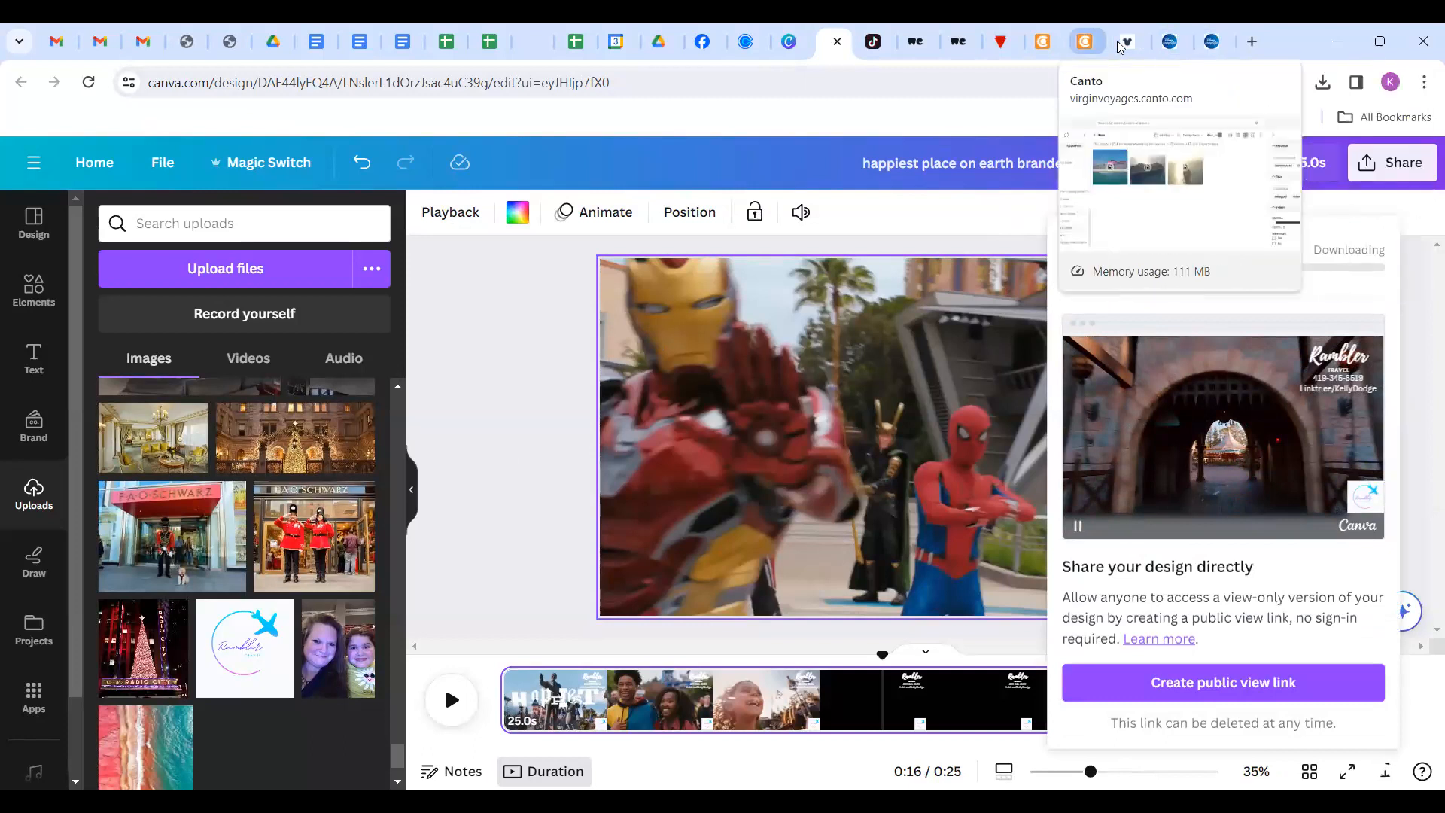
Close the Disney Copyright, Disney Travel Agents, Canto and First Mates browser tabs.
left_click(1217, 43)
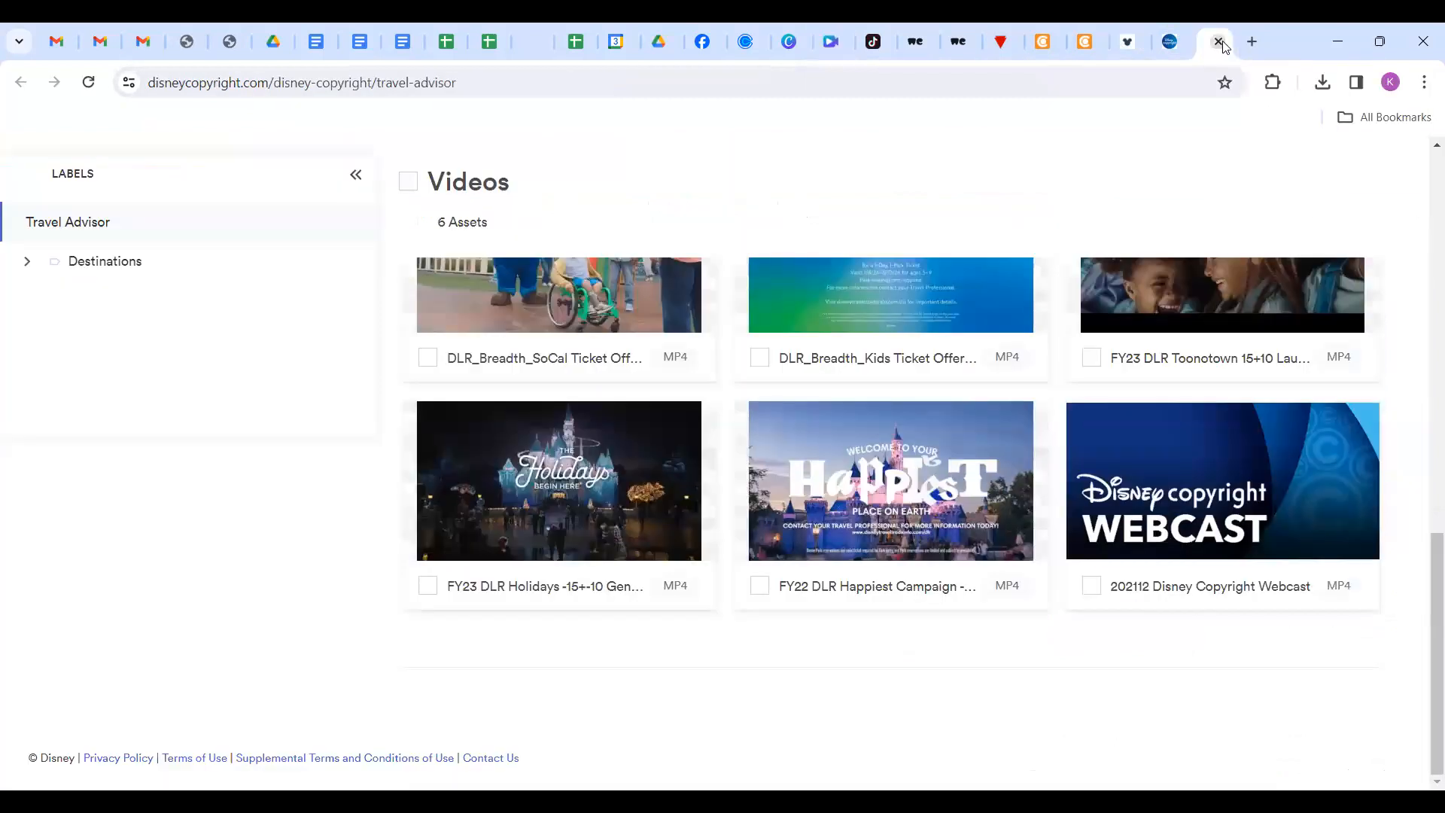
left_click(1219, 42)
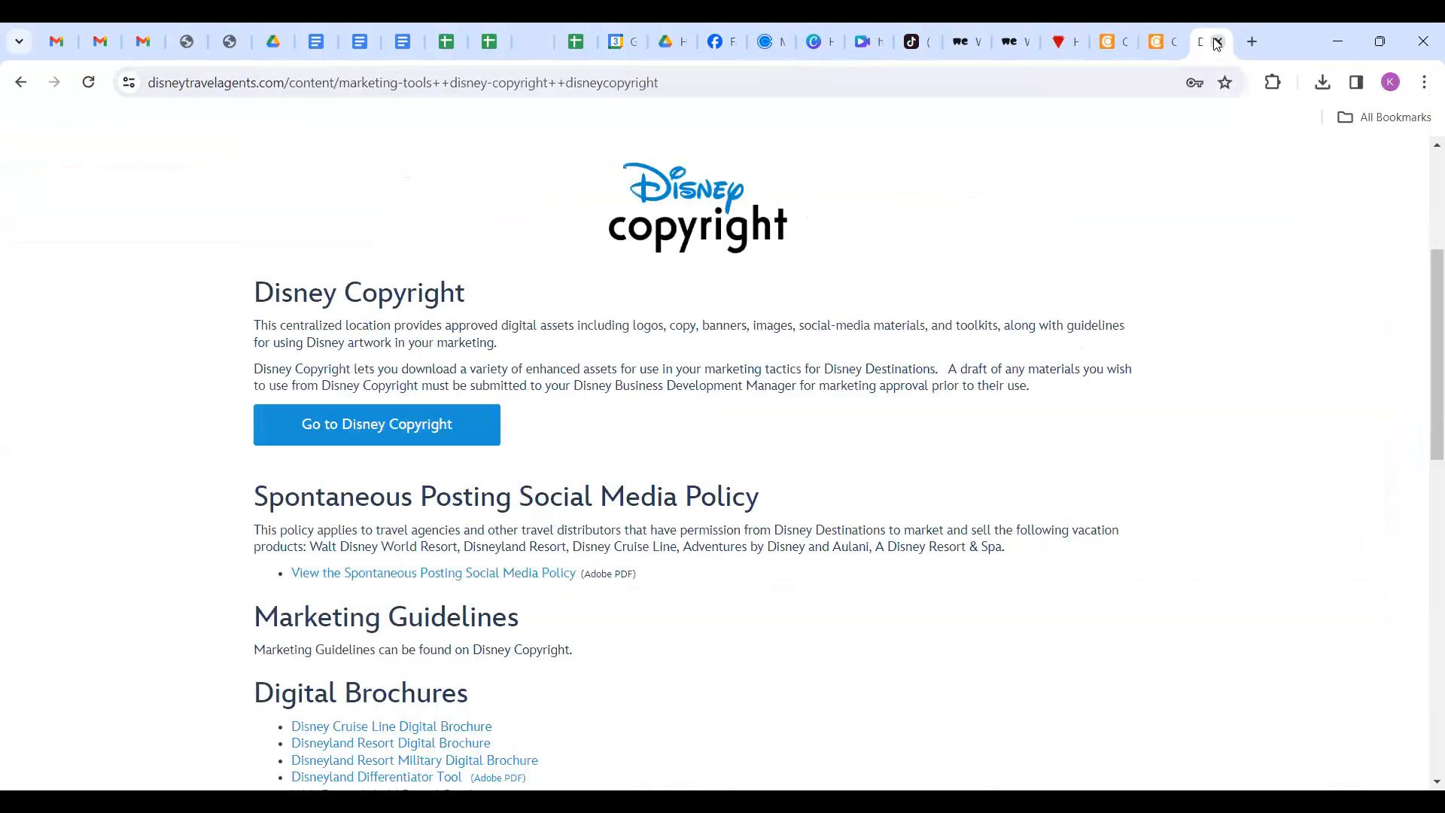
left_click(1219, 42)
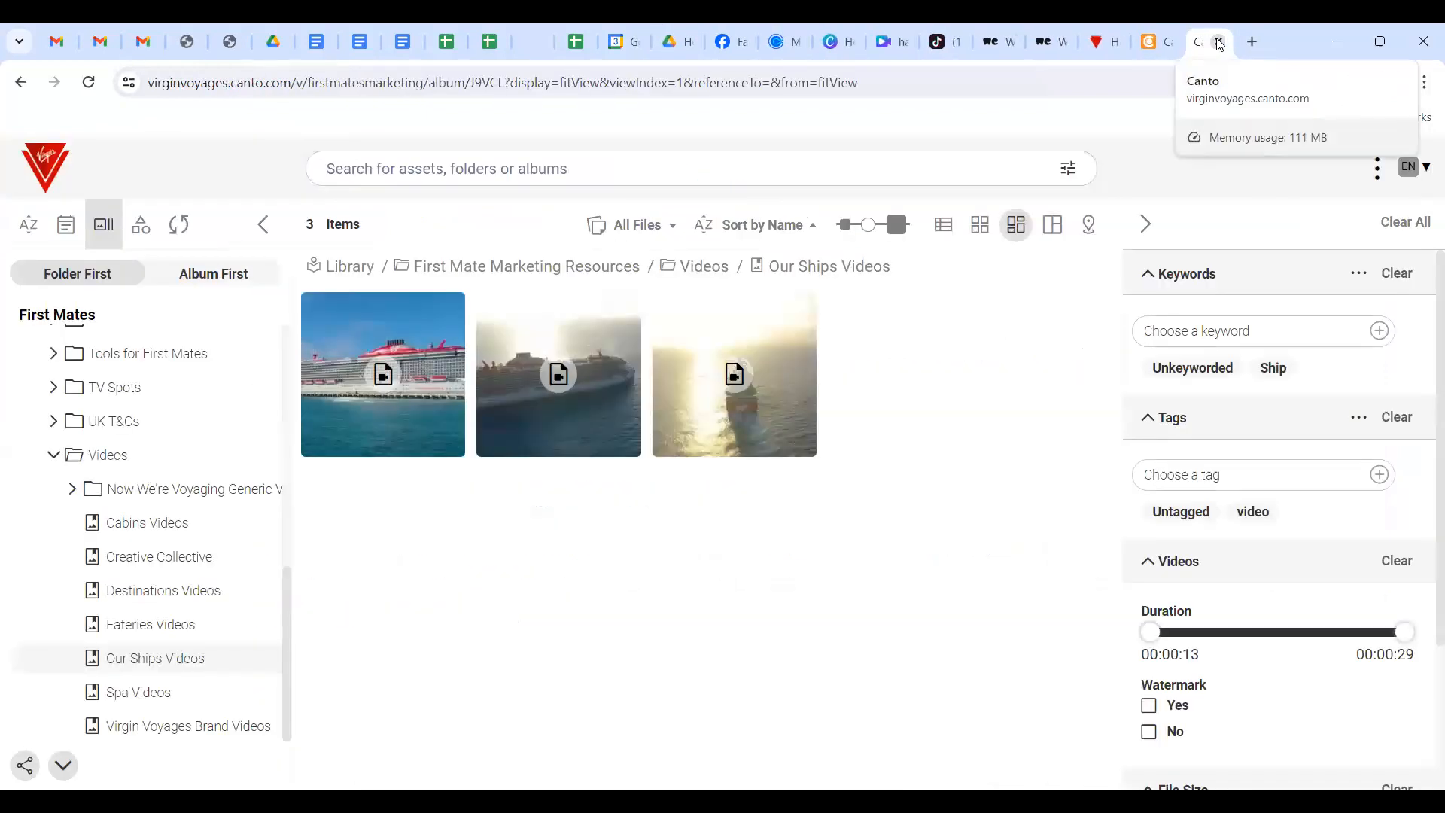
left_click(1219, 42)
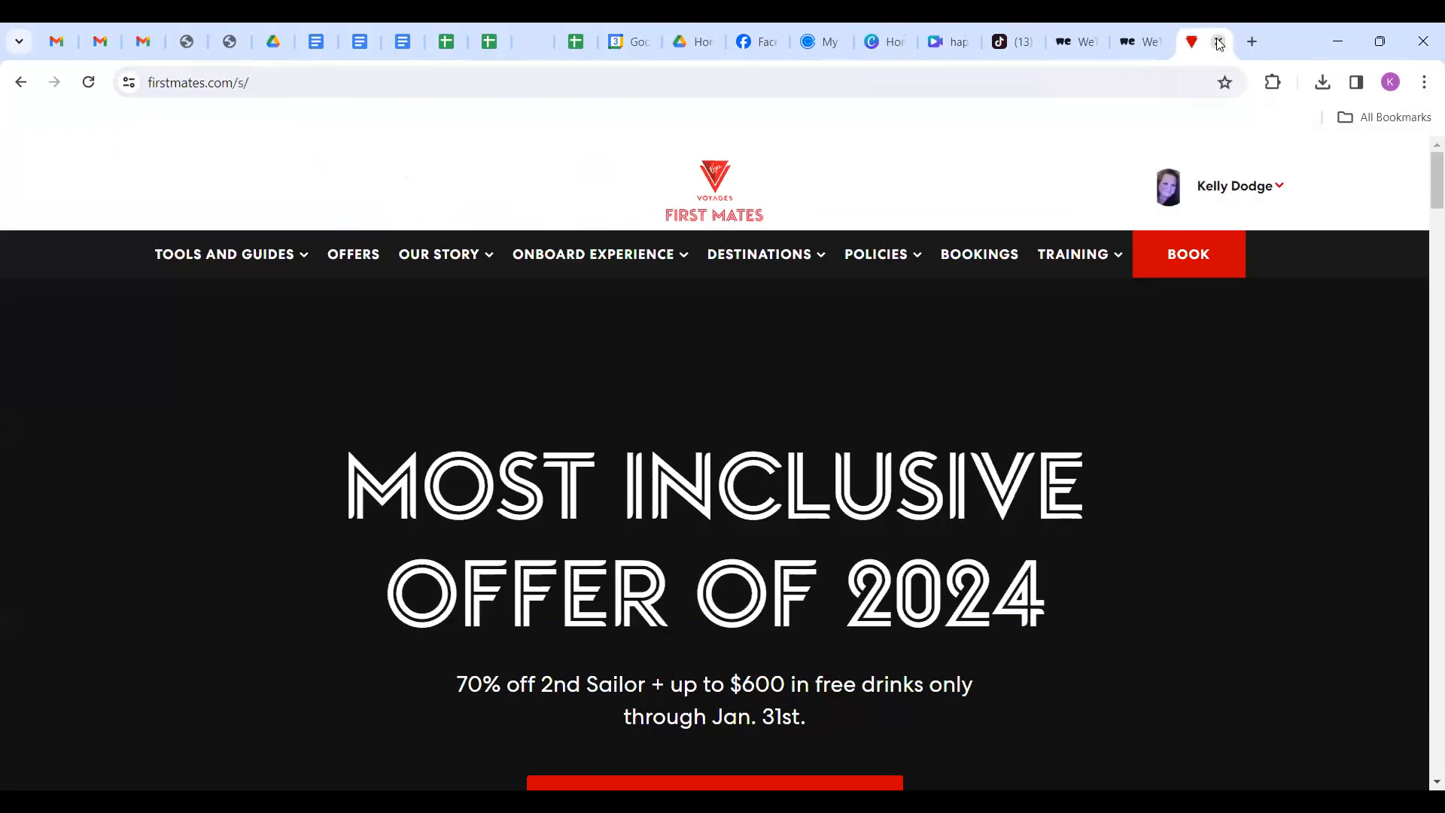
left_click(1219, 43)
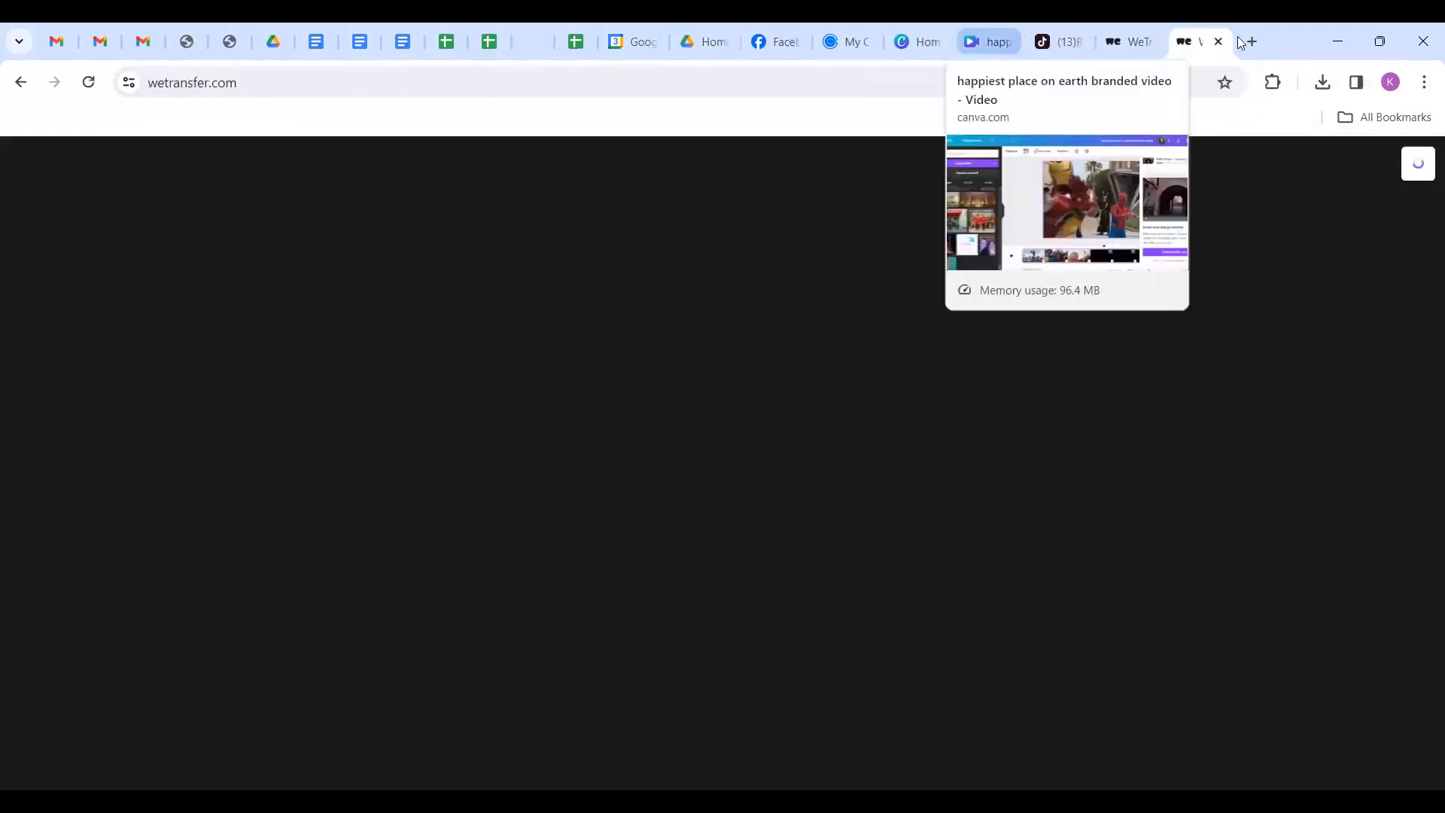
Open youtube.com in a new browser tab.
left_click(1253, 42)
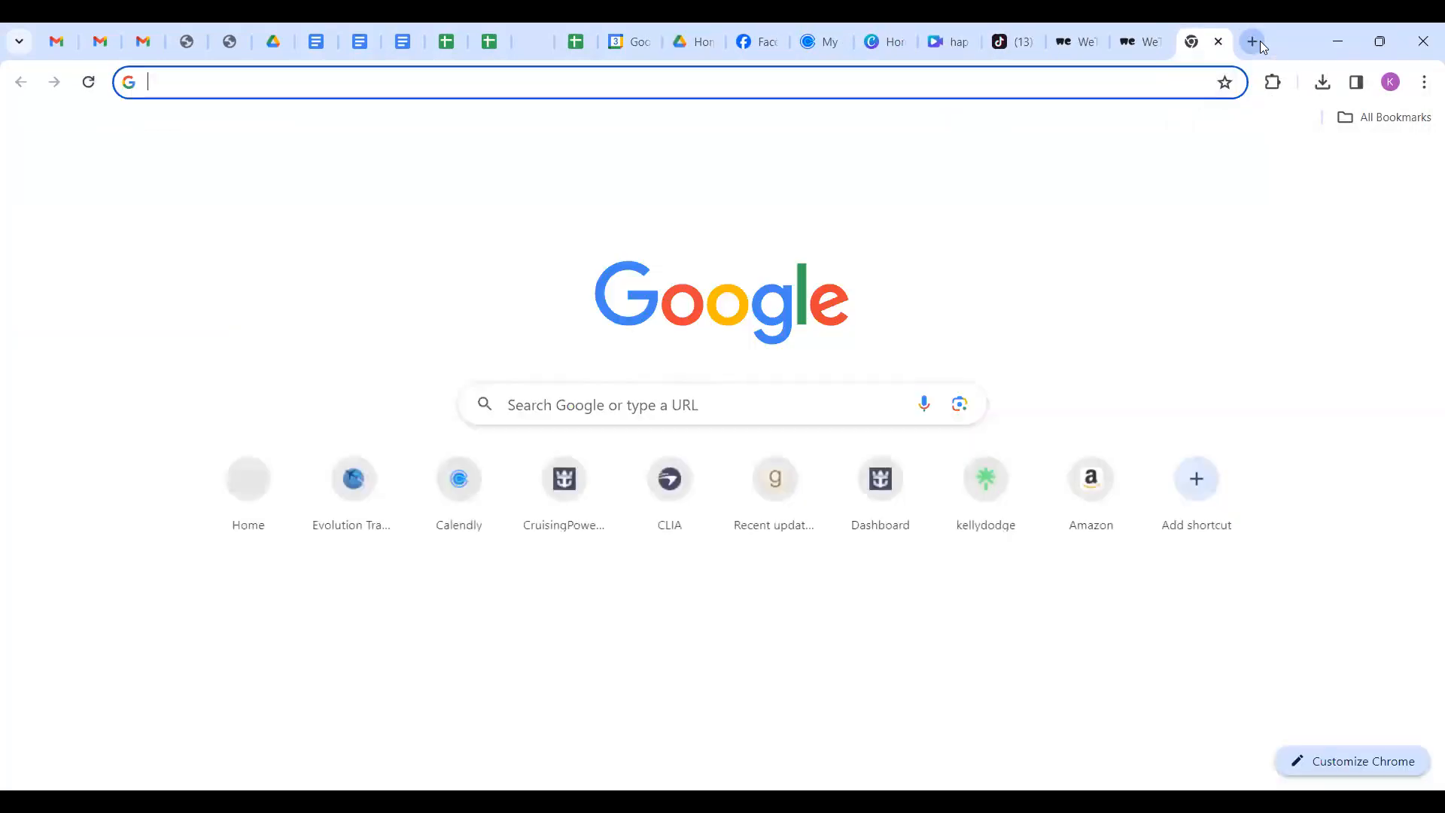
type("you")
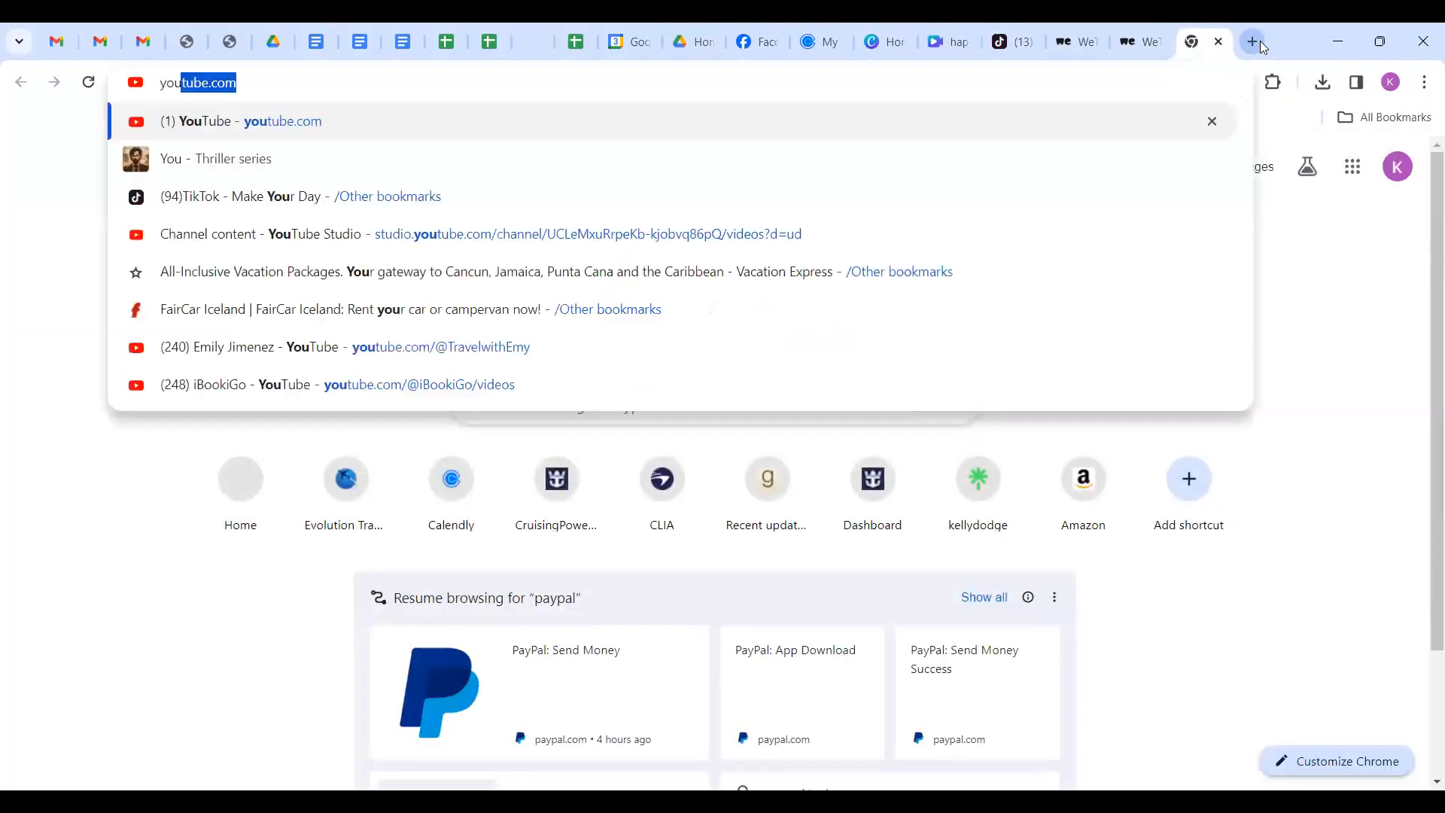
key("Return")
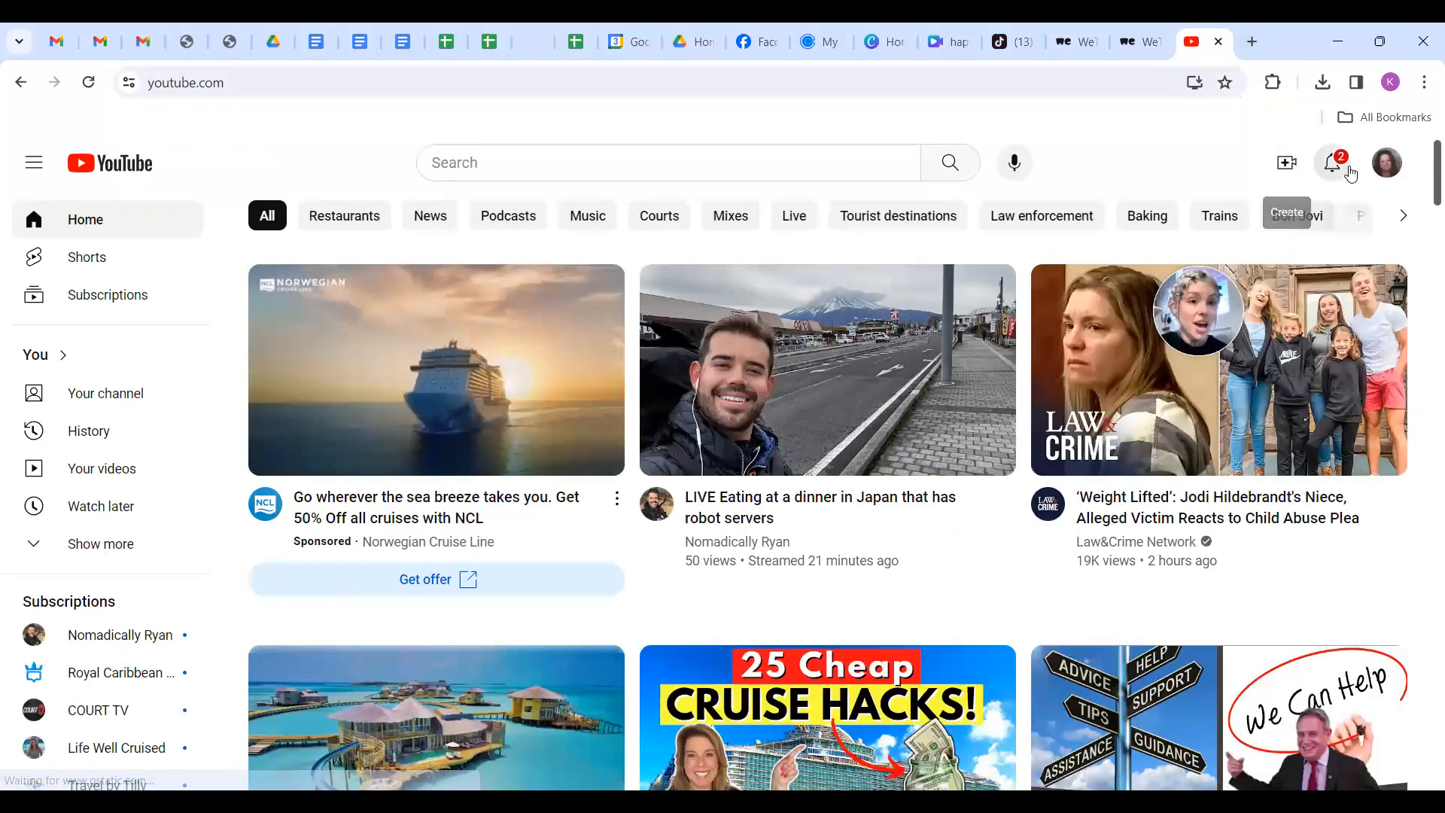
Go to the Rambler Travel channel page and browse its Shorts and videos.
left_click(1383, 173)
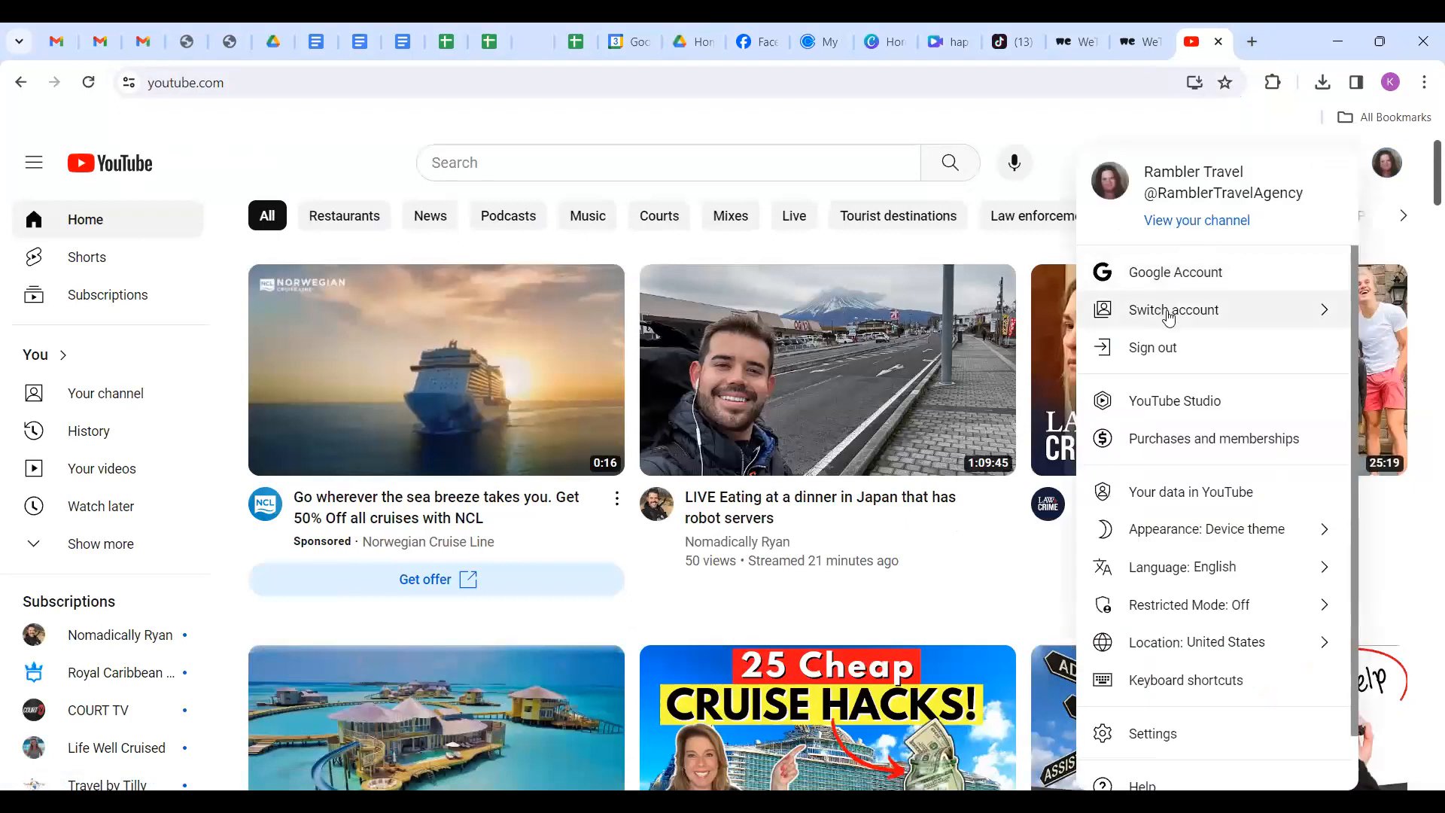
left_click(1210, 223)
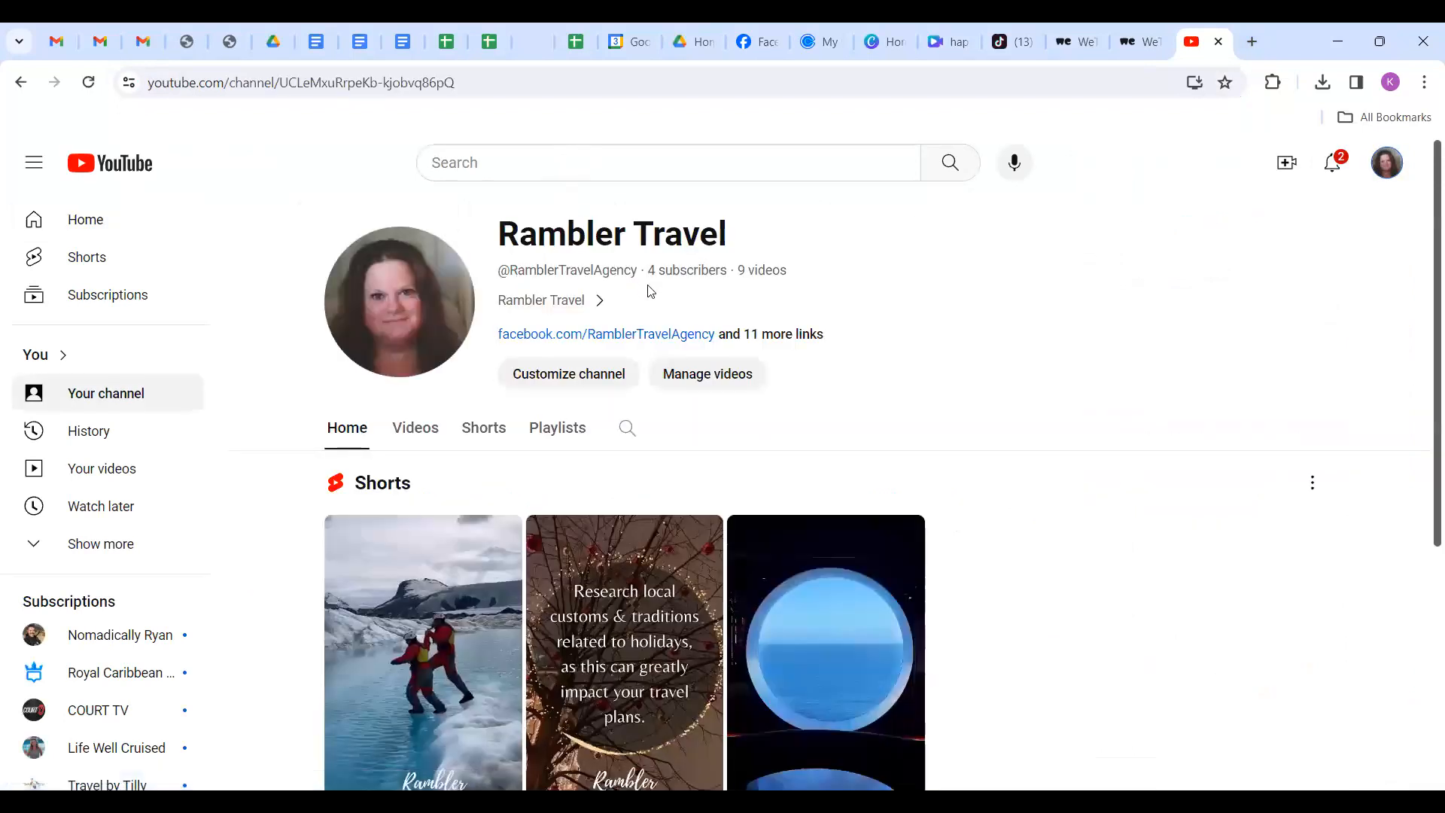
scroll(697, 310, "down", 3)
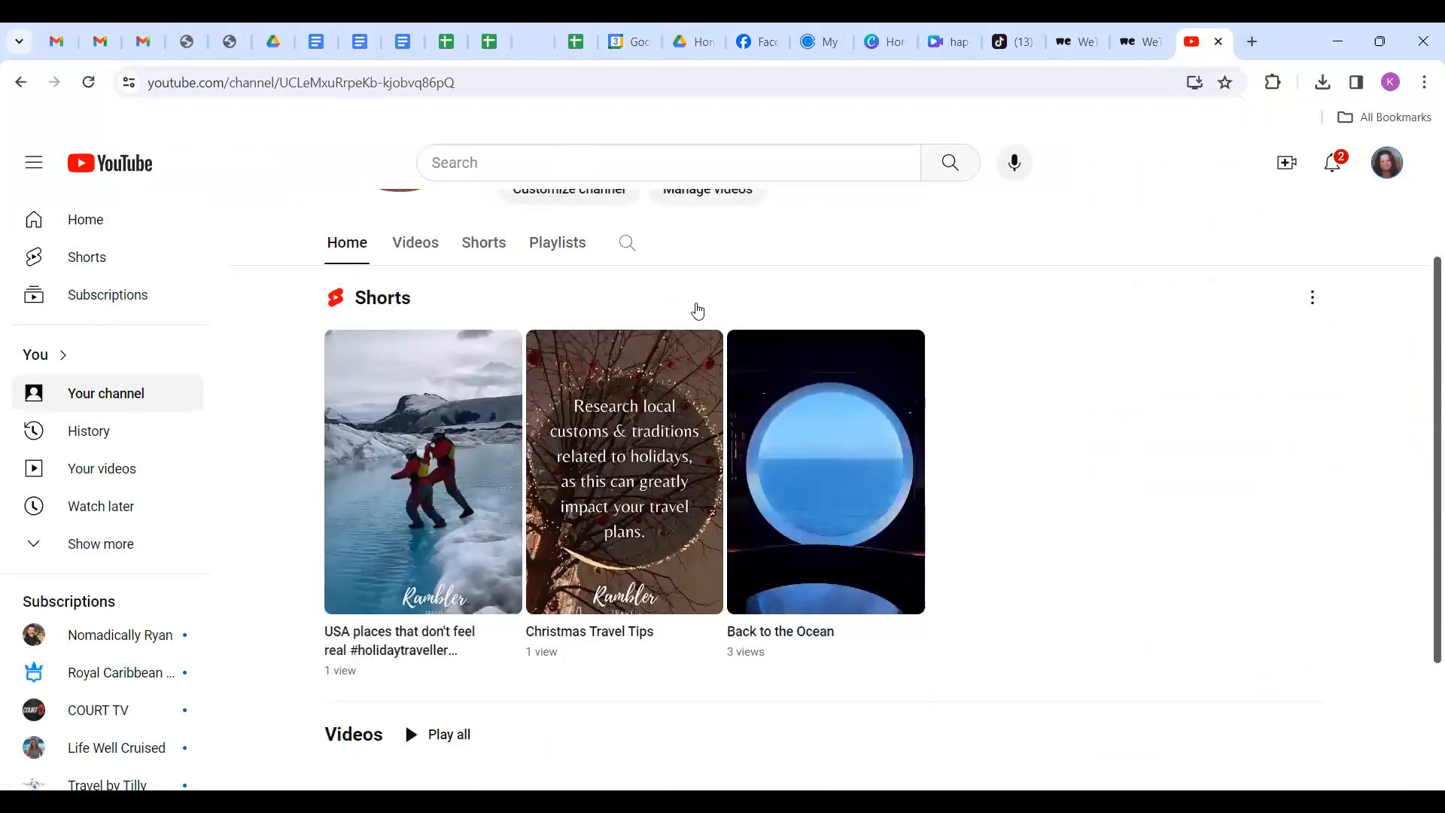
scroll(698, 310, "up", 3)
scroll(677, 331, "down", 6)
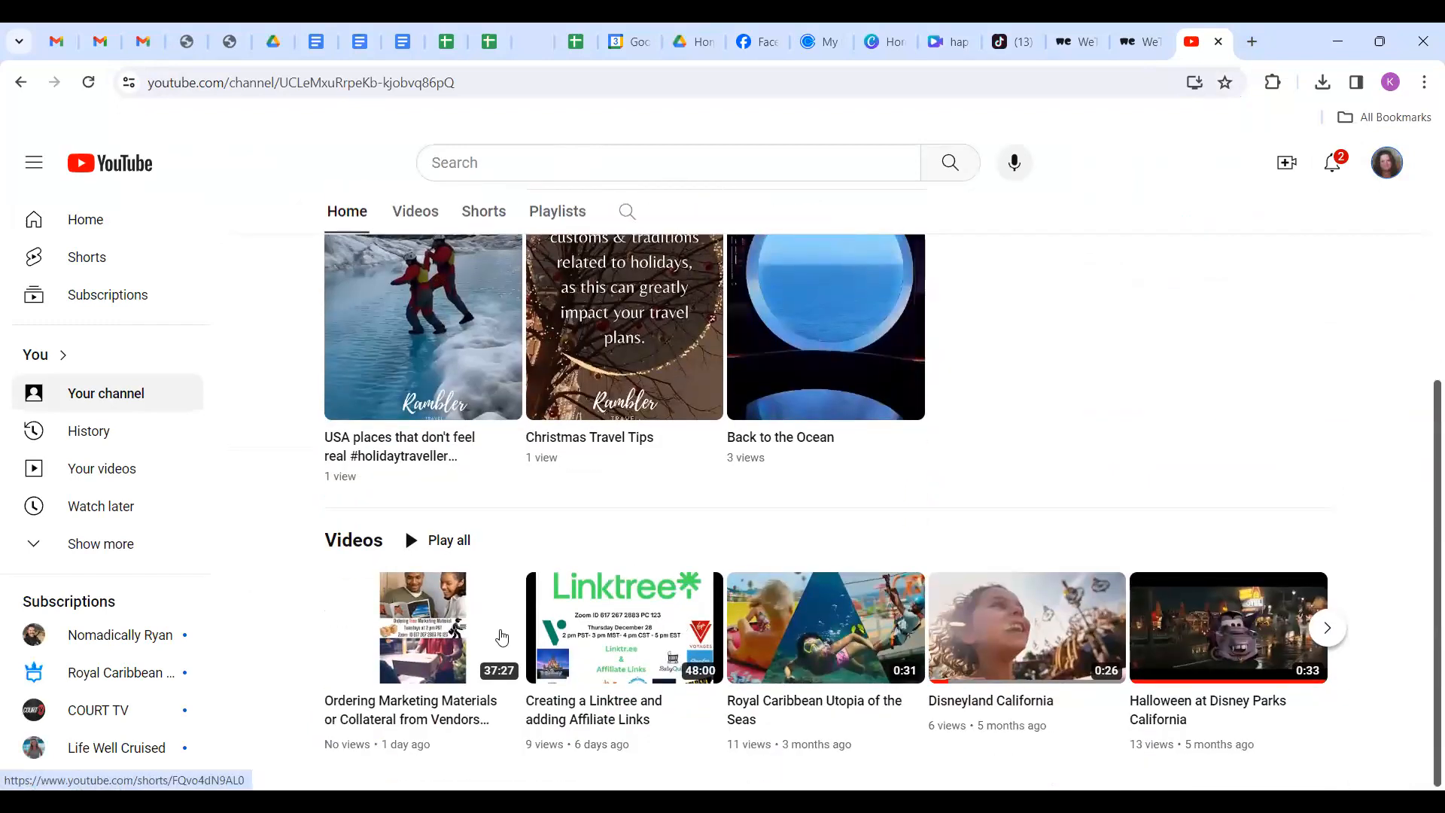
mouse_move(529, 645)
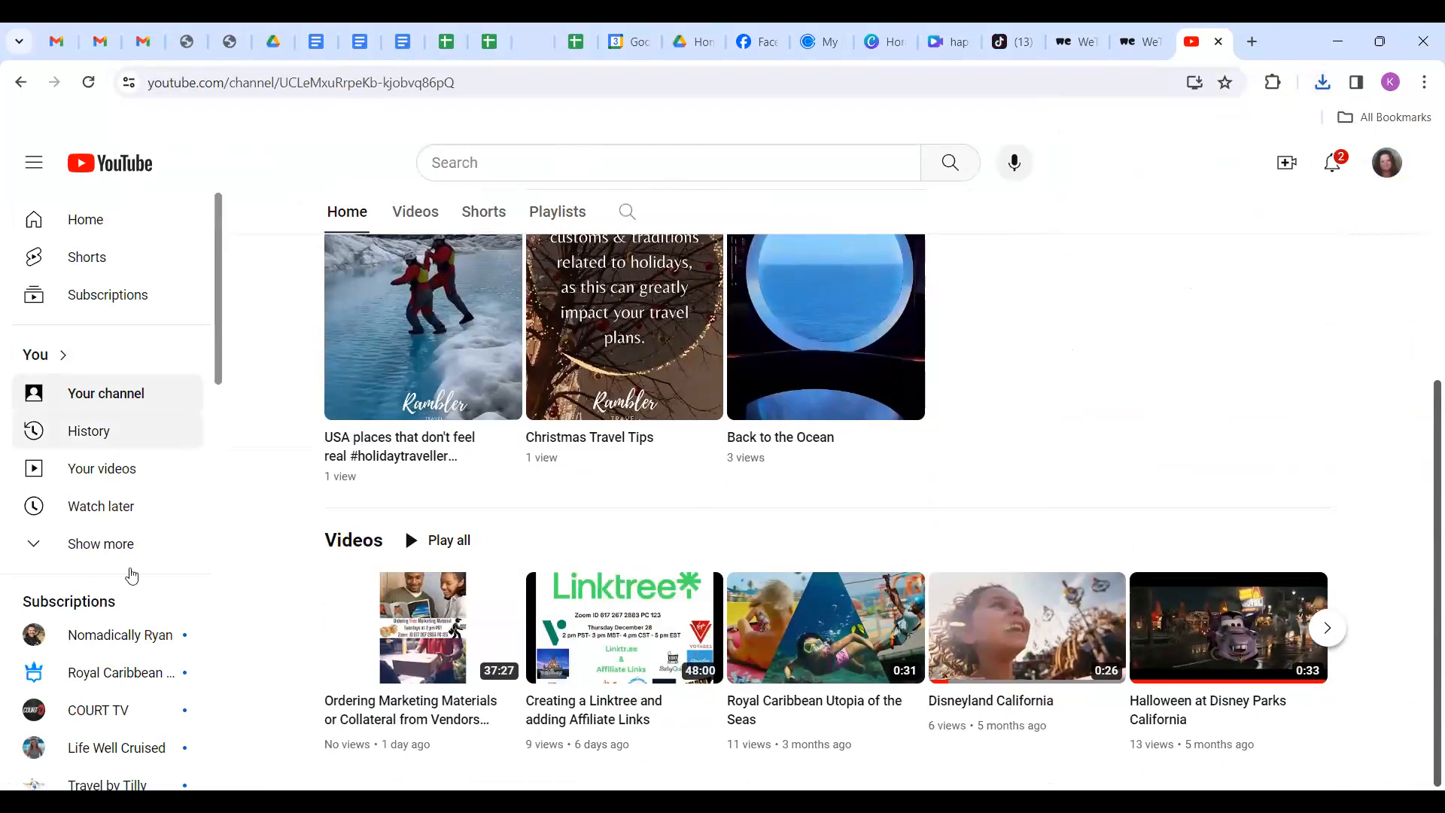
scroll(132, 575, "down", 5)
scroll(130, 574, "up", 5)
Search YouTube for 'evolution travel cafe' and open the Evolution Travel x Archer Media Center channel.
left_click(576, 158)
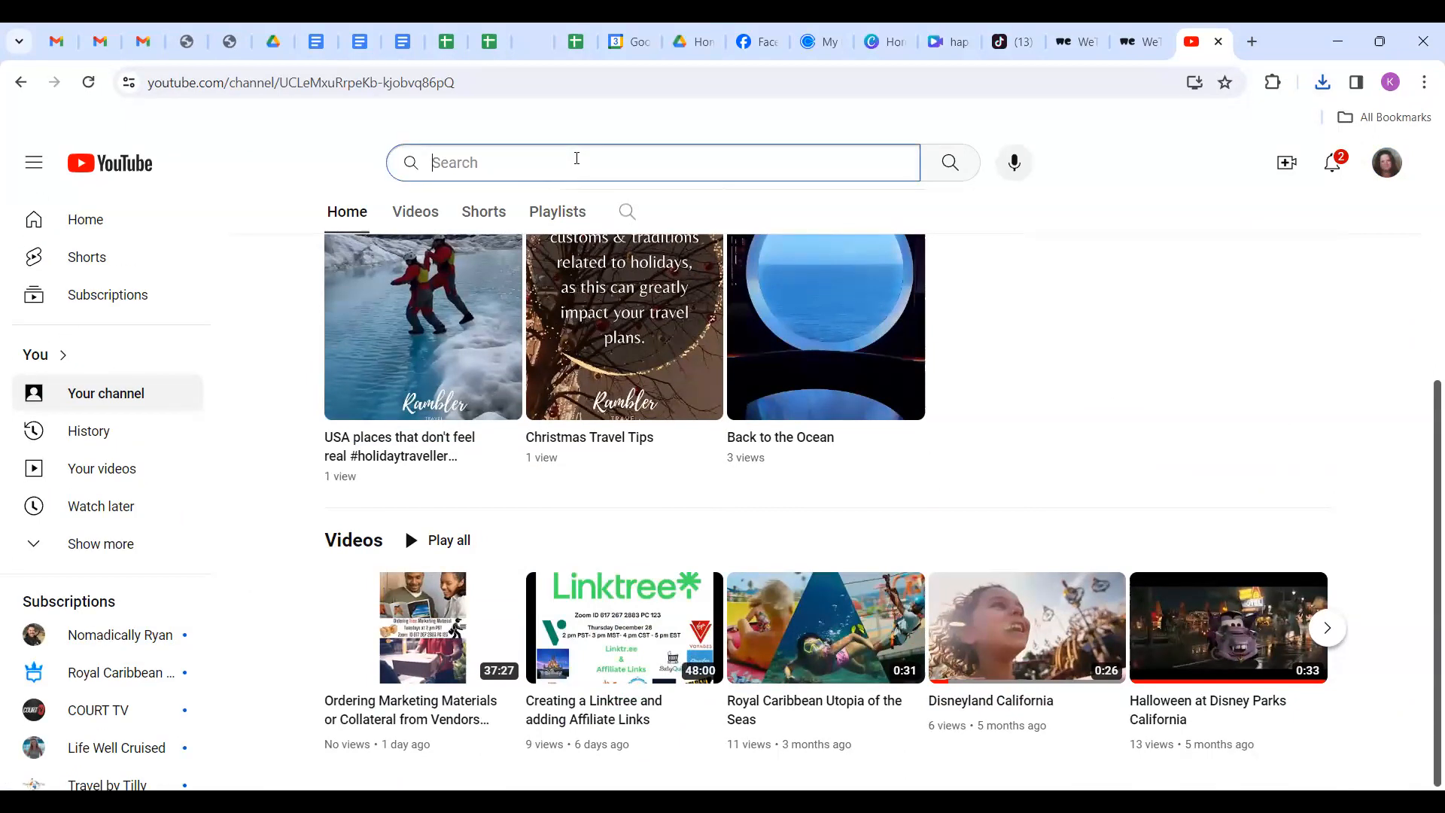
type("e")
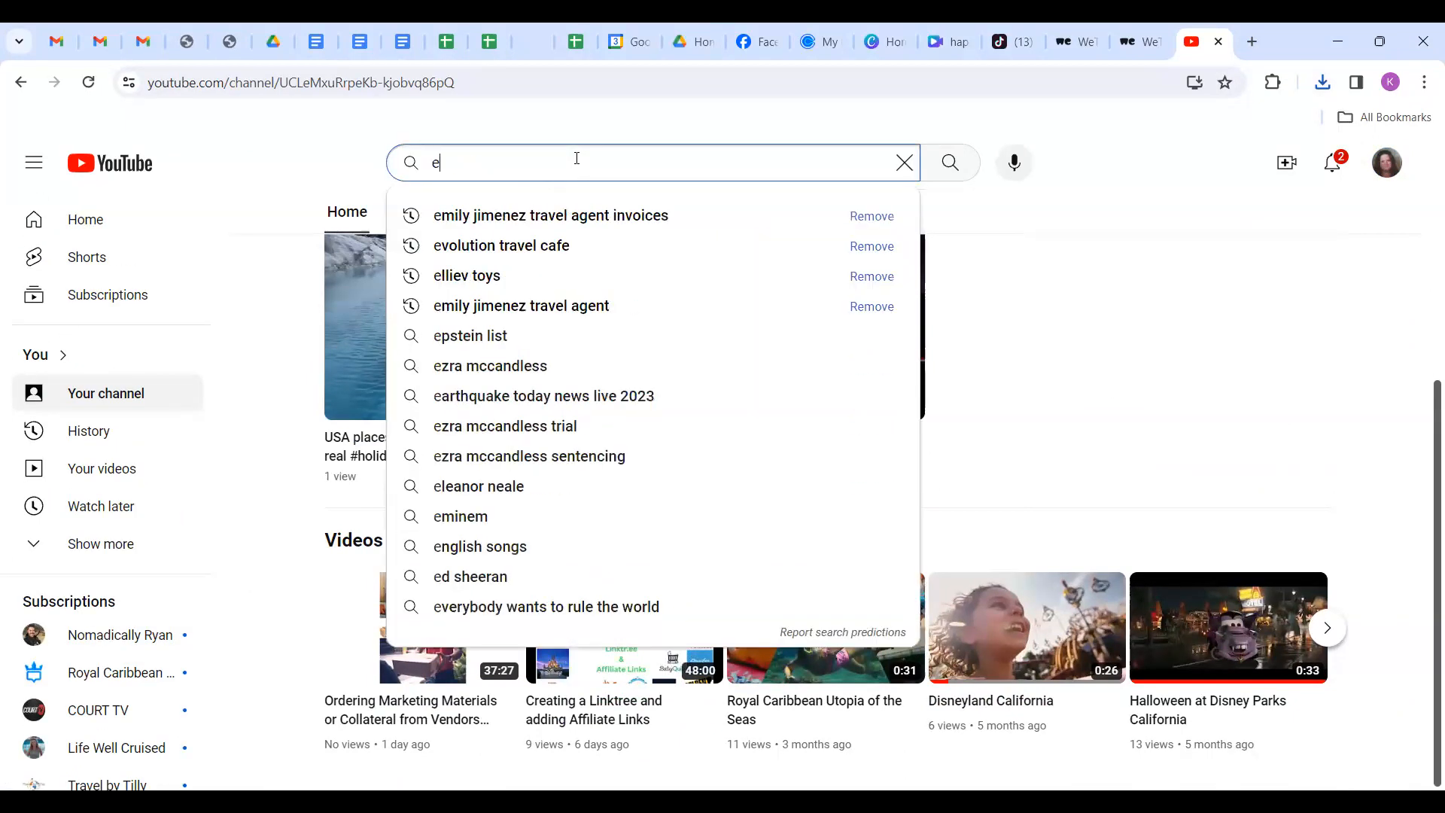
left_click(550, 244)
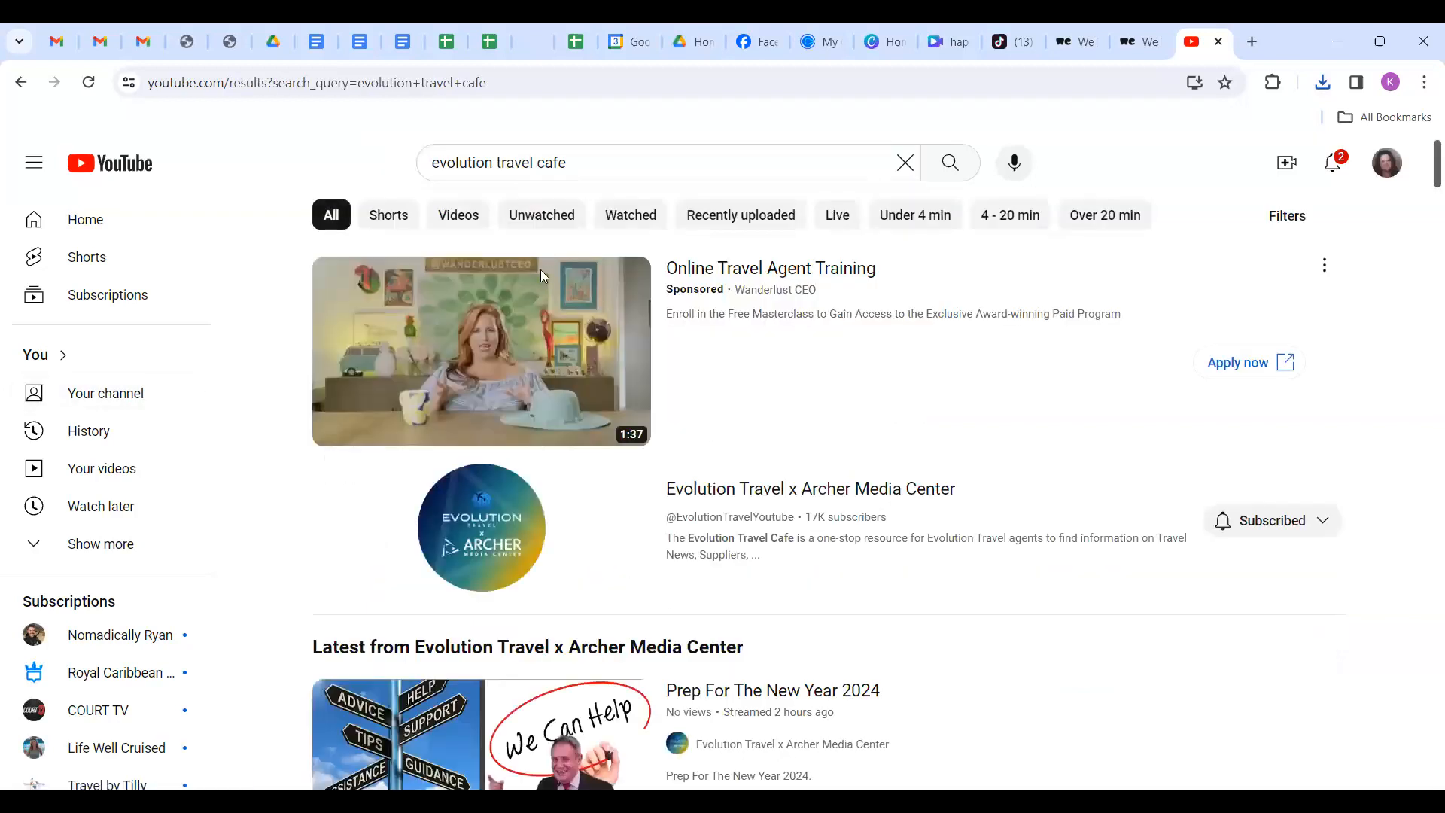
left_click(487, 528)
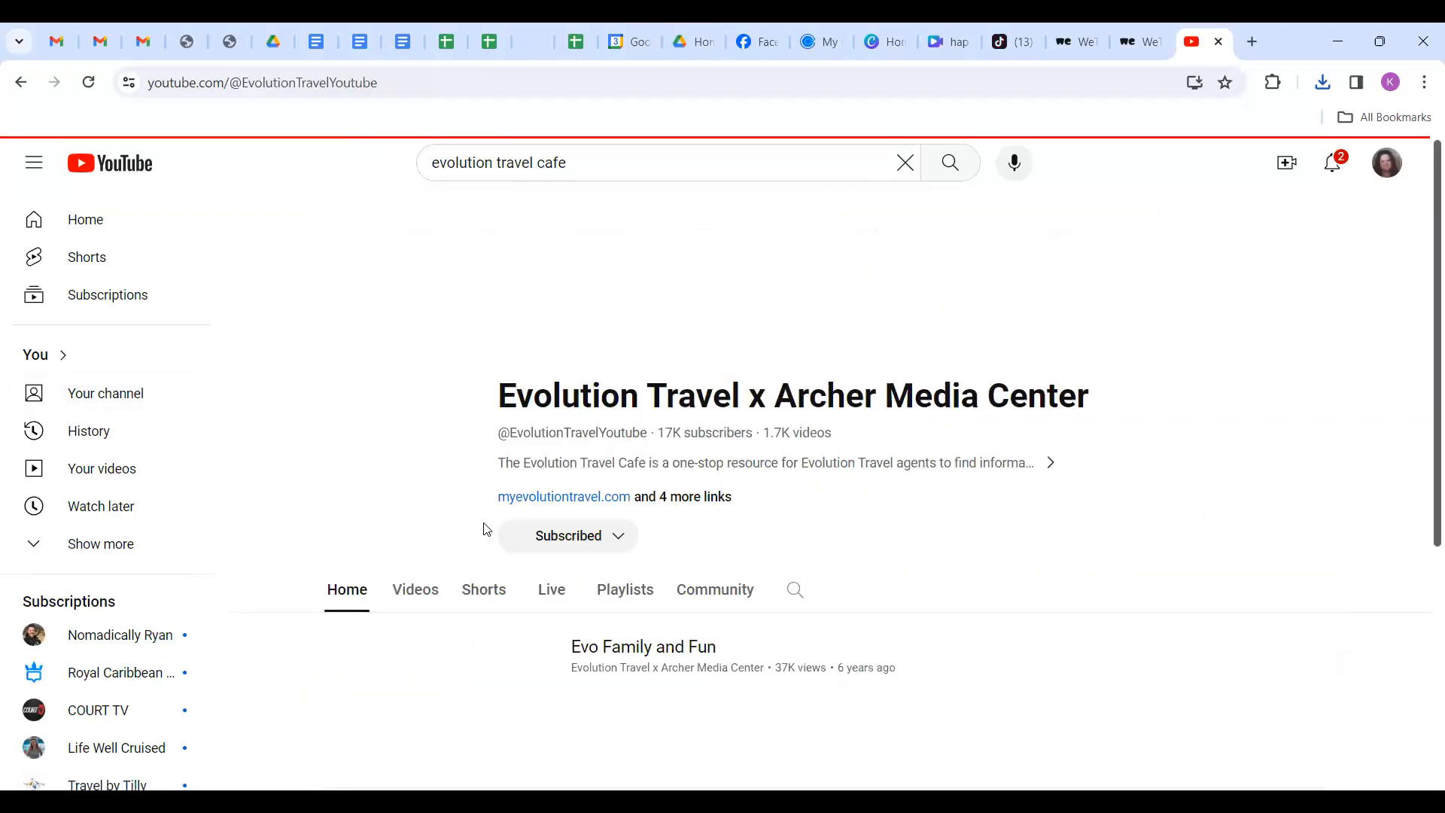
Show the channel's Videos tab and browse its latest marketing clips.
scroll(527, 497, "down", 1)
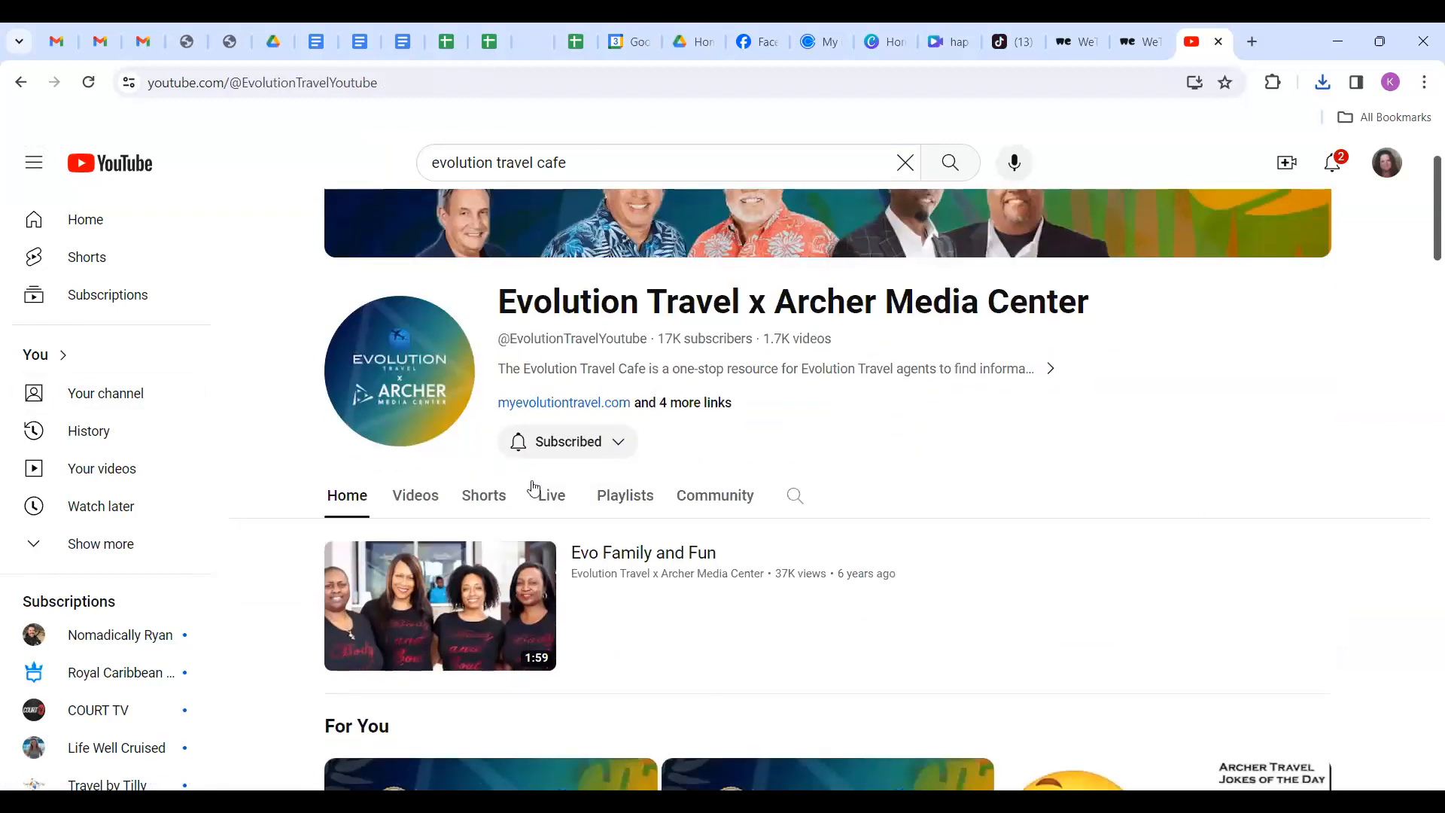
left_click(408, 497)
scroll(744, 468, "down", 2)
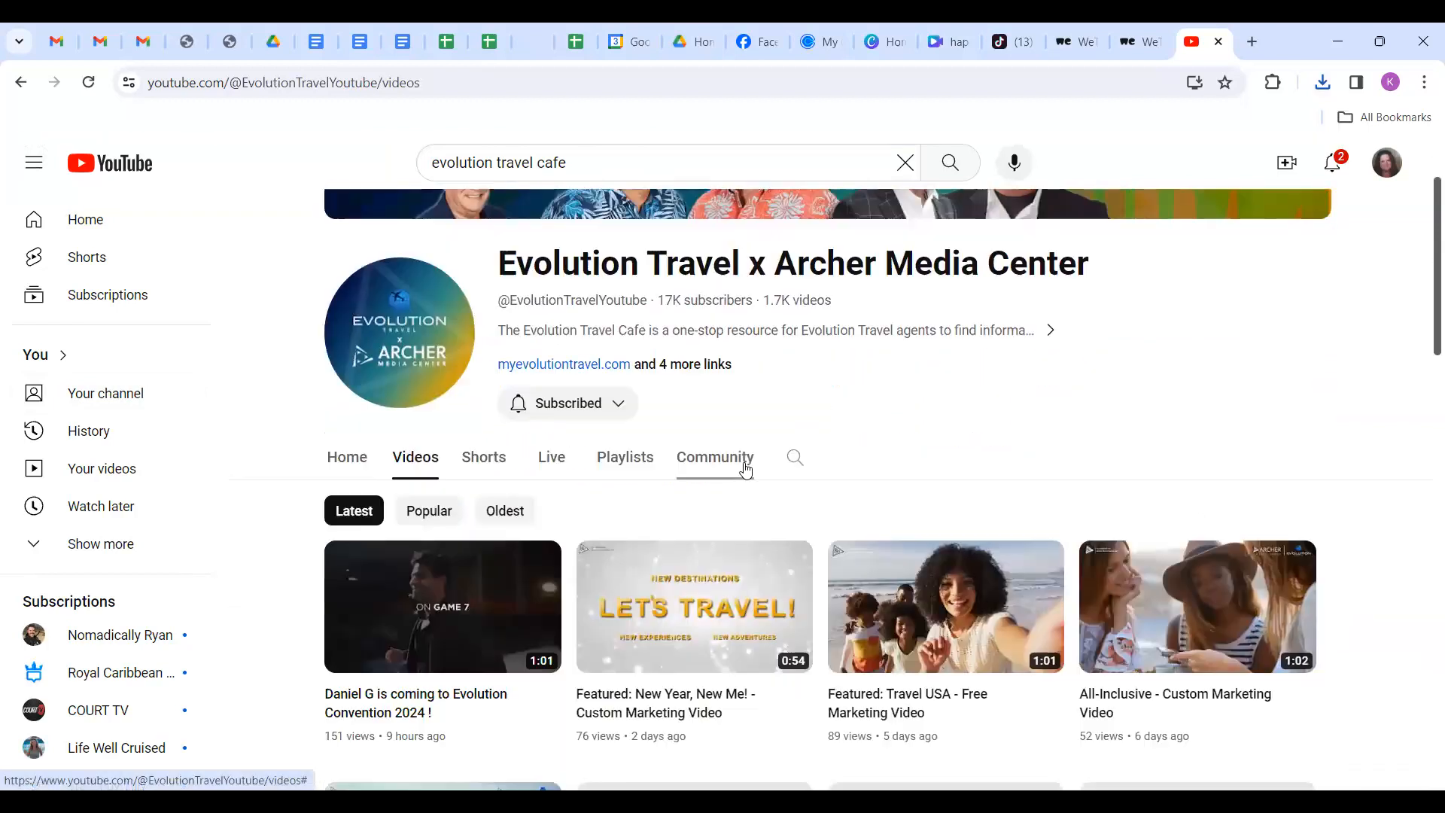
scroll(745, 468, "down", 3)
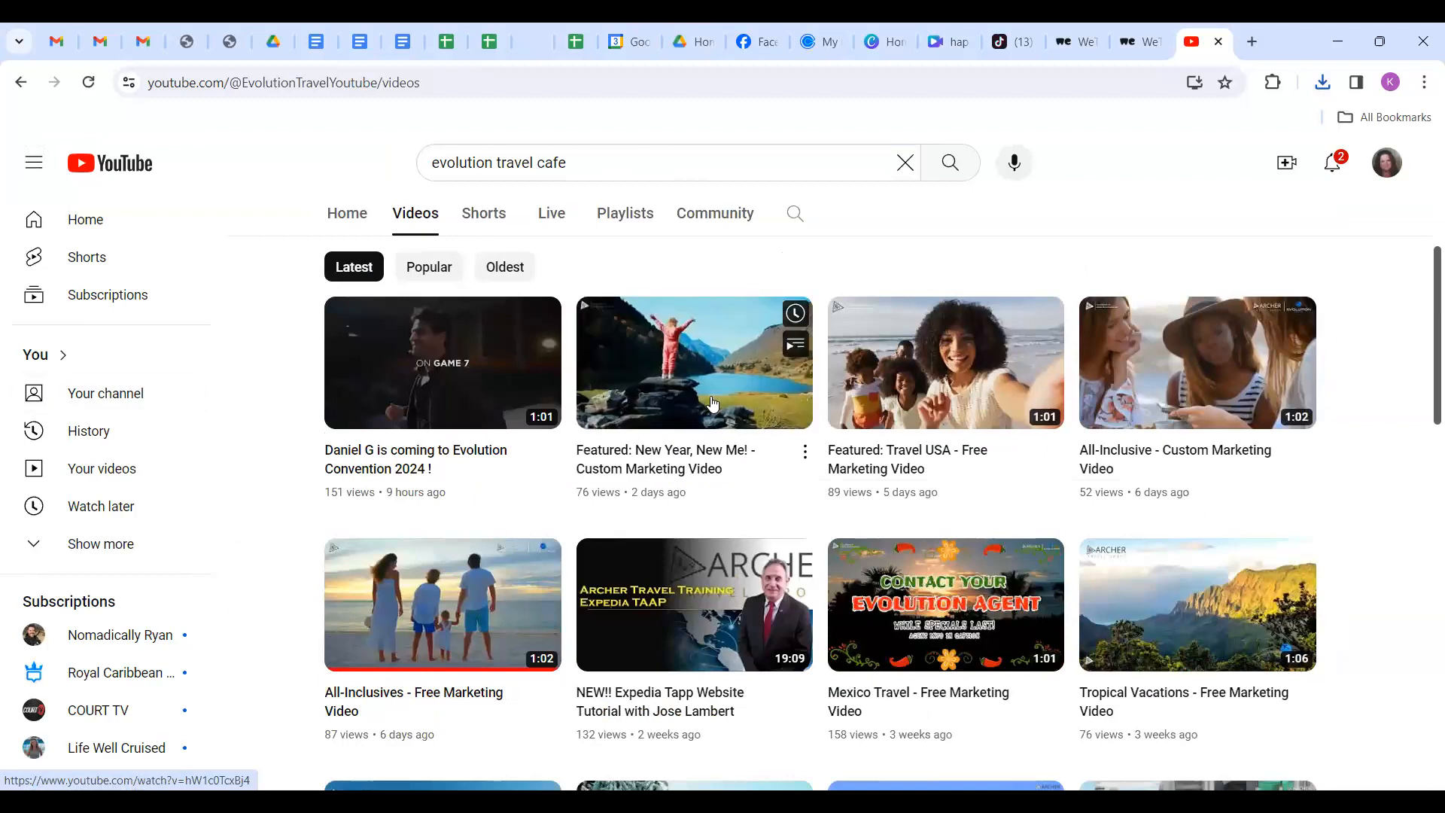
scroll(713, 404, "up", 1)
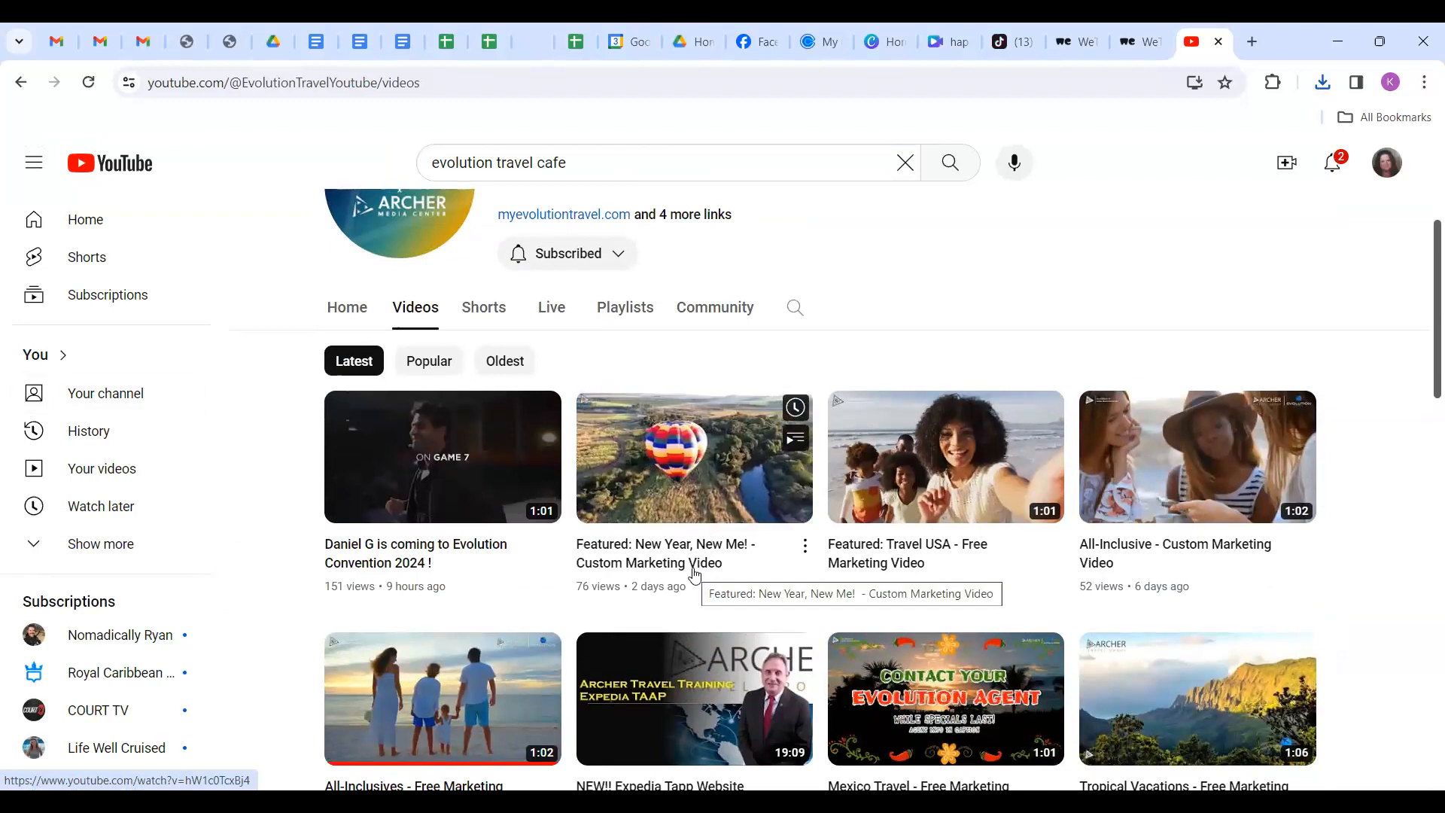
scroll(694, 576, "down", 5)
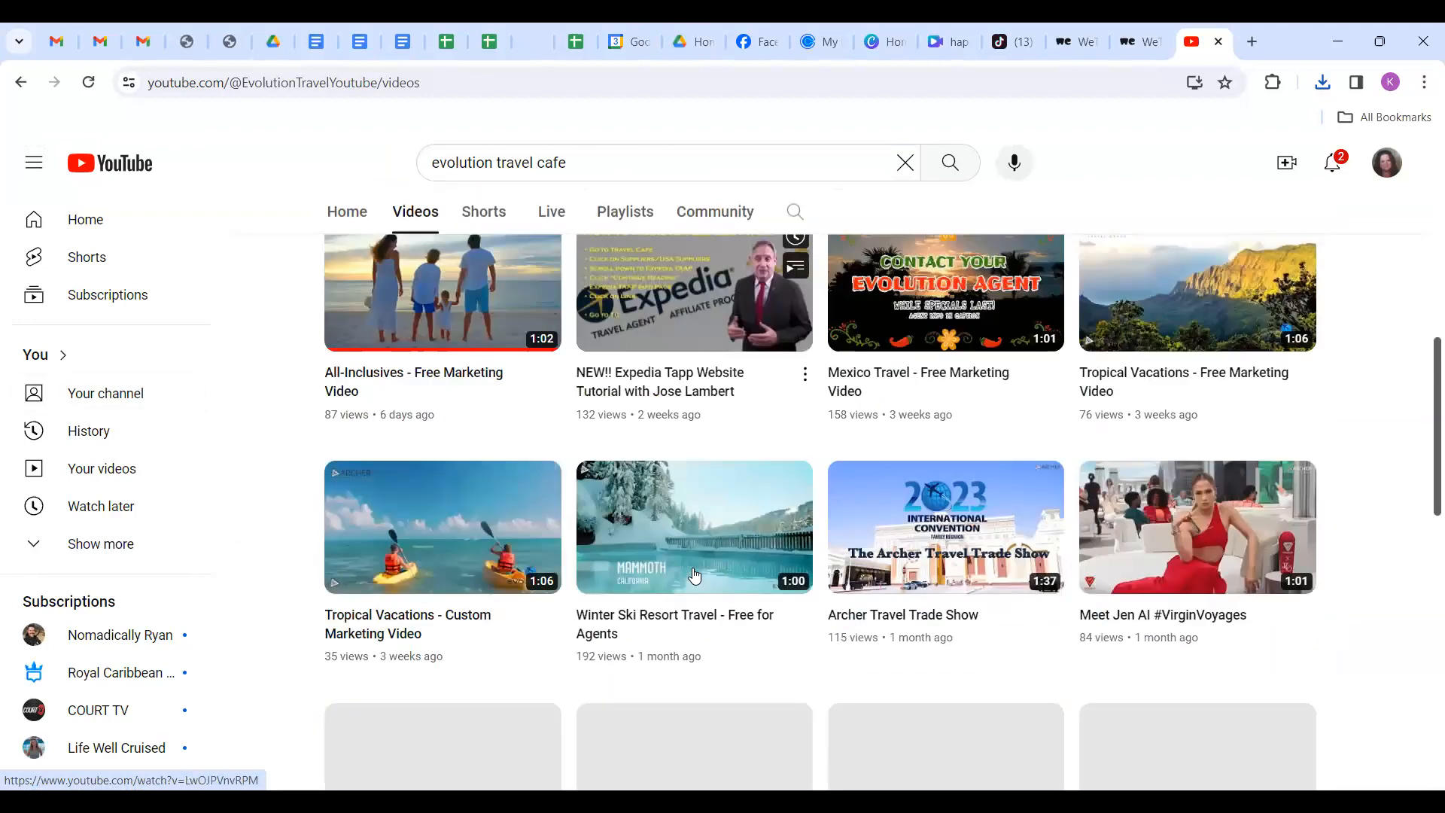
scroll(694, 575, "up", 4)
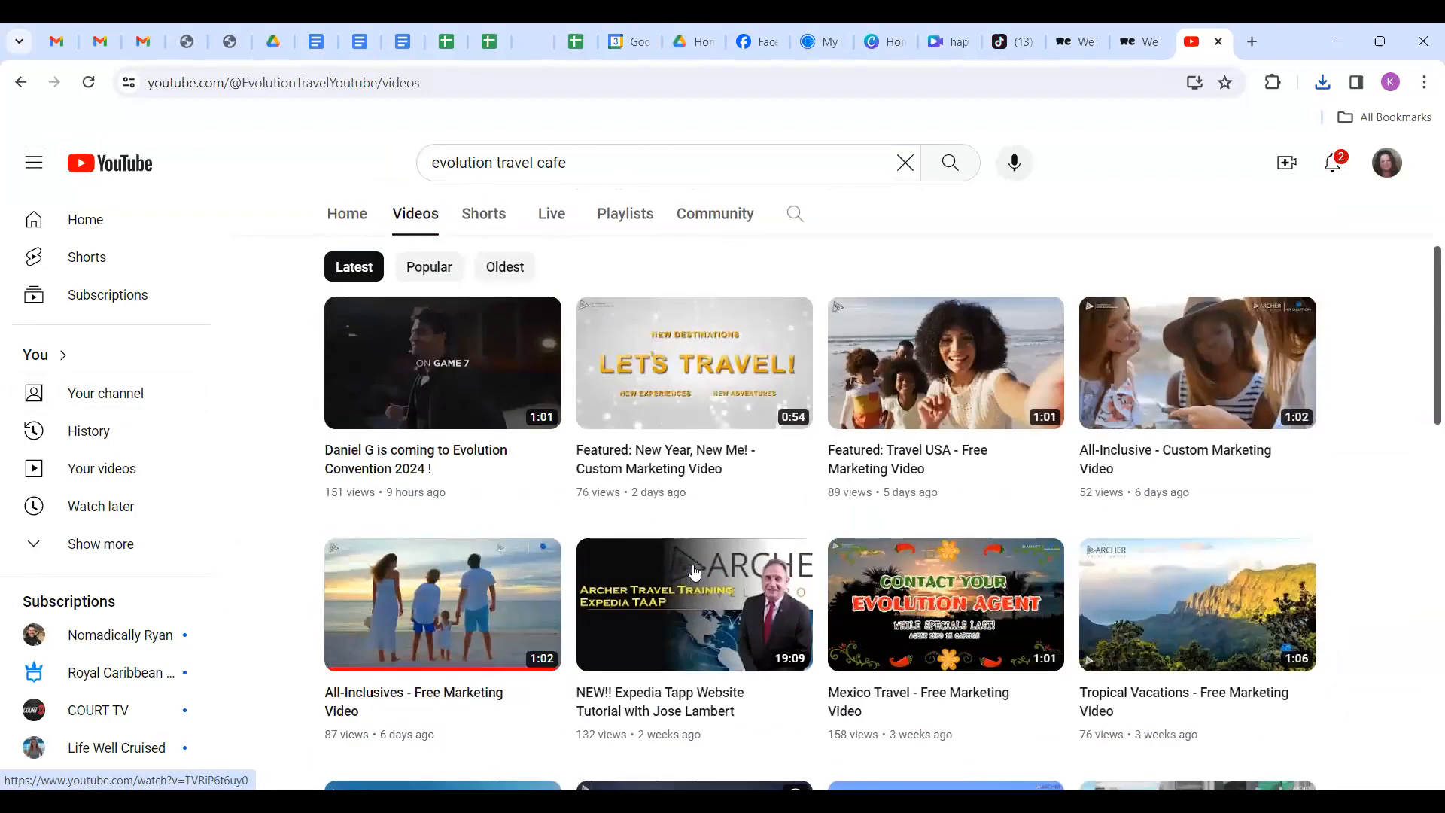
scroll(694, 573, "up", 1)
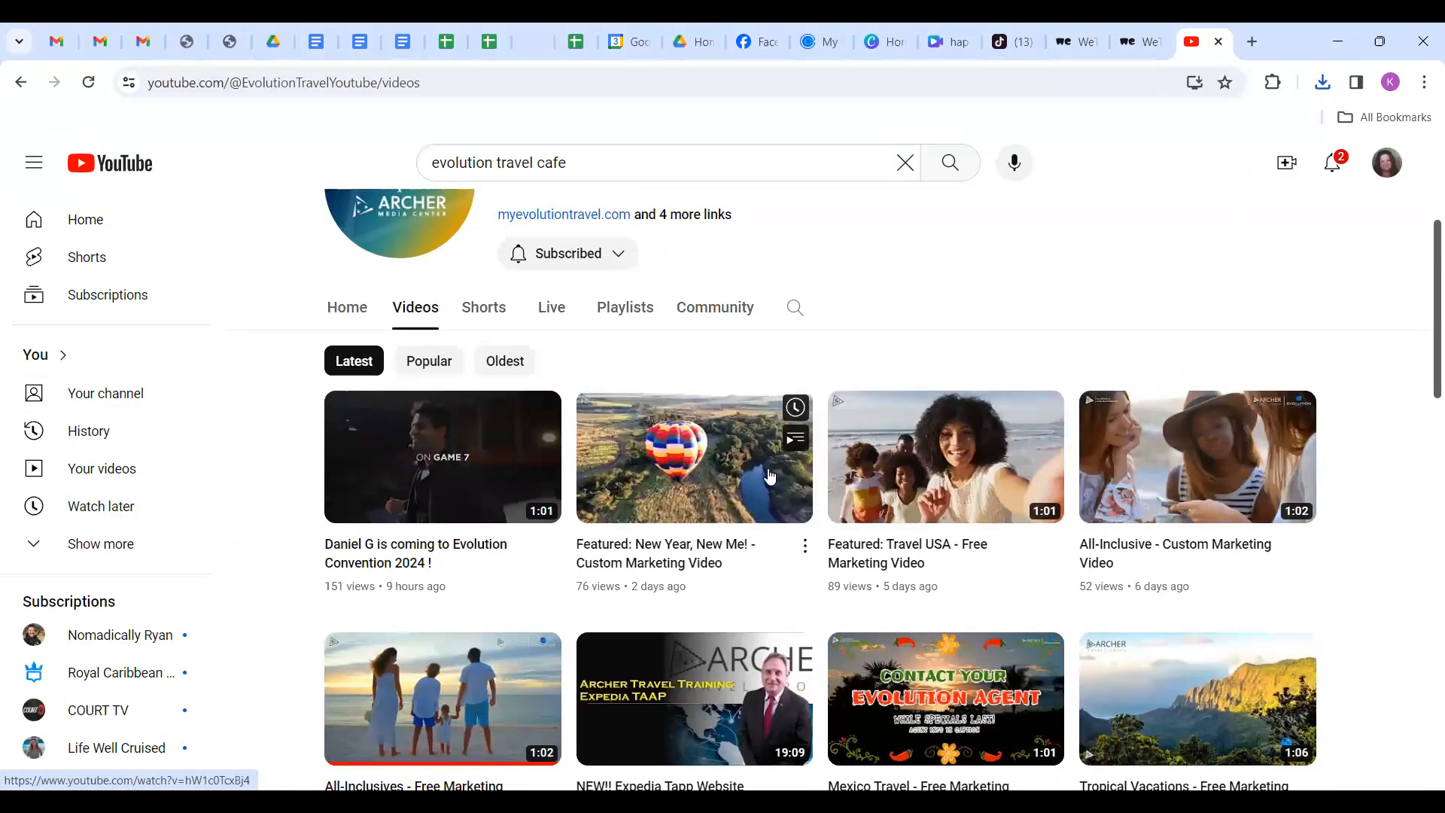
Play 'Featured: New Year, New Me! - Custom Marketing Video' from the Videos grid.
left_click(706, 484)
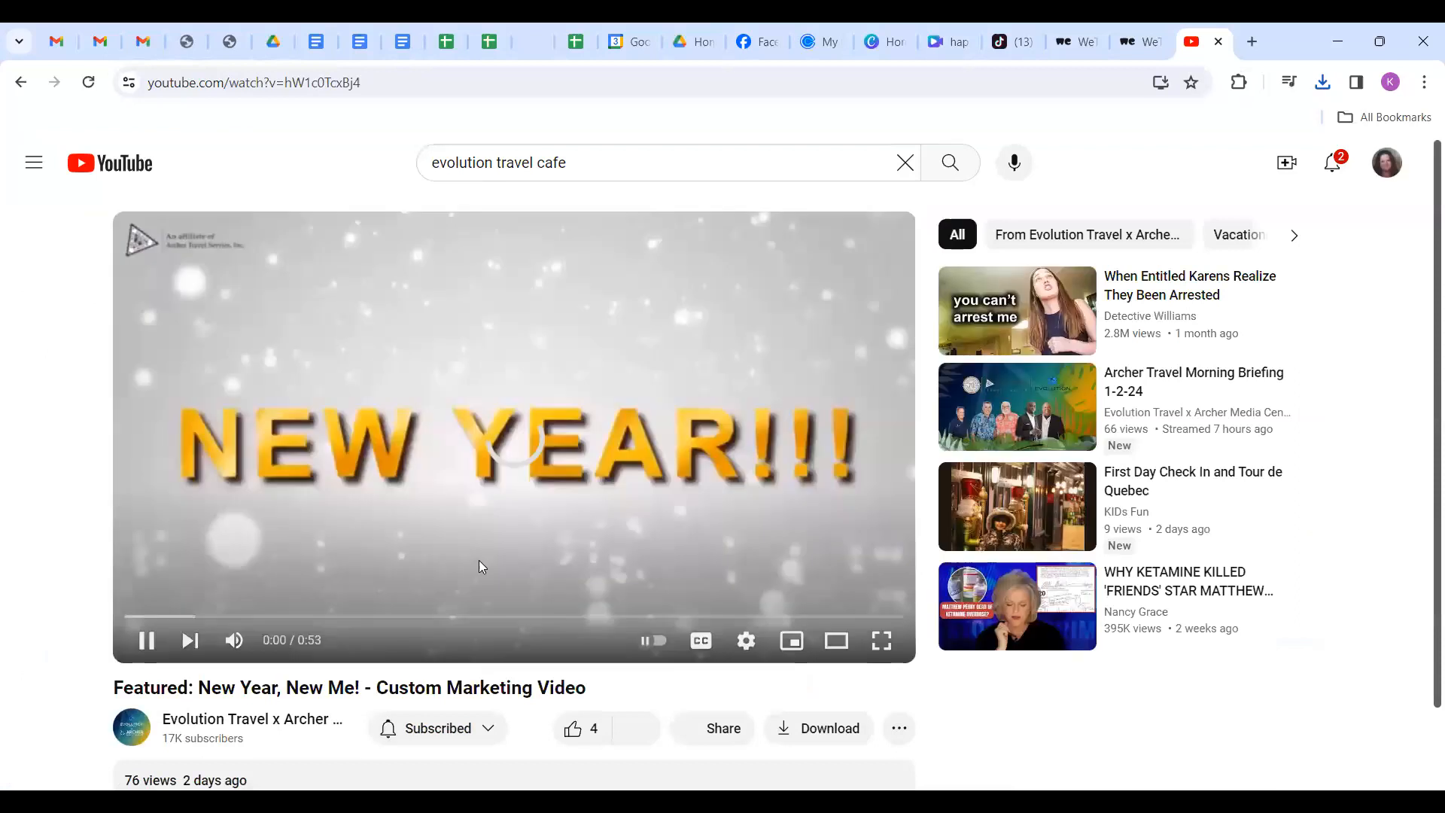
scroll(450, 542, "down", 1)
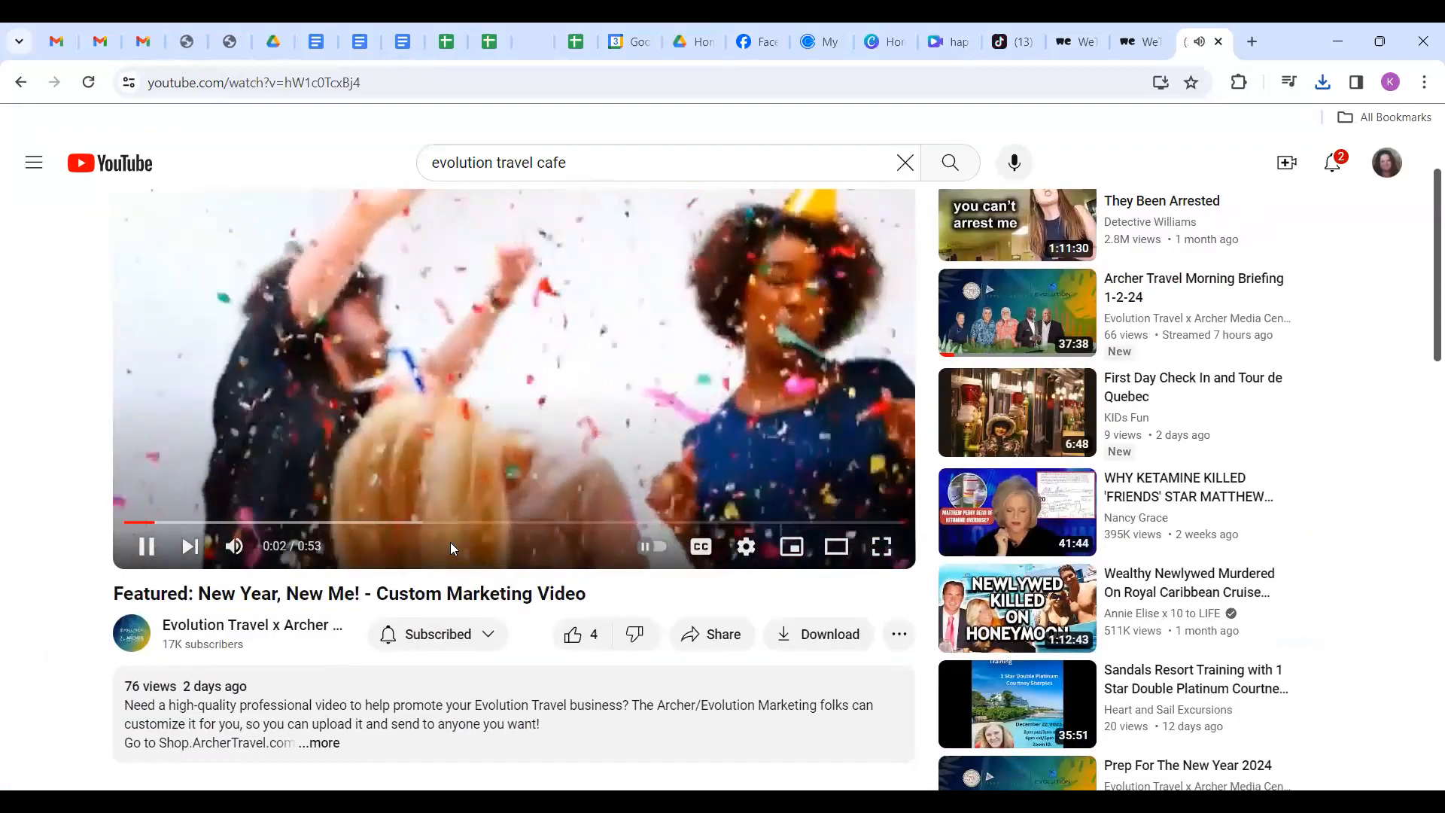
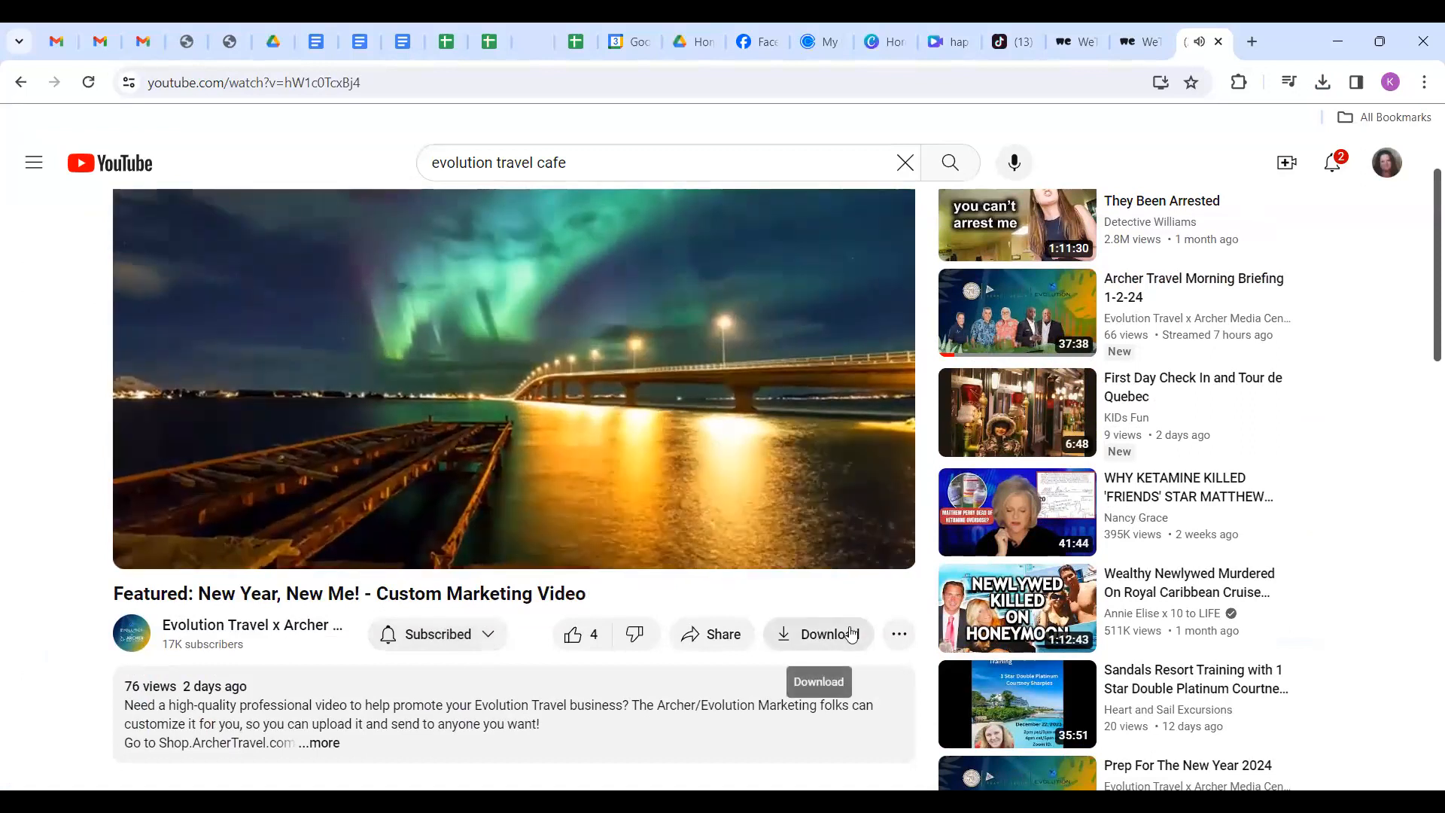
Expand the New Year, New Me video's full description and read through it, including the transcript.
scroll(567, 688, "down", 2)
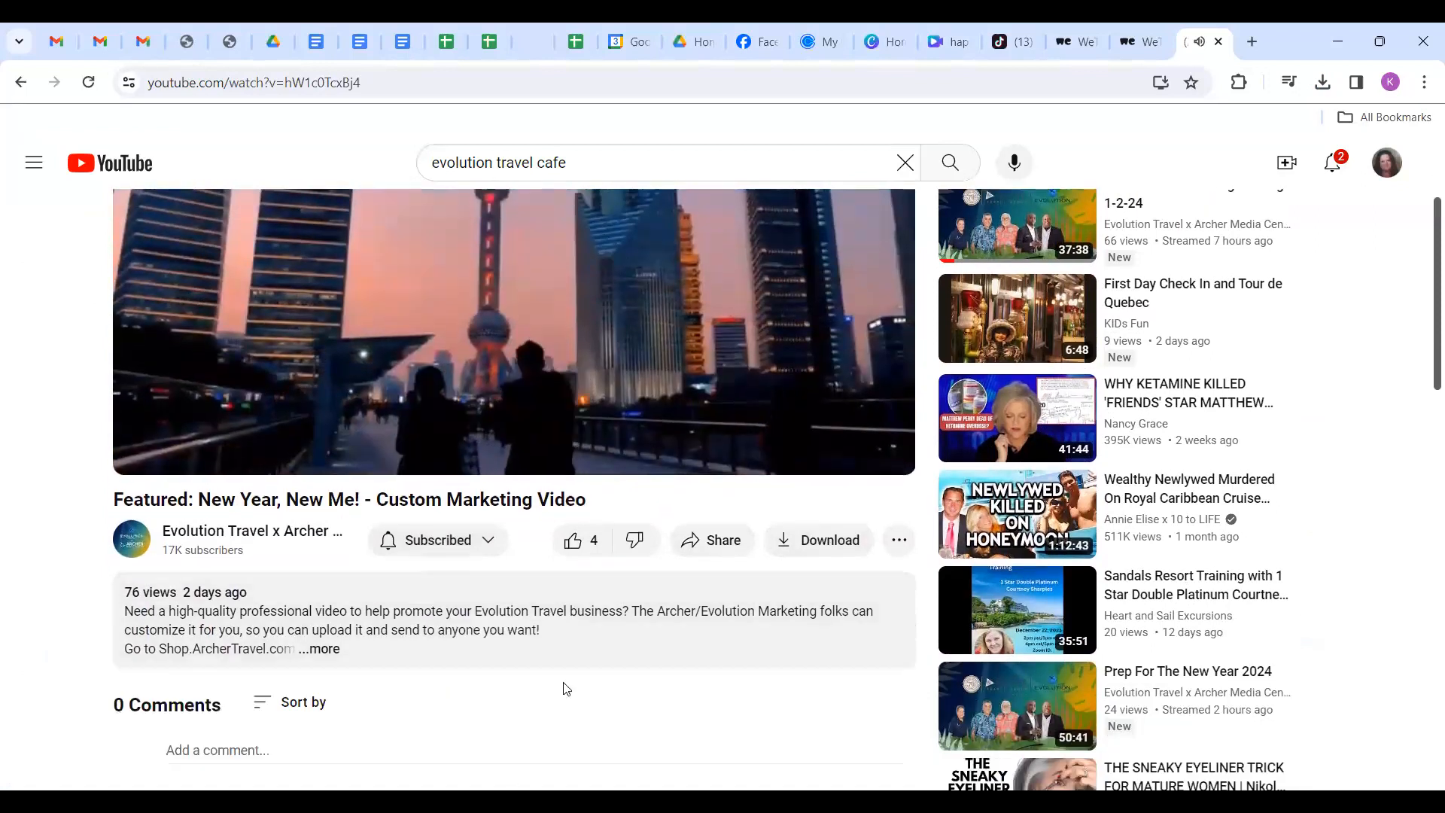
left_click(380, 664)
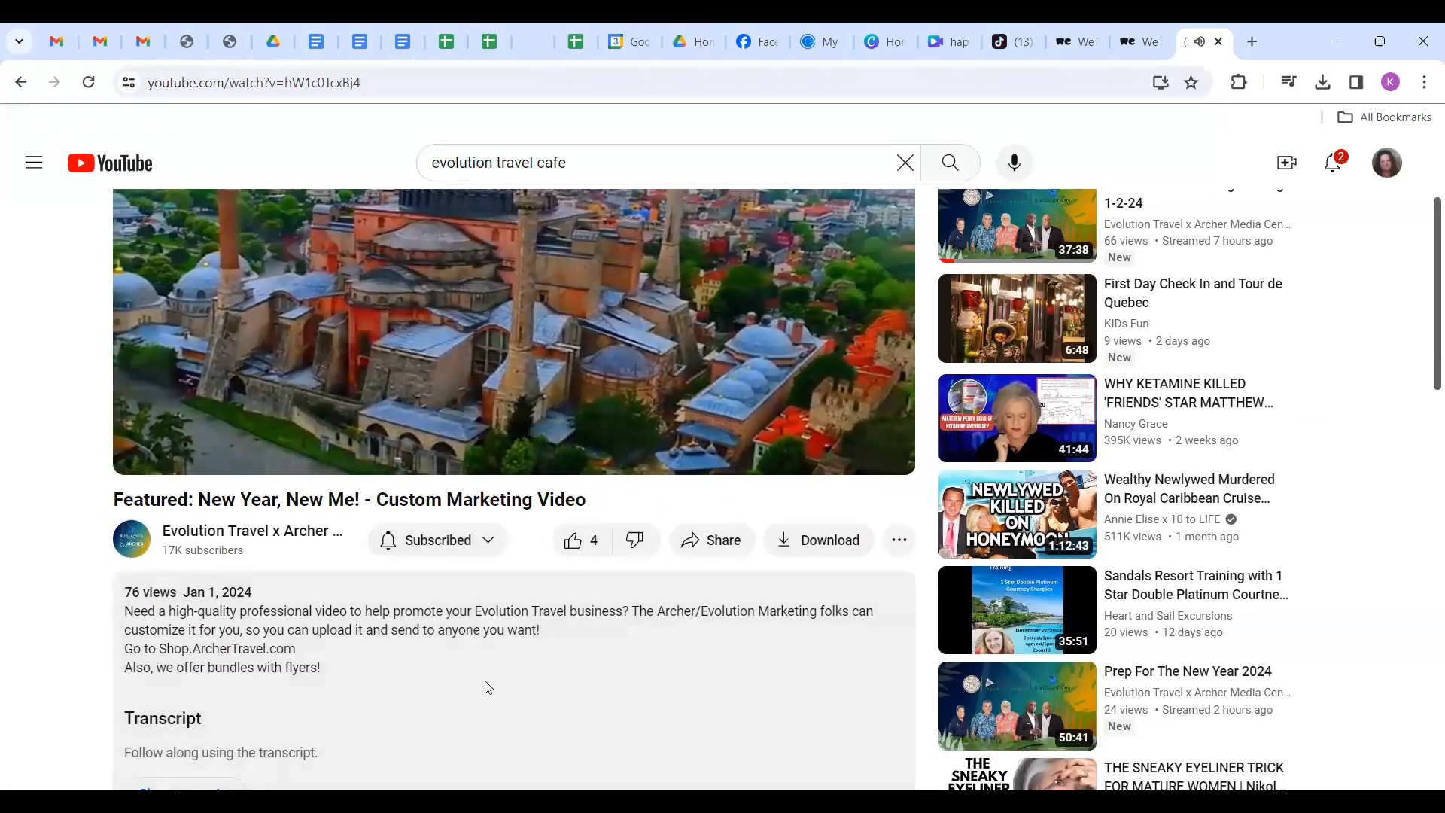
scroll(487, 686, "down", 1)
scroll(487, 684, "up", 1)
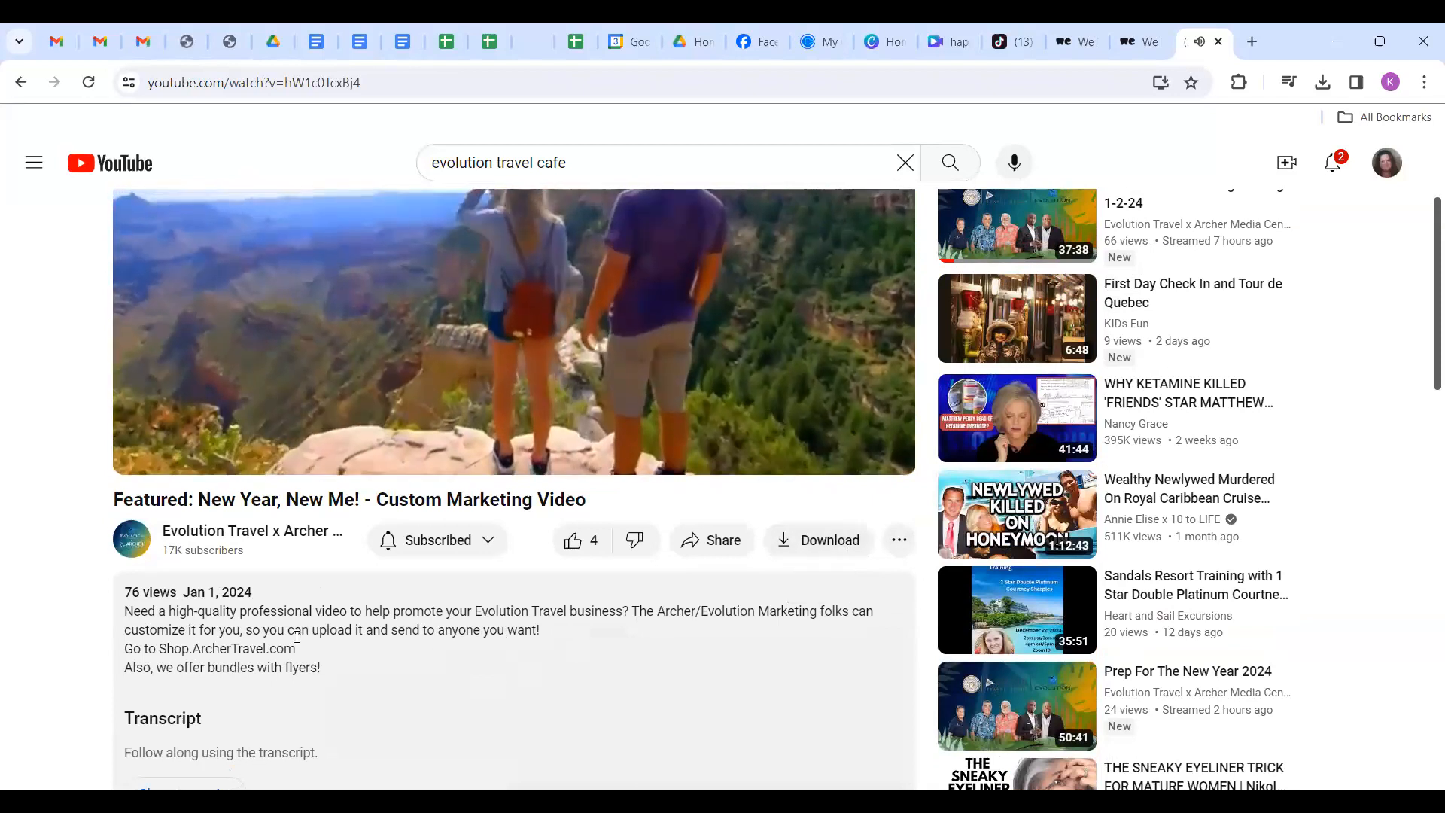
scroll(484, 651, "up", 1)
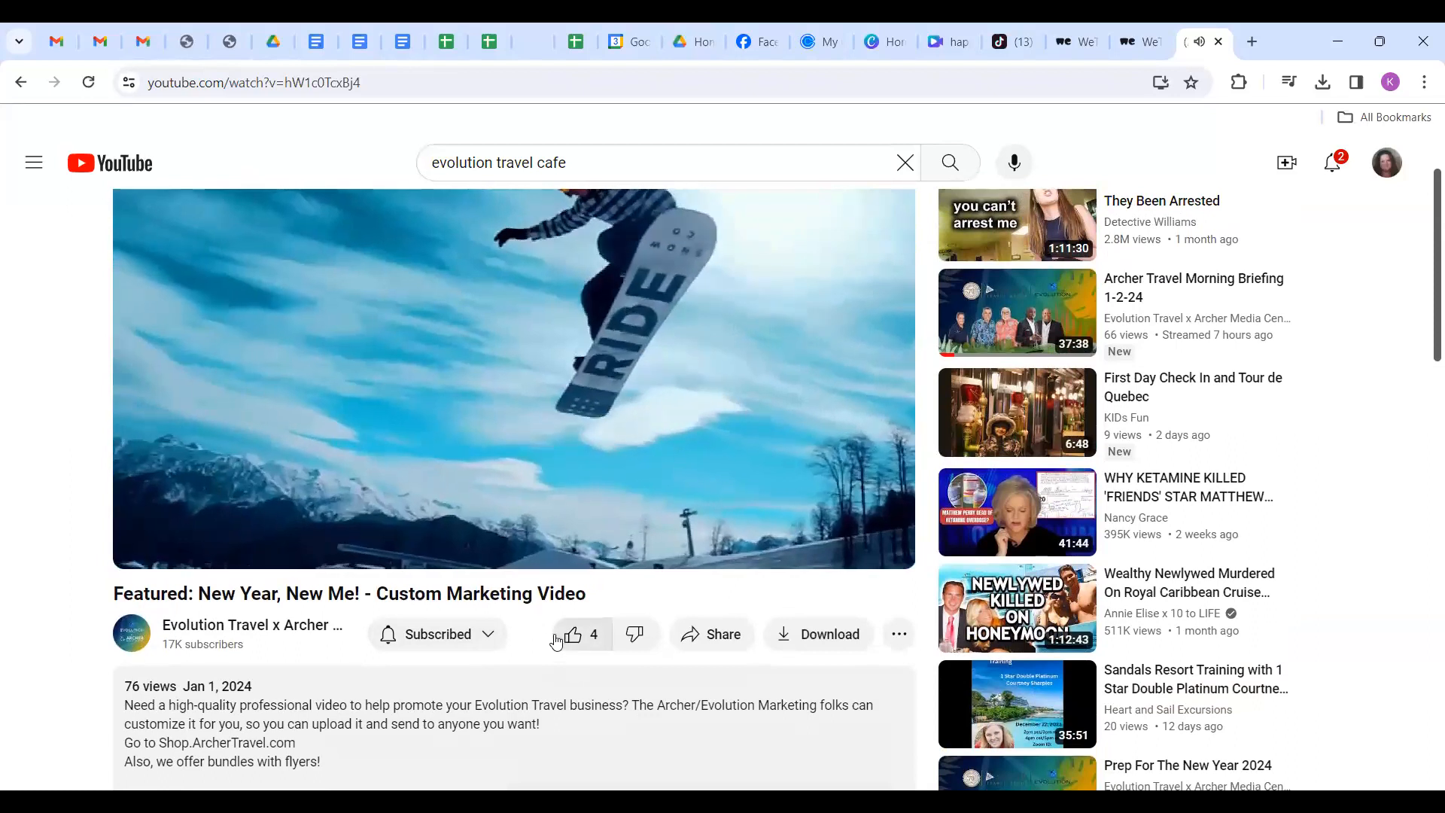
Try downloading the video, then decline the YouTube Premium offer with 'Not now'.
scroll(560, 643, "down", 1)
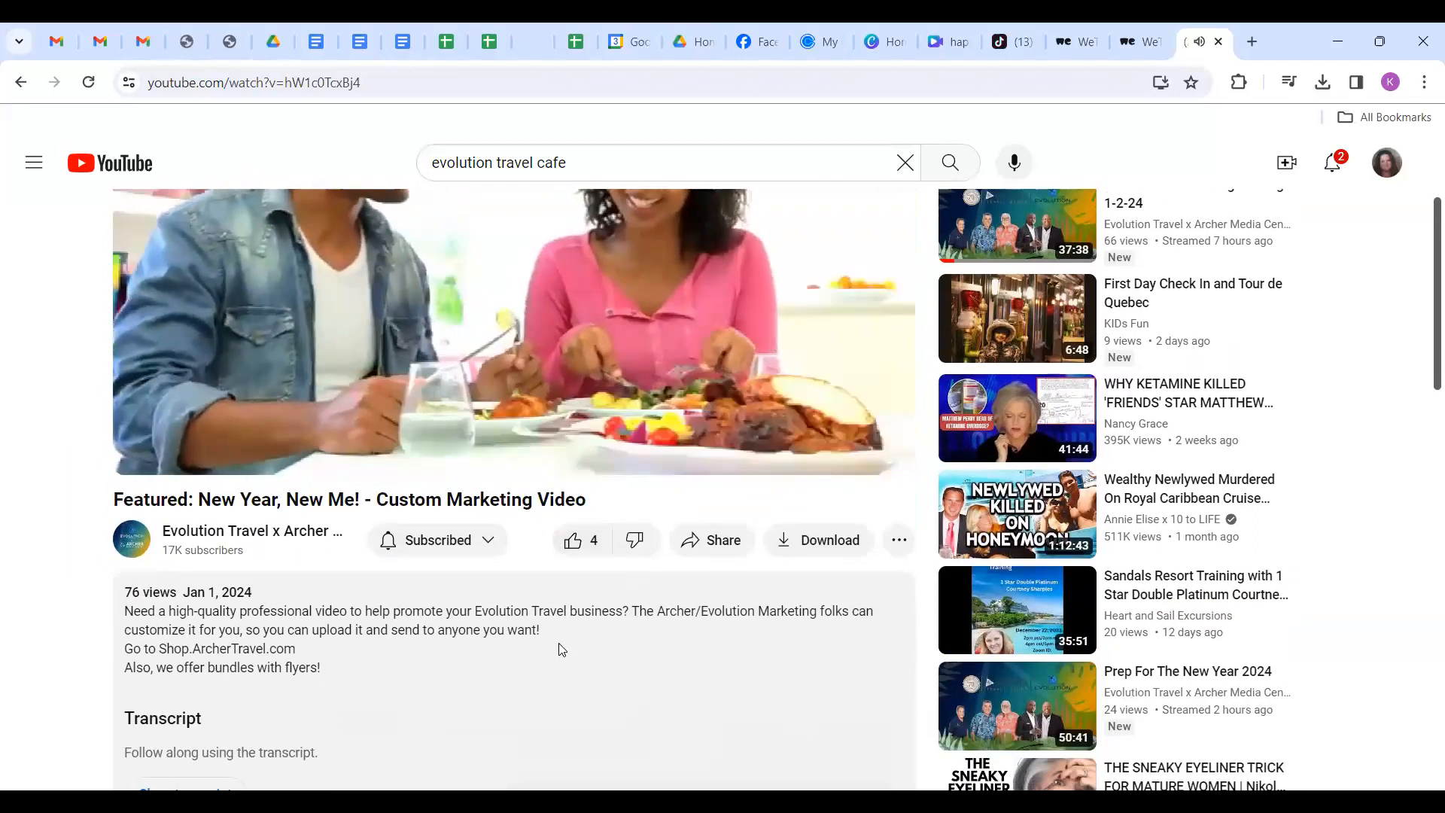
left_click(825, 551)
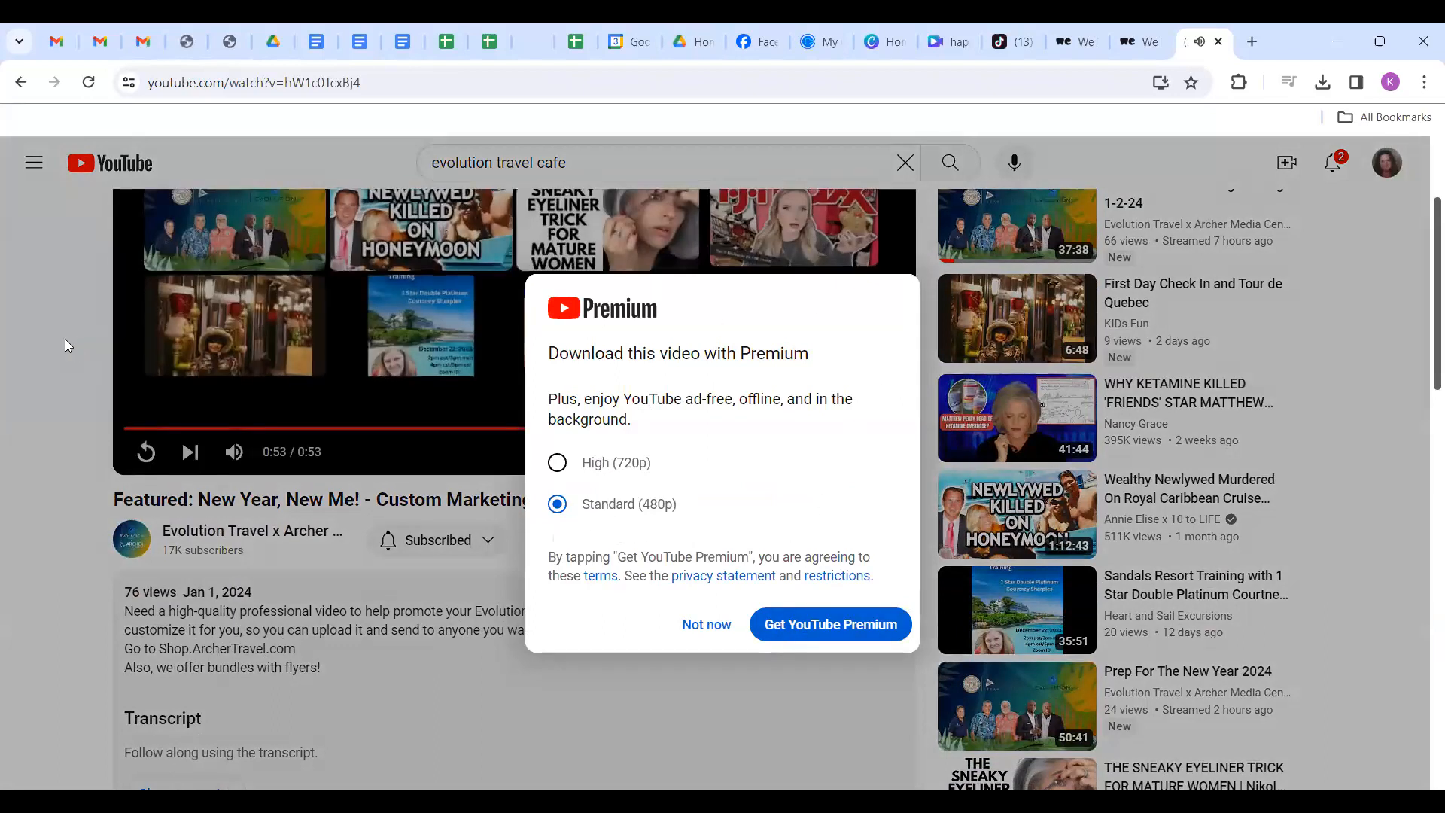
left_click(65, 341)
Return to the channel's videos, open 'Featured: Travel USA - Free Marketing Video', and pause it at 0:08.
left_click(21, 81)
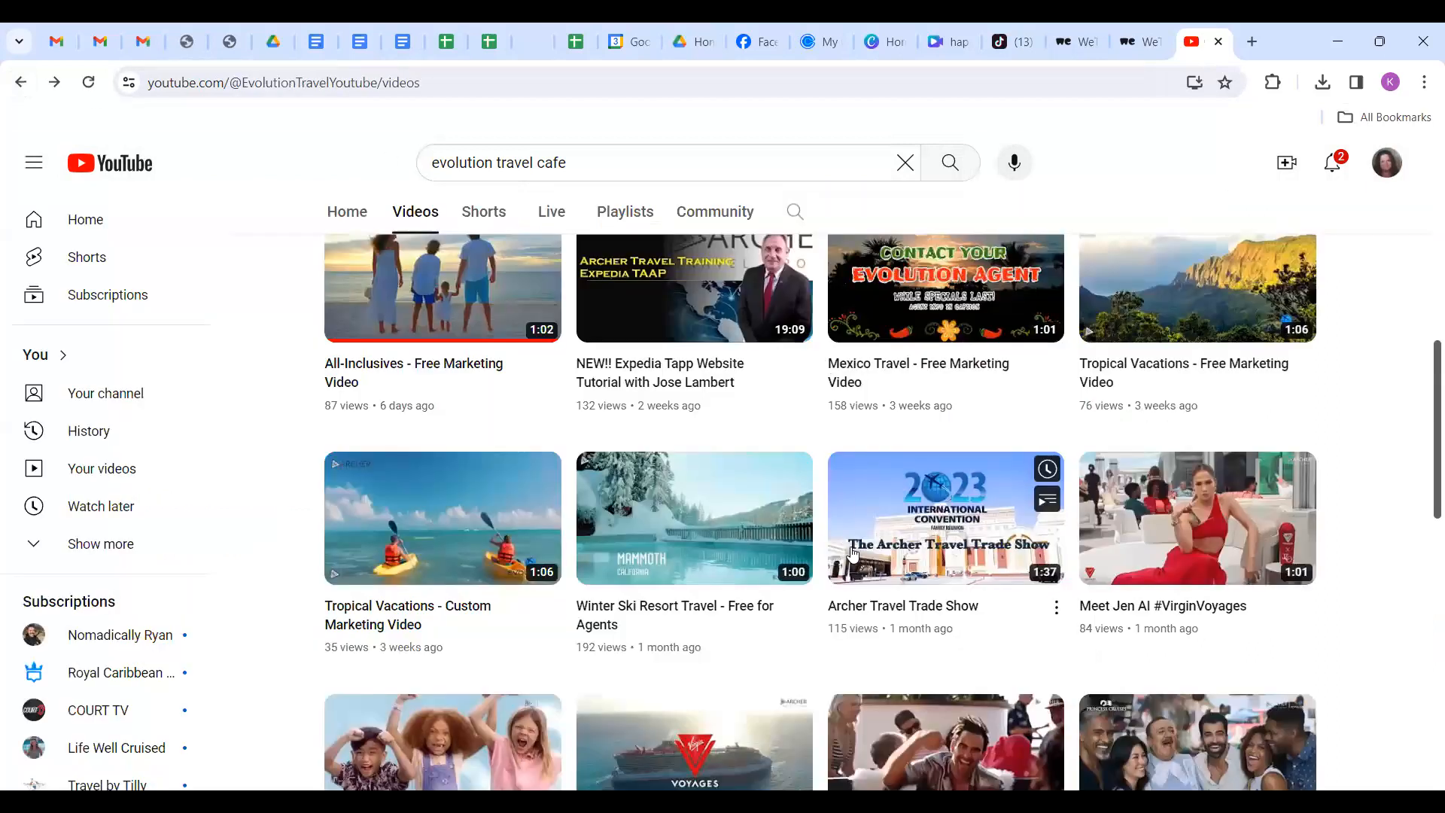
scroll(852, 555, "up", 3)
scroll(853, 555, "up", 1)
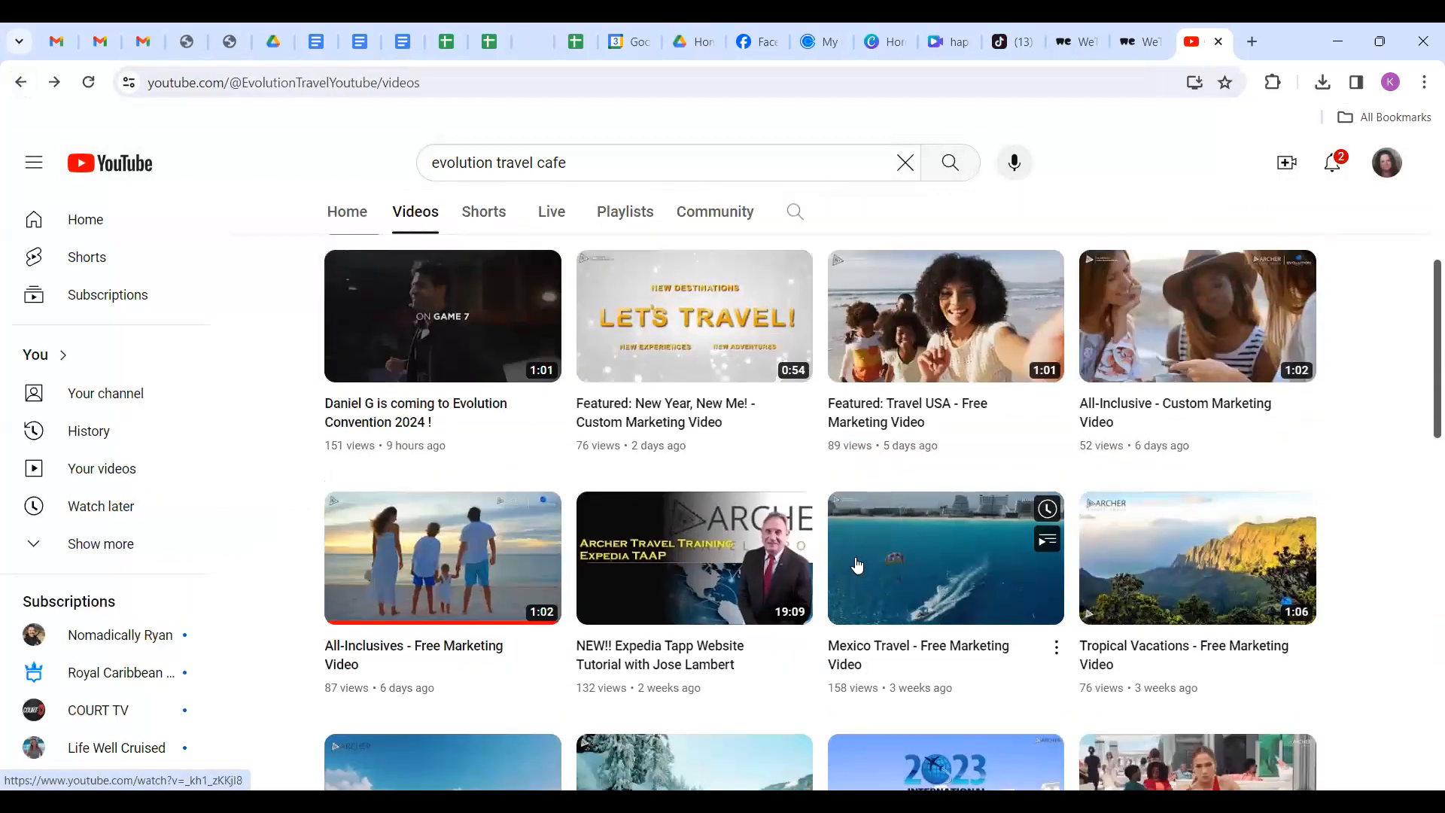
mouse_move(933, 387)
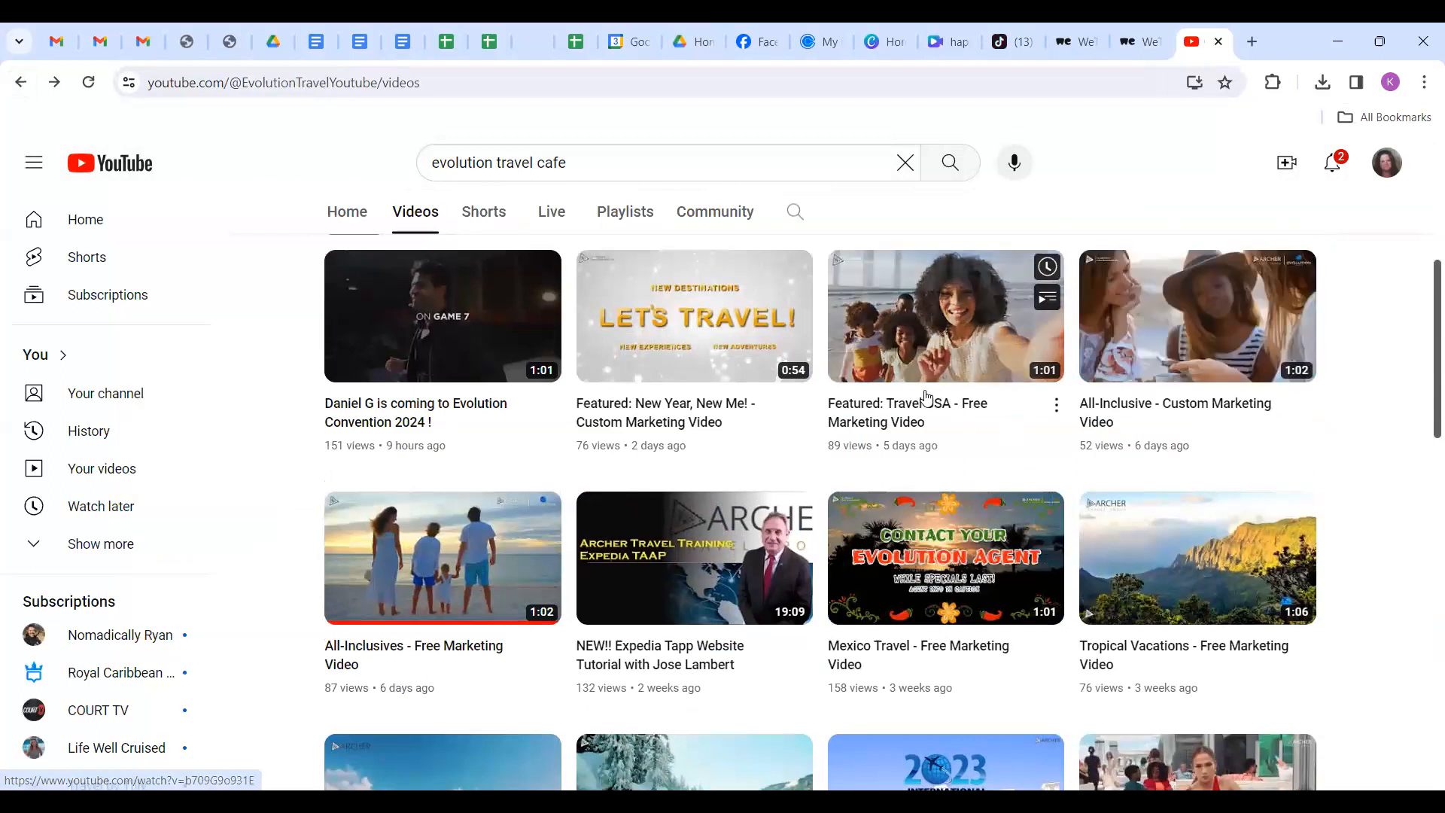
left_click(929, 344)
scroll(625, 544, "down", 3)
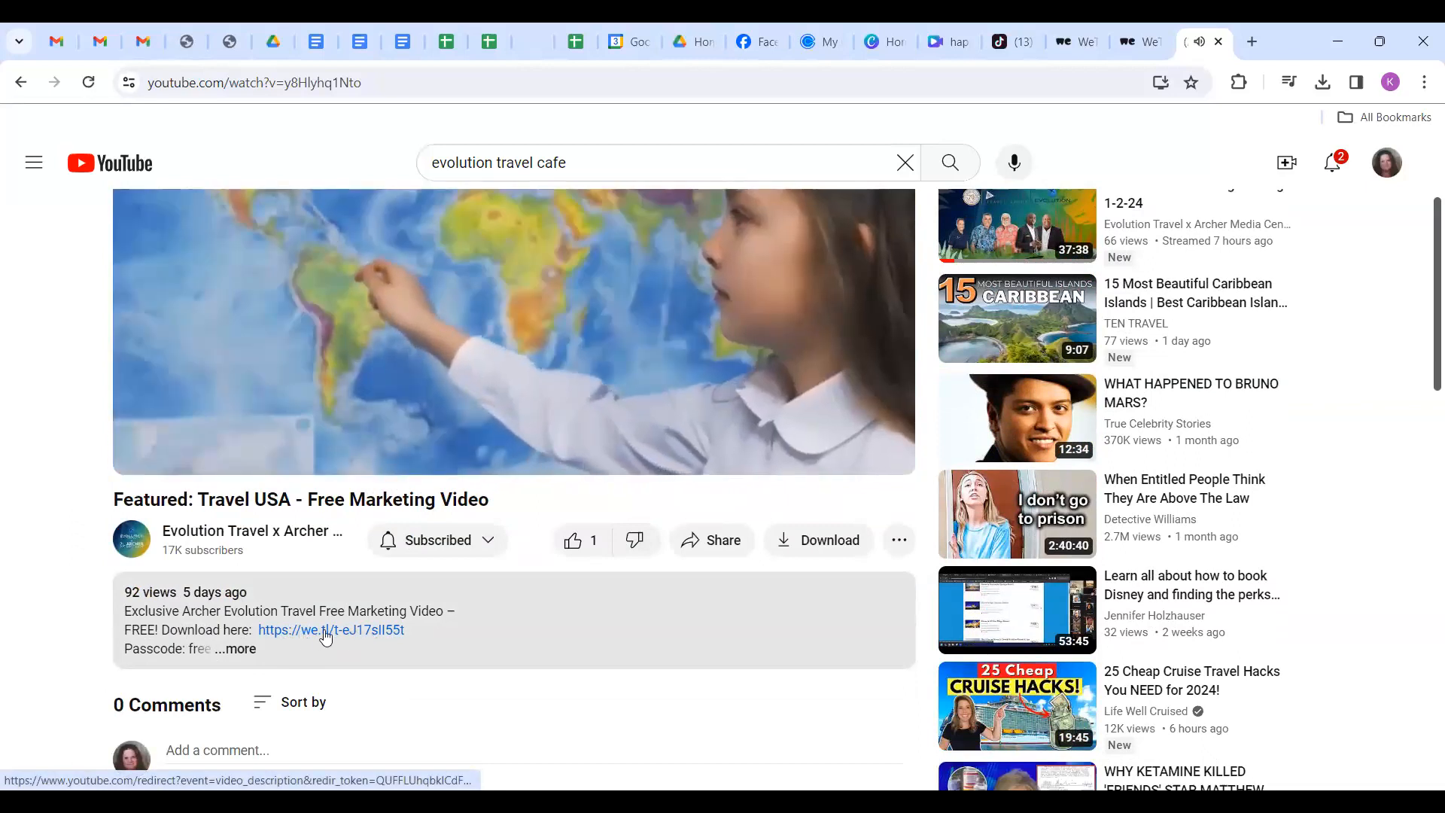
left_click(145, 451)
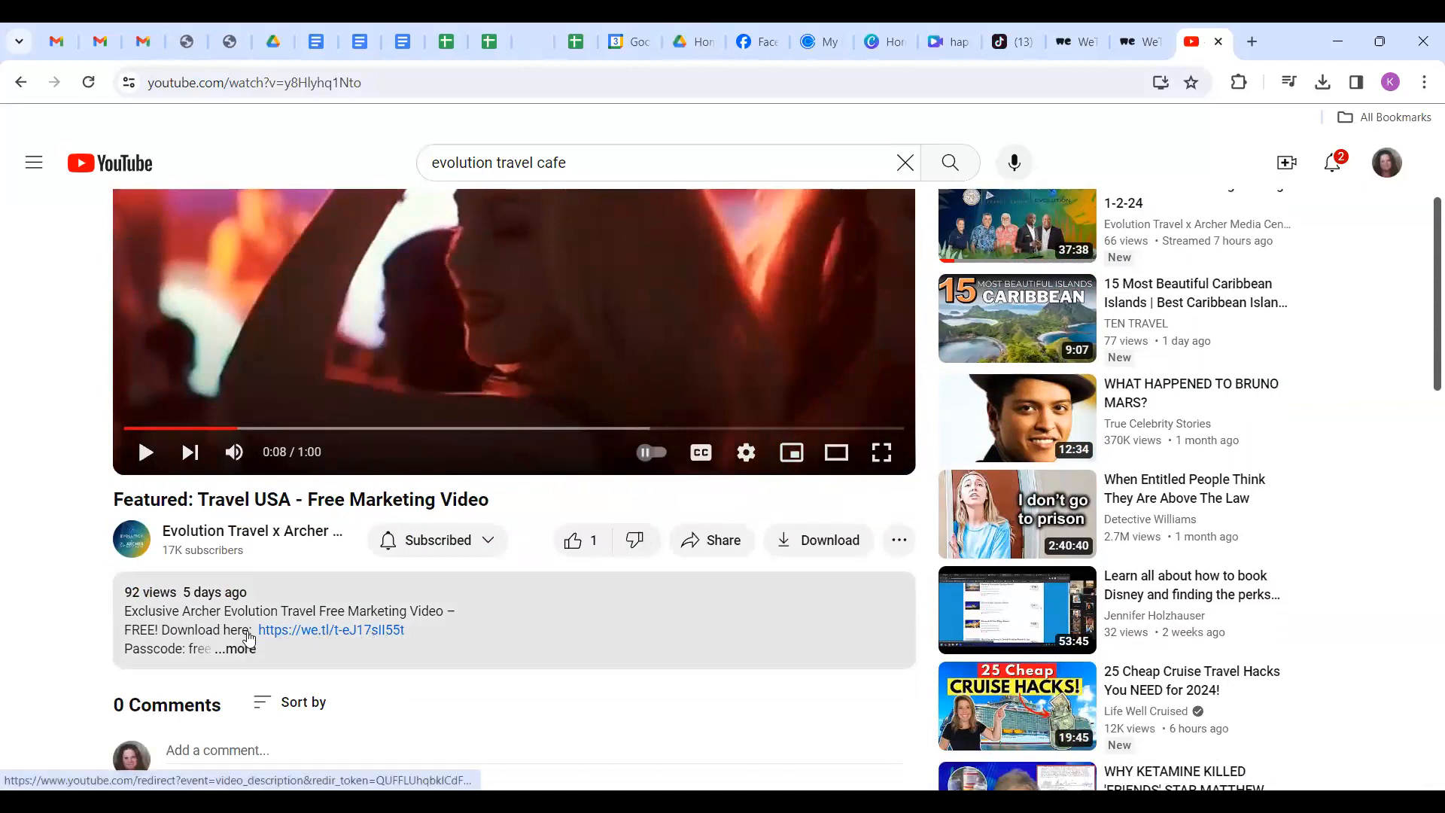
Download Free Travel USA NEW.mp4 (59.7 MB) via the we.tl link, then go back to Canva.
left_click(322, 638)
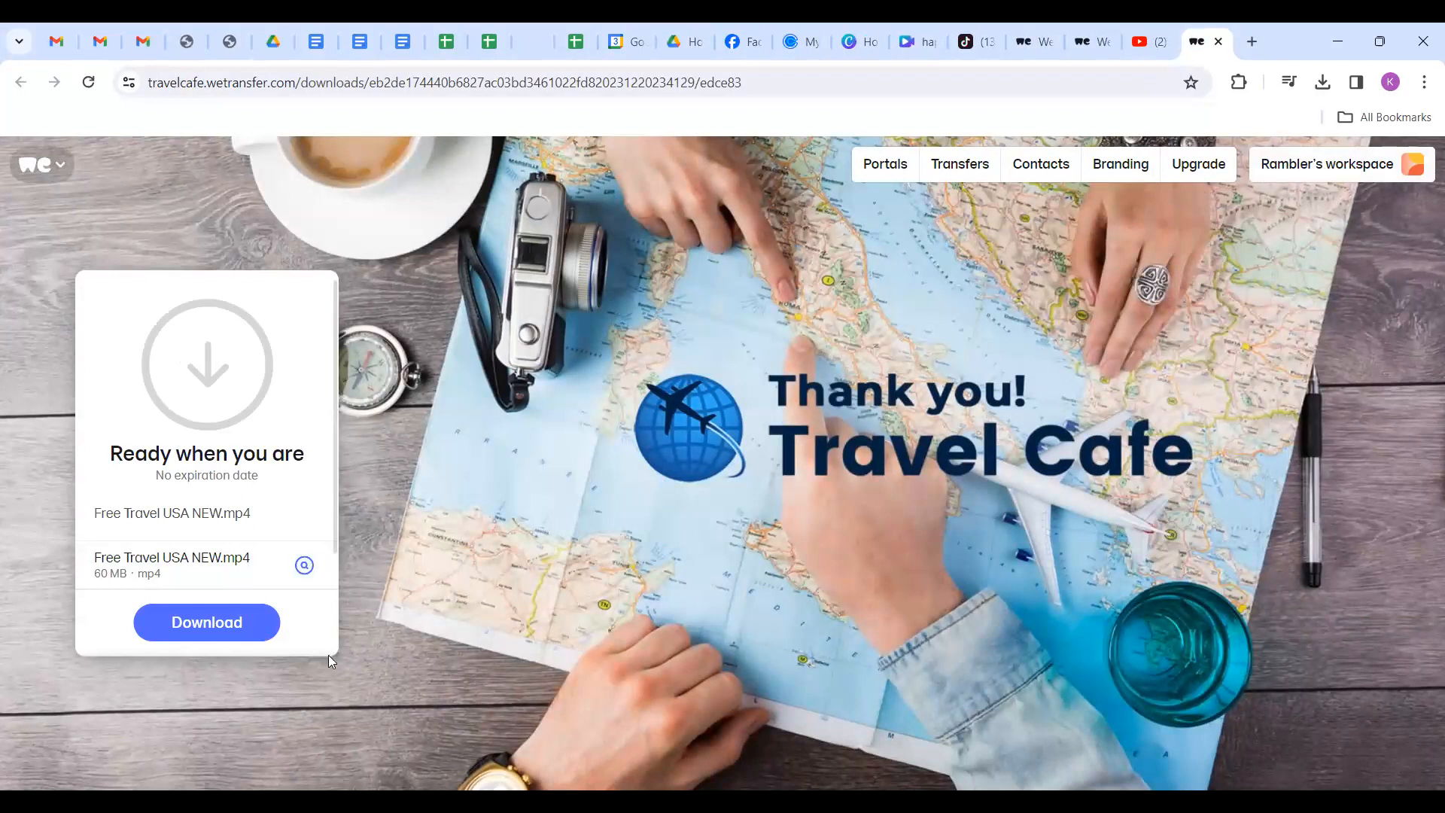
left_click(178, 630)
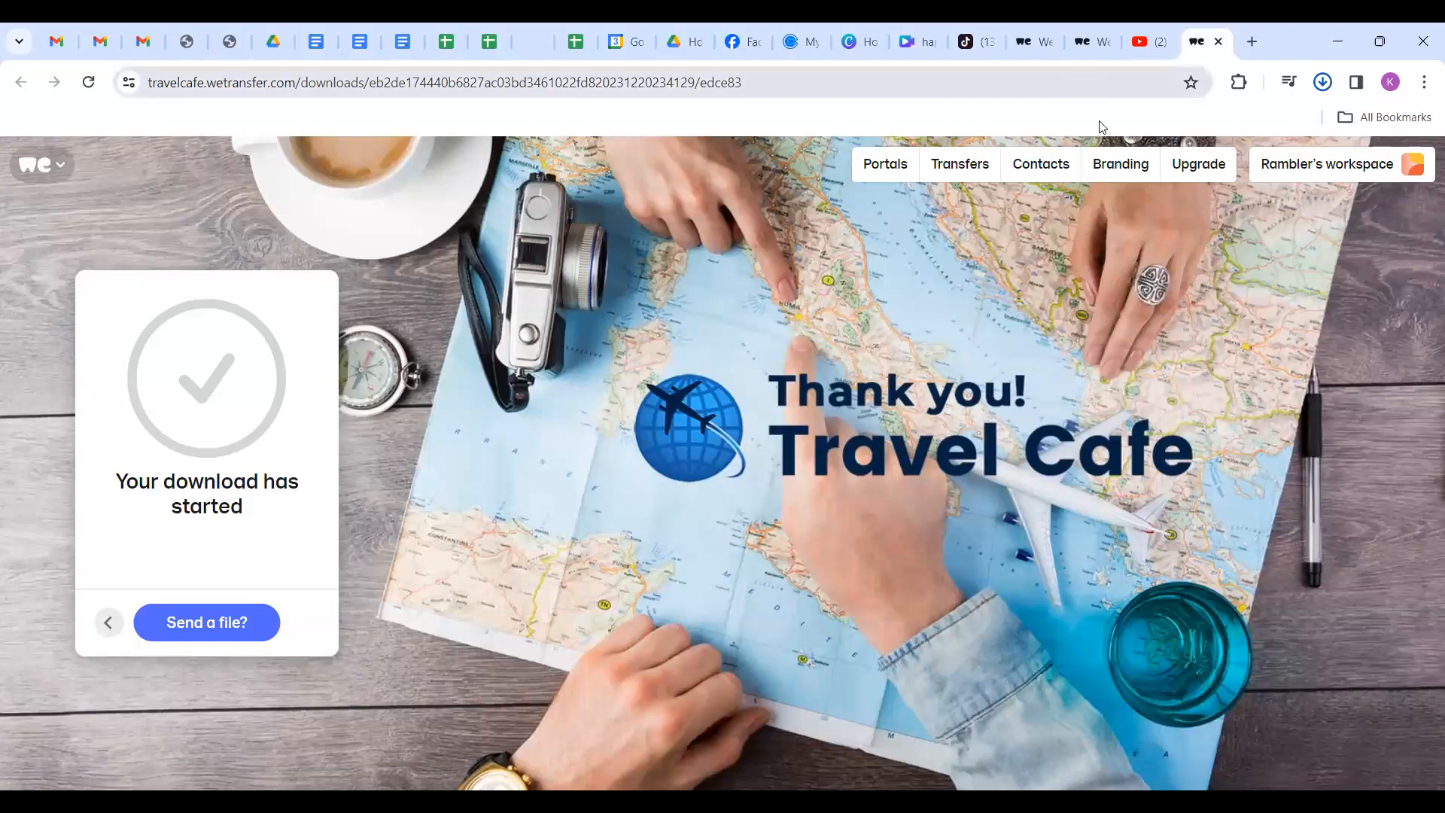
left_click(932, 43)
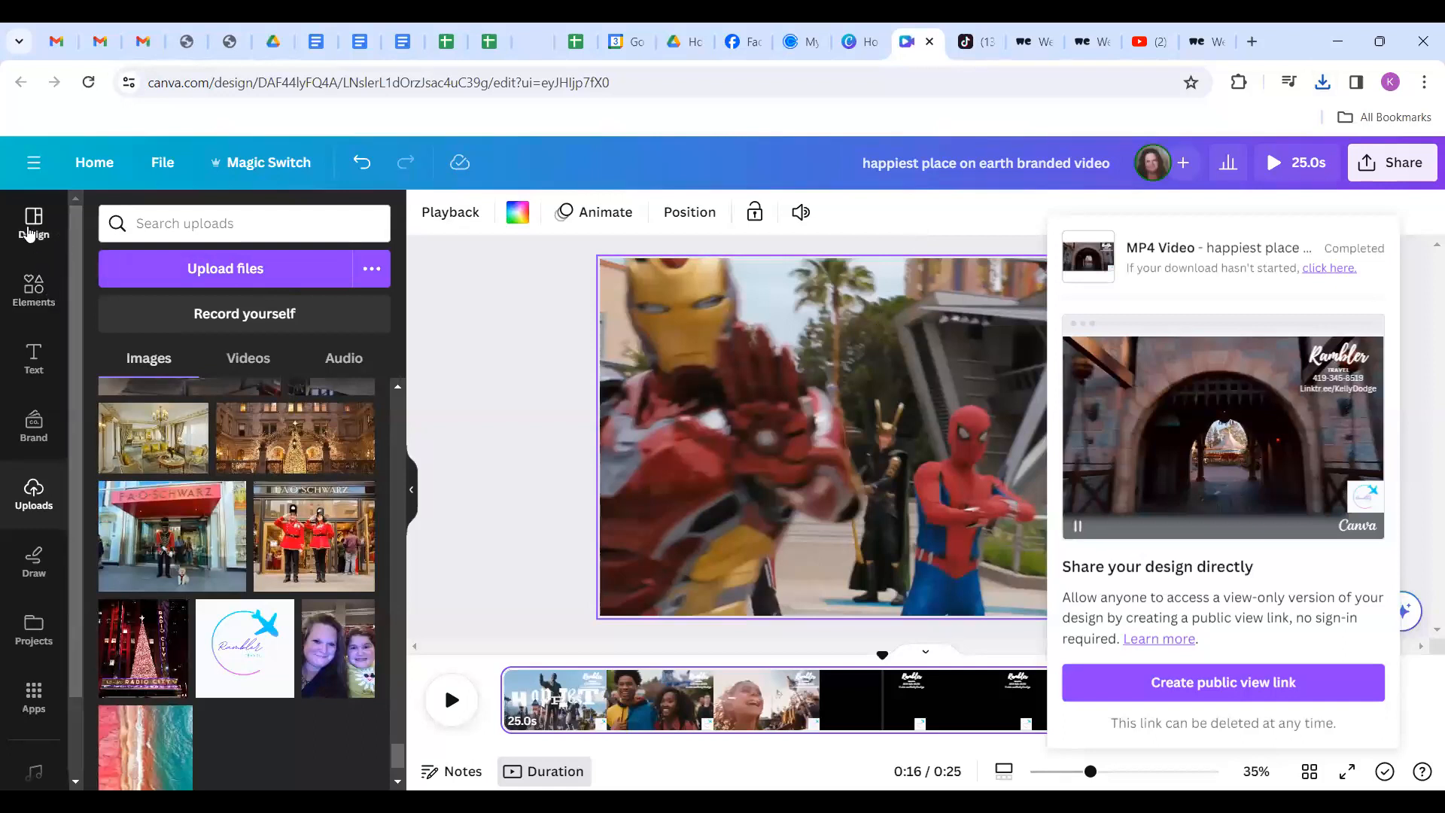
Create a blank Canva video design and open the file picker from Uploads.
left_click(95, 160)
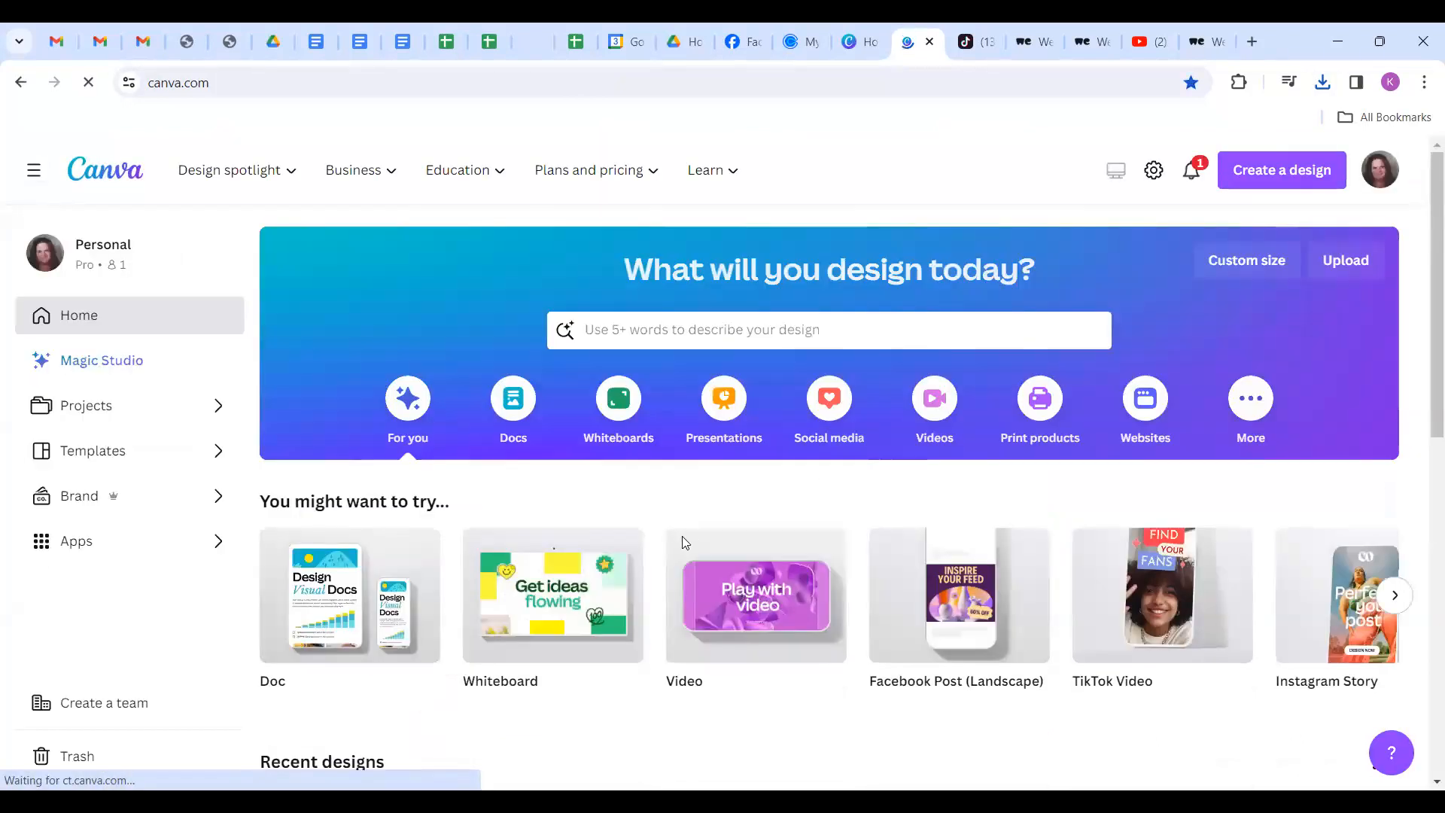
left_click(752, 614)
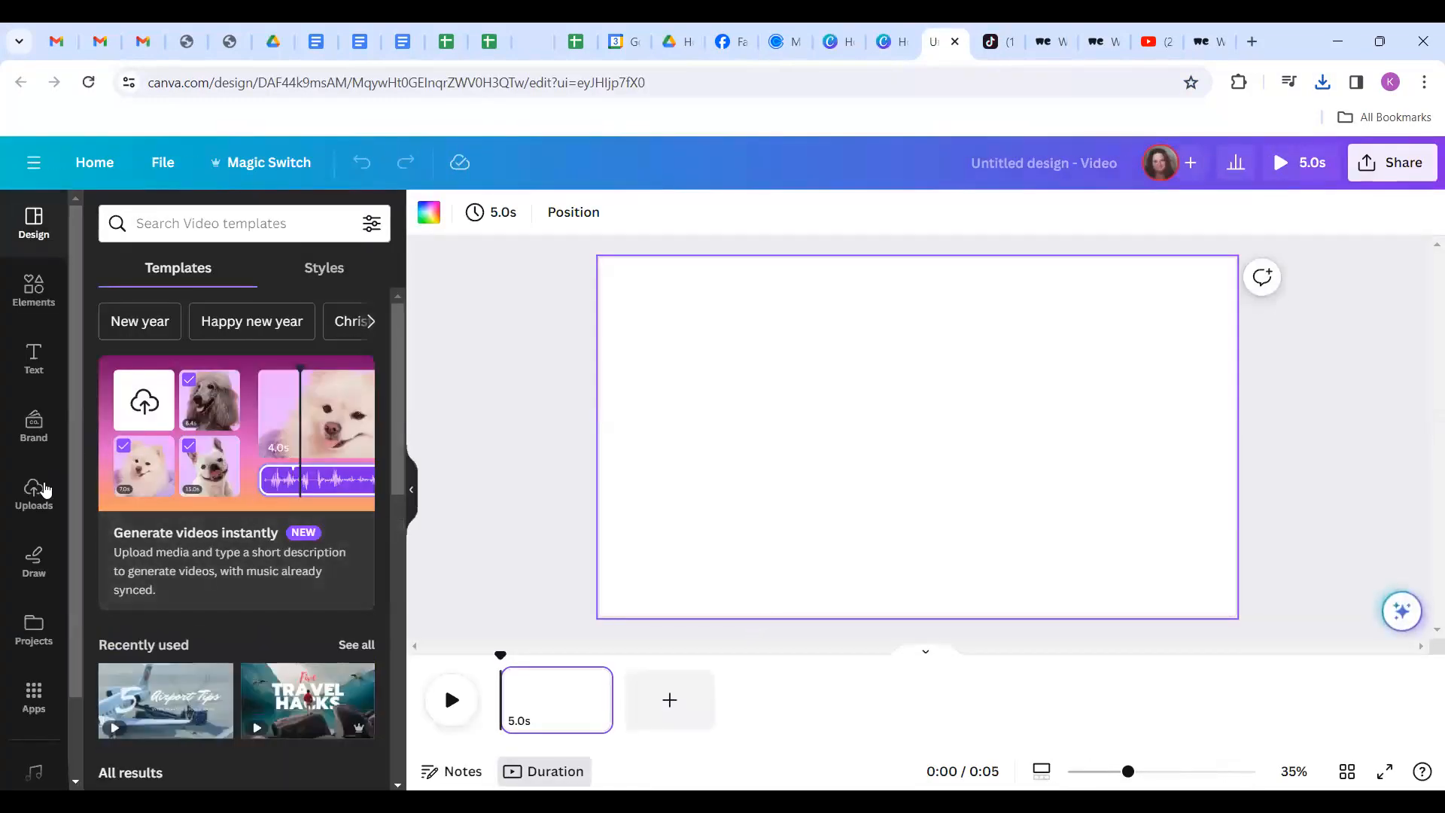
left_click(34, 495)
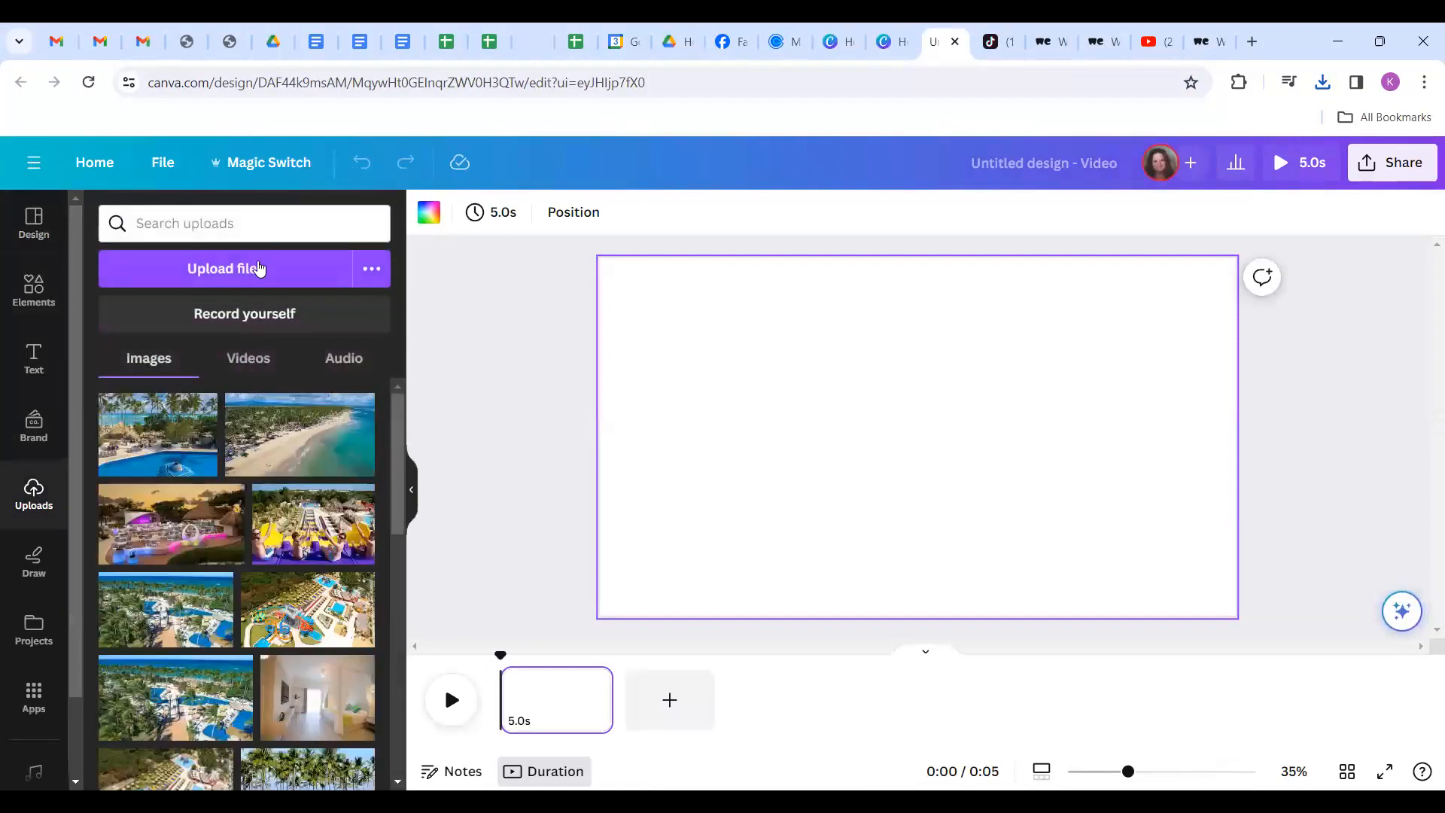
left_click(260, 277)
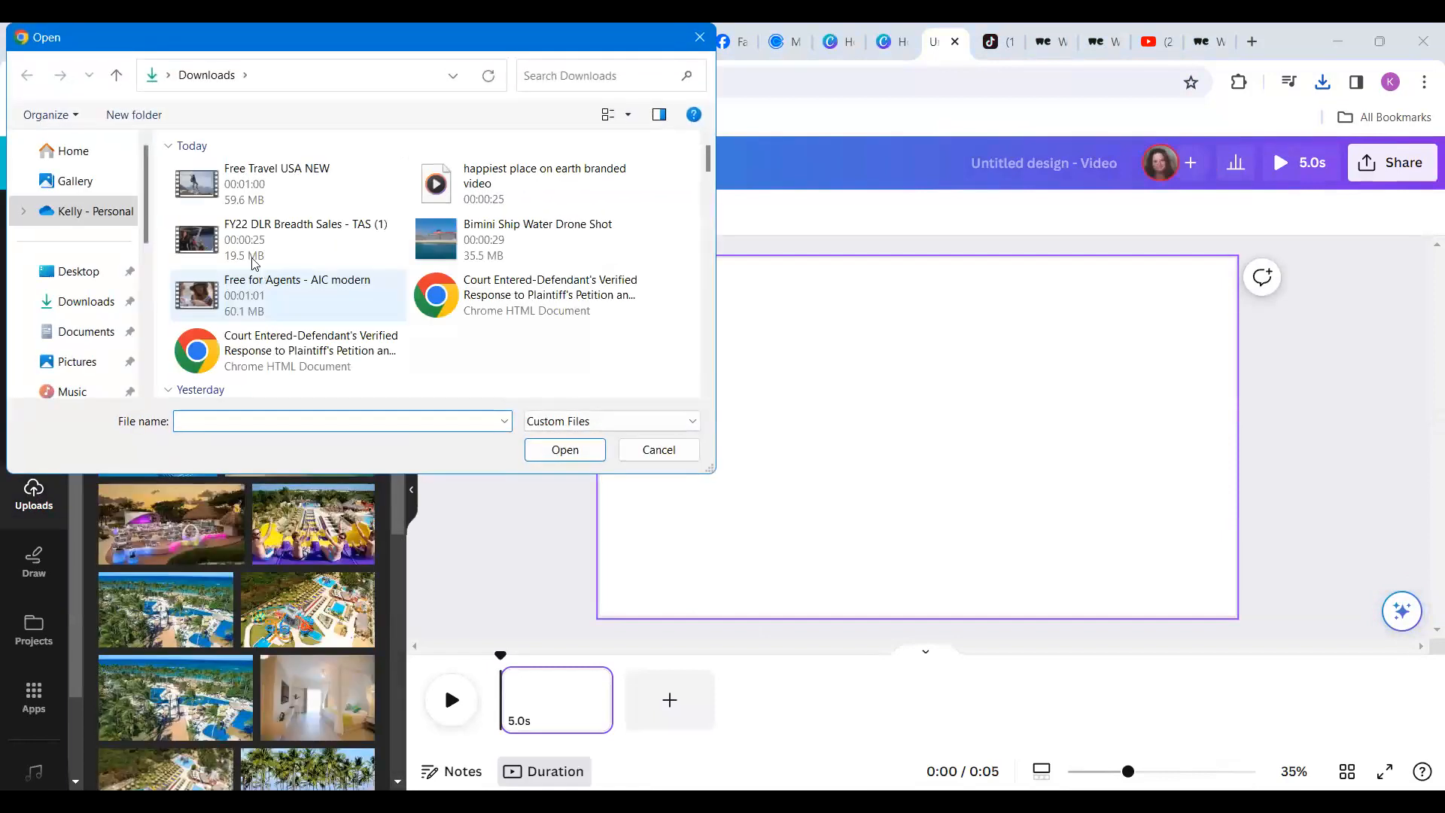
Upload 'Free Travel USA NEW' from the Downloads folder into the design's uploads.
left_click(261, 184)
double_click(260, 183)
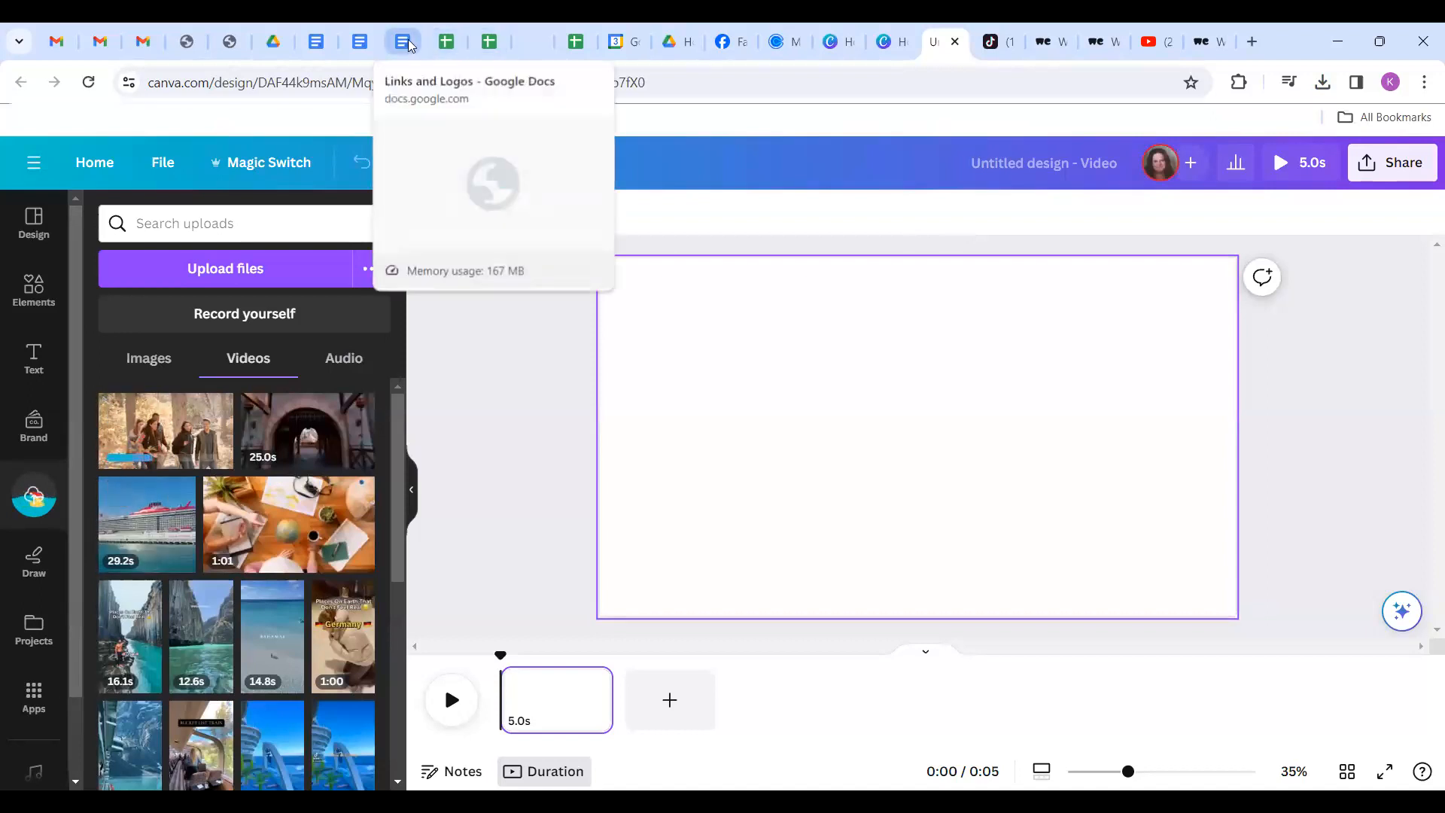
Scroll through the Daily Schedule social media tasks, dismiss the account notice, and return to Canva.
left_click(360, 43)
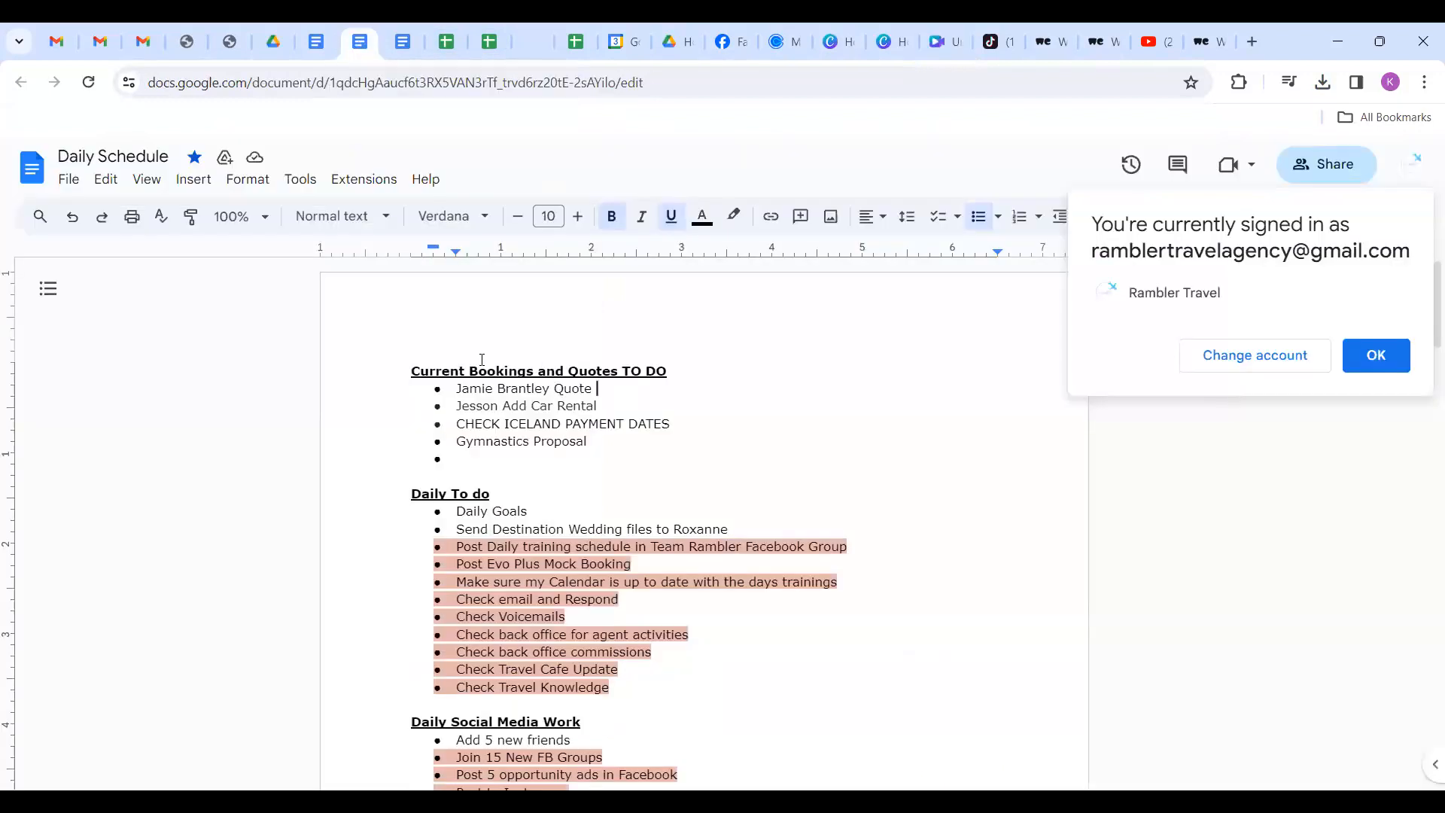
left_click(600, 377)
scroll(600, 376, "down", 3)
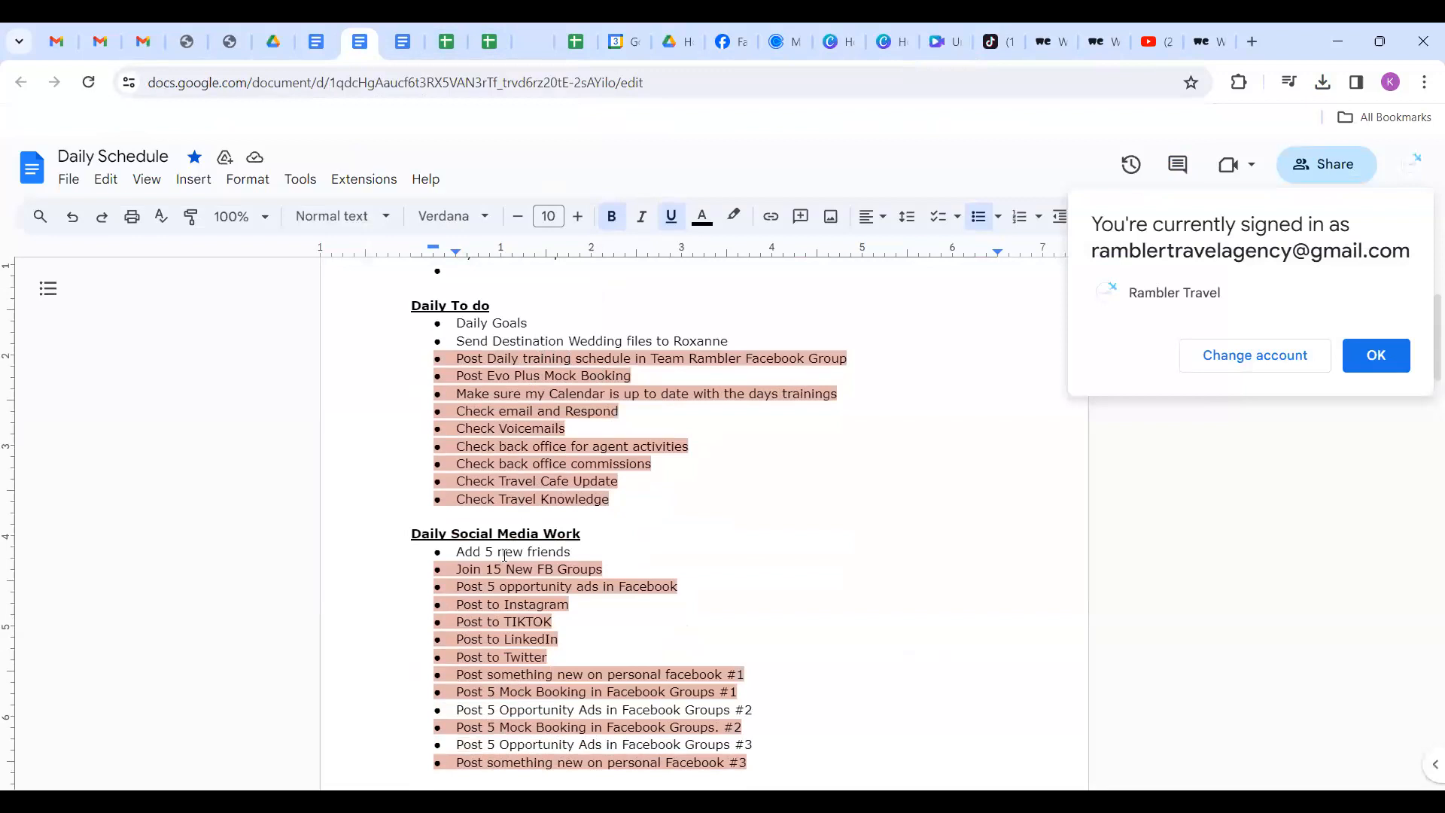
scroll(504, 554, "down", 4)
scroll(551, 471, "up", 5)
scroll(550, 471, "up", 2)
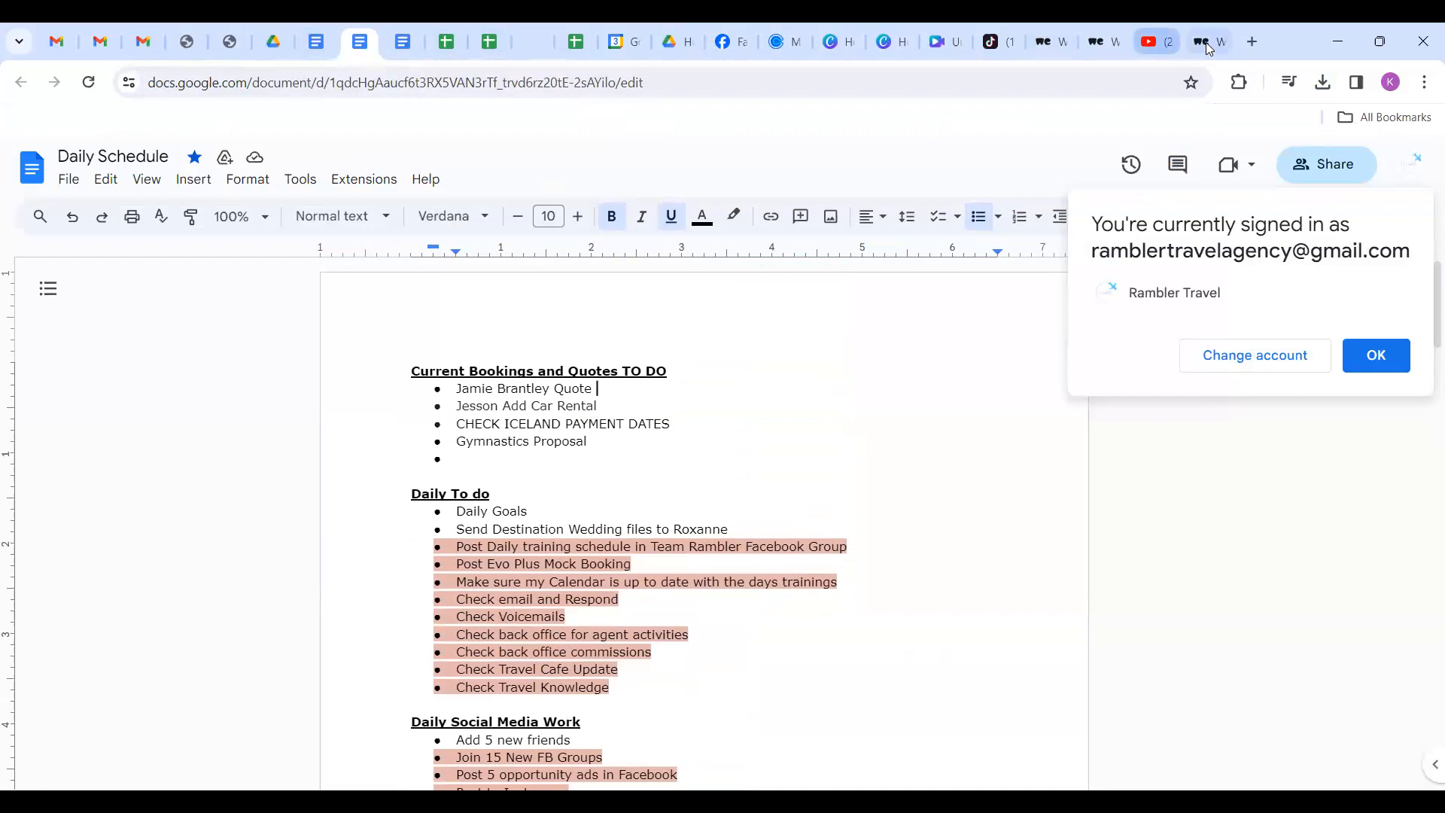
left_click(1370, 354)
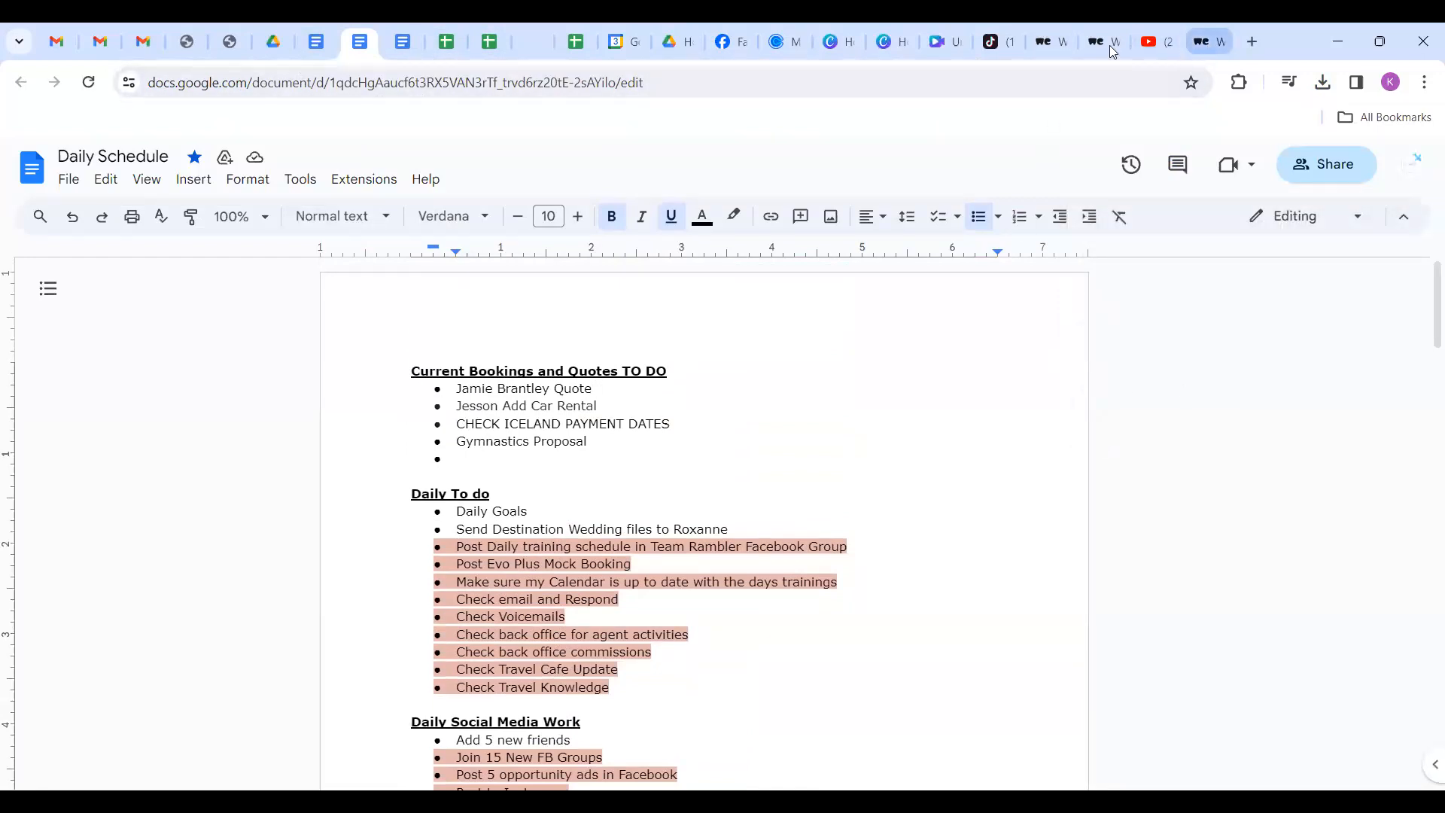
left_click(946, 42)
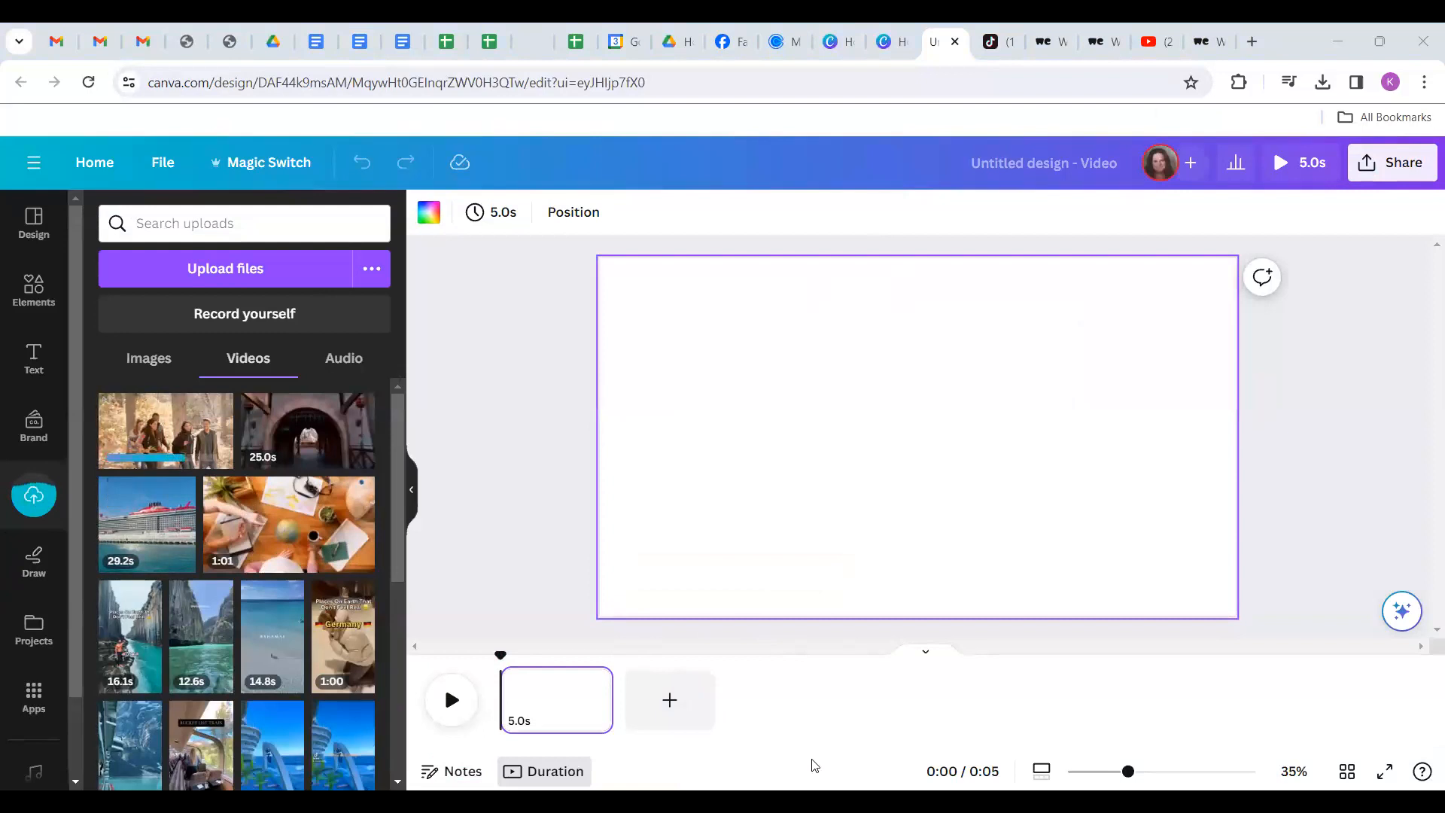
Place the 1:00 travel clip on the blank page and set it as the page background.
left_click(618, 526)
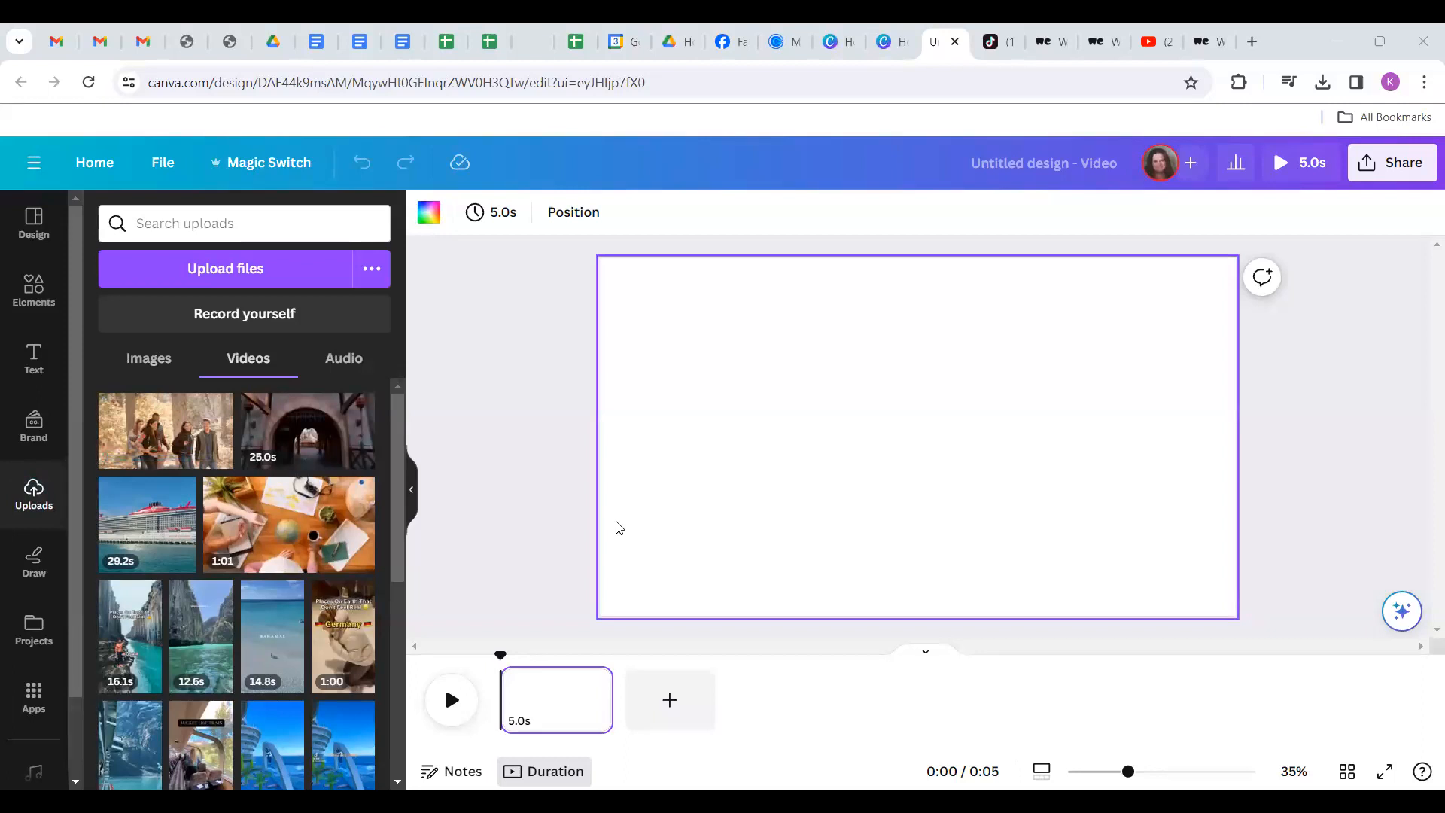
left_click(147, 444)
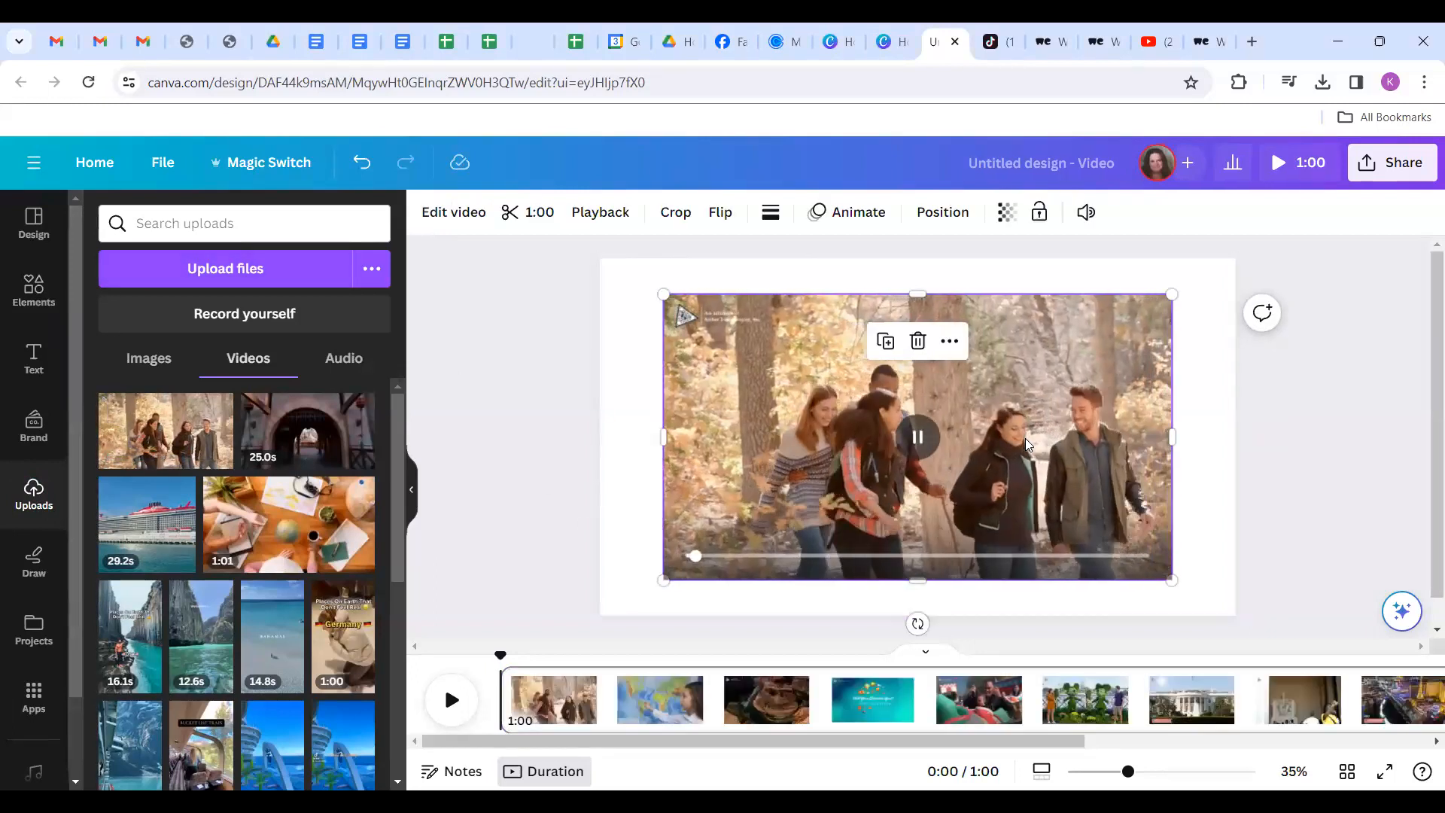
right_click(1056, 450)
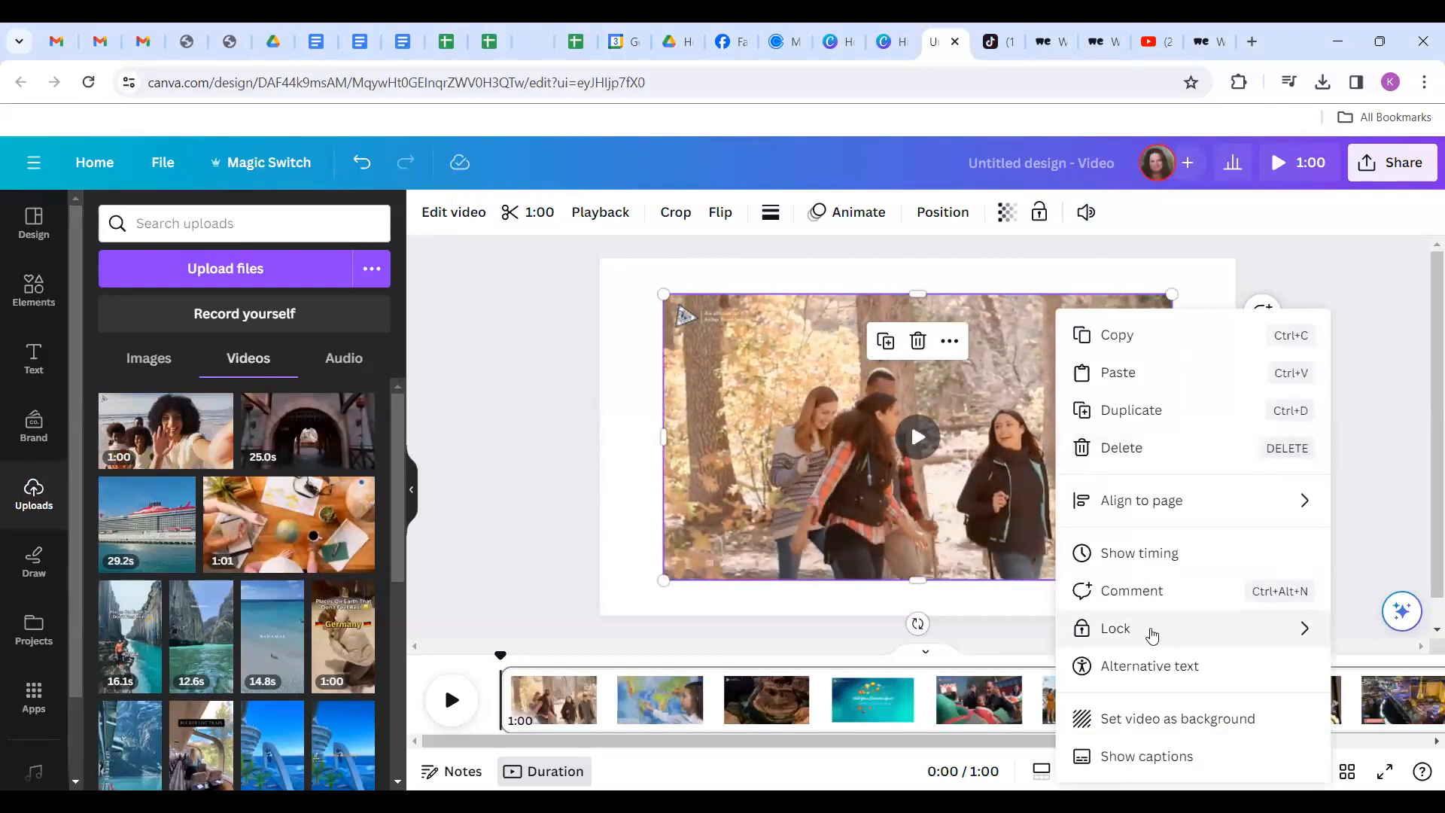
left_click(1163, 718)
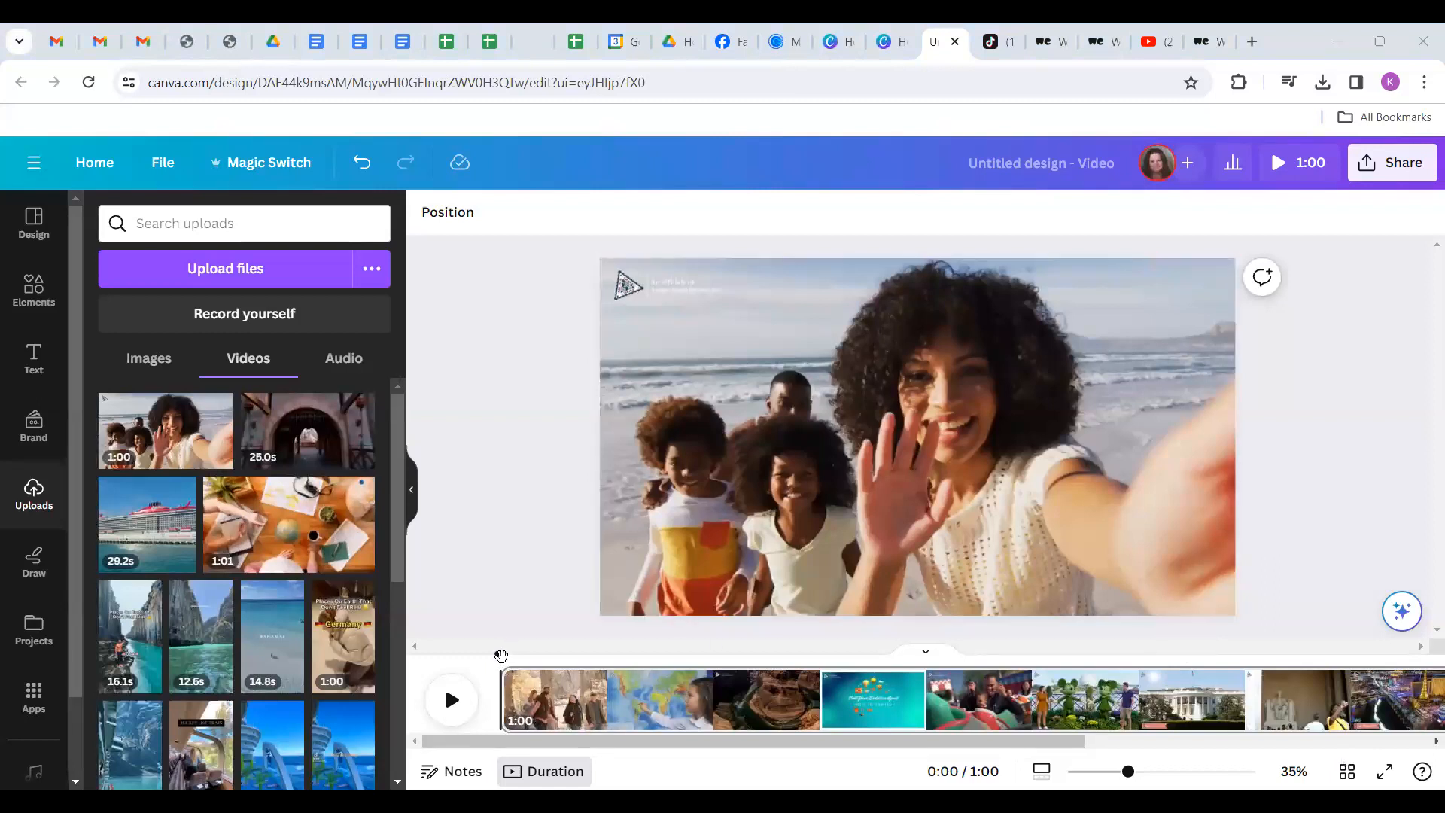
Trim the last beach clip so the video ends at 1:00, then play the ending from about 0:53.
left_click_drag(501, 655, 1251, 786)
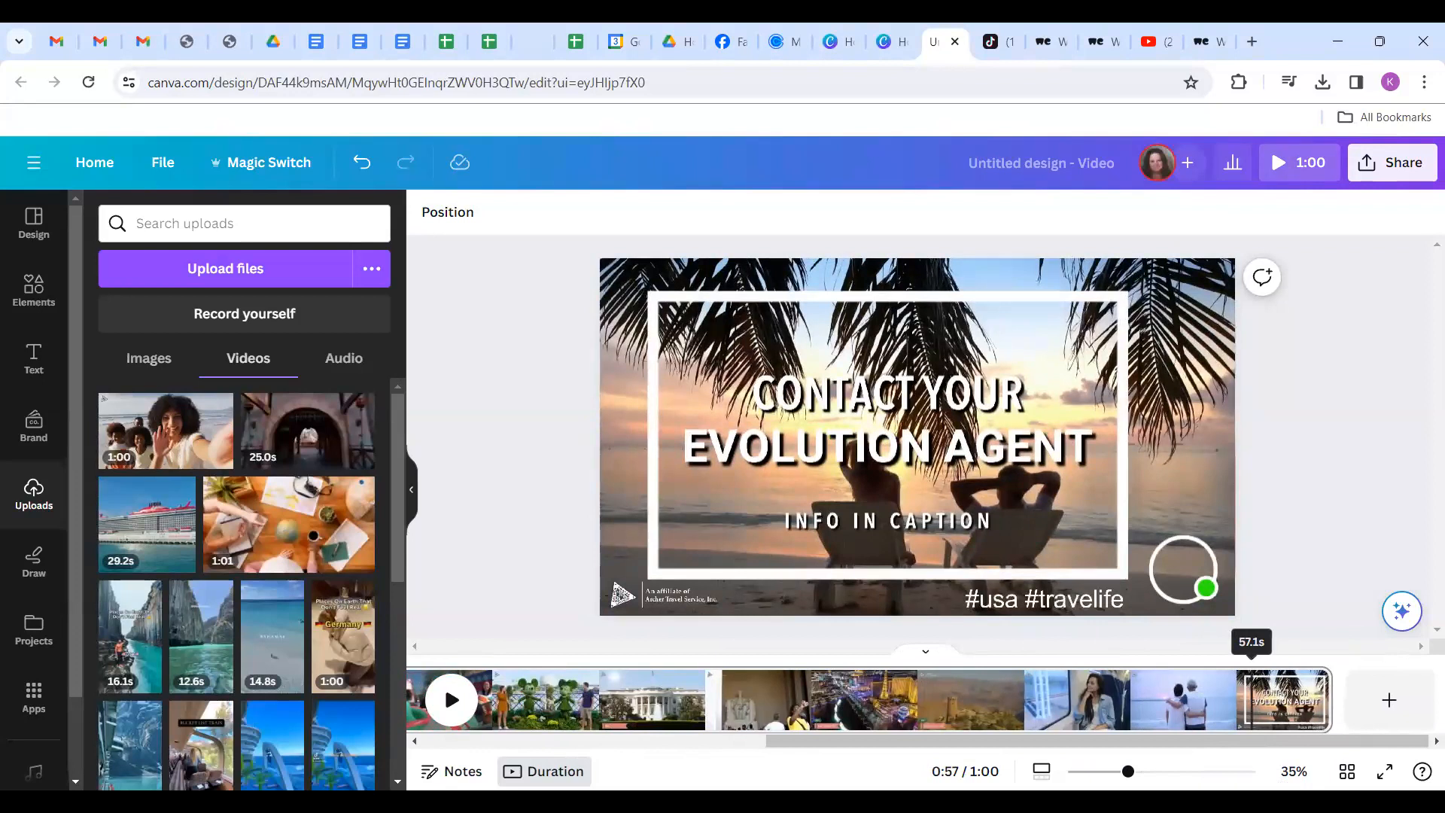
left_click_drag(1251, 700, 1241, 700)
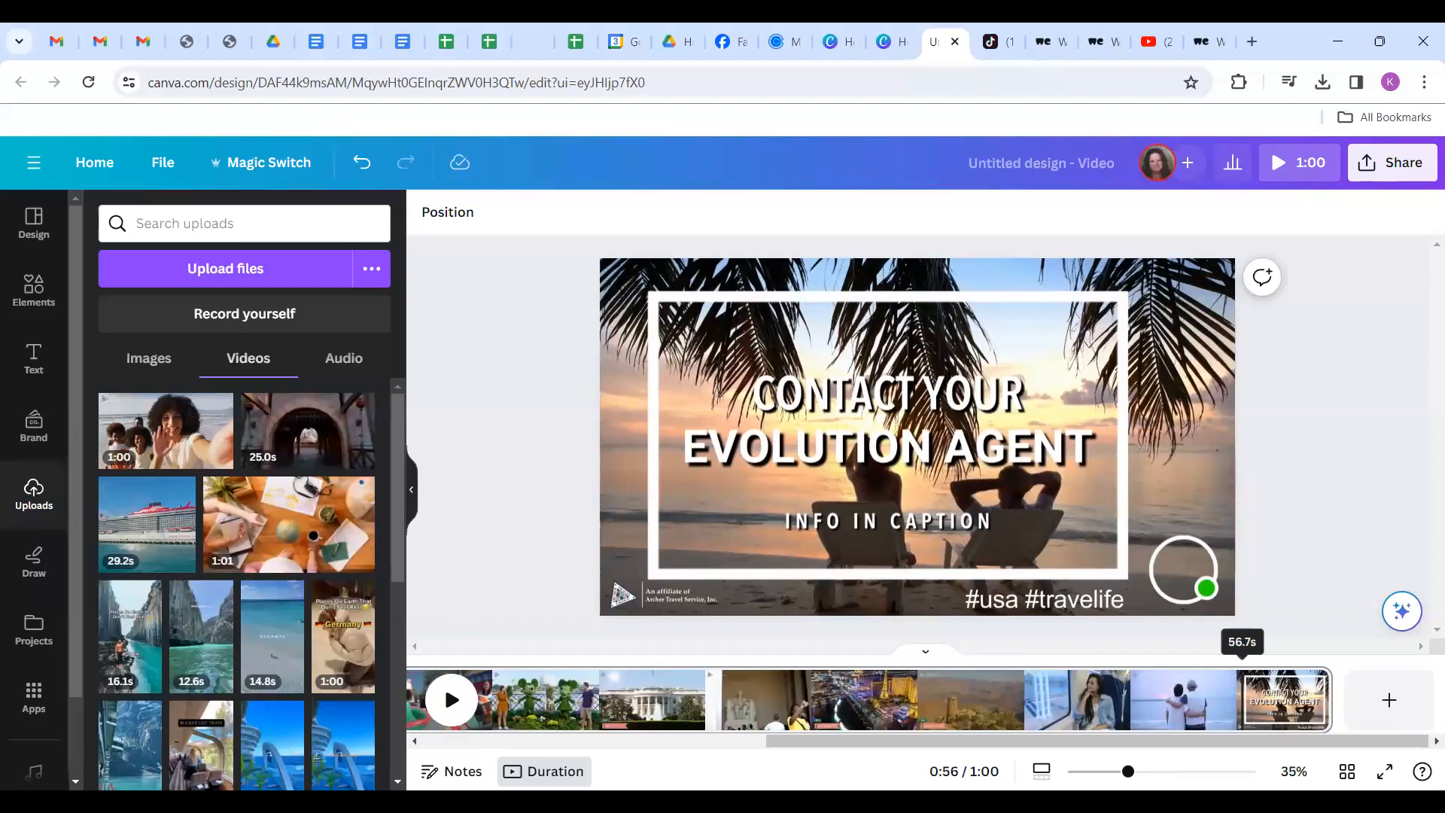
mouse_move(1310, 708)
left_mouse_down()
mouse_move(1242, 718)
mouse_move(1292, 714)
left_mouse_up()
left_click(1177, 705)
left_click(456, 700)
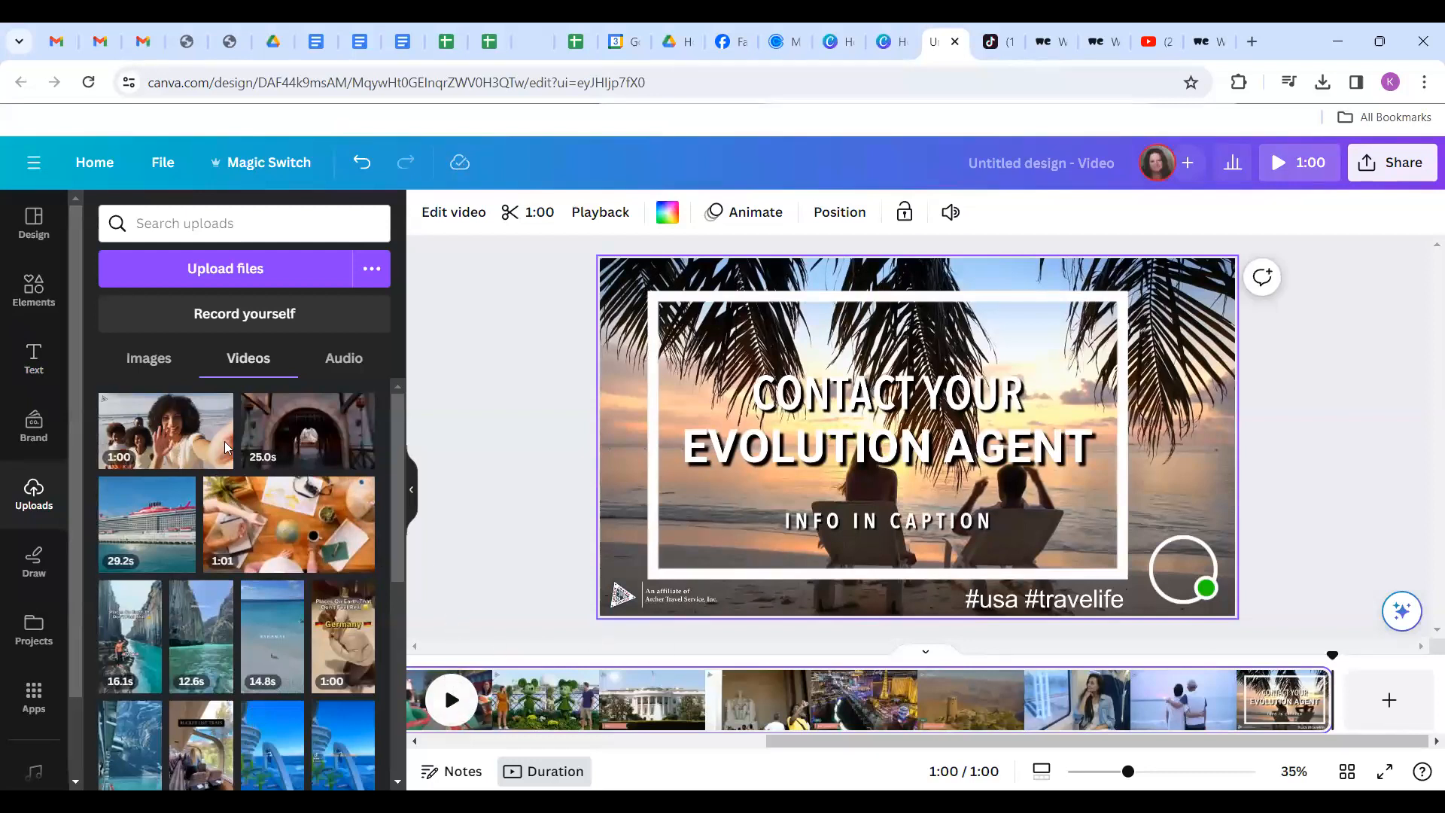
Add the 'Cheers / To the New Year' text combination, clear both lines, and raise the tagline size from 18 to 24.
left_click(34, 362)
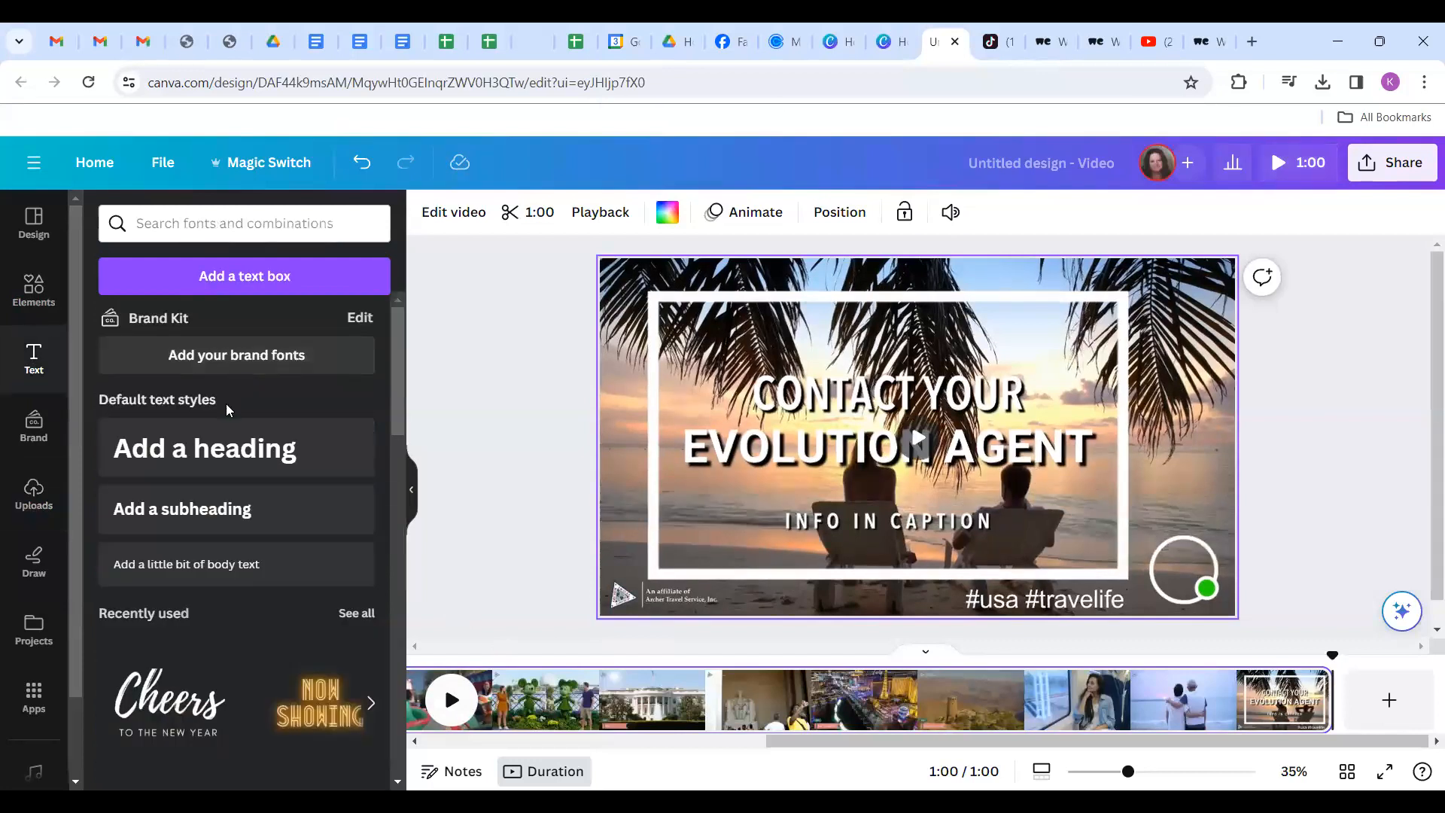
left_click(272, 695)
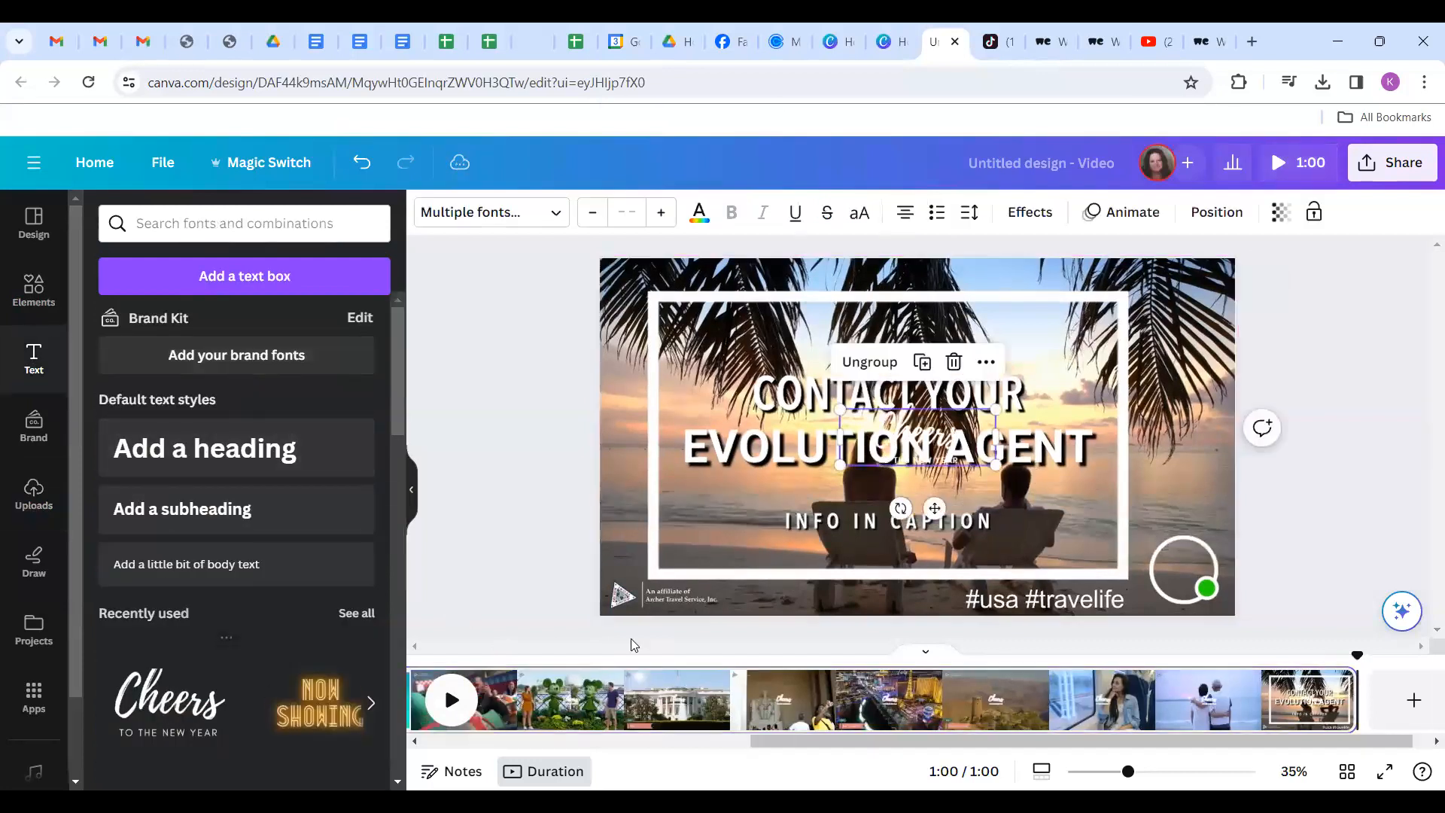
left_click(941, 442)
double_click(941, 440)
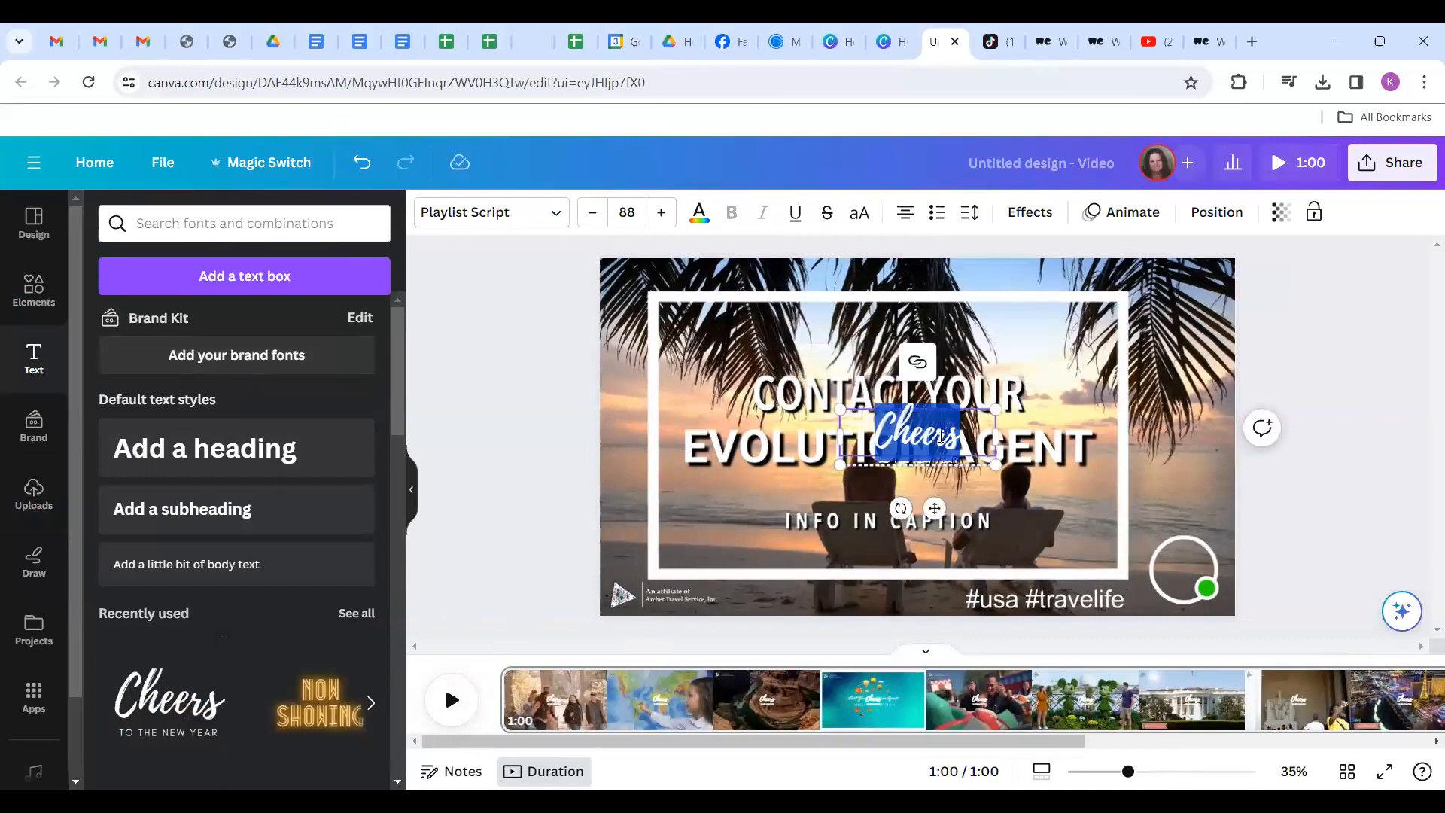
key("BackSpace")
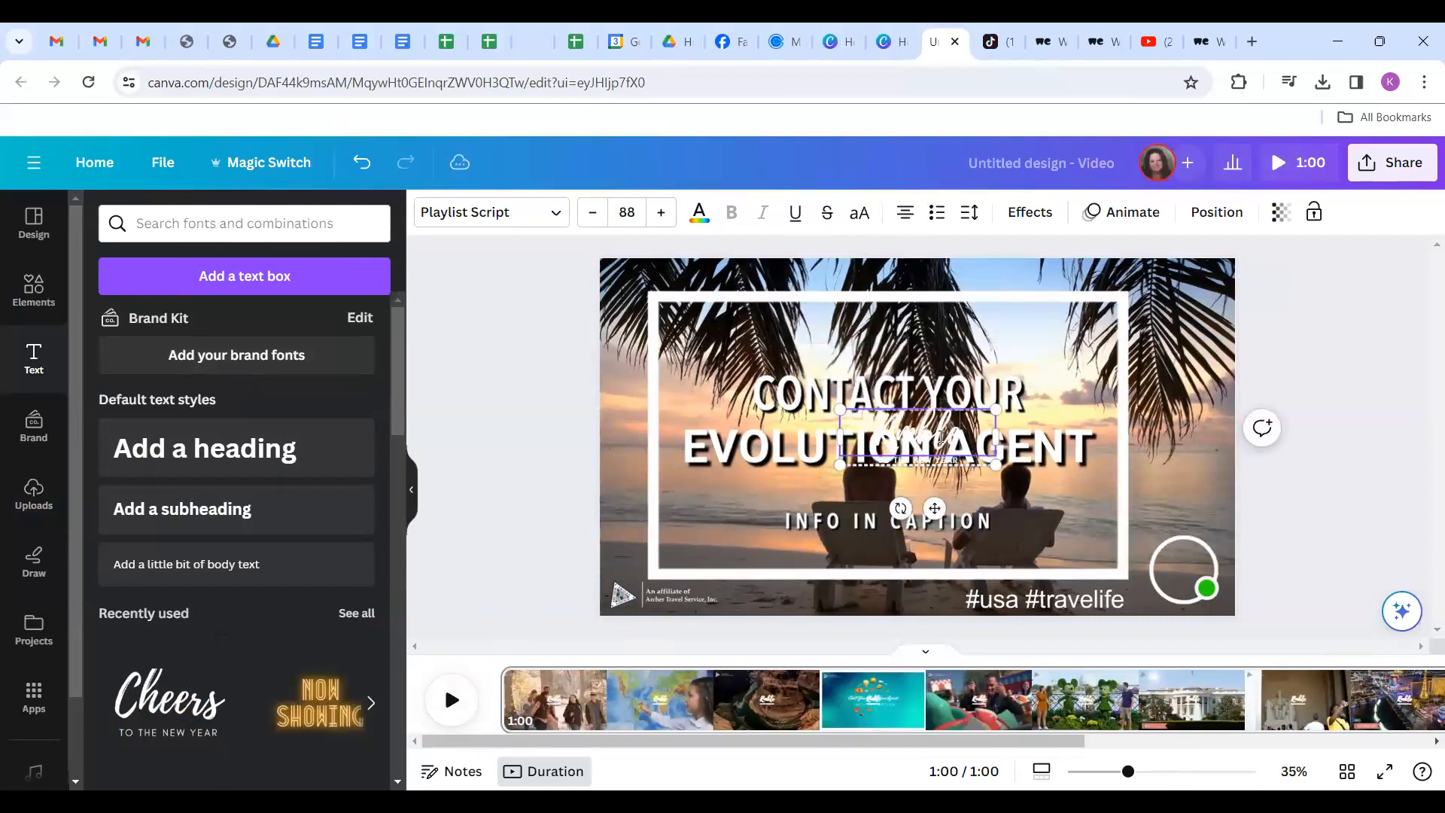
key("Tab")
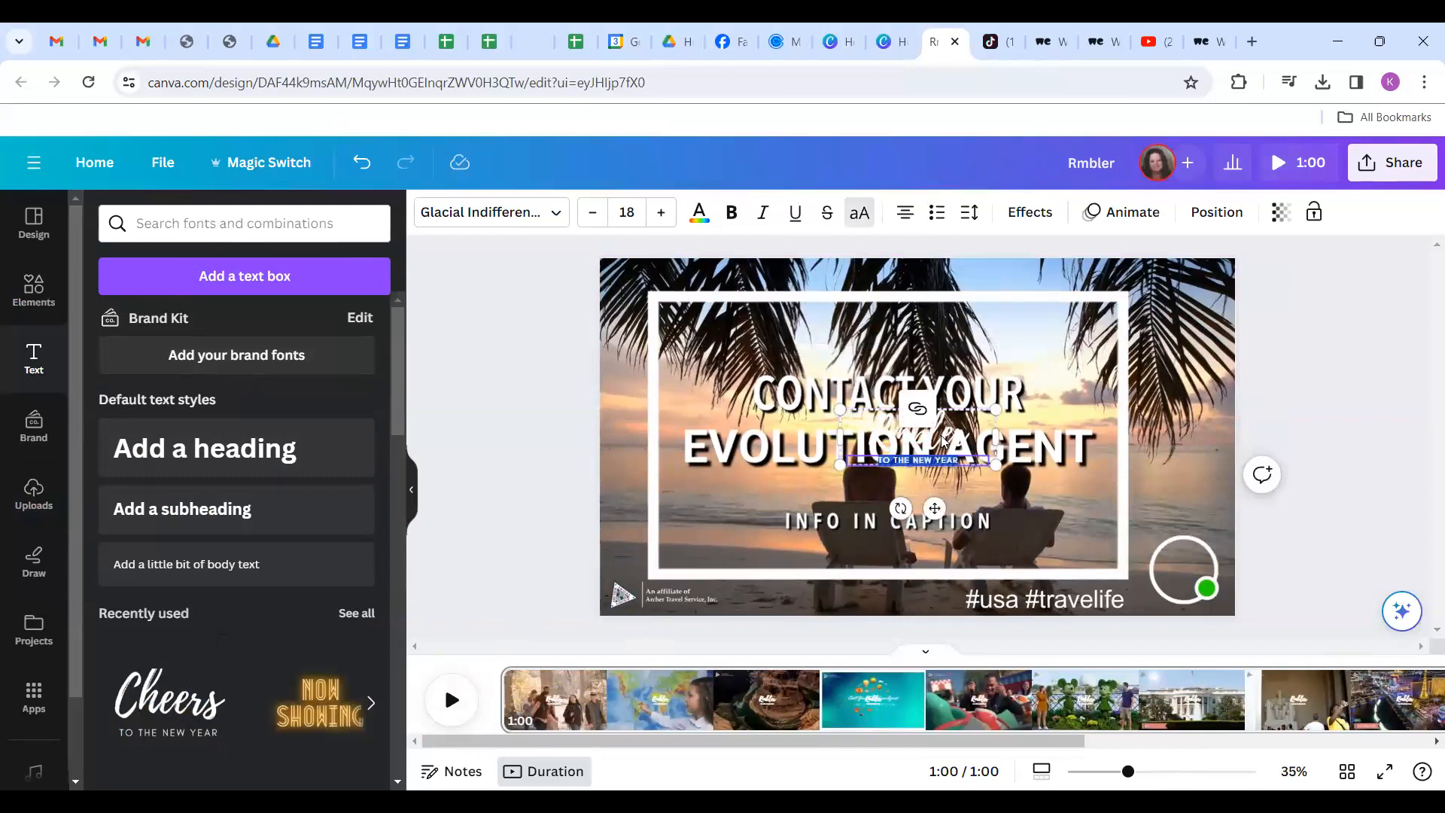
key("BackSpace")
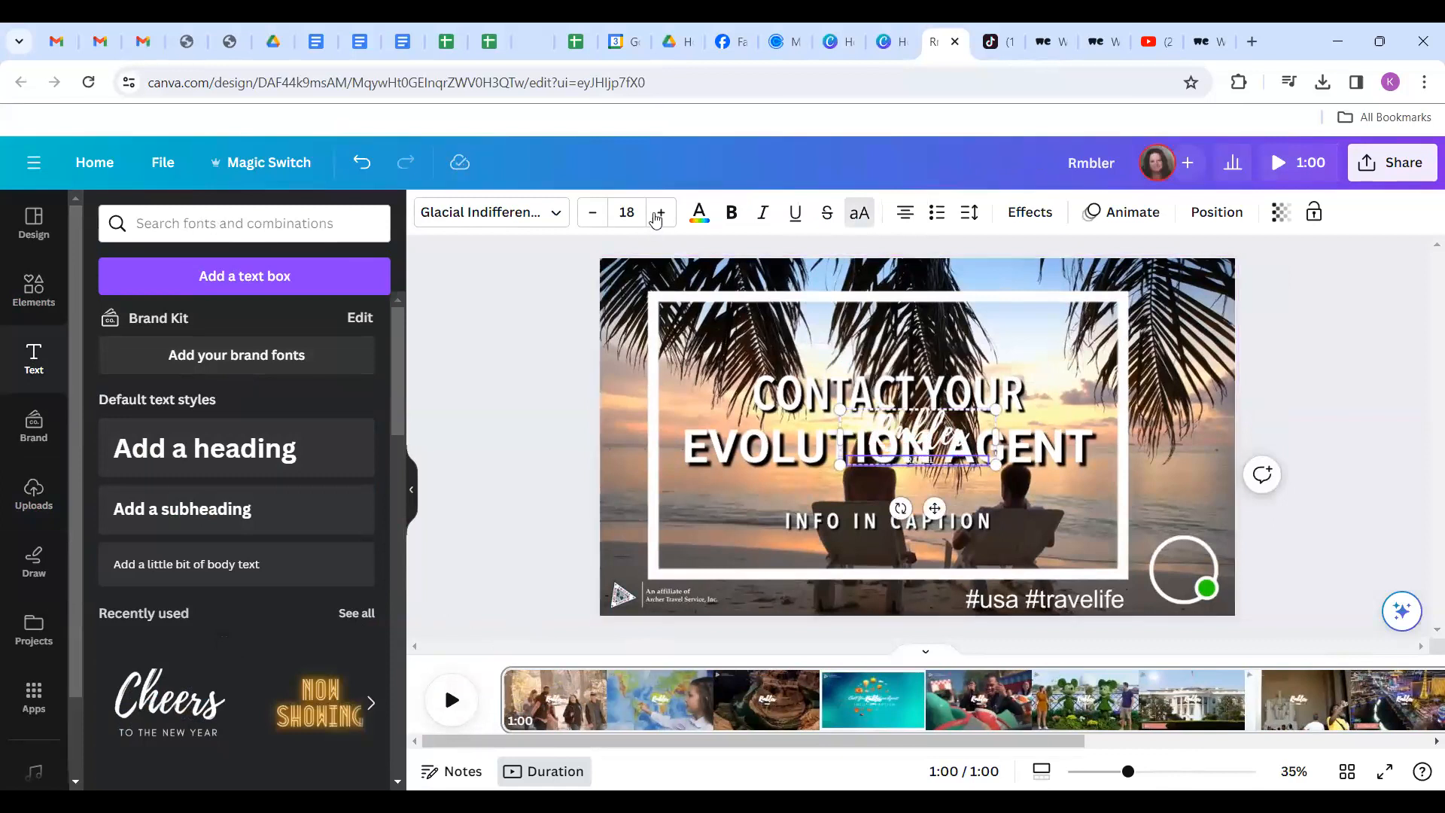
left_click(662, 213)
left_click(661, 213)
left_click(661, 213)
left_click(662, 213)
left_click(662, 213)
left_click(661, 213)
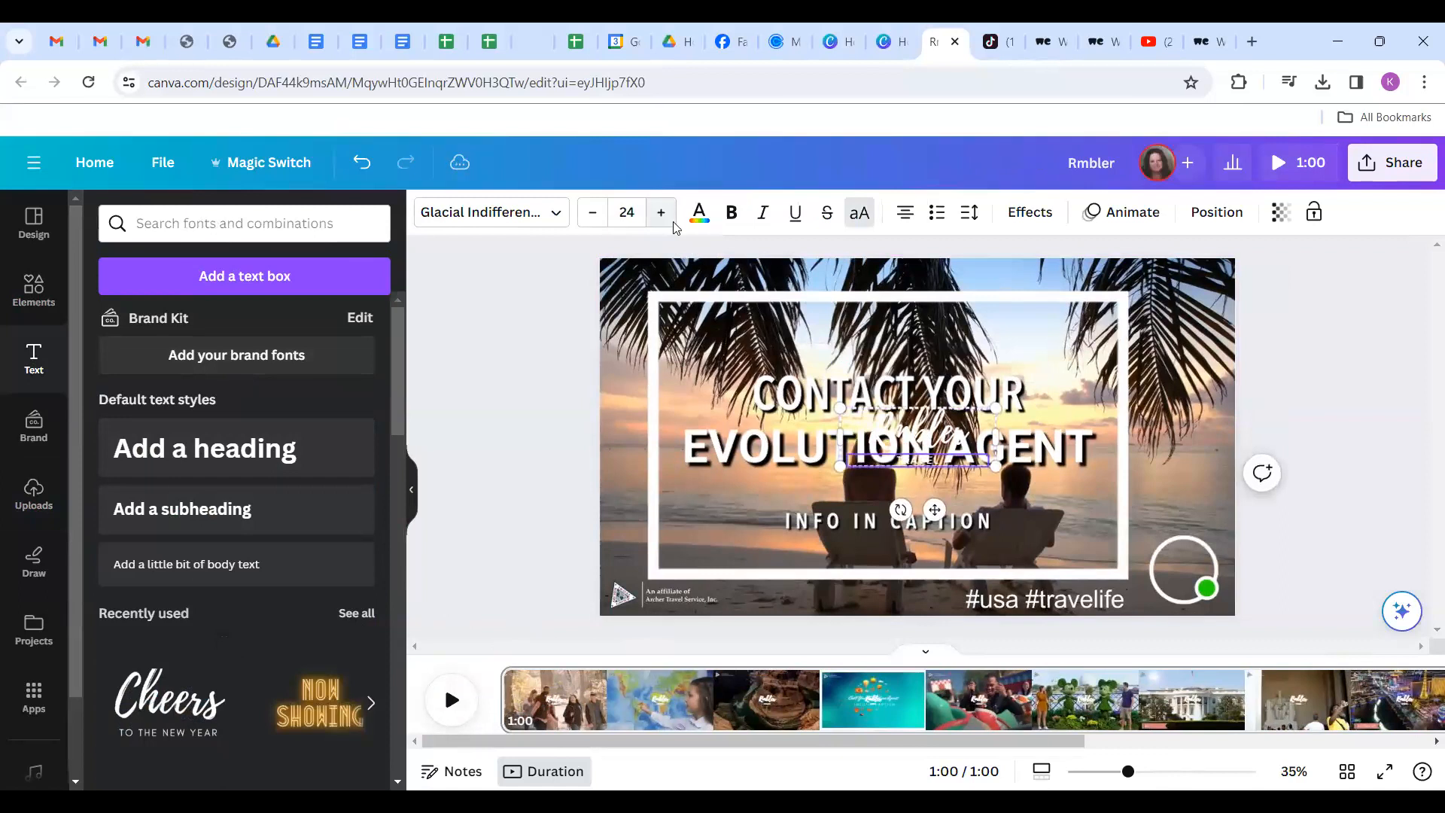
Move the smaller logo into the top-right corner of the end card.
left_click(1285, 384)
left_click_drag(916, 449, 704, 308)
left_click_drag(917, 317, 1125, 300)
left_click(1334, 340)
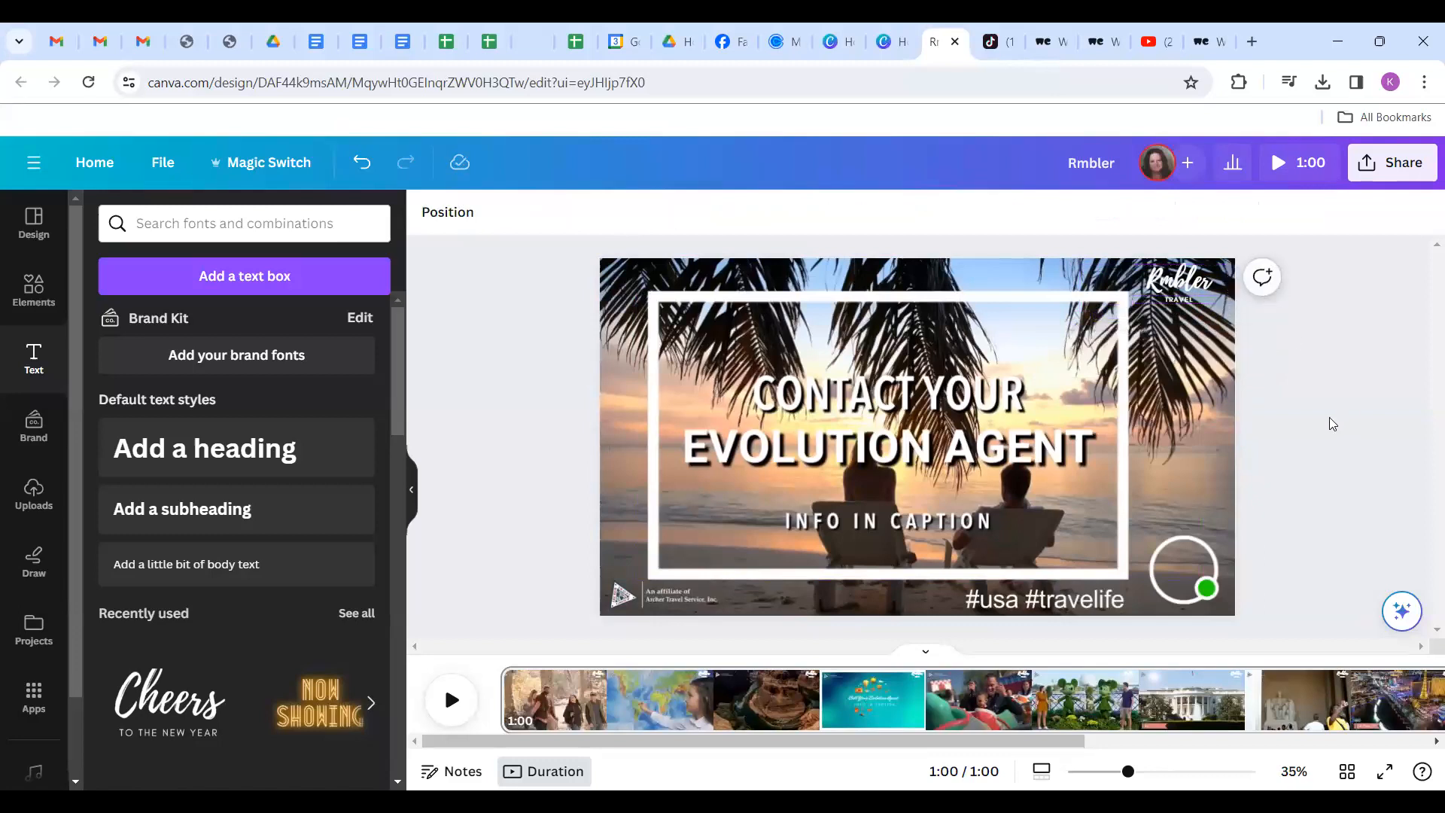
Insert the missing 'a' to correct the logo text from Rmbler to Rambler.
left_click(1186, 283)
left_click(1186, 277)
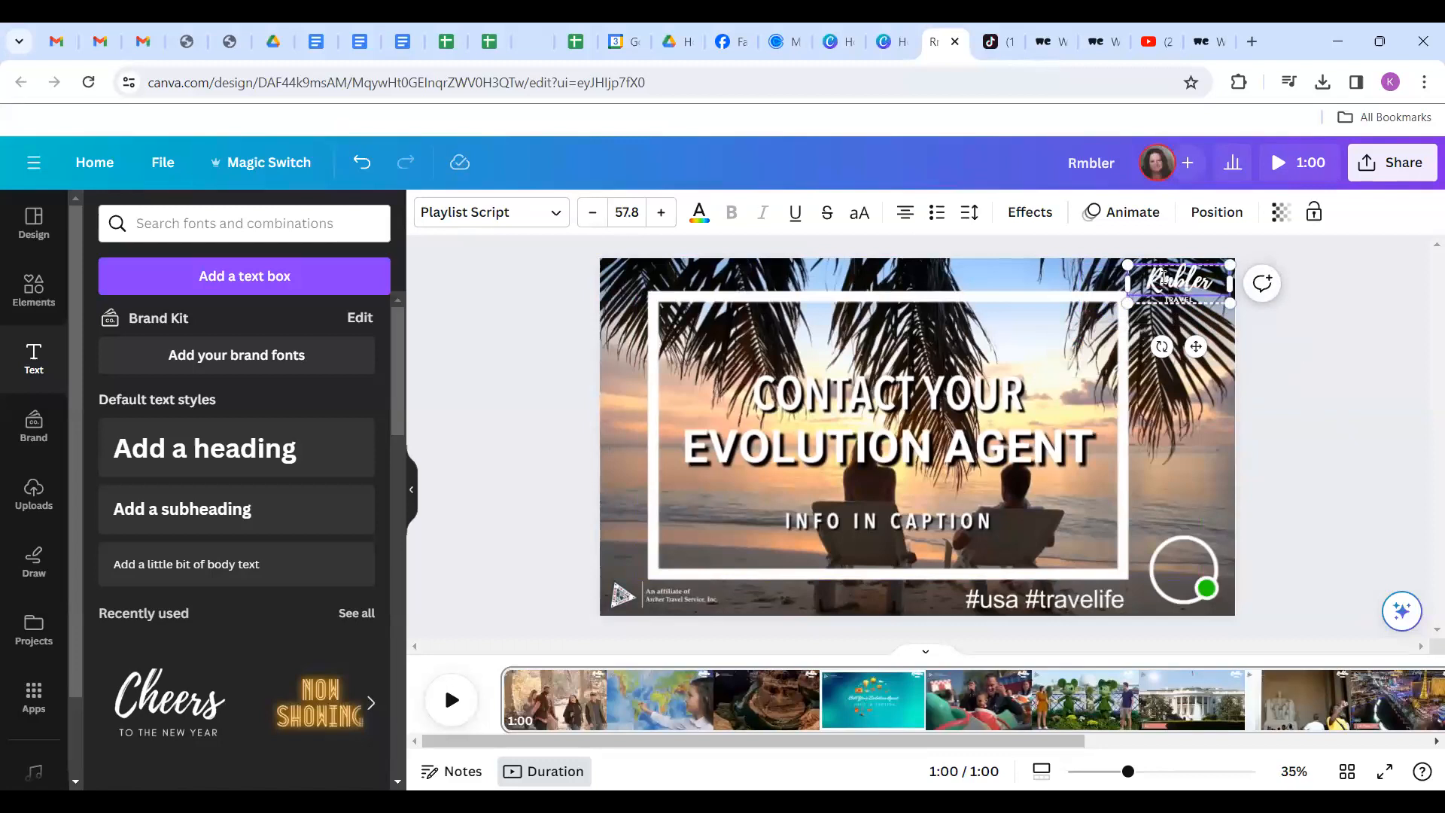
type("a")
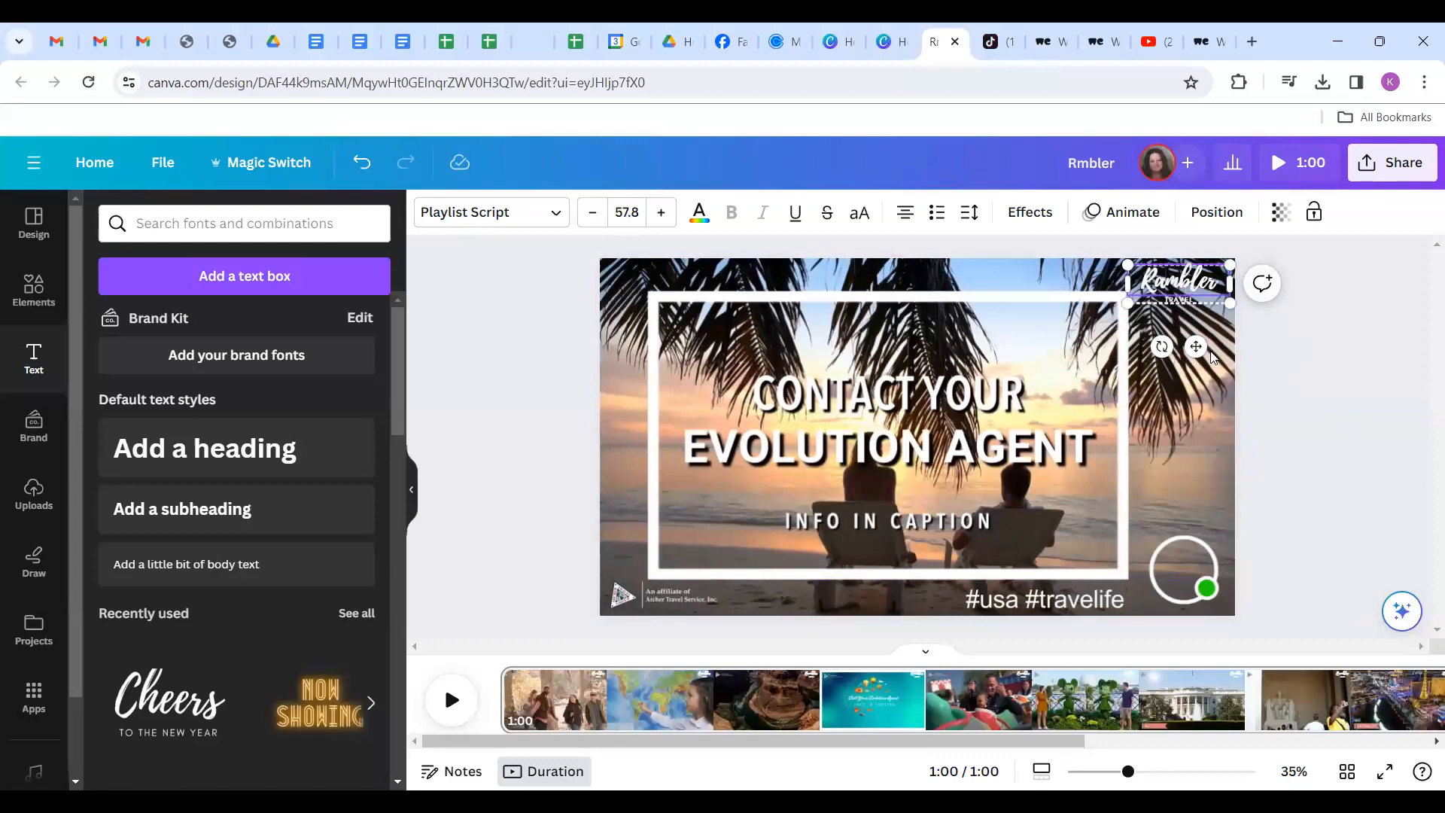
left_click(1316, 395)
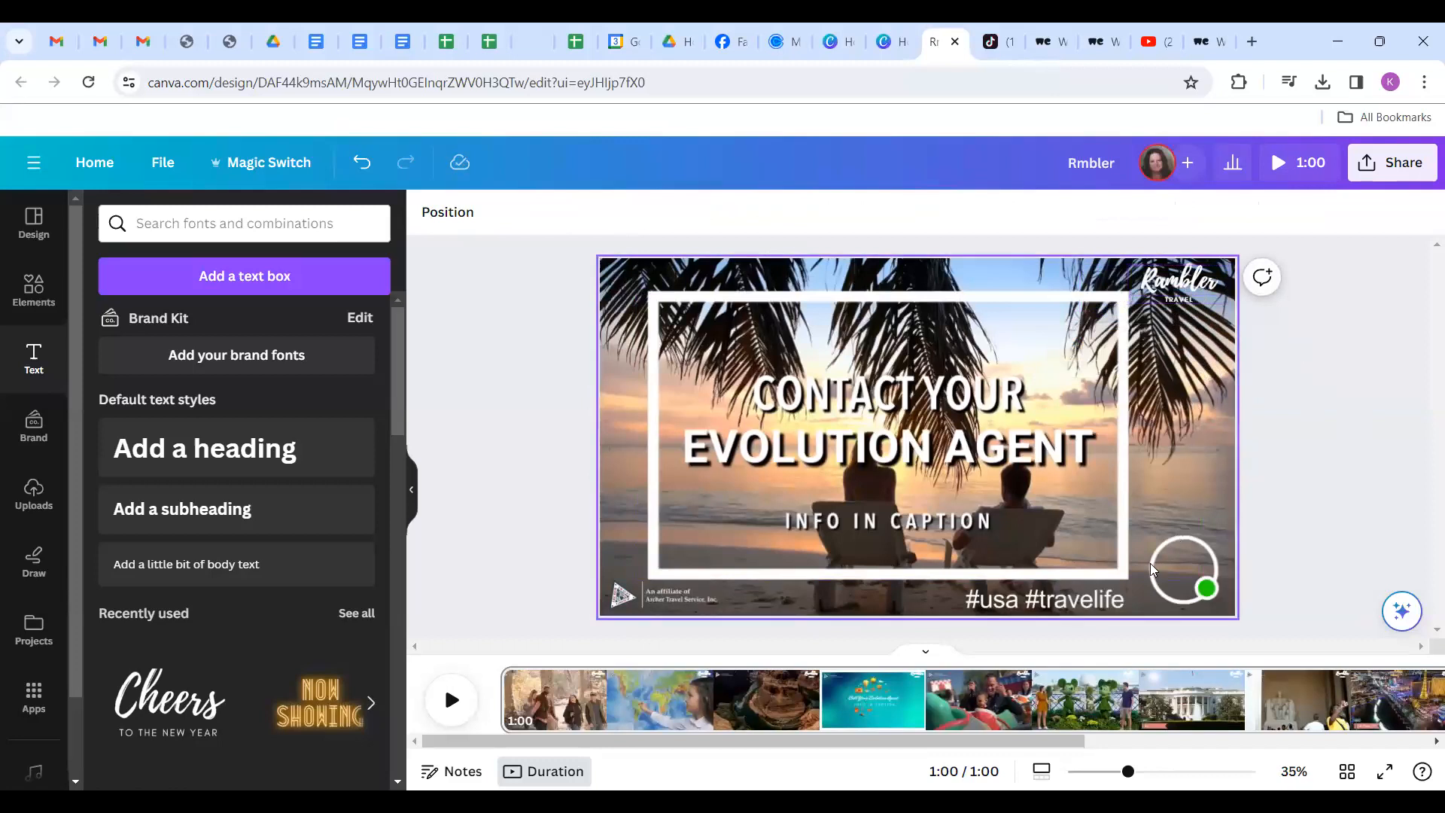
Play the video from the start to check the logo, stopping on the river canyon clip.
left_click(497, 696)
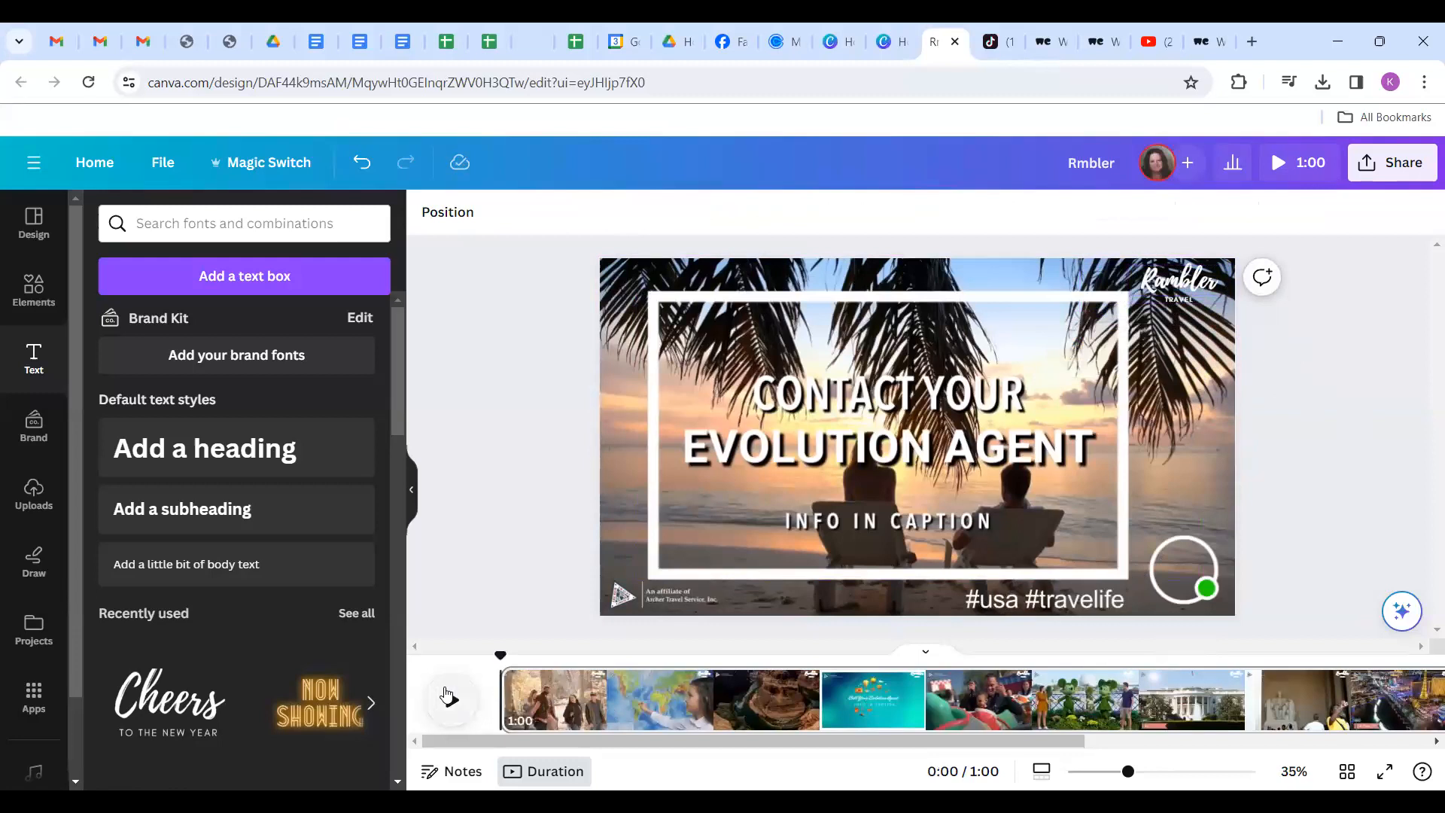
left_click(449, 701)
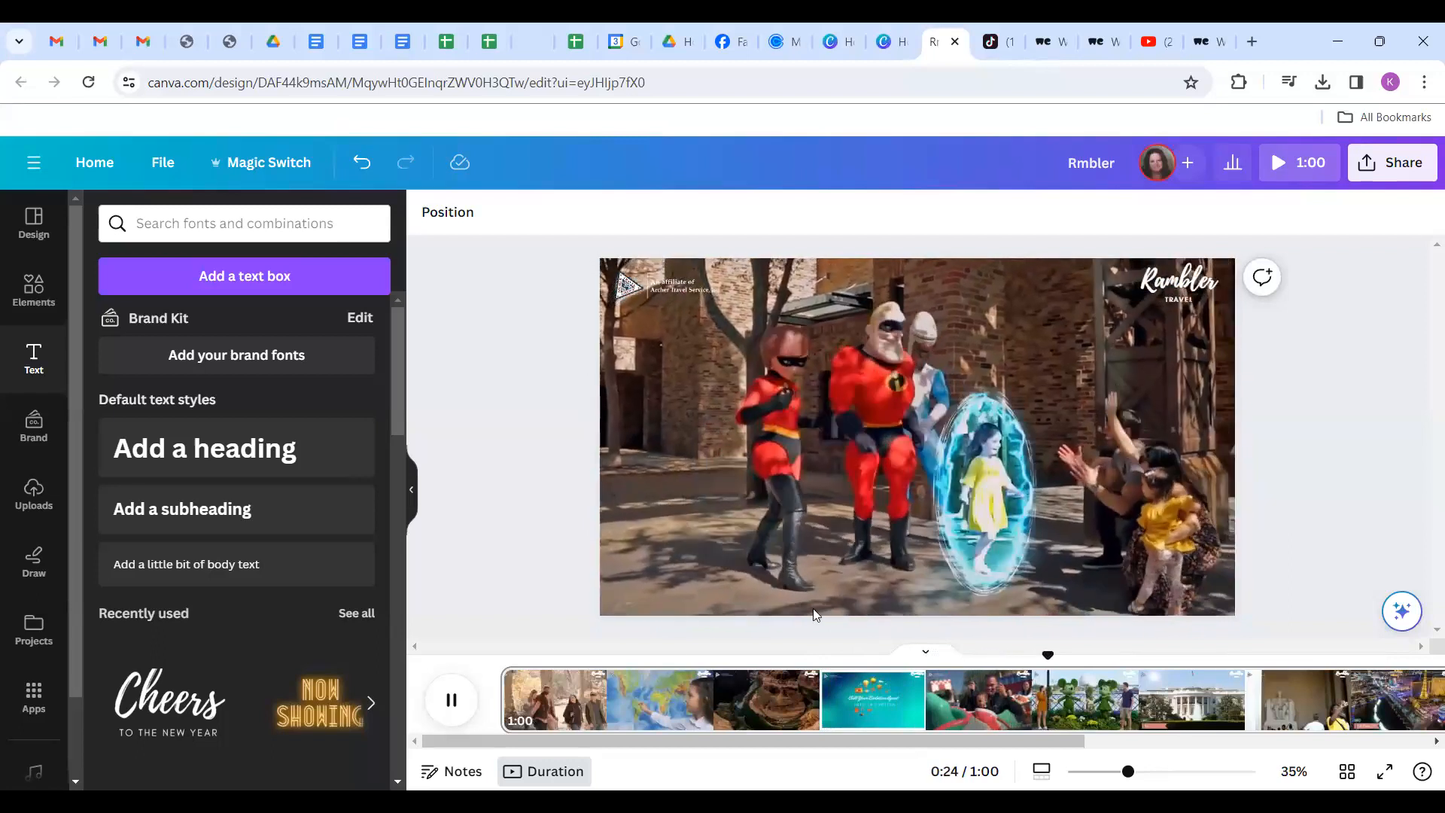
left_click(766, 721)
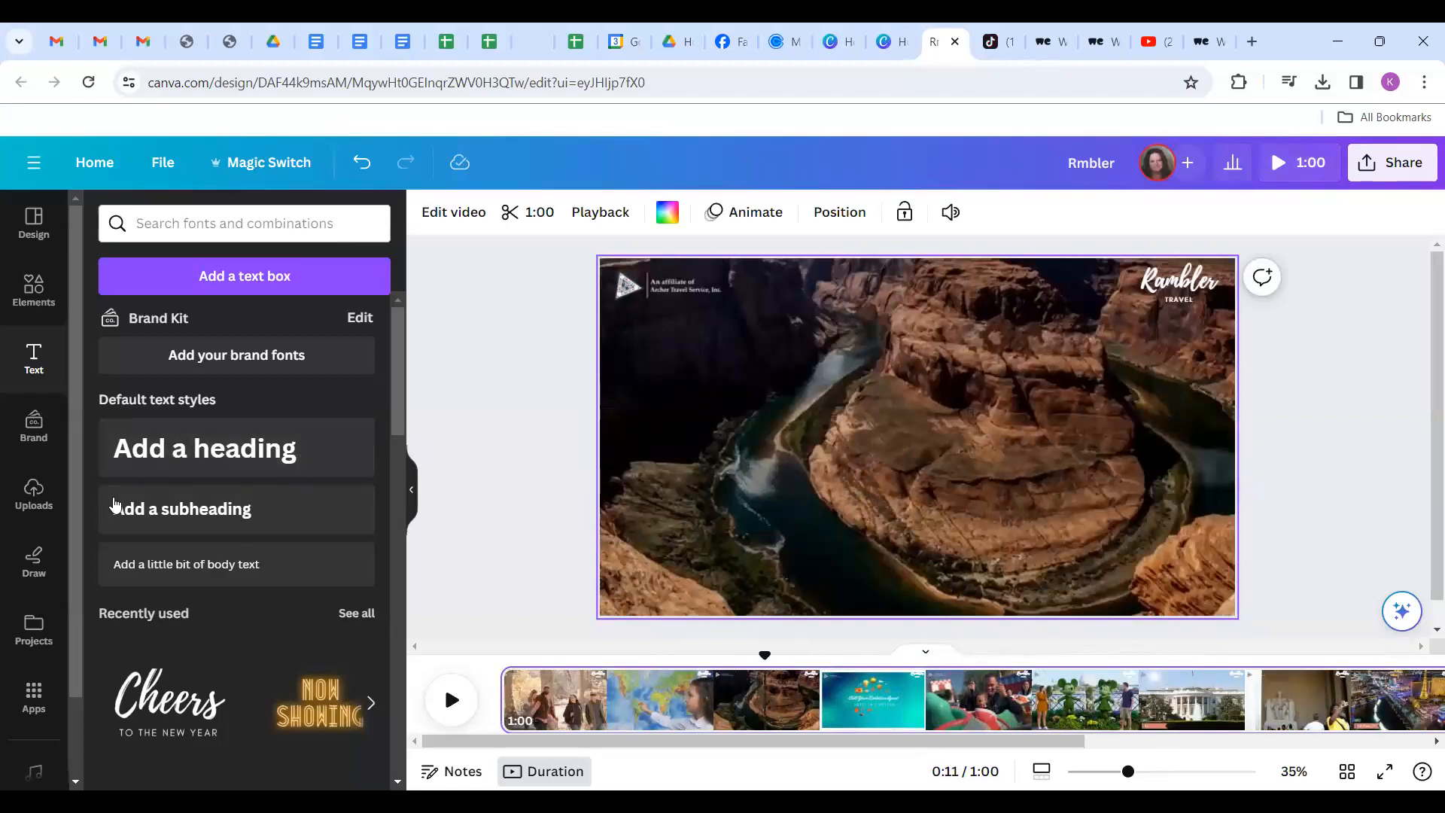
Add a body text line with the agent's Linktree address at the bottom, beside the hashtags.
left_click(165, 566)
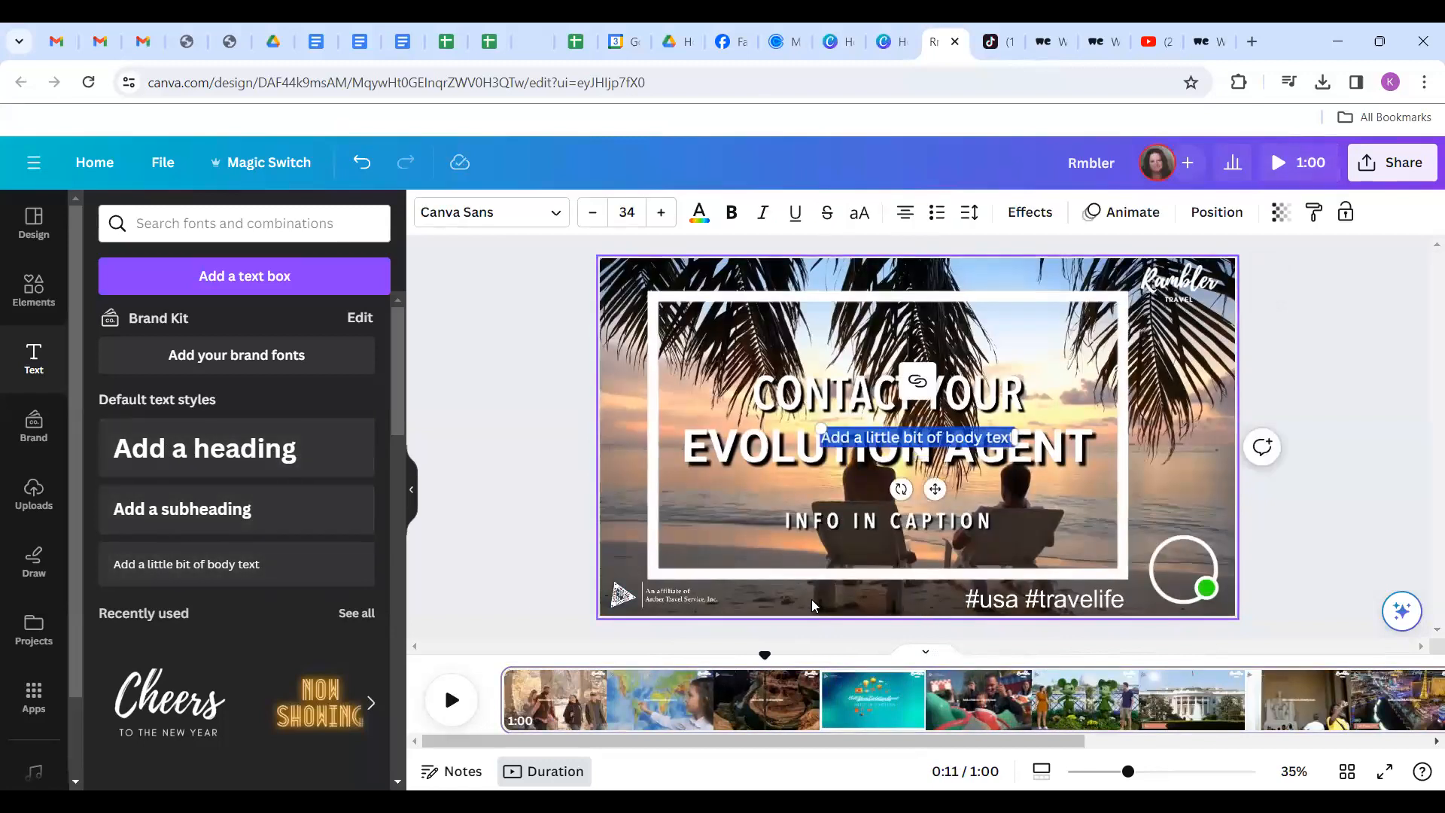
left_click(241, 565)
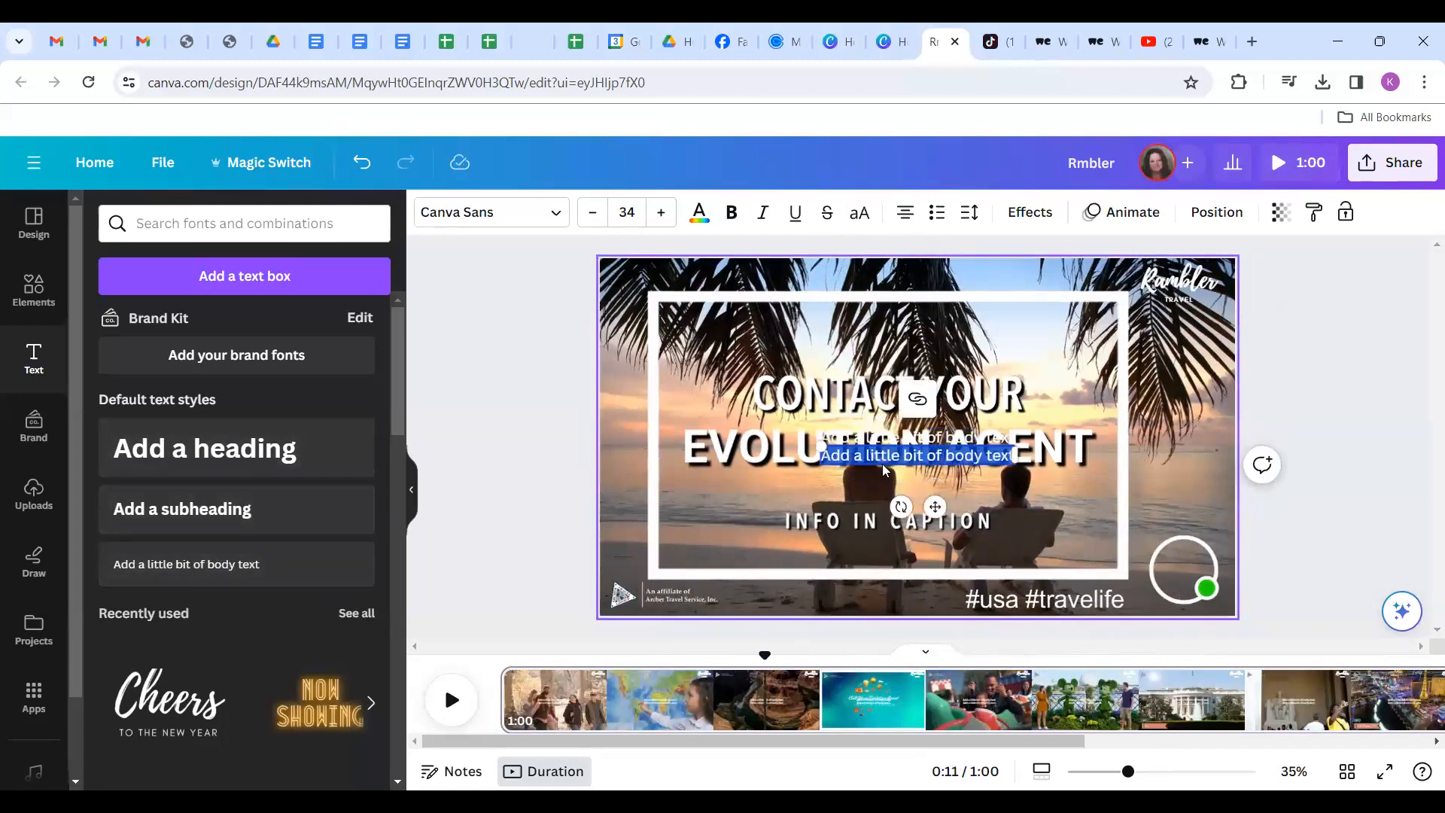
left_click(475, 455)
left_click_drag(927, 455, 852, 599)
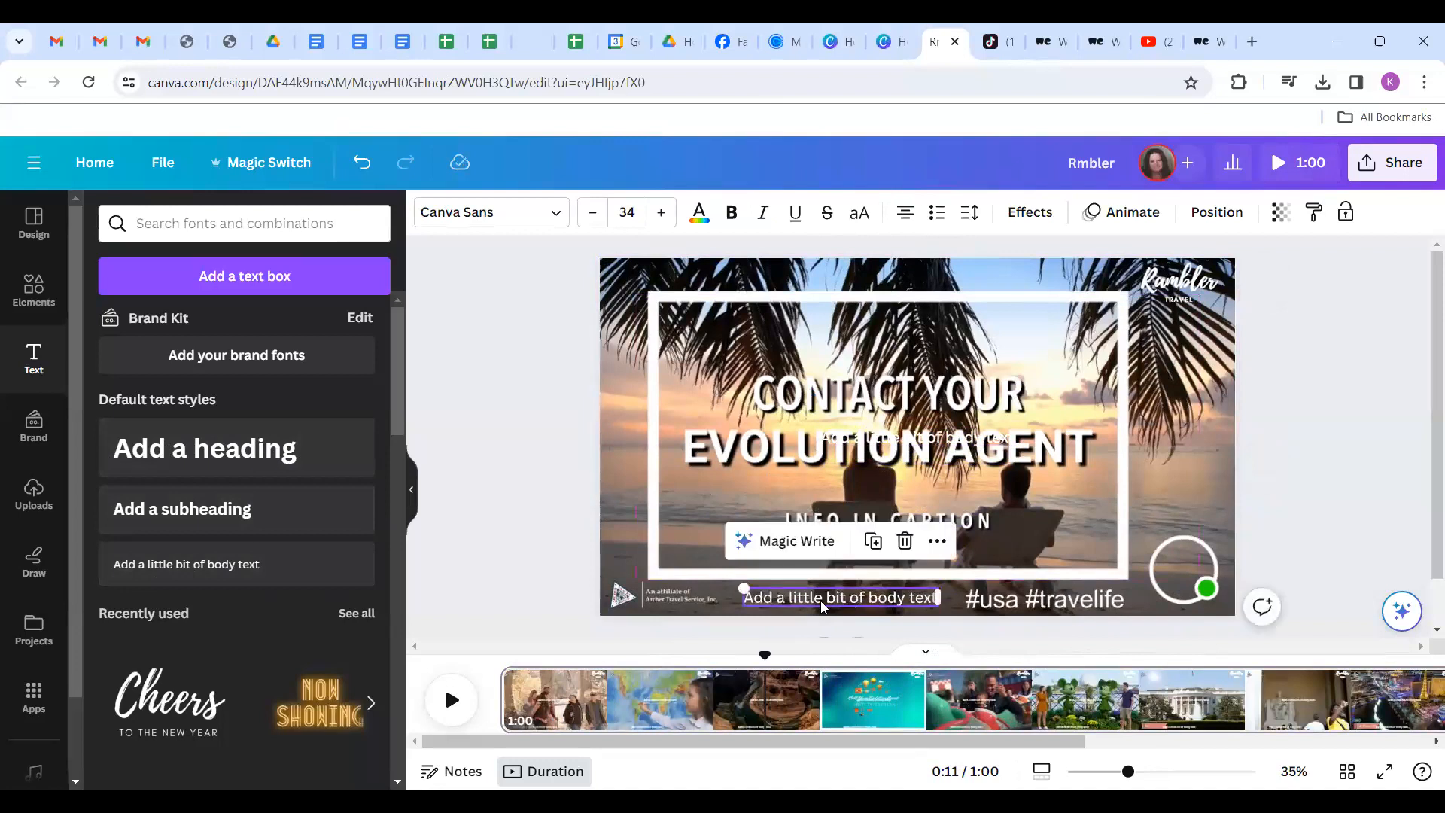
double_click(822, 599)
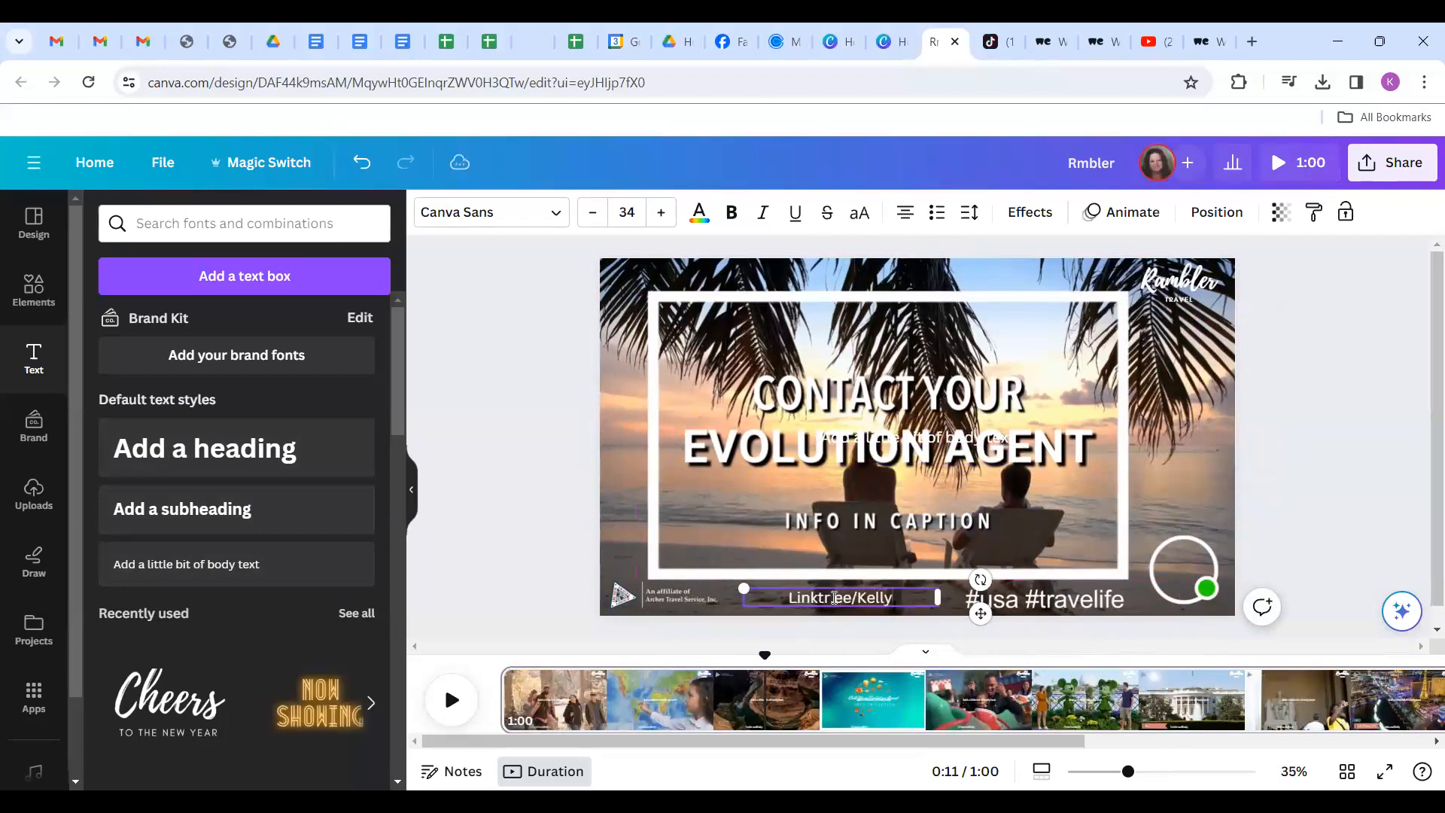
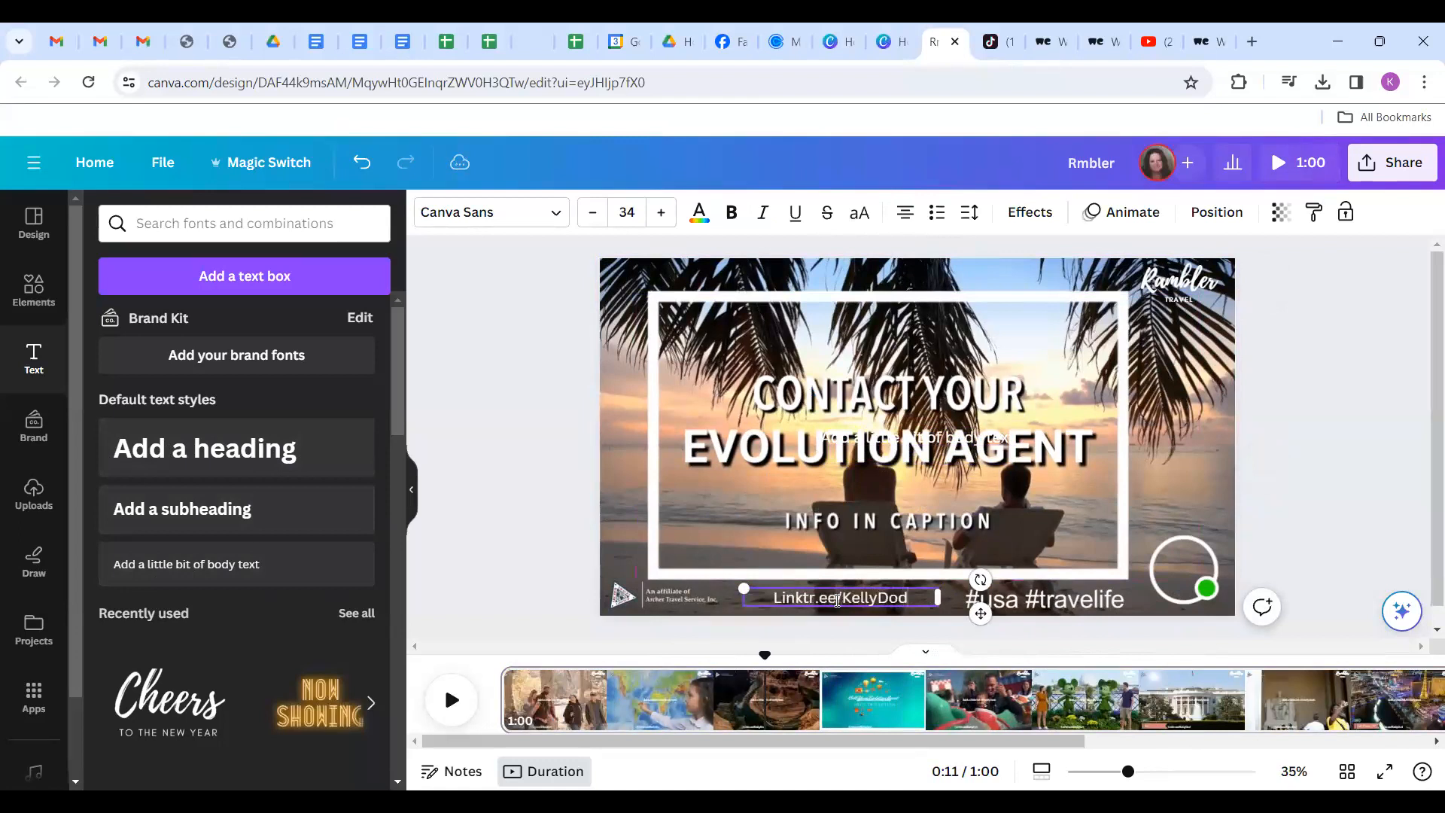
left_click(497, 435)
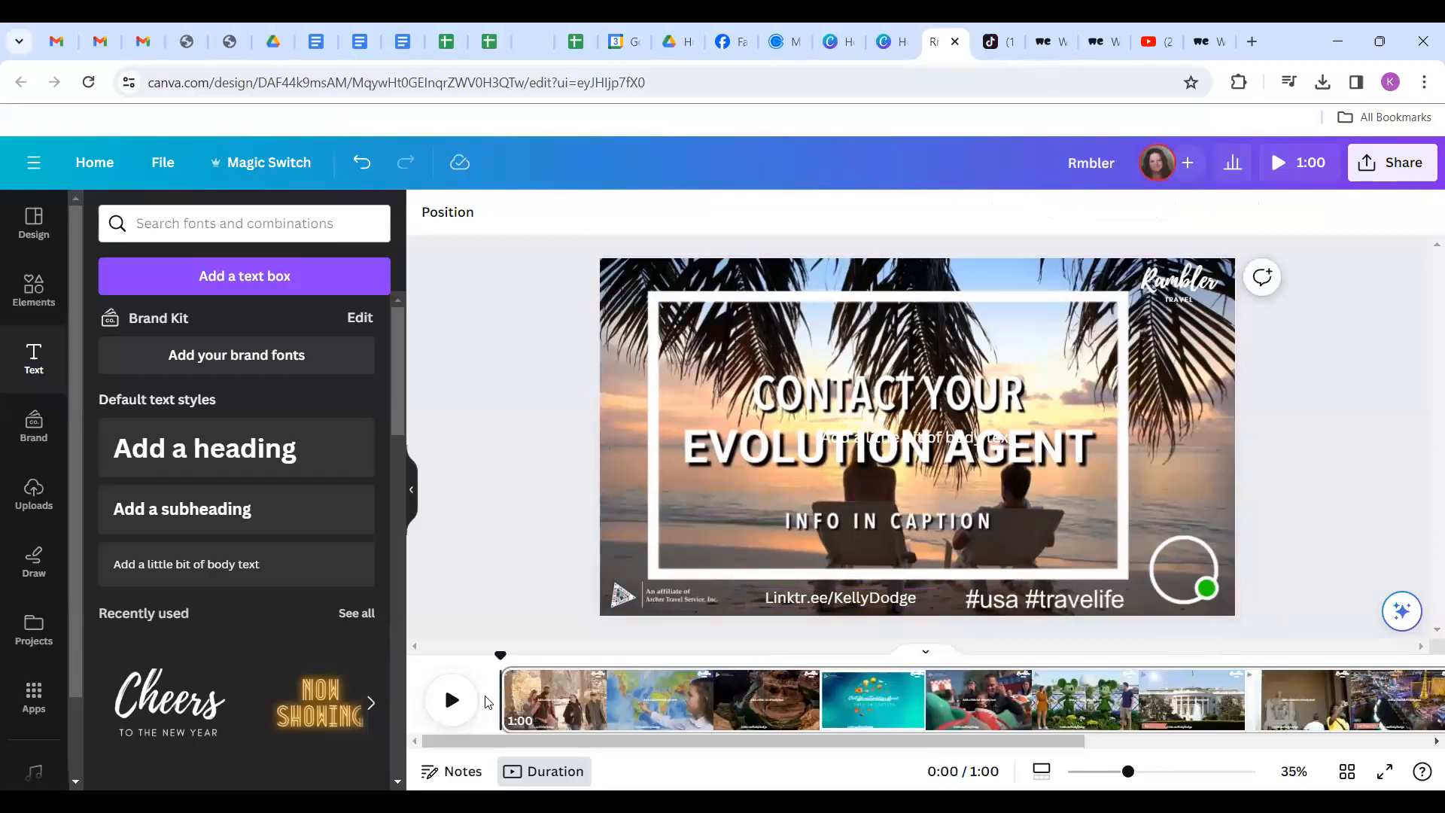
Delete the leftover 'Add a little bit of body text' placeholder and preview the video again.
left_click(454, 701)
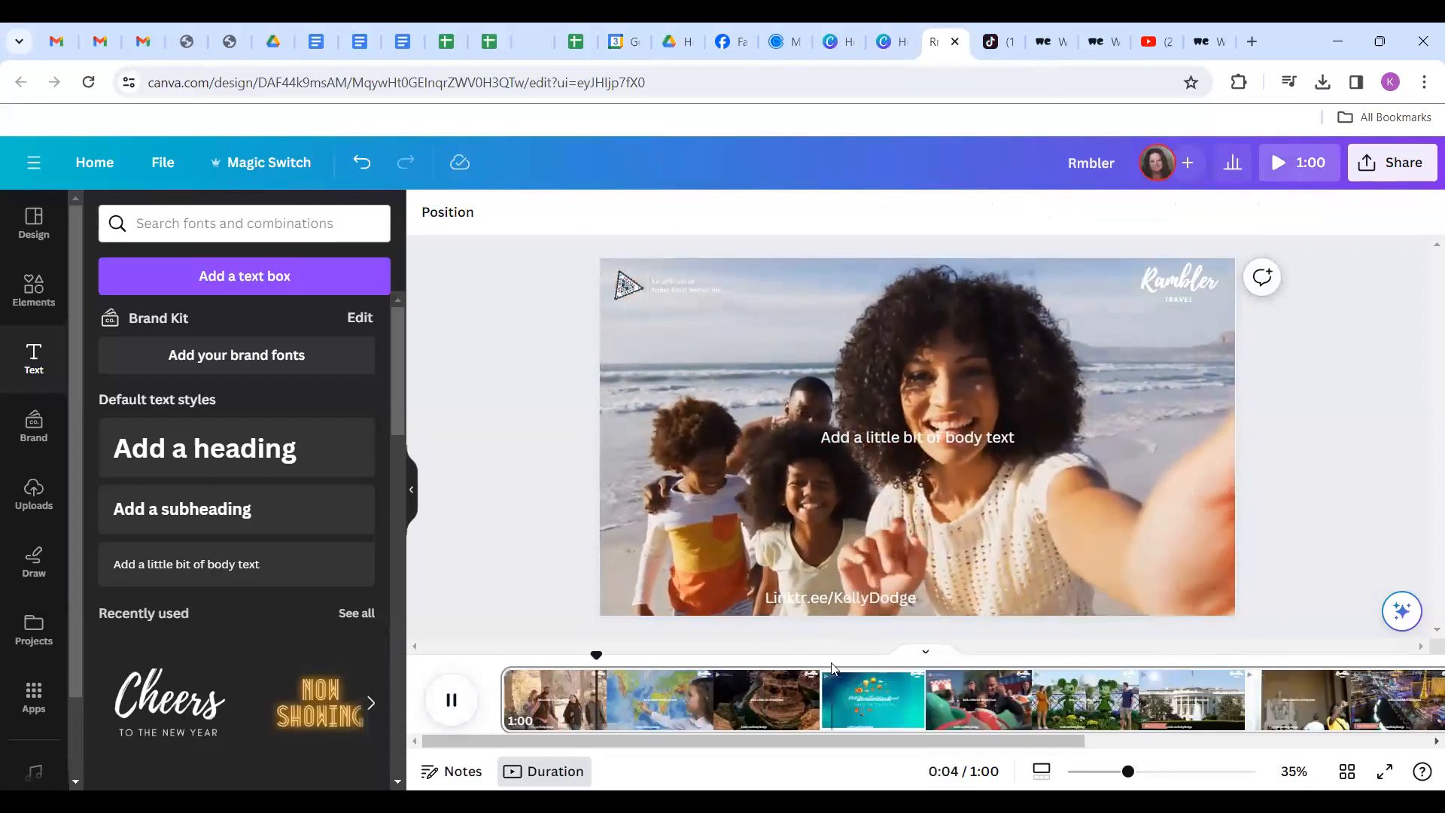
left_click(942, 437)
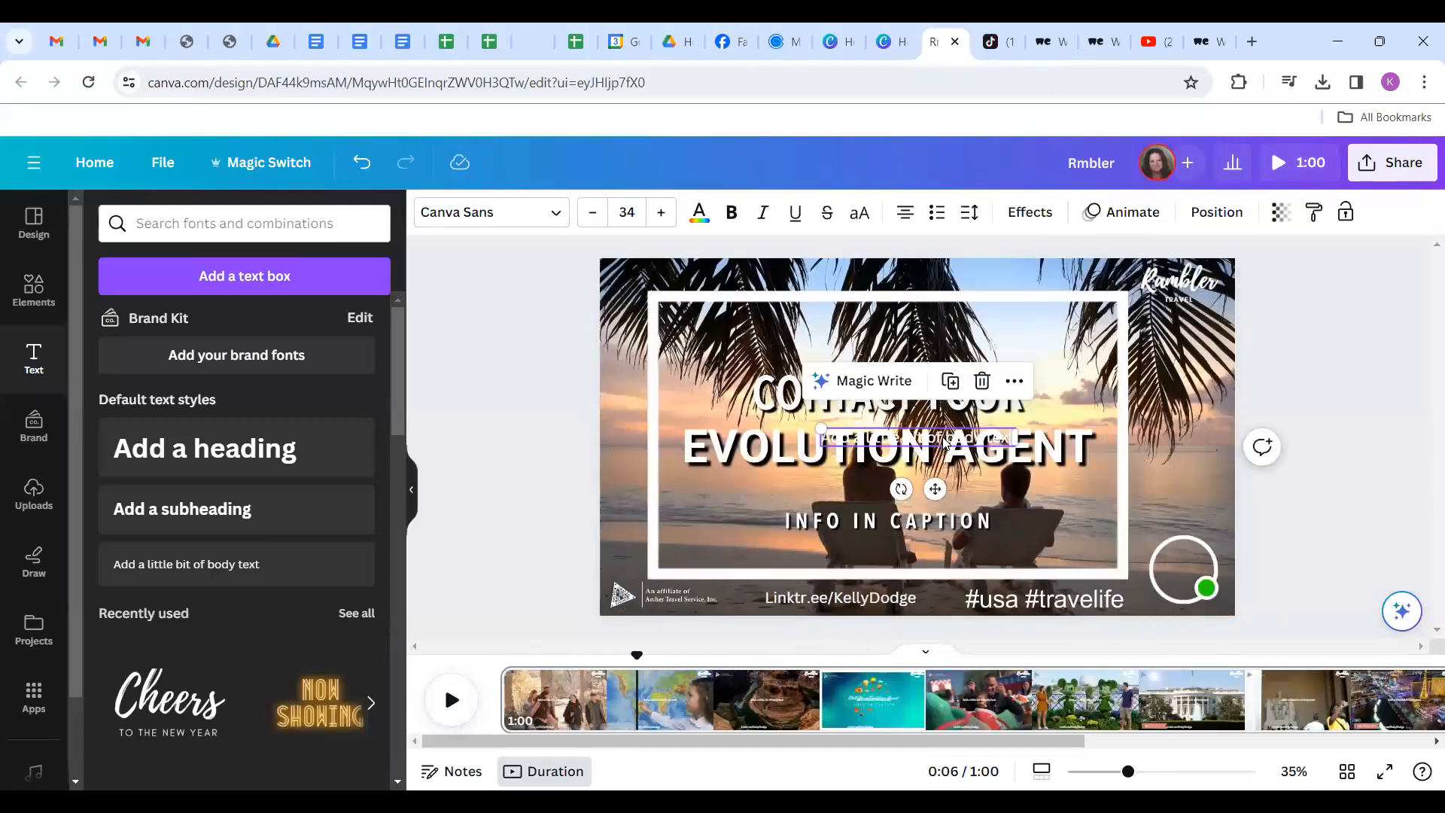
left_click(981, 381)
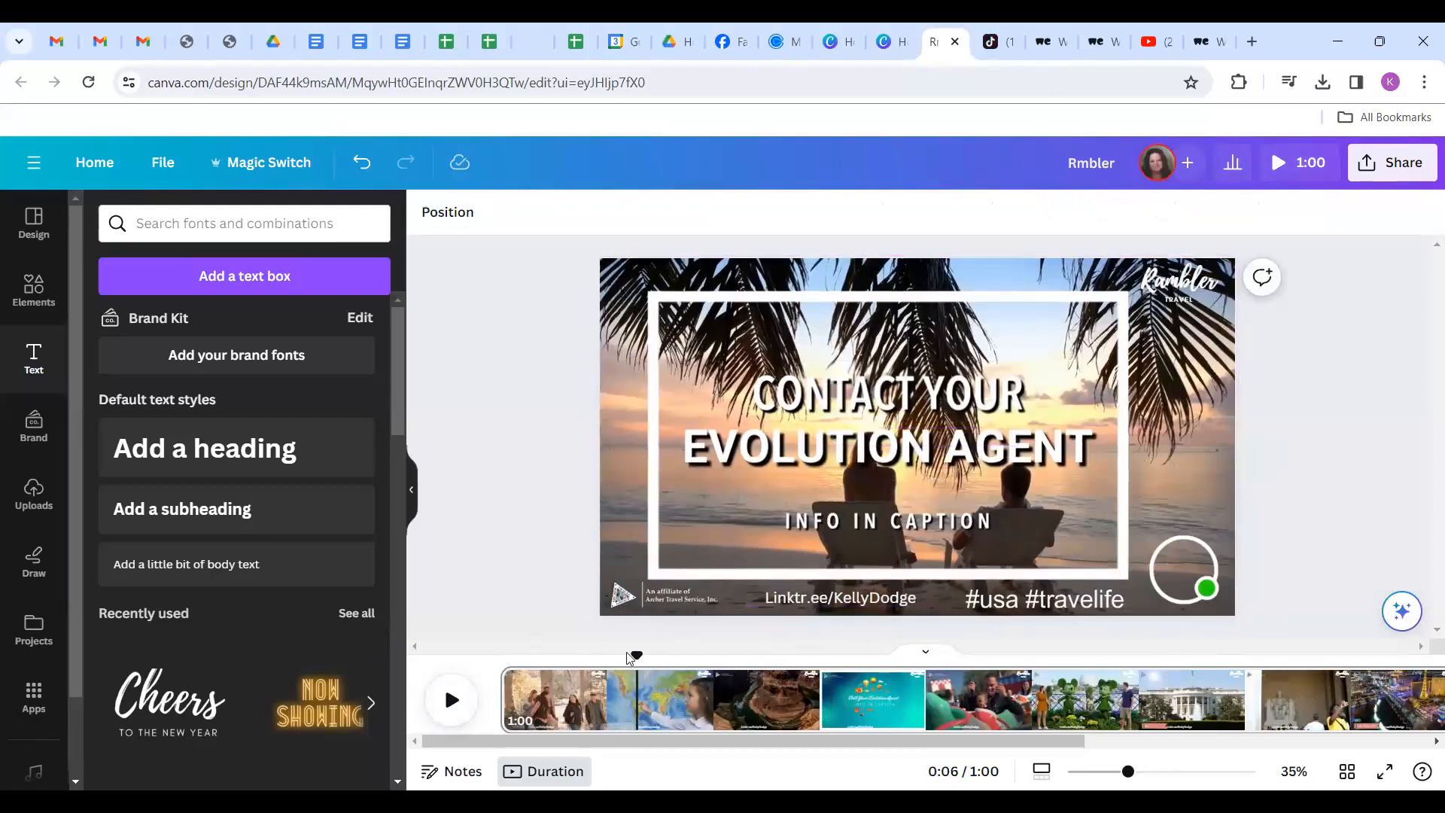
left_click(451, 700)
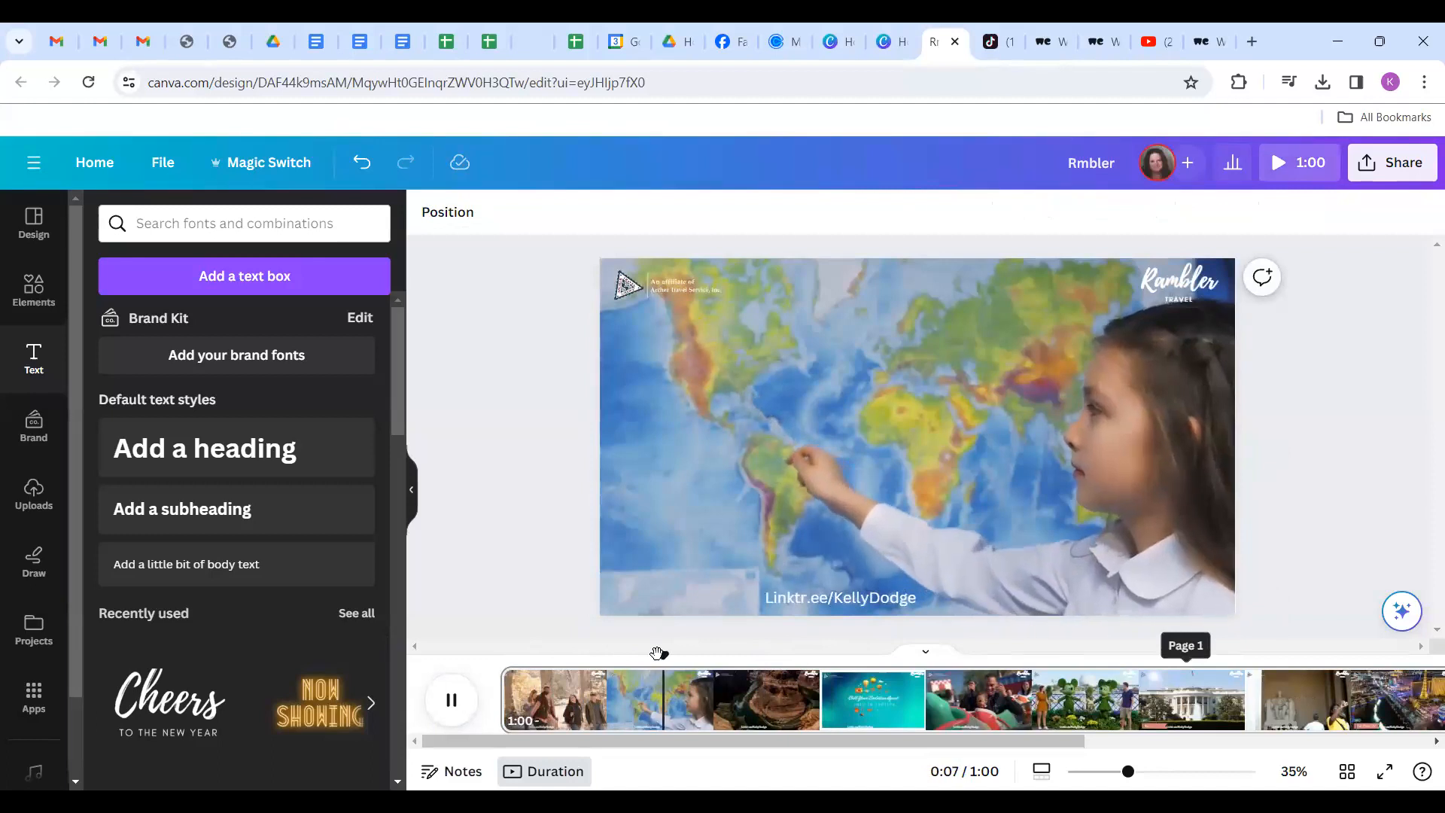
left_click(820, 605)
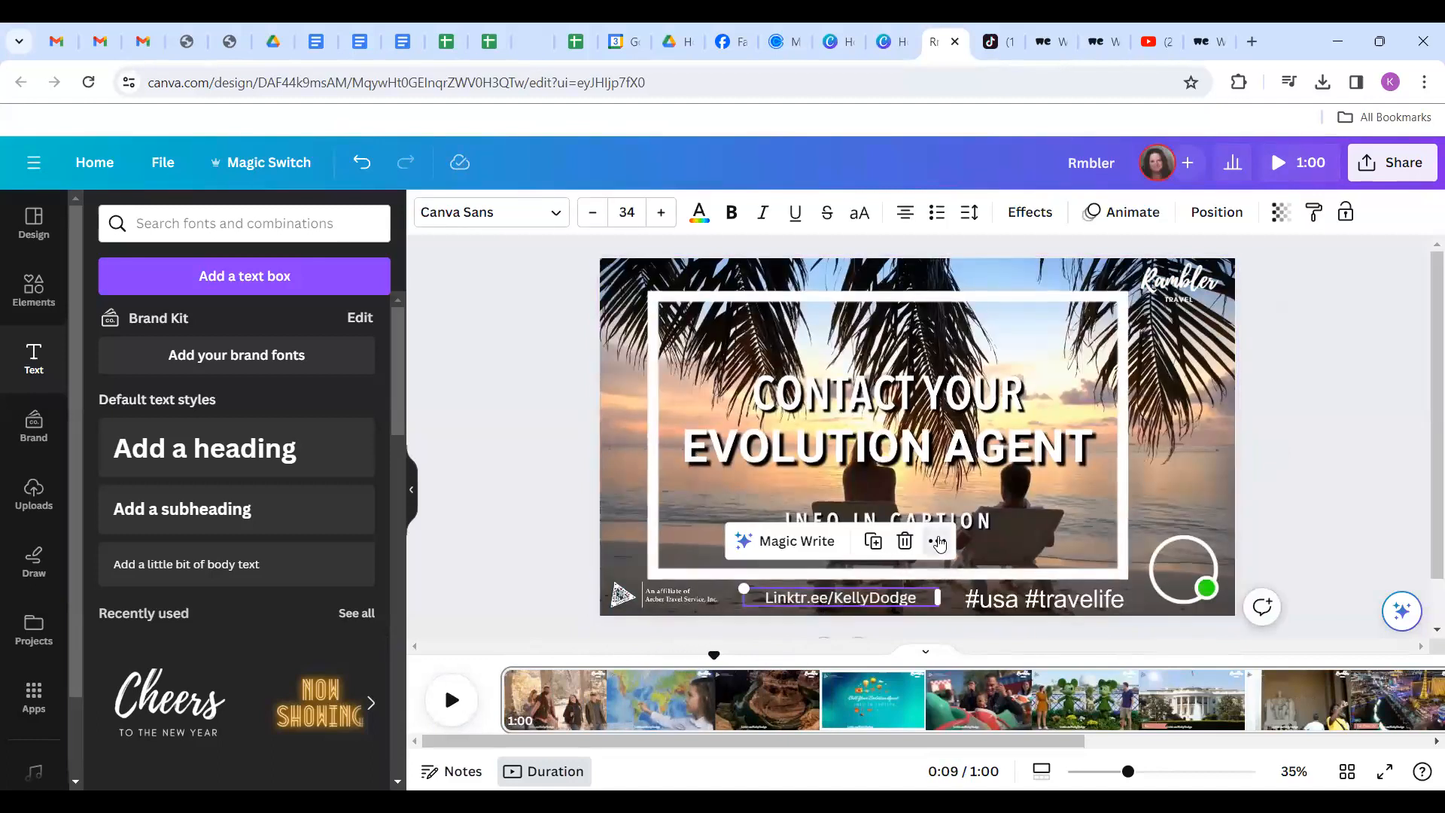
Center the Linktree line on the page, nudge it left clear of the hashtags, then play the preview.
left_click(937, 544)
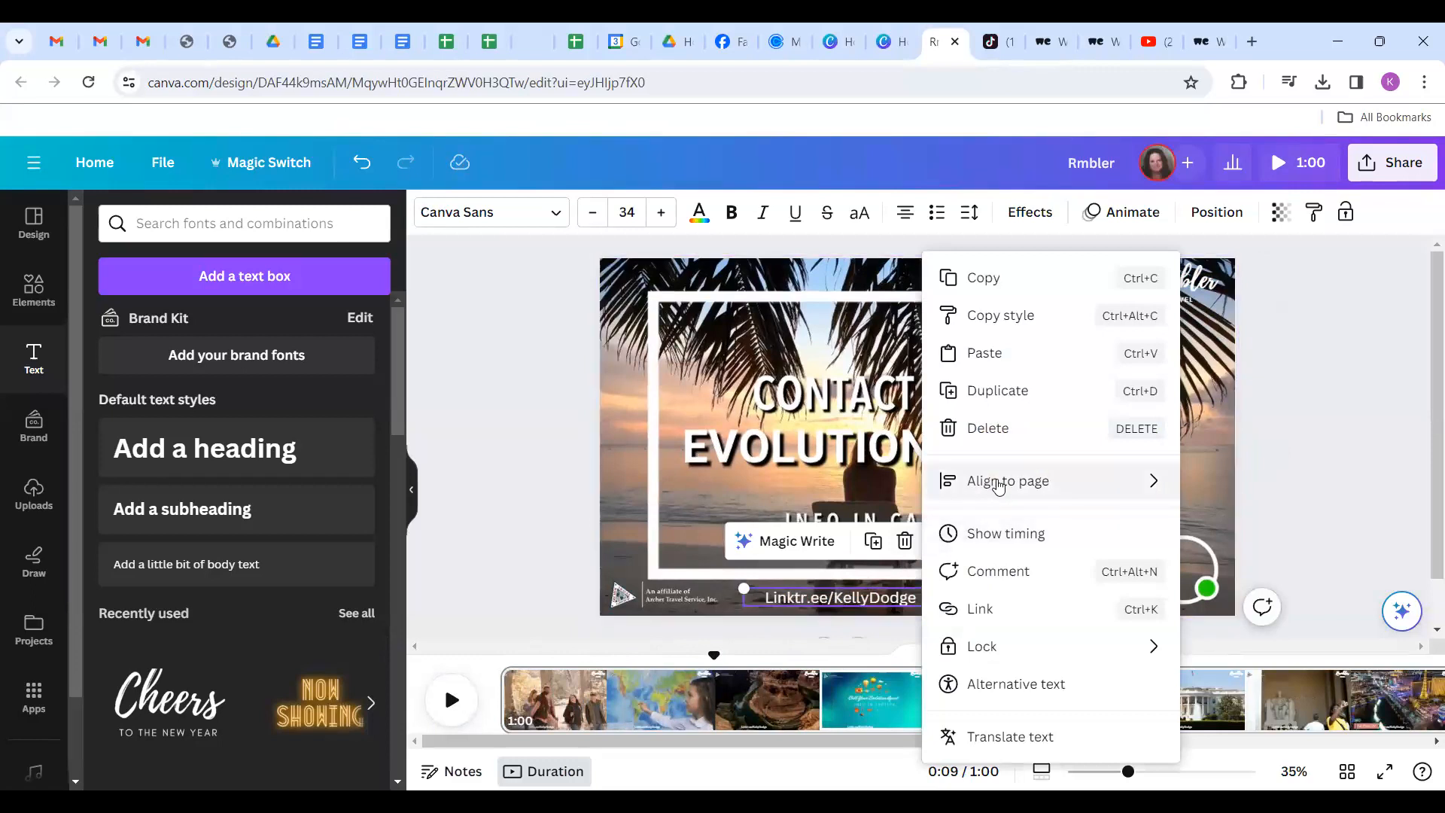
mouse_move(1000, 486)
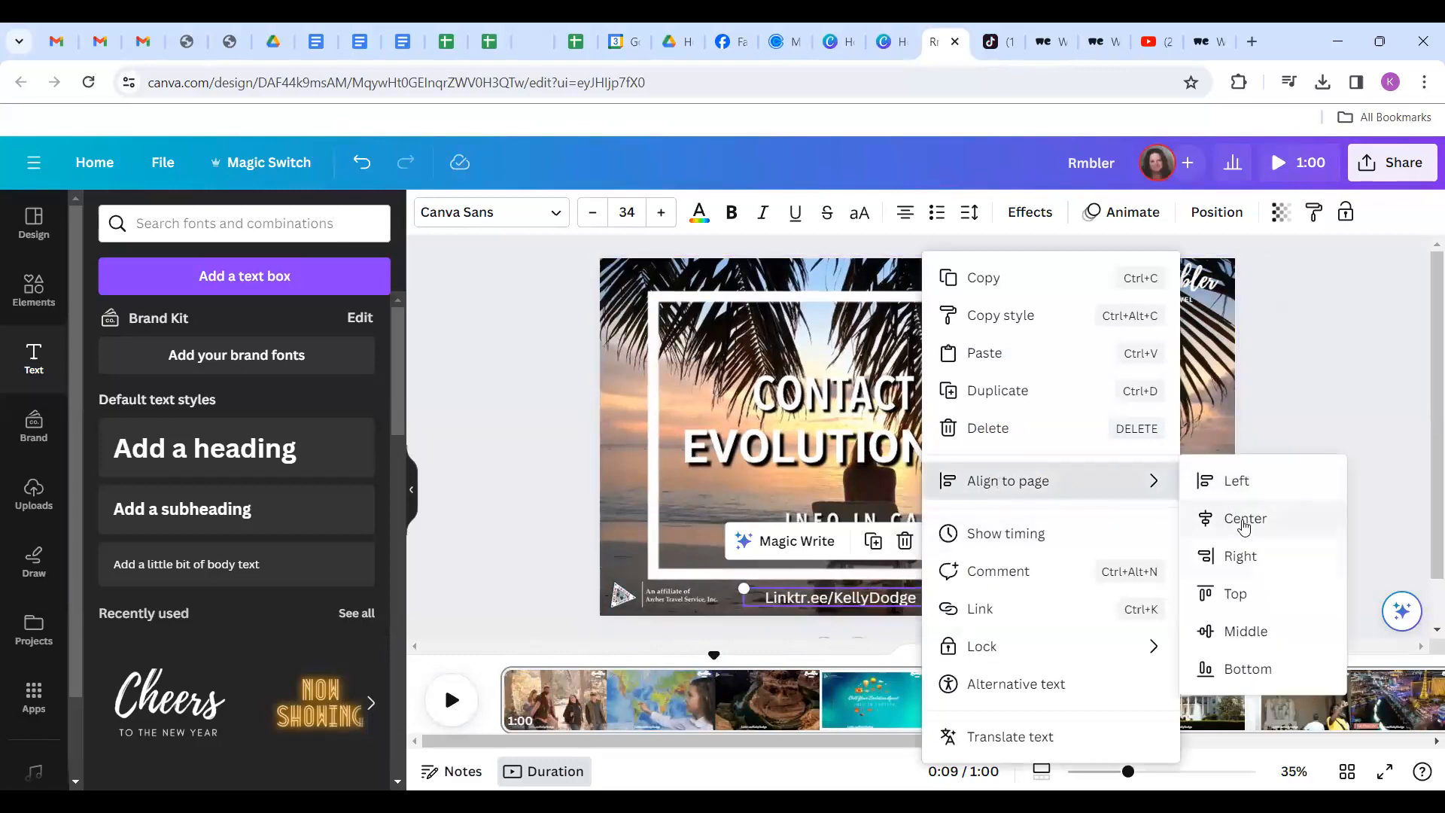
left_click(1235, 519)
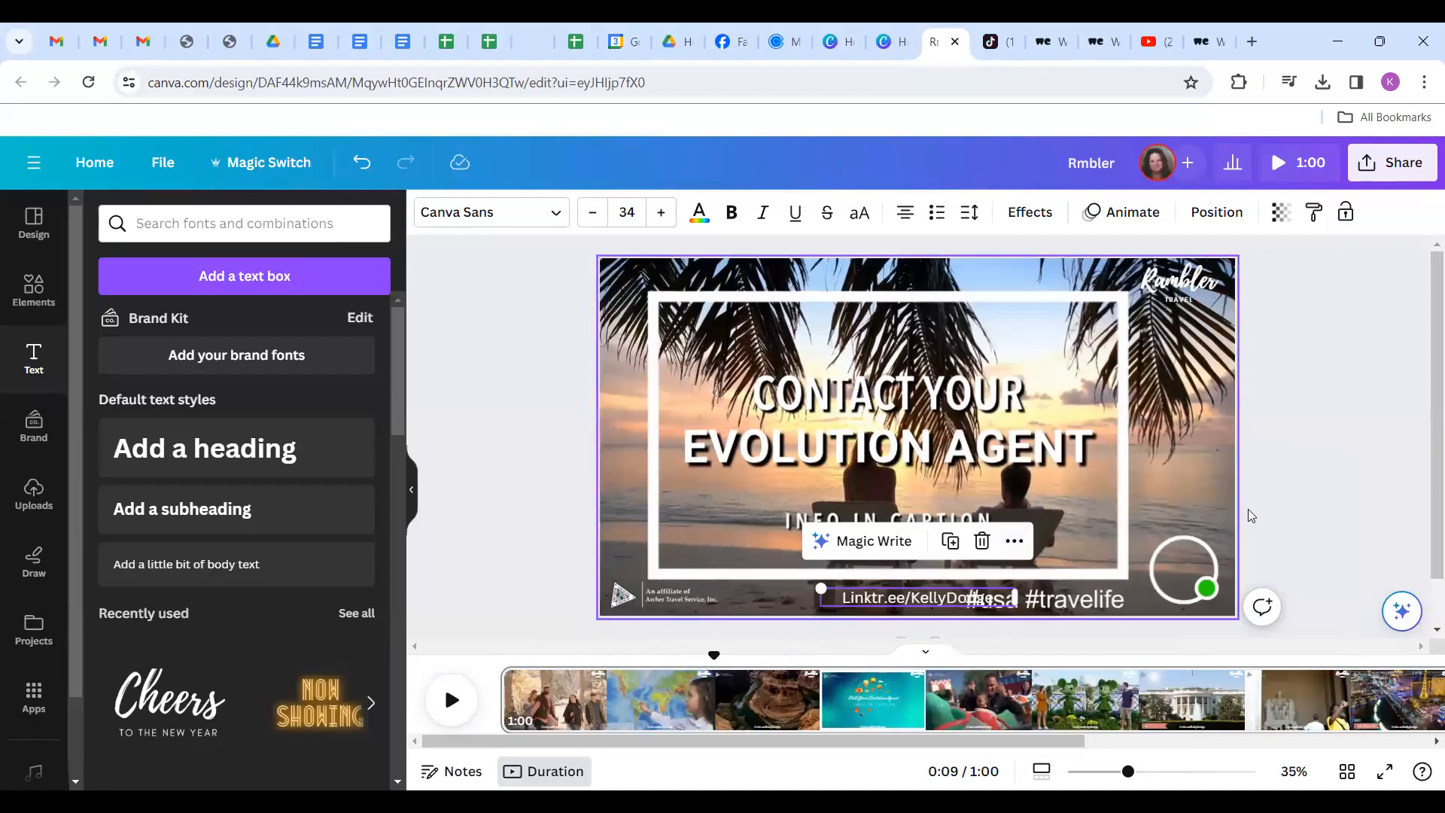
left_click(1317, 444)
left_click(918, 602)
left_click_drag(918, 602, 866, 606)
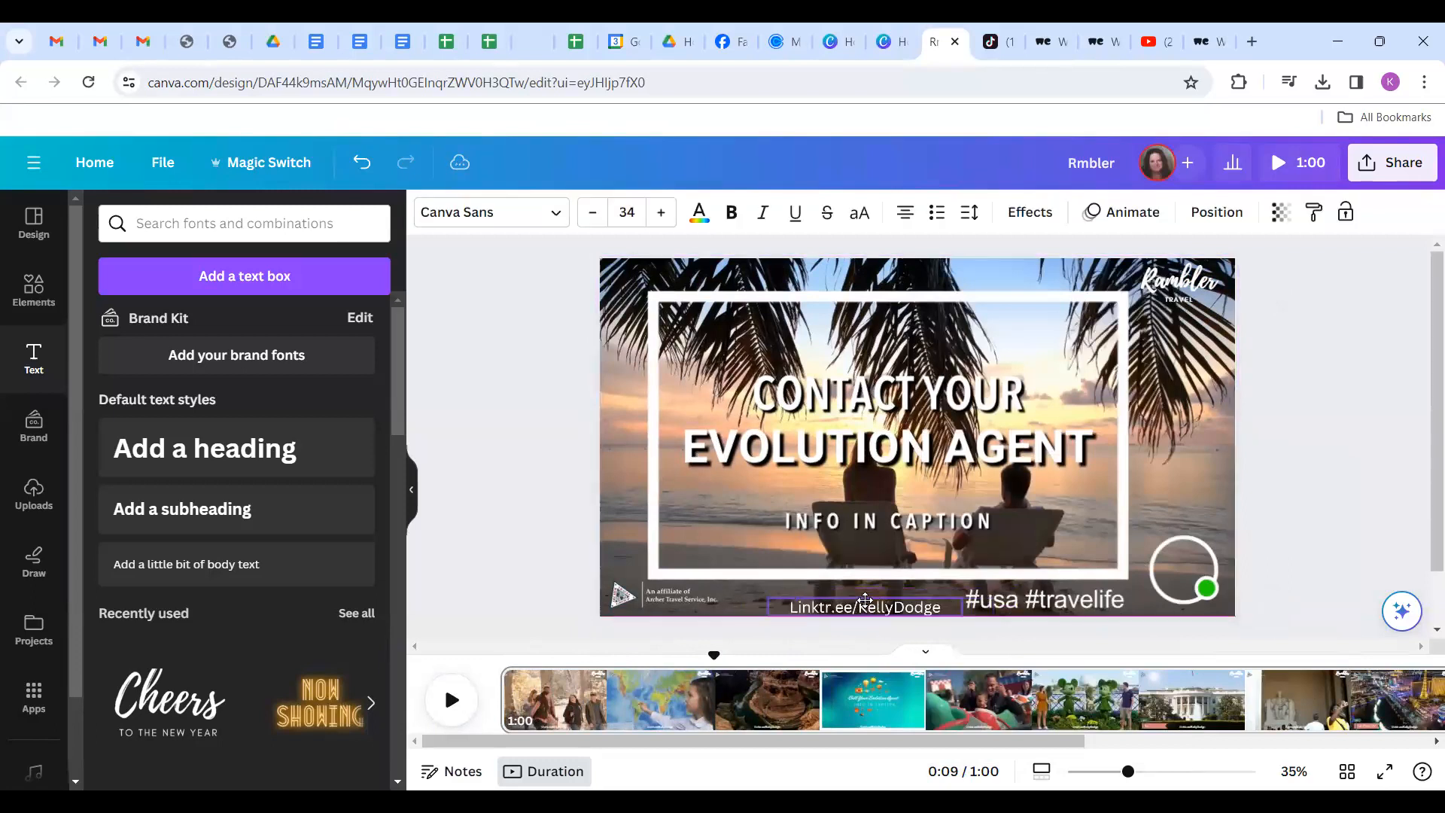
left_click(1314, 454)
left_click(453, 702)
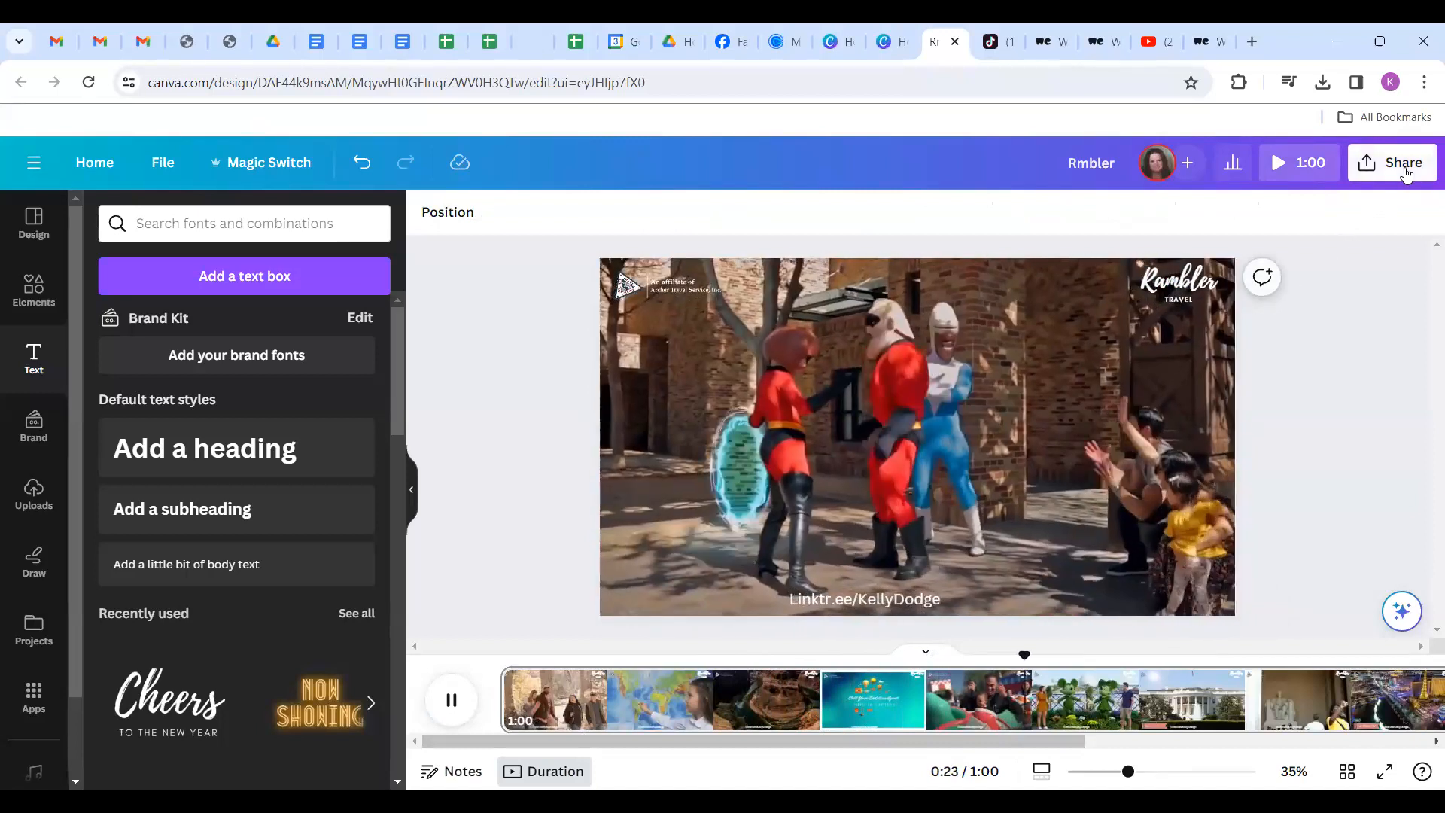
Rename the design from 'Rmbler' to 'archer ad'.
left_click(1396, 164)
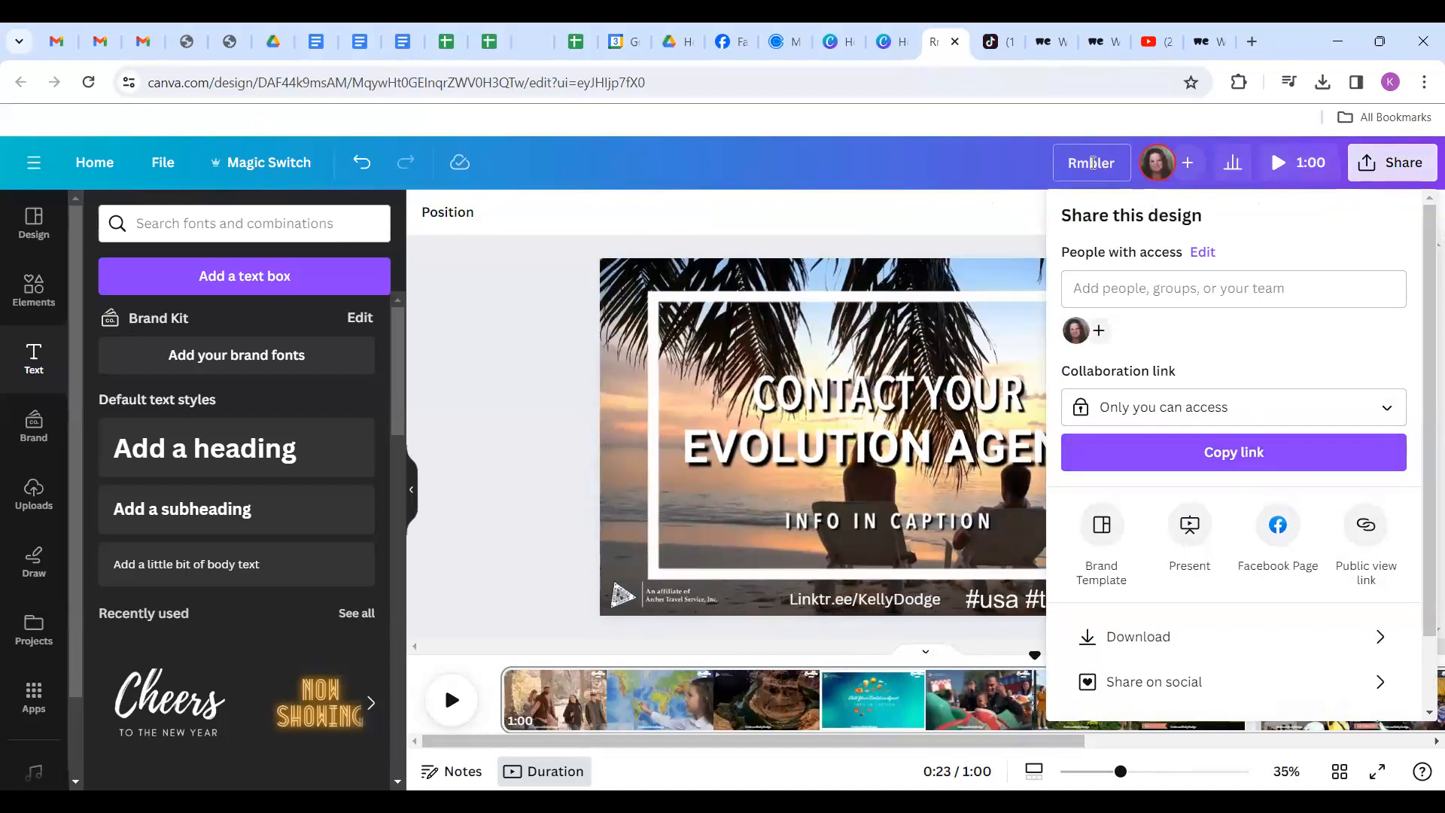
left_click(1121, 161)
left_click(1118, 160)
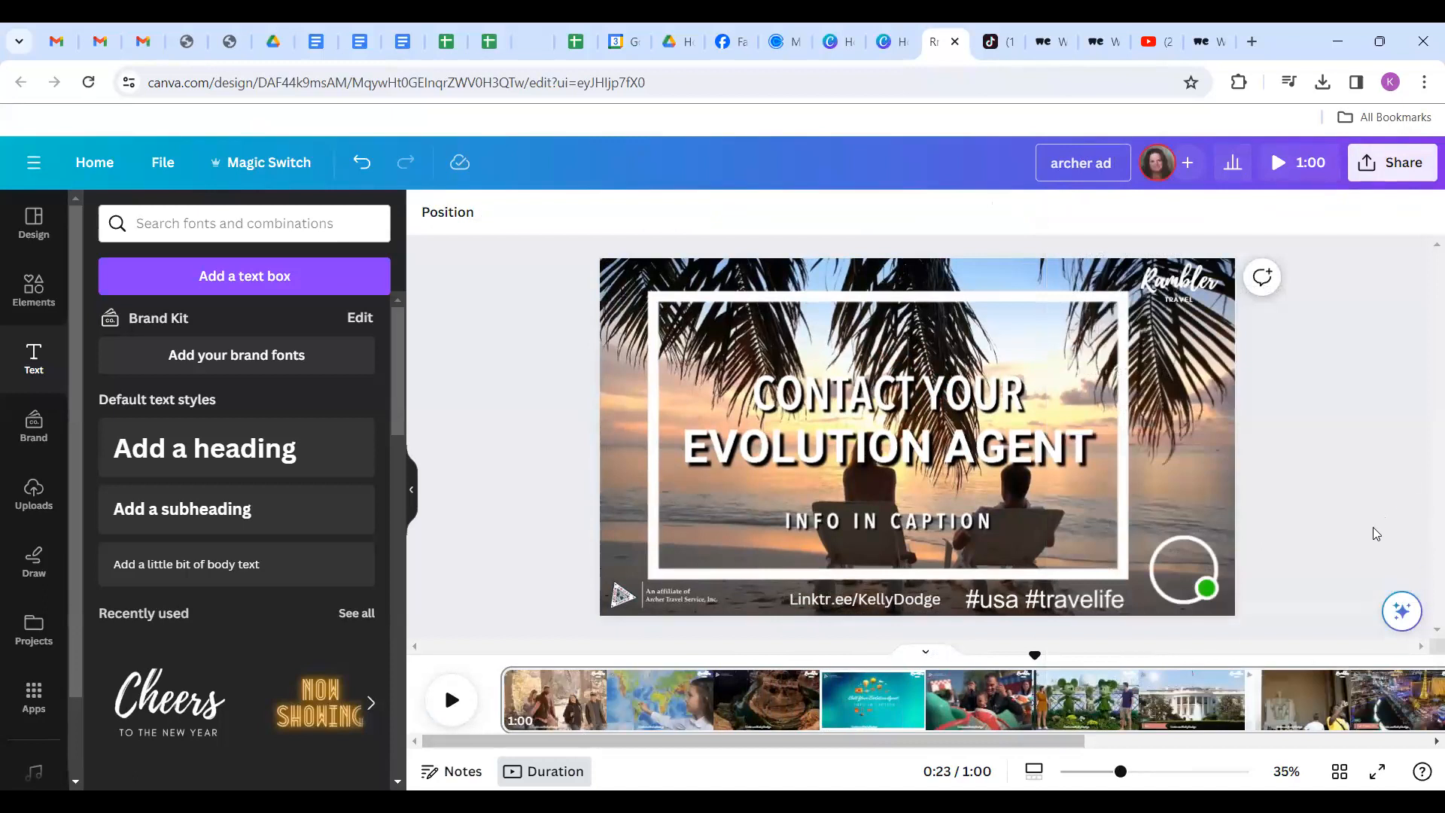
Download the design as an MP4 video and switch to the TikTok tab.
left_click(1392, 163)
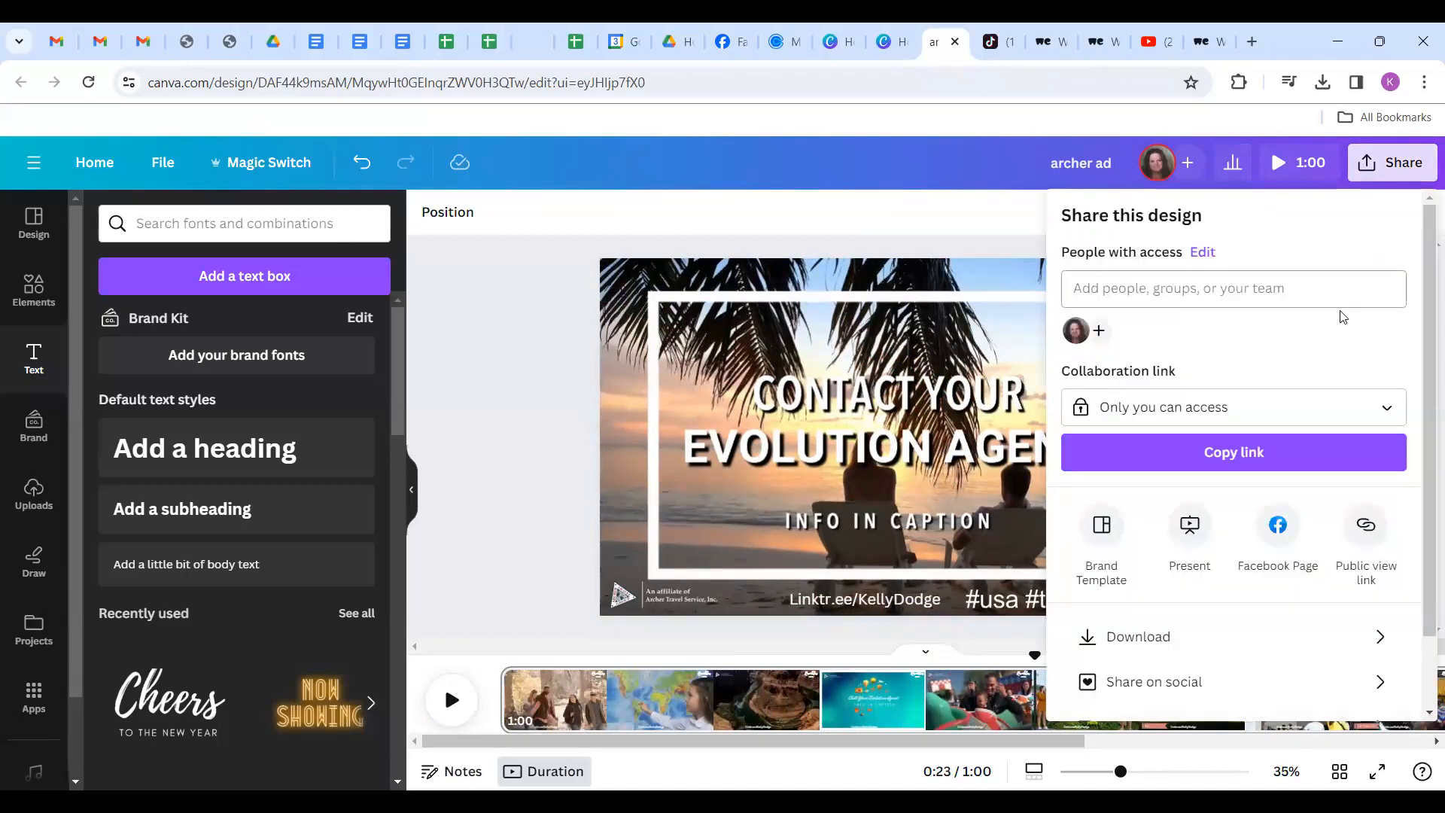
left_click(1127, 636)
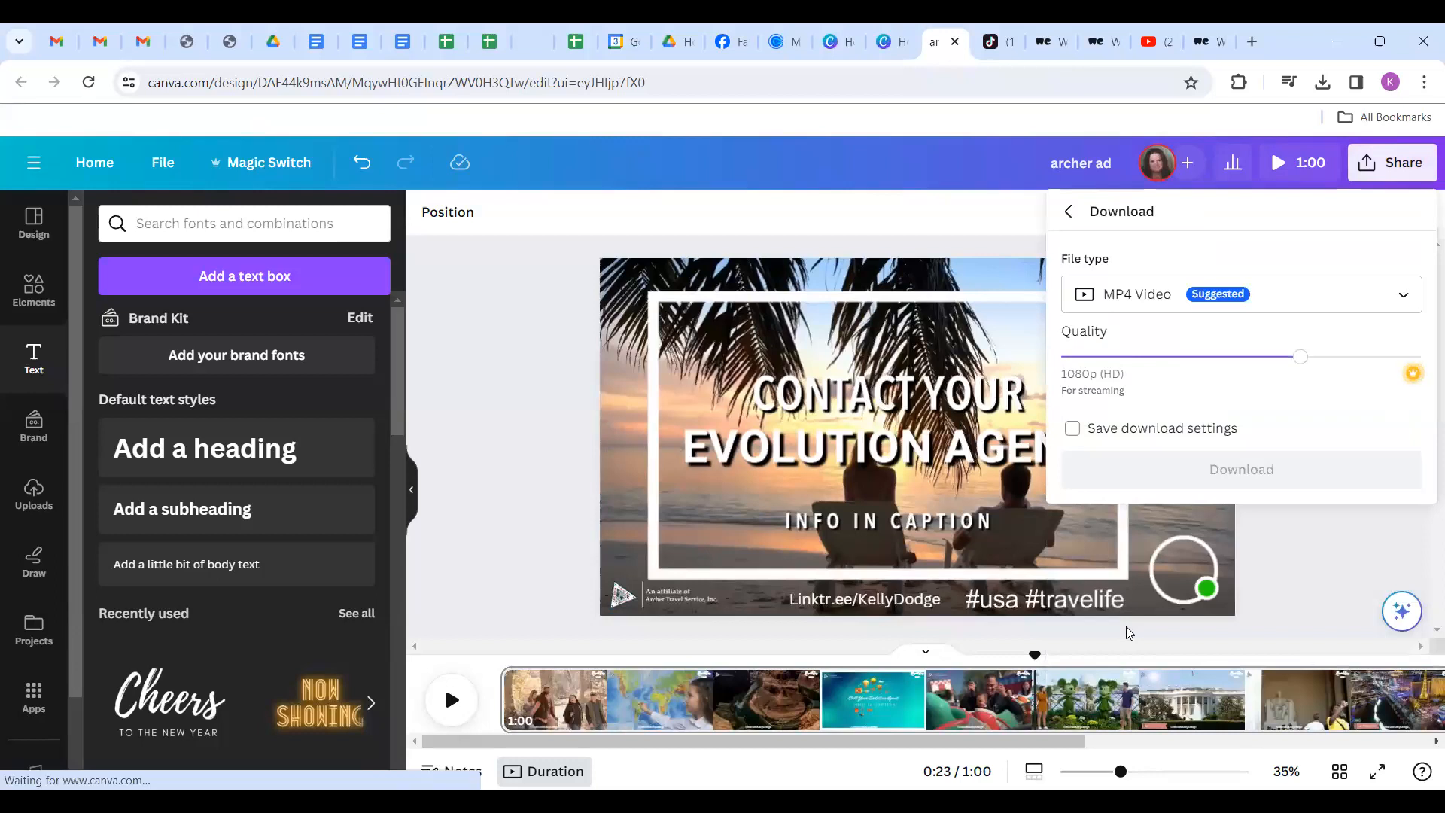
left_click(1195, 475)
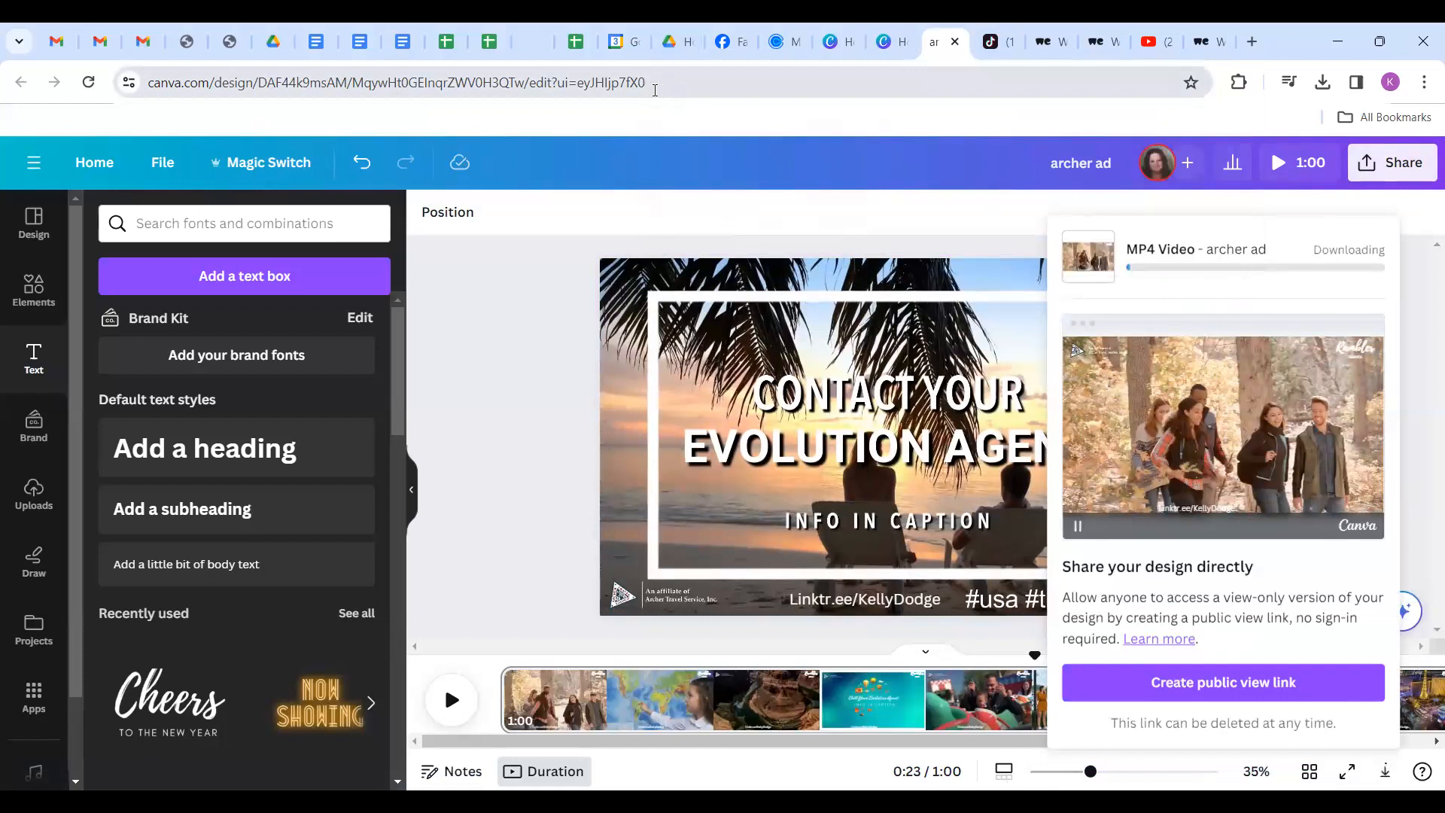
left_click(990, 43)
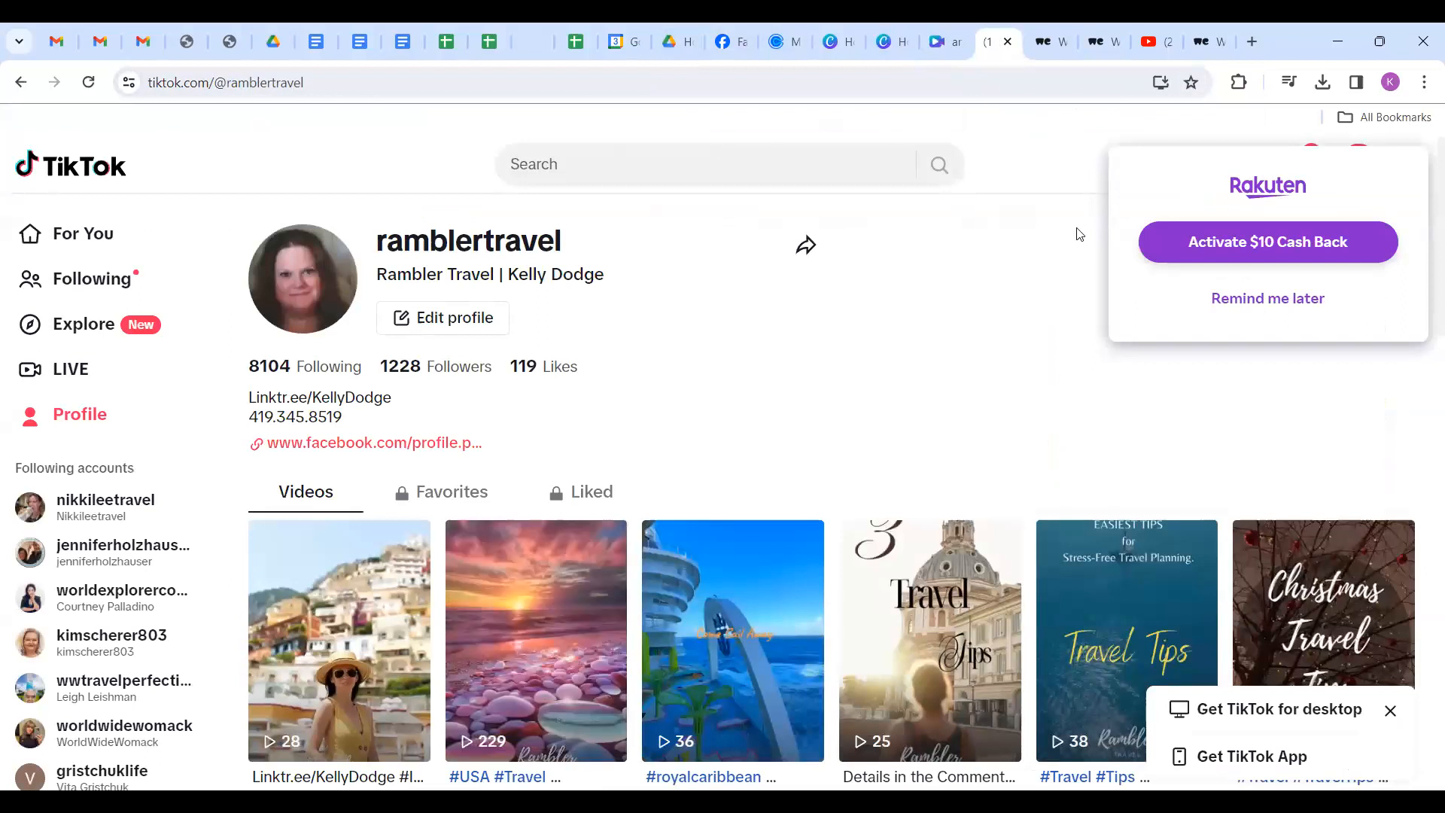
Dismiss the Rakuten popup, go to TikTok's upload page and bring up the file chooser.
left_click(1259, 300)
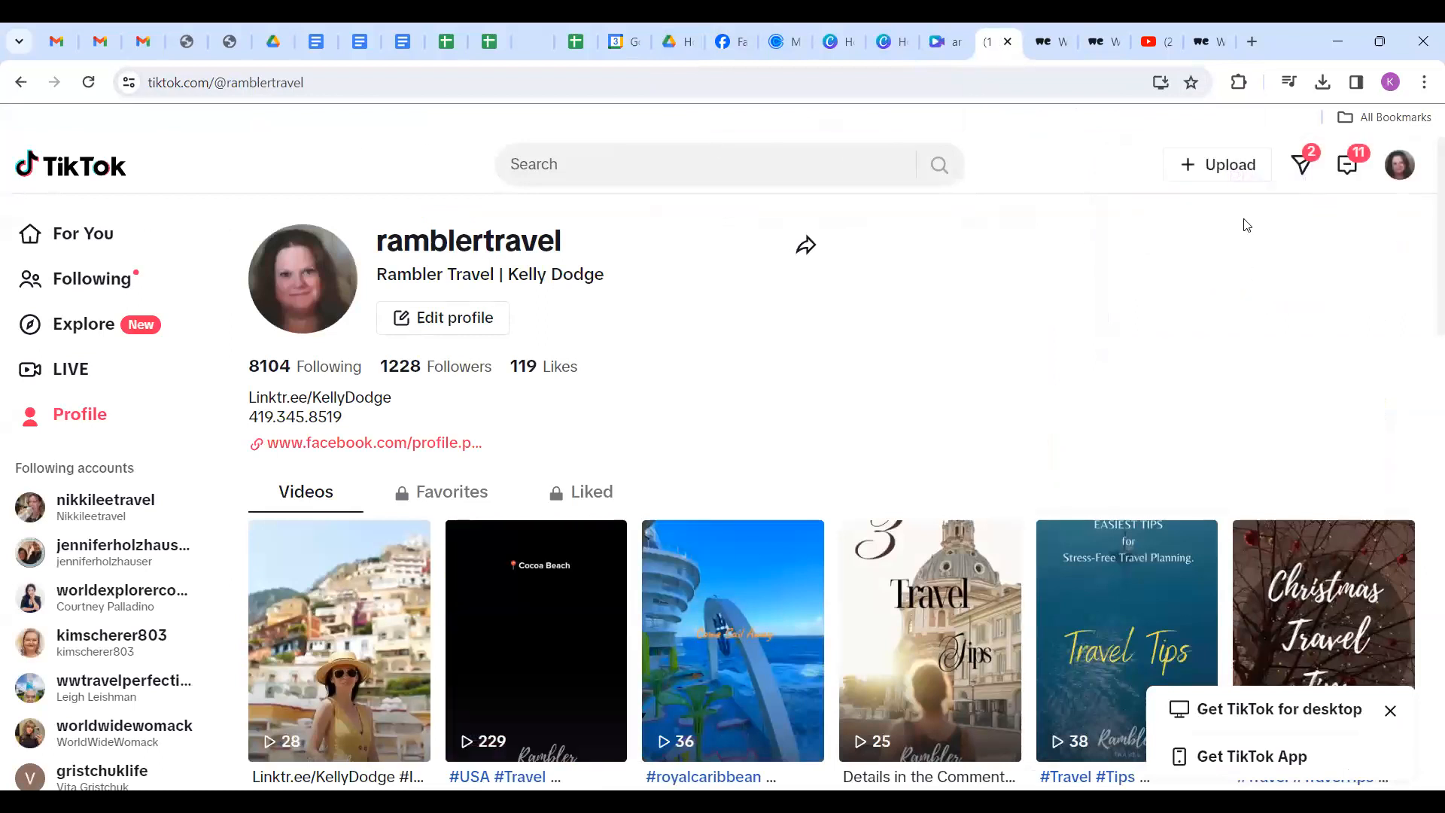
left_click(1224, 167)
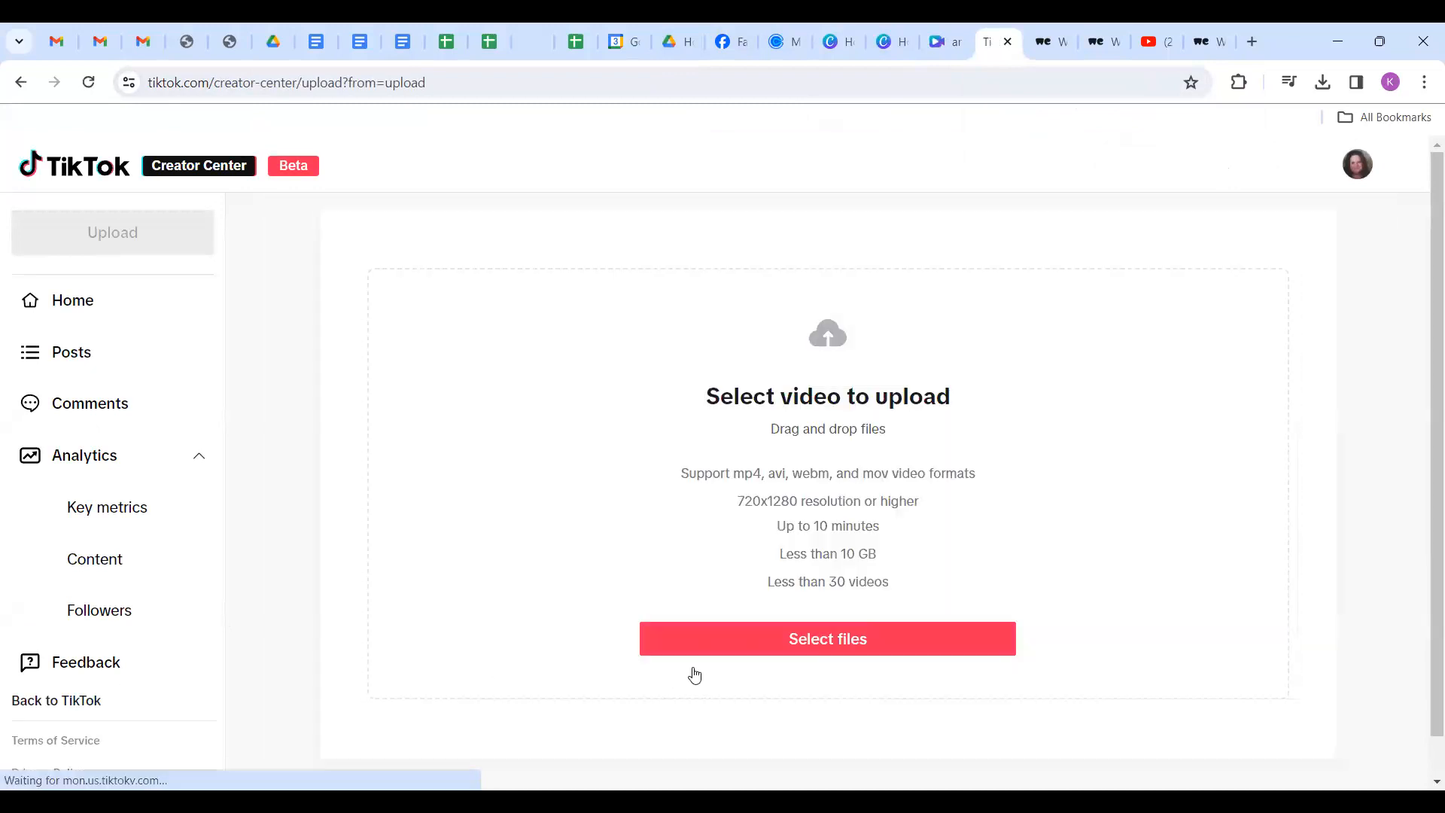
left_click(775, 640)
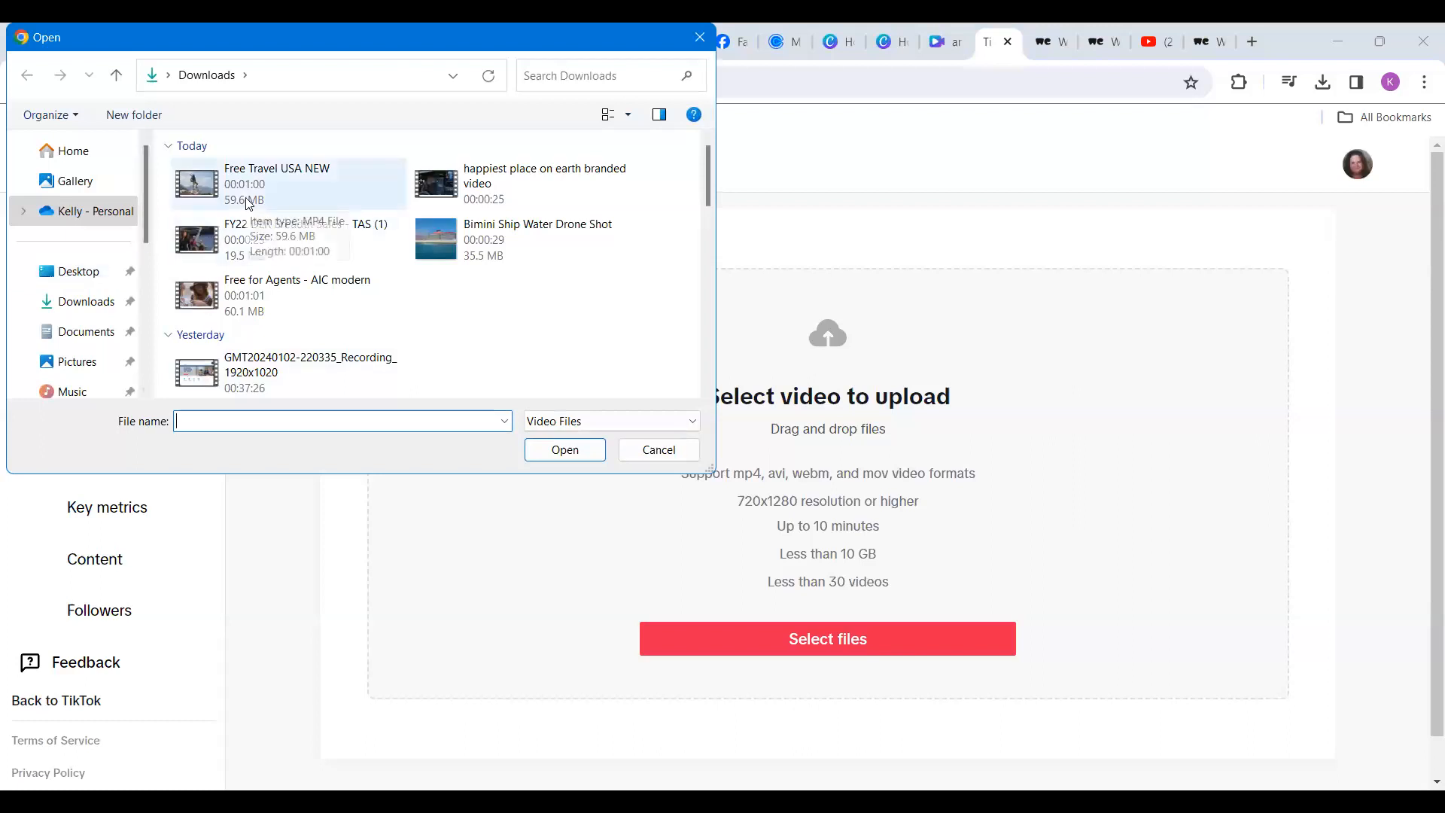
Choose 'happiest place on earth branded video' from Downloads to start the TikTok upload.
left_click(79, 307)
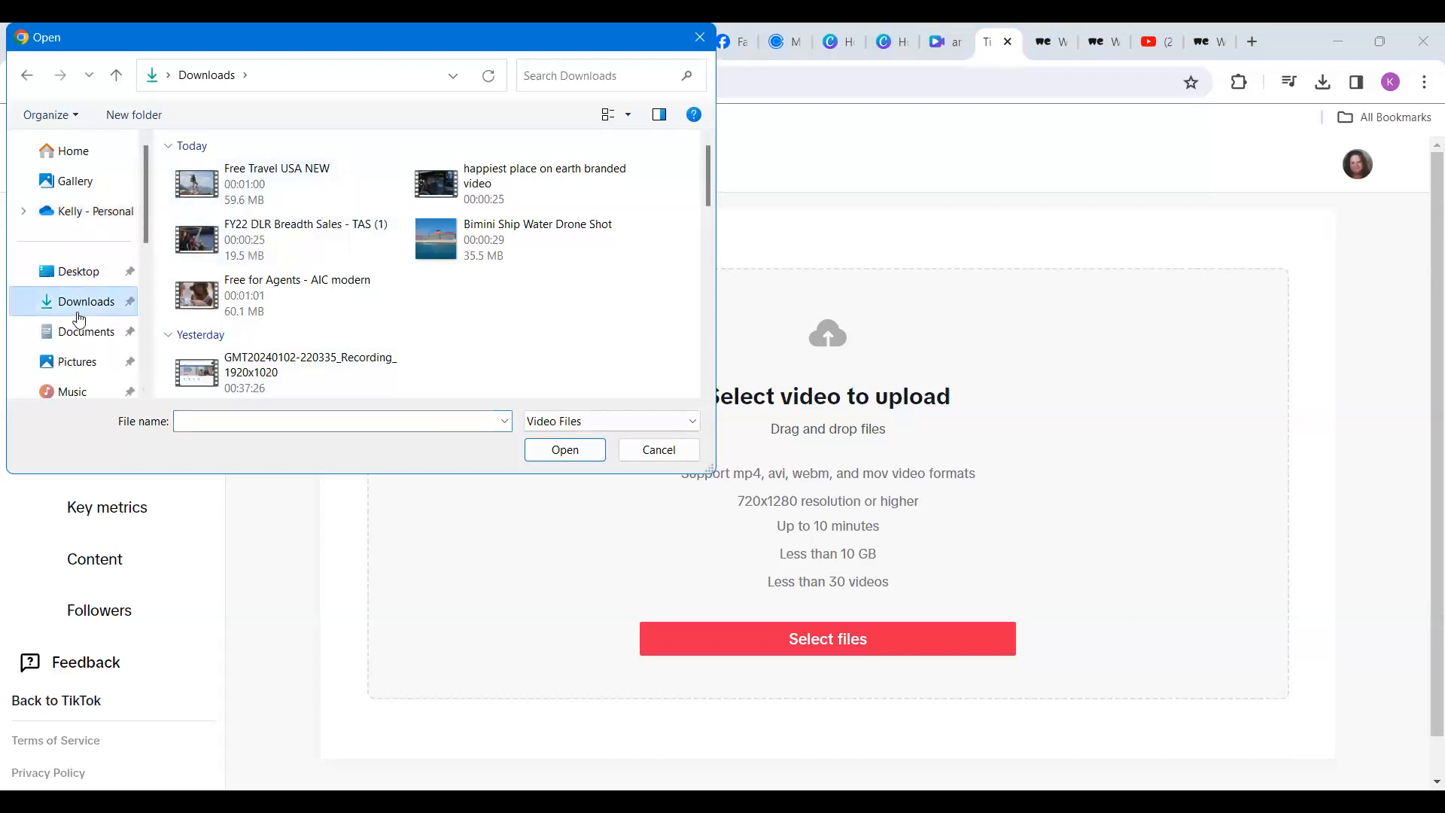
left_click(84, 271)
scroll(437, 292, "down", 2)
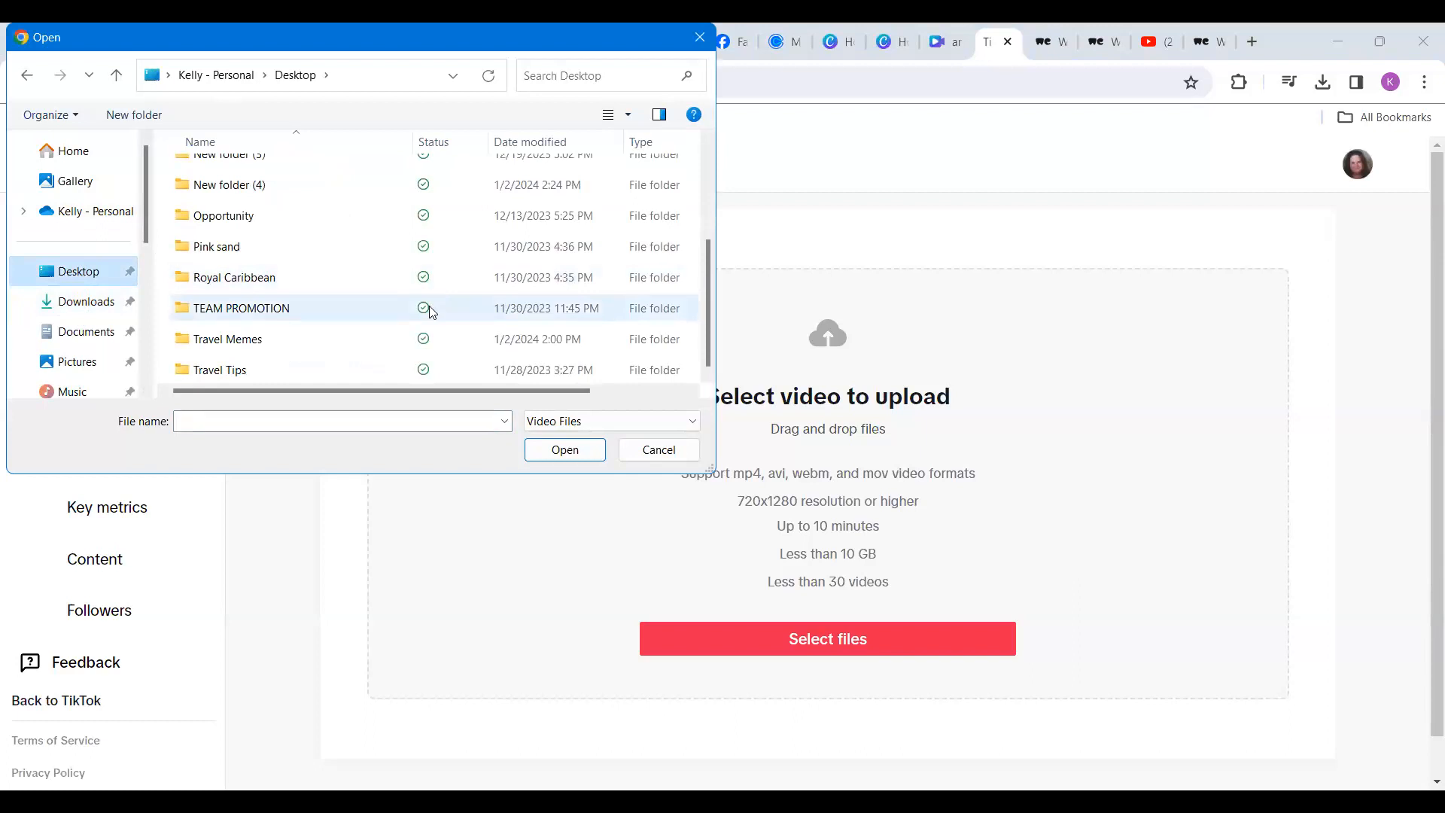
left_click(81, 301)
scroll(316, 301, "down", 5)
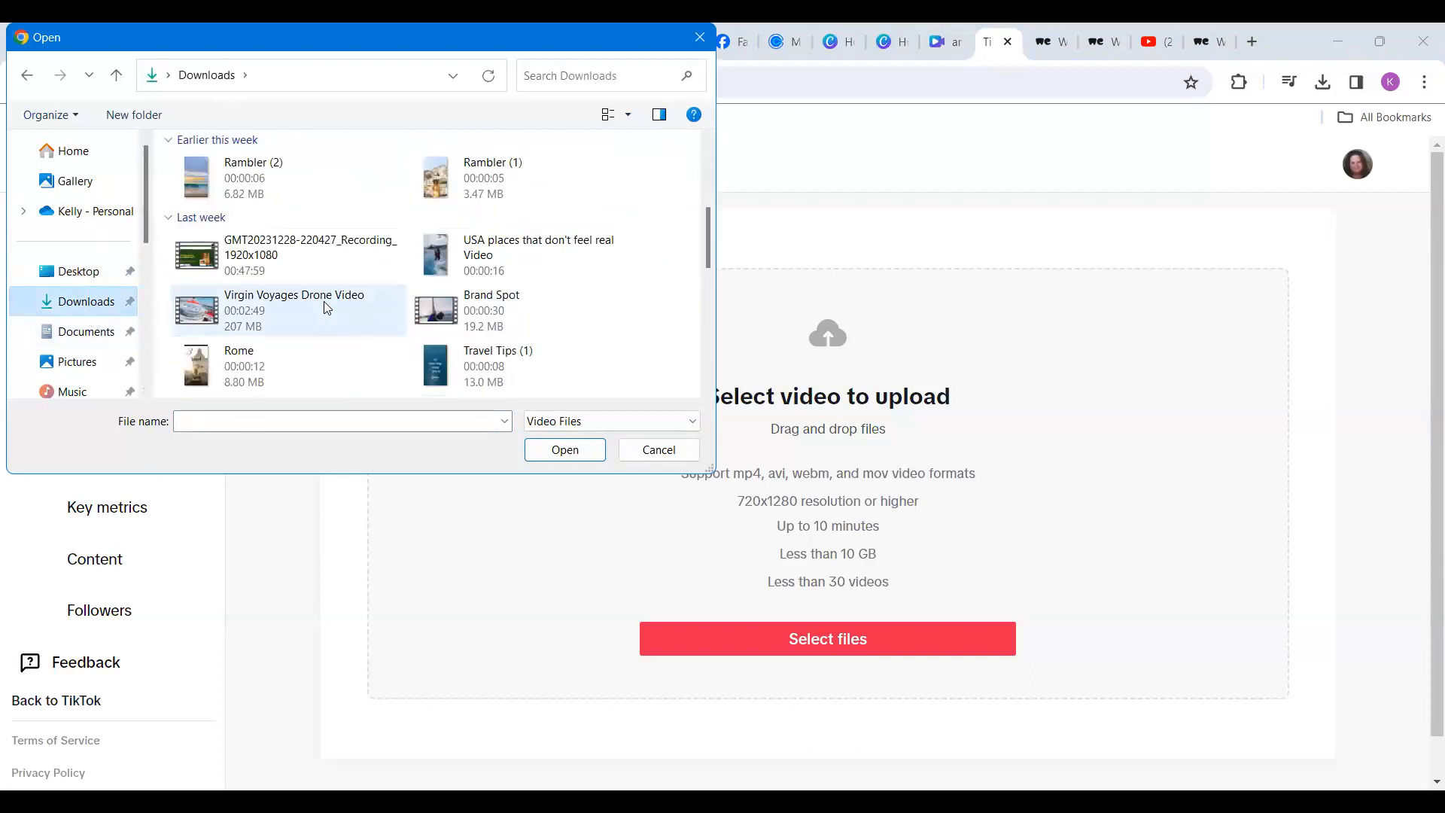
scroll(327, 307, "up", 3)
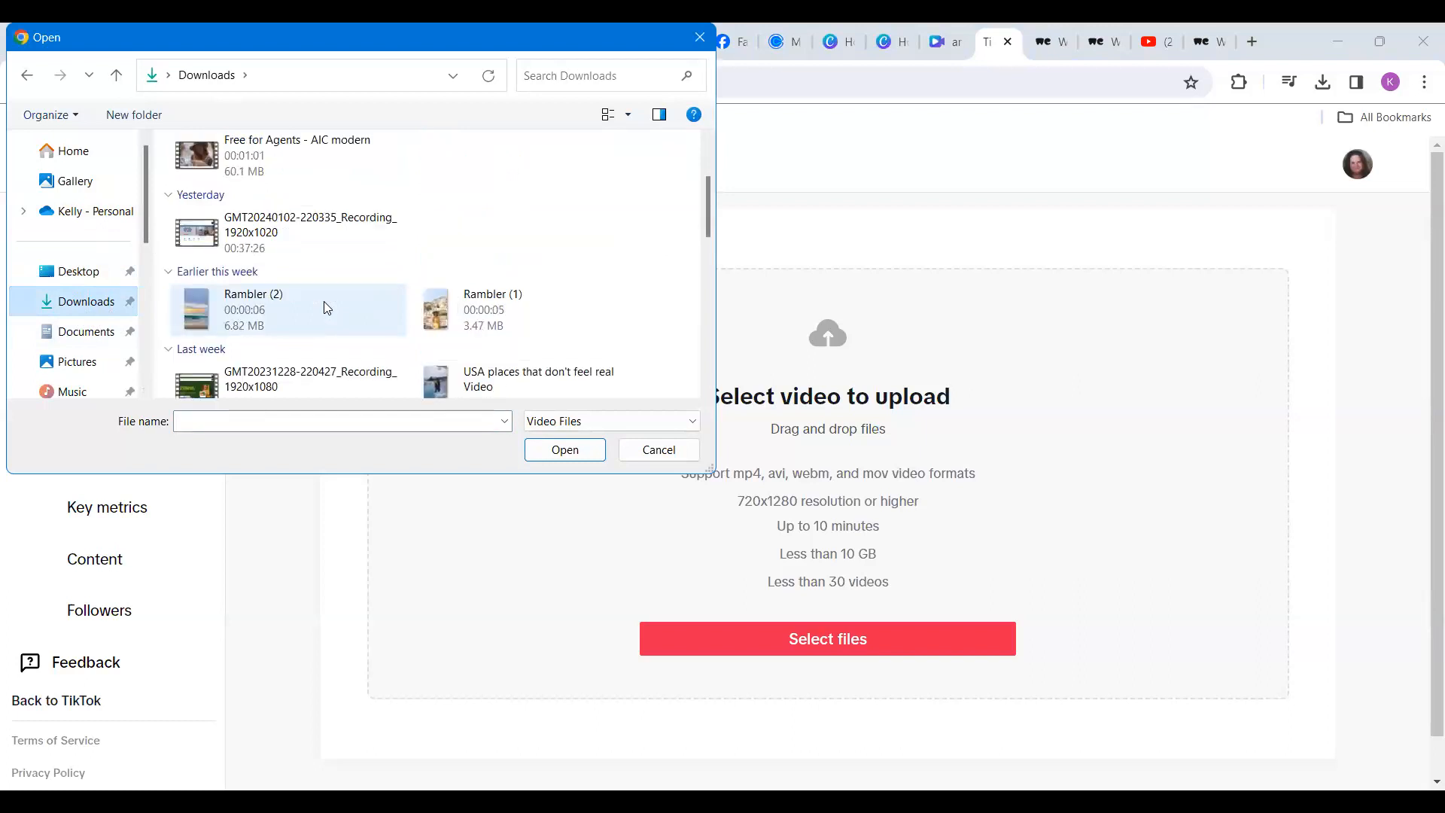
scroll(323, 301, "up", 2)
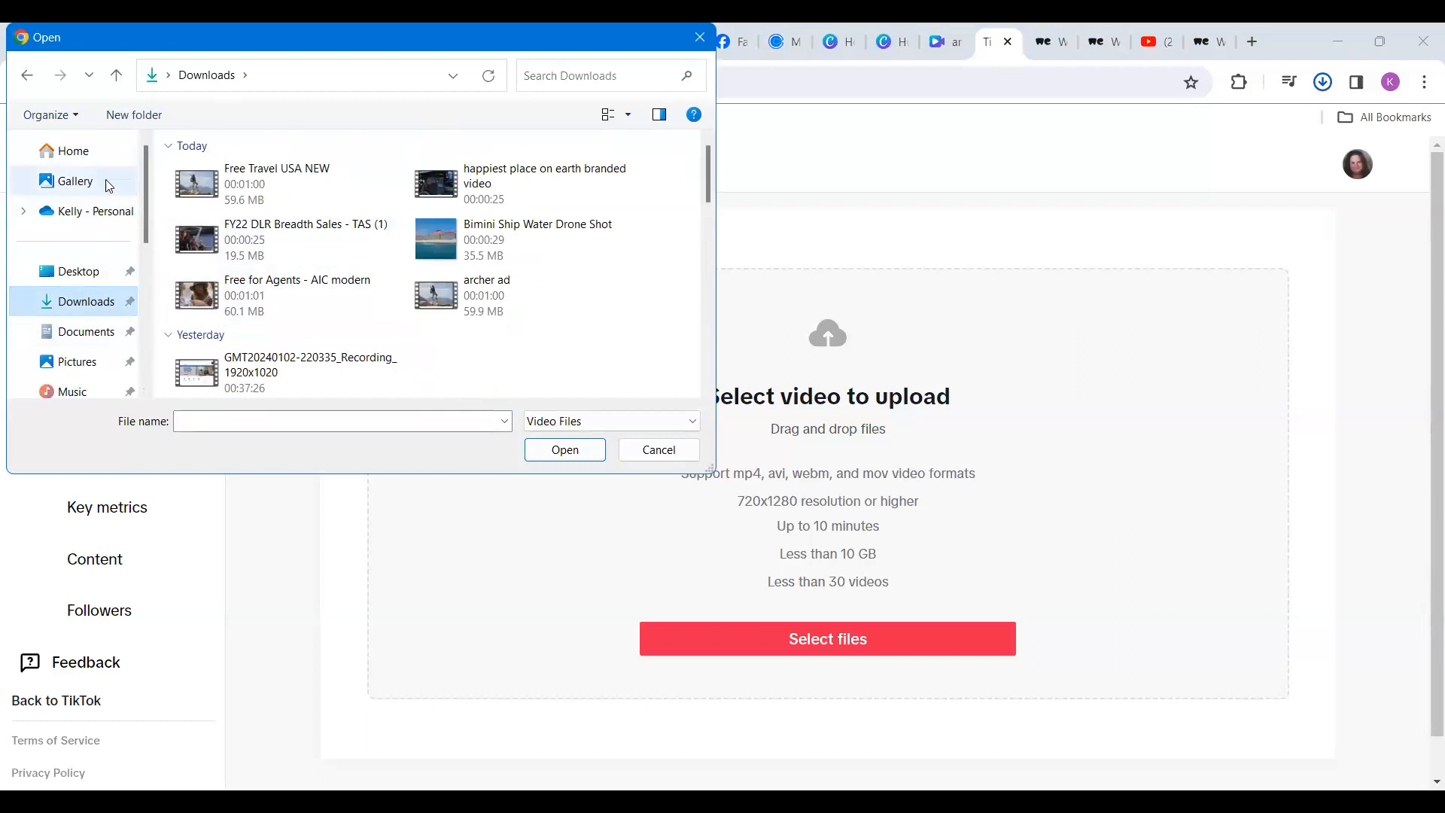
left_click(510, 178)
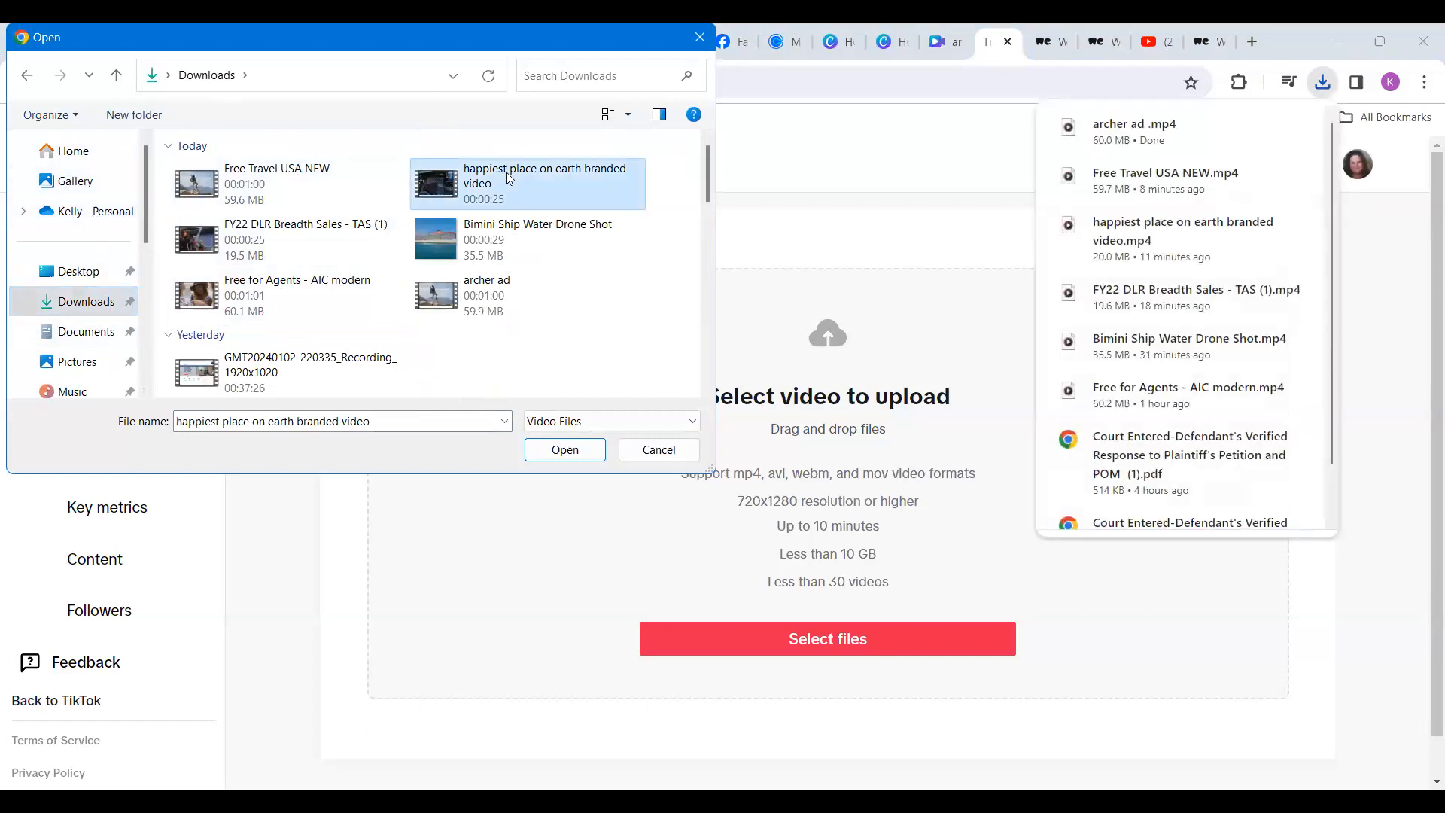
key("Return")
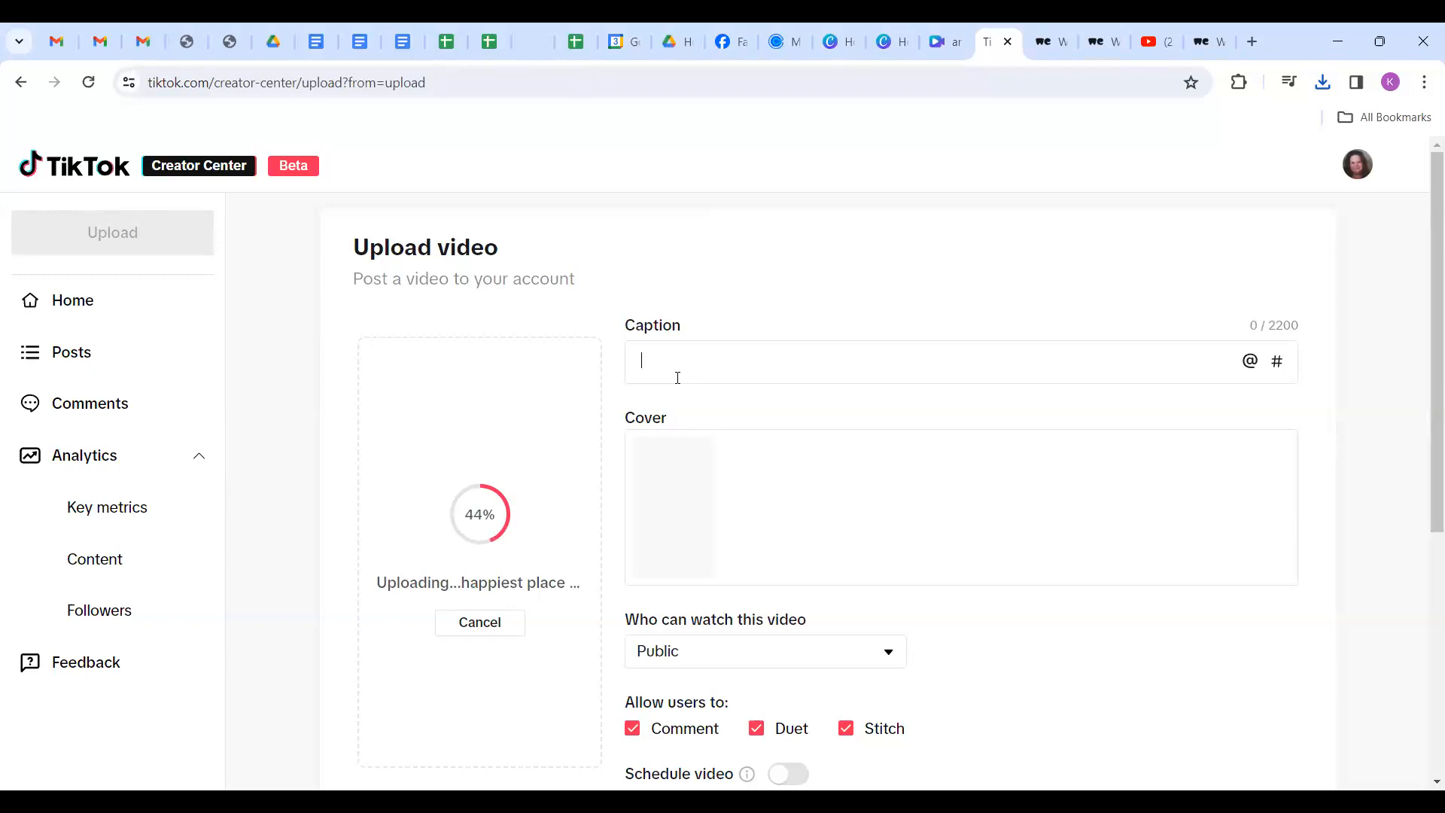
Copy the Disney Site link from the Links and Logos document and return to TikTok.
left_click(400, 43)
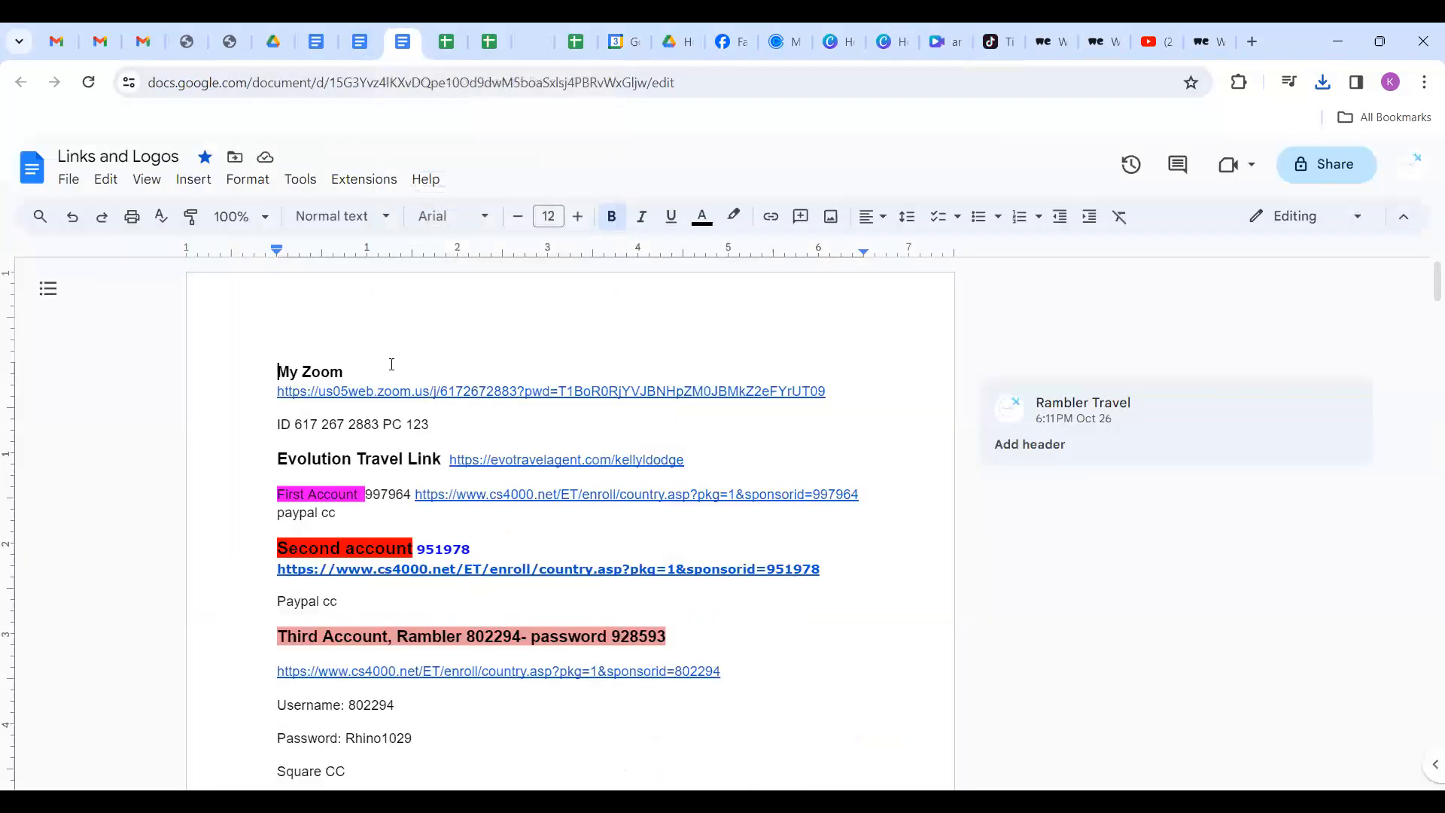
scroll(380, 445, "down", 20)
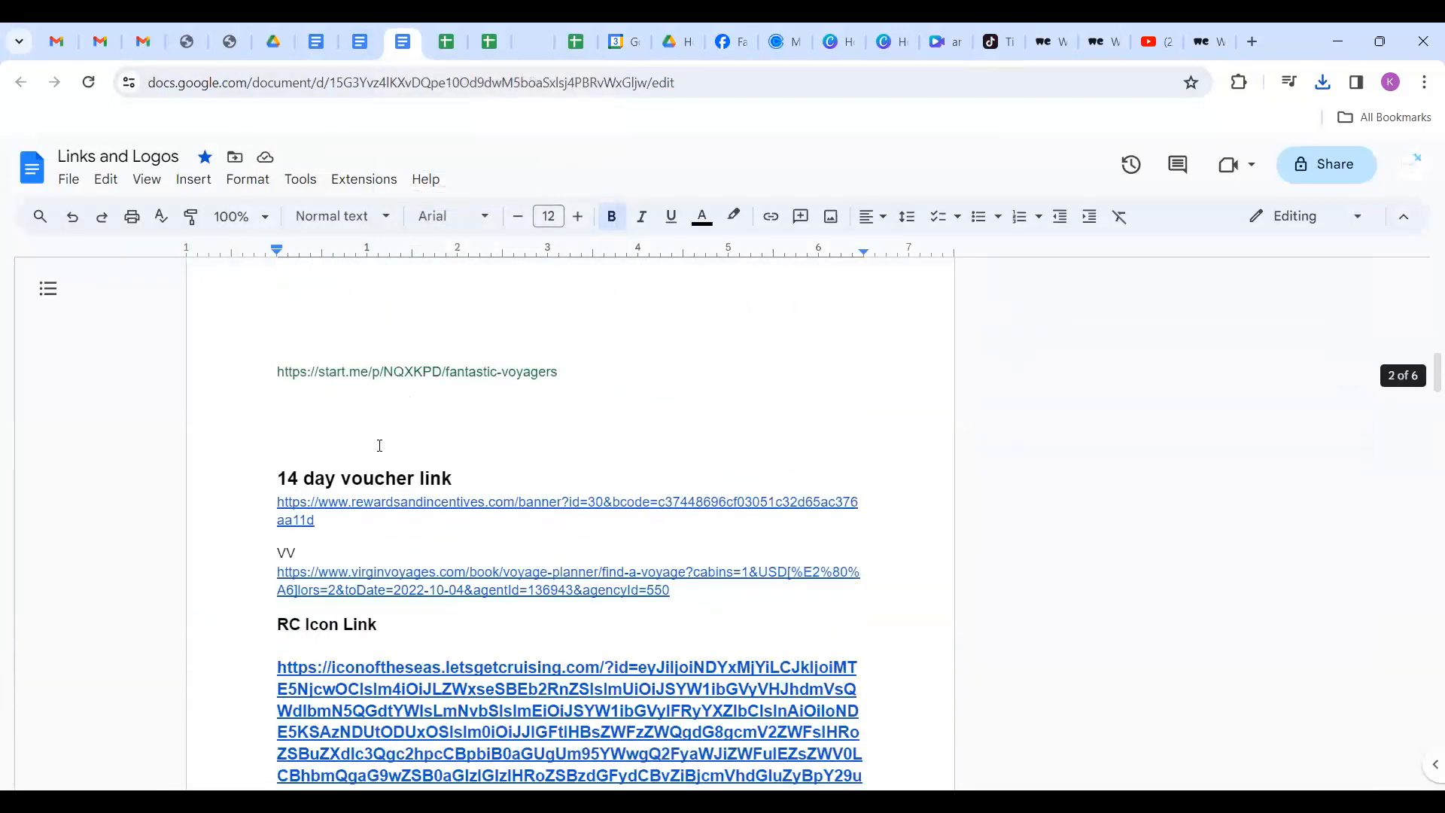
scroll(380, 446, "down", 5)
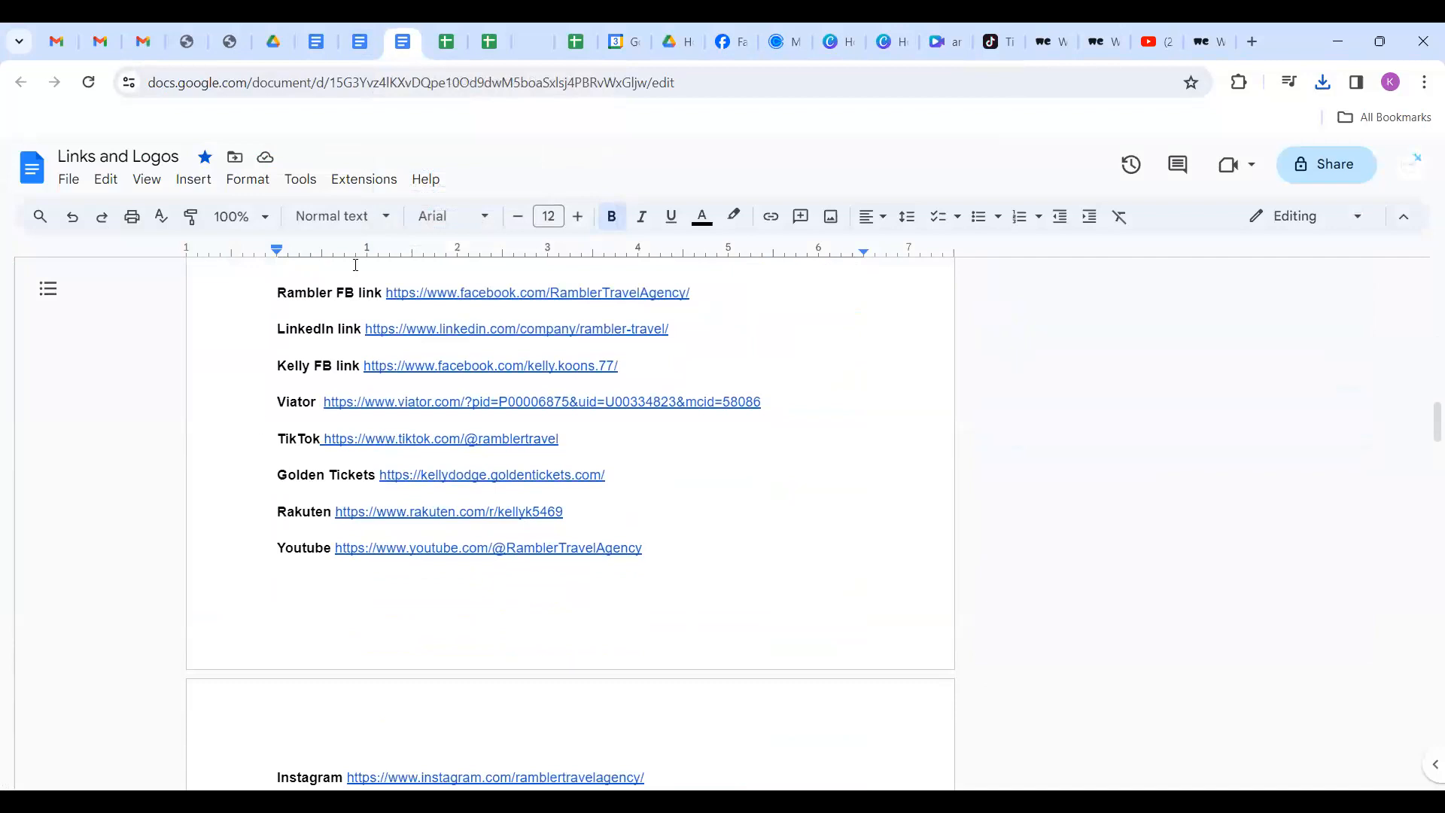
scroll(381, 326, "up", 2)
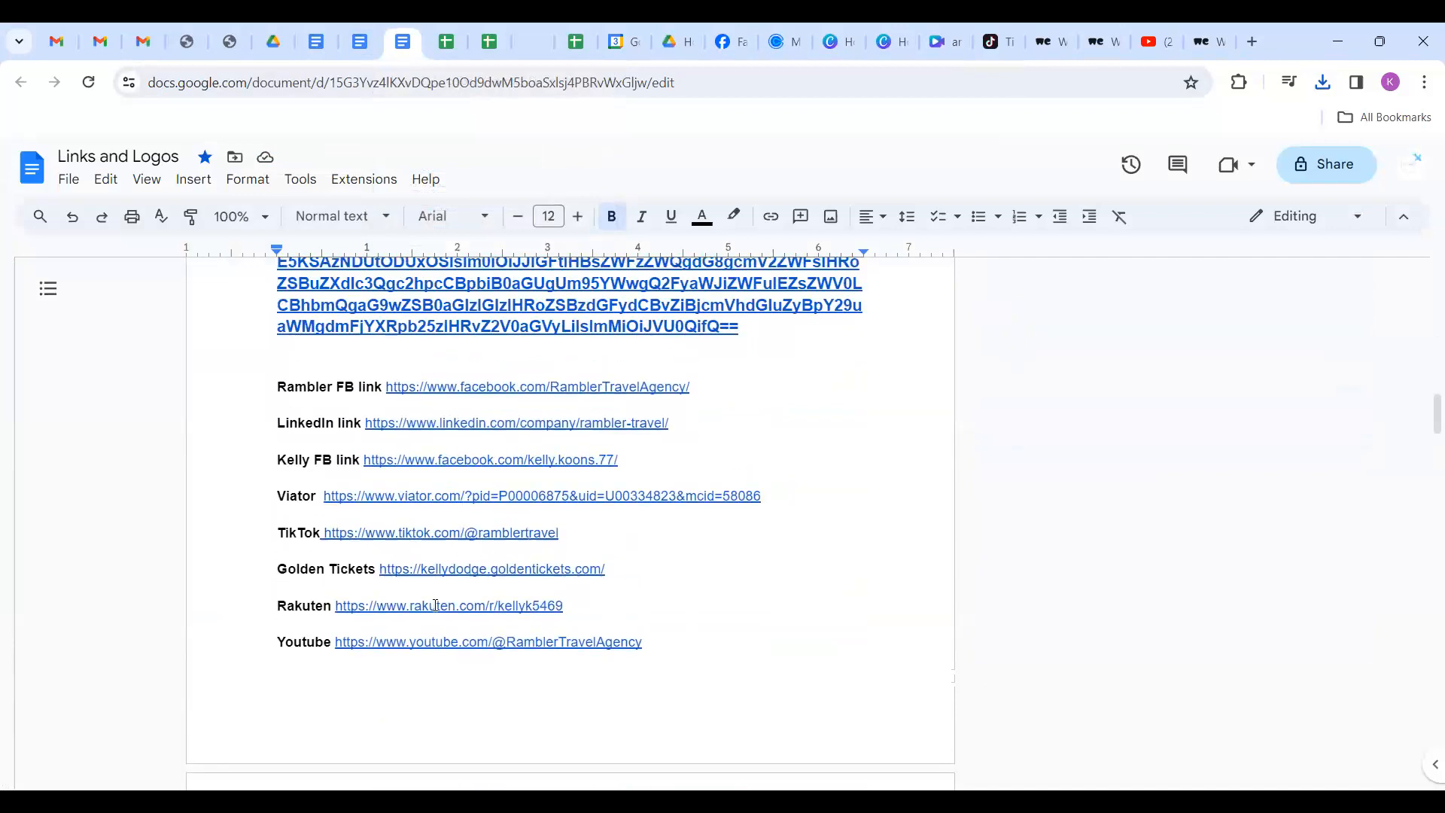
scroll(436, 612, "down", 5)
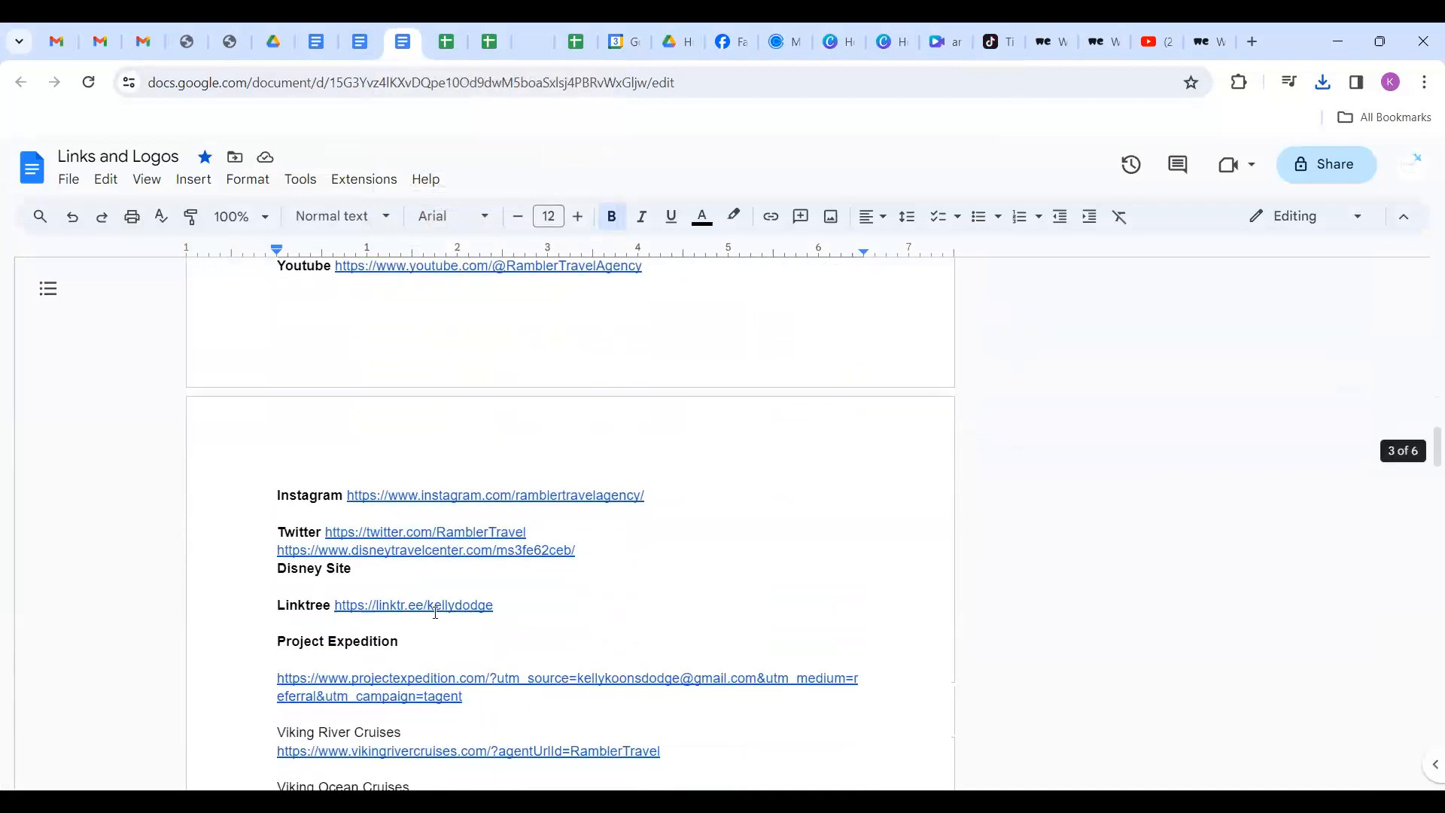
left_click(393, 550)
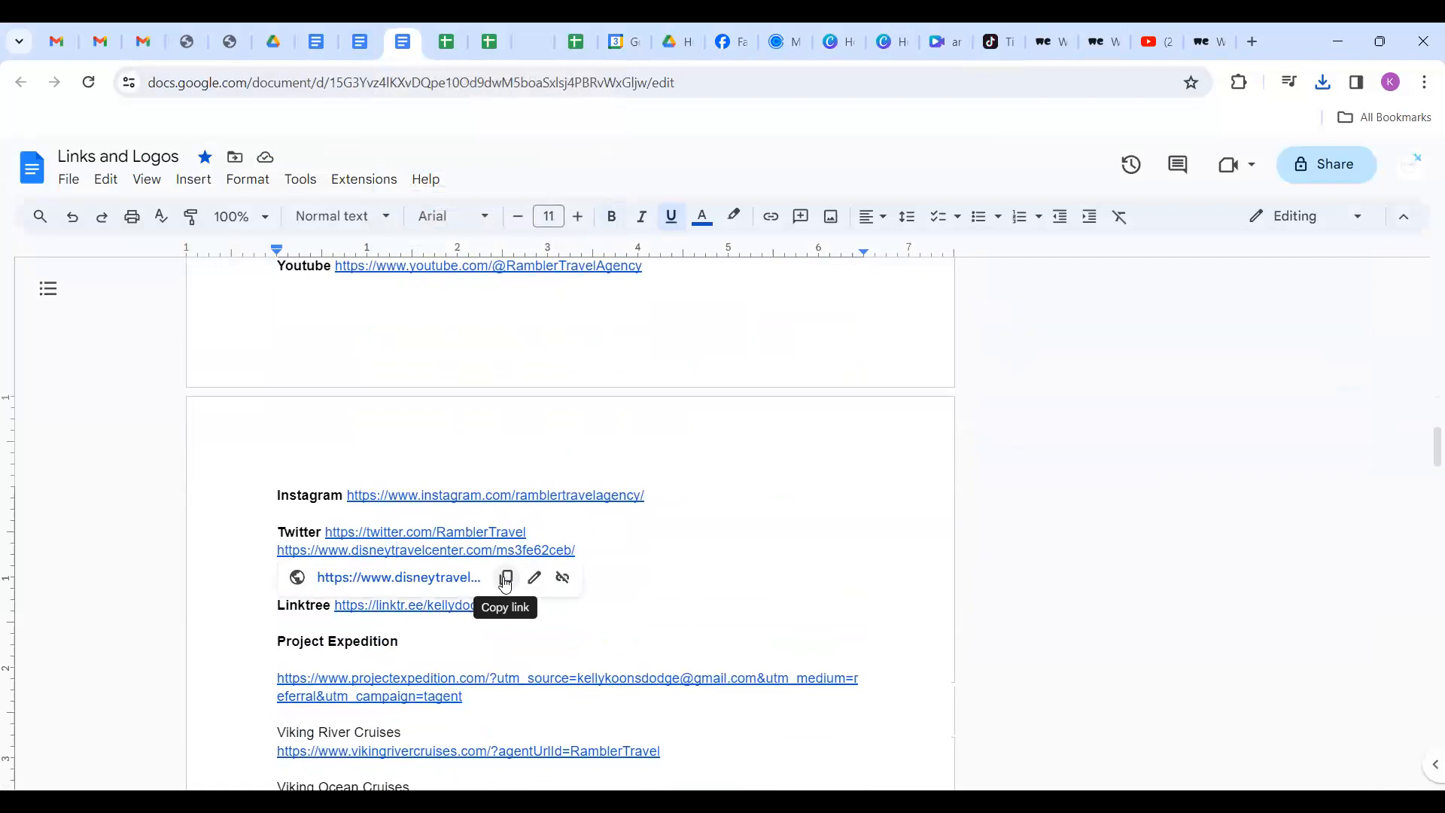
left_click(509, 581)
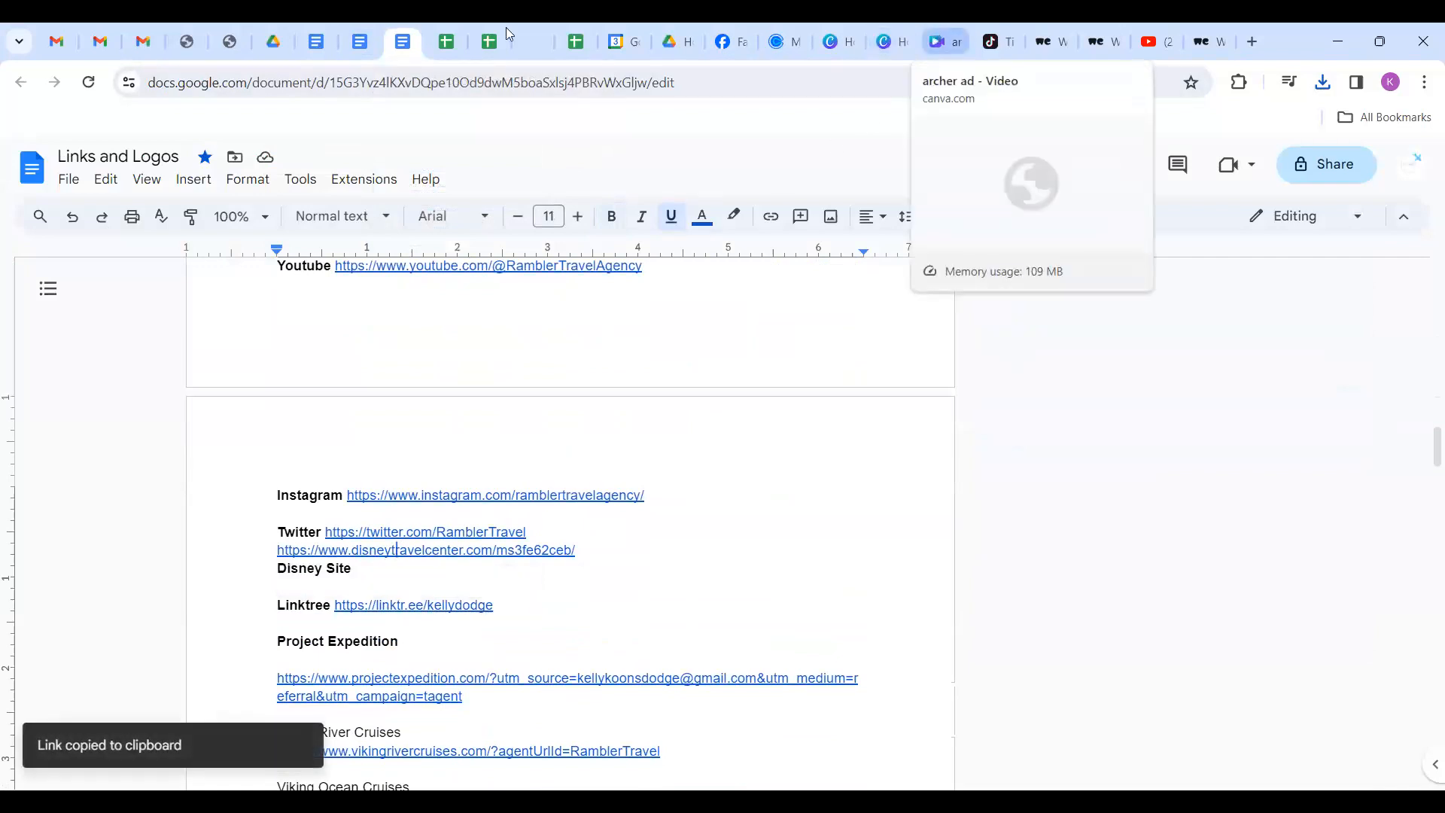
left_click(997, 41)
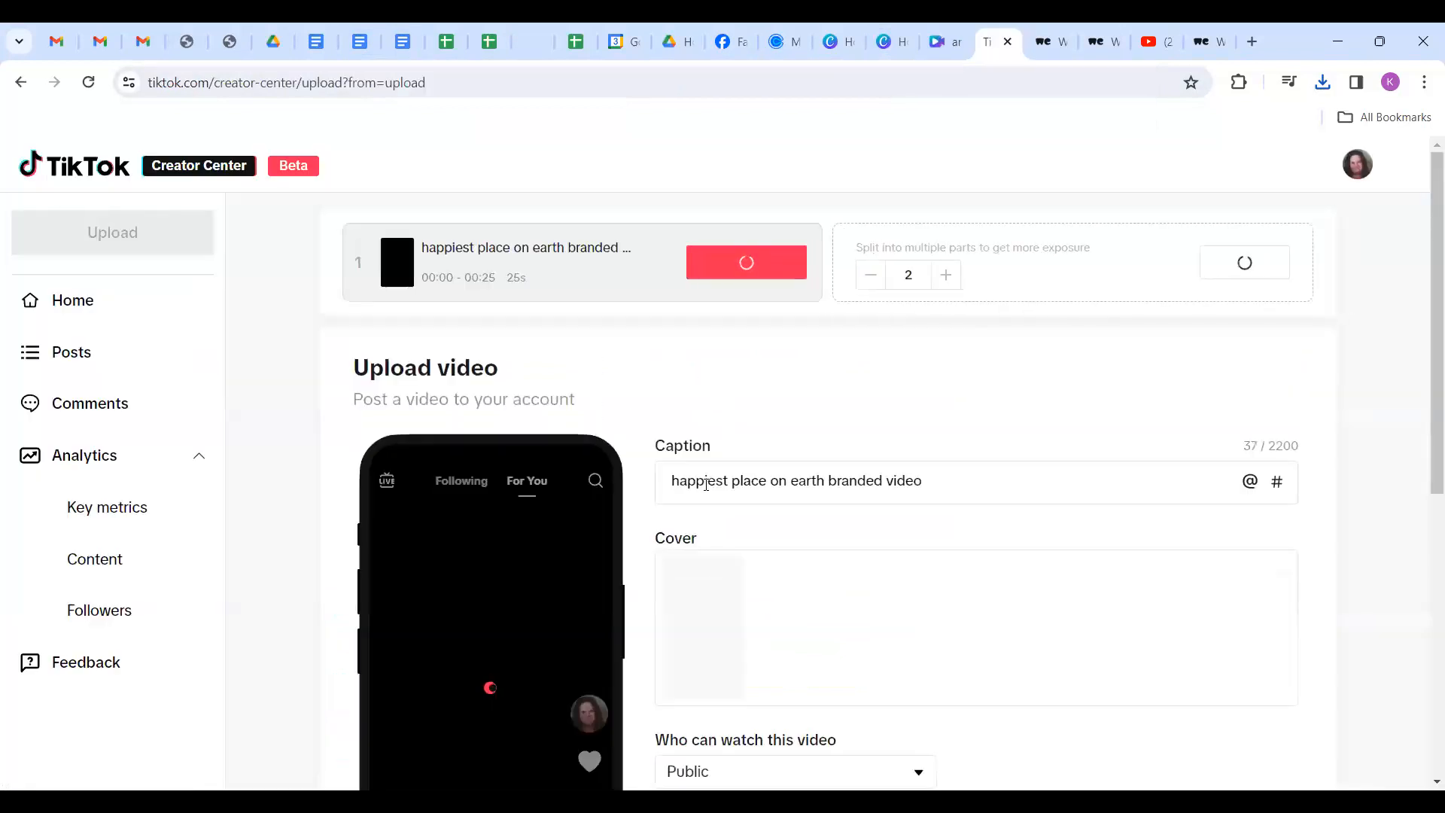
Replace the caption with the Disney link plus #Disney and #happiestplaceonearth hashtags.
left_click_drag(944, 484, 637, 504)
key("ctrl+v")
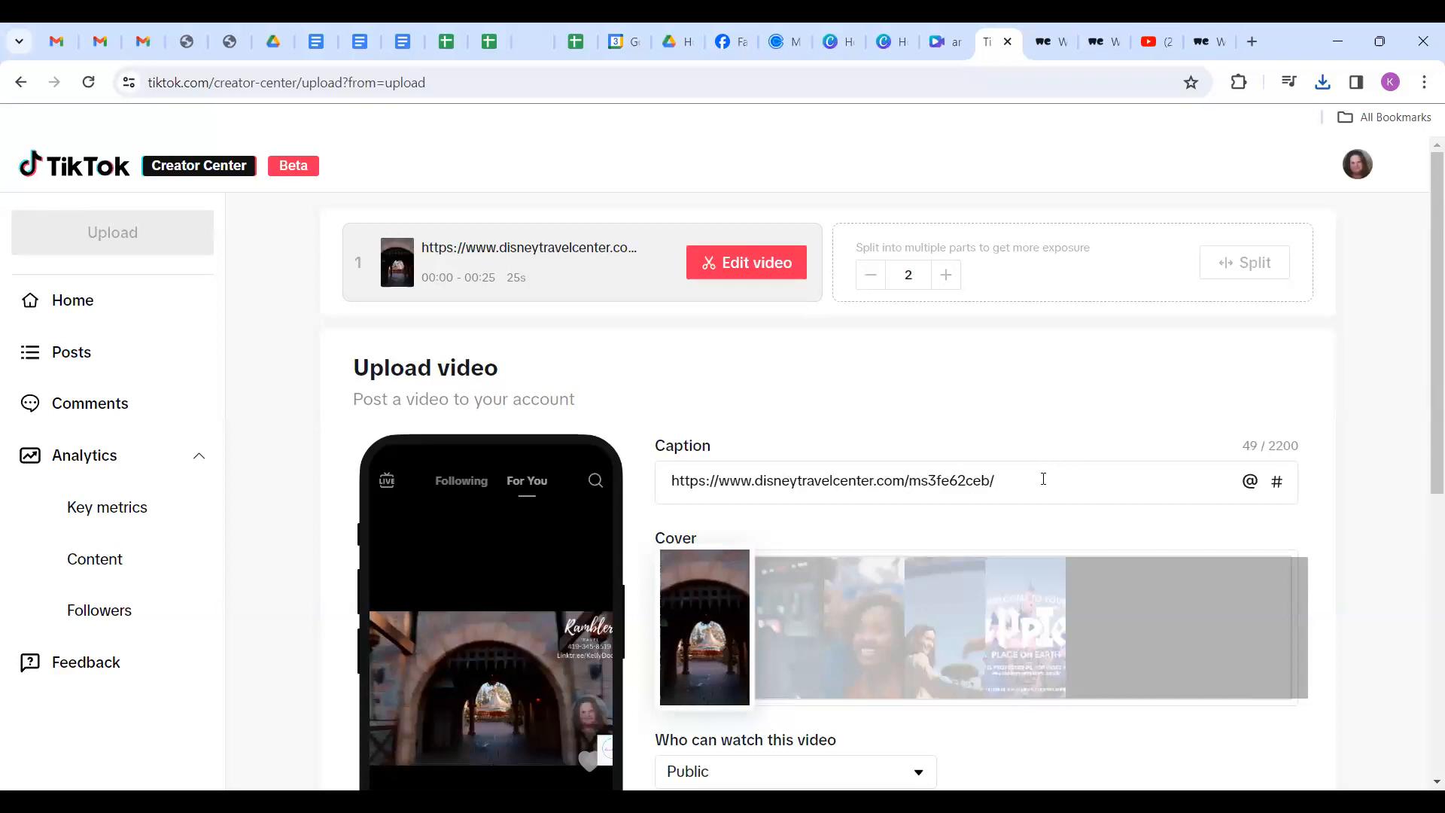
type("#Disney  #Happier")
key("BackSpace")
type("st")
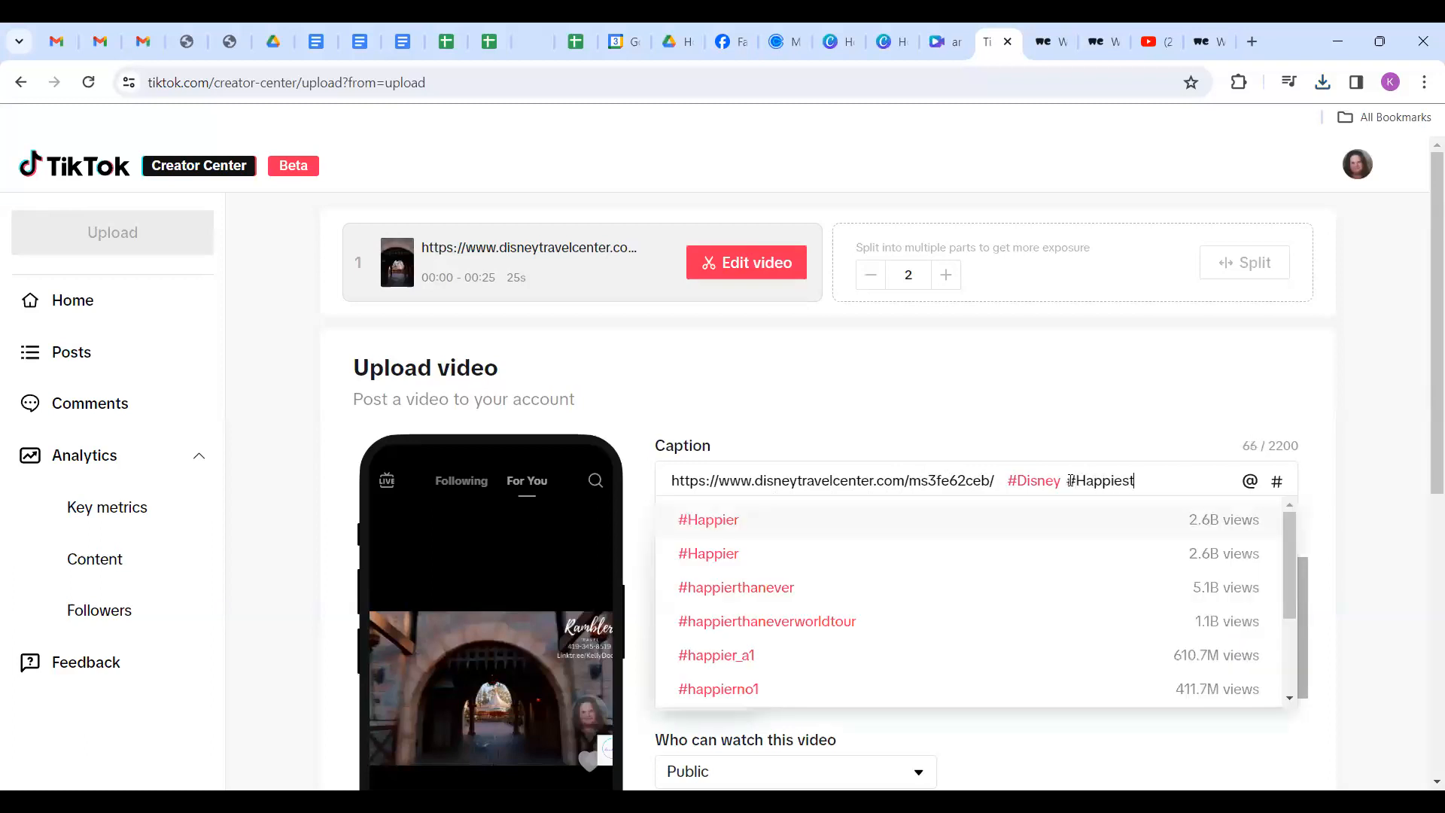
type("place")
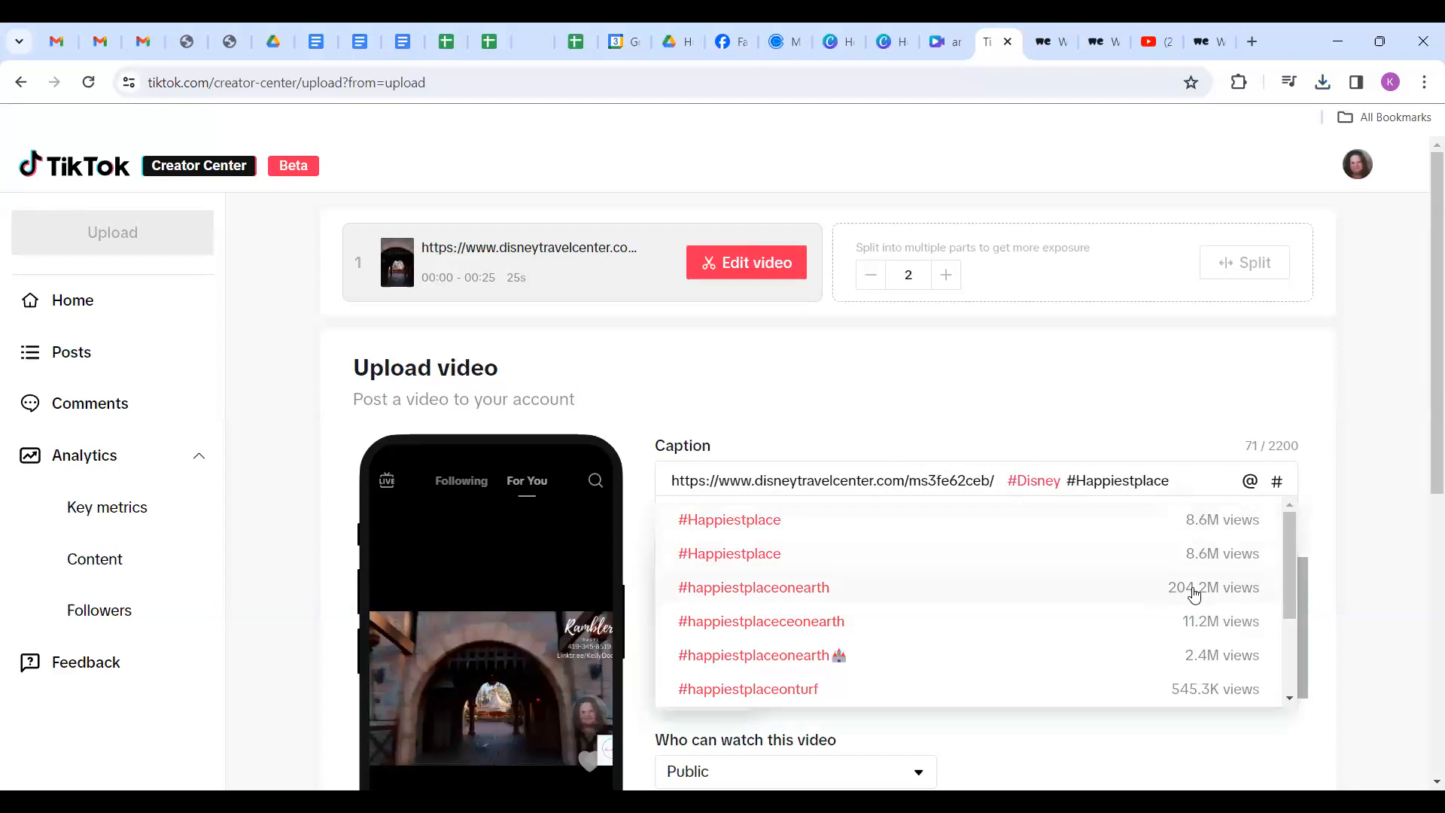
left_click(755, 596)
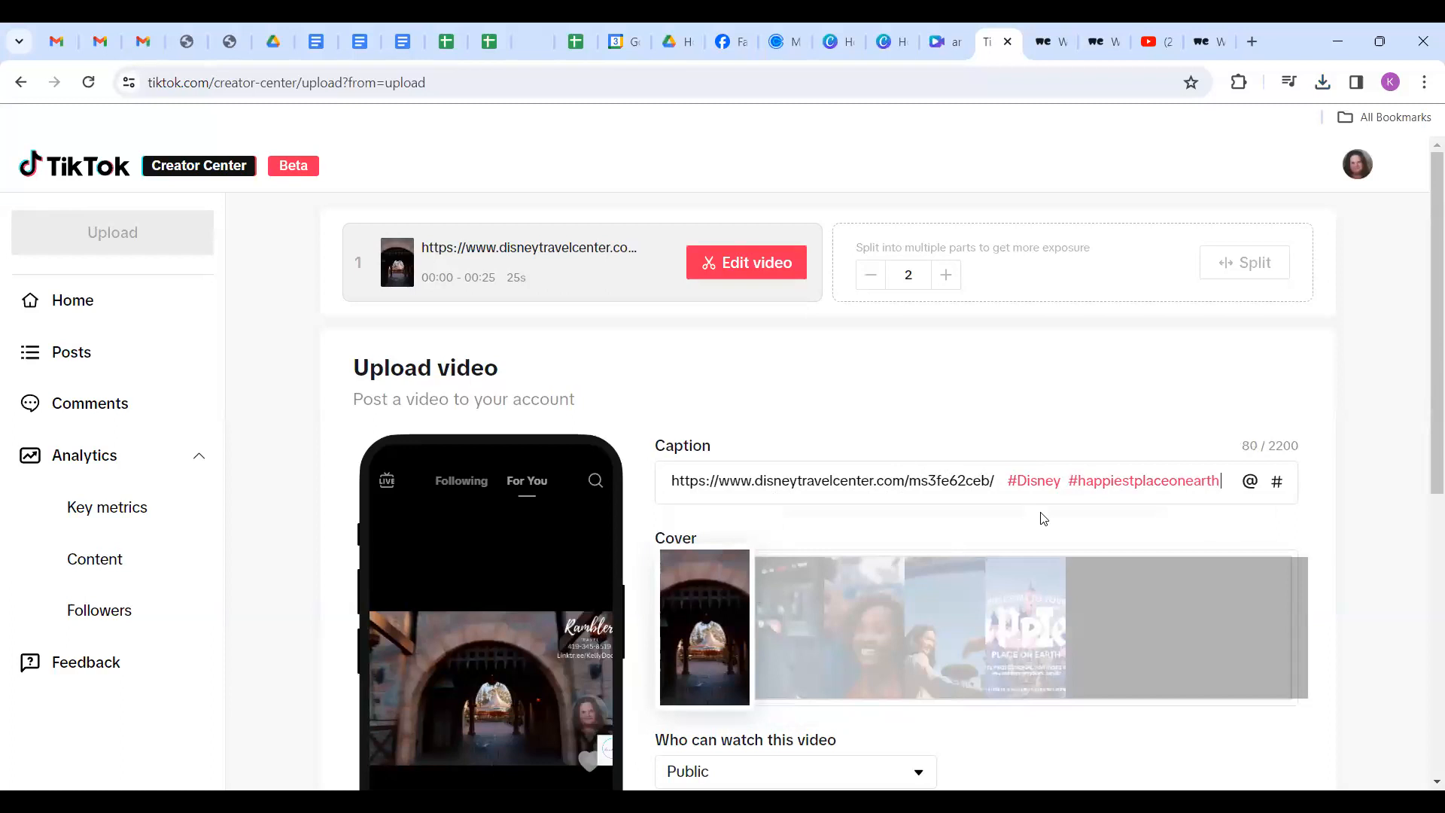
Add the #DisneyLand hashtag, then 'Rambler Travel' and the agency's phone number.
type("#D")
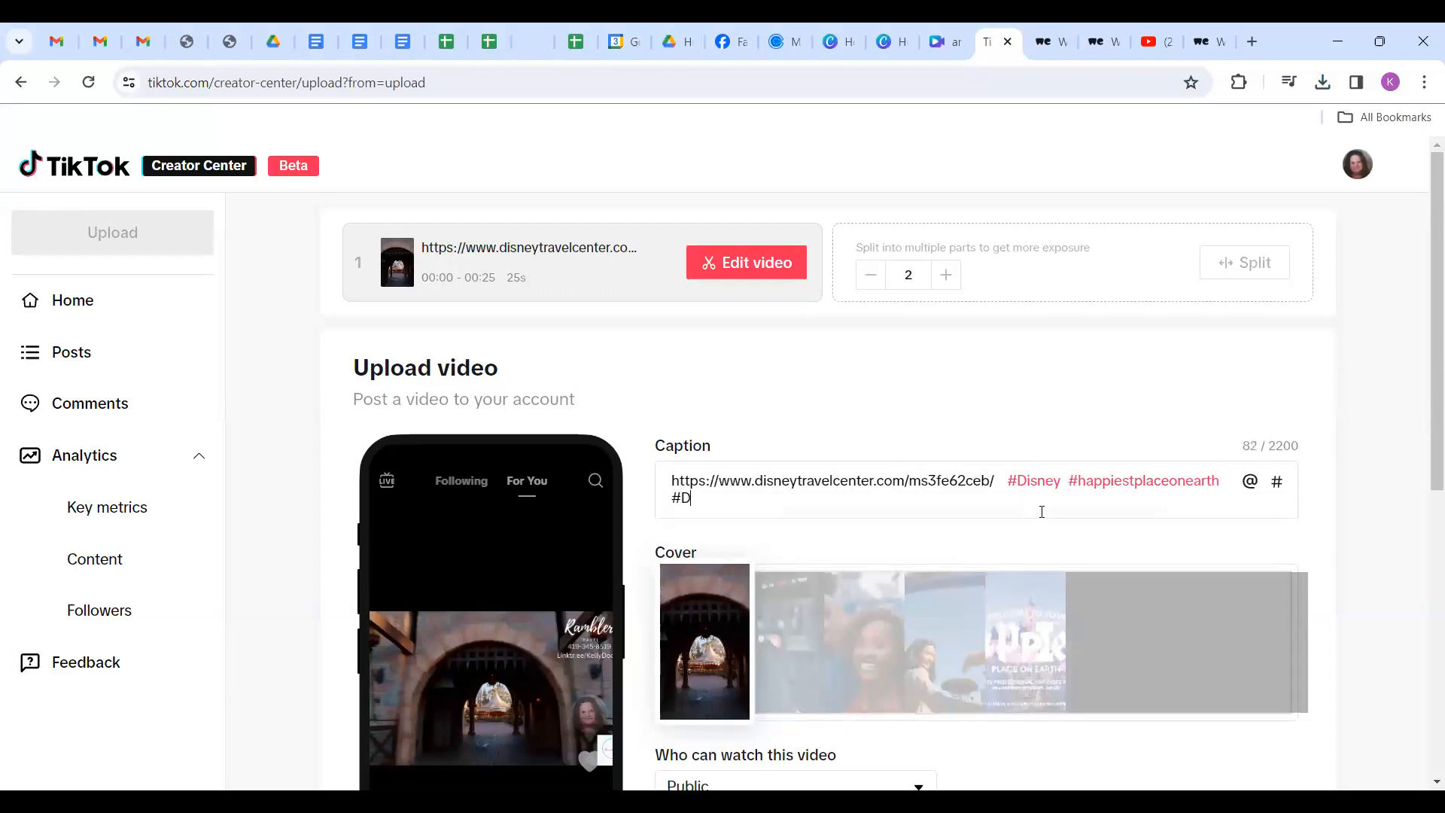
type("i")
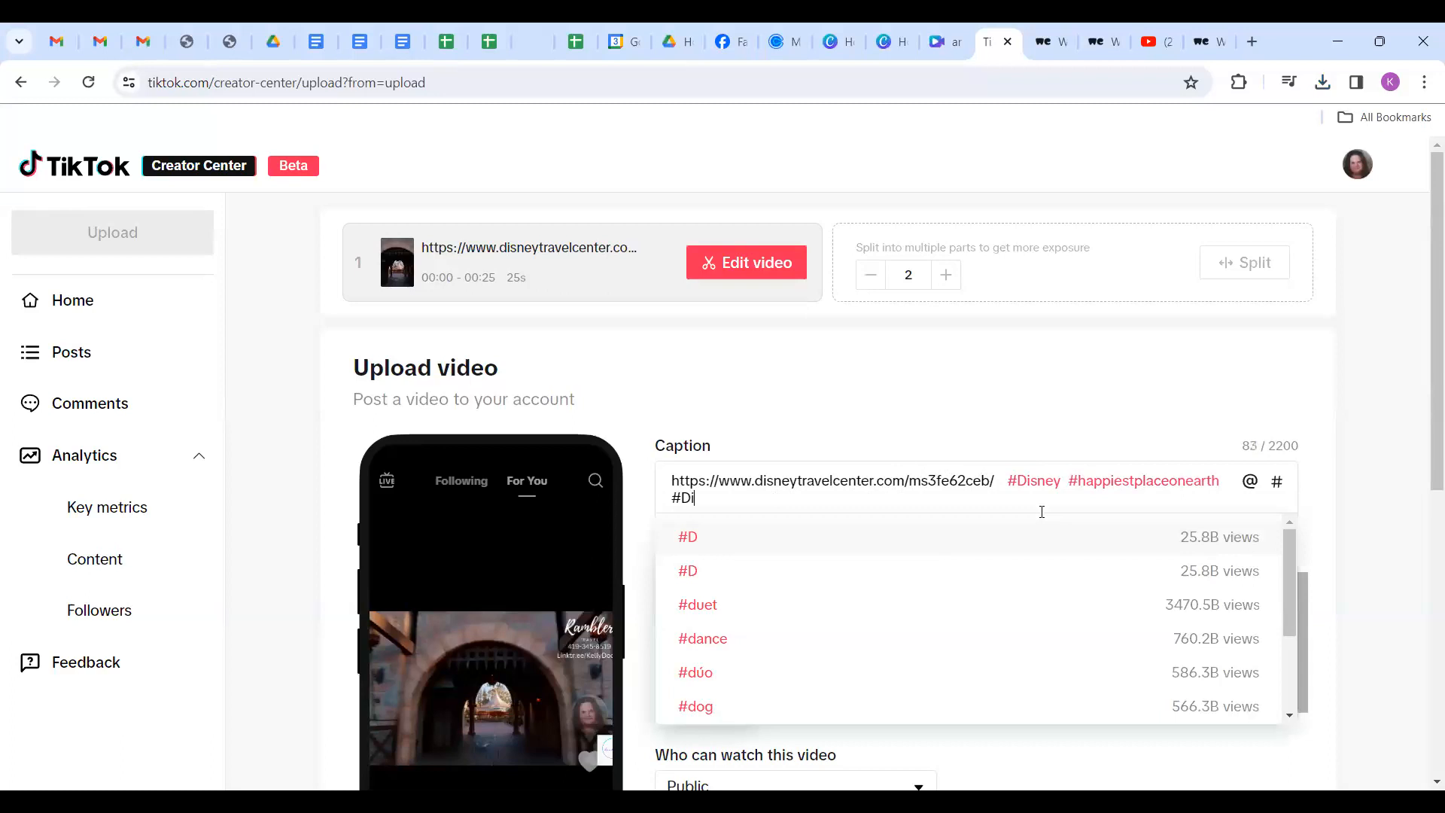
type("sney")
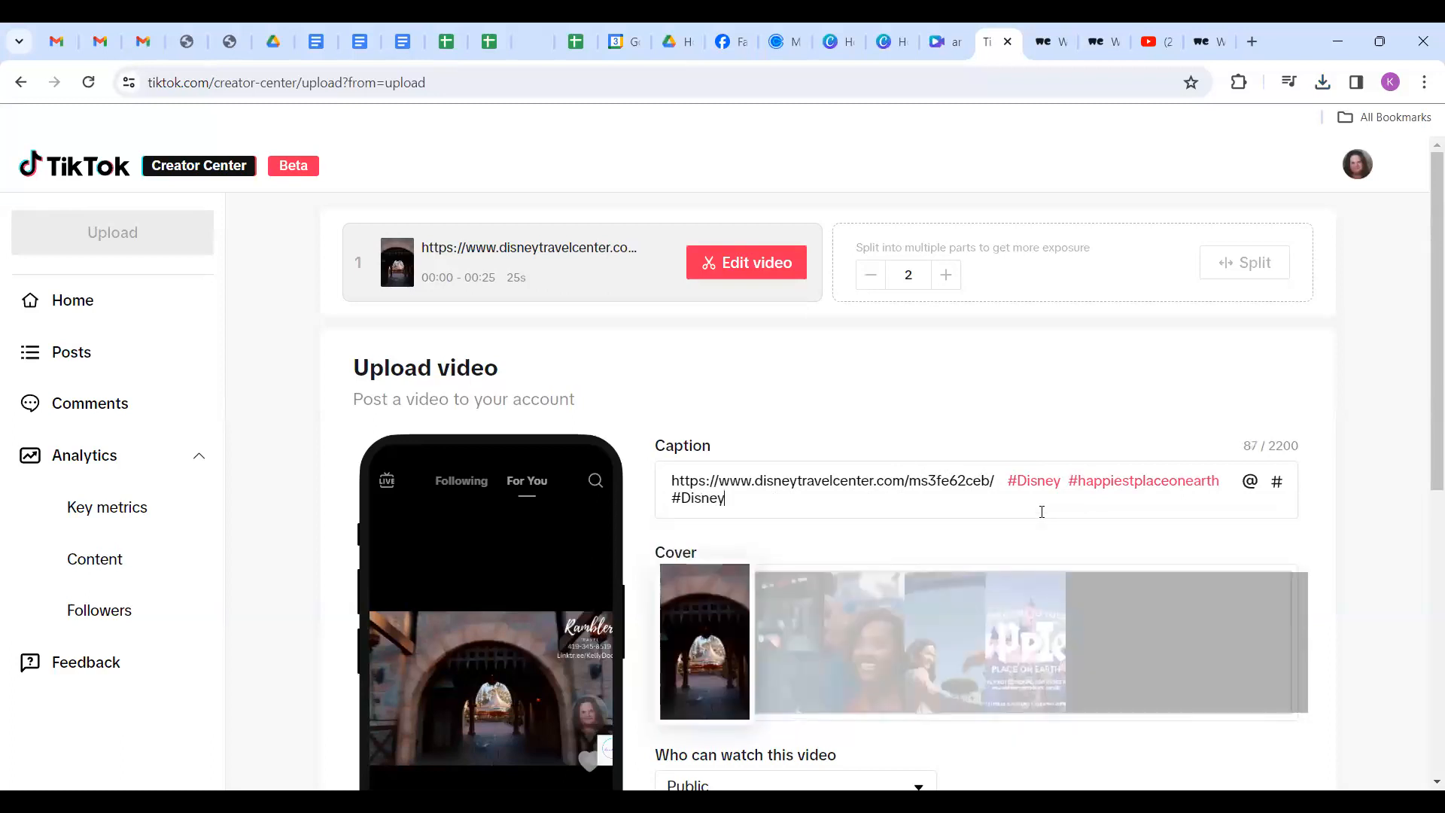
type("Land")
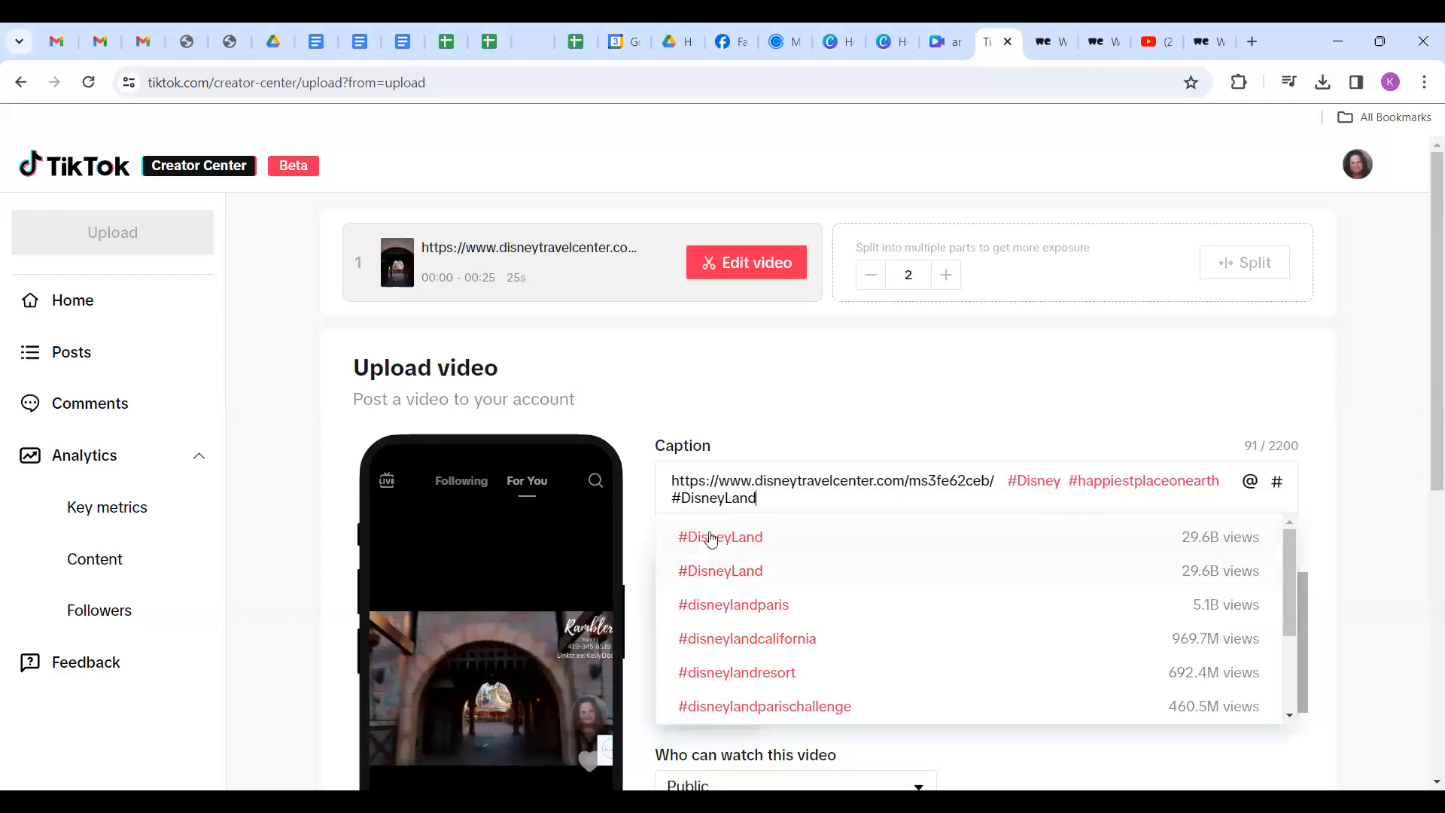
left_click(714, 547)
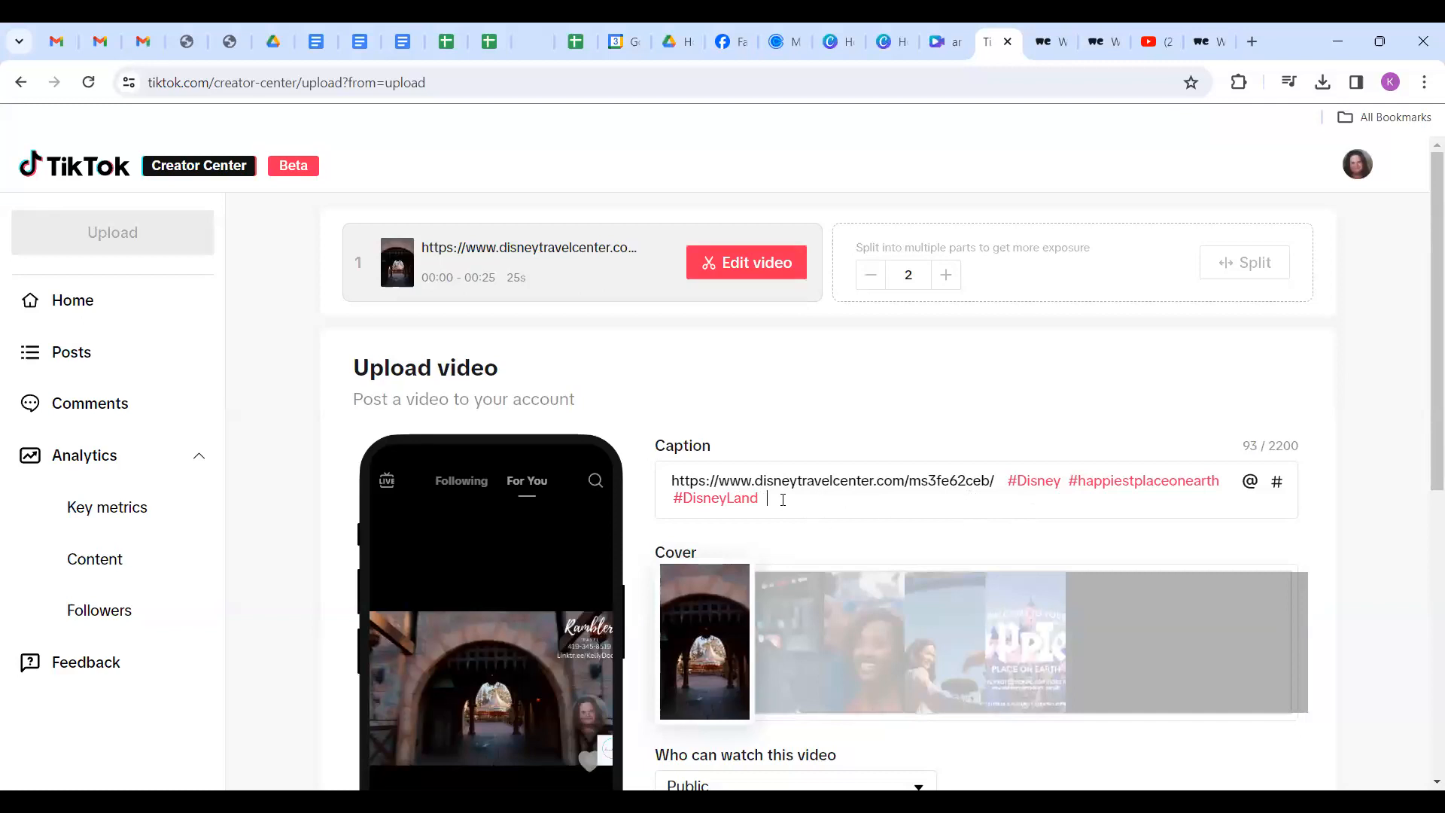
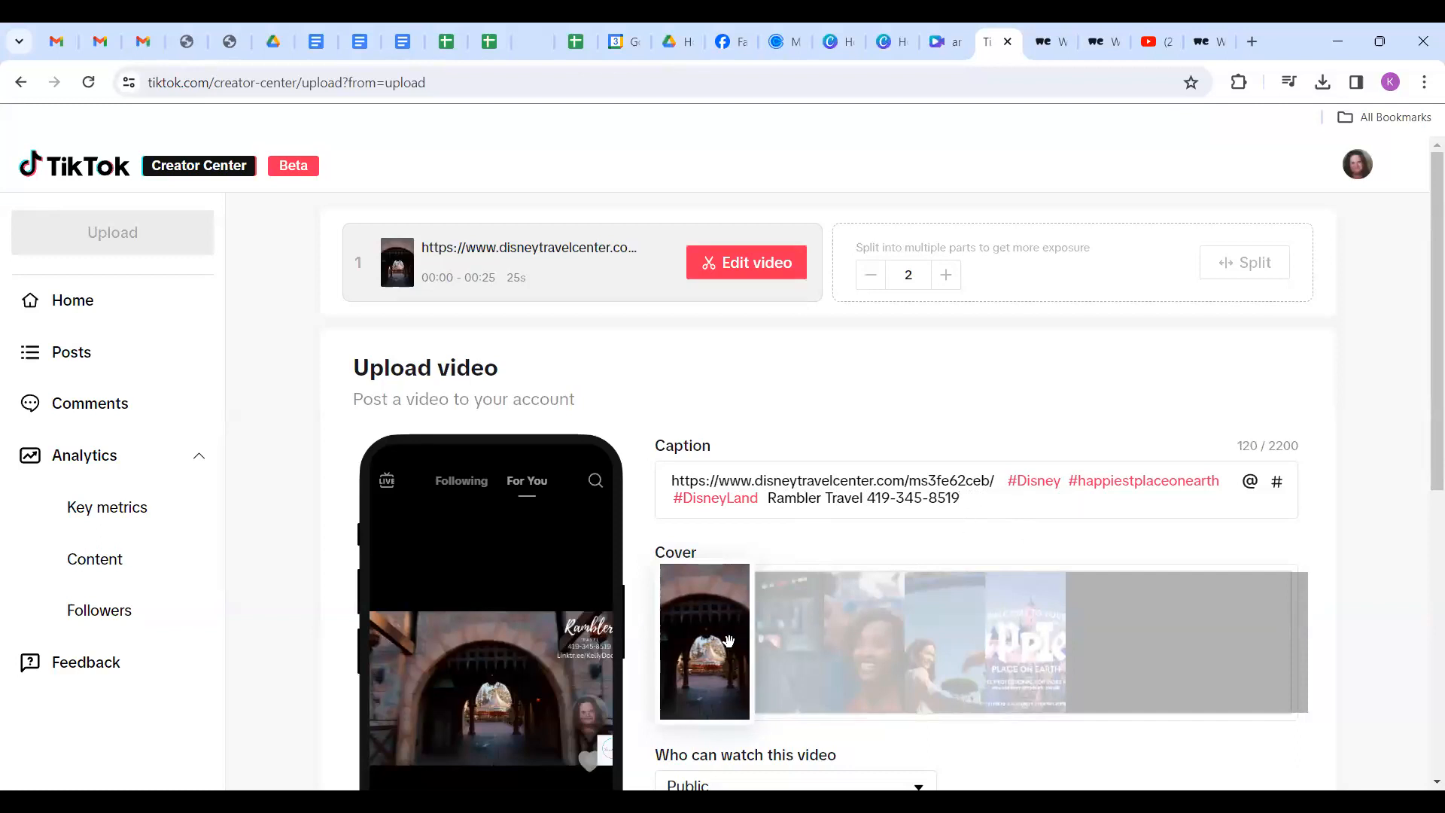
Set the cover to the castle frame reading 'Welcome to your happiest place on earth'.
left_click_drag(708, 666, 992, 675)
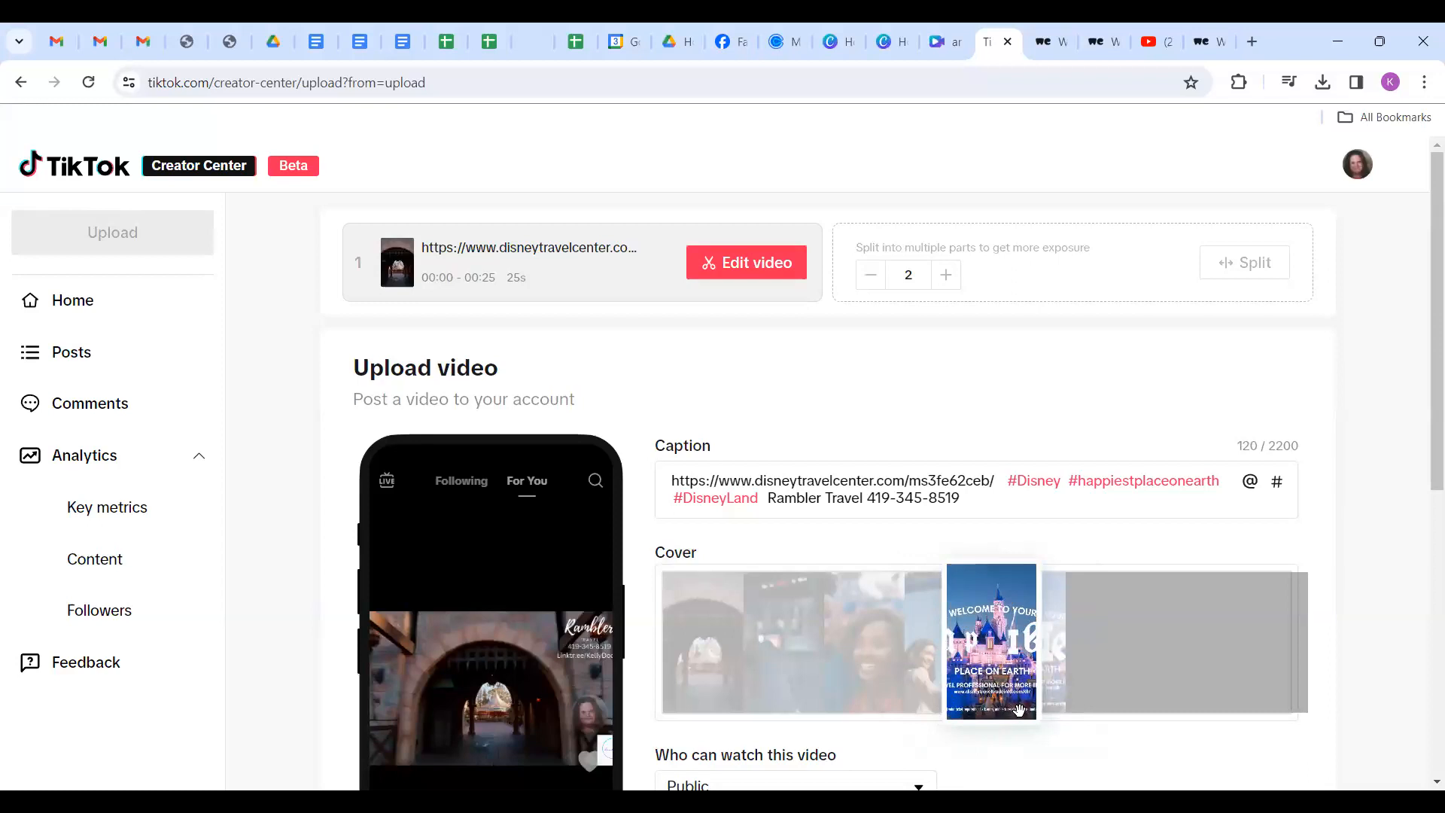
scroll(1019, 711, "down", 5)
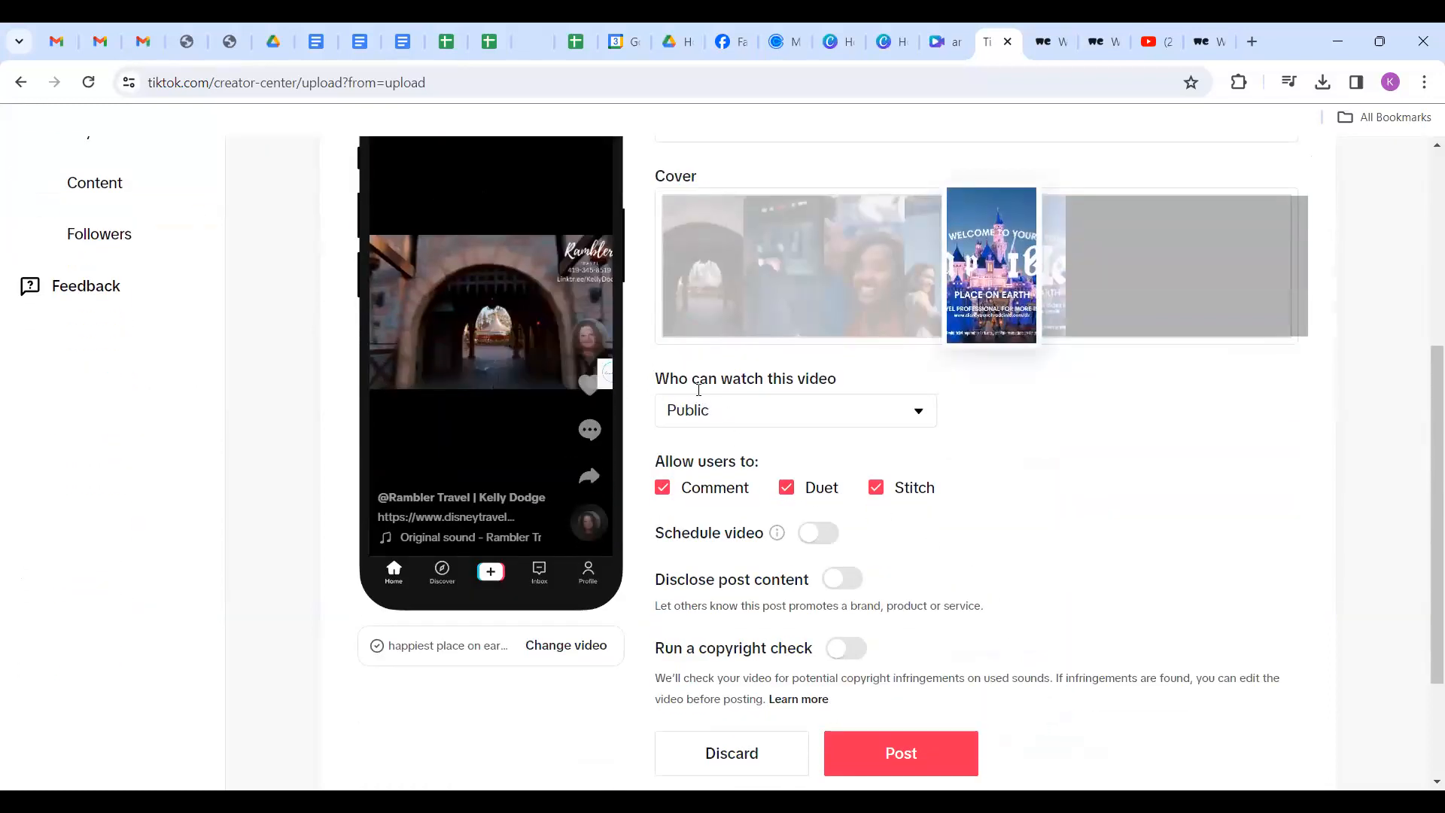
scroll(816, 567, "down", 3)
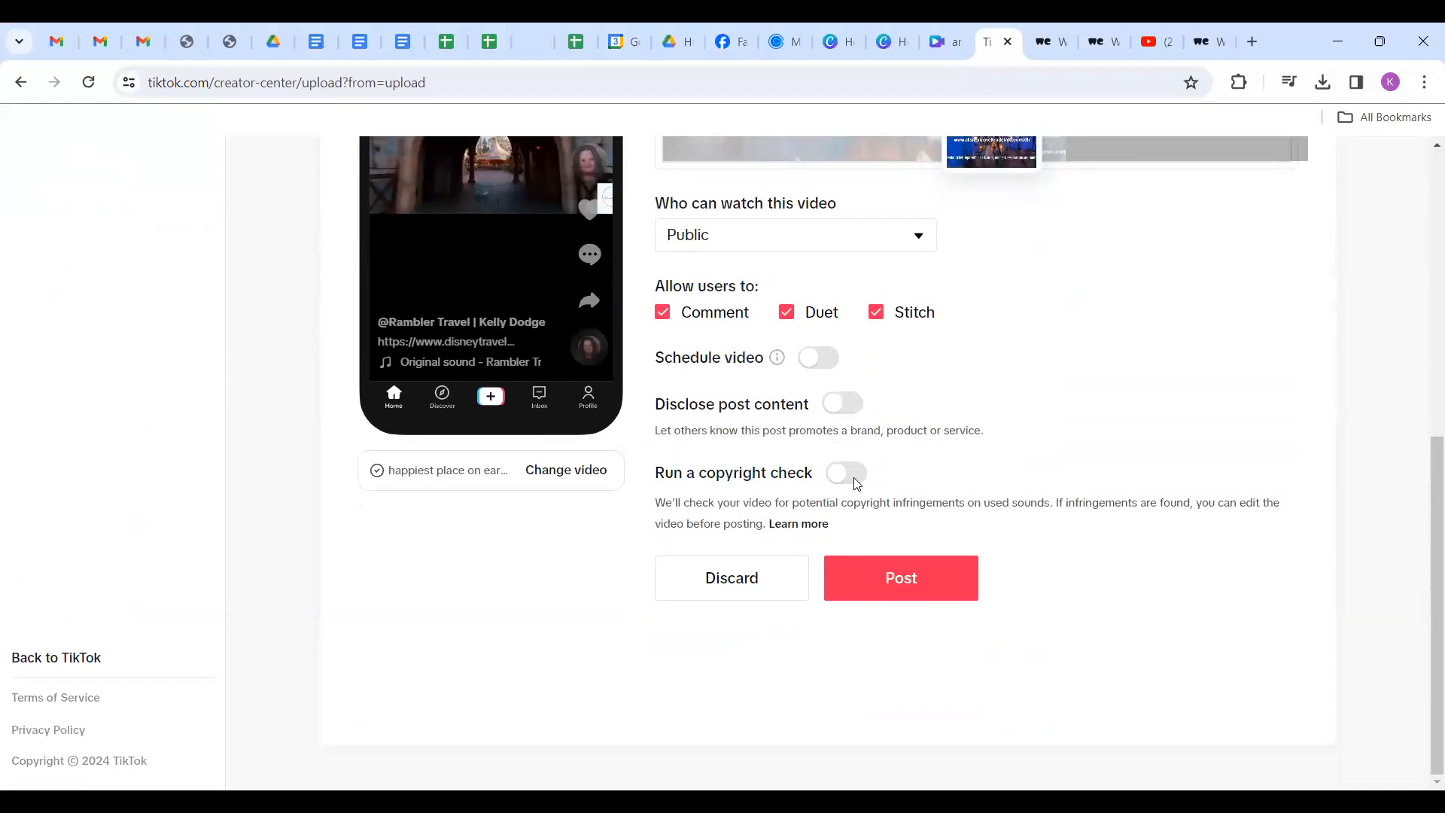
Post the Disney video on TikTok and confirm it heads the Manage your posts list.
left_click(915, 593)
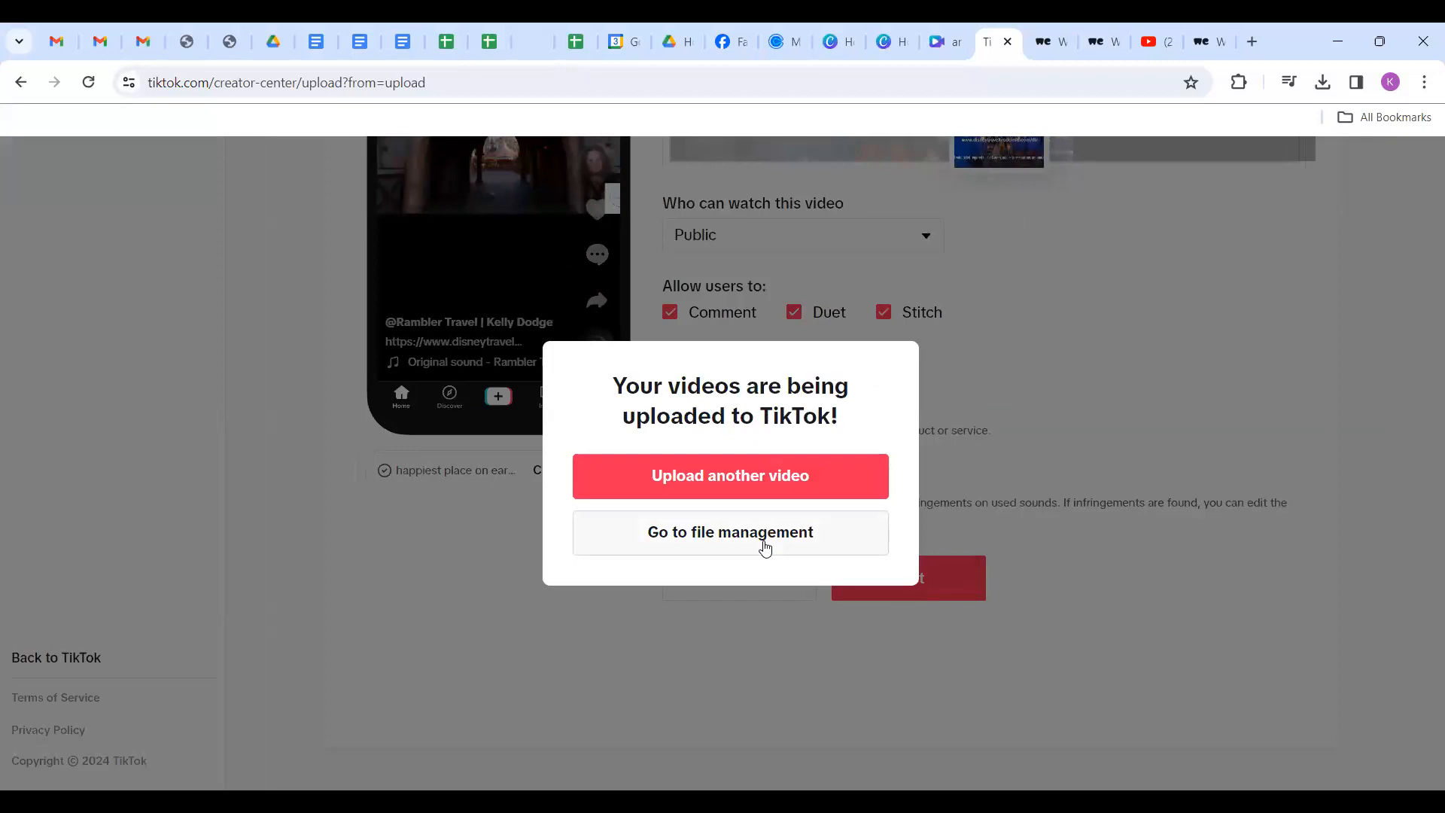
left_click(765, 548)
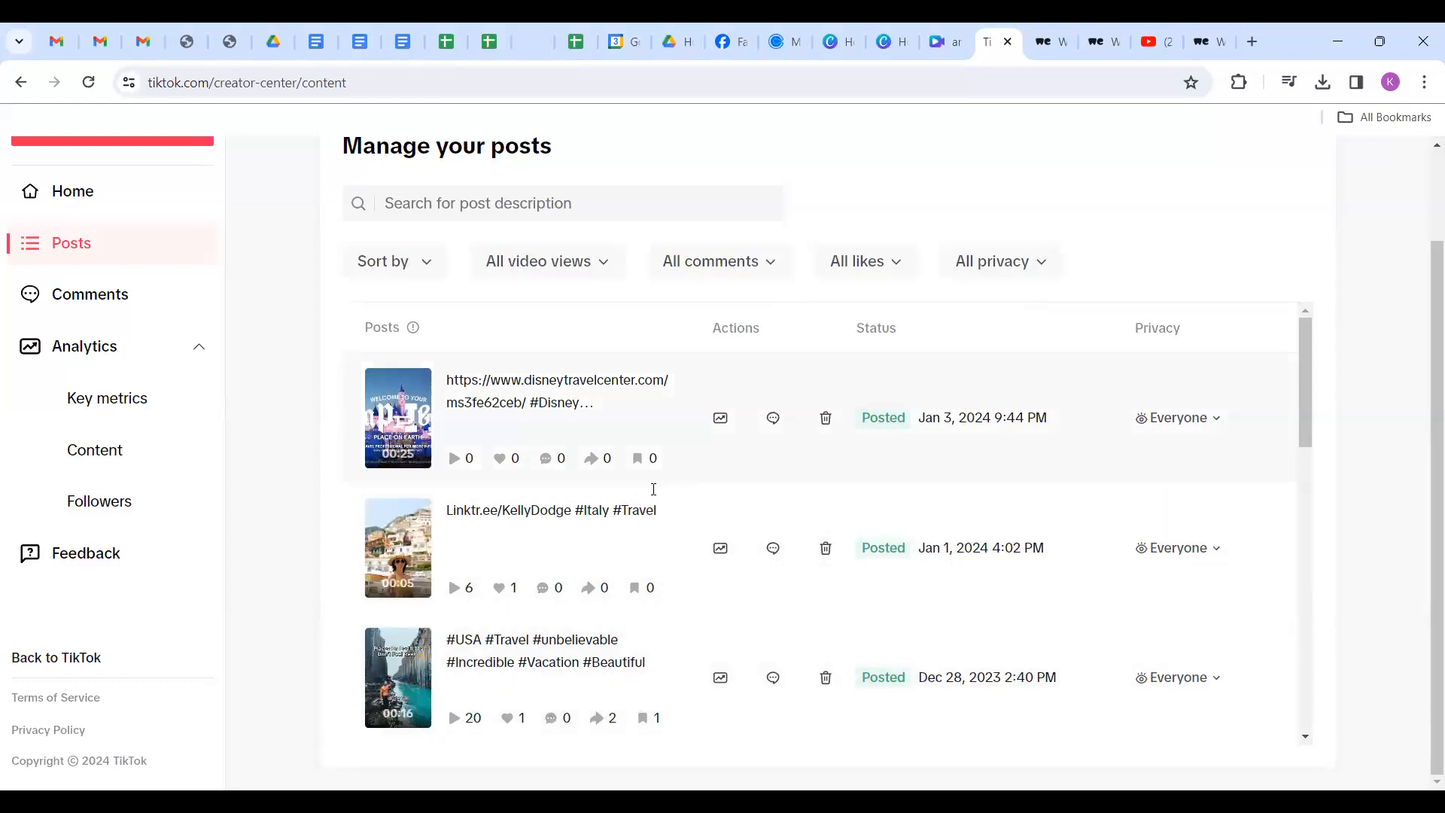
scroll(653, 489, "down", 5)
scroll(589, 603, "down", 3)
scroll(589, 603, "up", 8)
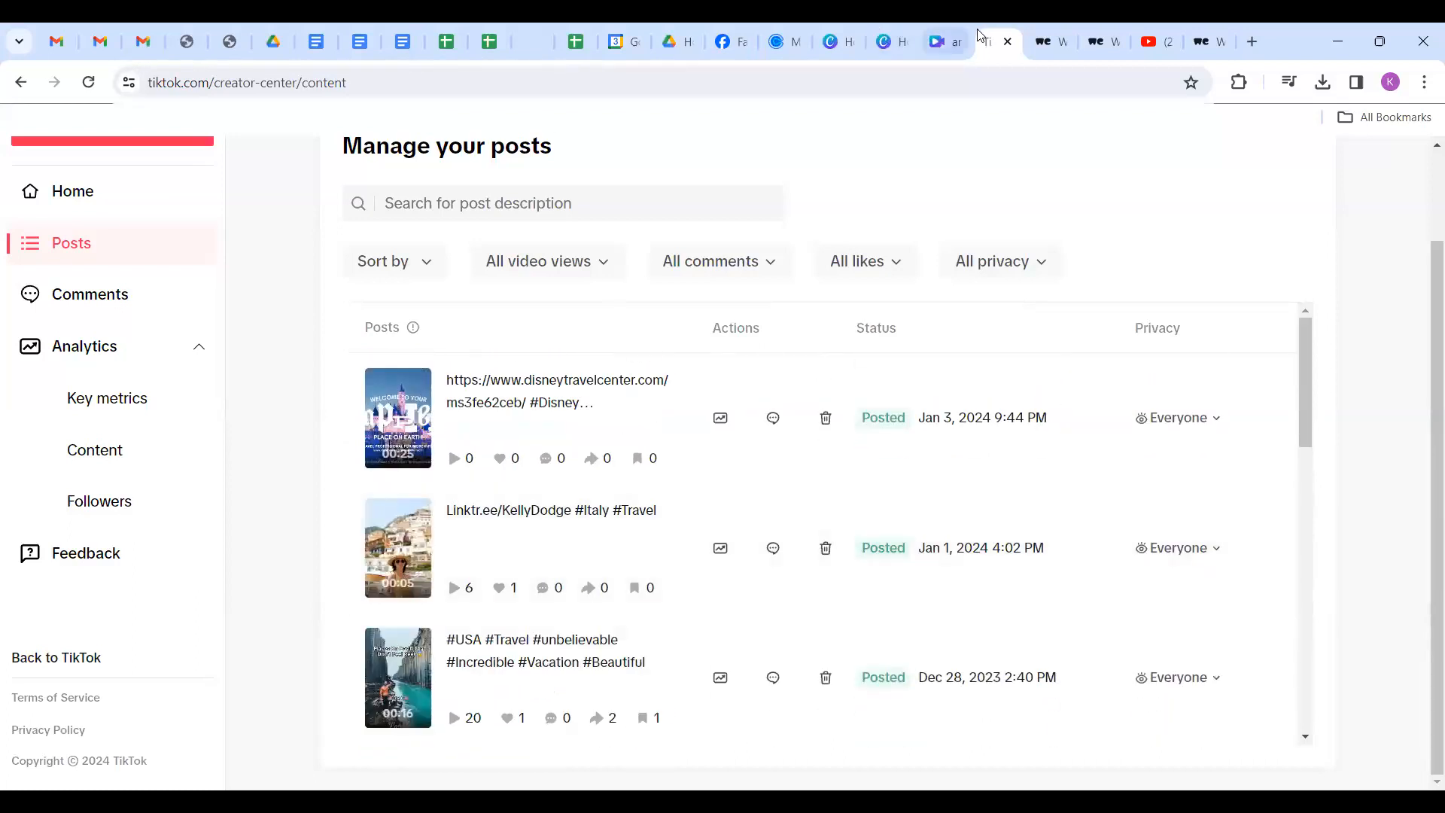
Open the LinkedIn home feed in a new browser tab.
left_click(1253, 43)
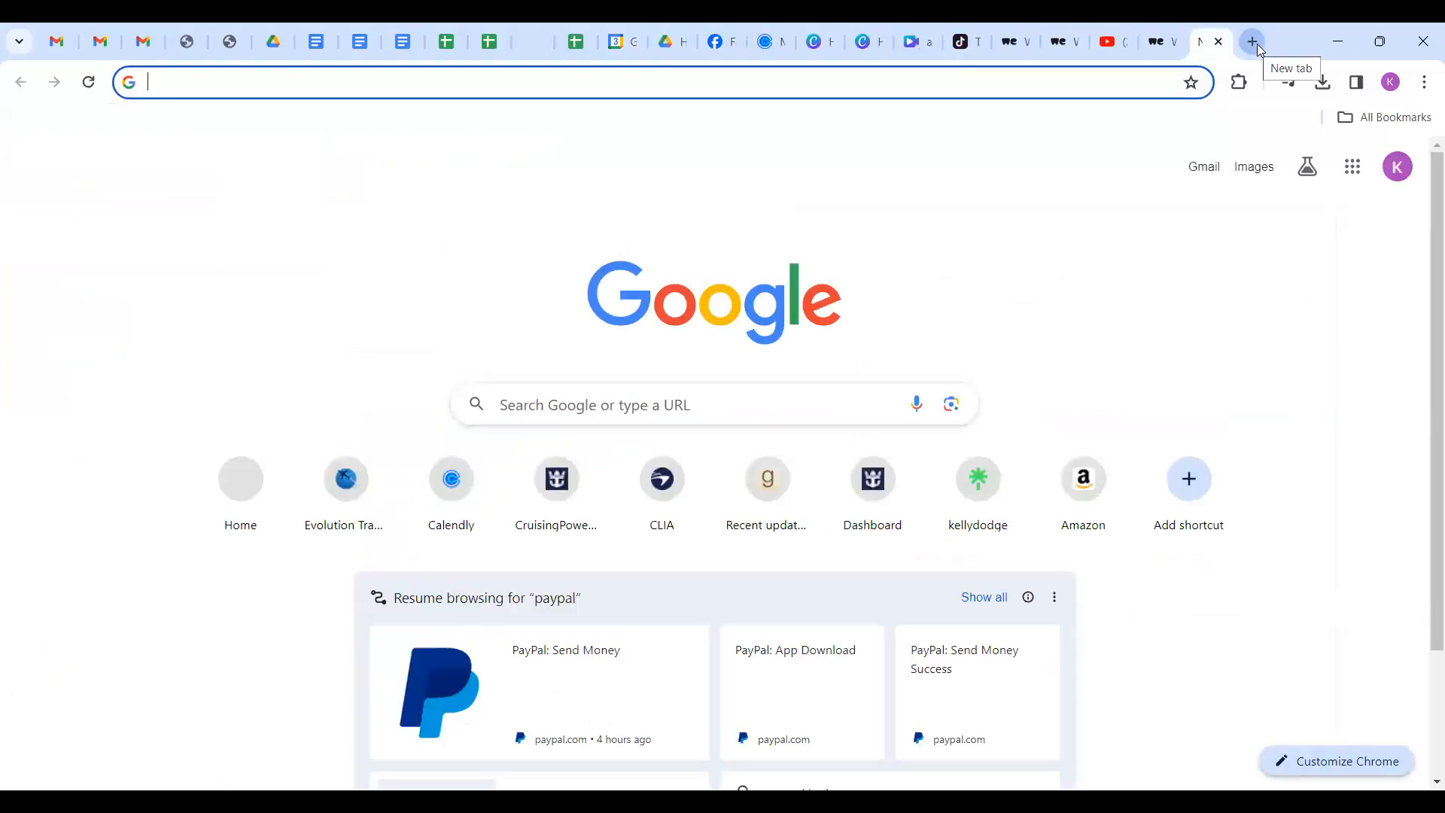
type("link")
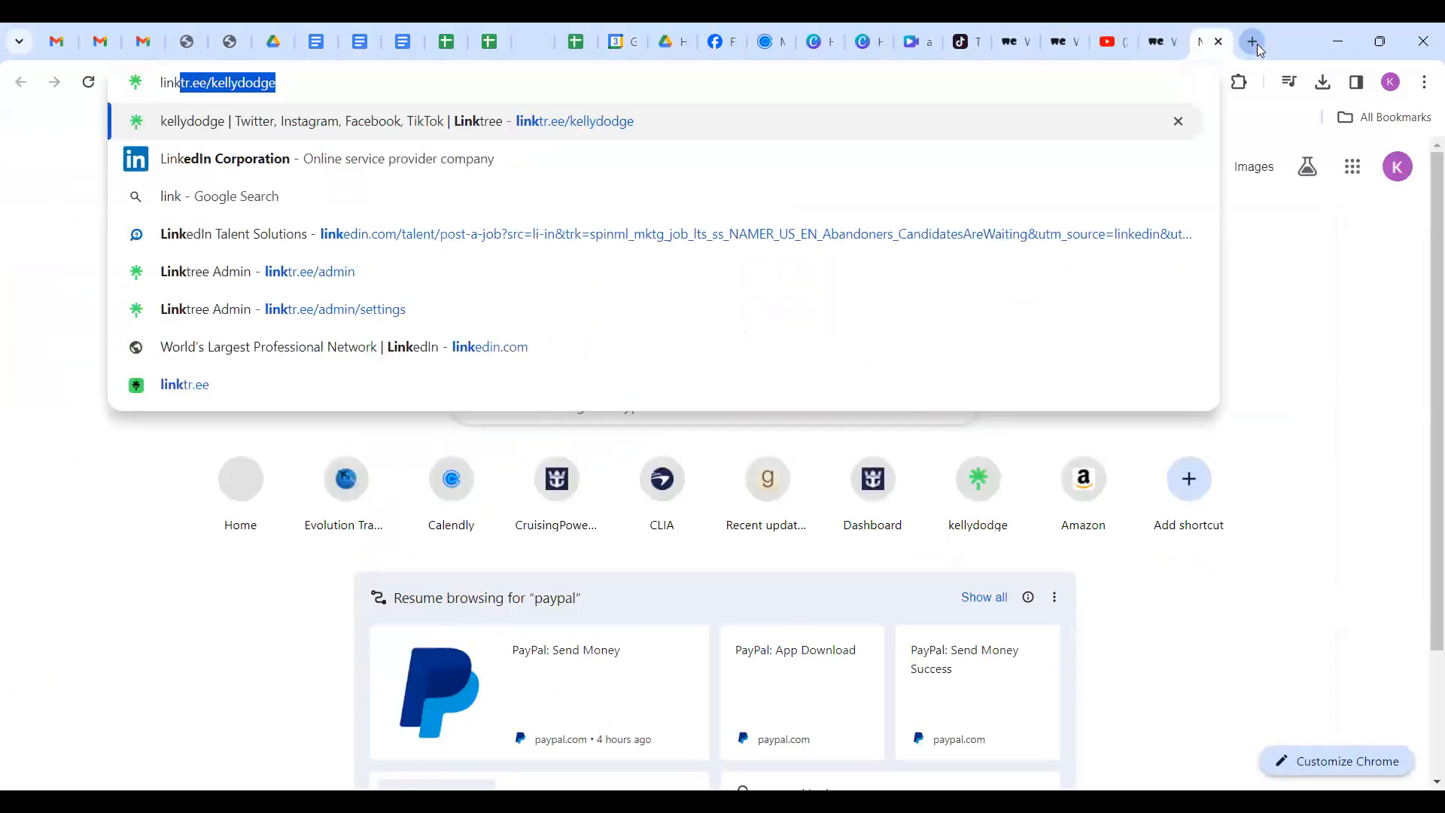
type("ed")
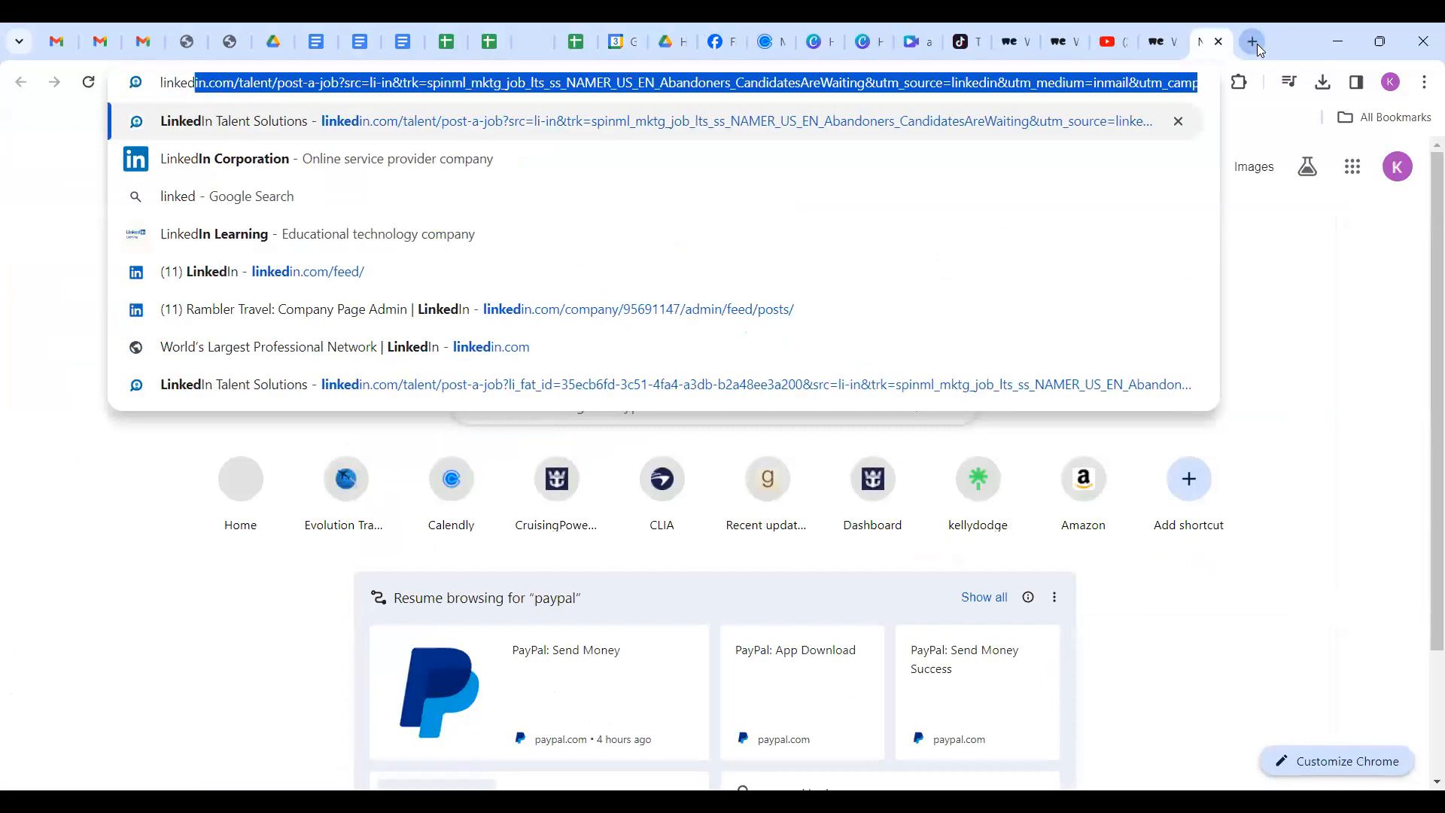
key("Return")
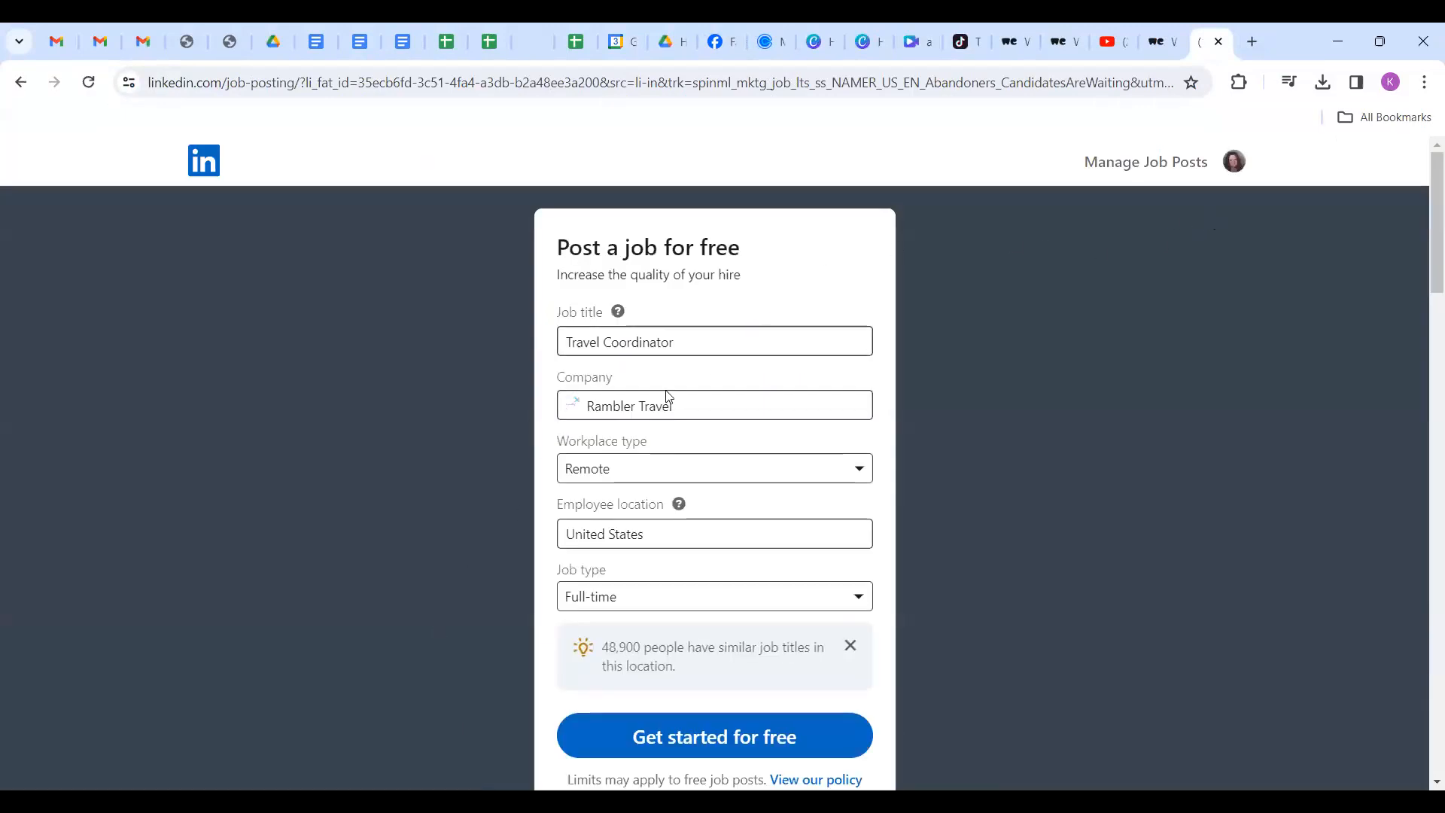
left_click(204, 160)
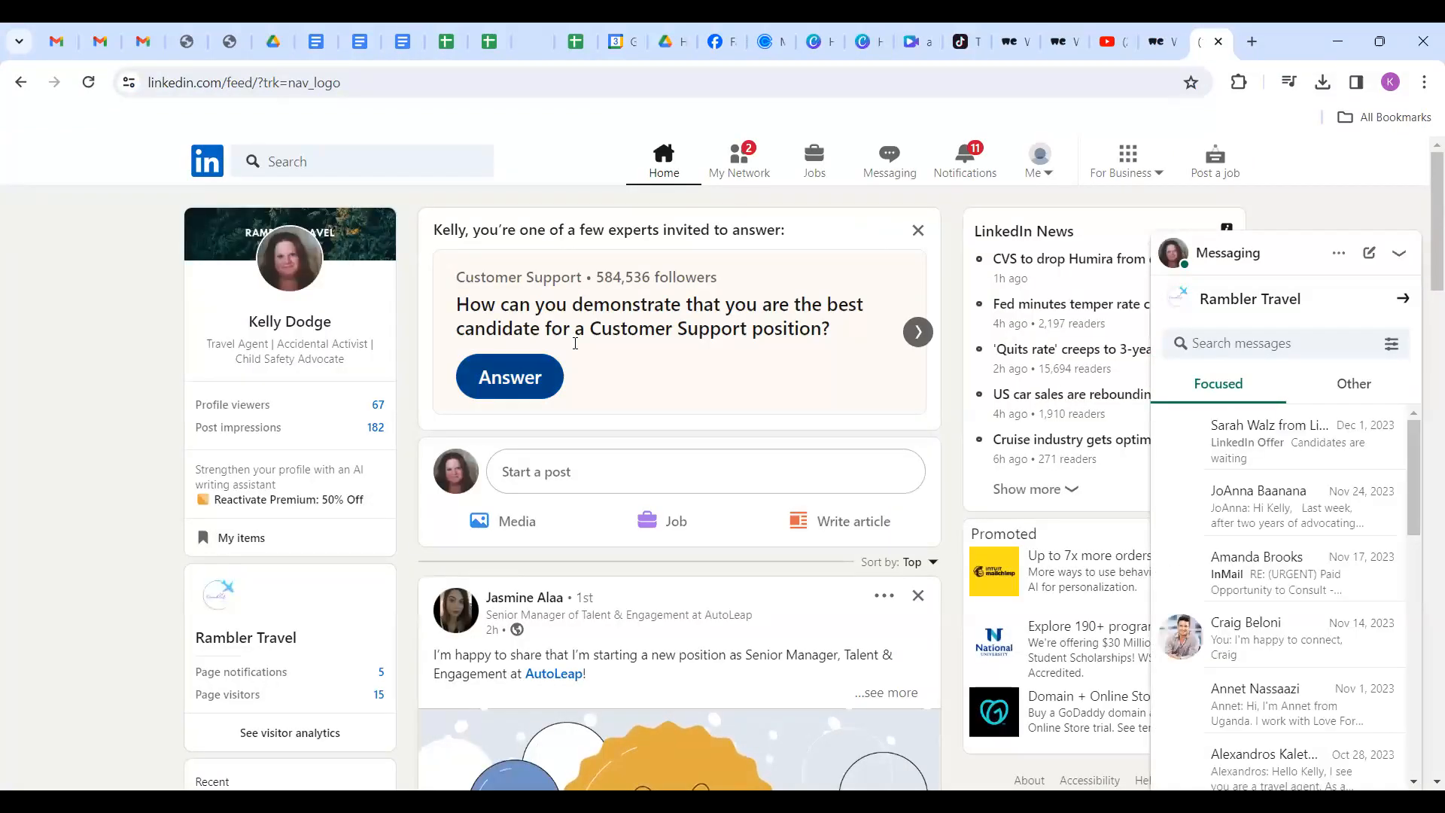
Attach the archer ad video to a new LinkedIn feed post and publish it.
left_click(516, 532)
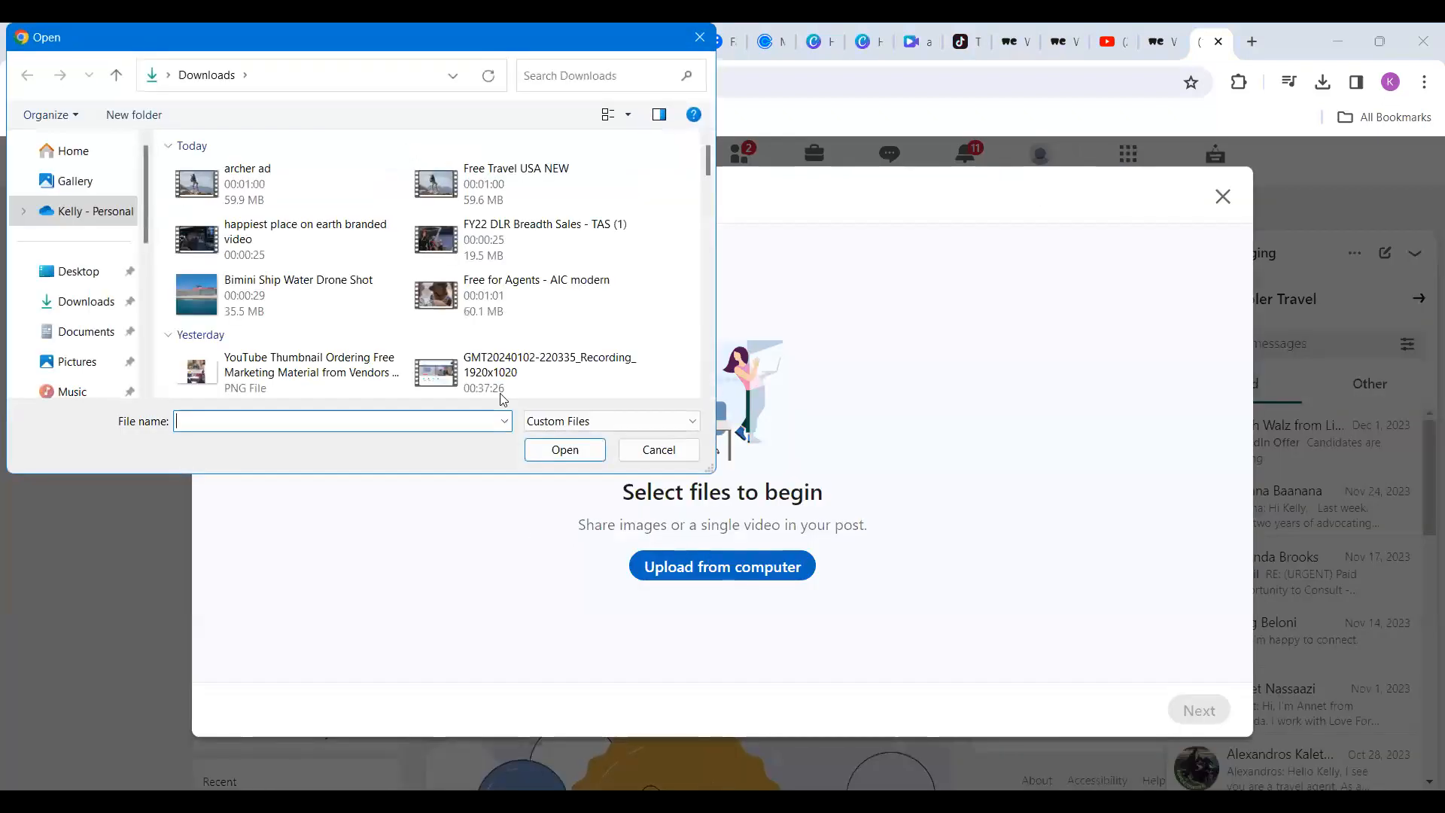
left_click(223, 187)
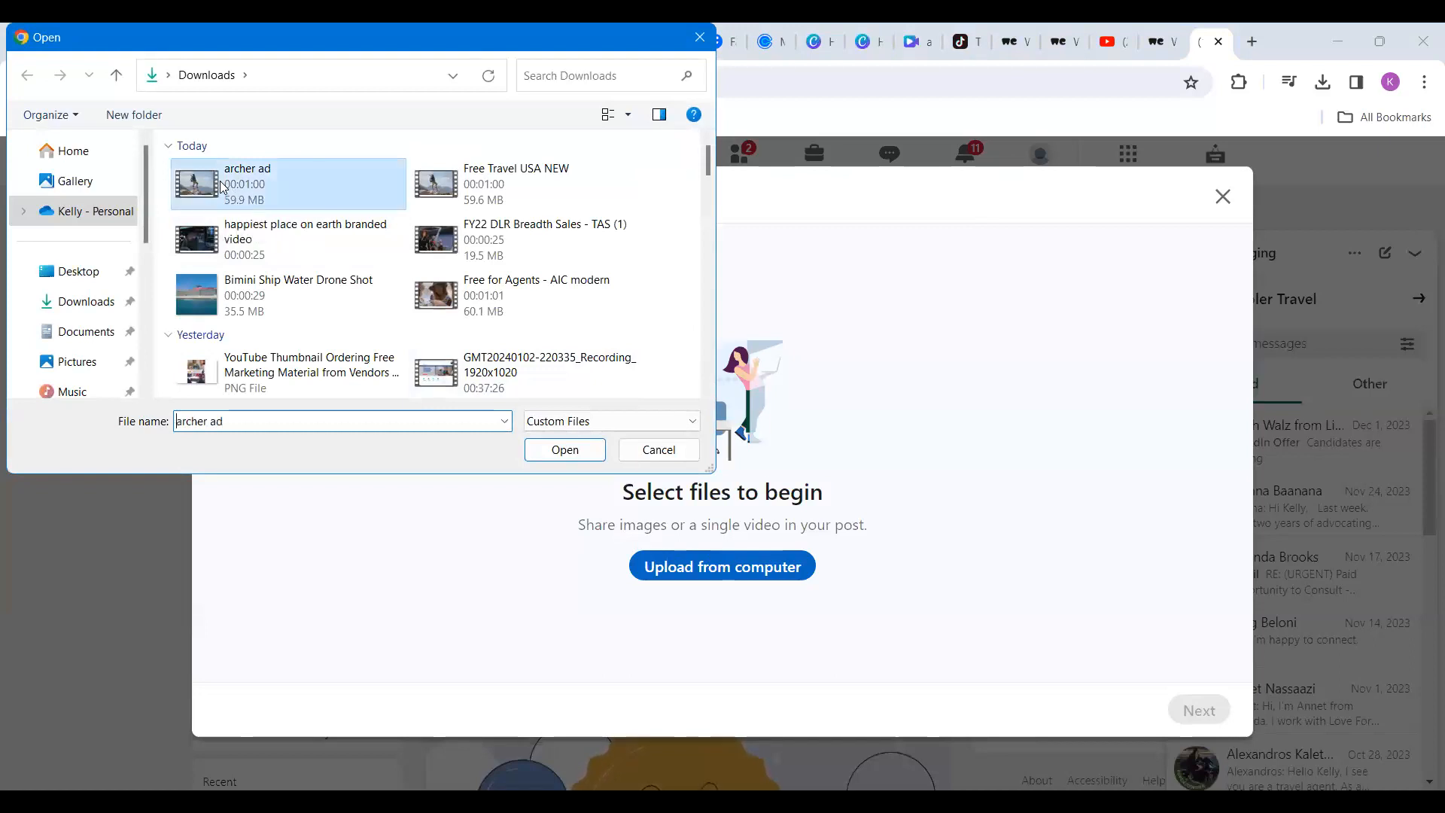
double_click(224, 186)
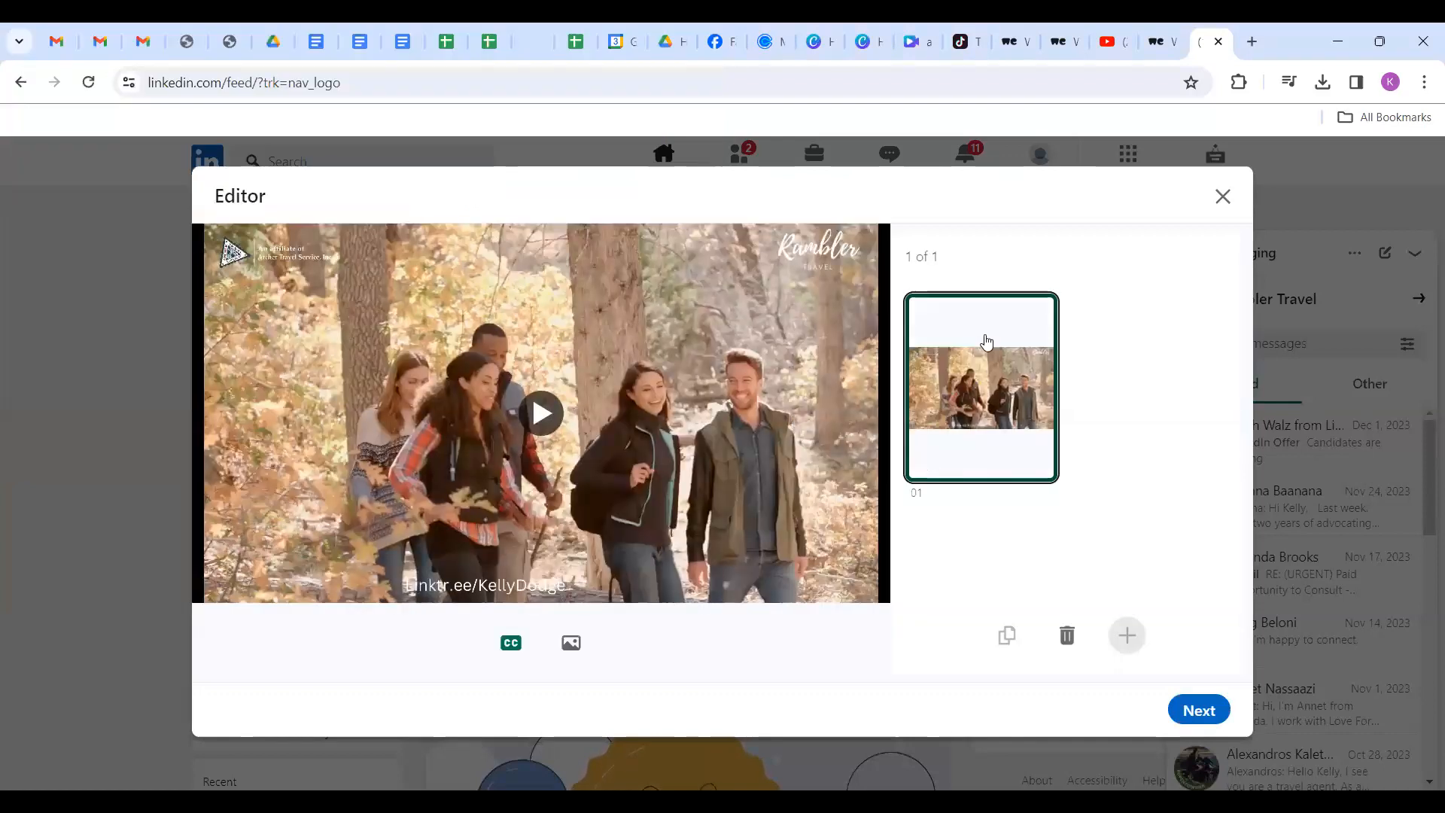
left_click(1201, 715)
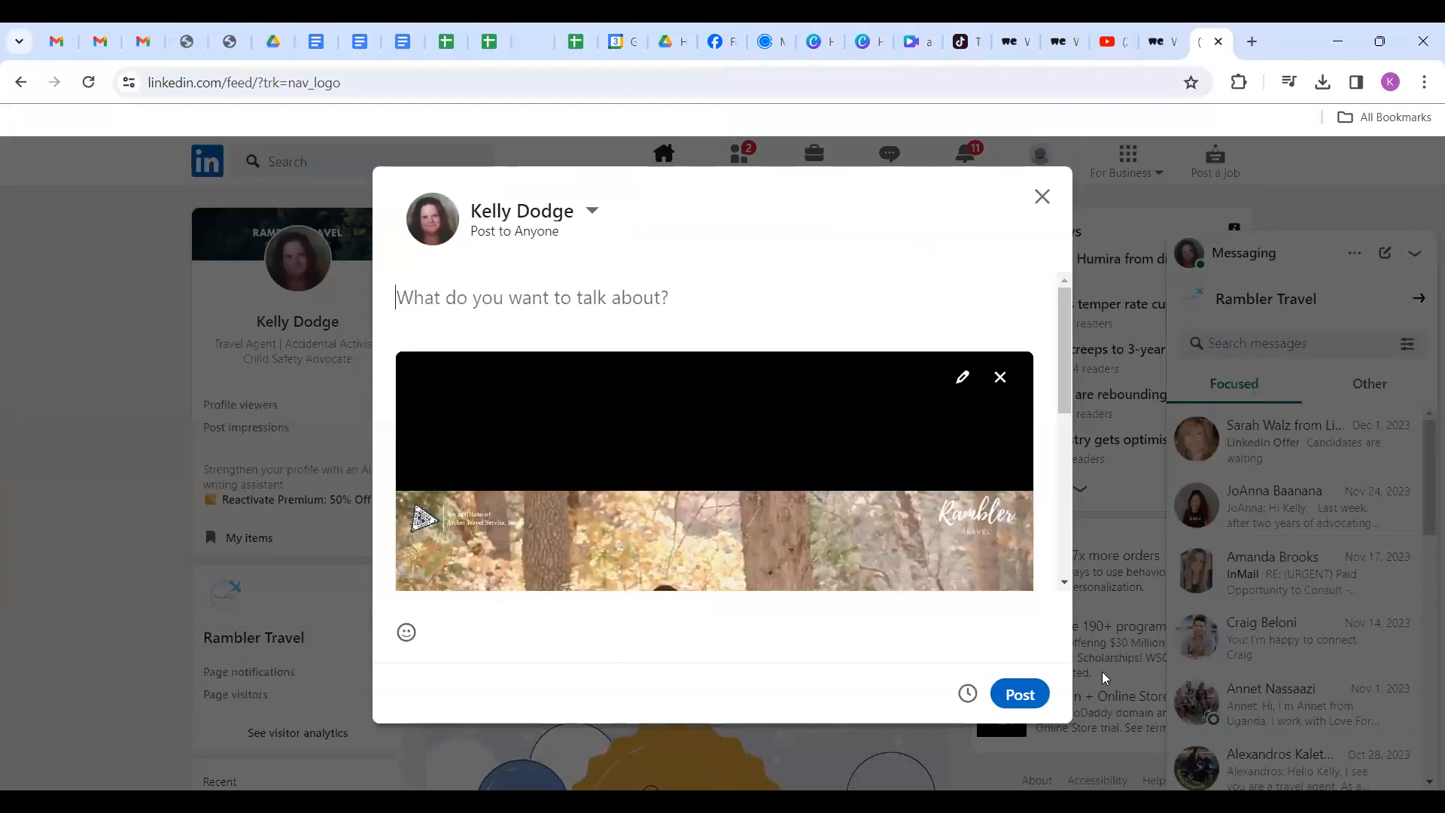
scroll(617, 436, "down", 3)
scroll(617, 436, "up", 3)
left_click(1020, 693)
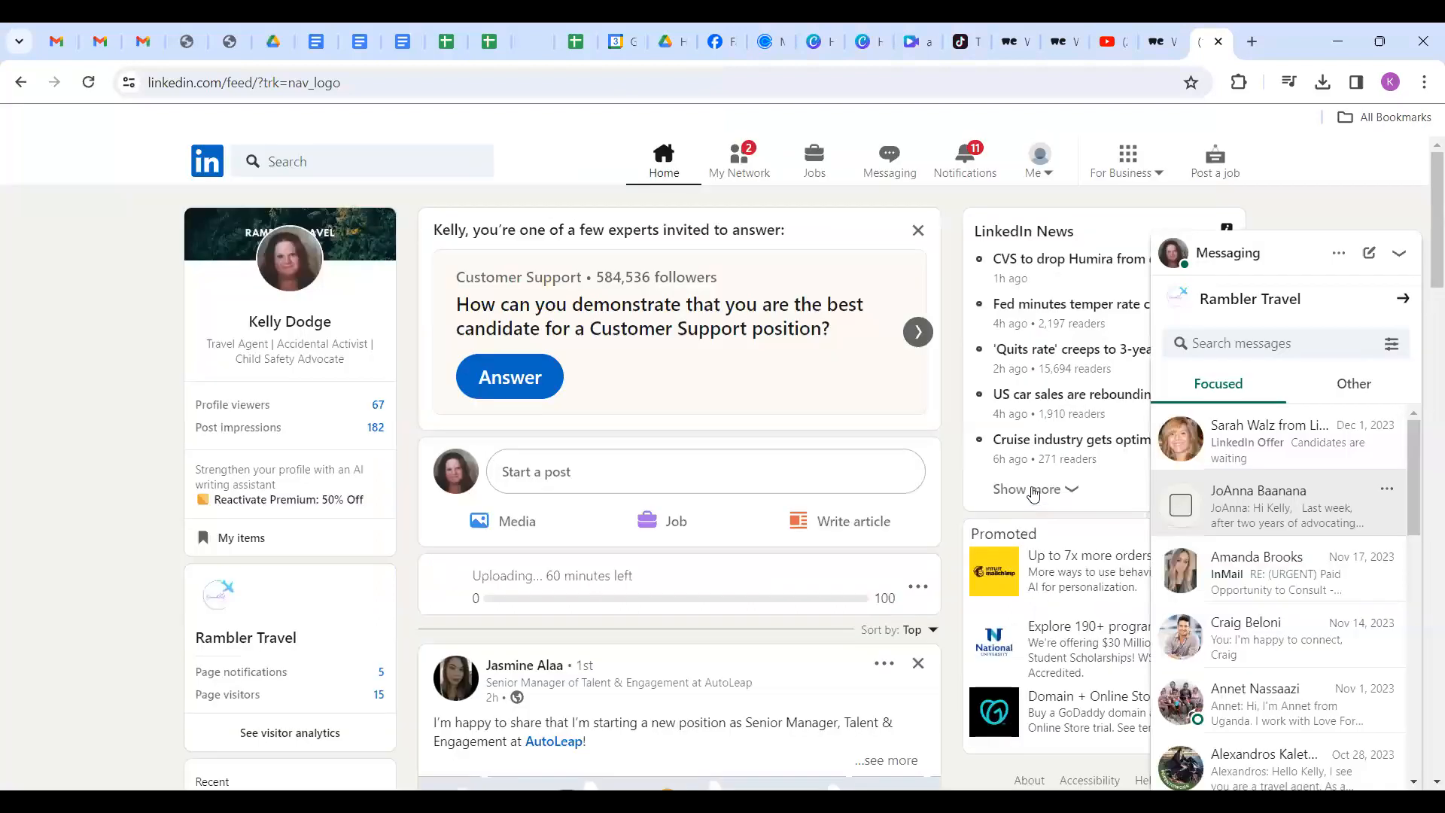
Open instagram.com in a new browser tab.
left_click(1252, 43)
type("insta")
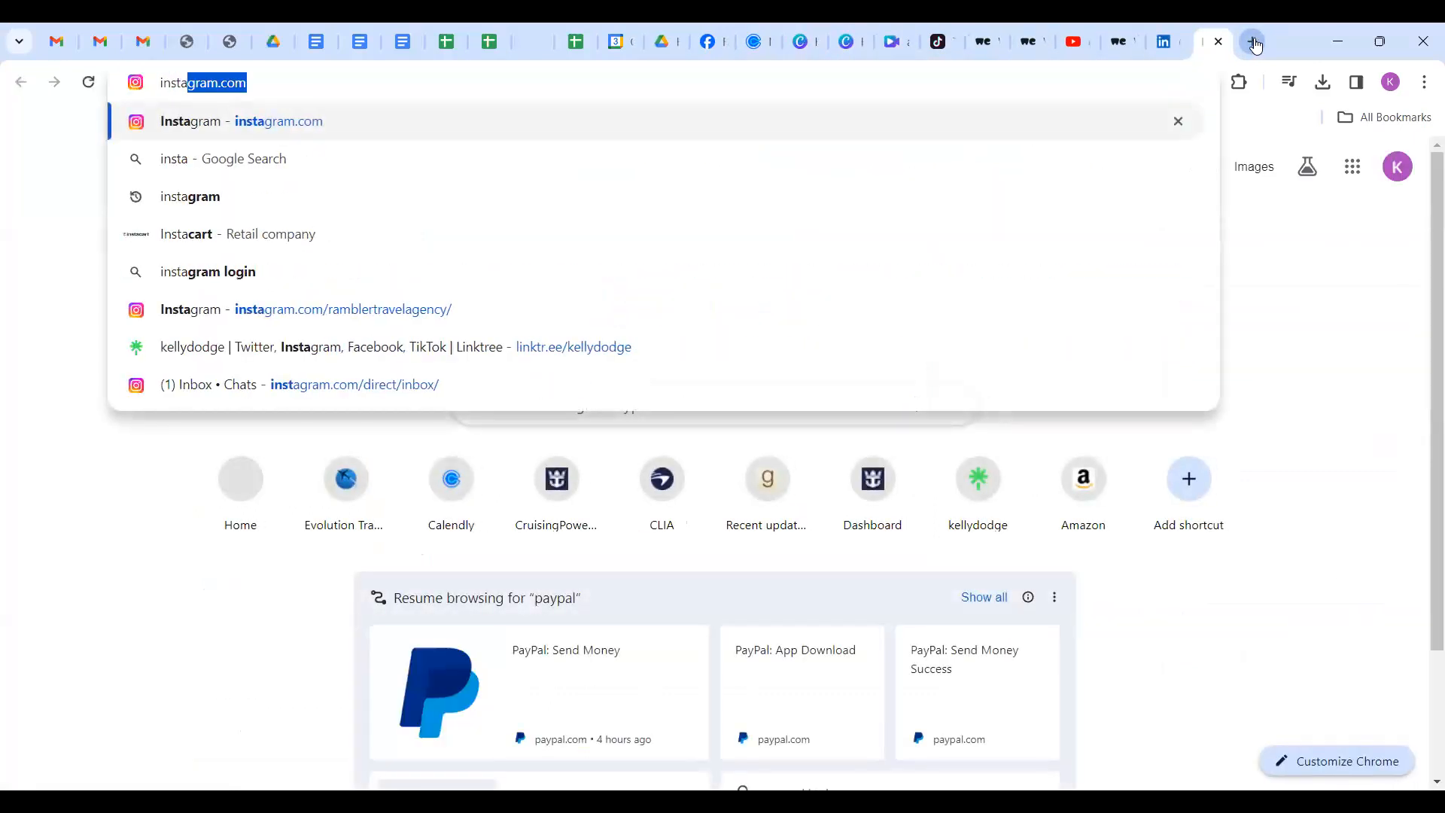
key("Return")
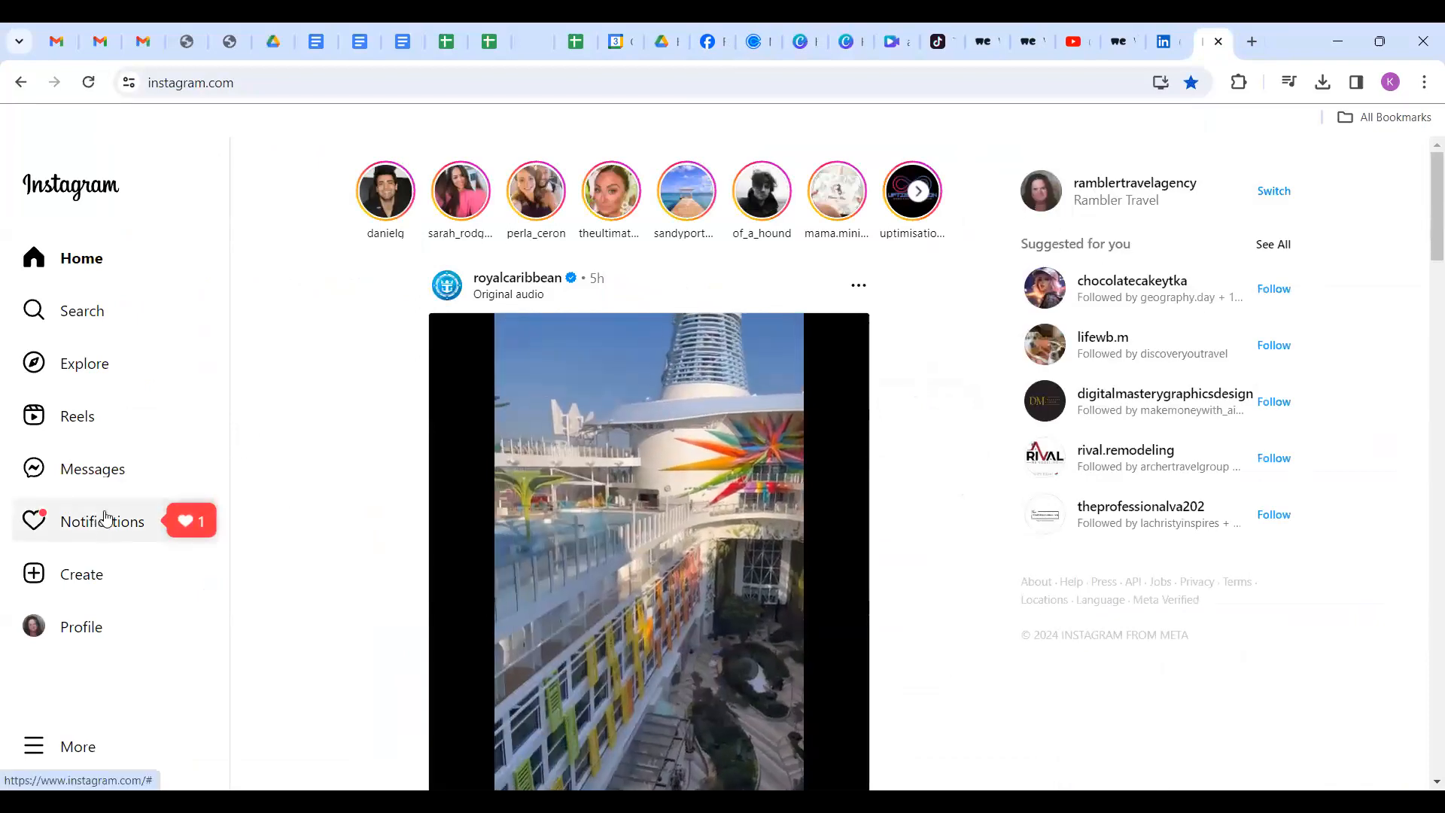
Start a new Instagram post and upload the happiest place on earth branded video.
left_click(83, 576)
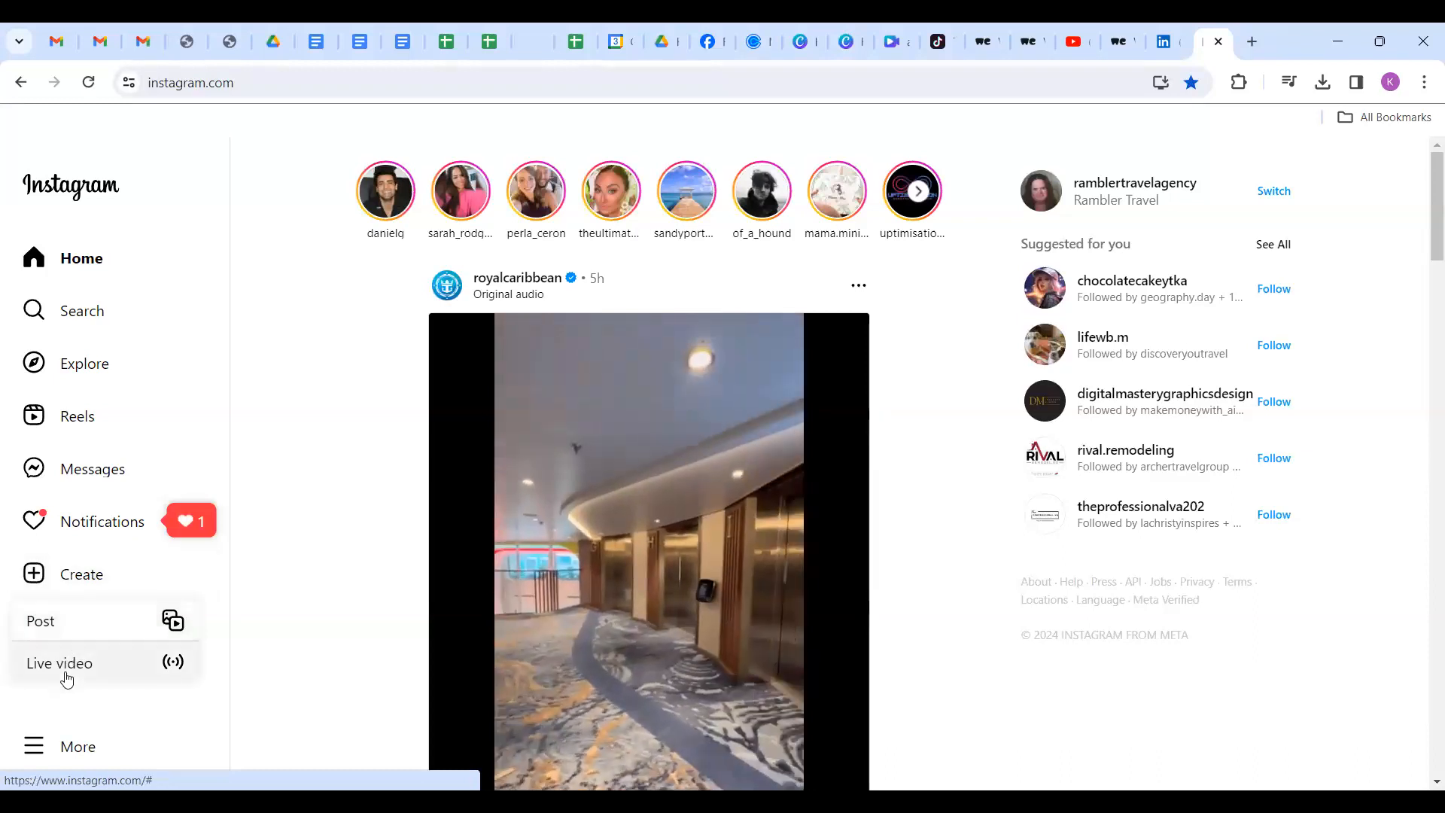
left_click(58, 623)
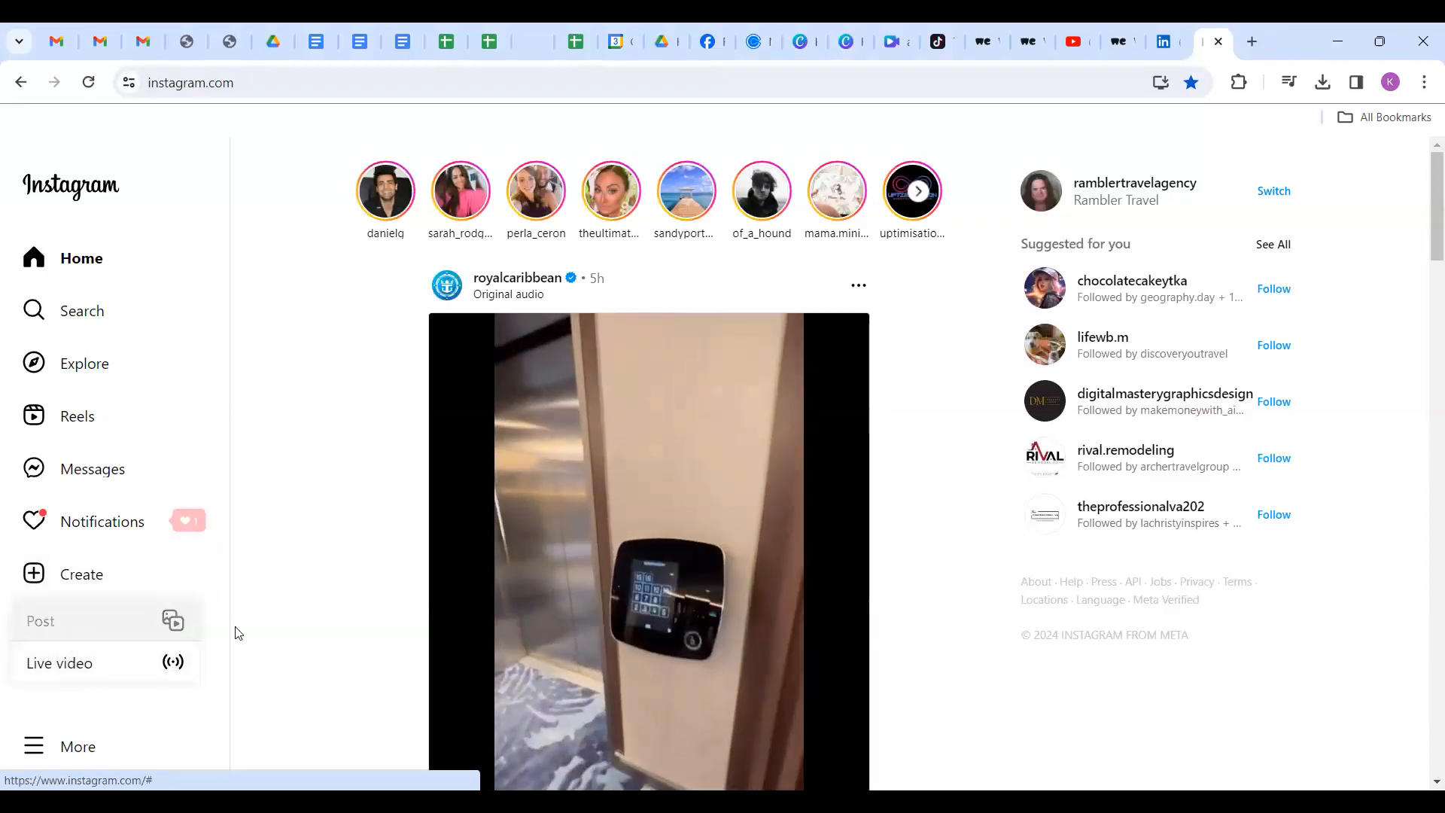
left_click(700, 547)
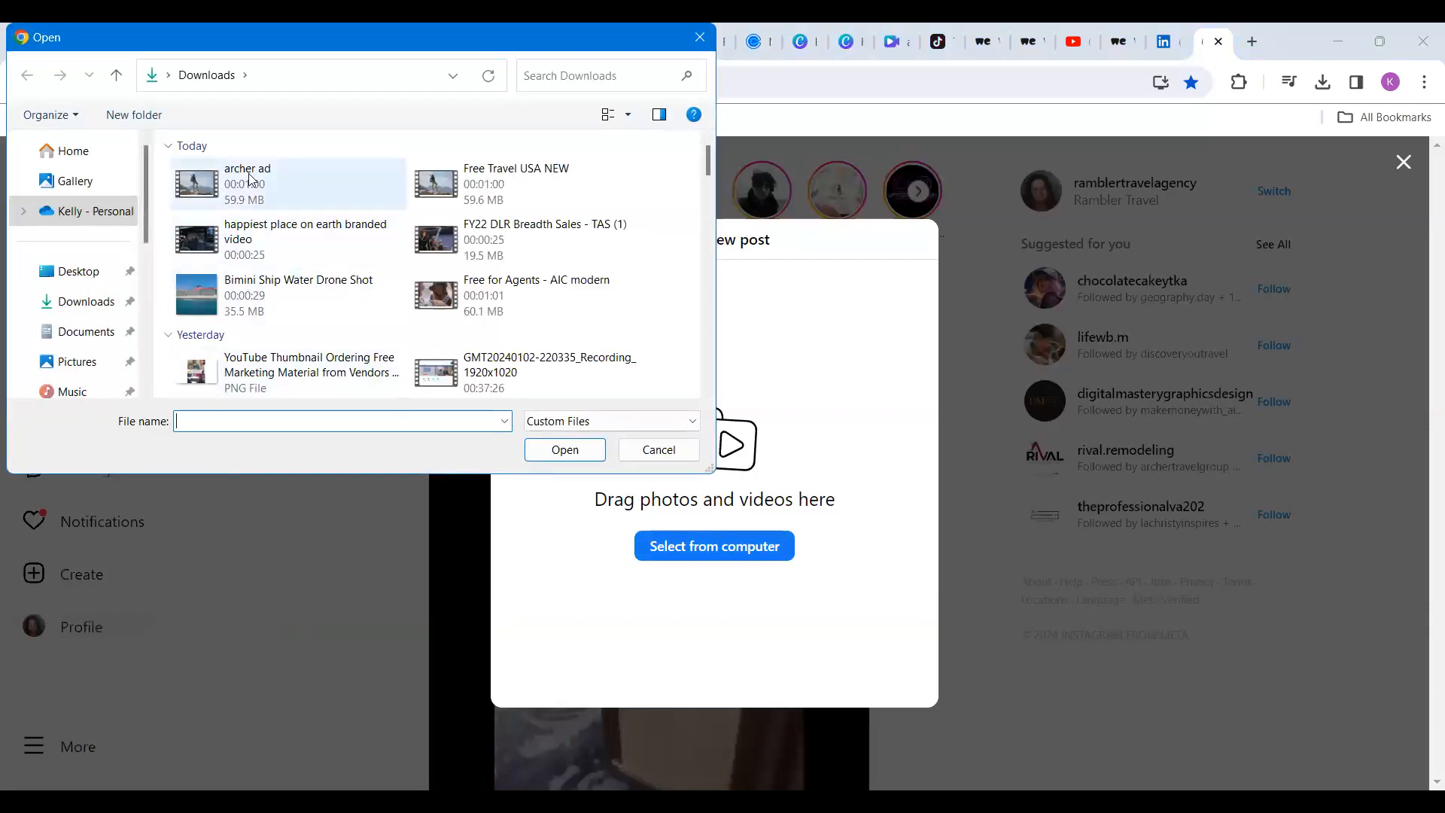
double_click(234, 247)
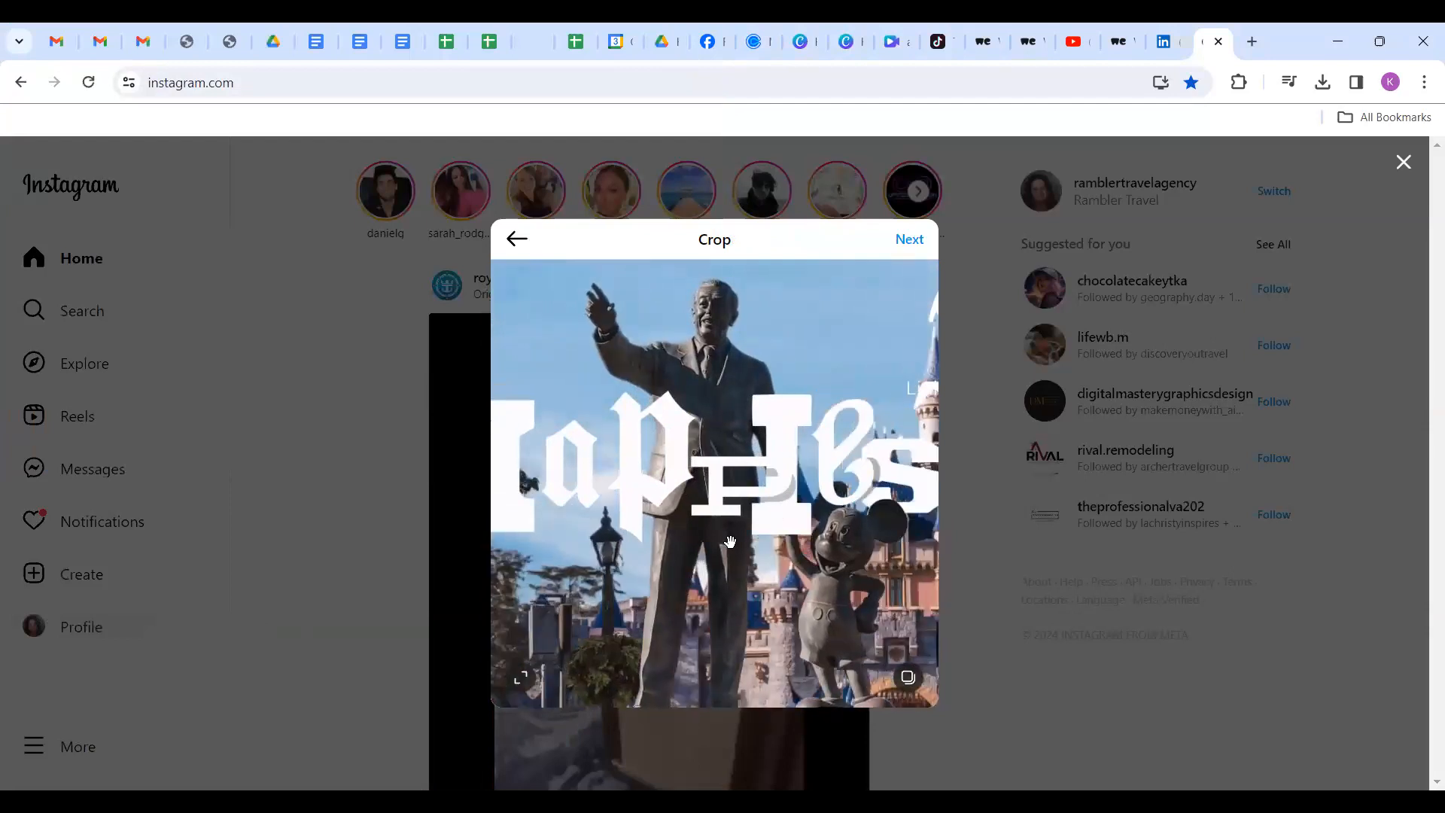
Keep the Original aspect ratio and set a later coaster-riders frame as the cover photo.
left_click(531, 680)
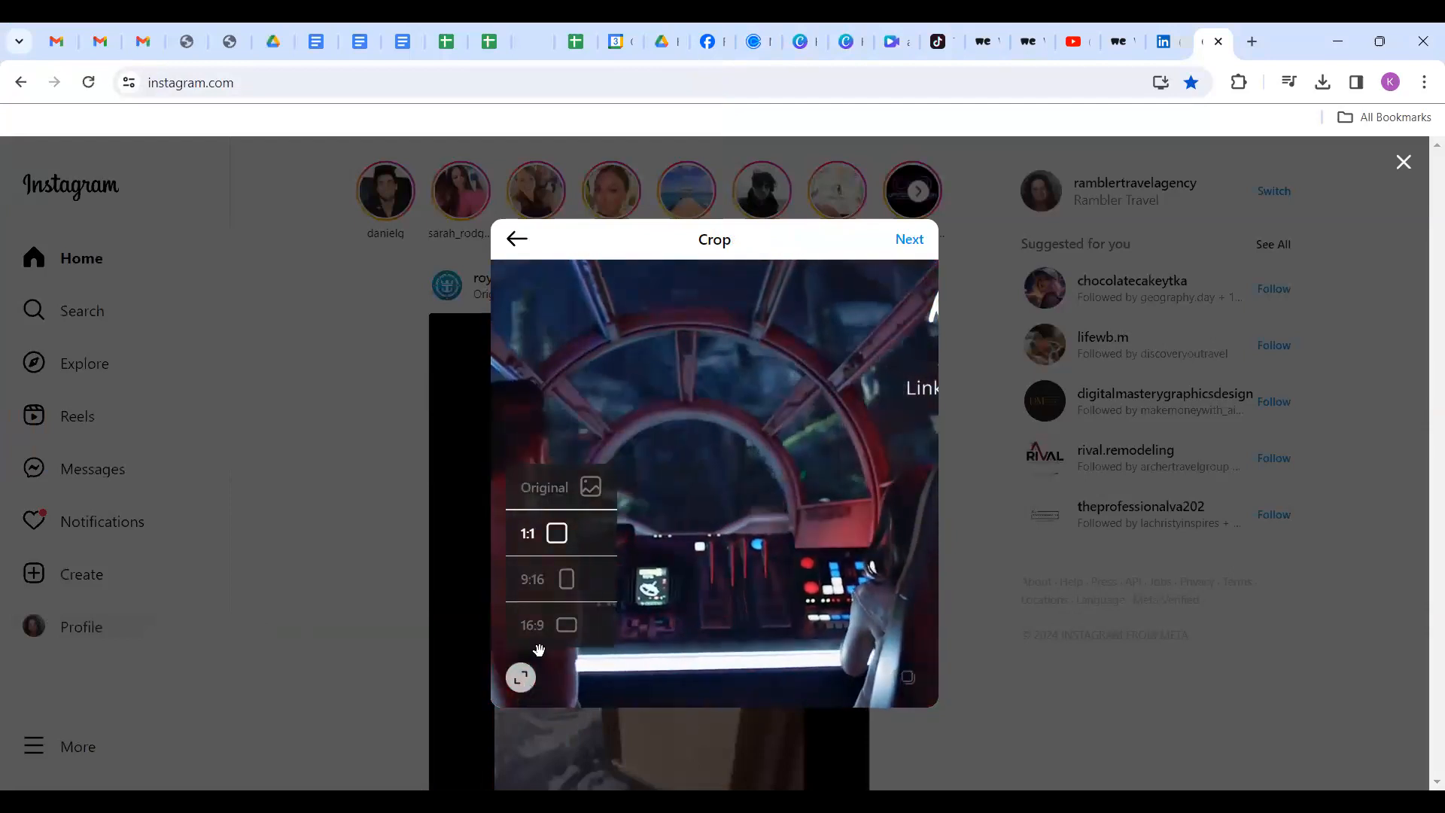
left_click(545, 487)
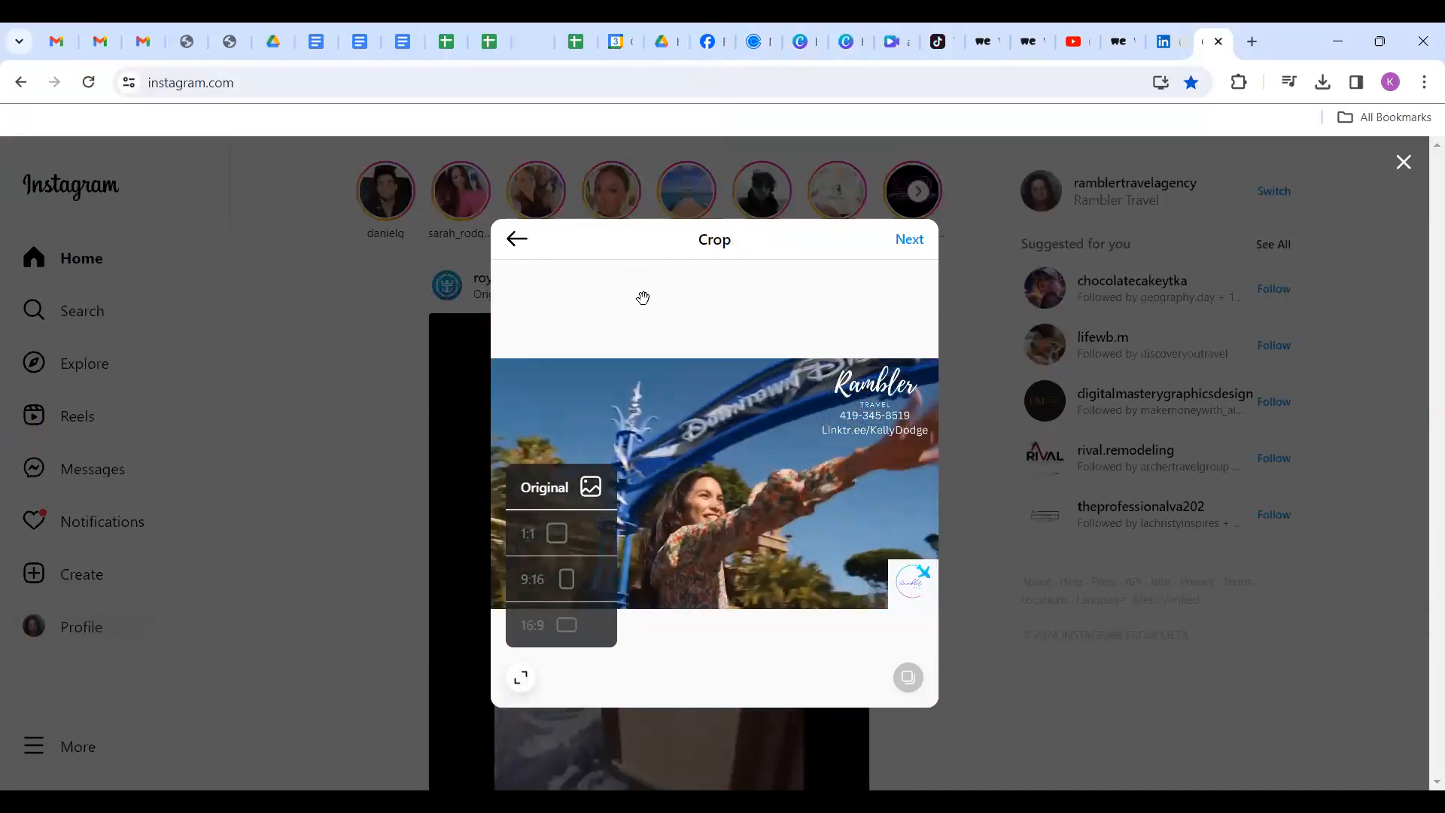
left_click(585, 449)
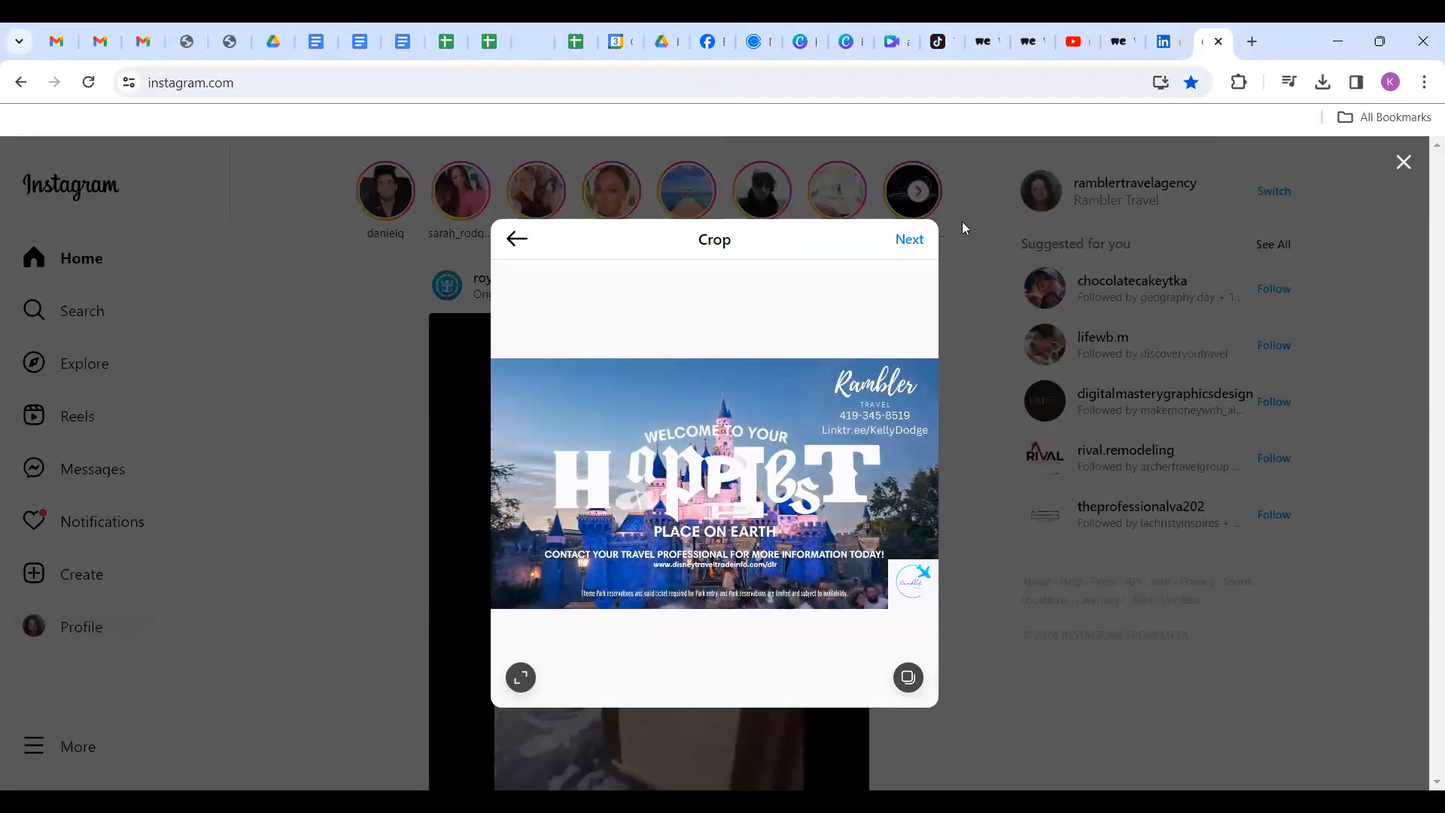
left_click(919, 241)
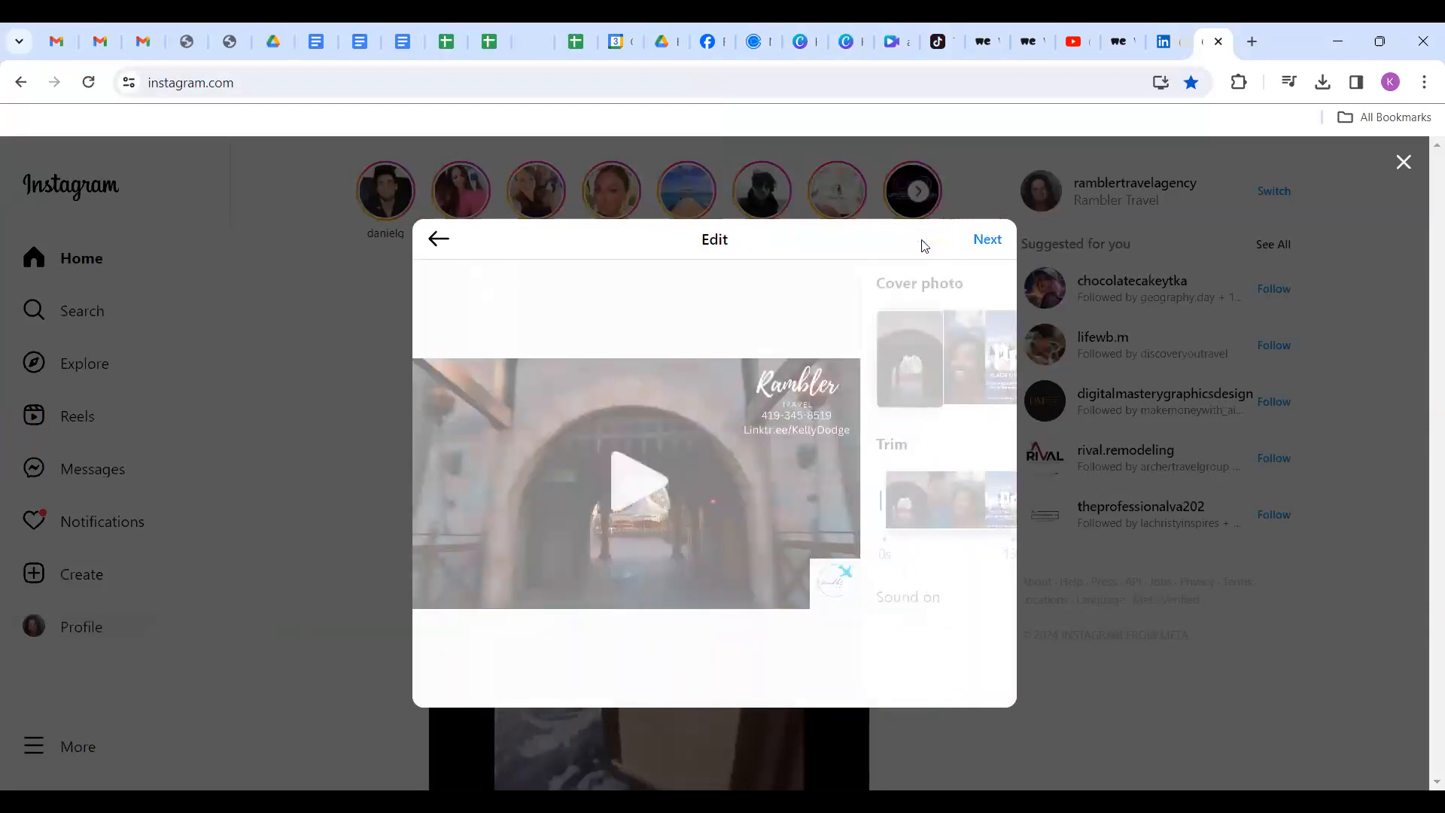
left_click_drag(840, 359, 935, 356)
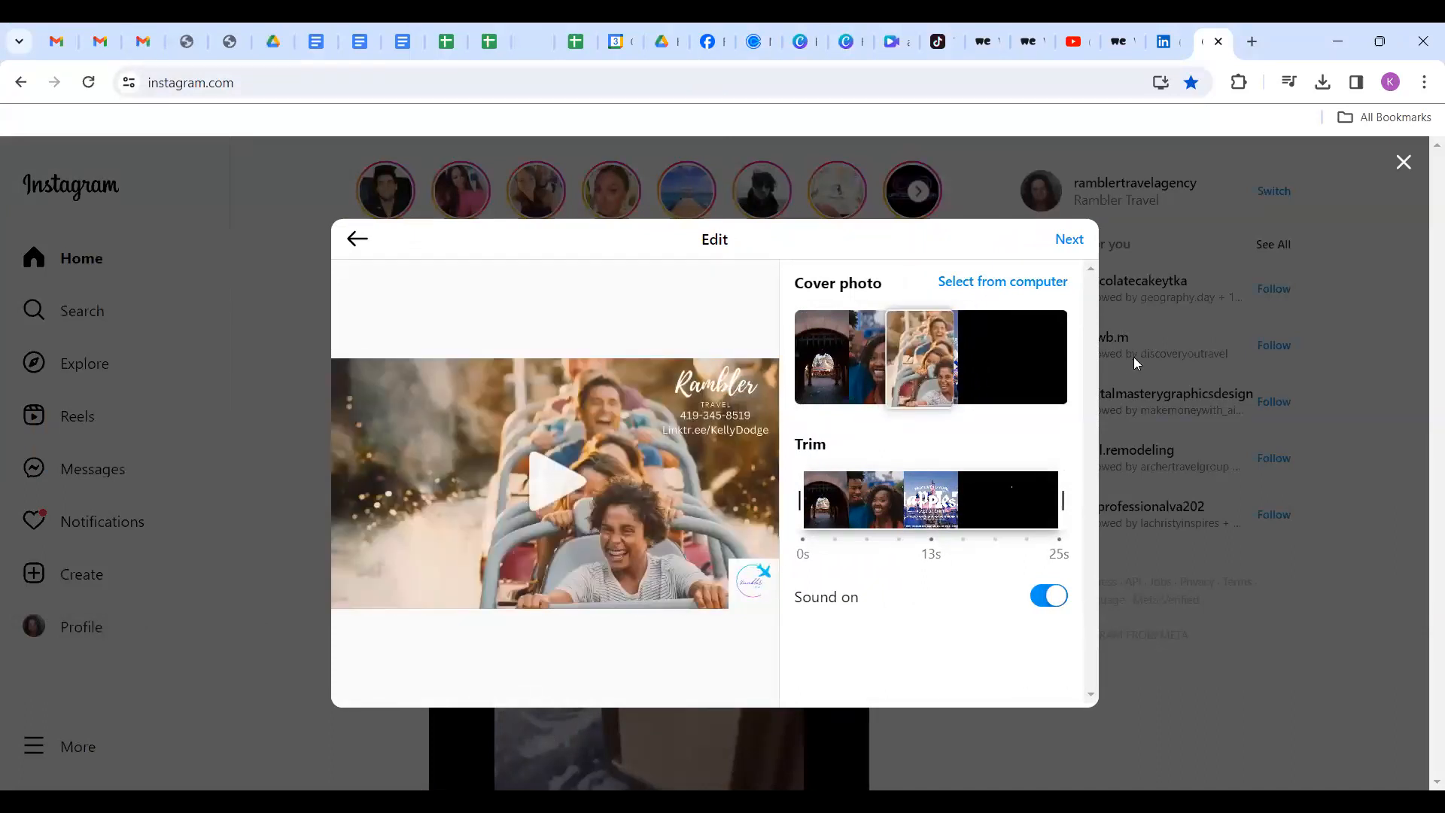
Caption the reel 'Rambler Travel', the agency phone number, #Disney #disneyland, share it, and open a new tab.
left_click(1067, 240)
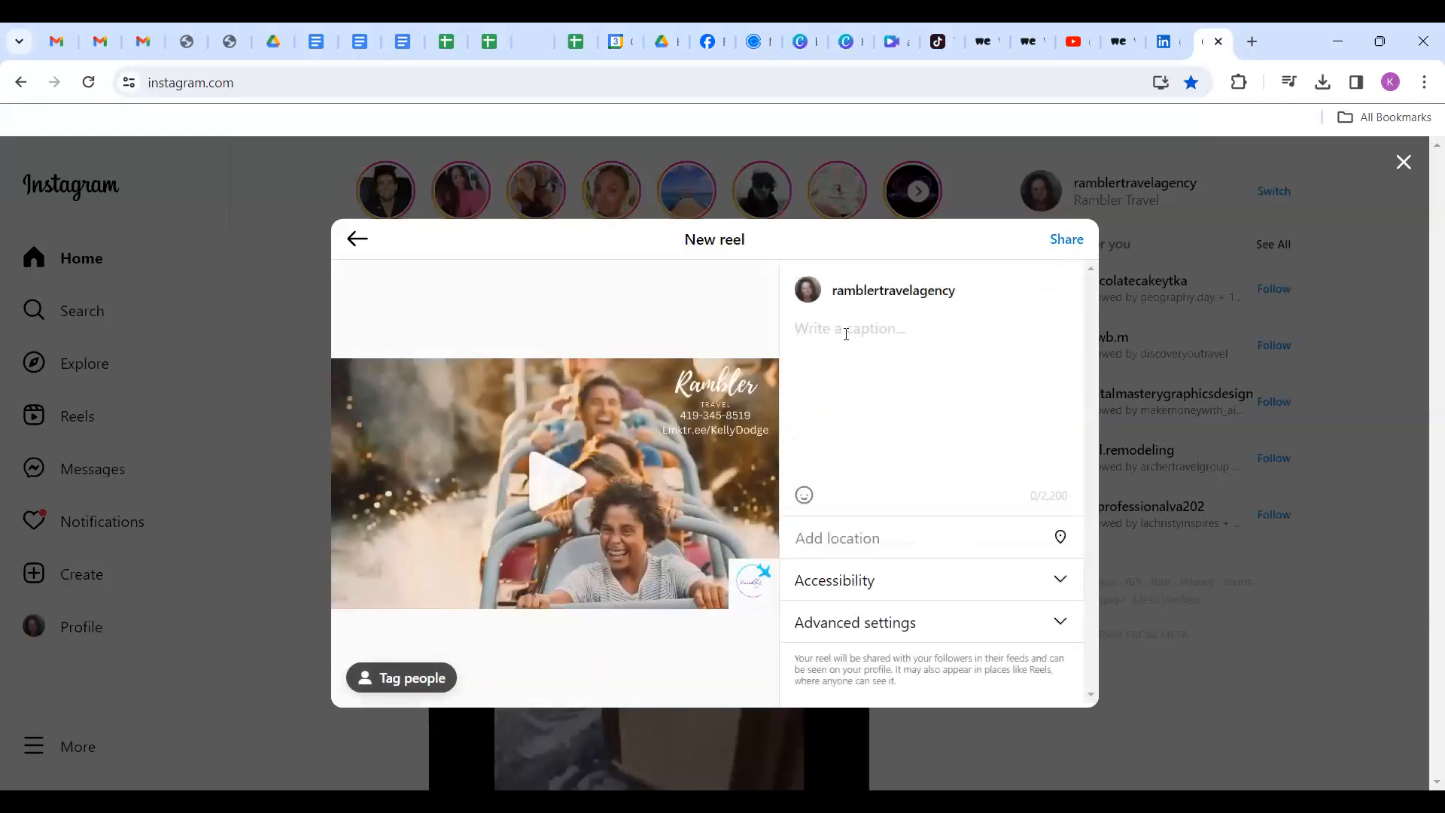
type("Rambler Travel")
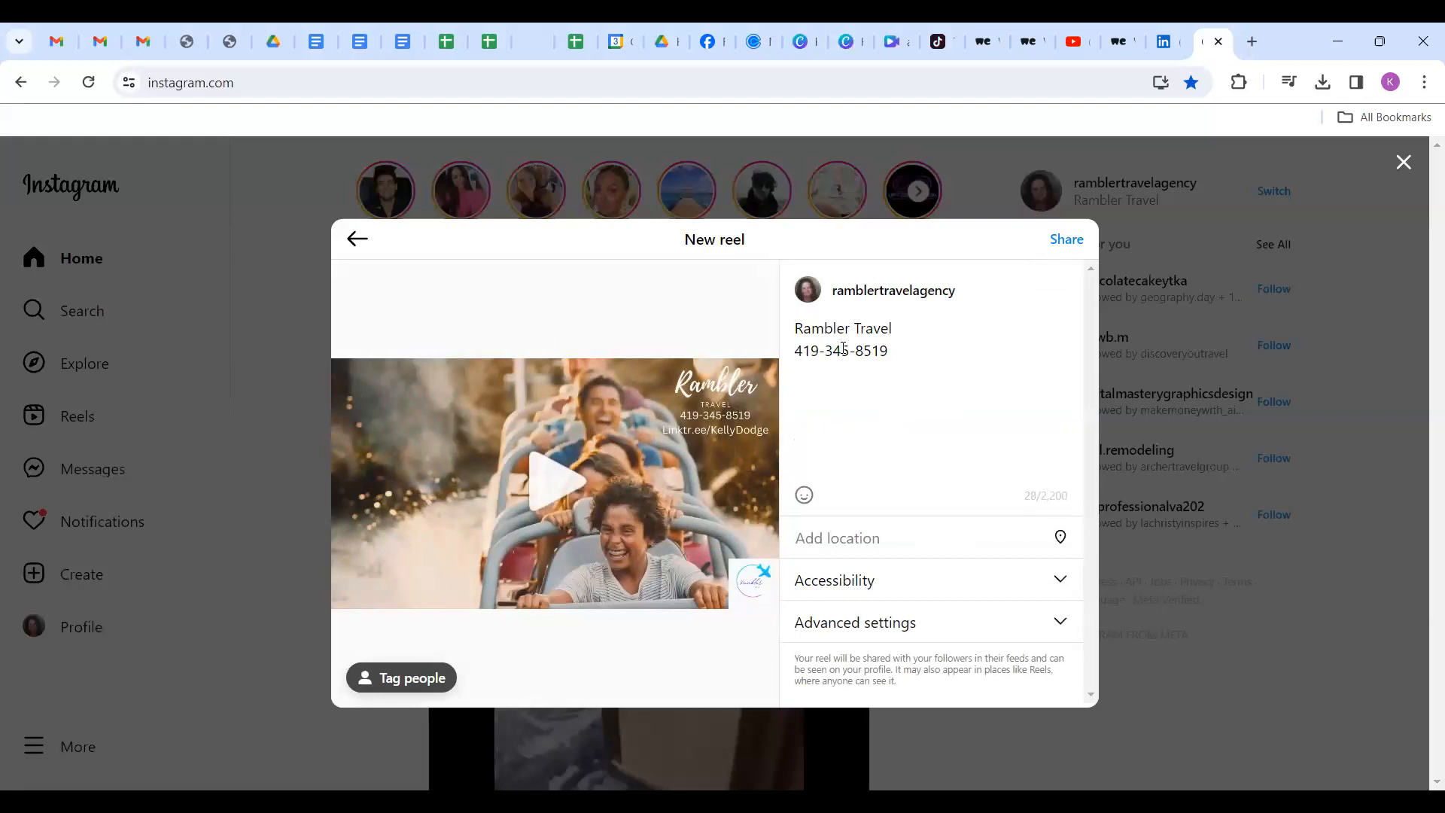
type("isney #Dis")
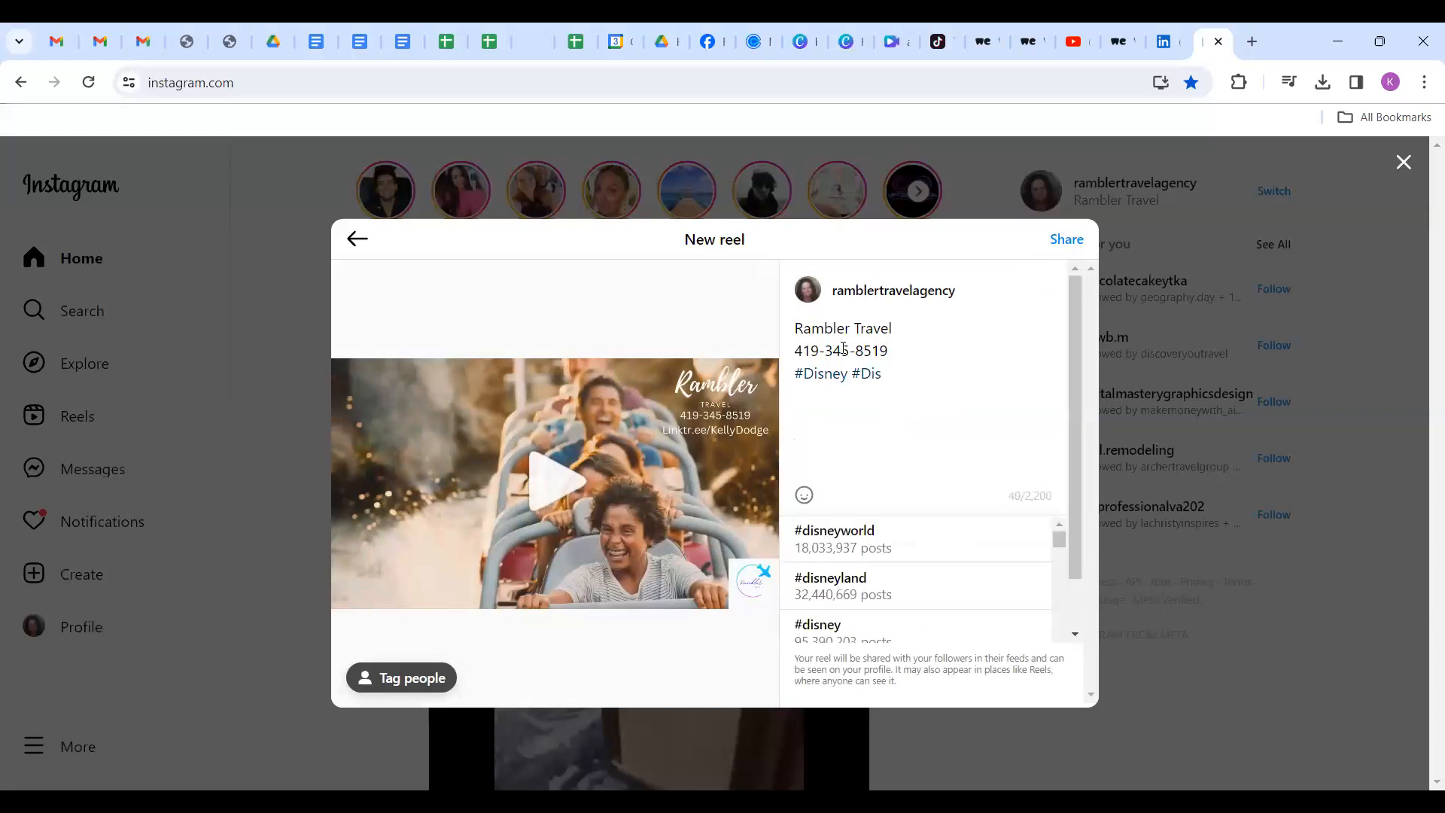
left_click(872, 590)
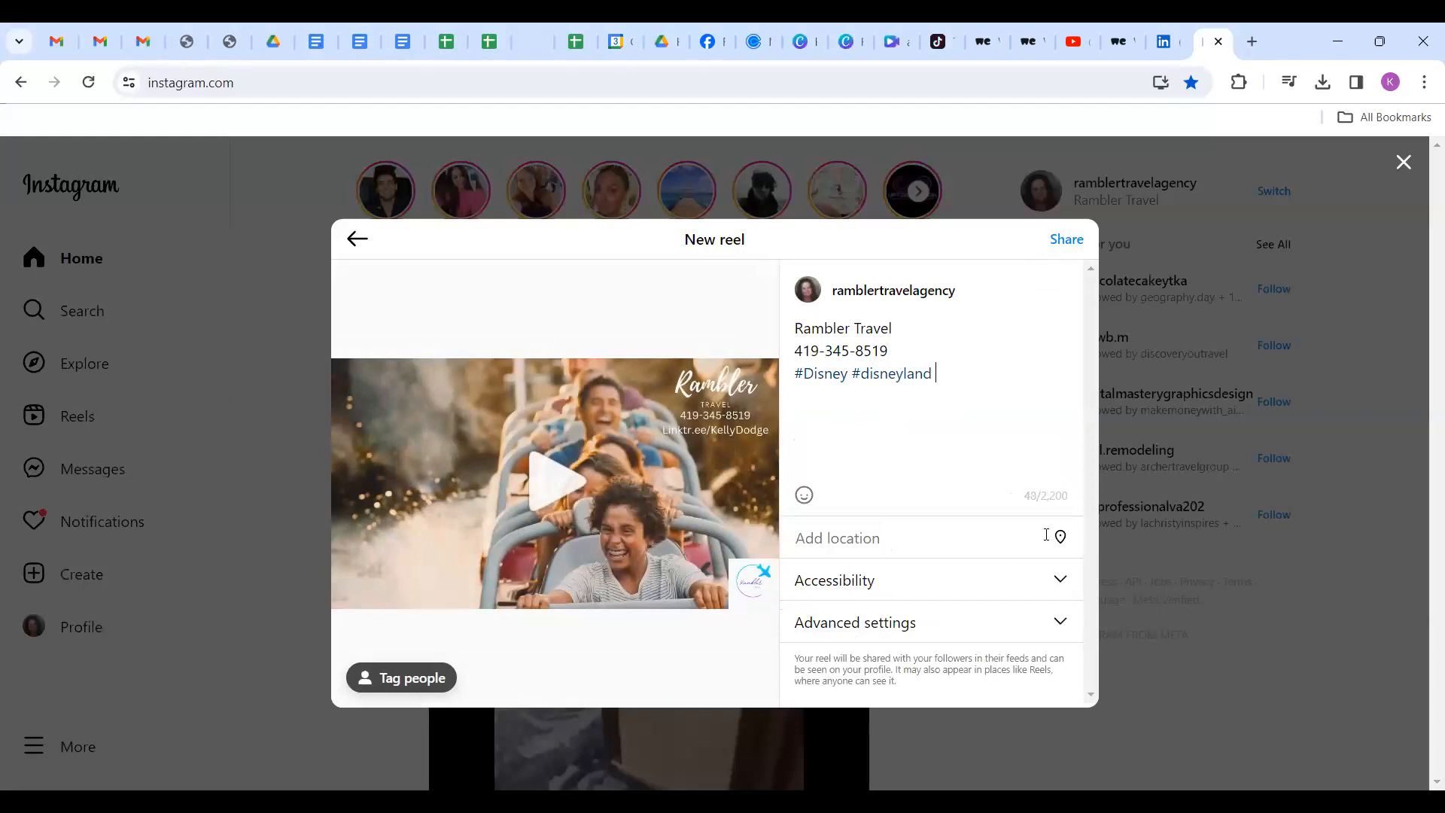
left_click(1067, 240)
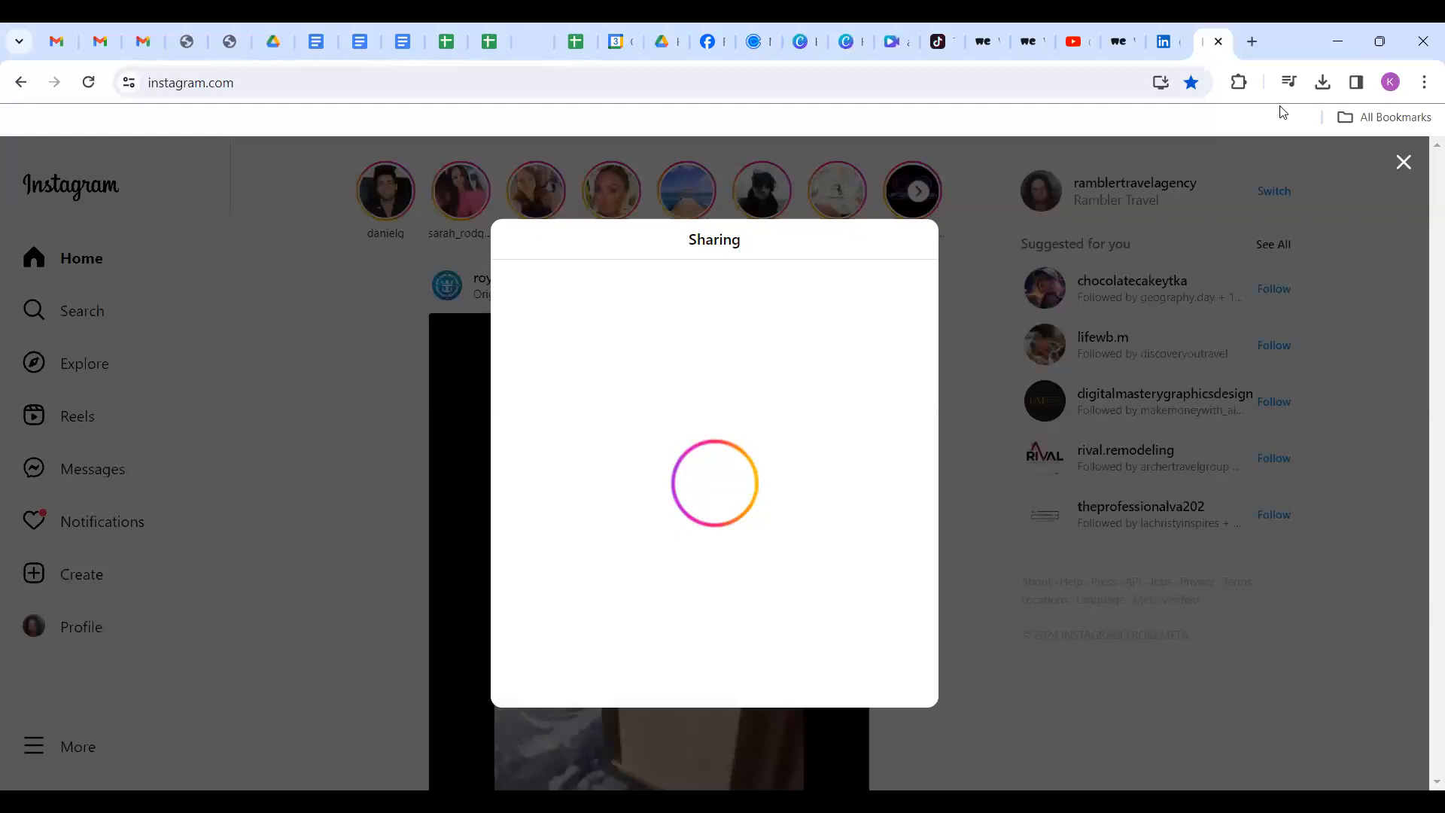
left_click(1251, 40)
Open X via a 'twitter' search and attach the happiest place on earth branded video.
type("t")
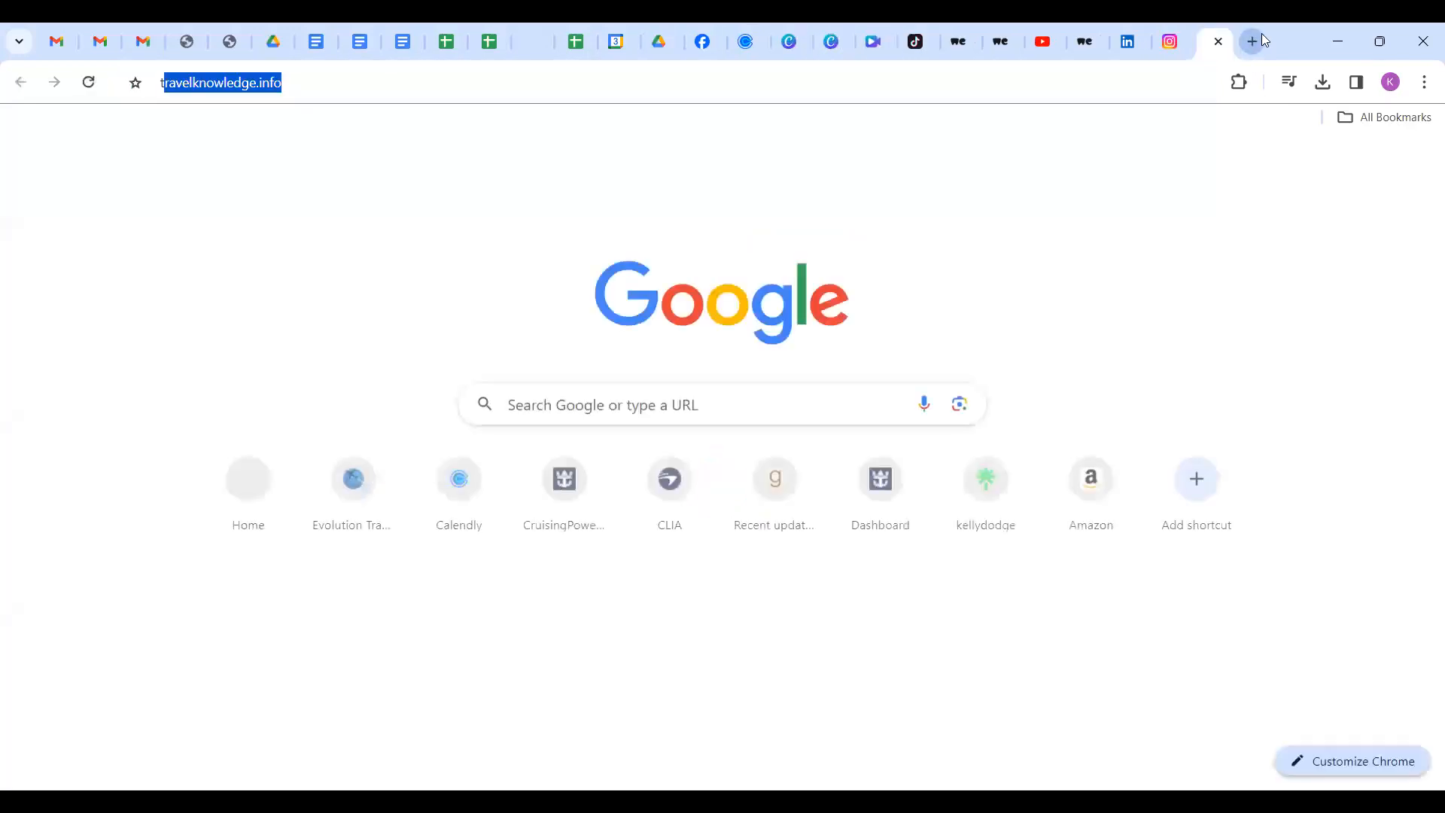
type("wir")
key("Return")
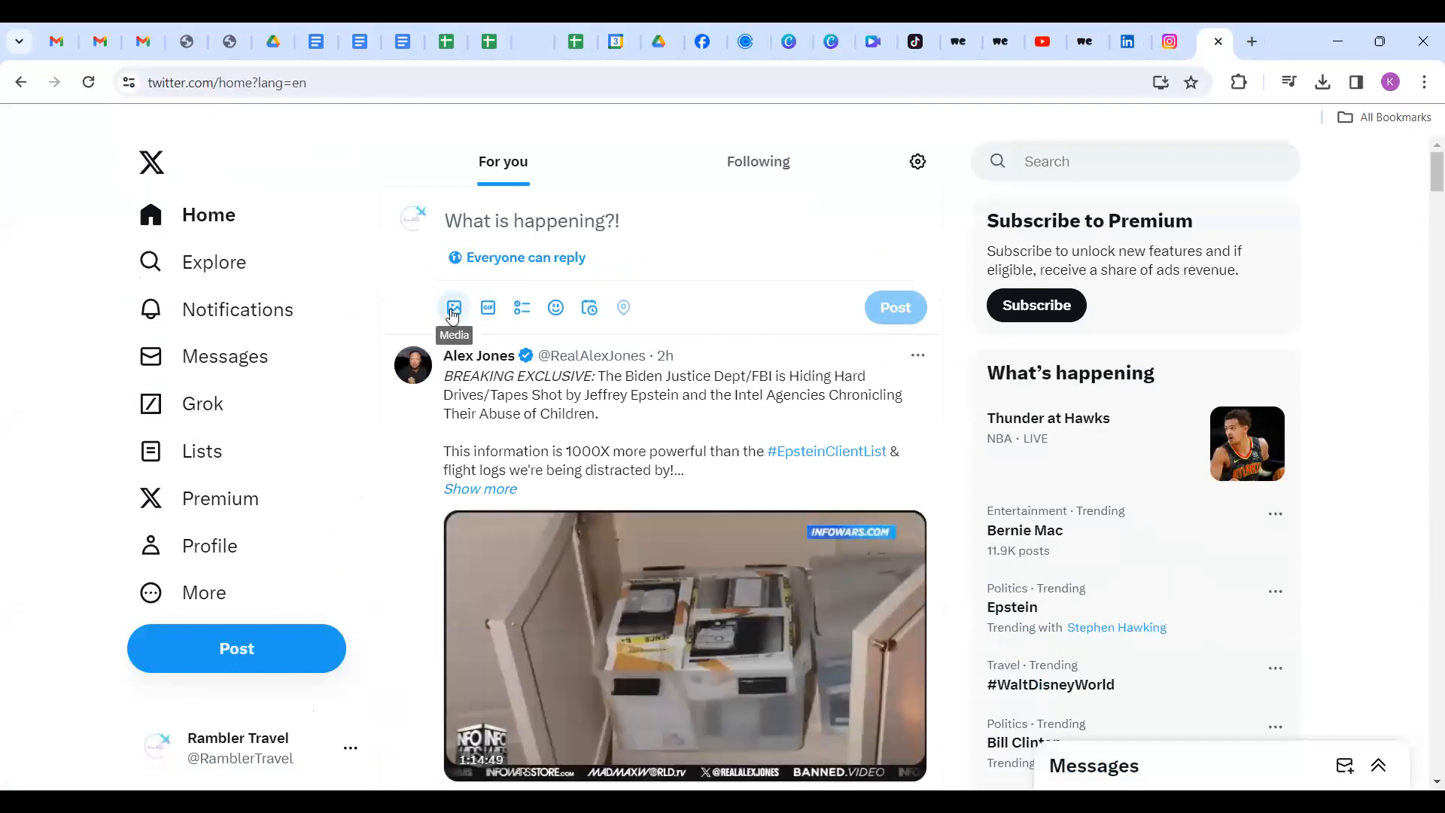
left_click(453, 309)
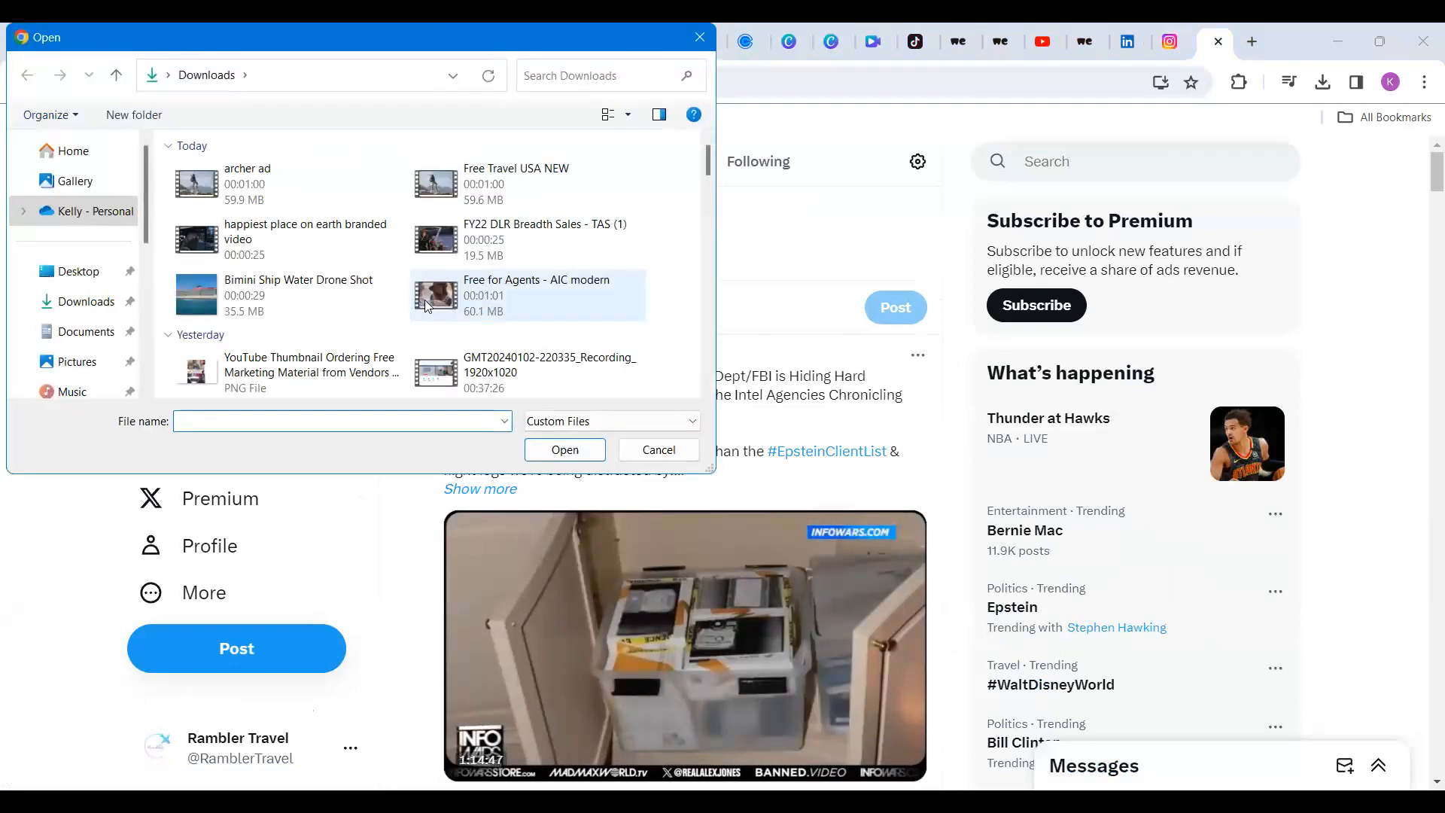
left_click(265, 239)
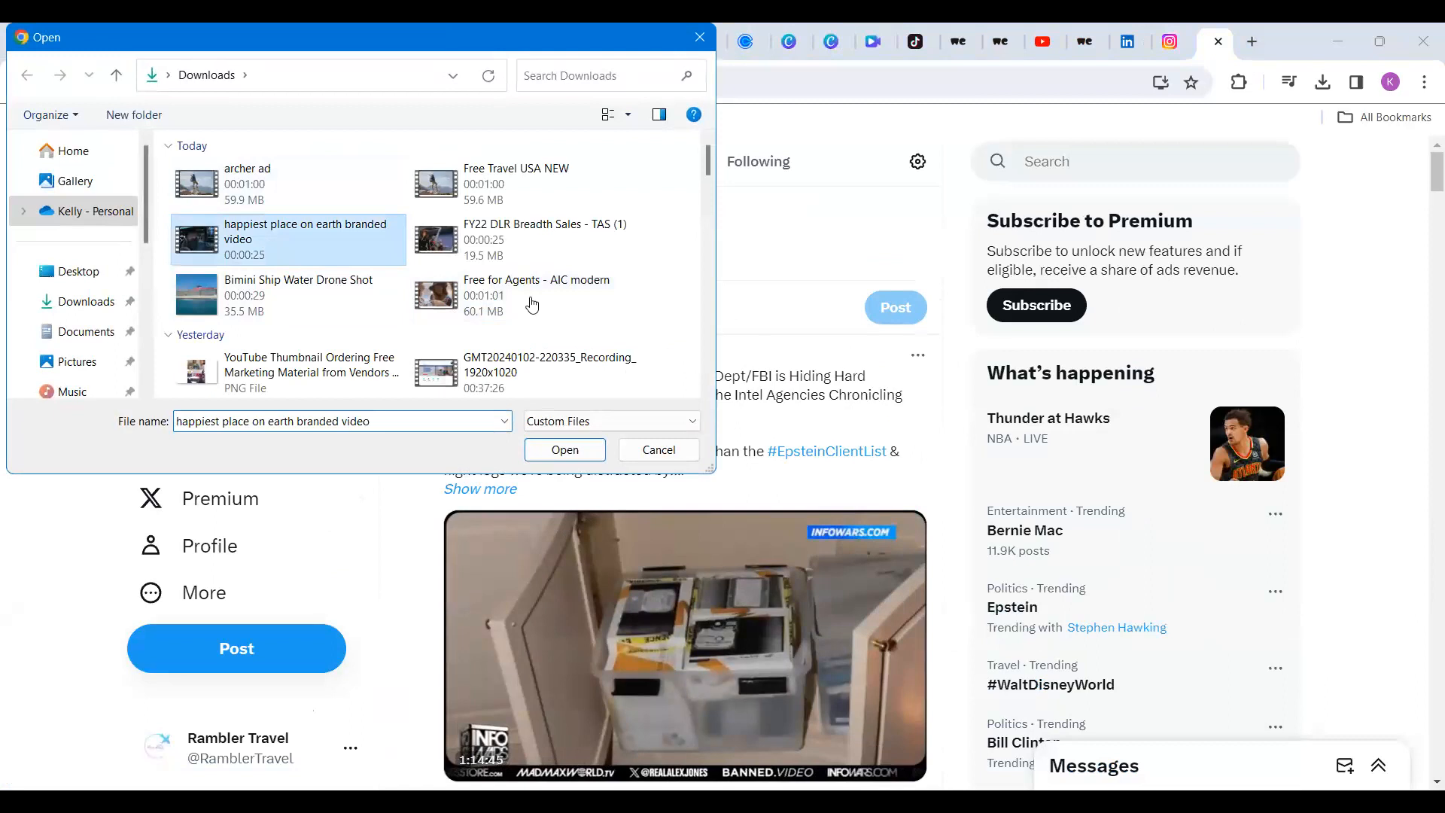
key("Return")
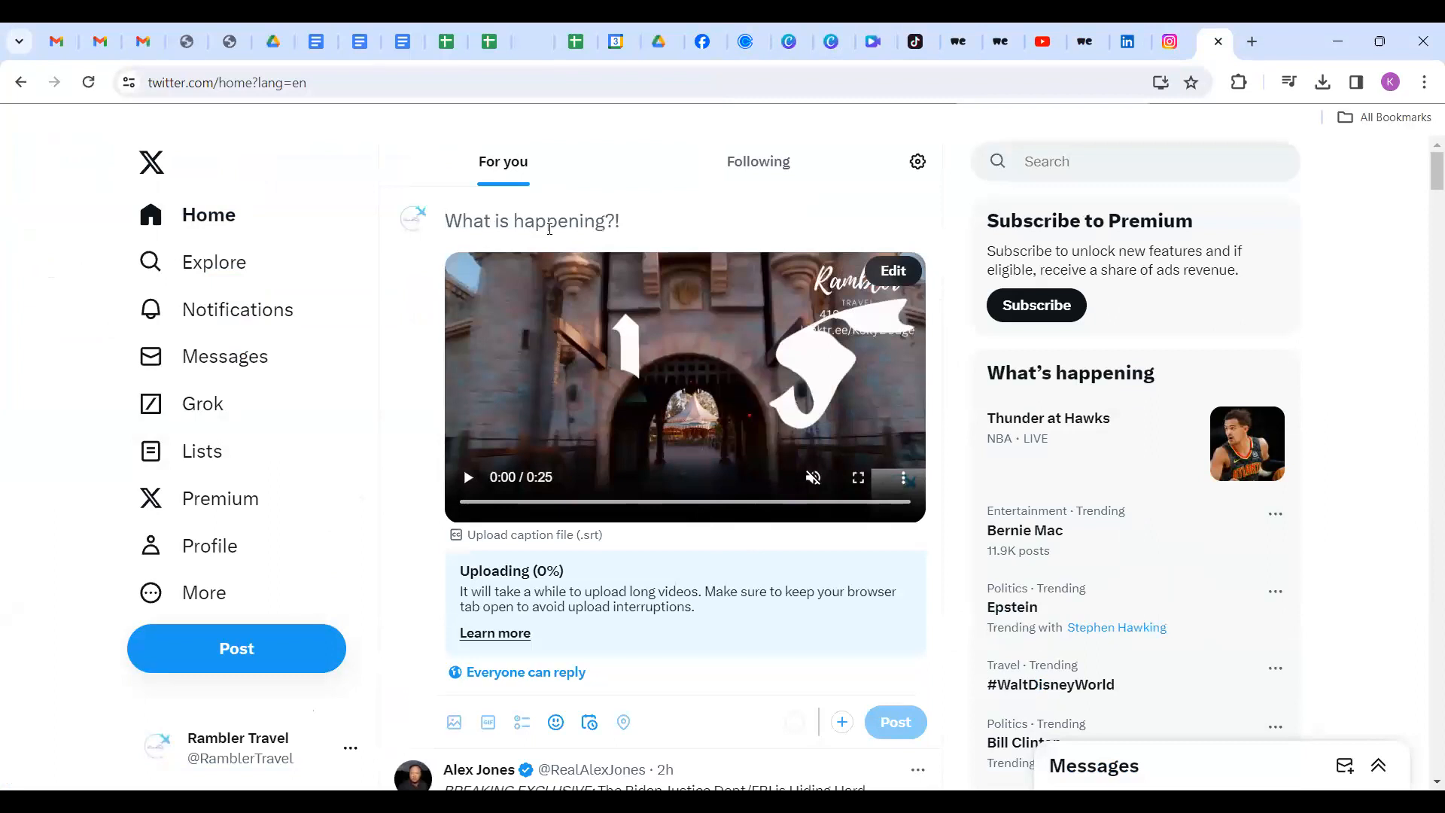
Add #Disney #Happiestplaceonearth to the X video post, post it, then switch to Facebook.
type("#Disn")
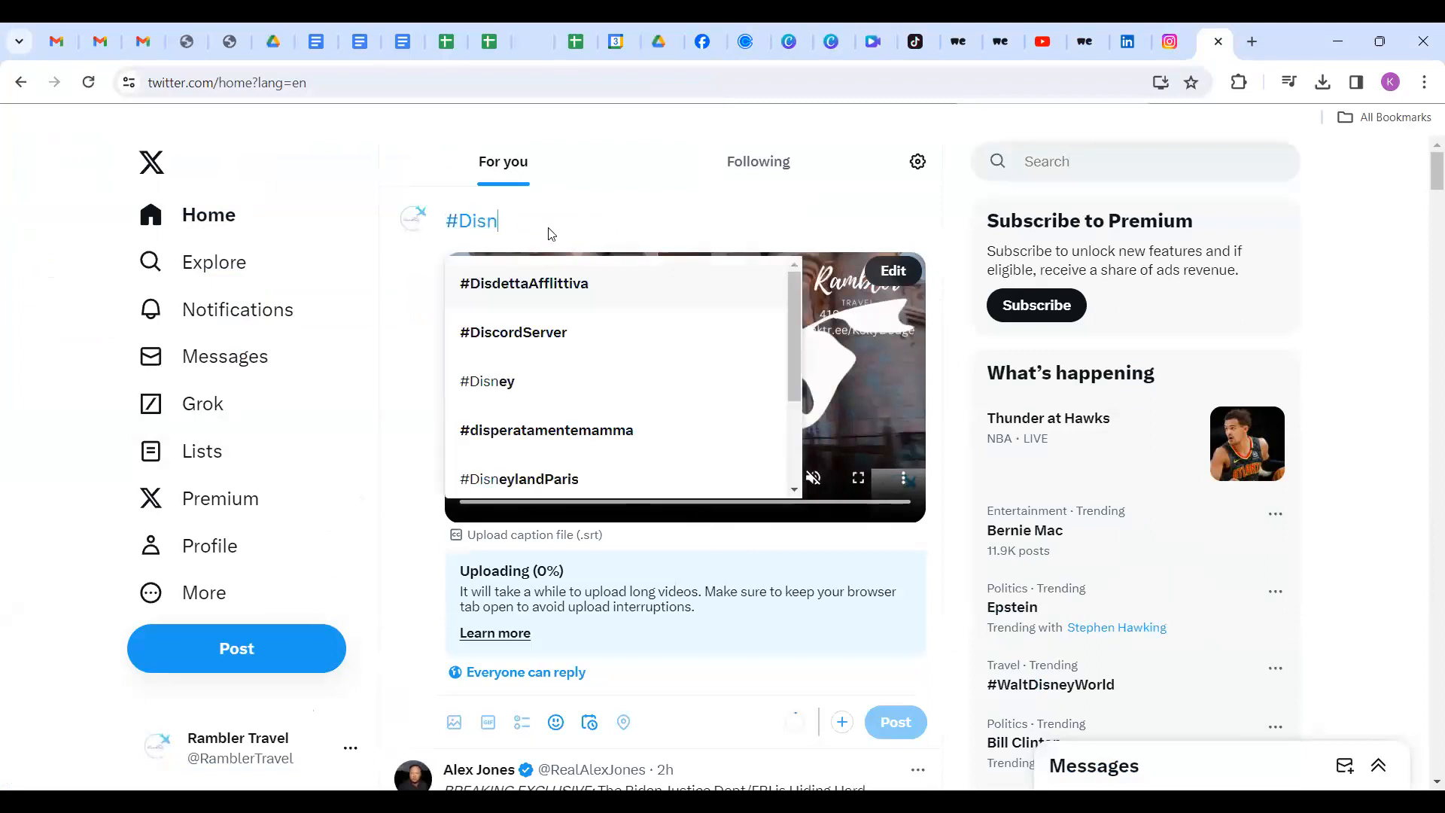
type("ey #Happiest")
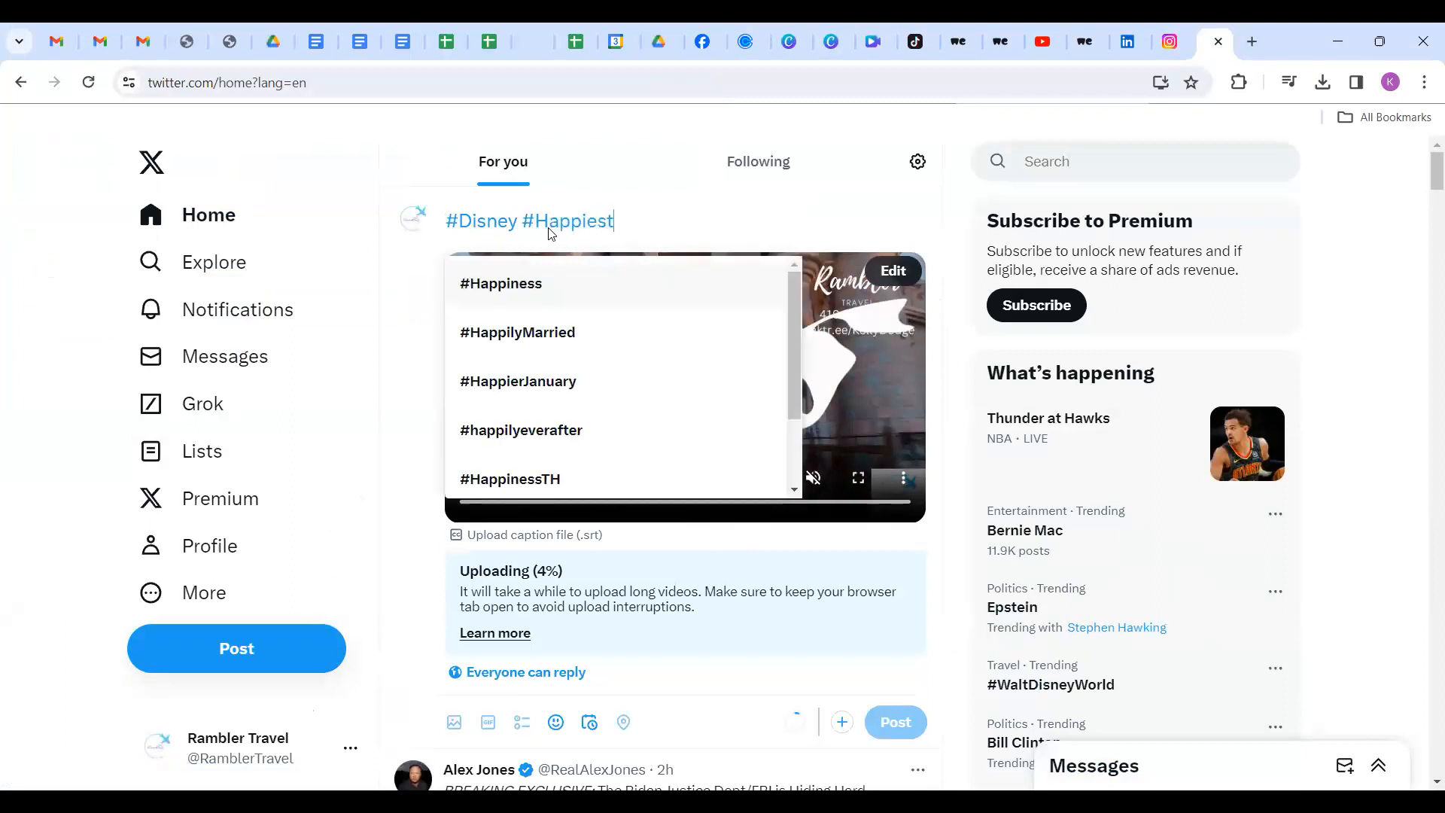
type("pla")
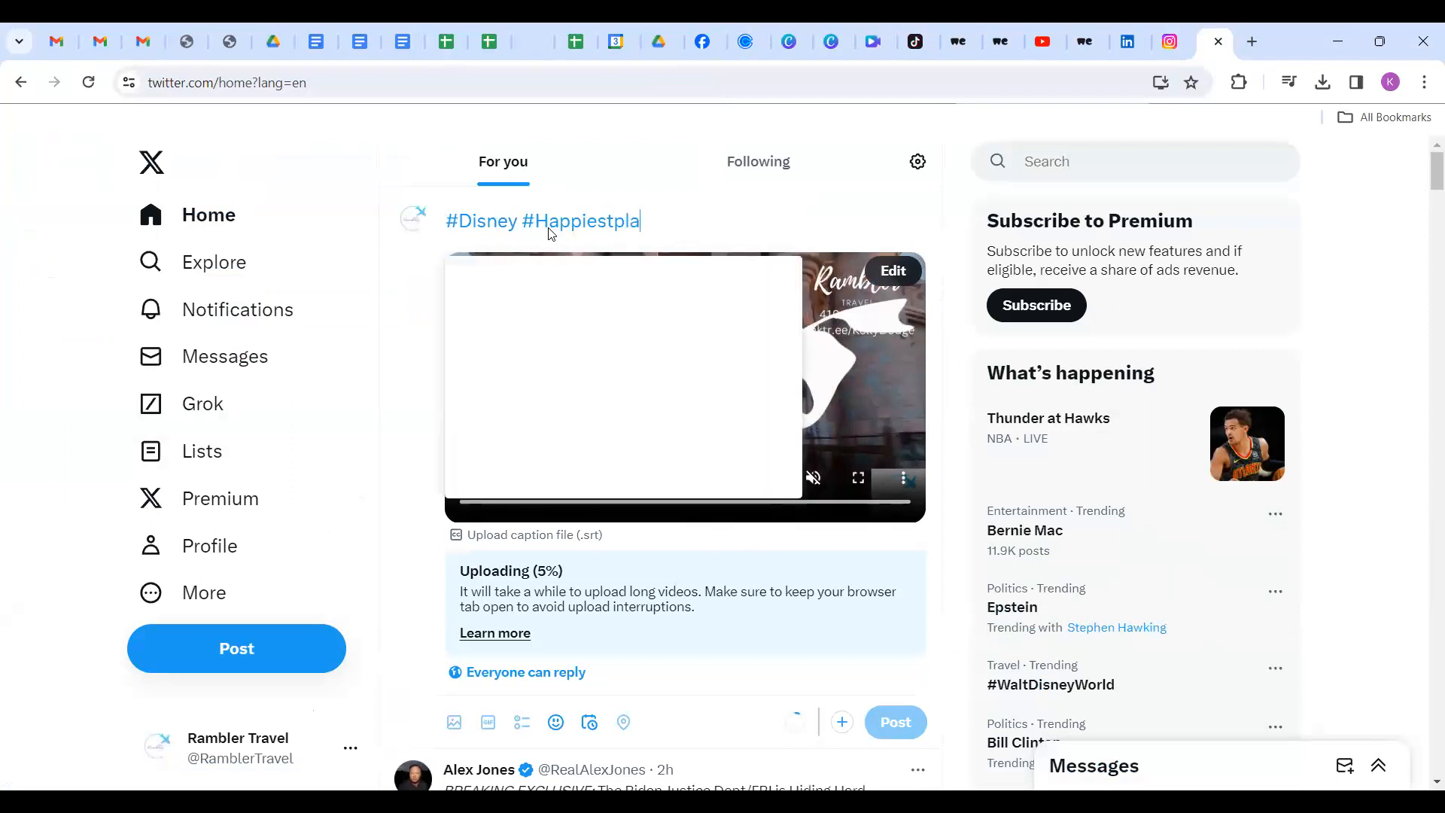
type("ceonearth")
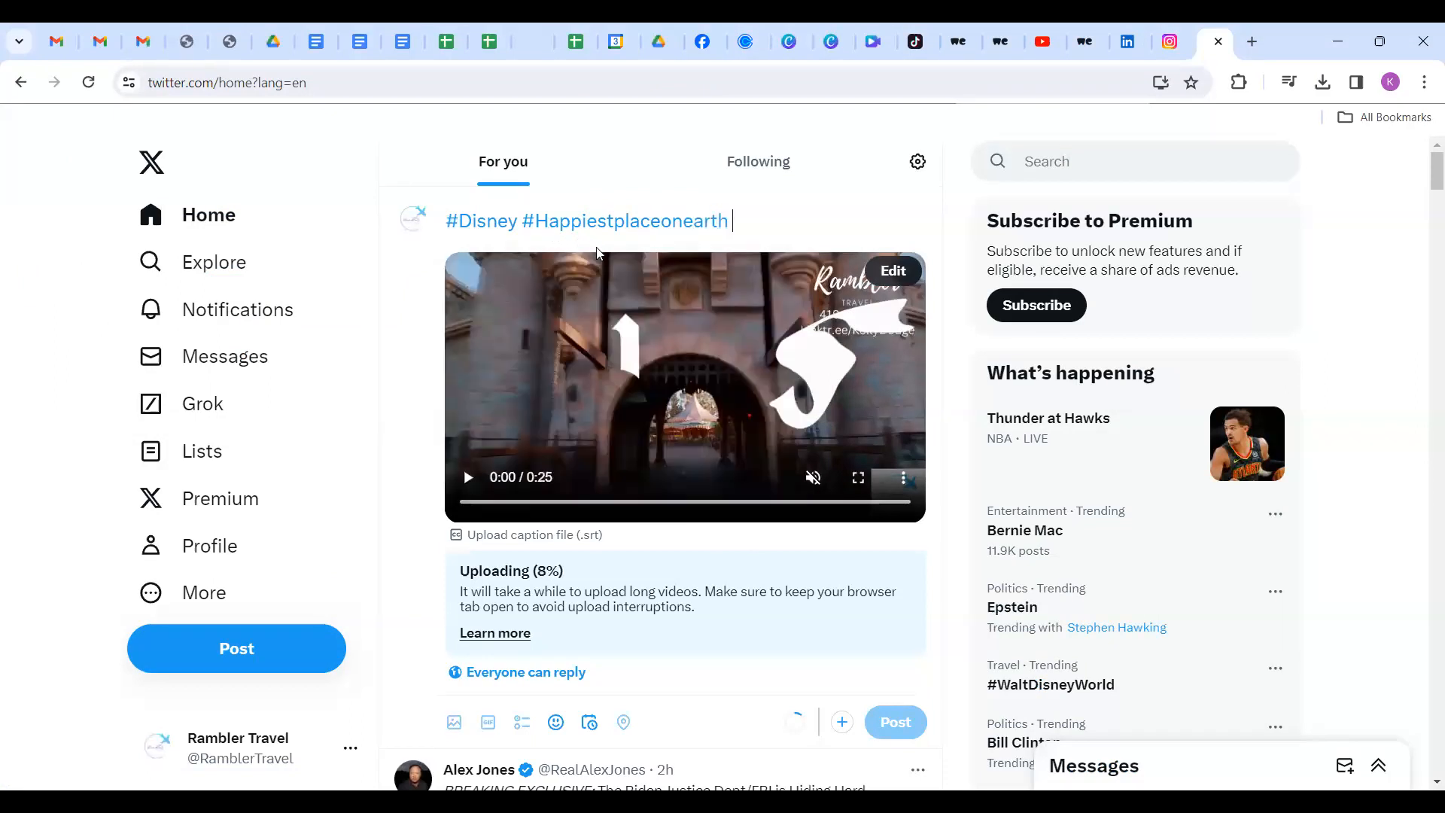
left_click(201, 654)
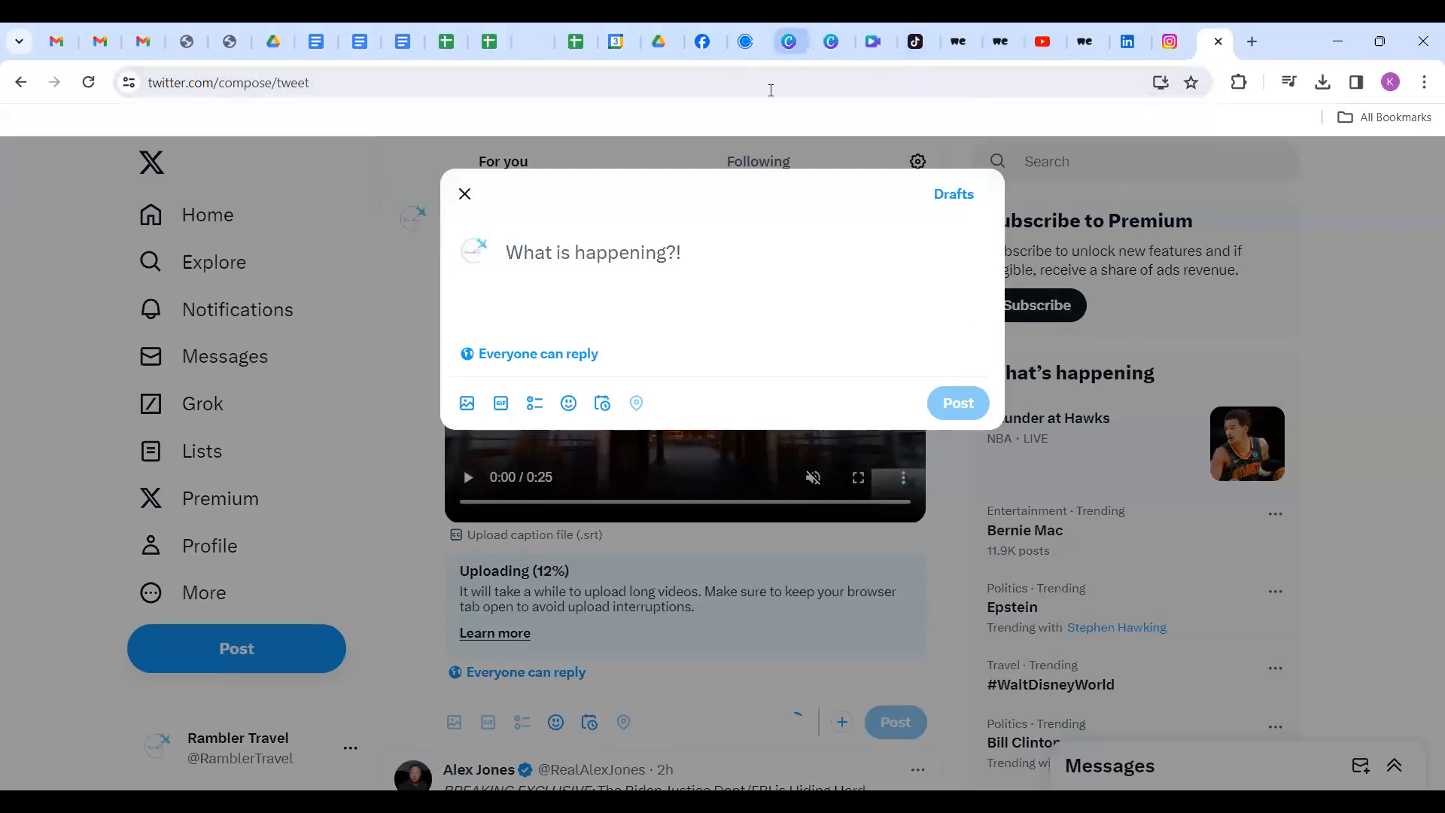
left_click(702, 42)
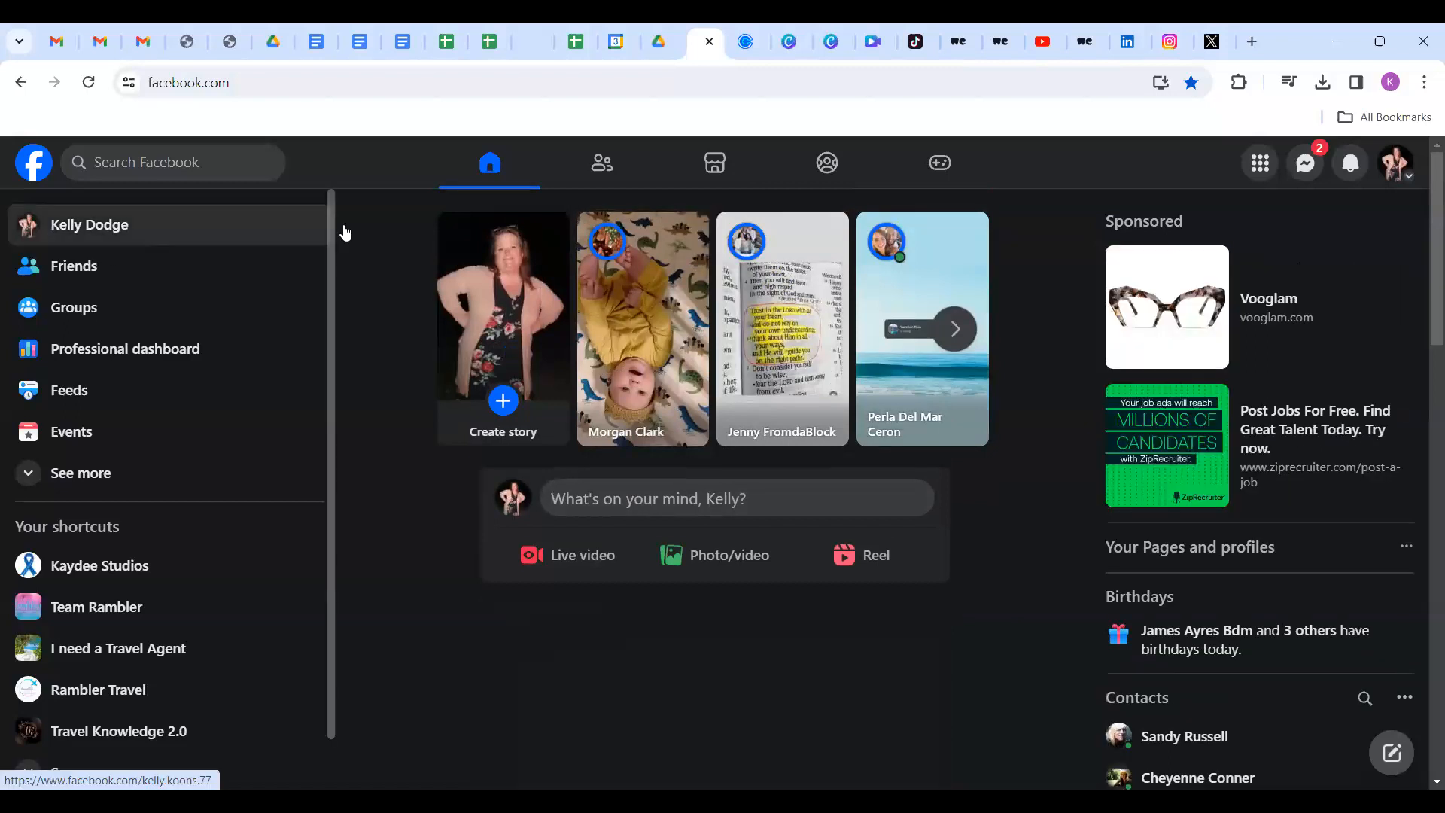
Switch Facebook to the Rambler Travel page and begin a Photo/video post.
left_click(1398, 164)
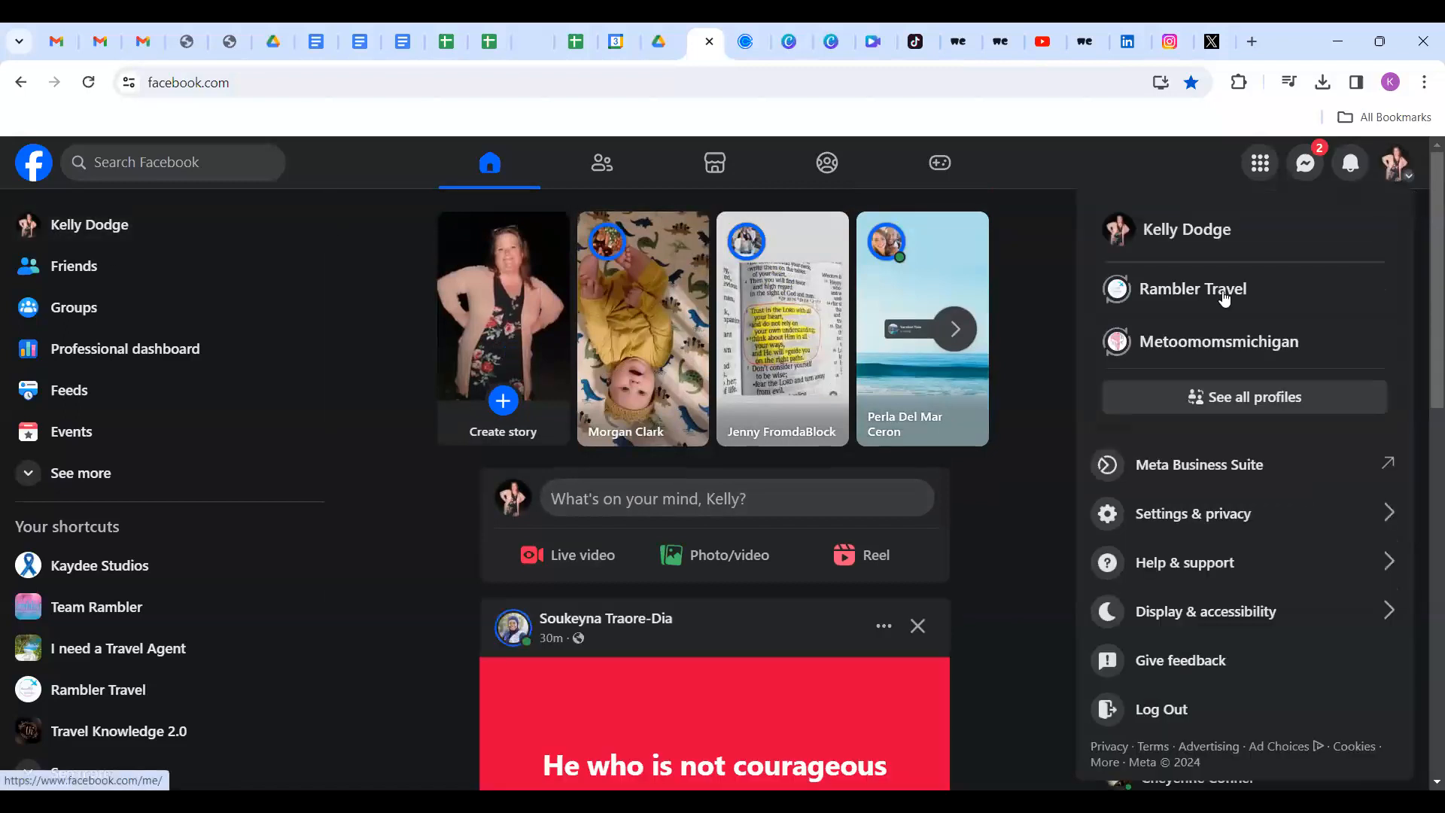
left_click(1133, 301)
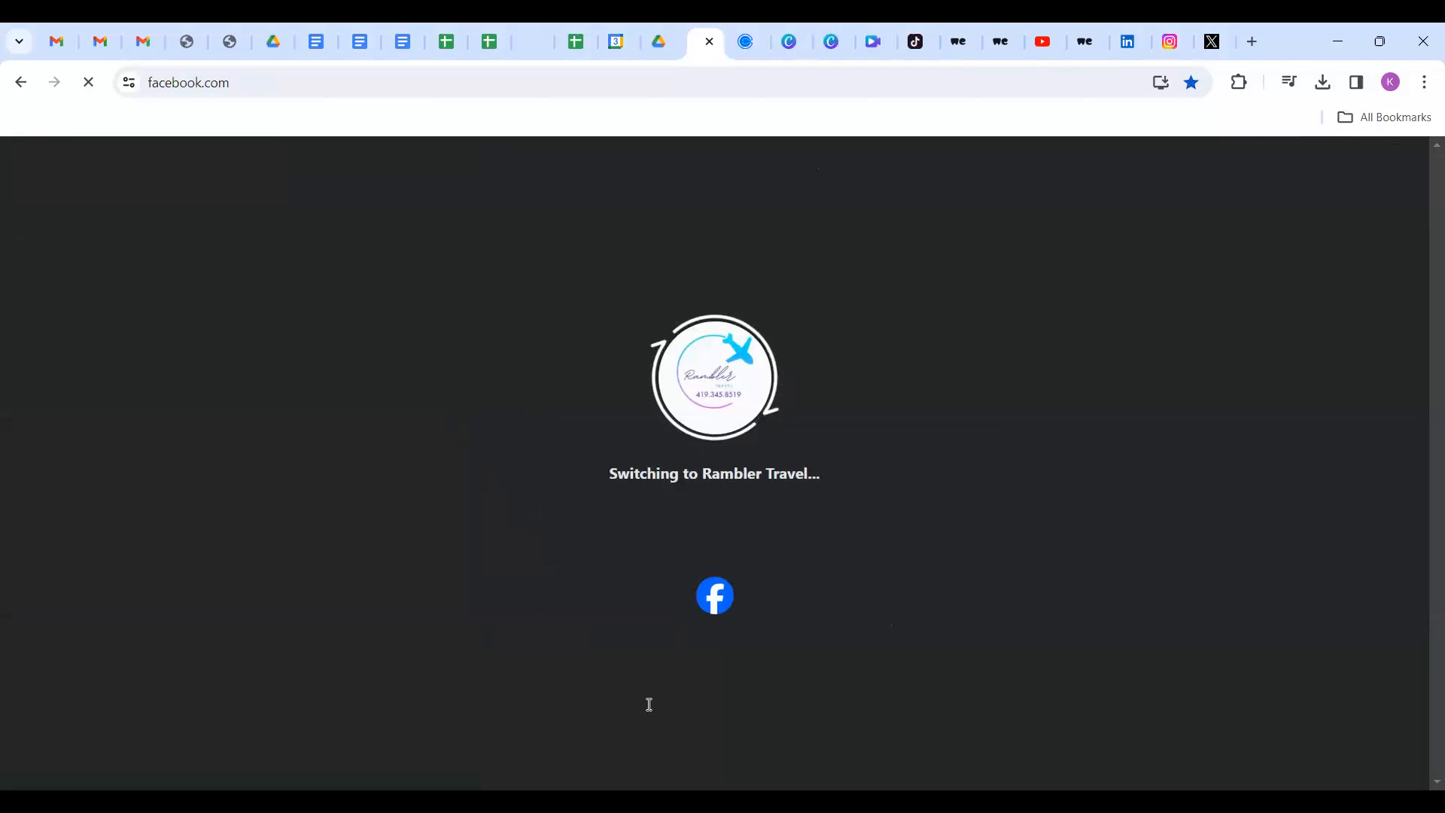
scroll(649, 708, "down", 2)
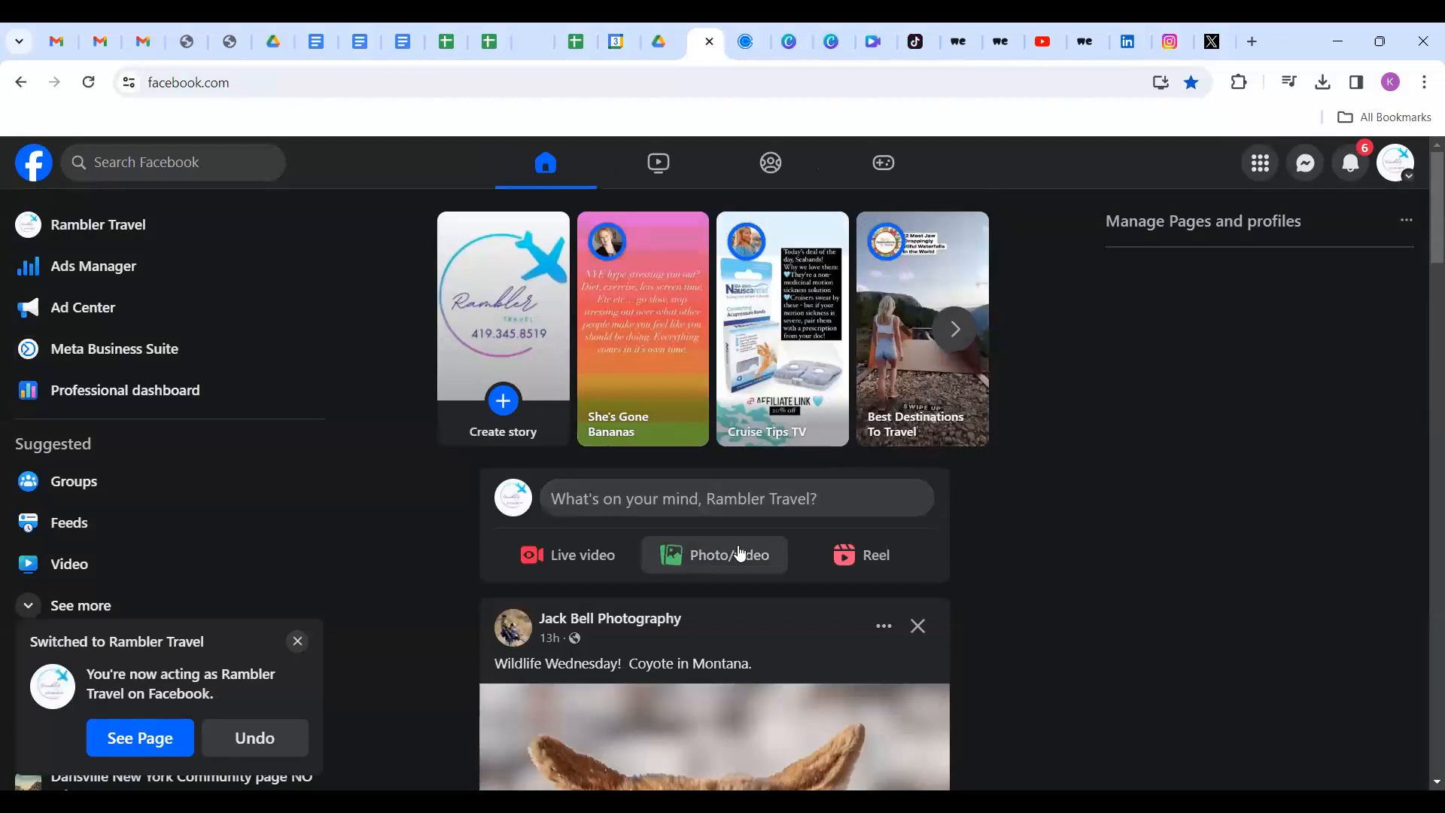
left_click(741, 555)
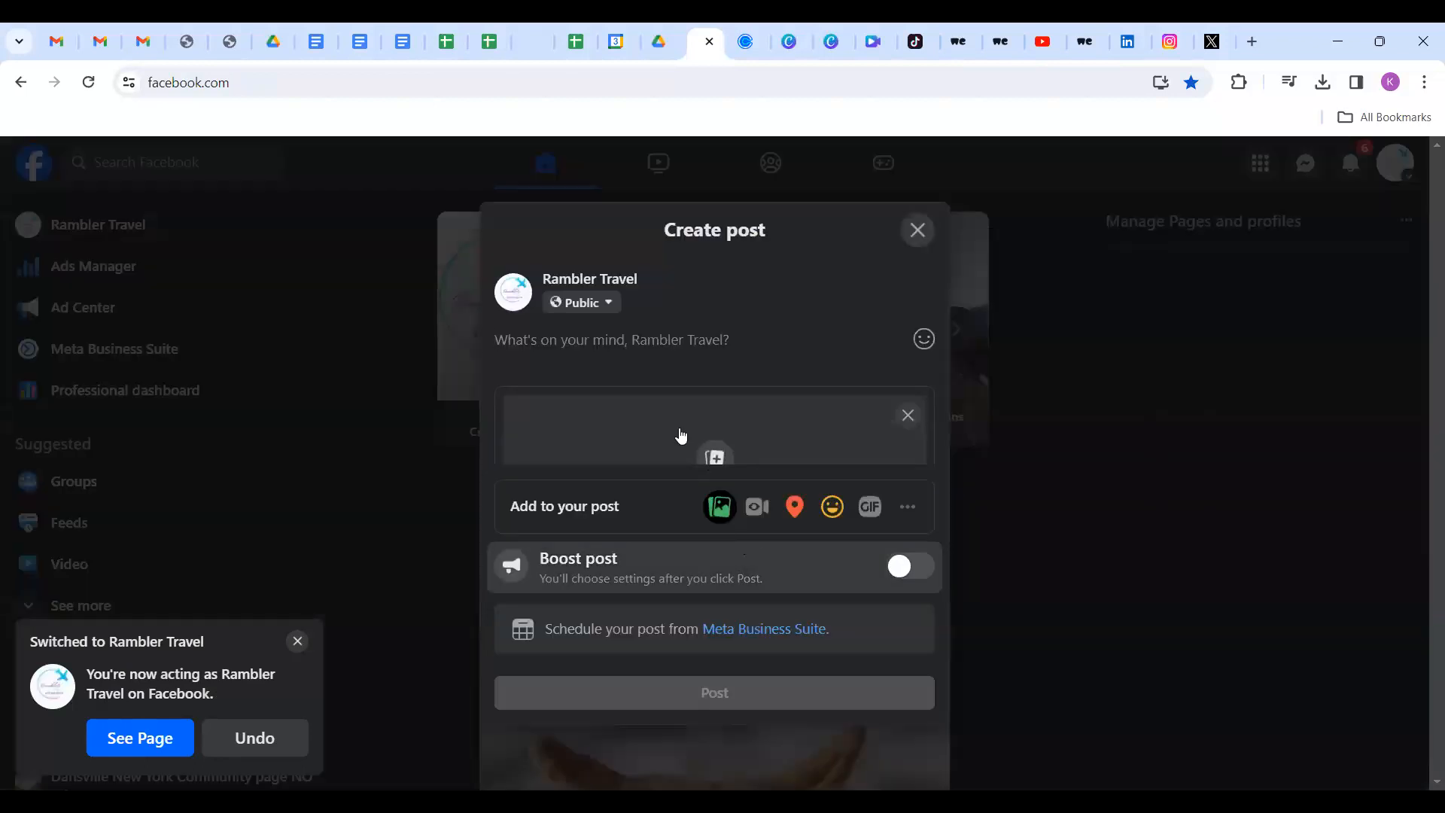
Add the happiest place on earth branded video and publish it as a Public reel.
left_click(718, 456)
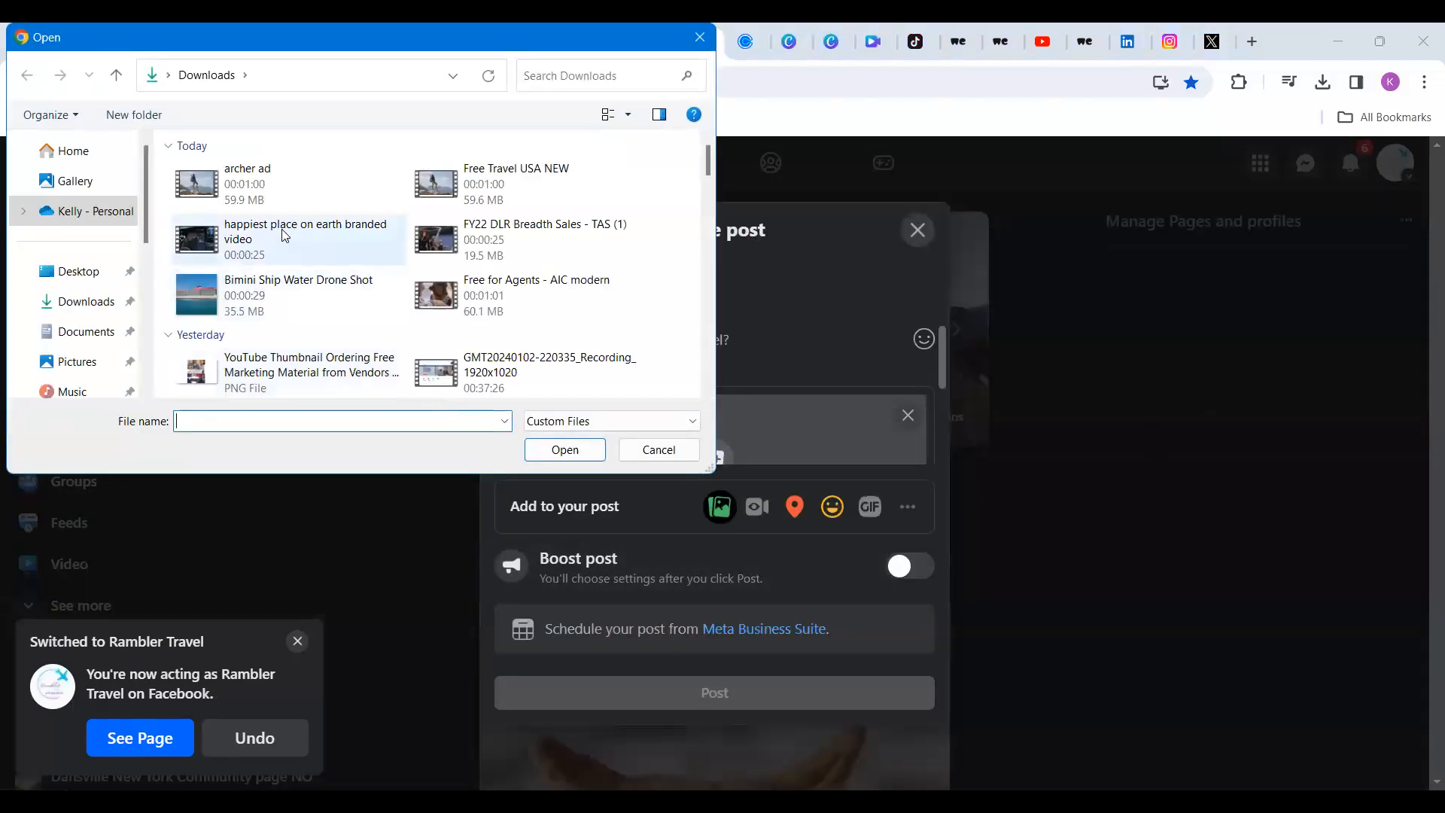
left_click(285, 235)
left_click(575, 449)
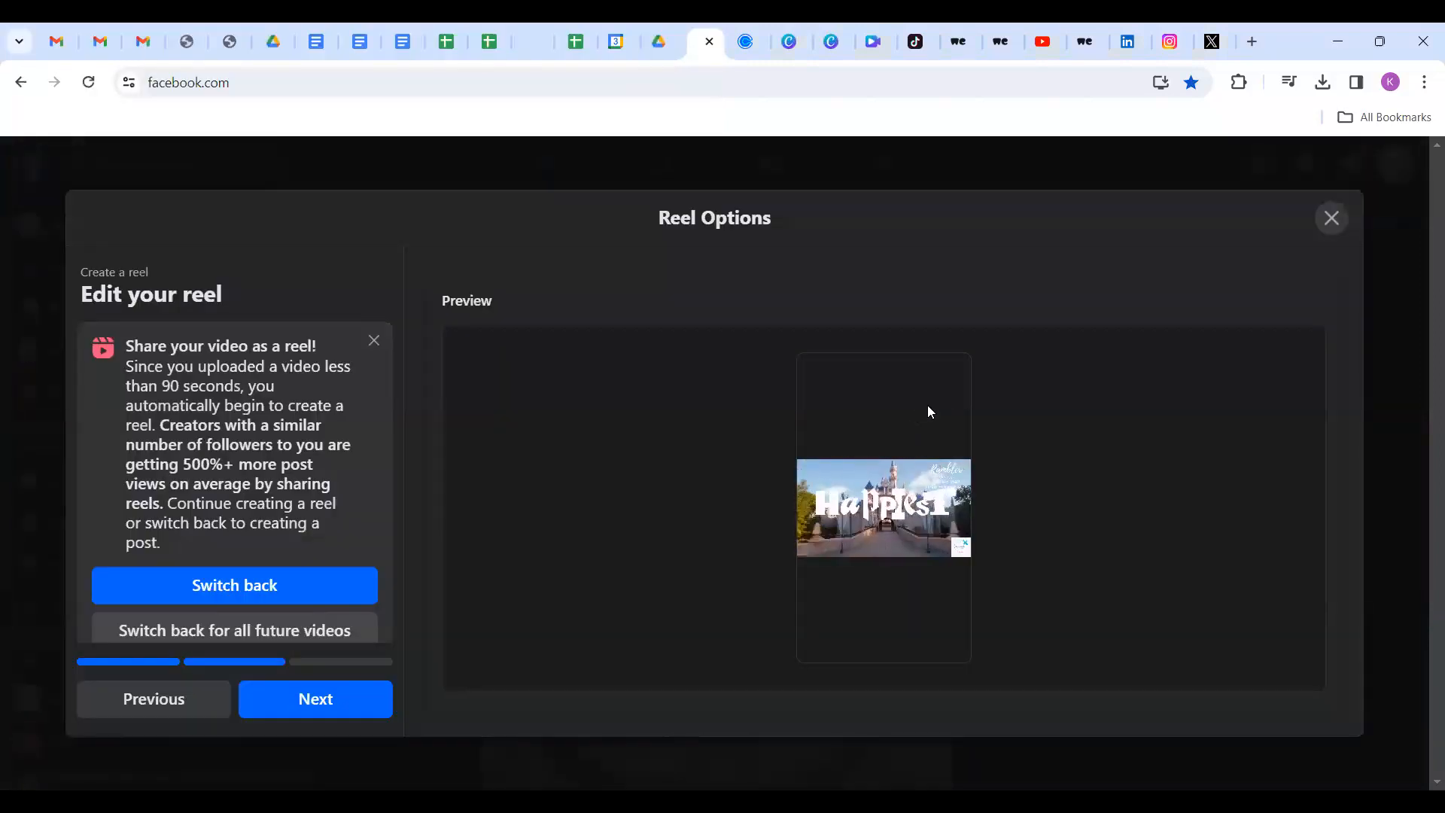
left_click(280, 713)
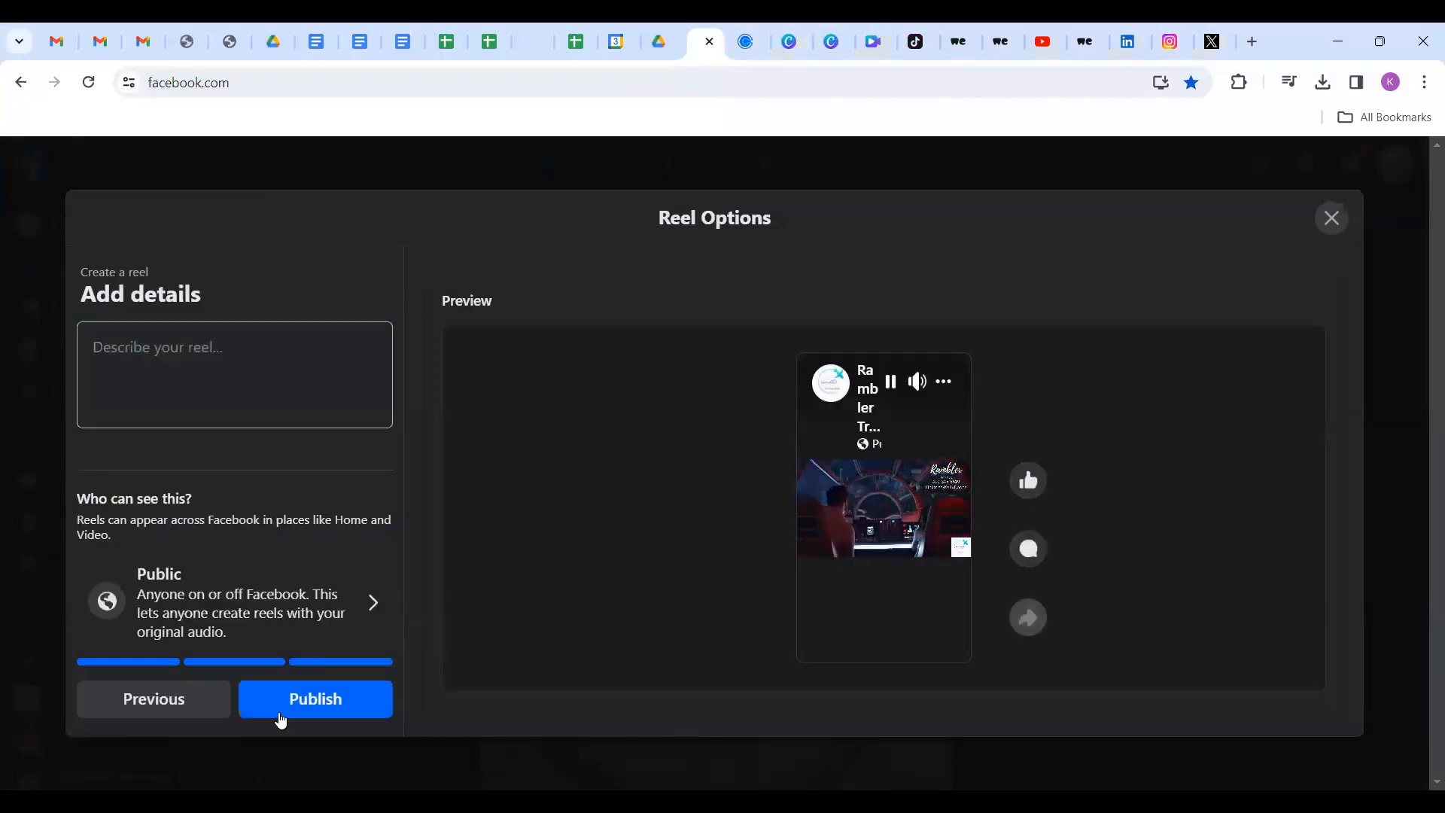
left_click(280, 711)
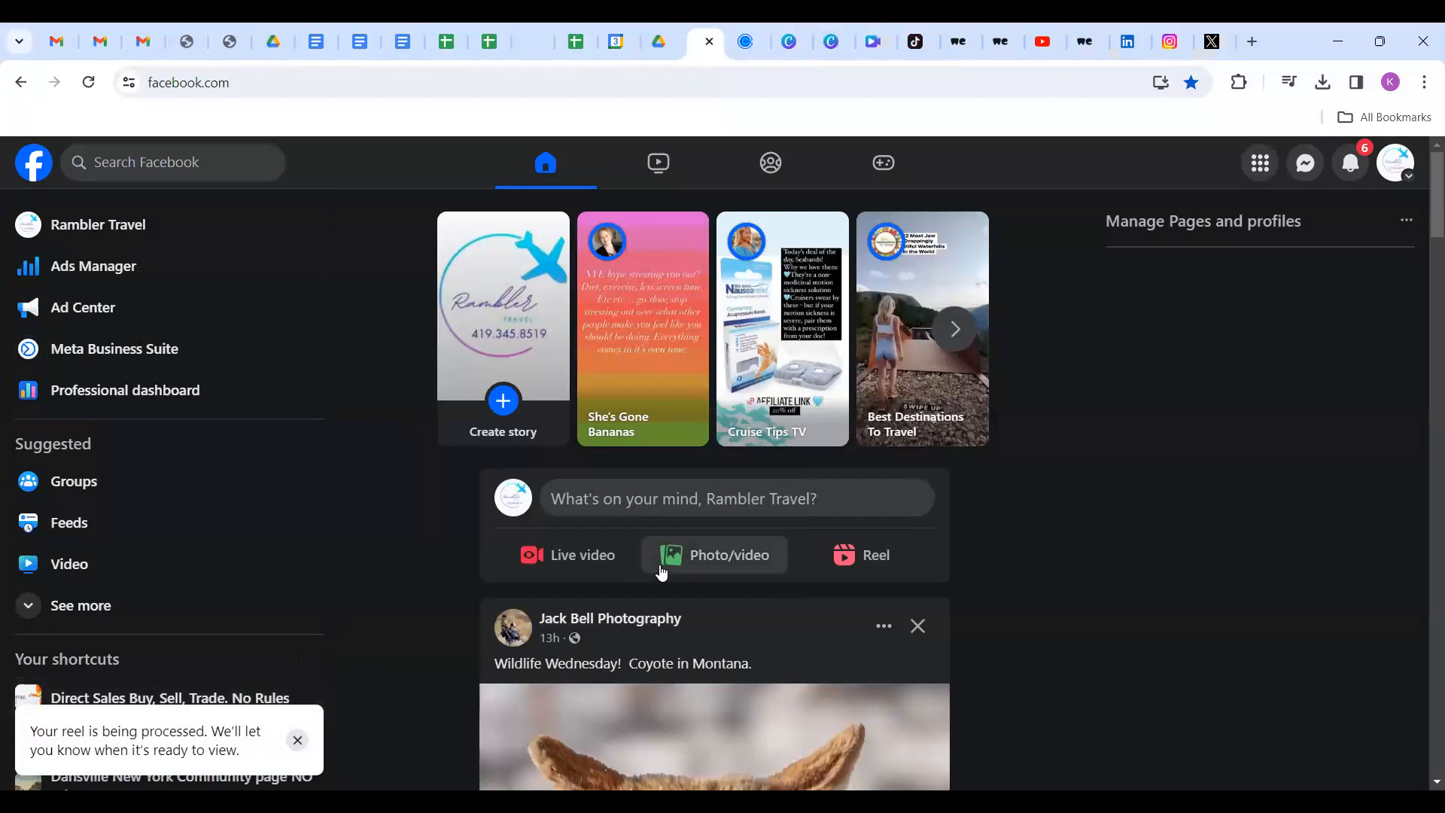
scroll(667, 580, "down", 4)
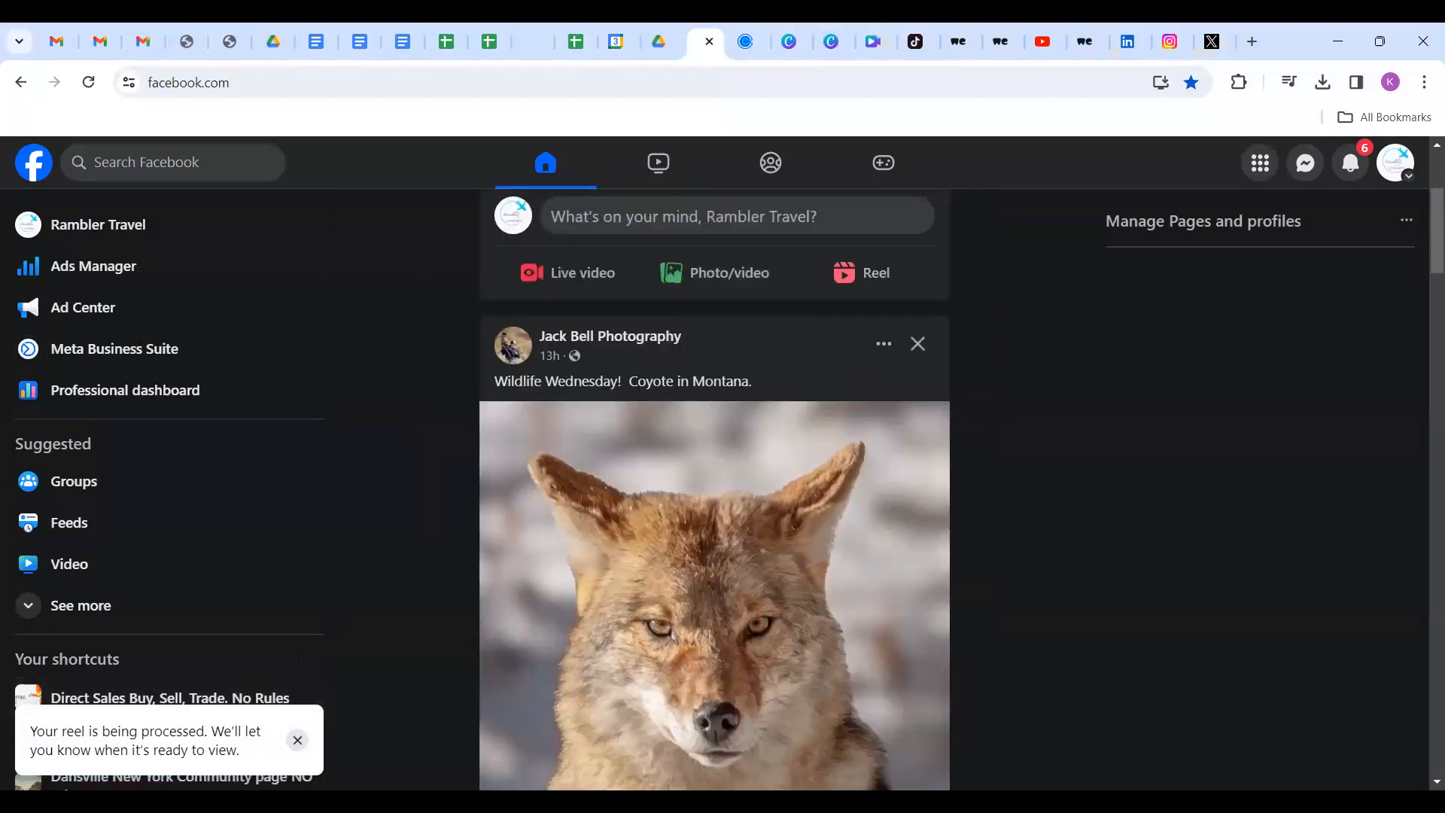